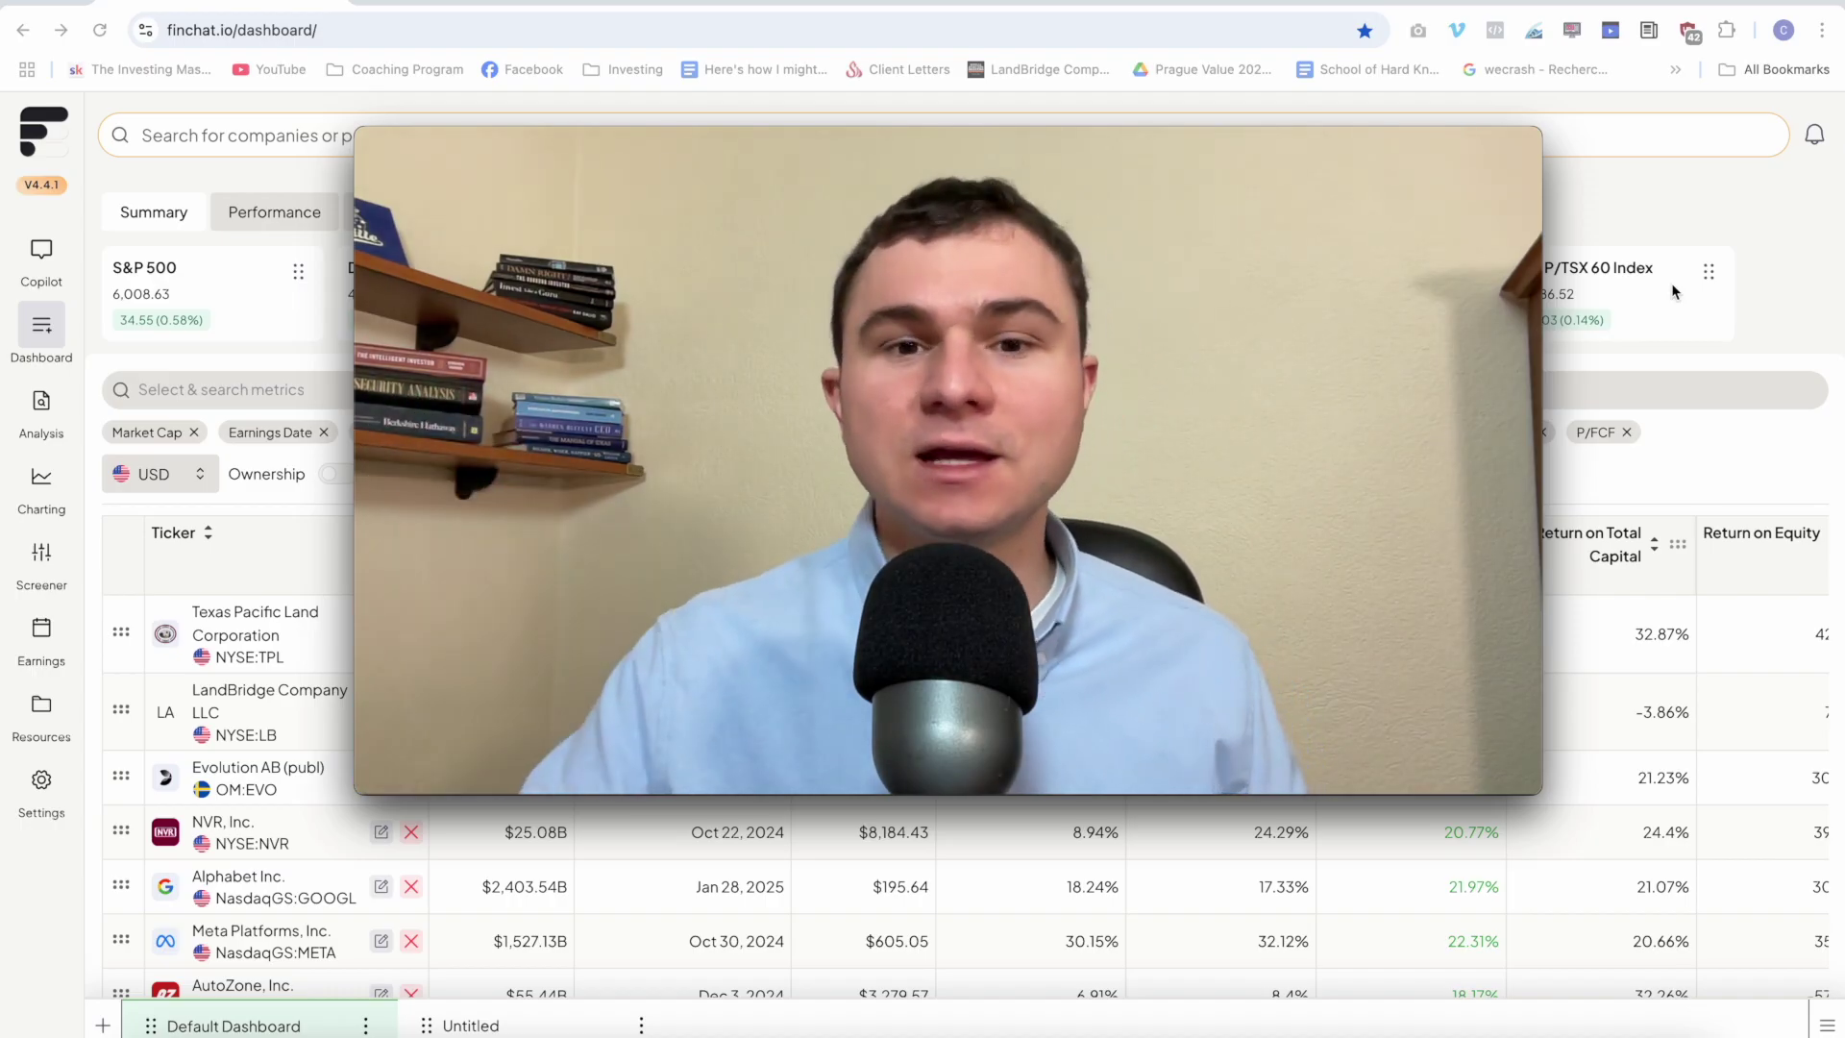
mouse_move(810, 711)
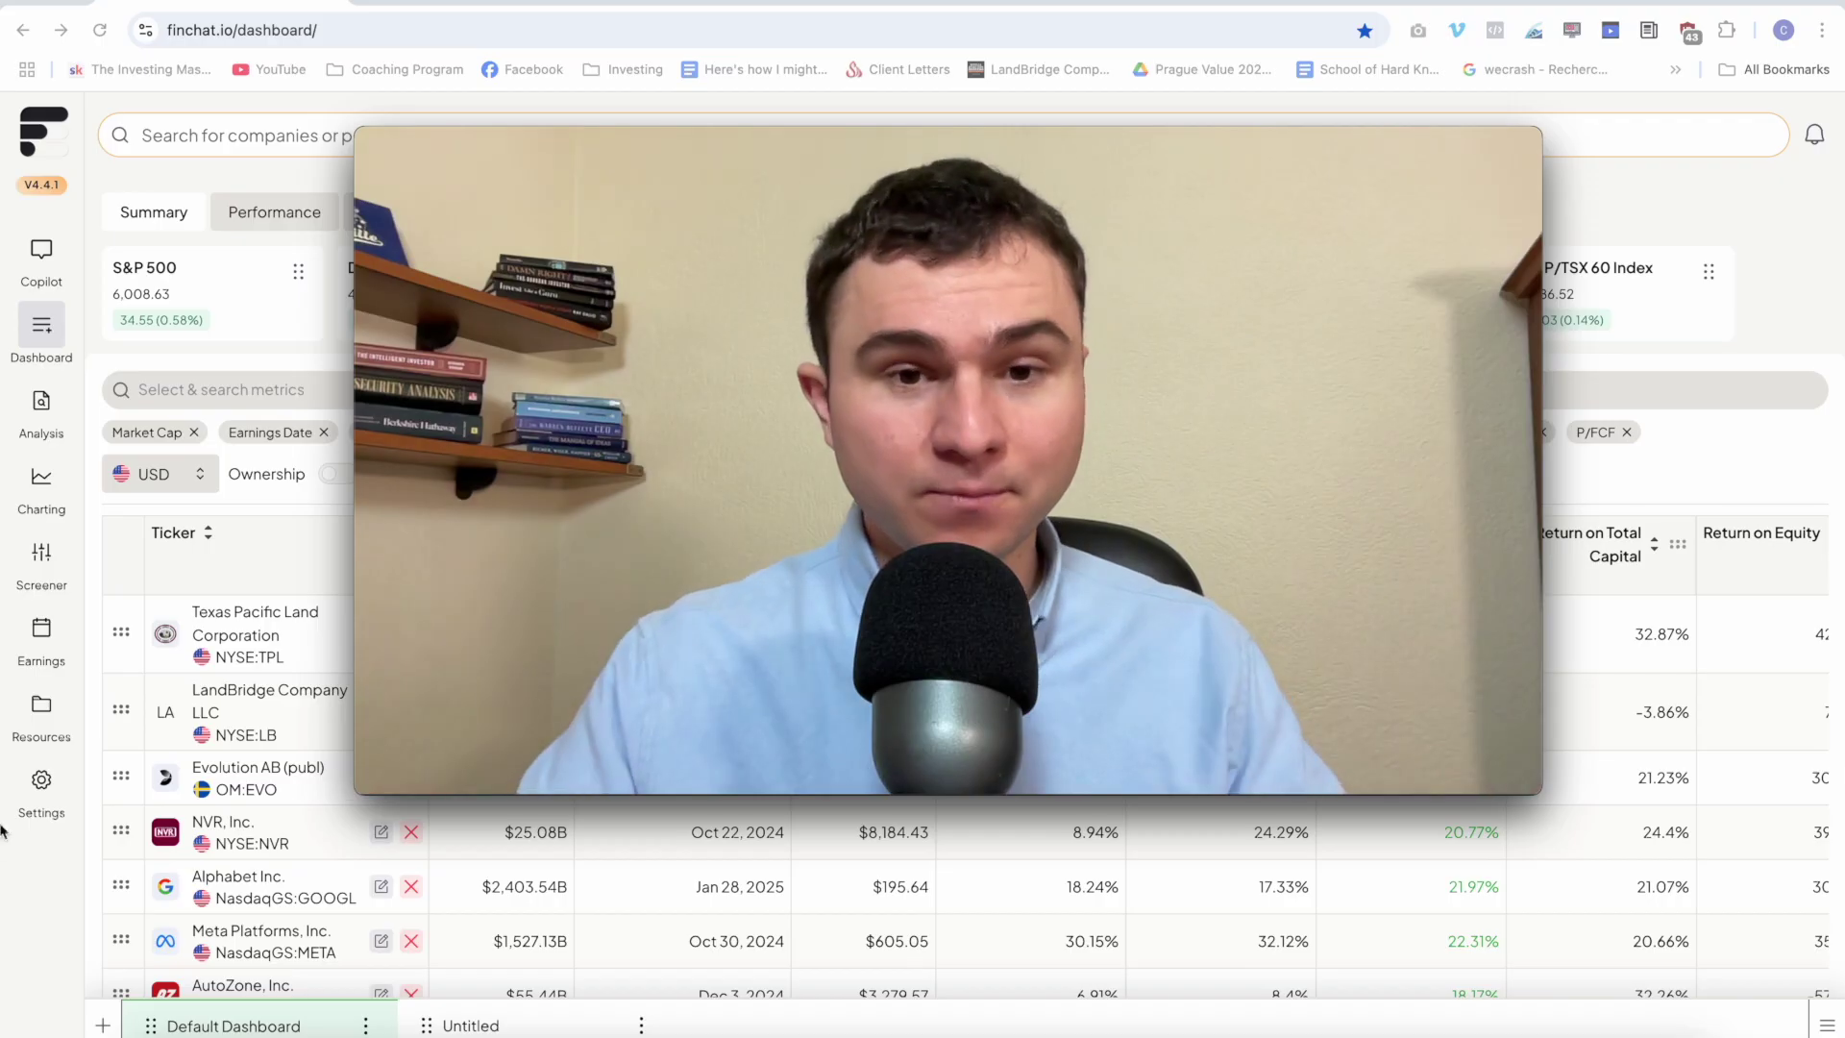
drag(356, 794, 1090, 384)
drag(1262, 144, 1506, 136)
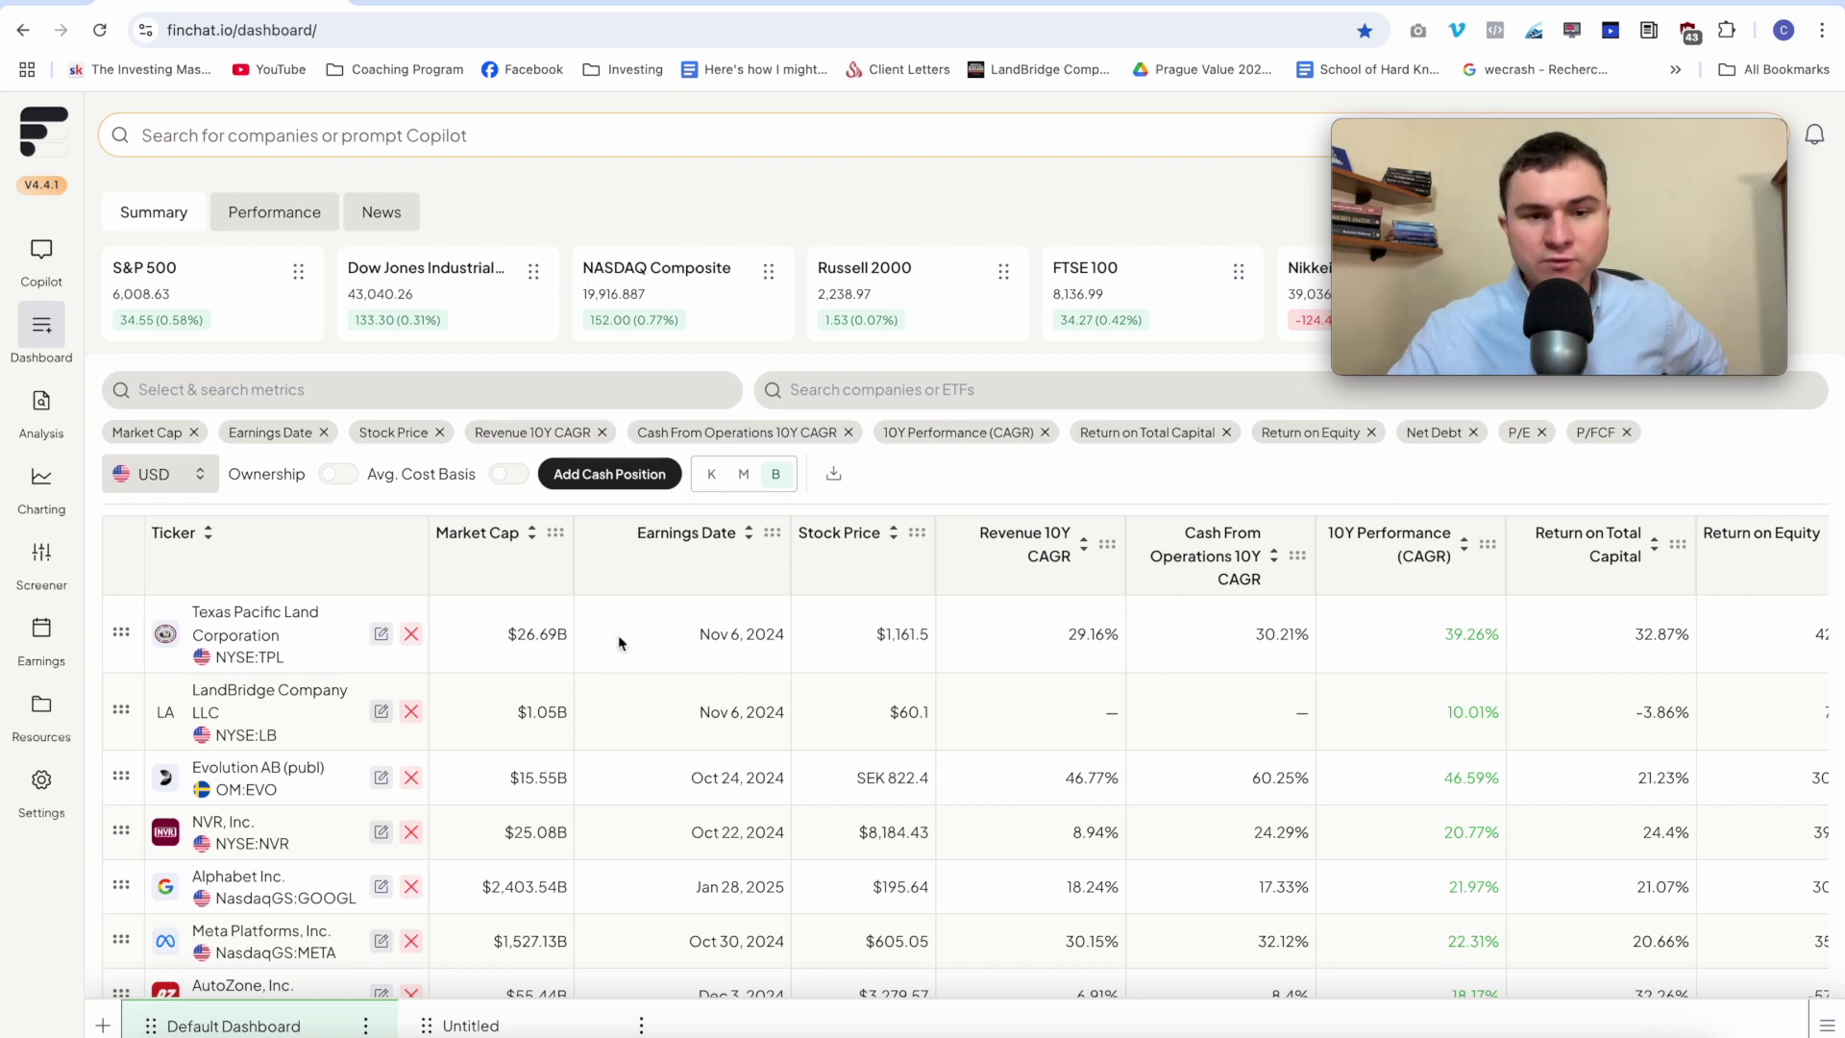
- Look through the watchlist companies and their metrics on the Default Dashboard
scroll(618, 632, down, 5)
scroll(618, 634, up, 4)
scroll(619, 635, down, 5)
scroll(619, 635, up, 1)
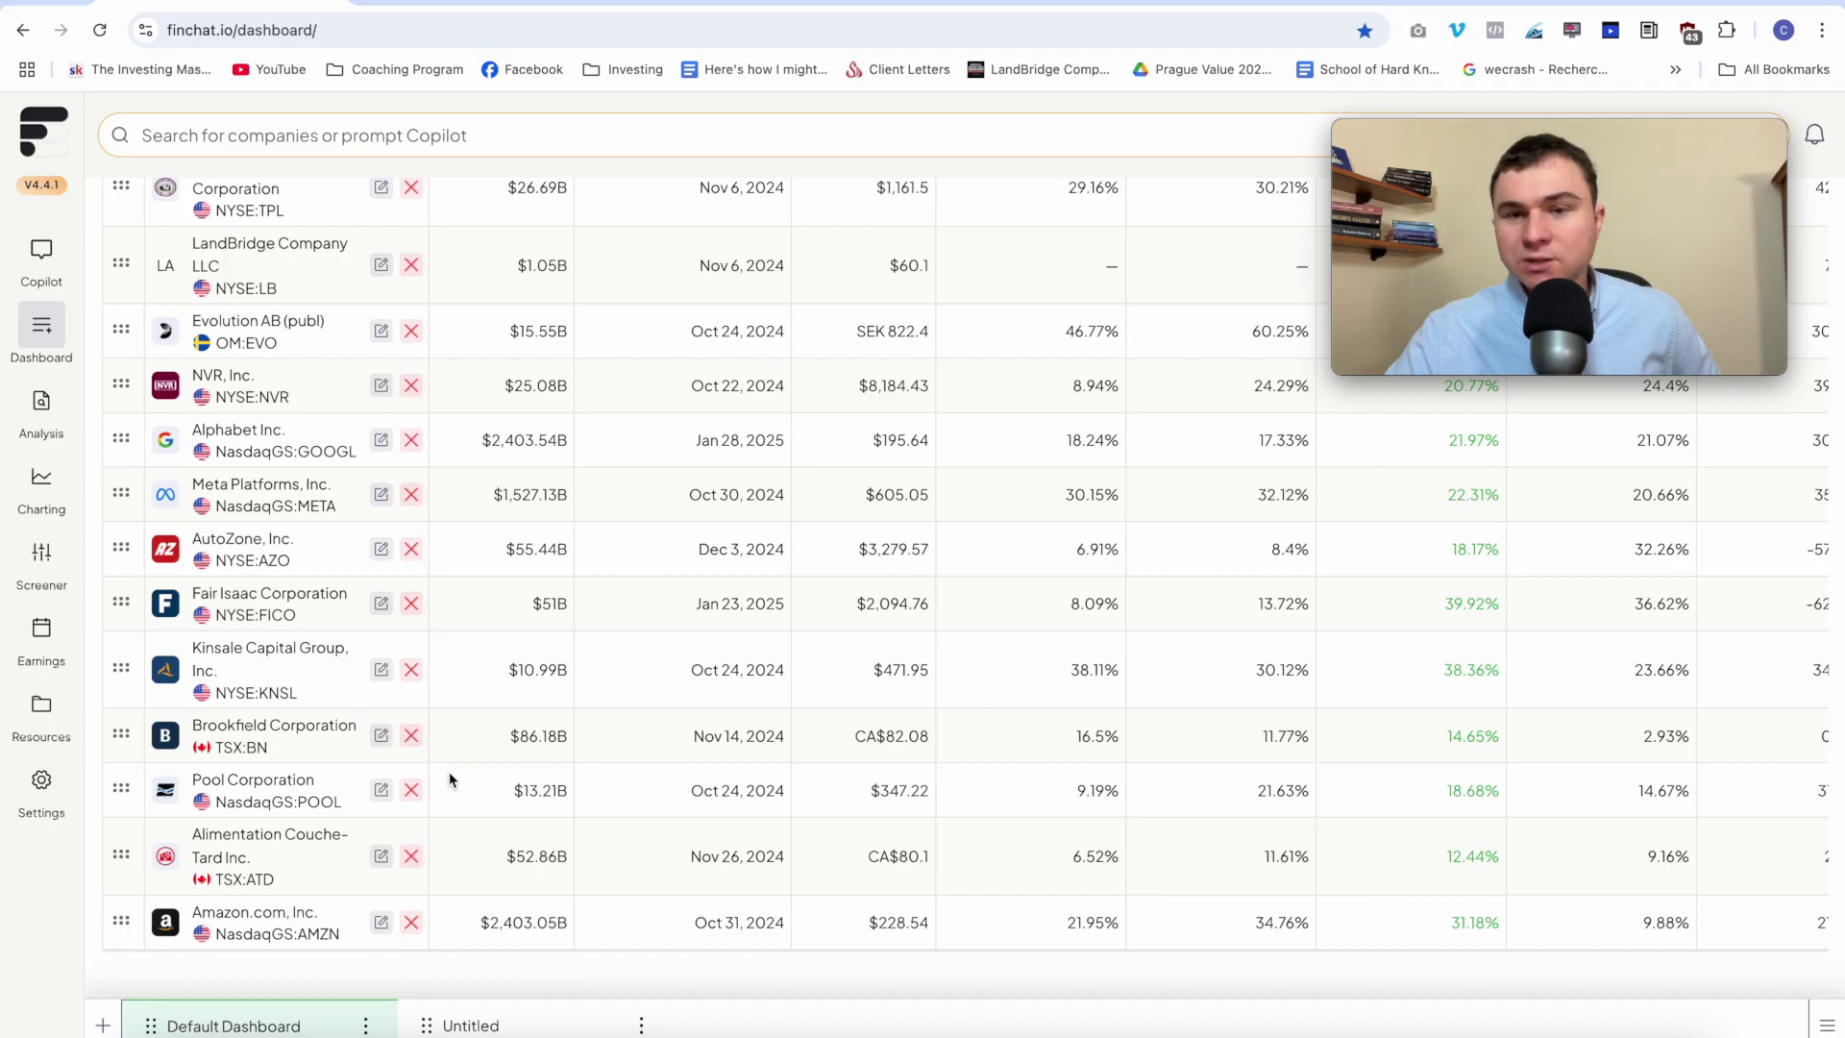
scroll(451, 779, up, 4)
scroll(469, 642, down, 5)
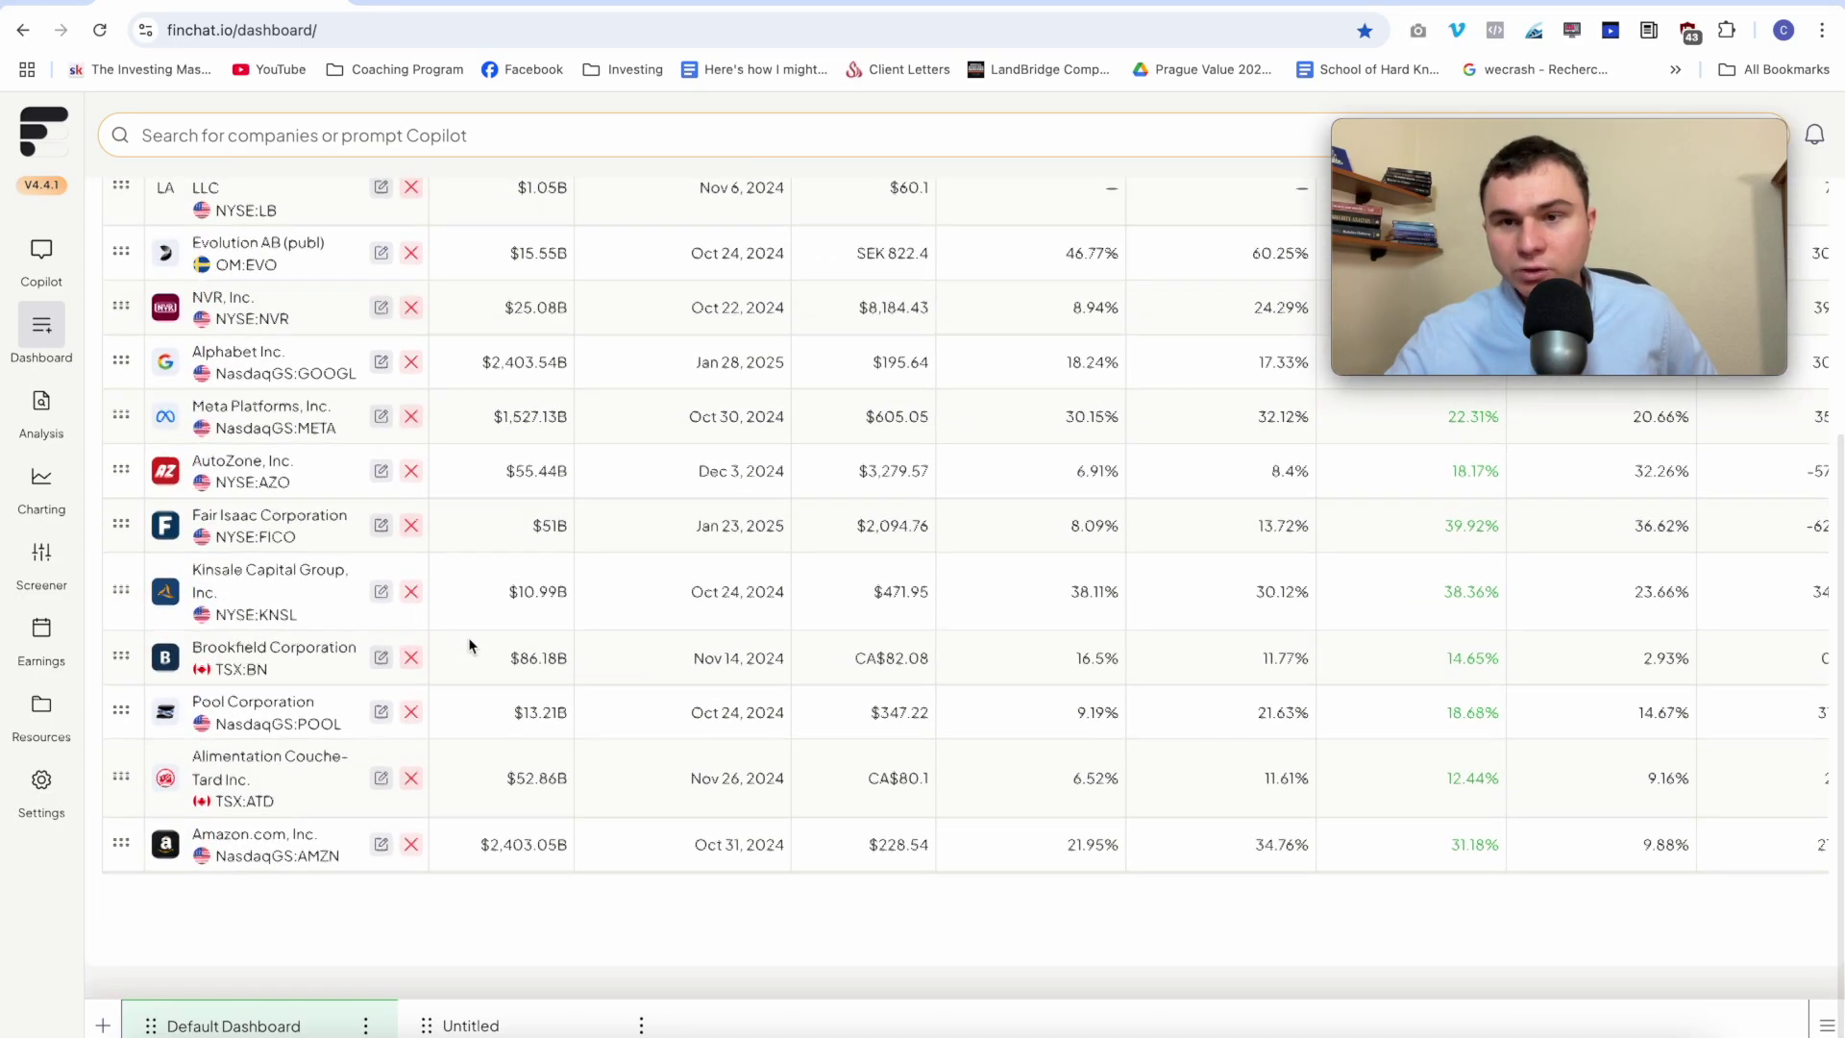
scroll(469, 645, up, 6)
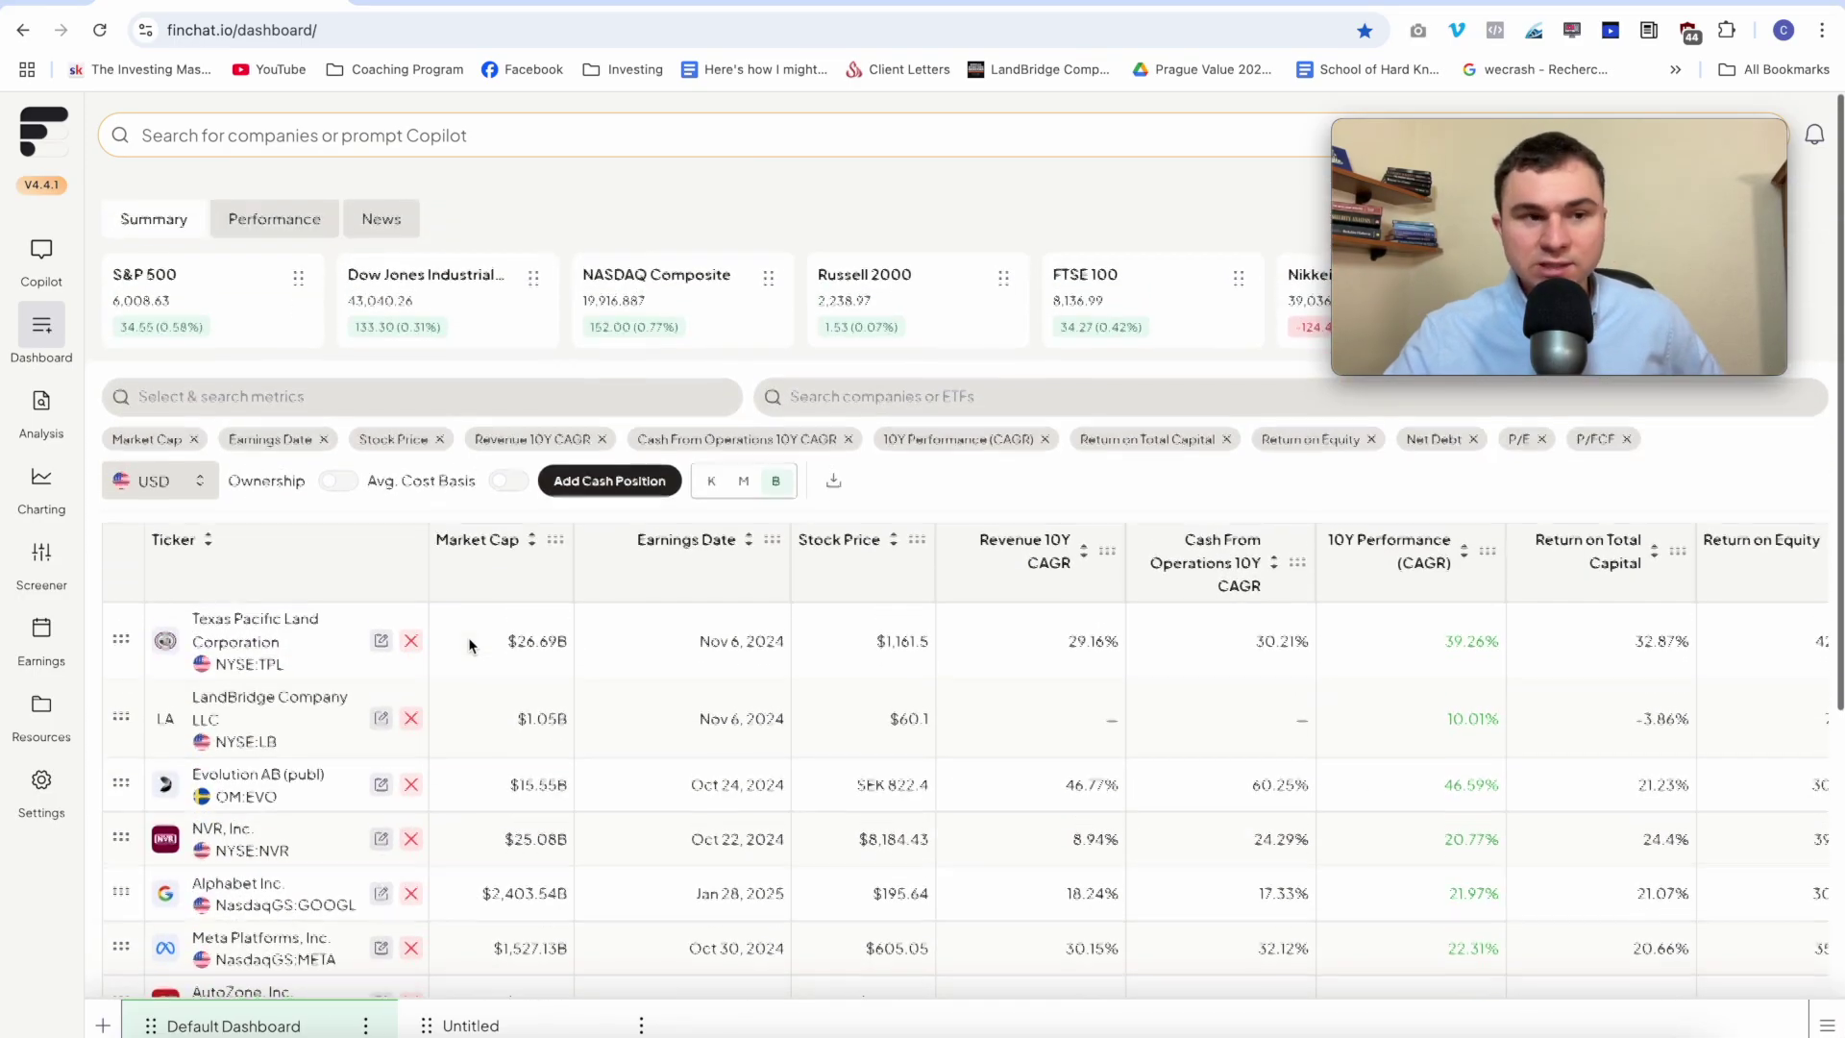
- Open Copilot and ask it "tell me more about evolution's AB business model"
click(41, 252)
text(Provide an overview of @Micro)
key(Return)
text(business.)
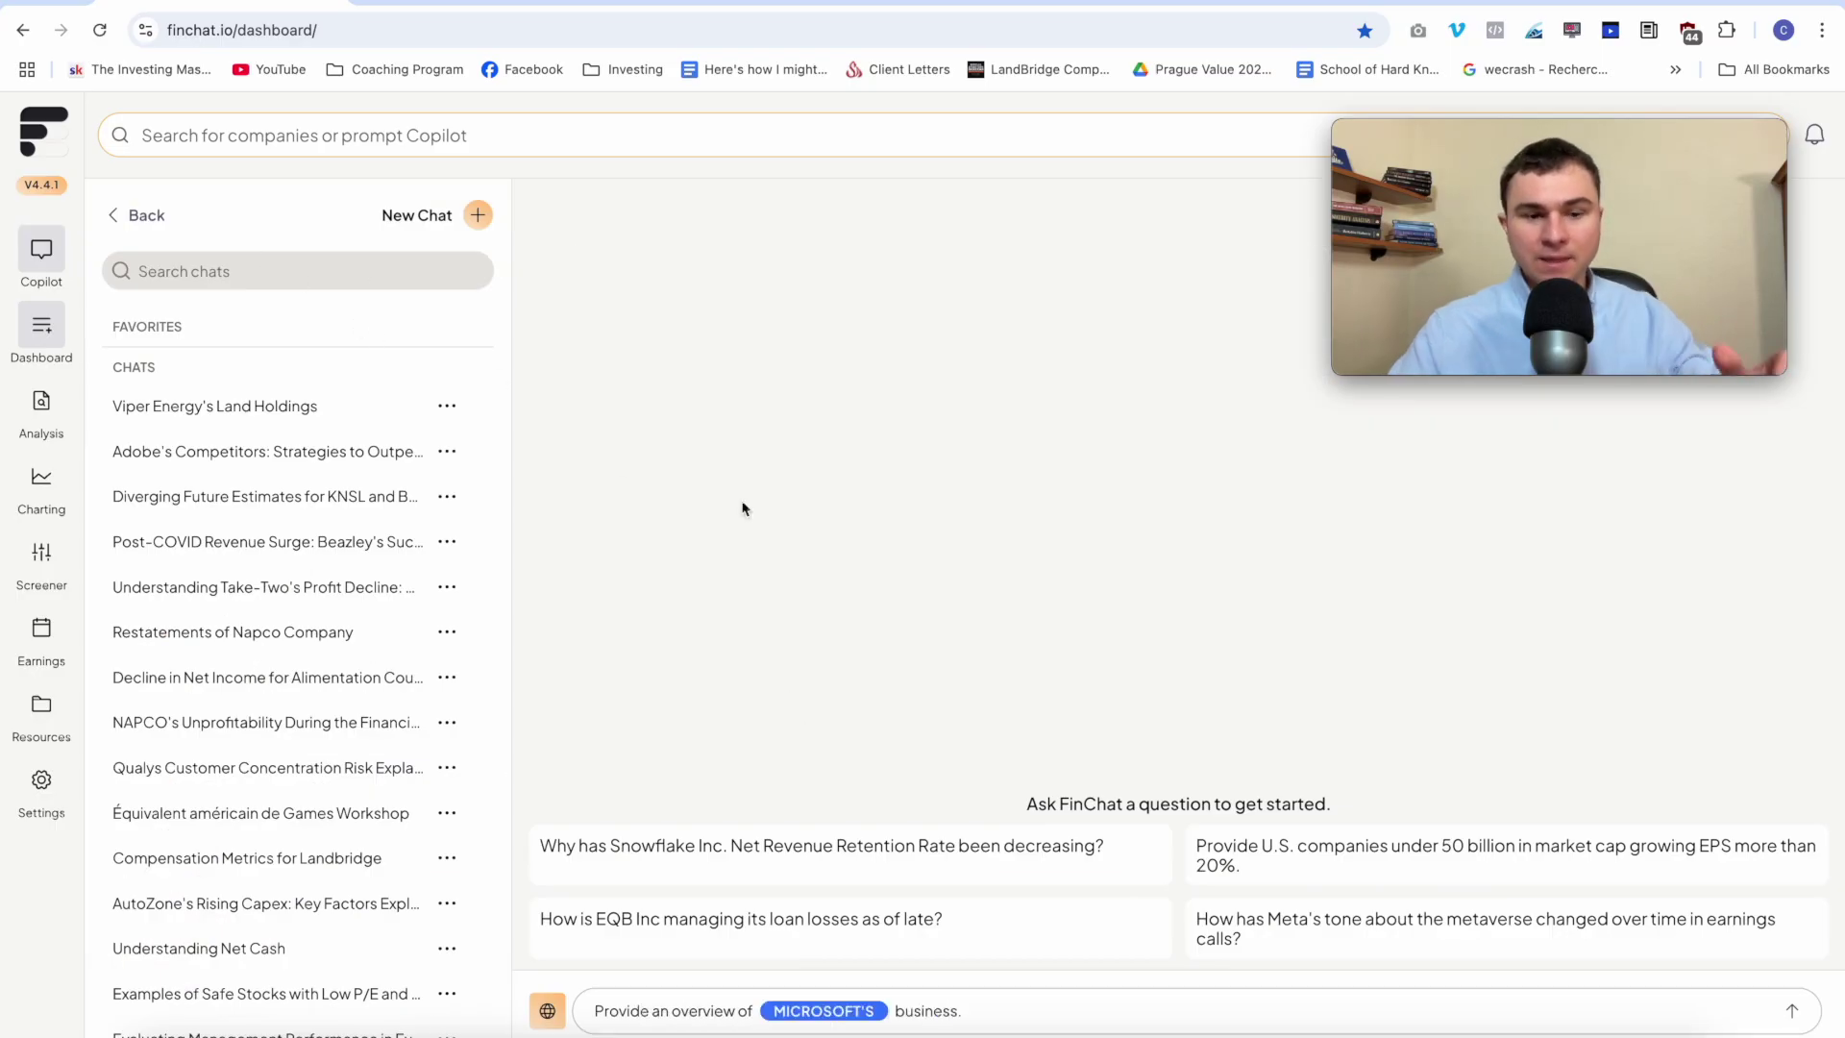
key(Return)
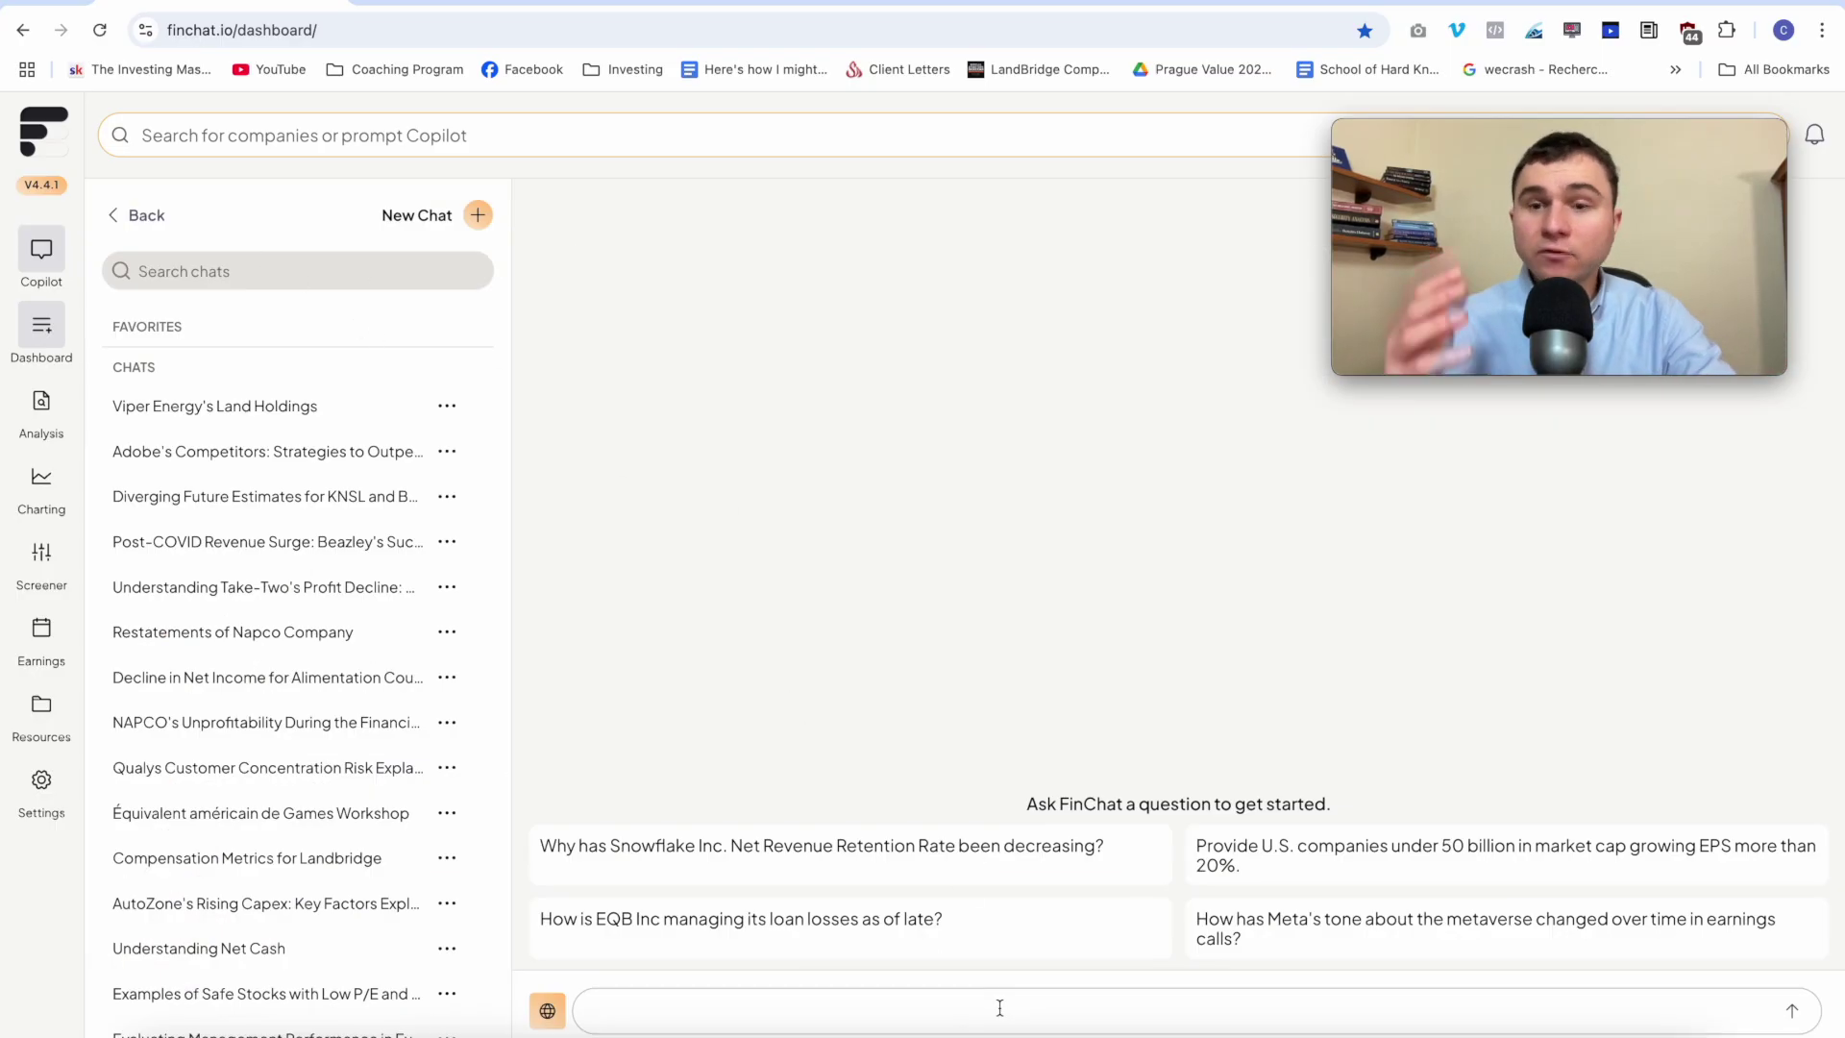
drag(1451, 144, 1418, 305)
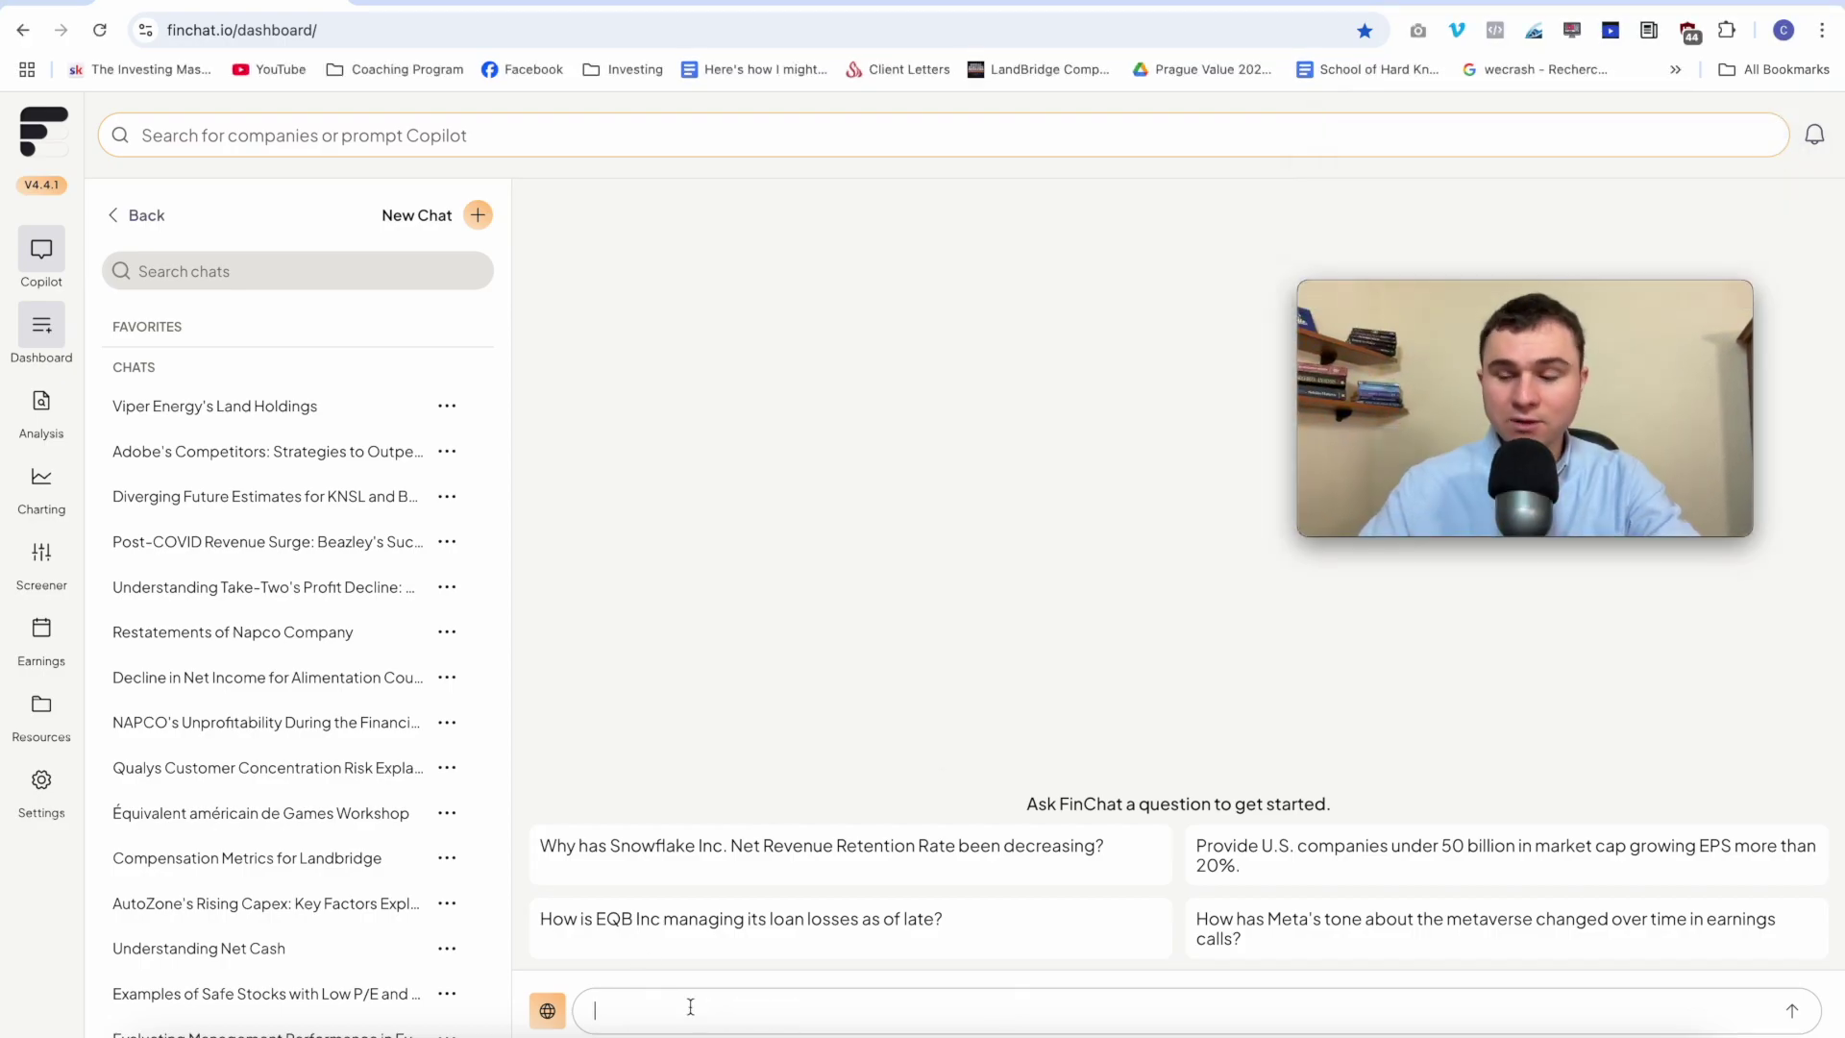
text(wh)
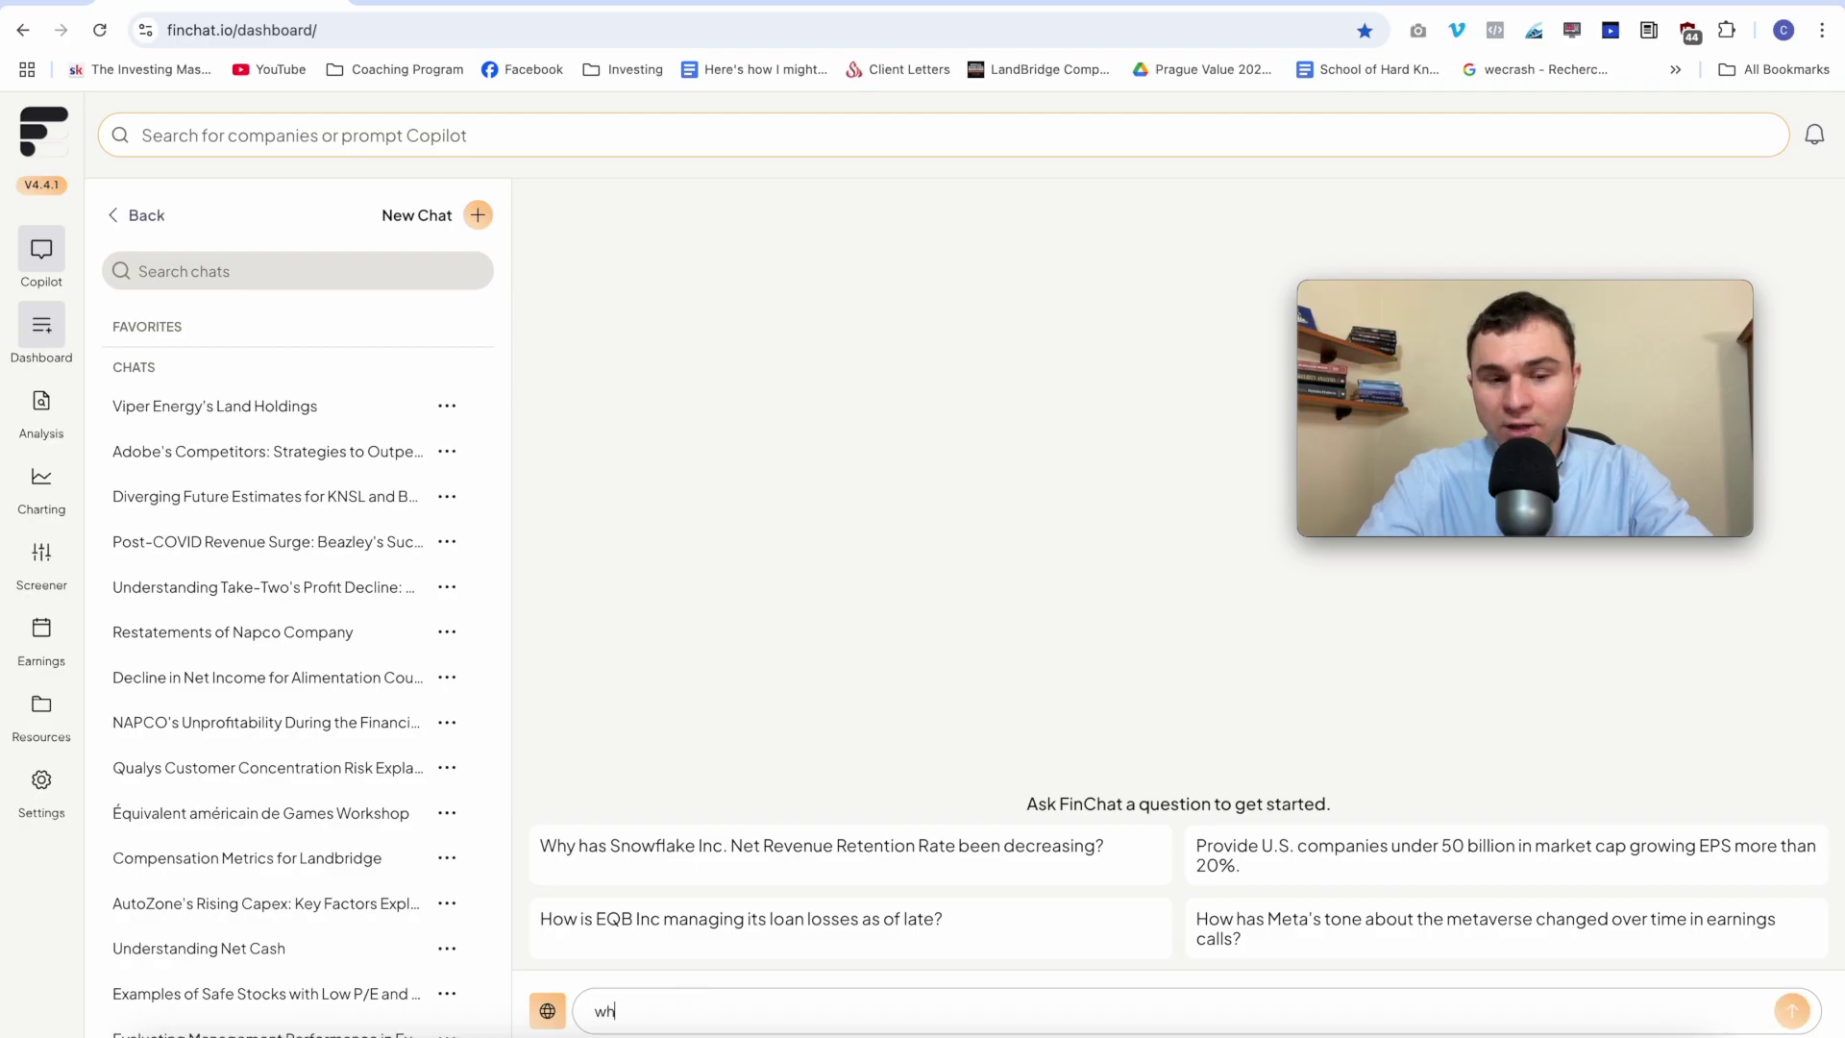
key(BackSpace)
text(tell me more about)
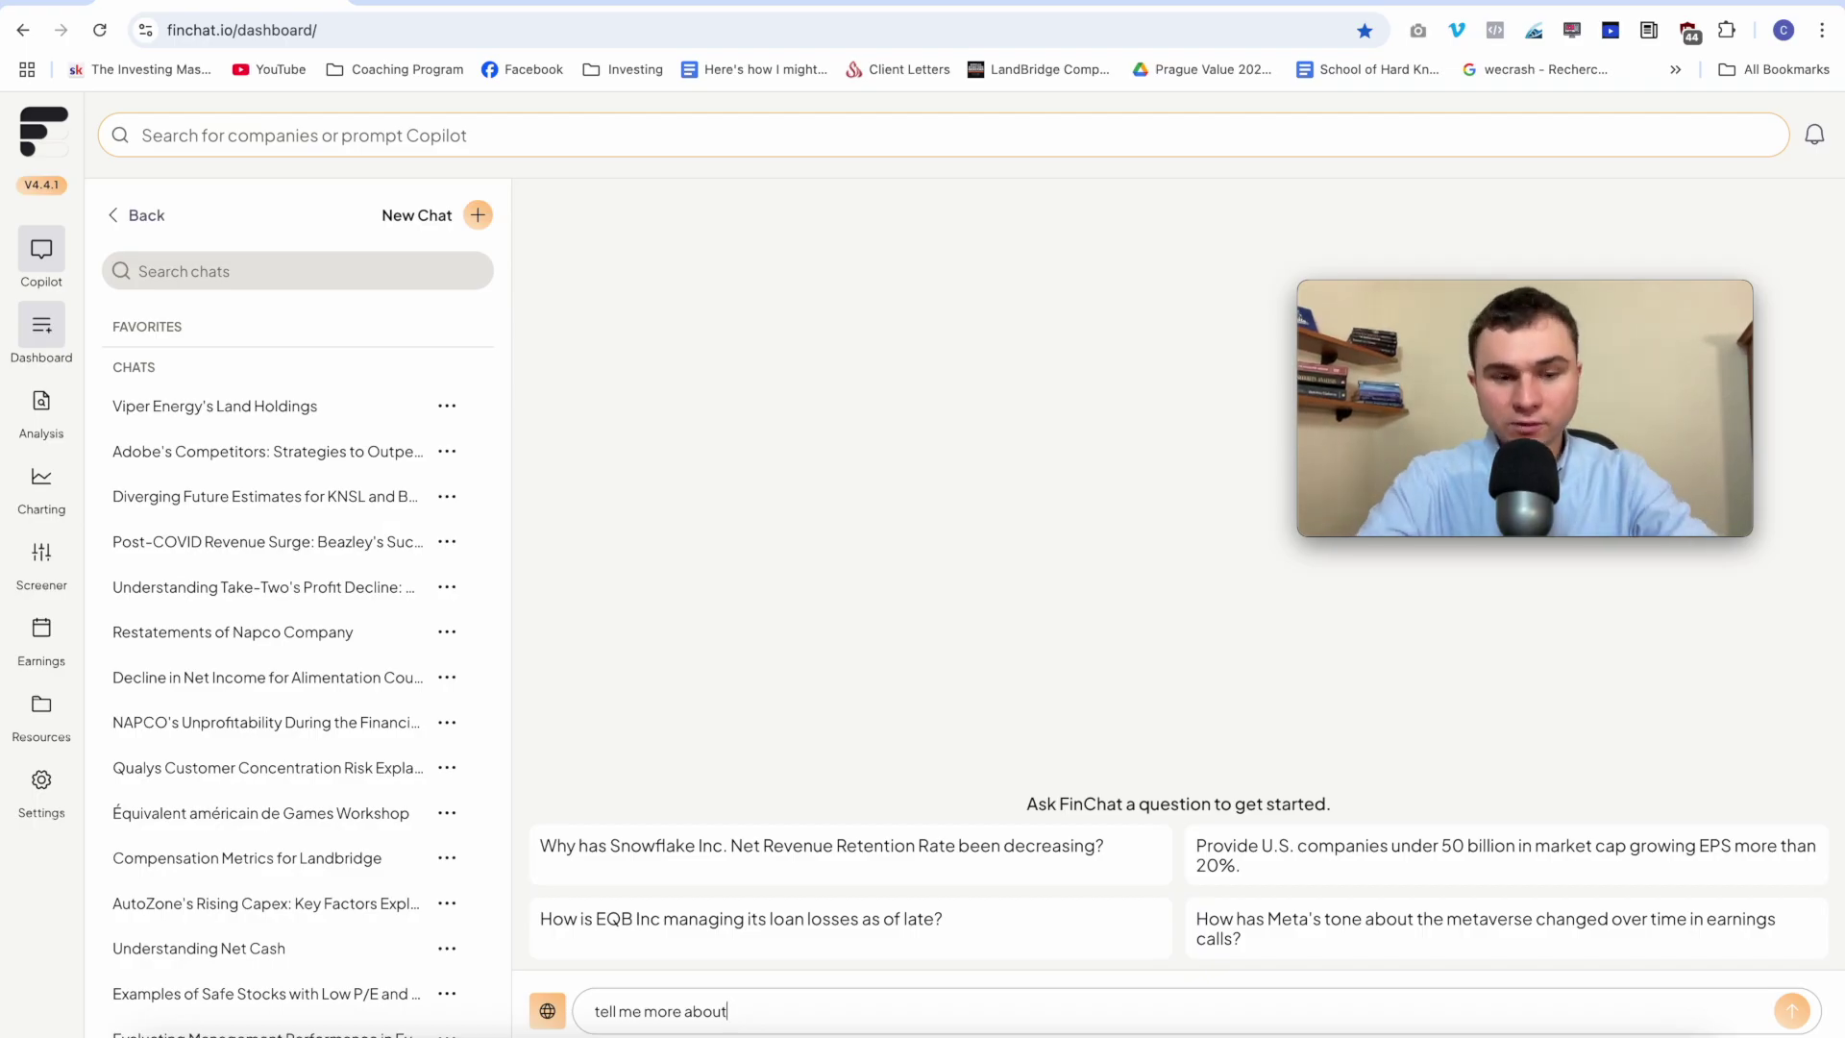
text(evolut)
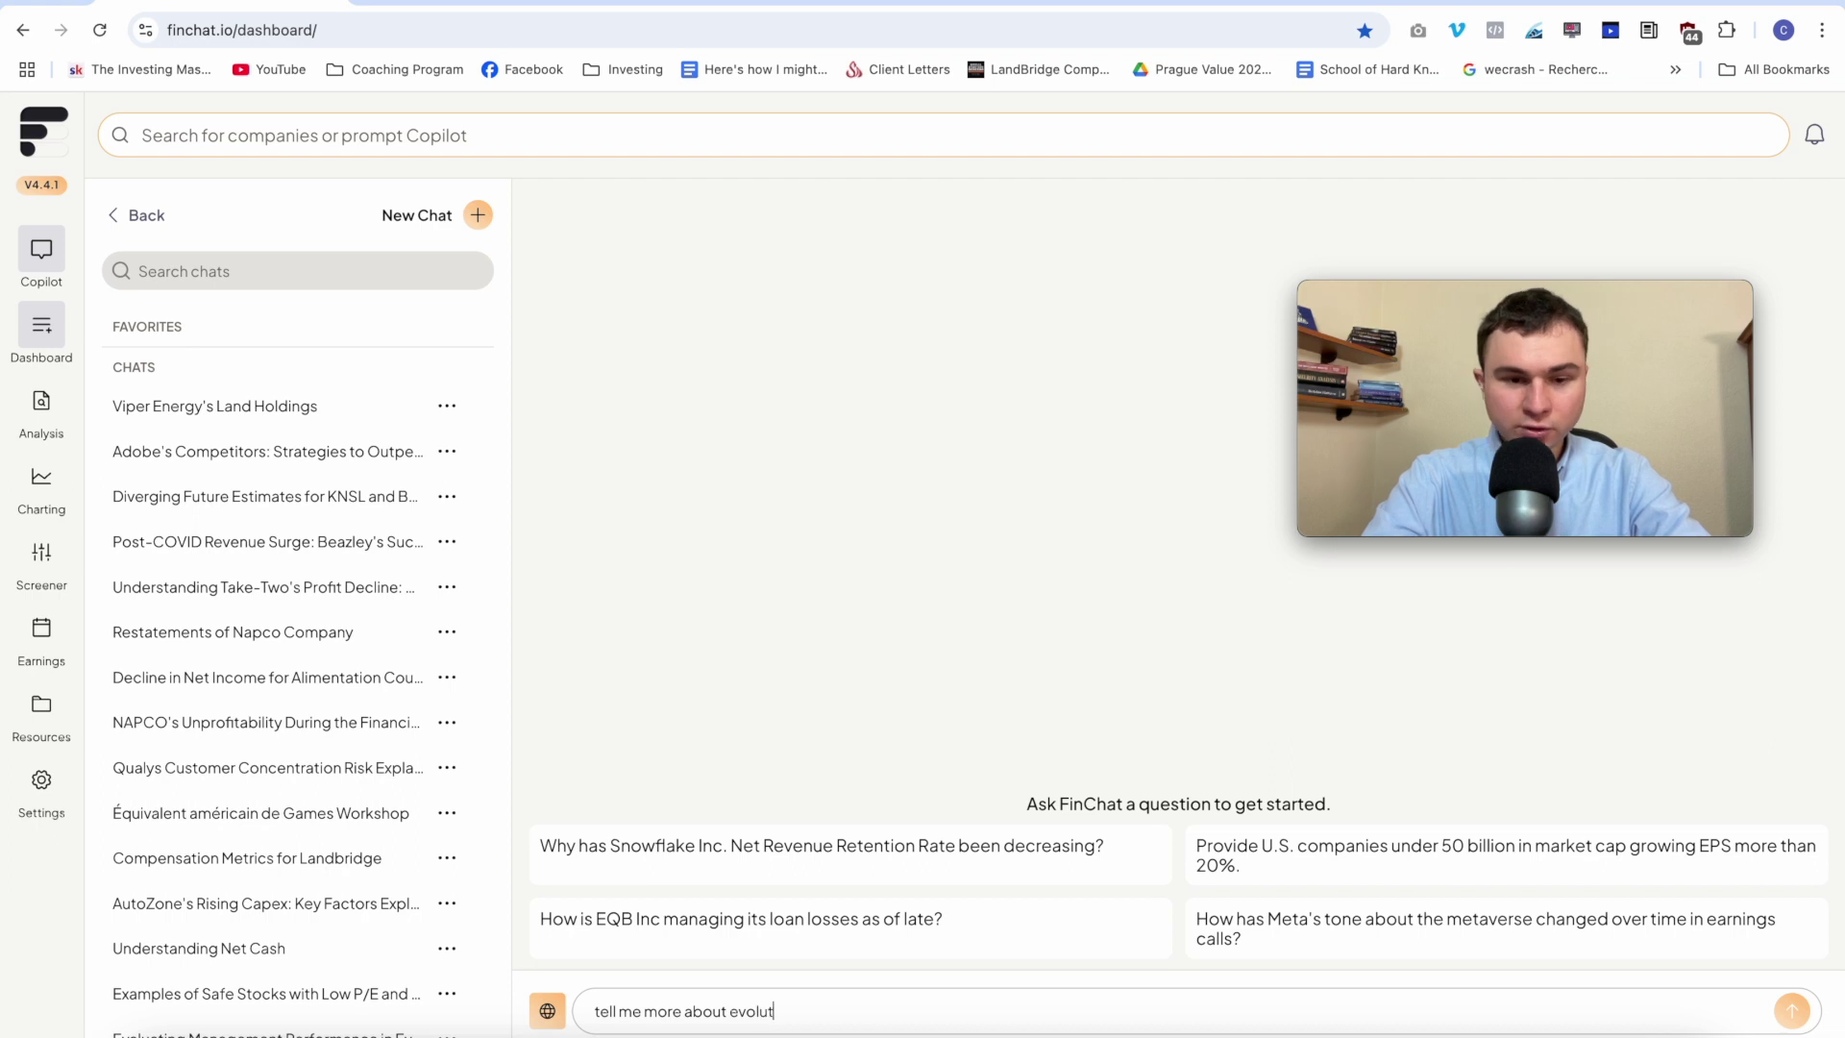
text(ion's AB business model)
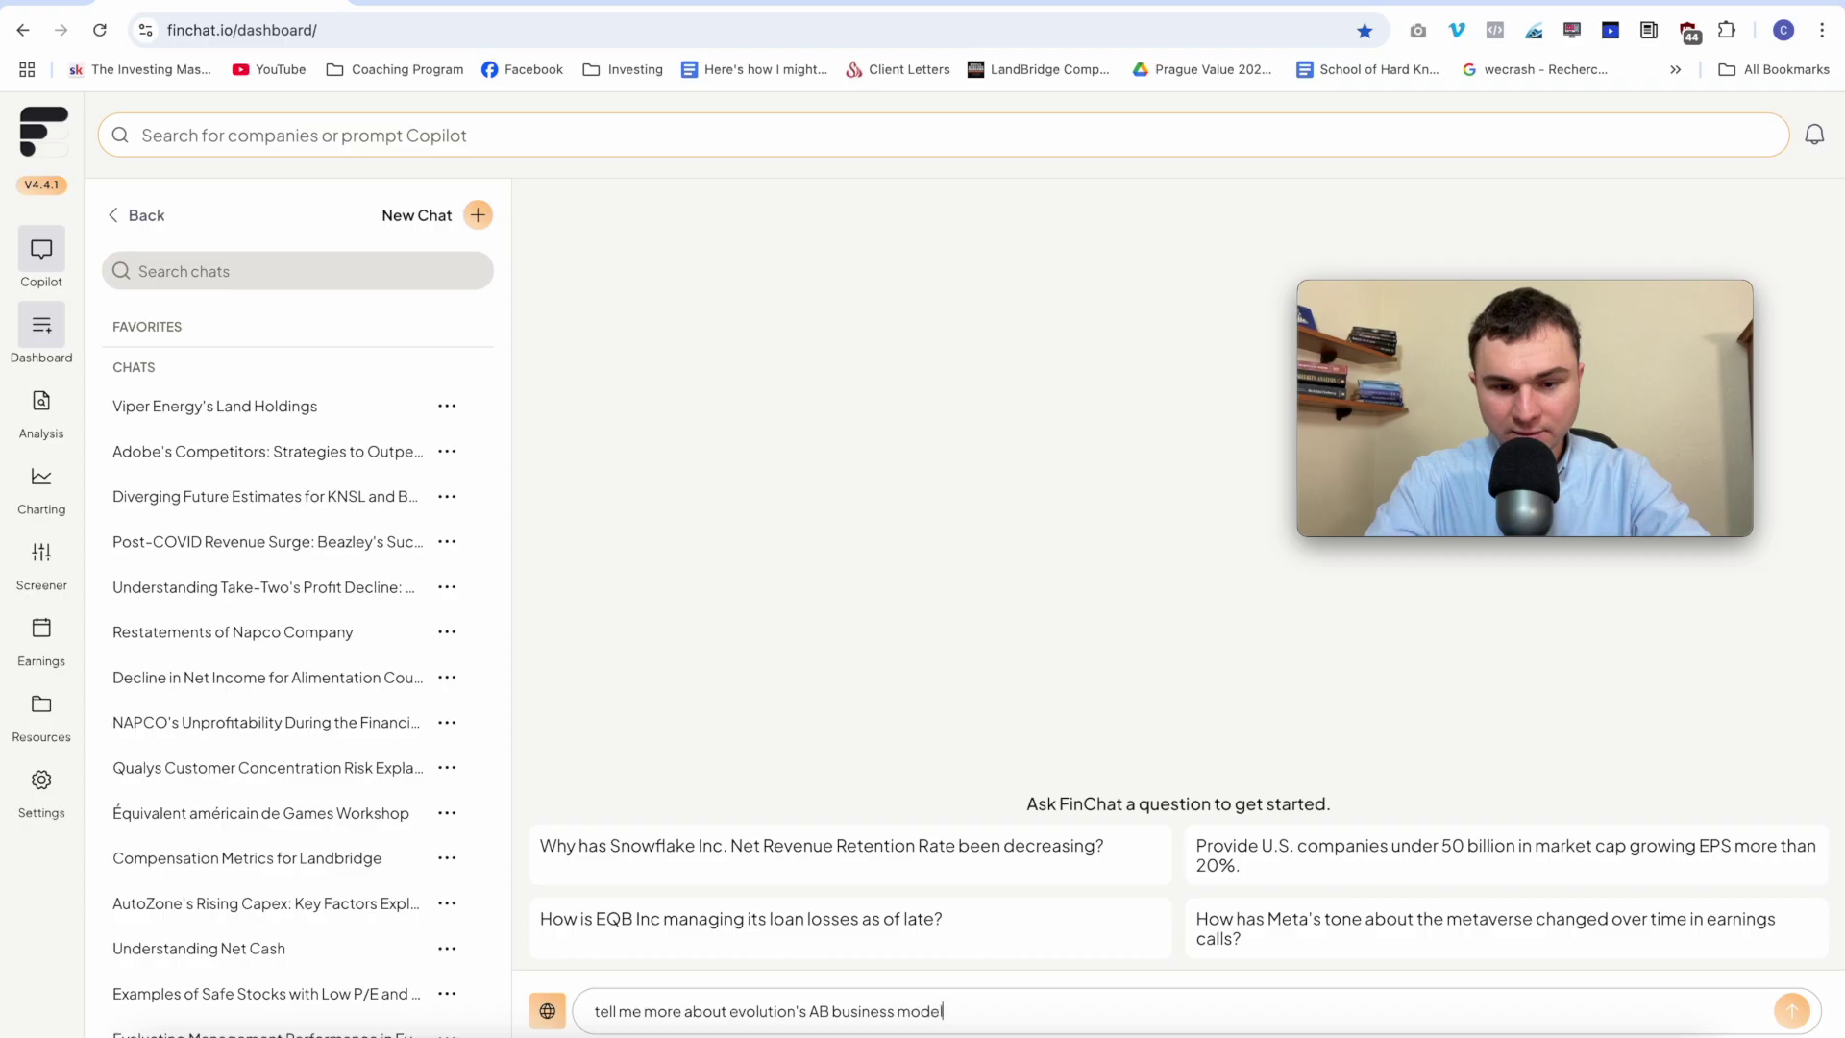
key(Return)
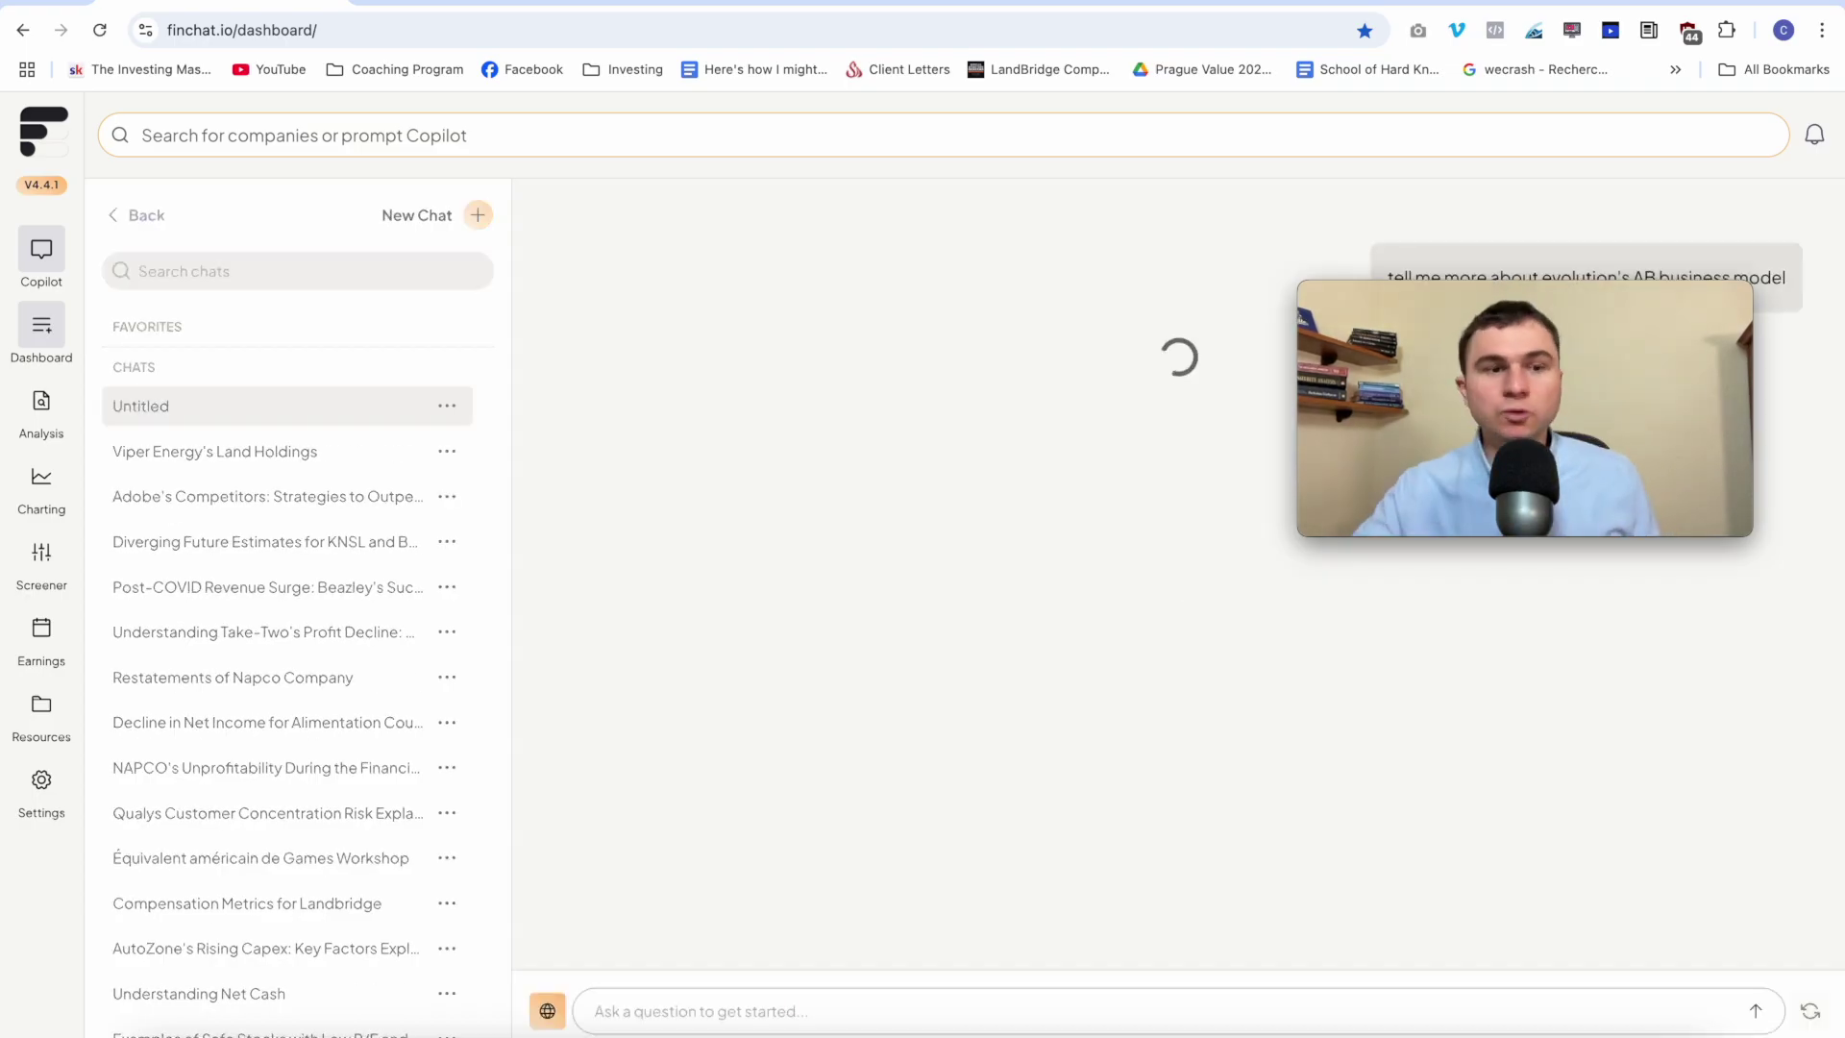
- Read Copilot's answer about Evolution AB's business model, focusing on the Market Position and Strategy rows and the related questions
mouse_move(1428, 346)
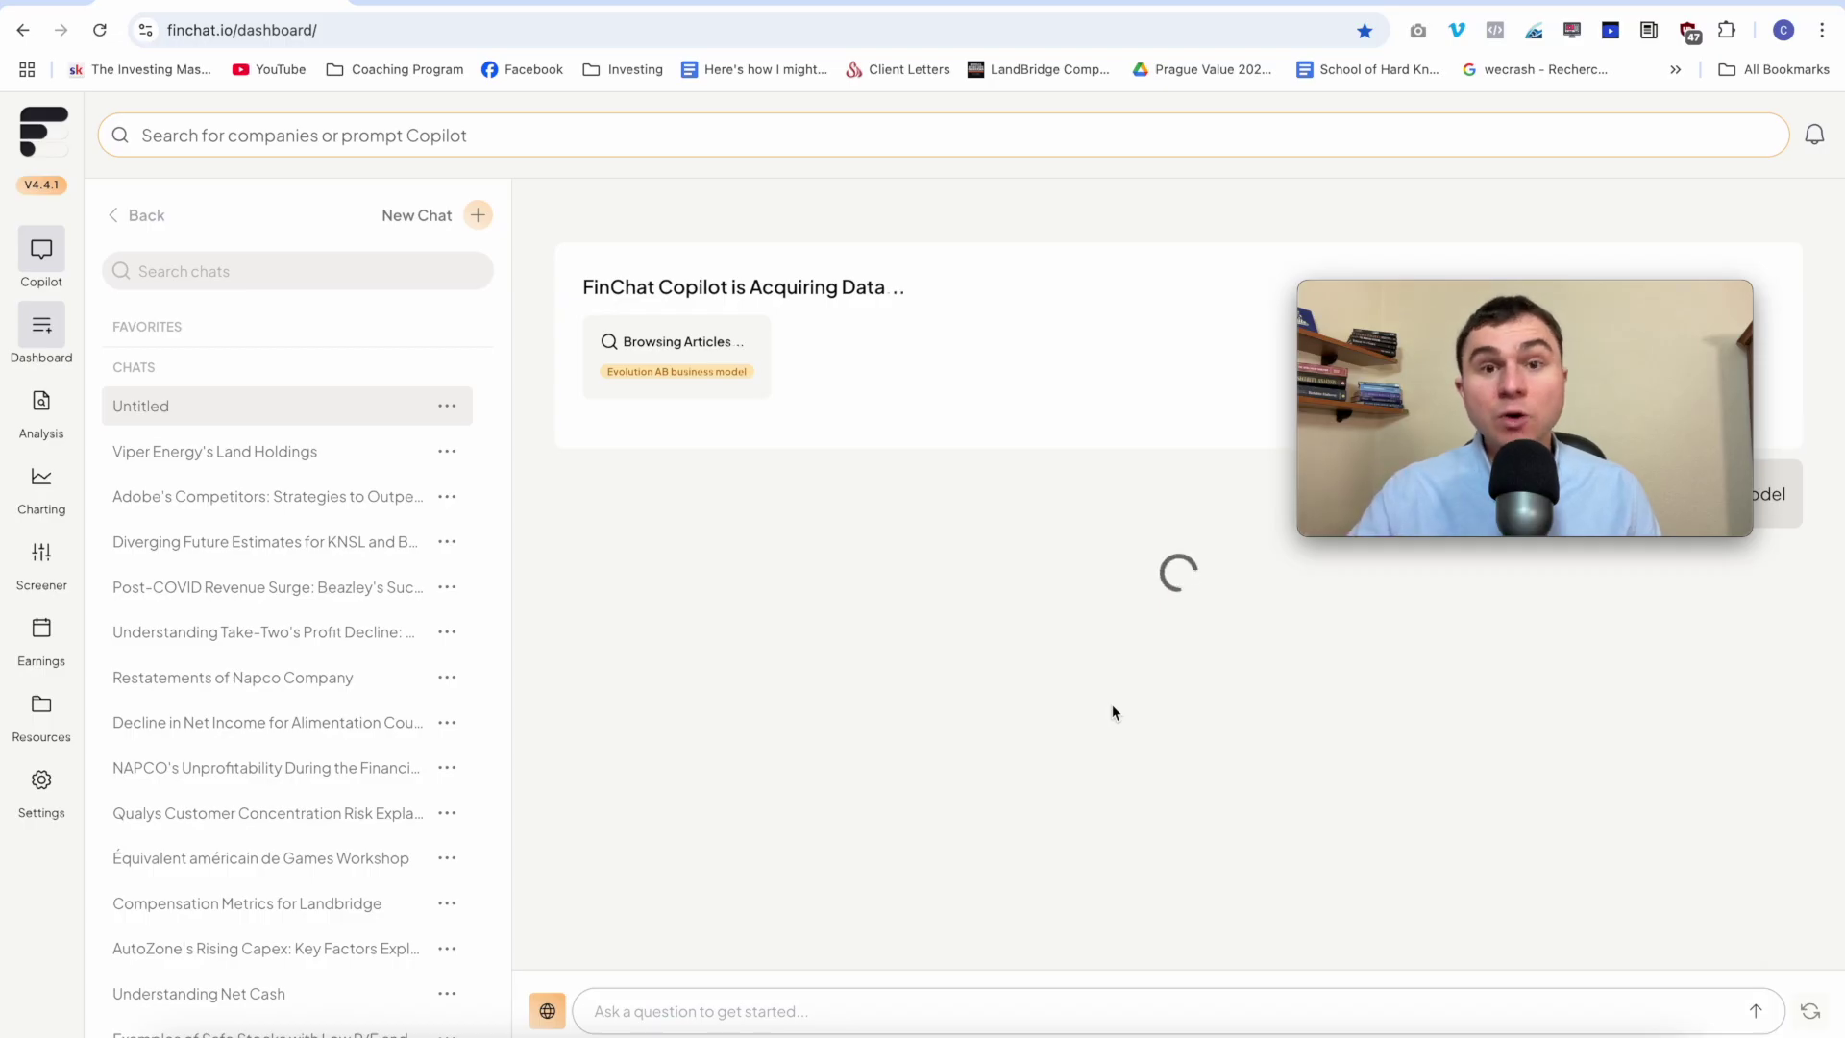
drag(1515, 293, 1542, 126)
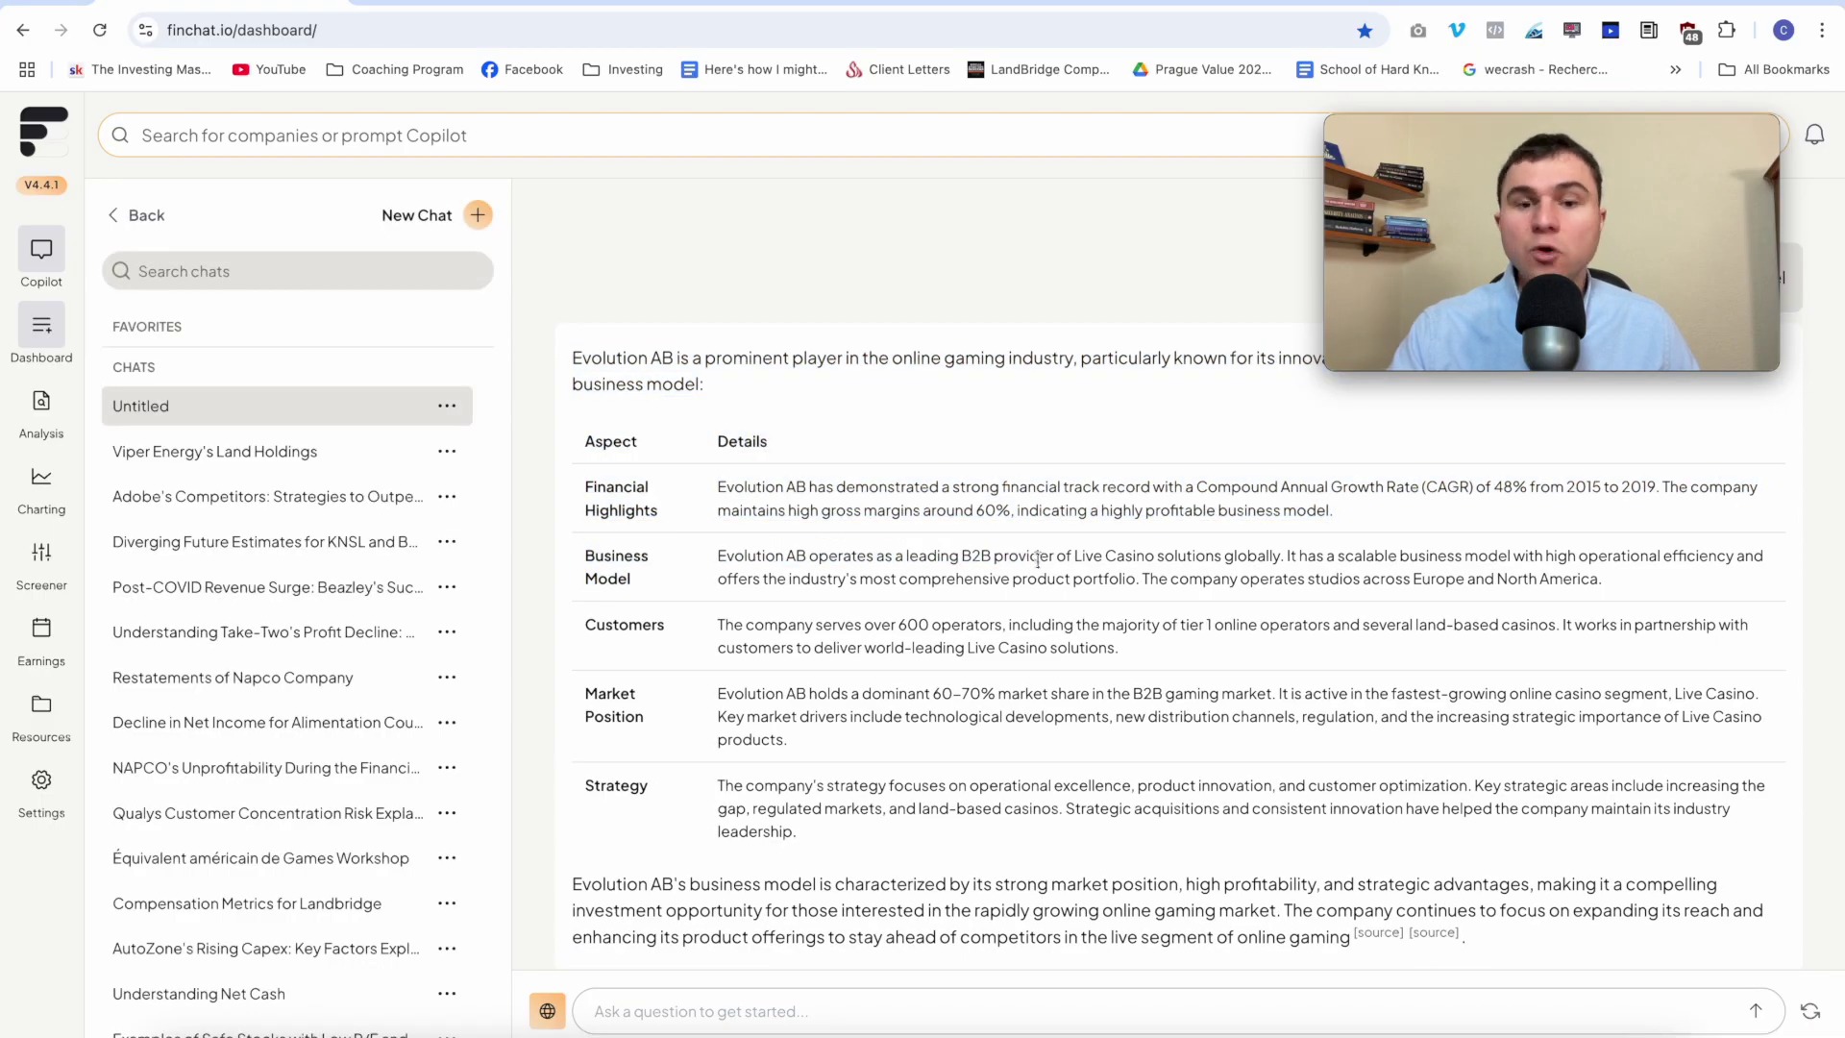
drag(698, 698, 1018, 694)
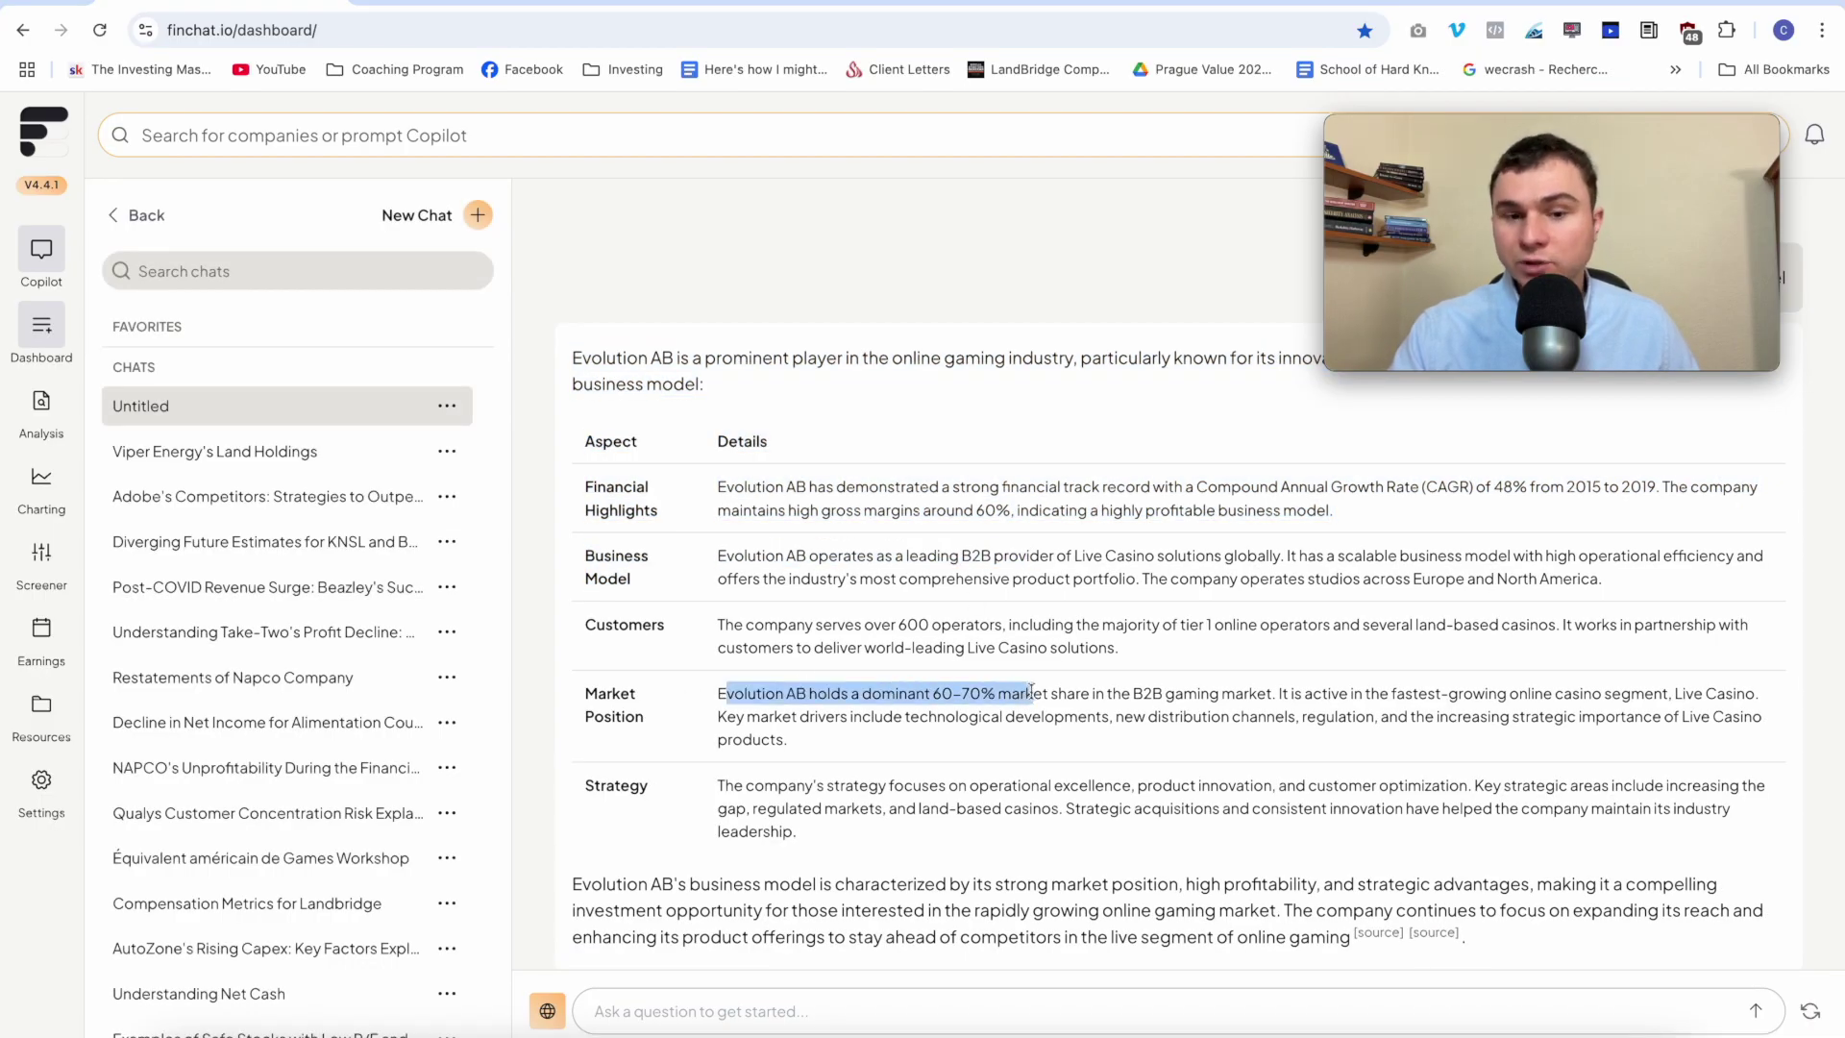
click(1029, 689)
scroll(923, 693, down, 2)
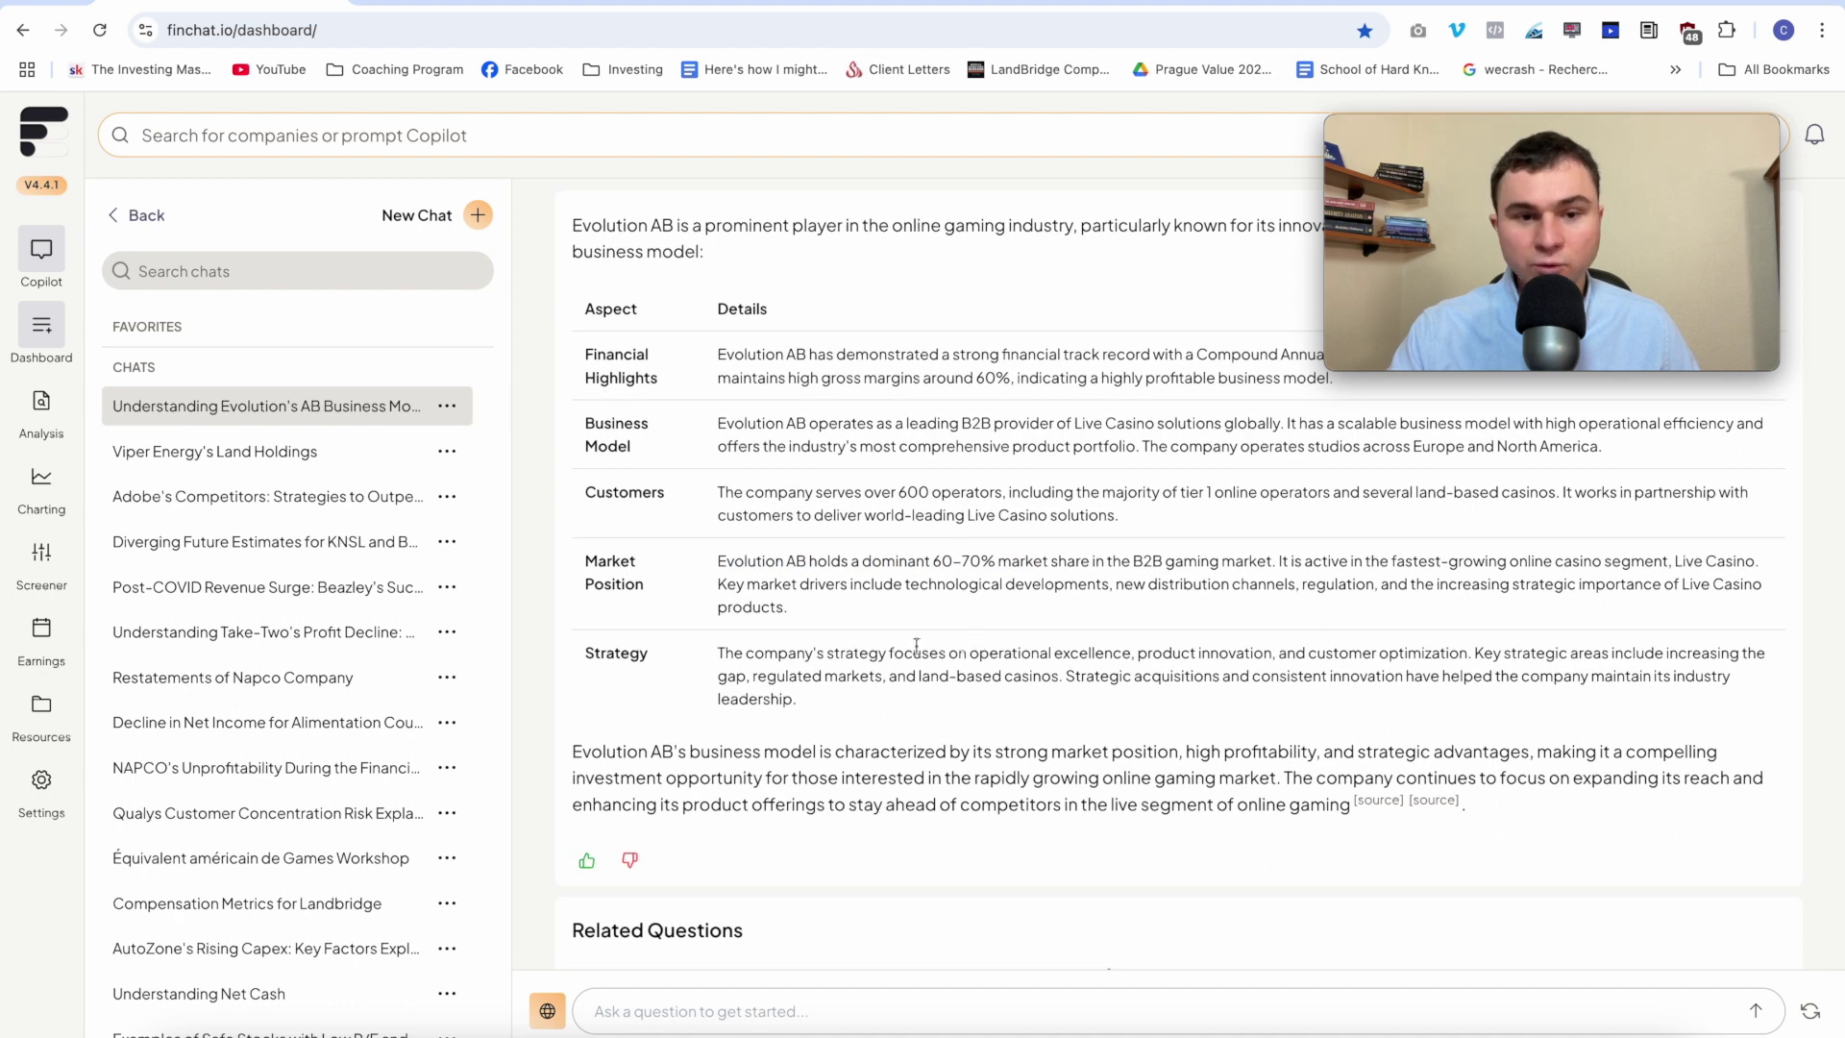
drag(733, 659, 1027, 739)
scroll(1027, 739, down, 2)
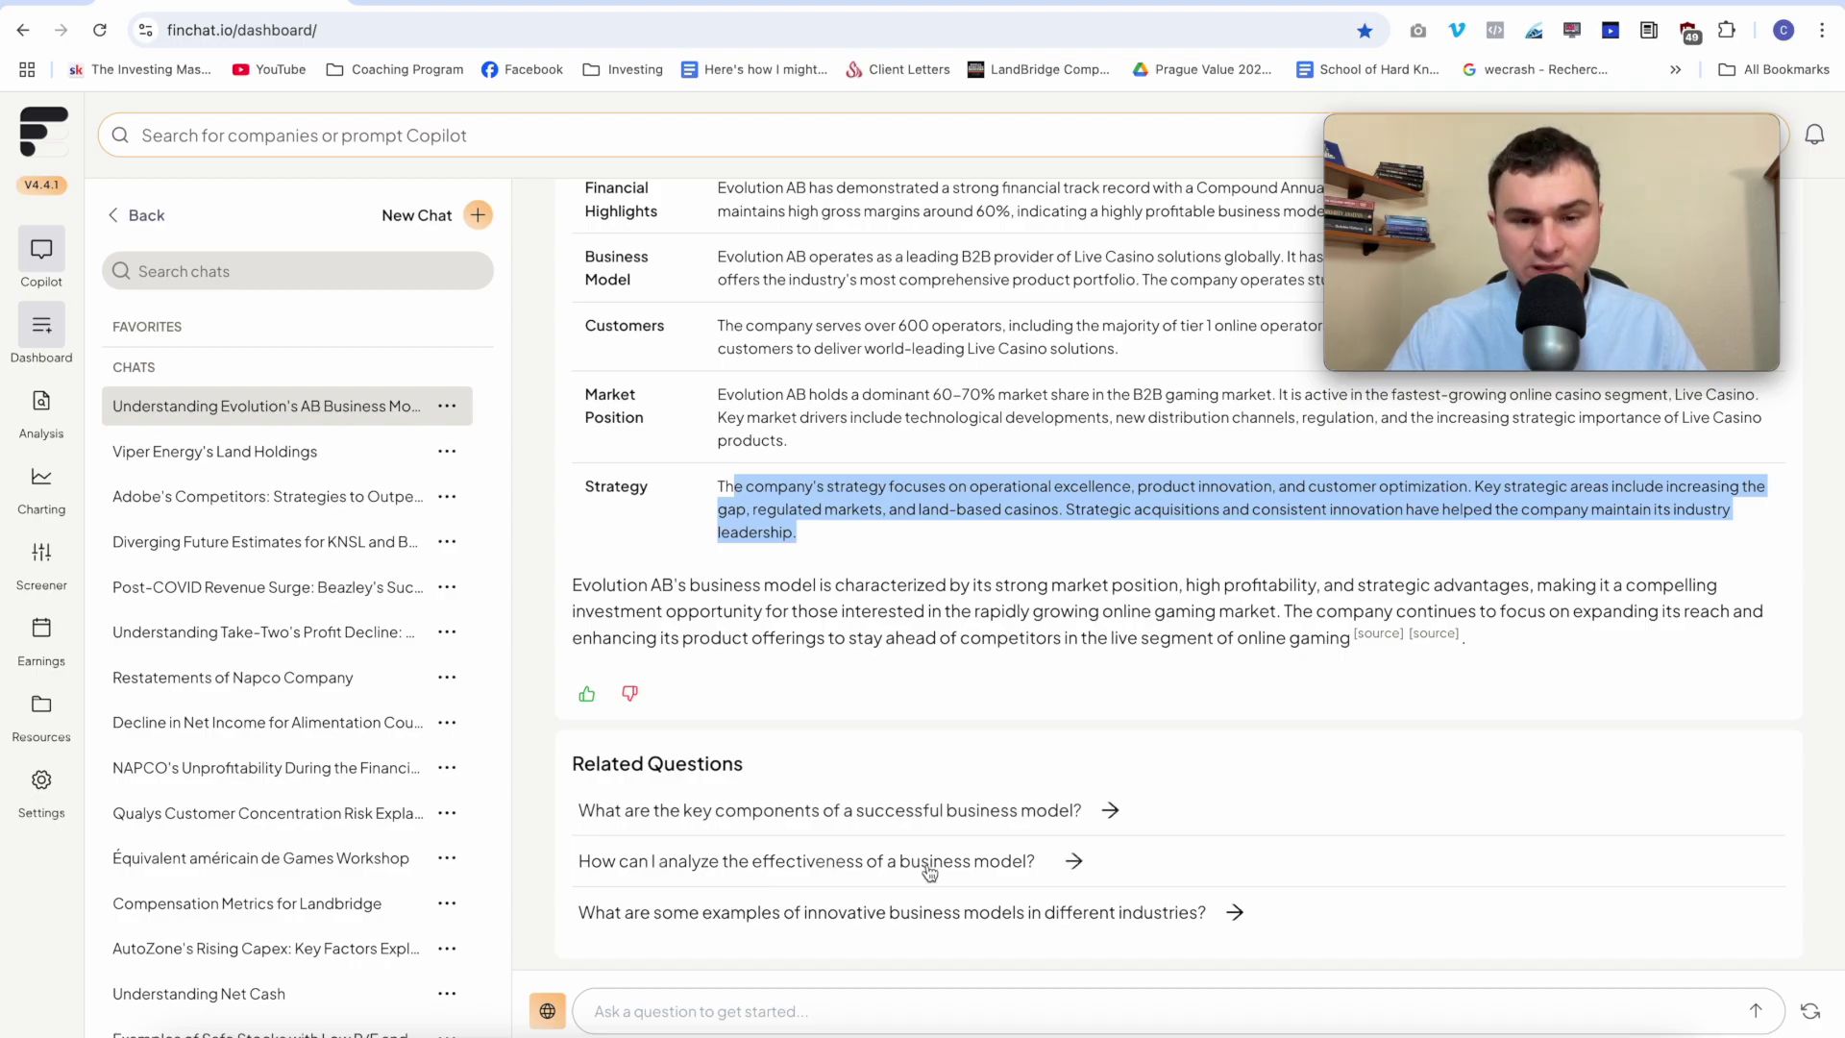
- Ask Copilot the follow-up question "what is the moat of this business"
click(881, 1006)
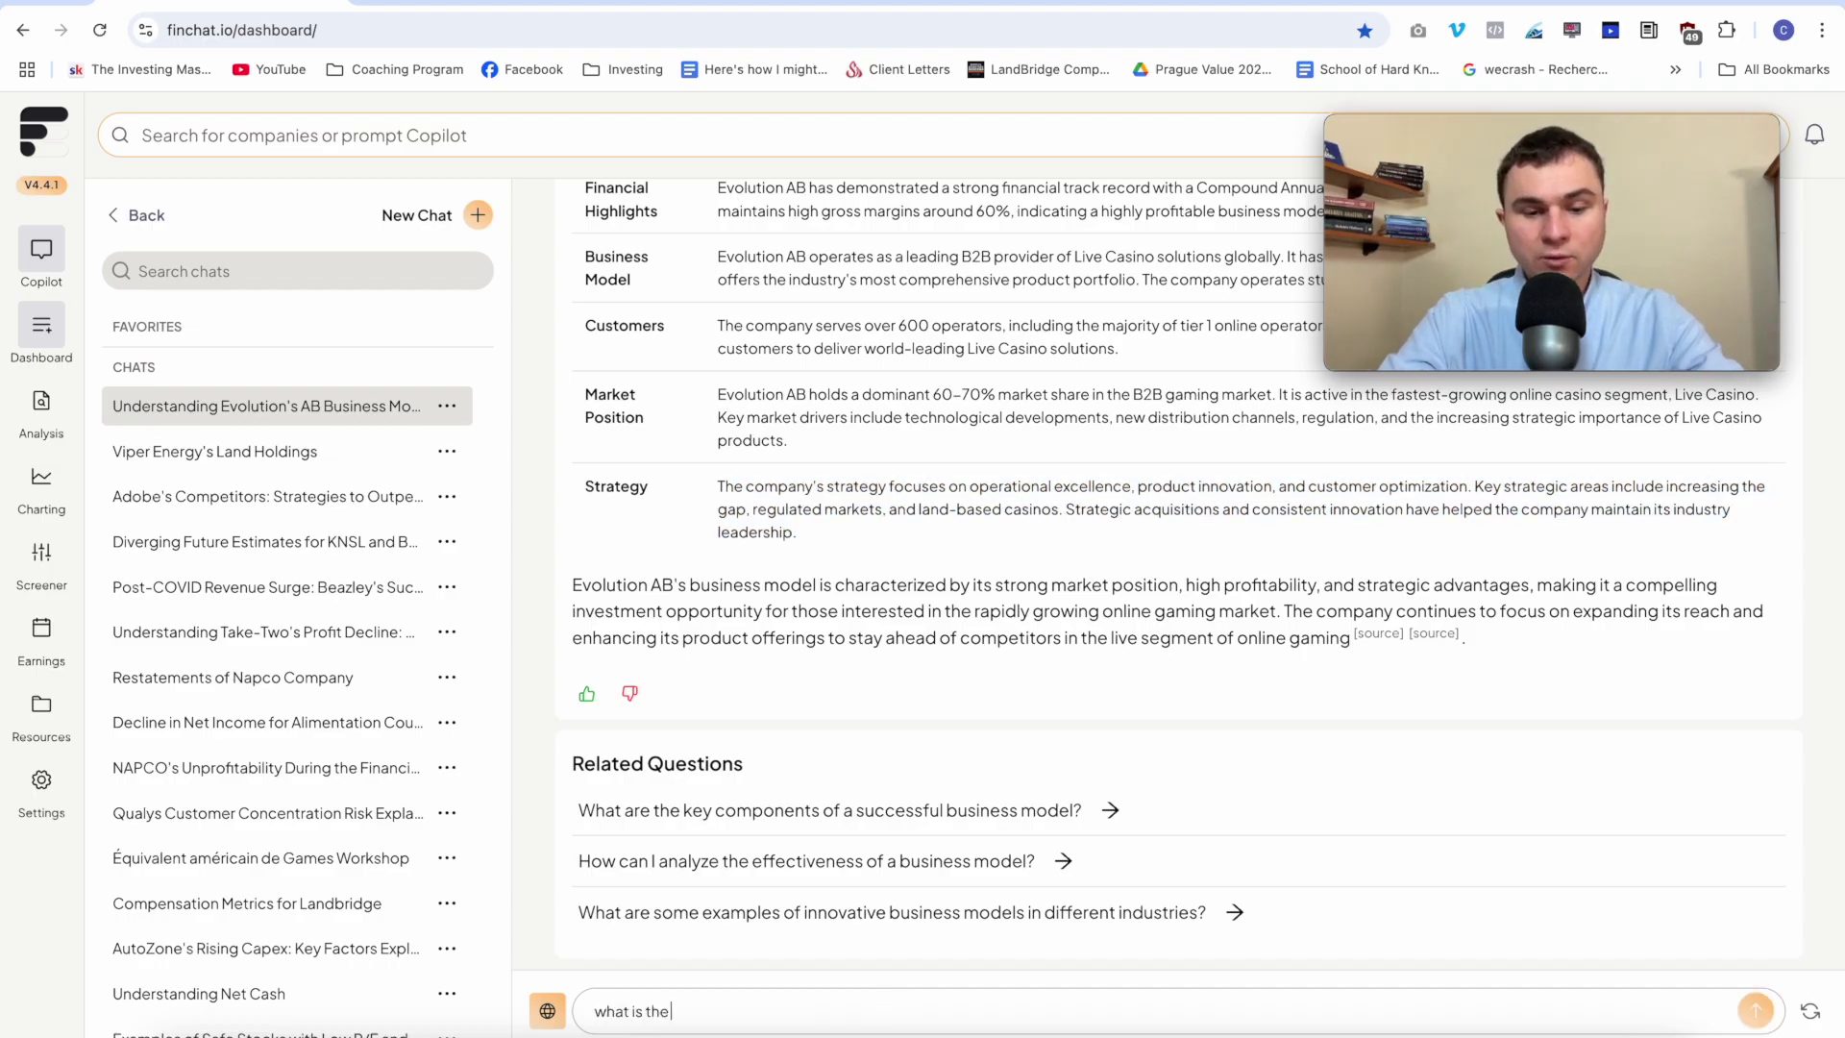
text(what is the moat of this busine)
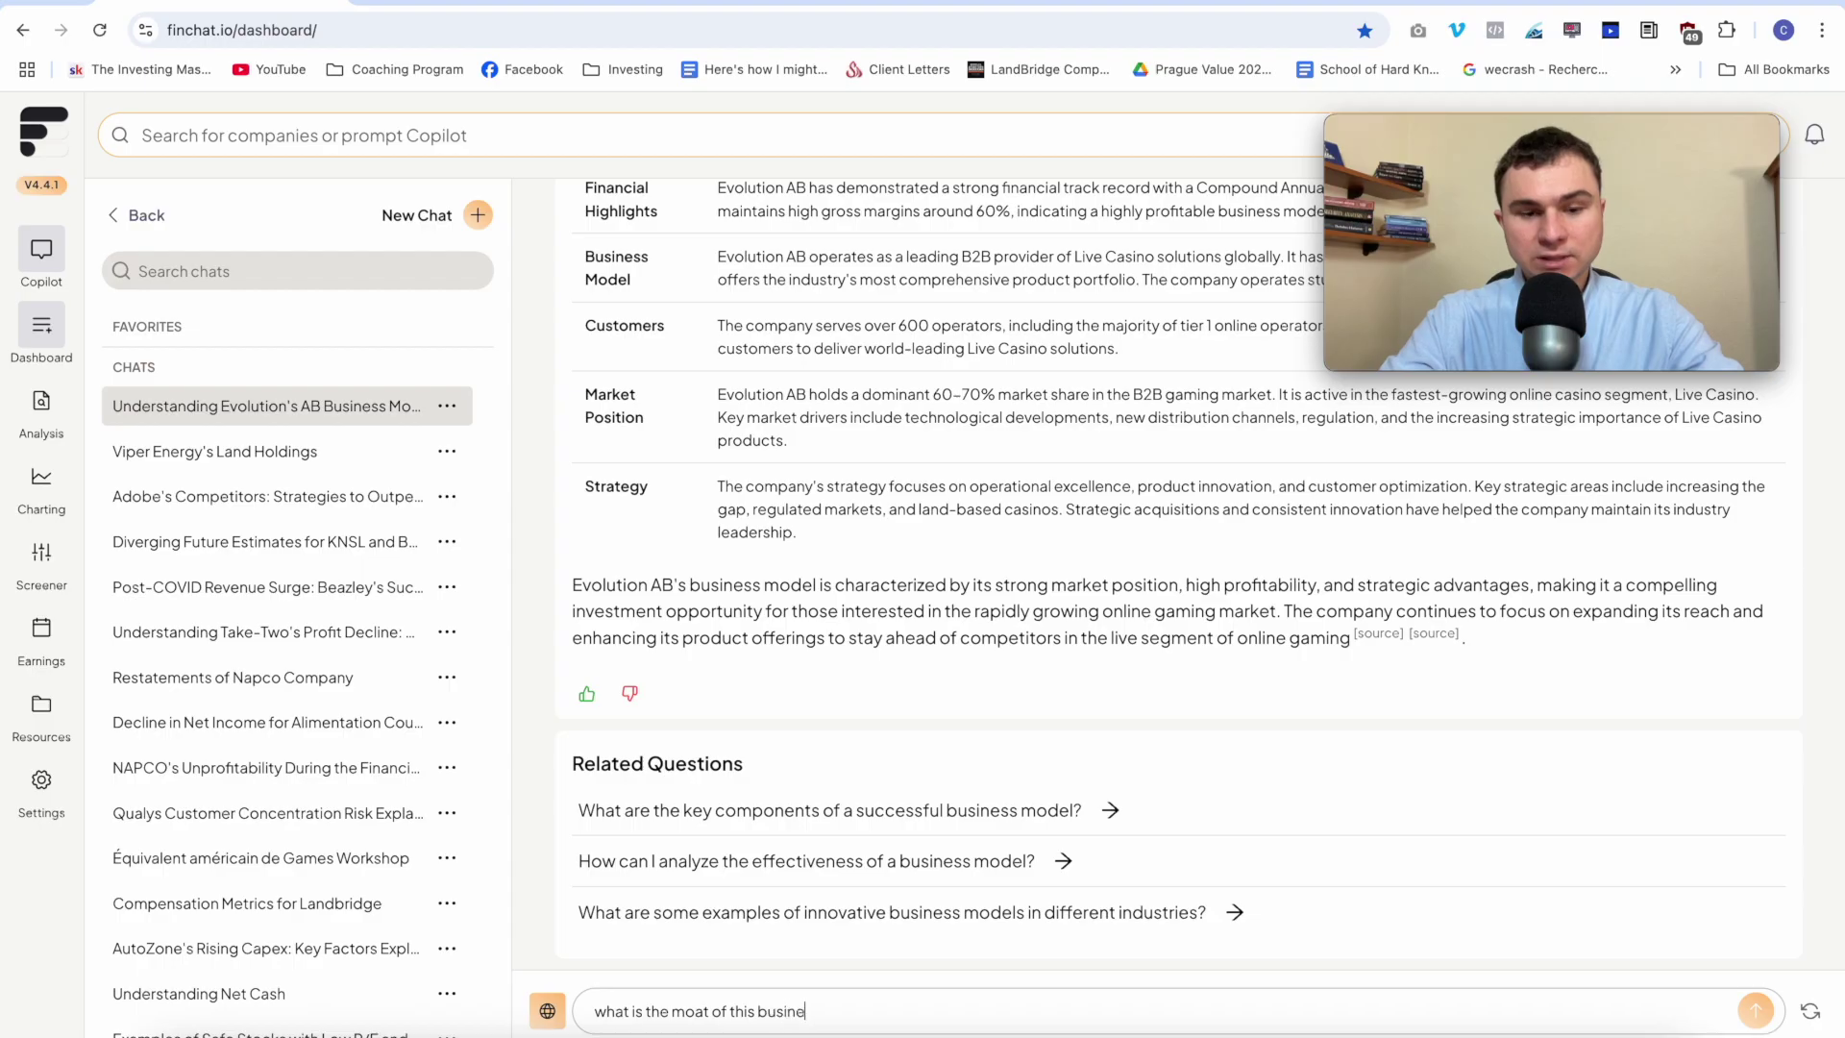
text(ss)
key(Return)
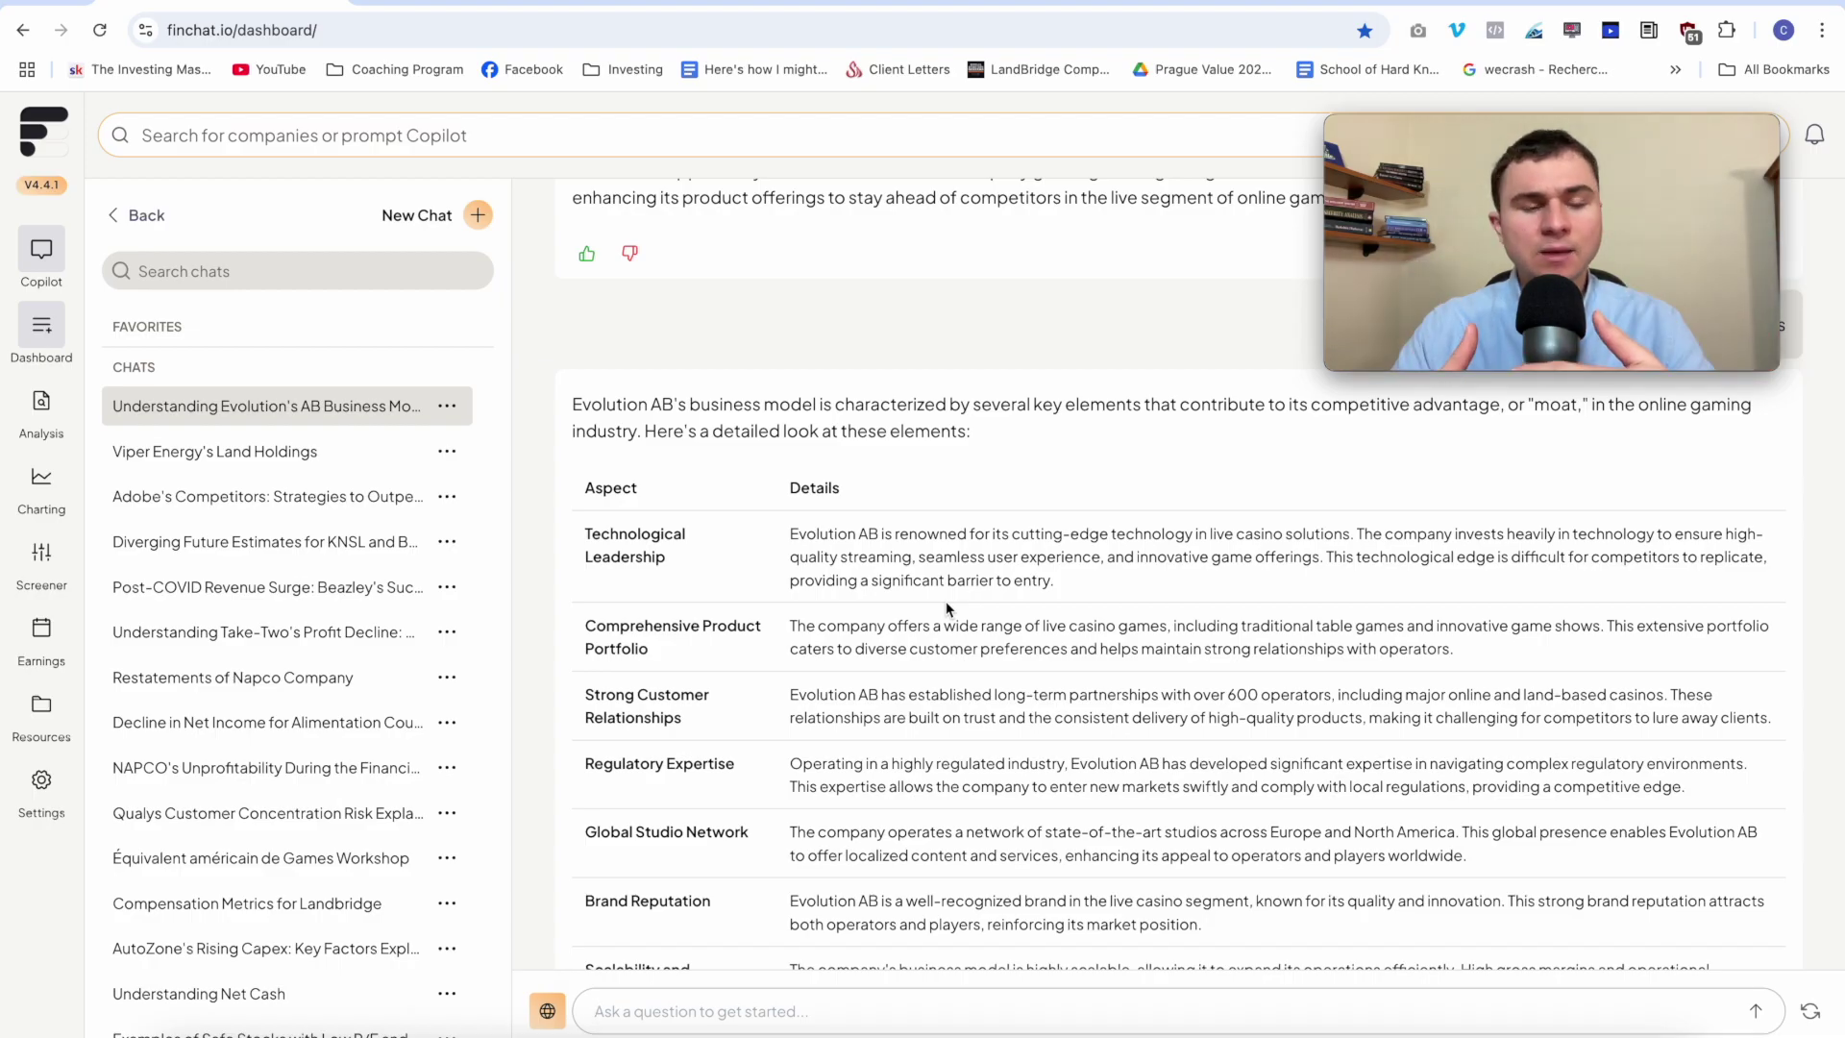
- Read the moat answer and ask the related question "How does this business differentiate itself from its competitors?"
scroll(924, 603, down, 1)
scroll(926, 606, down, 1)
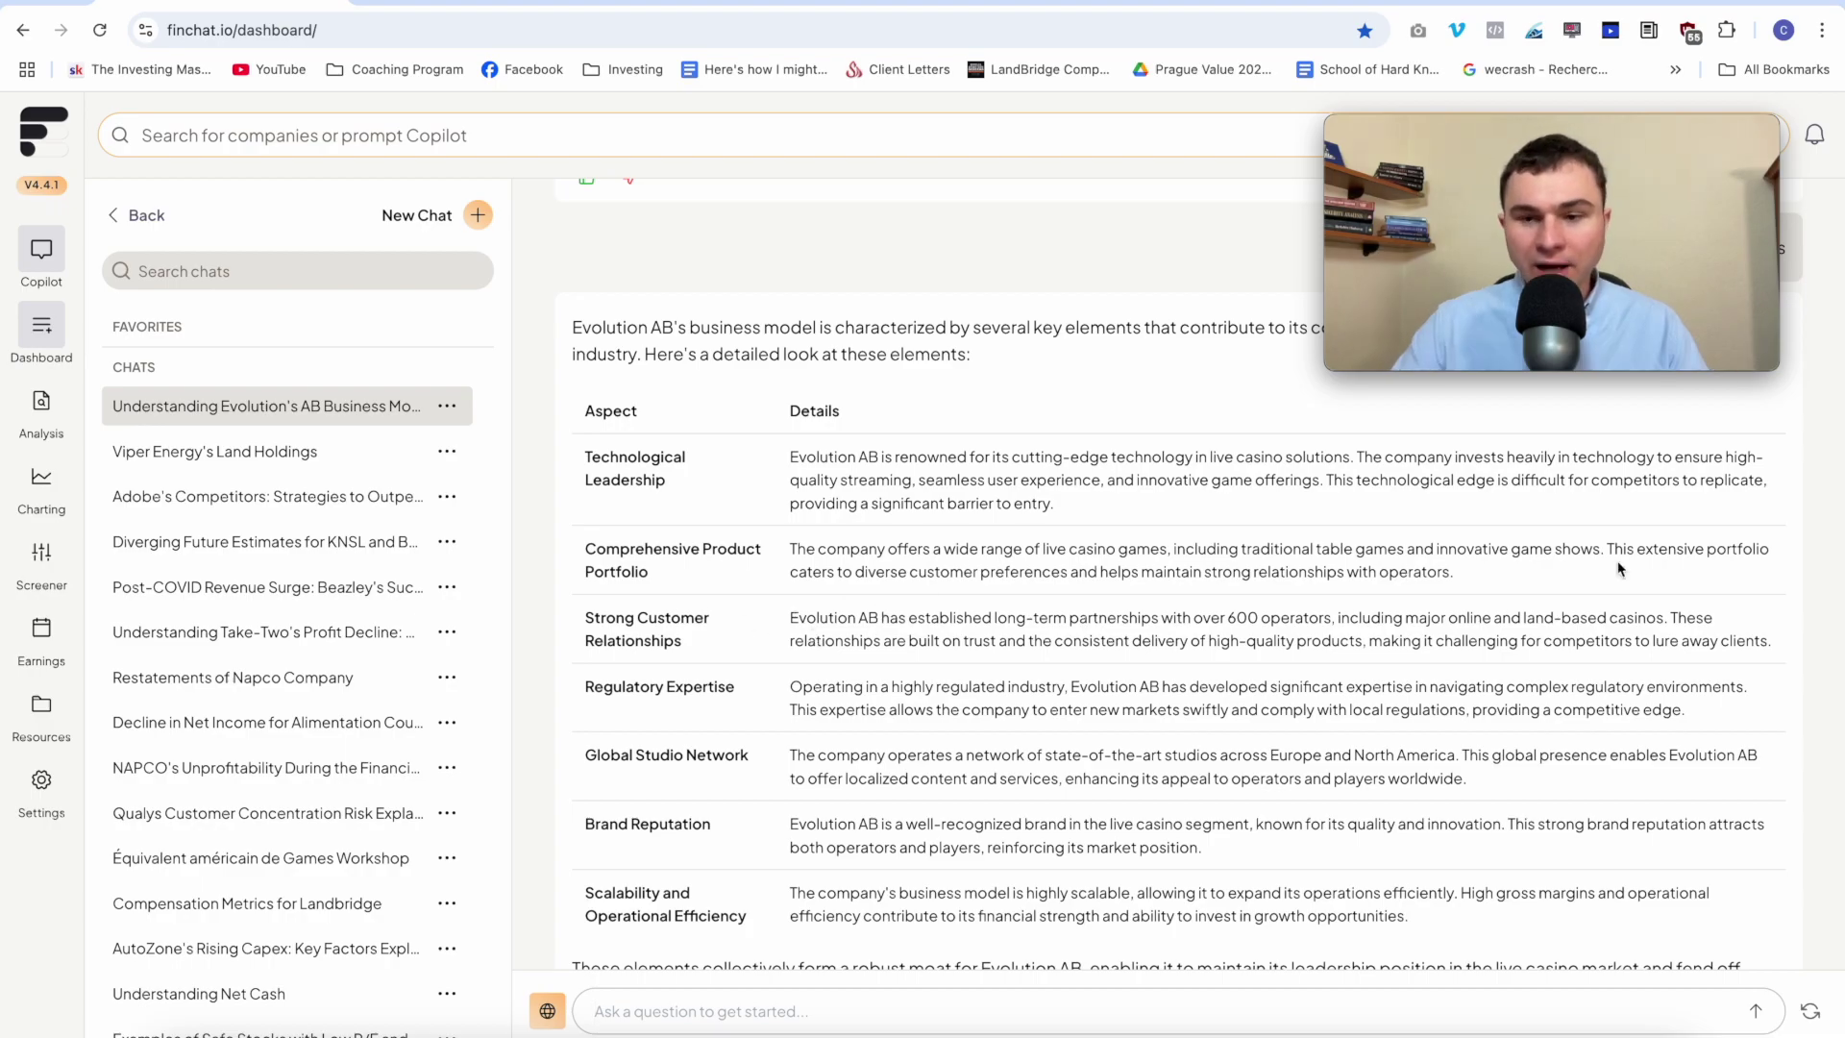
scroll(1810, 611, down, 4)
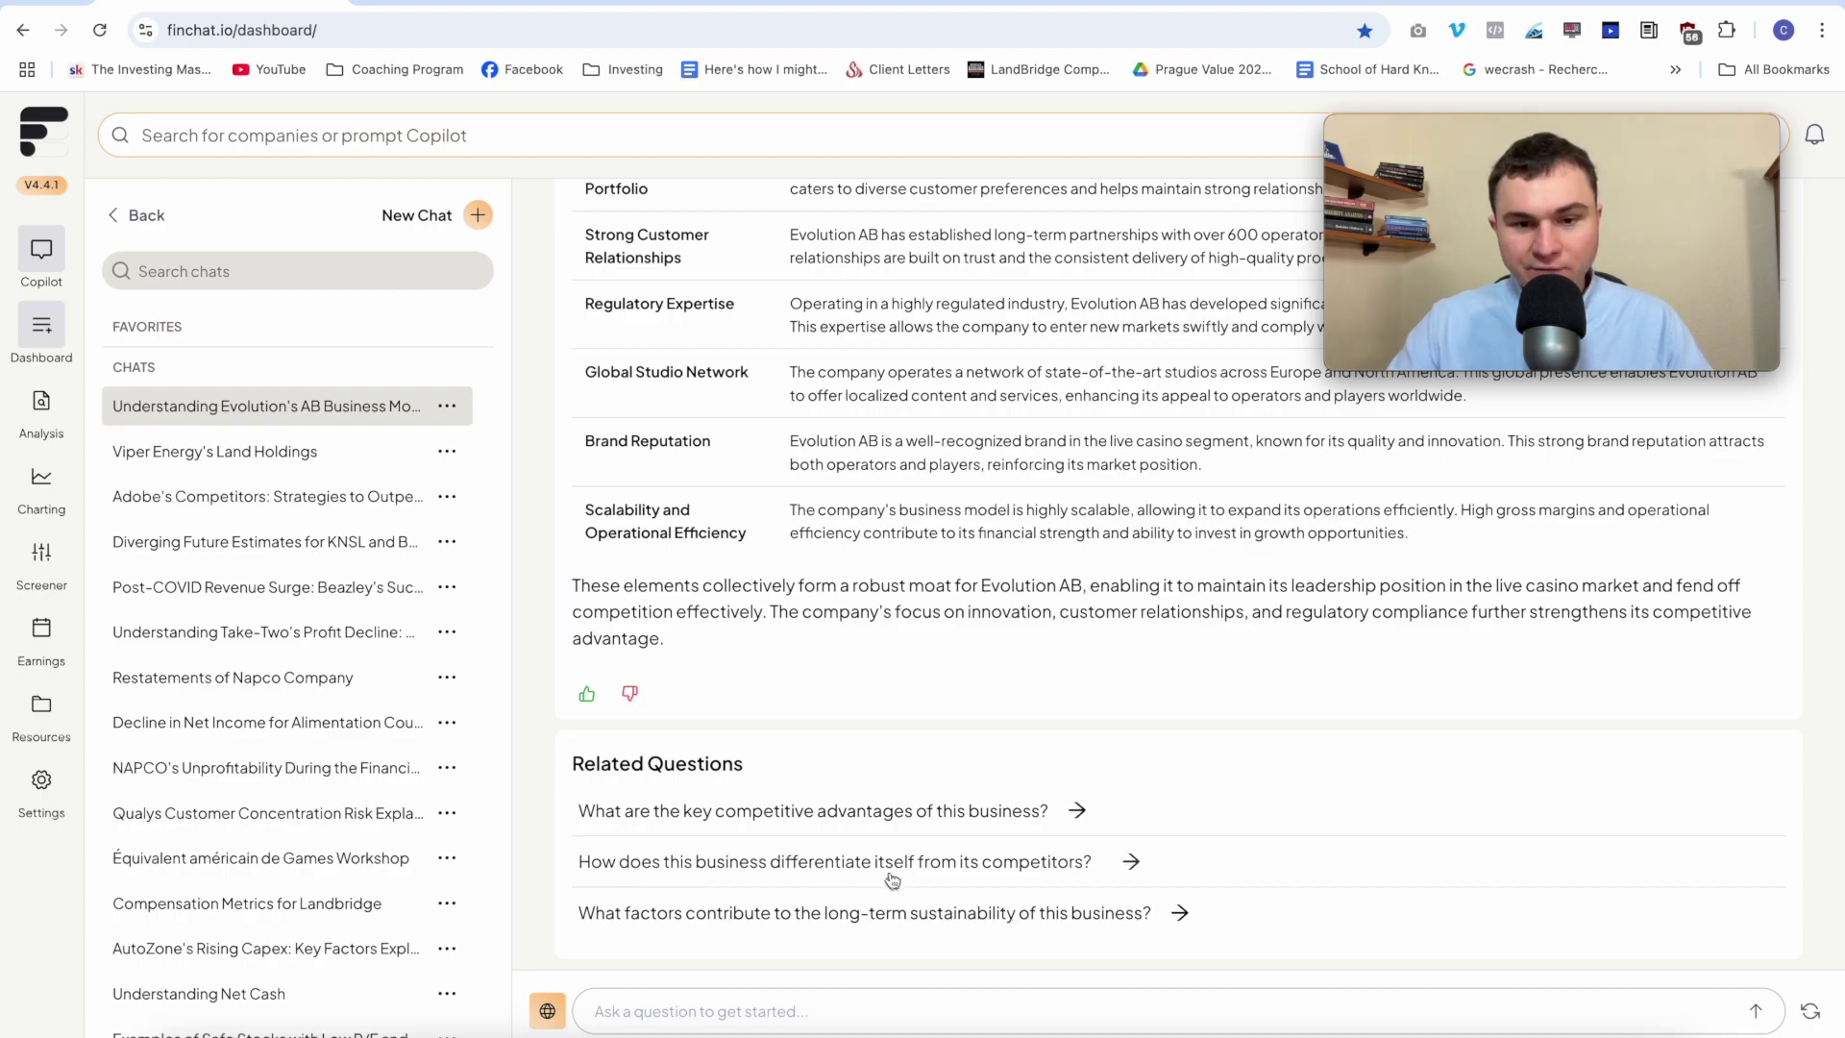
click(920, 870)
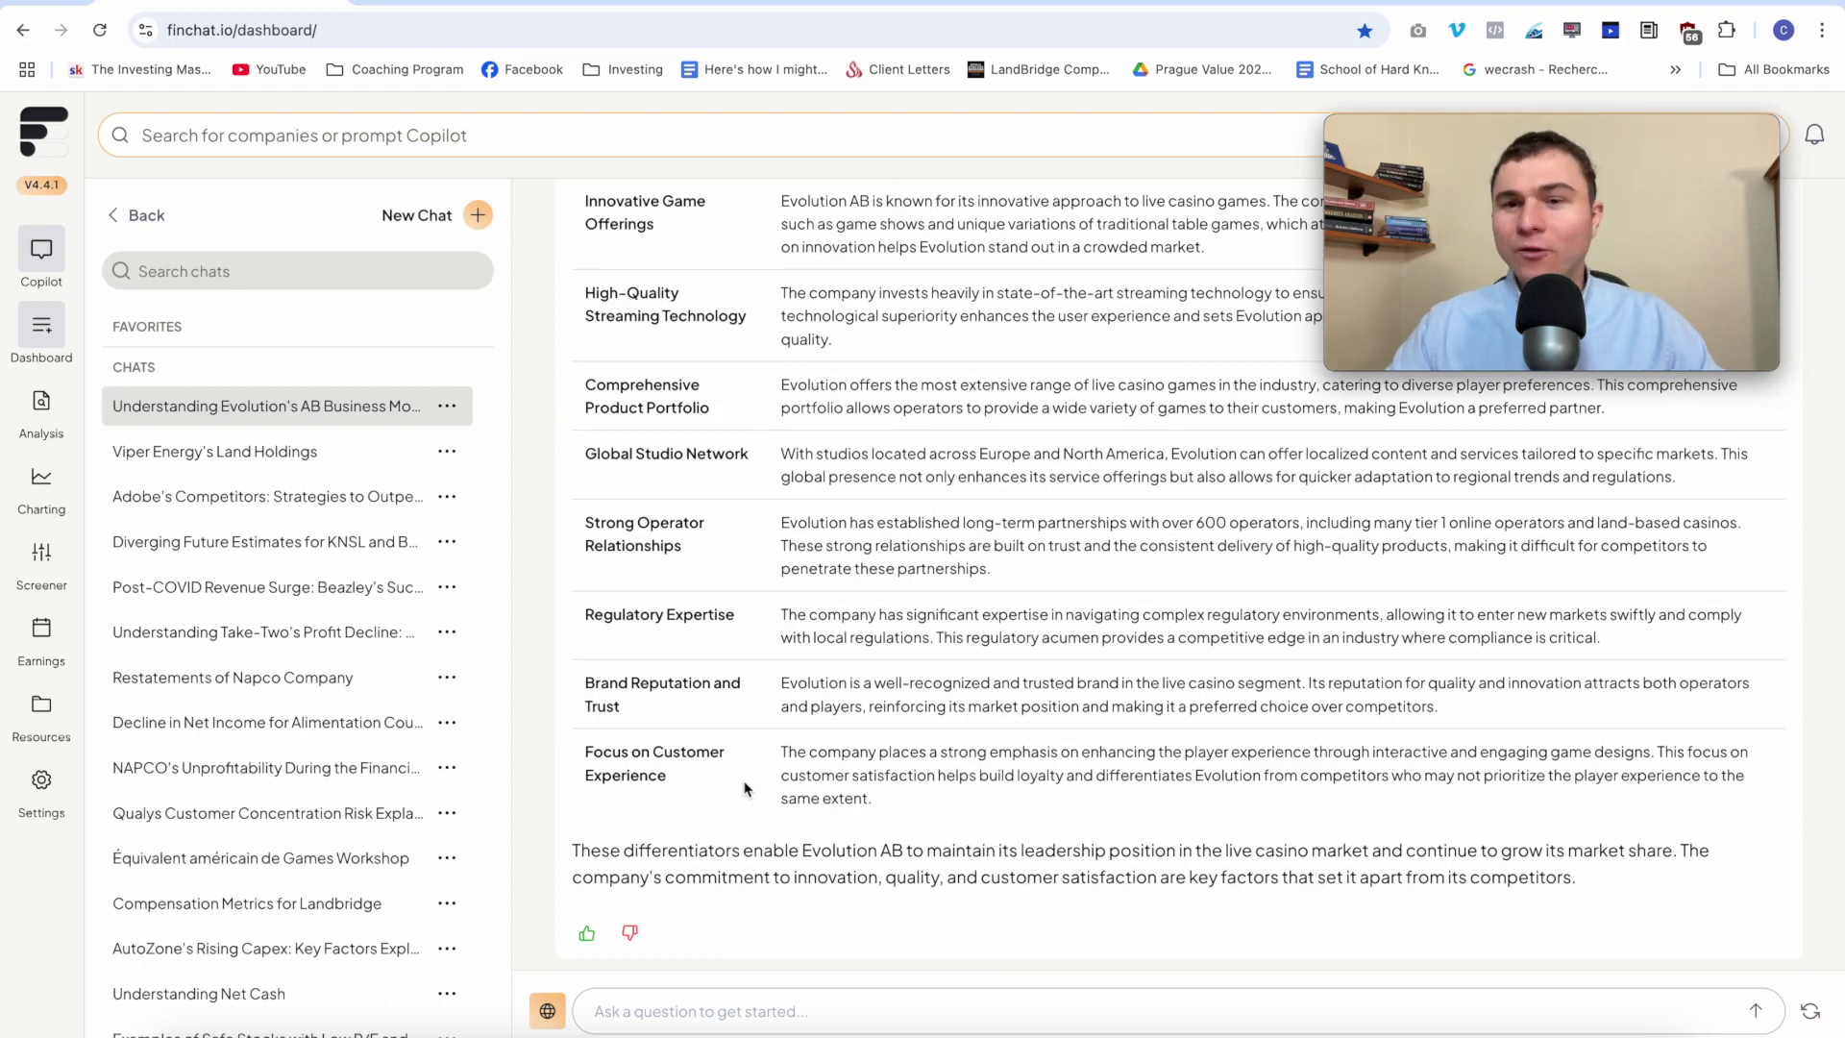
- Ask Copilot "what is the geographical revenue split for evolution AB" in the same chat
scroll(543, 817, down, 2)
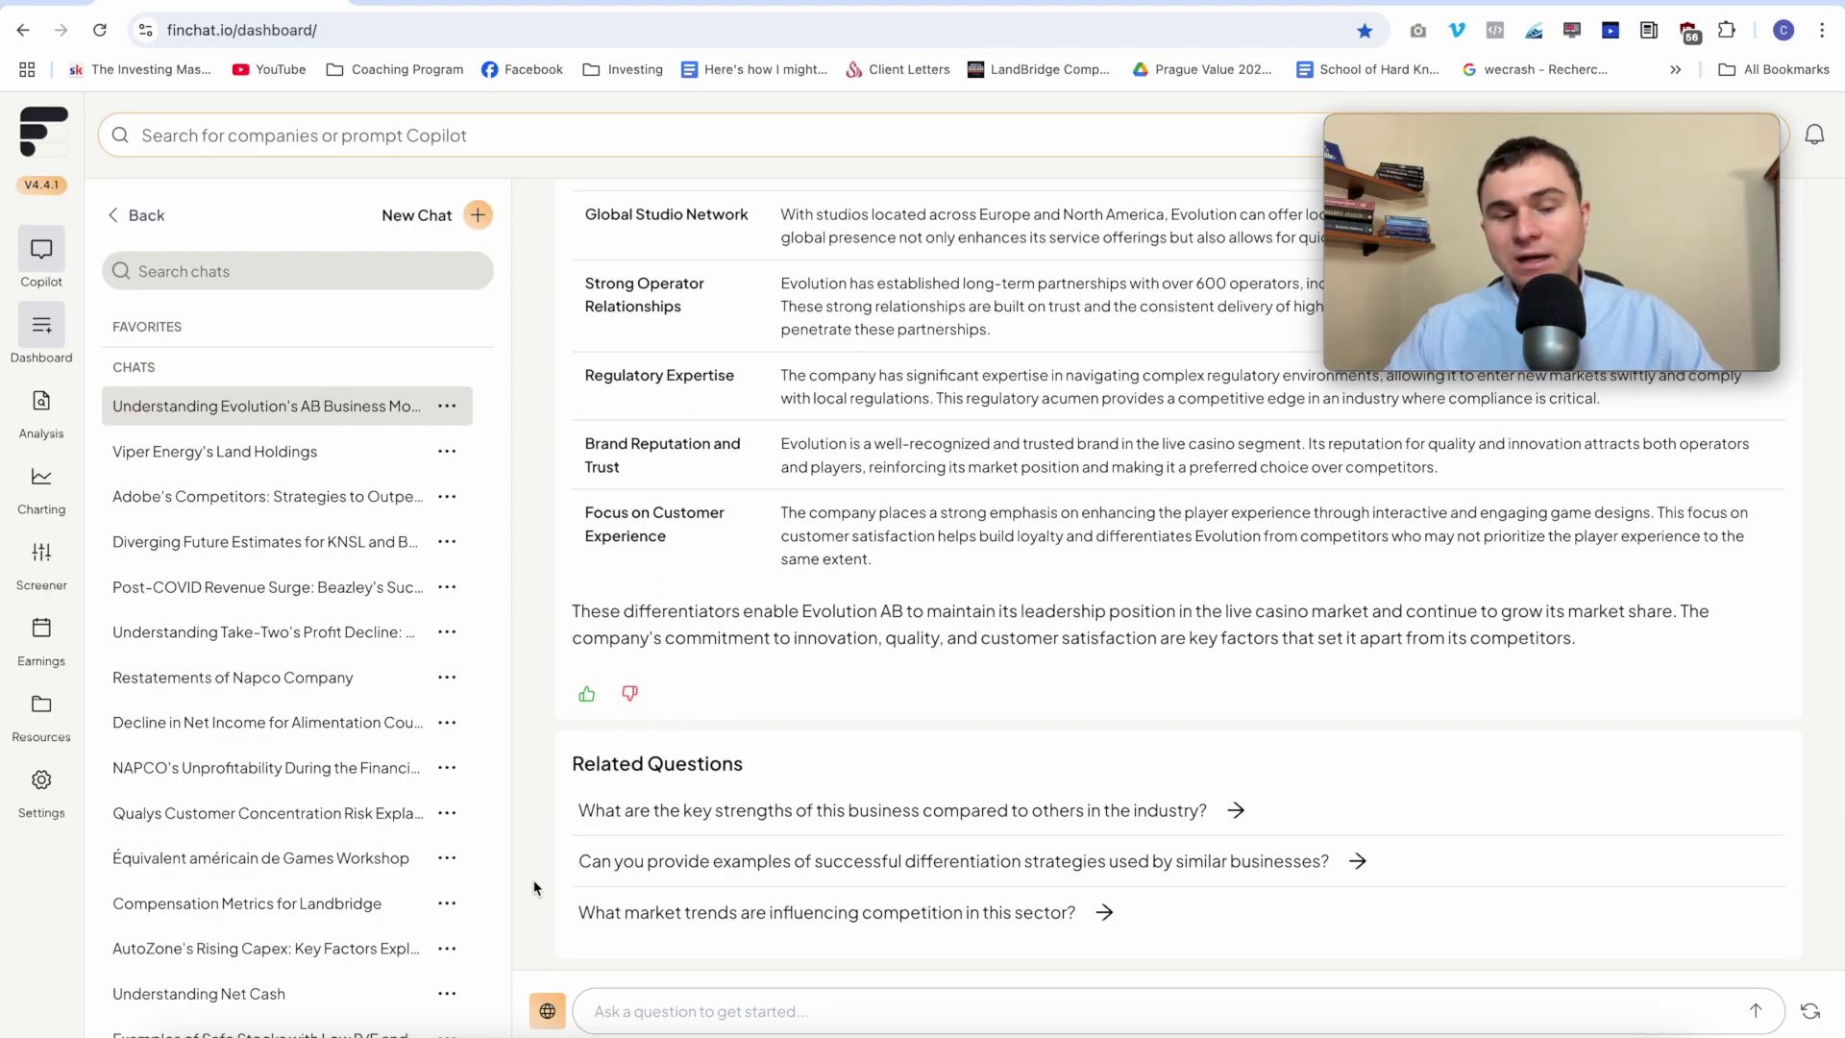
click(631, 1005)
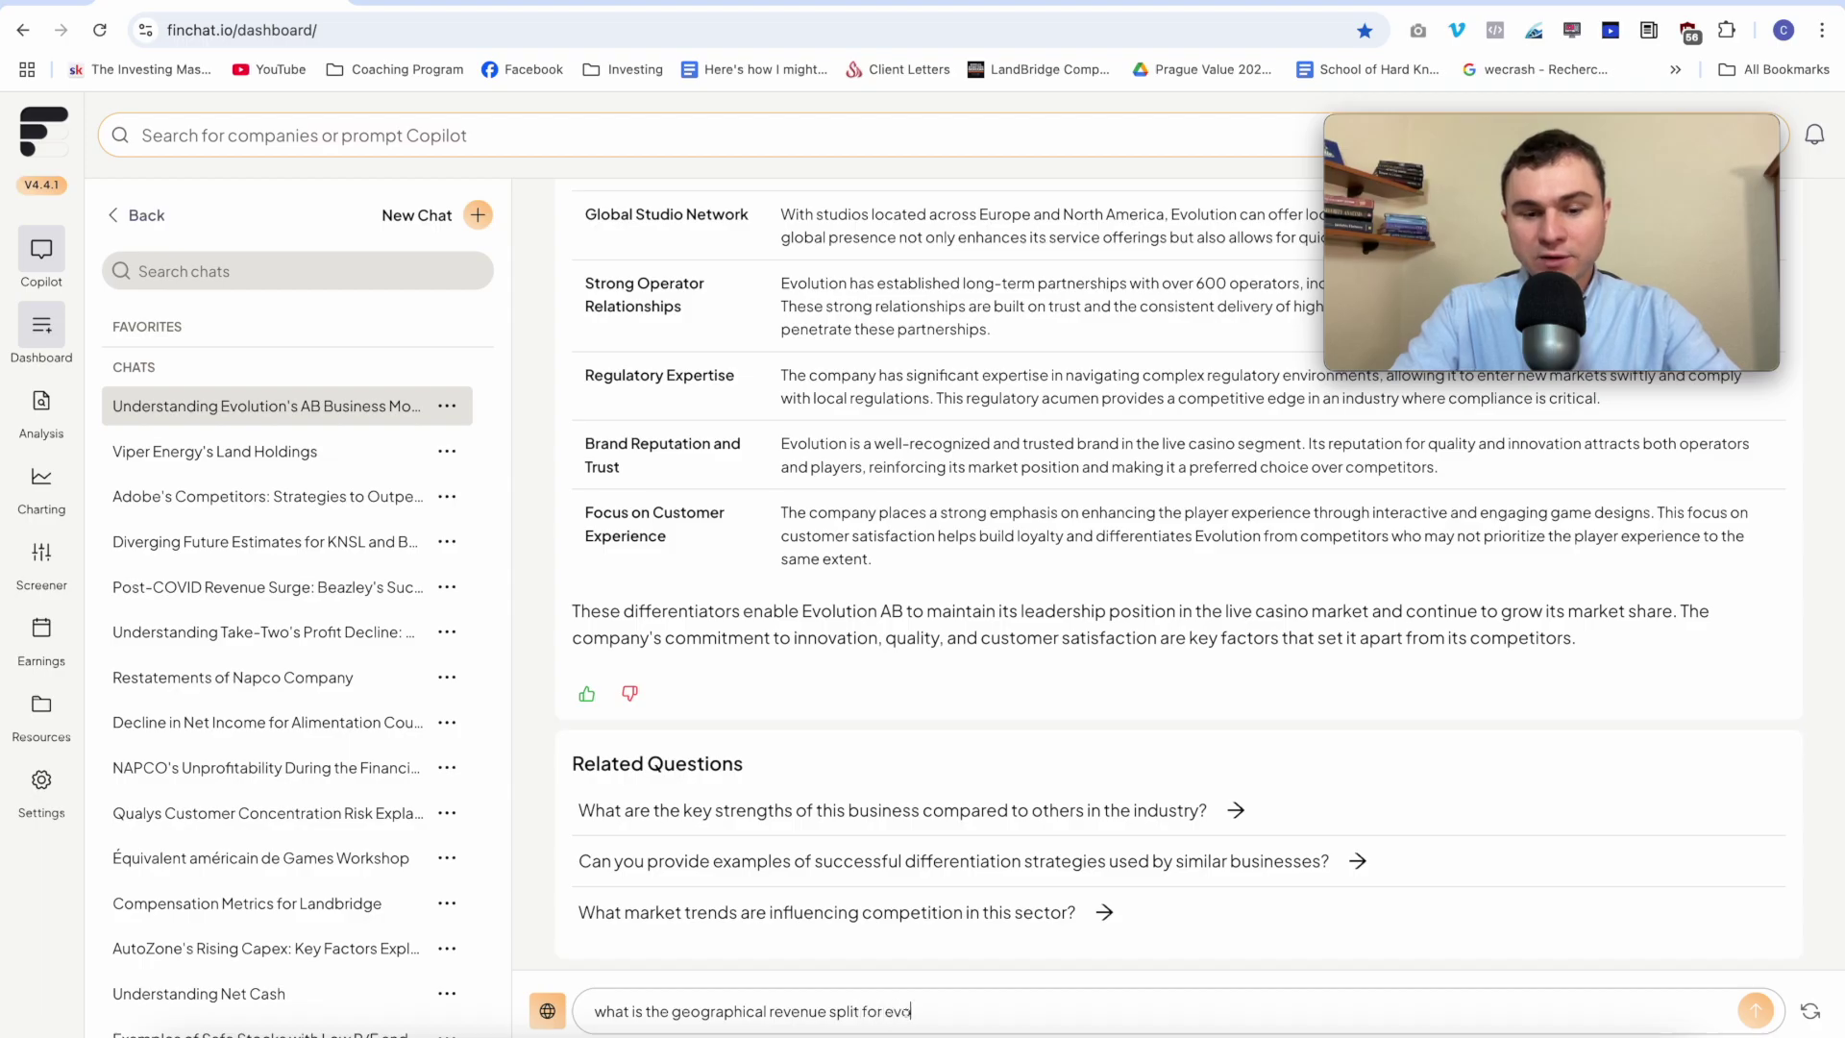
text(what is the geographical revenue split for evolution AB)
key(Return)
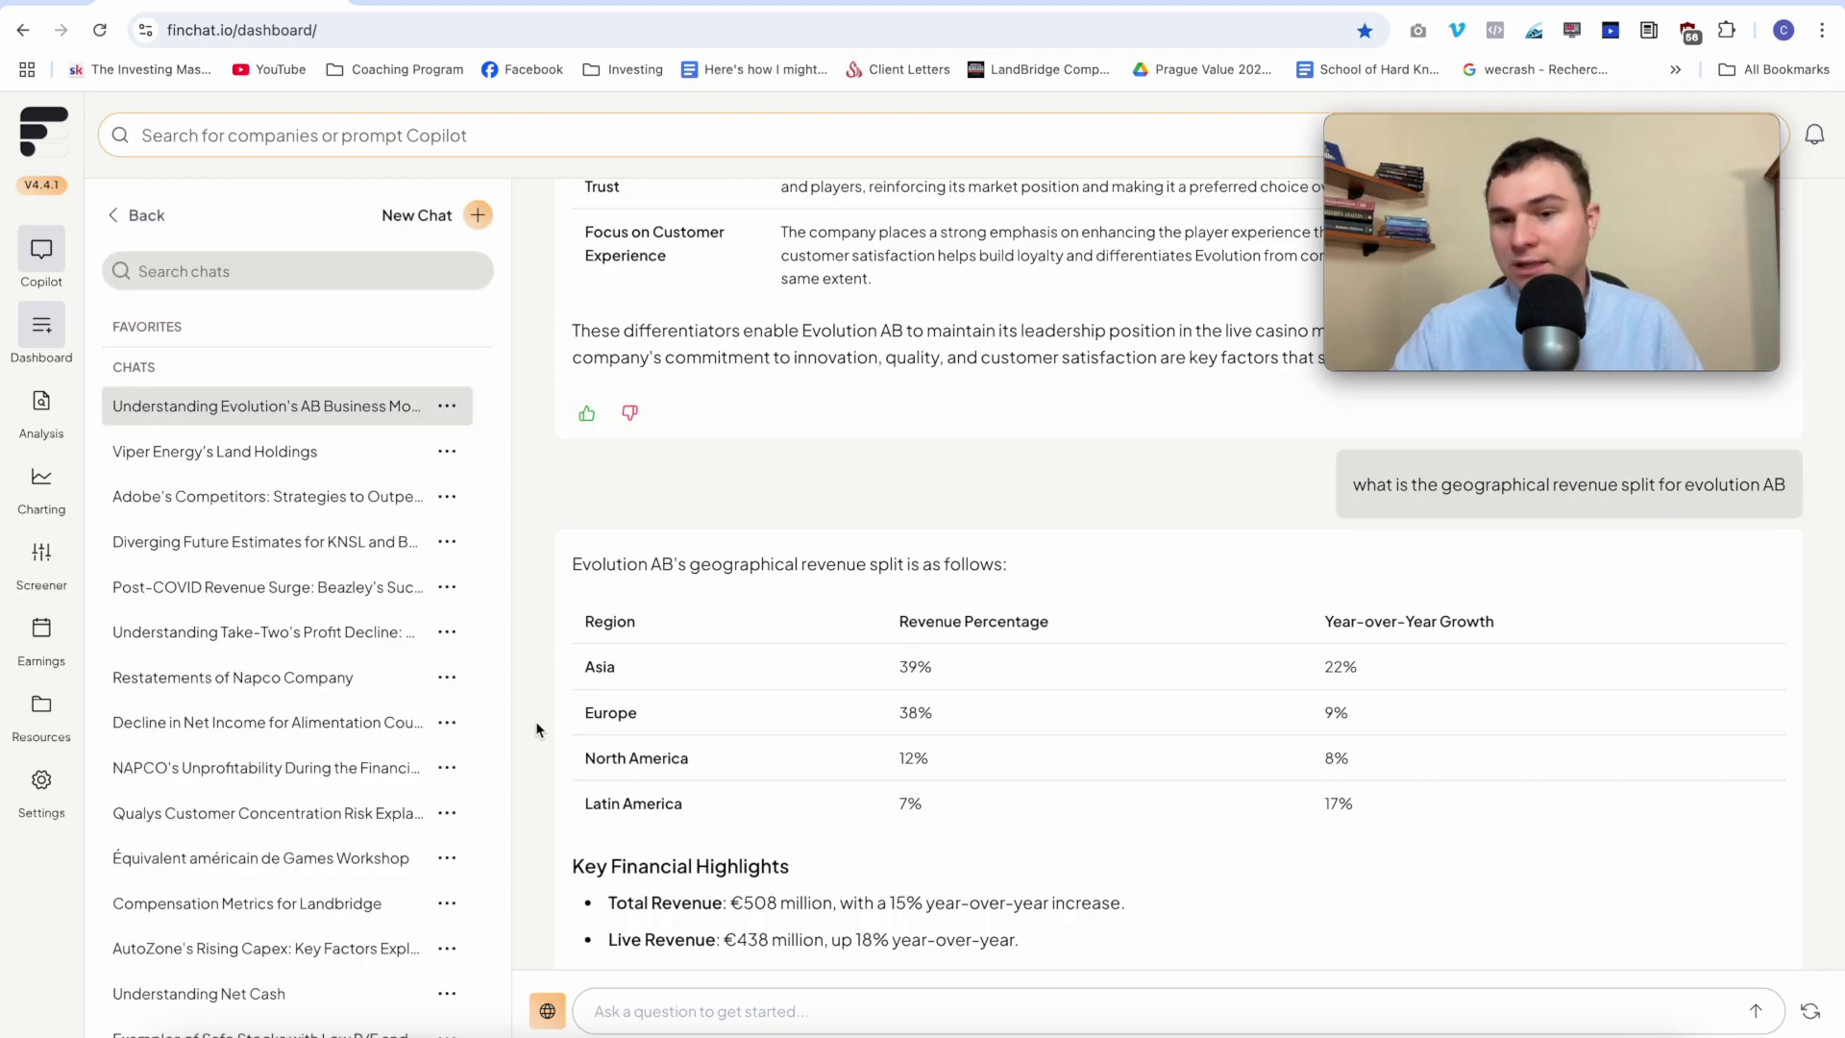
- Read the geographical revenue split answer, including the regional table, Key Financial Highlights and Financial Analysis
scroll(536, 728, down, 1)
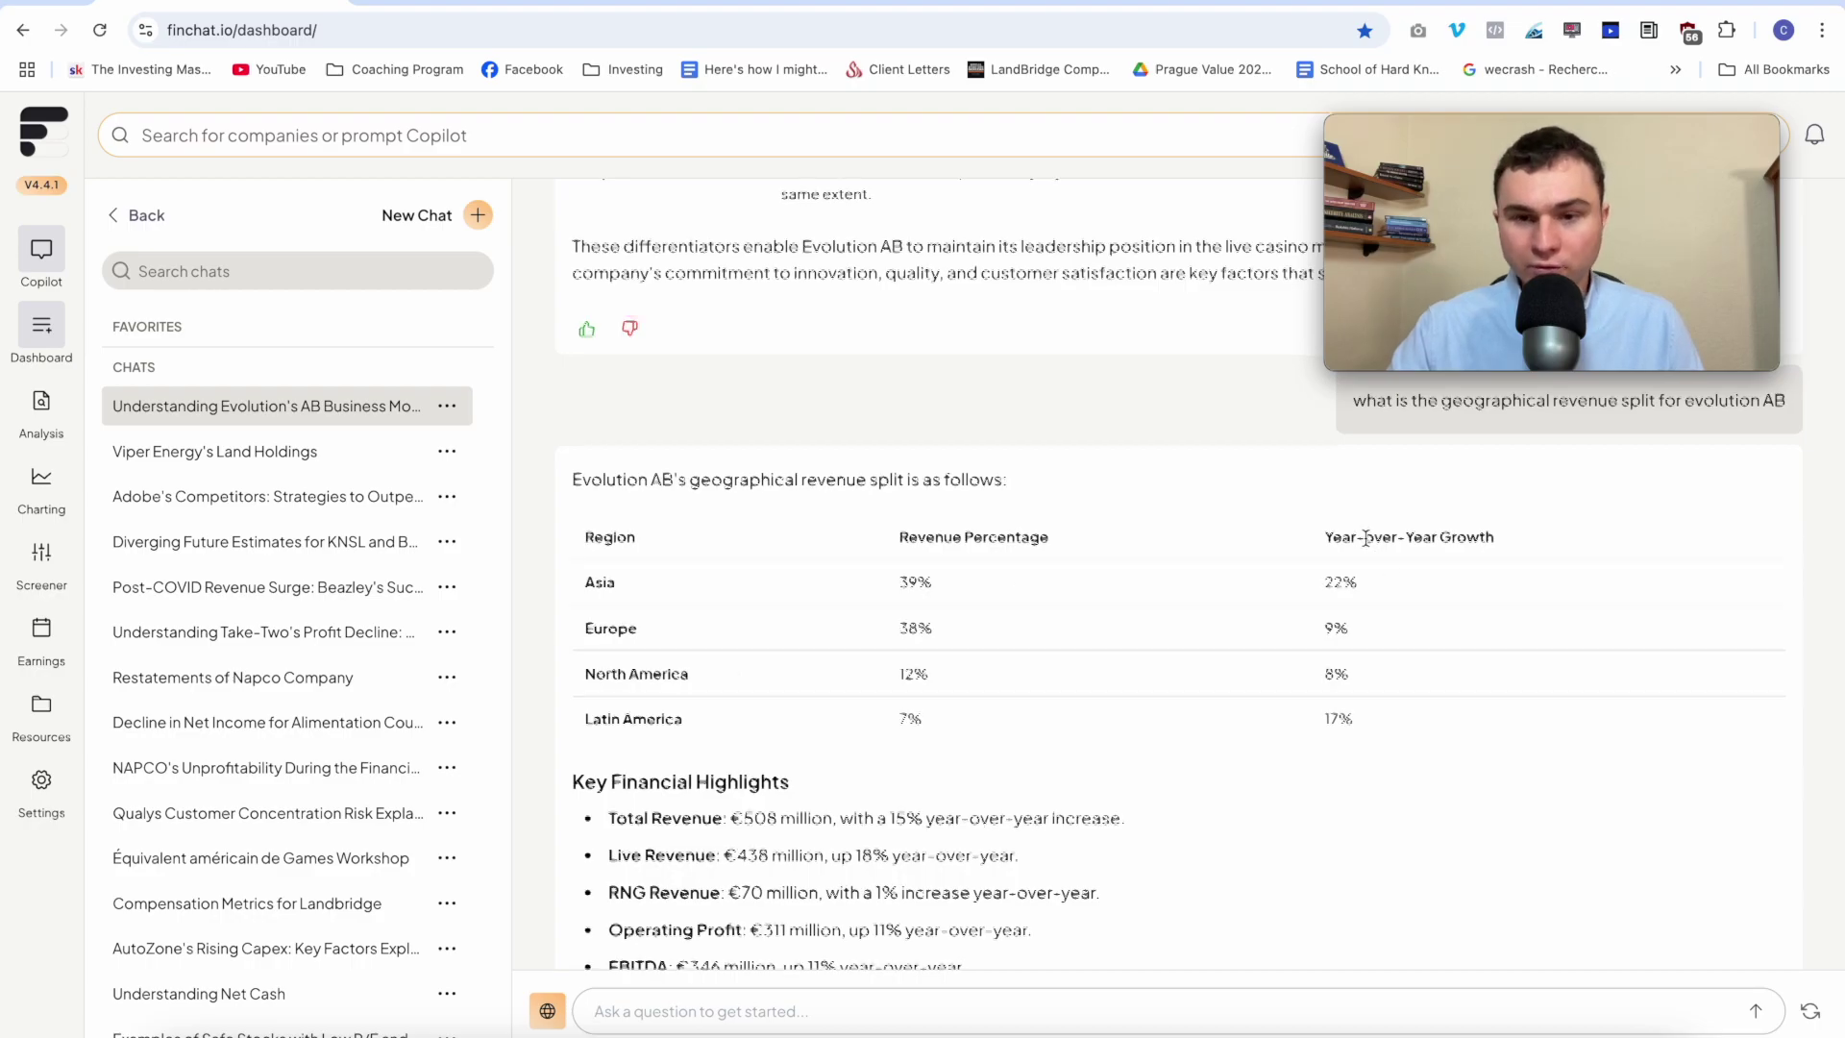
scroll(1366, 538, down, 1)
scroll(1021, 596, down, 1)
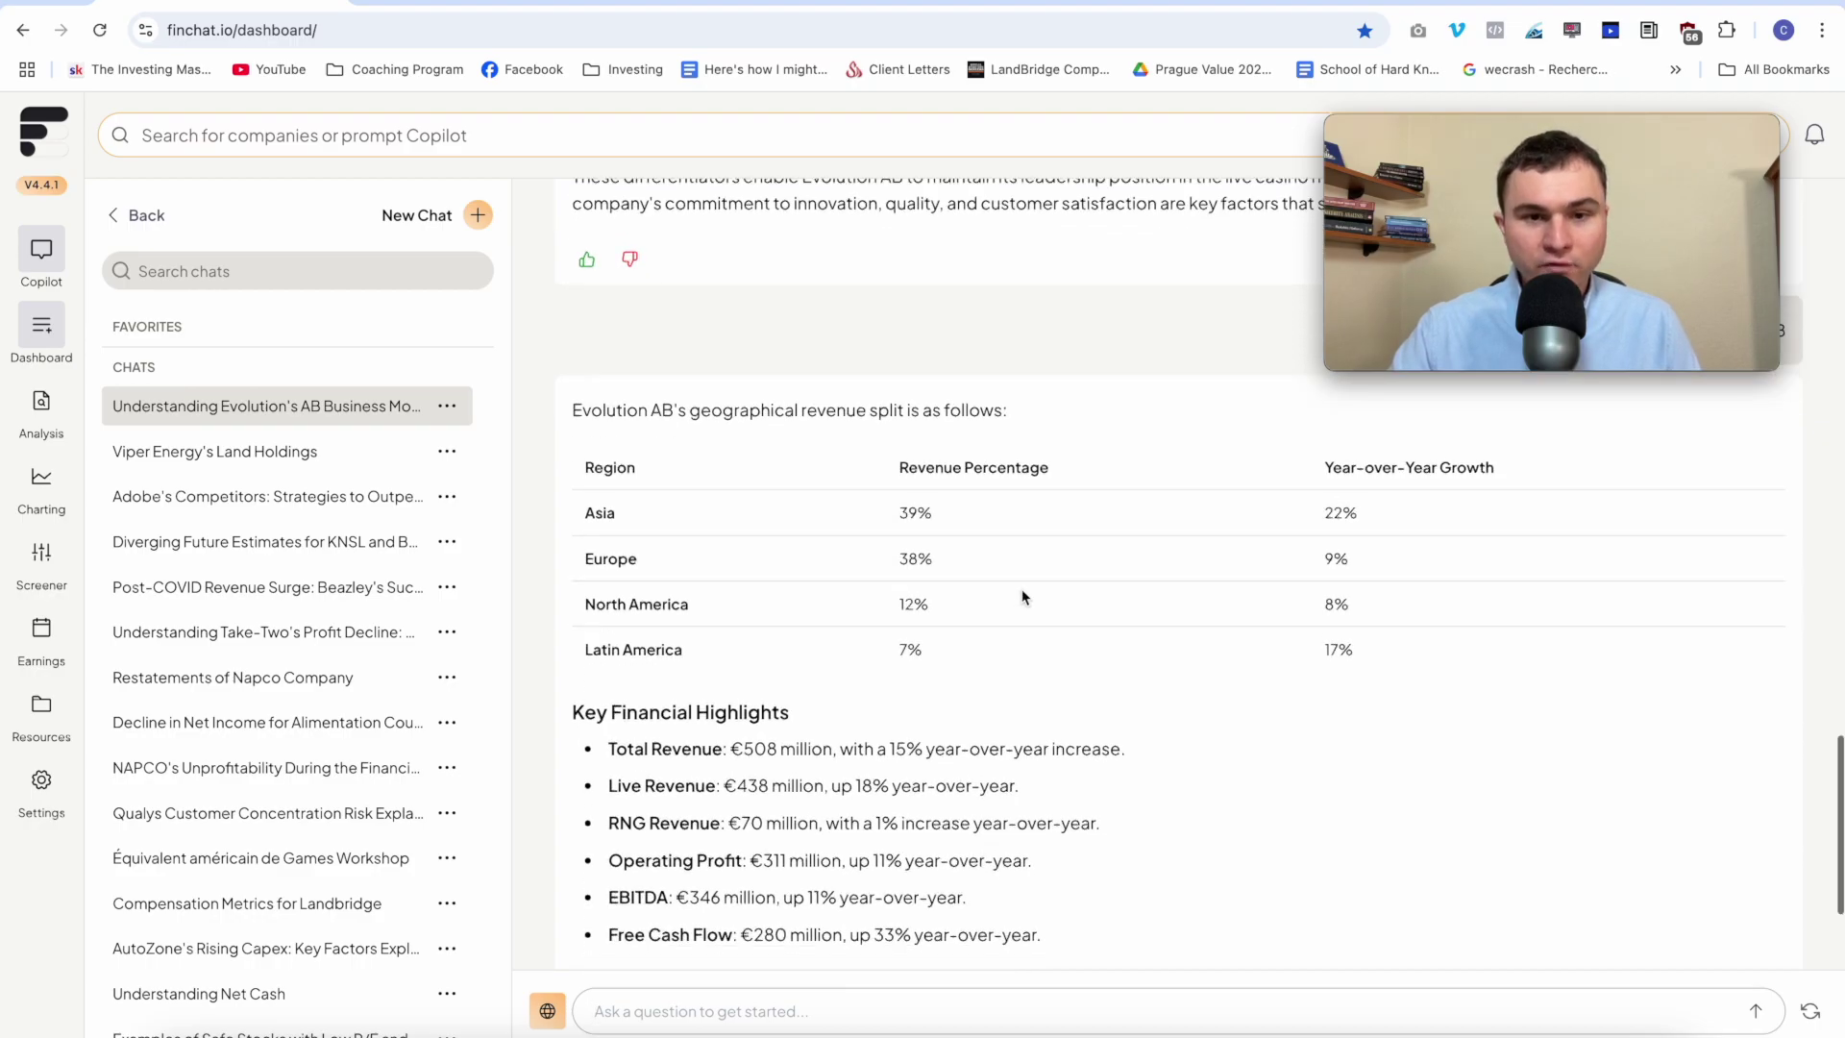
scroll(972, 501, down, 5)
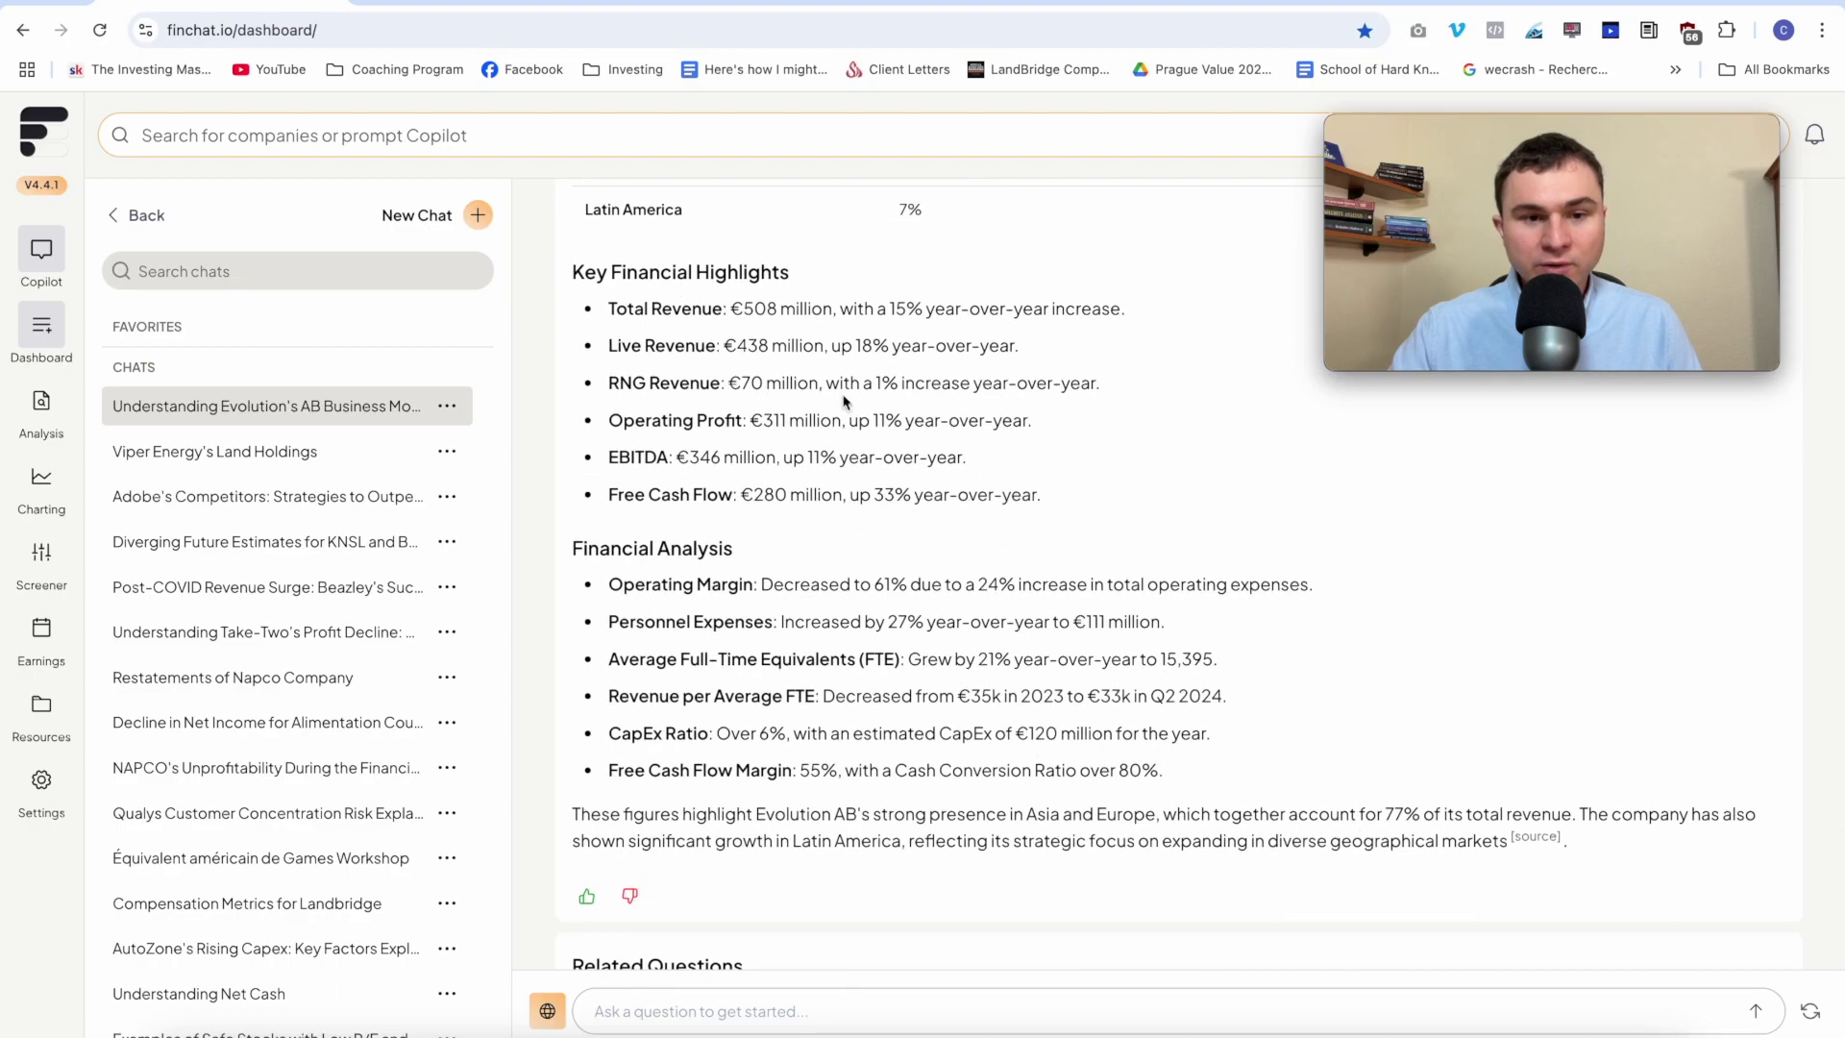
scroll(817, 461, up, 2)
scroll(783, 509, down, 4)
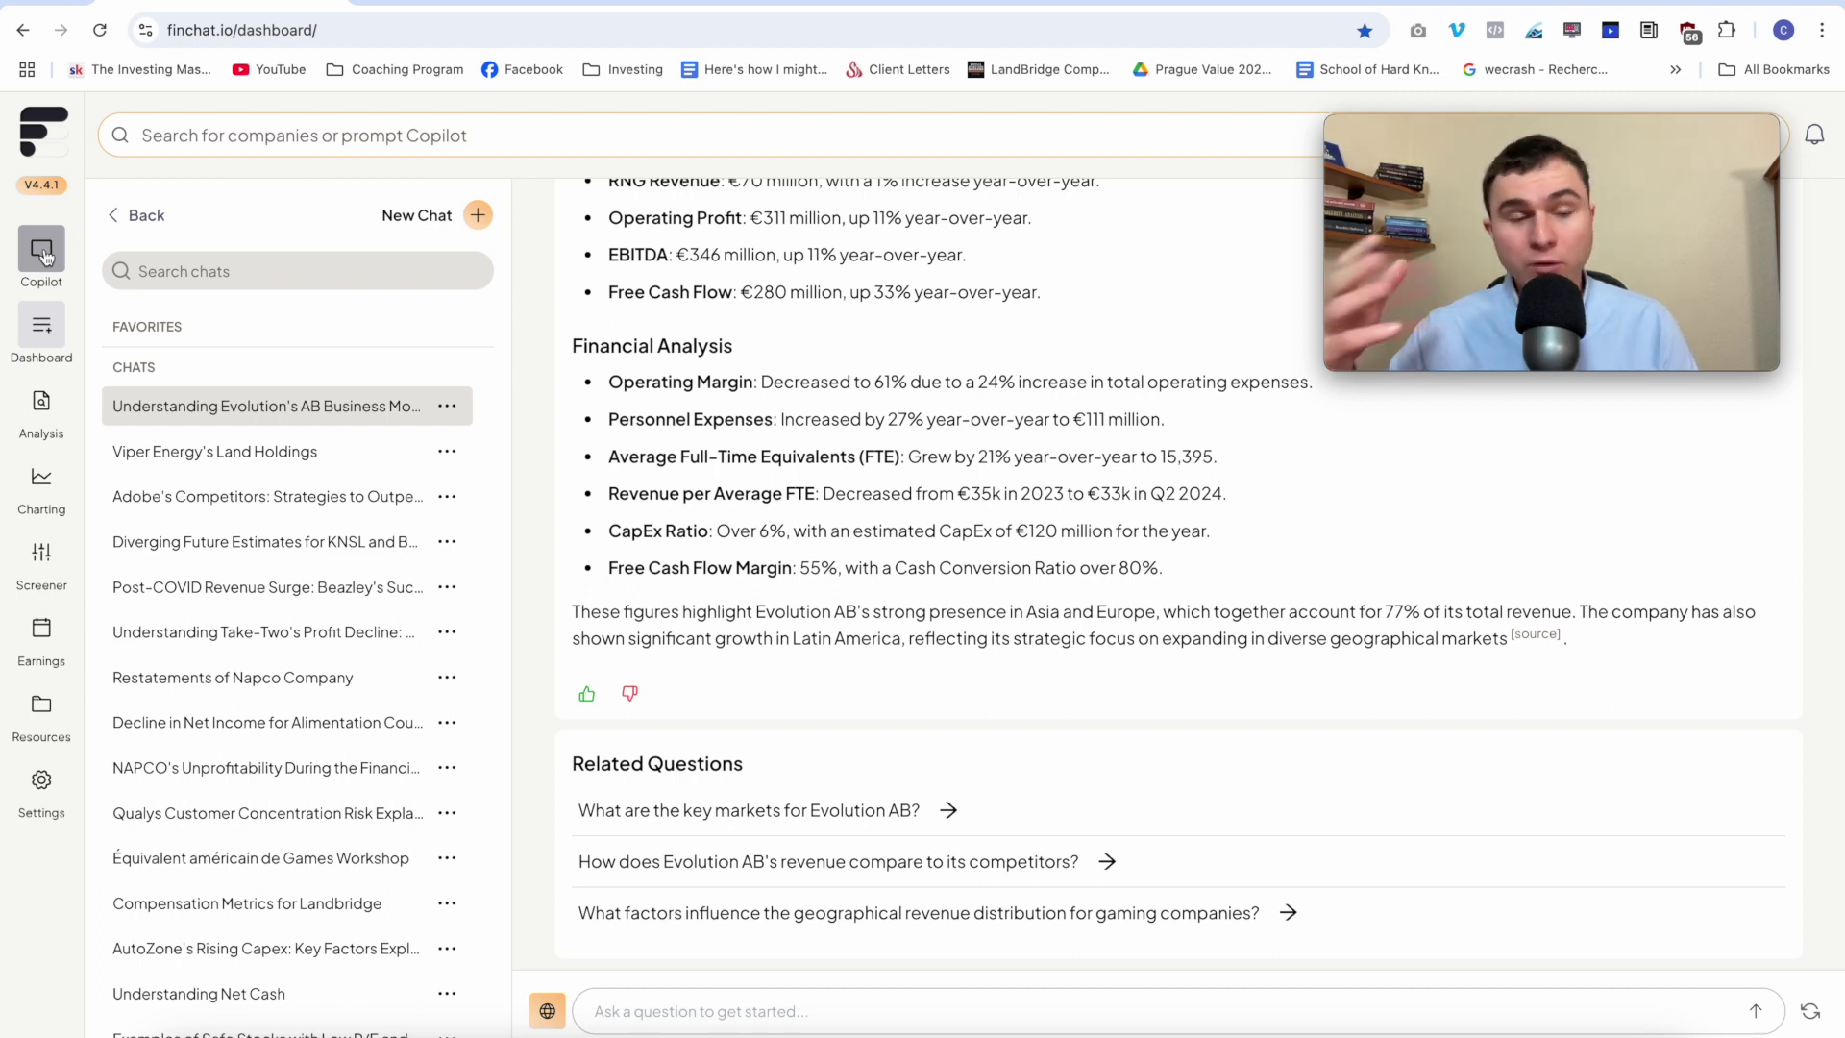
- Open the Financials analysis page and look over Microsoft Corporation's annual income statement
mouse_move(36, 397)
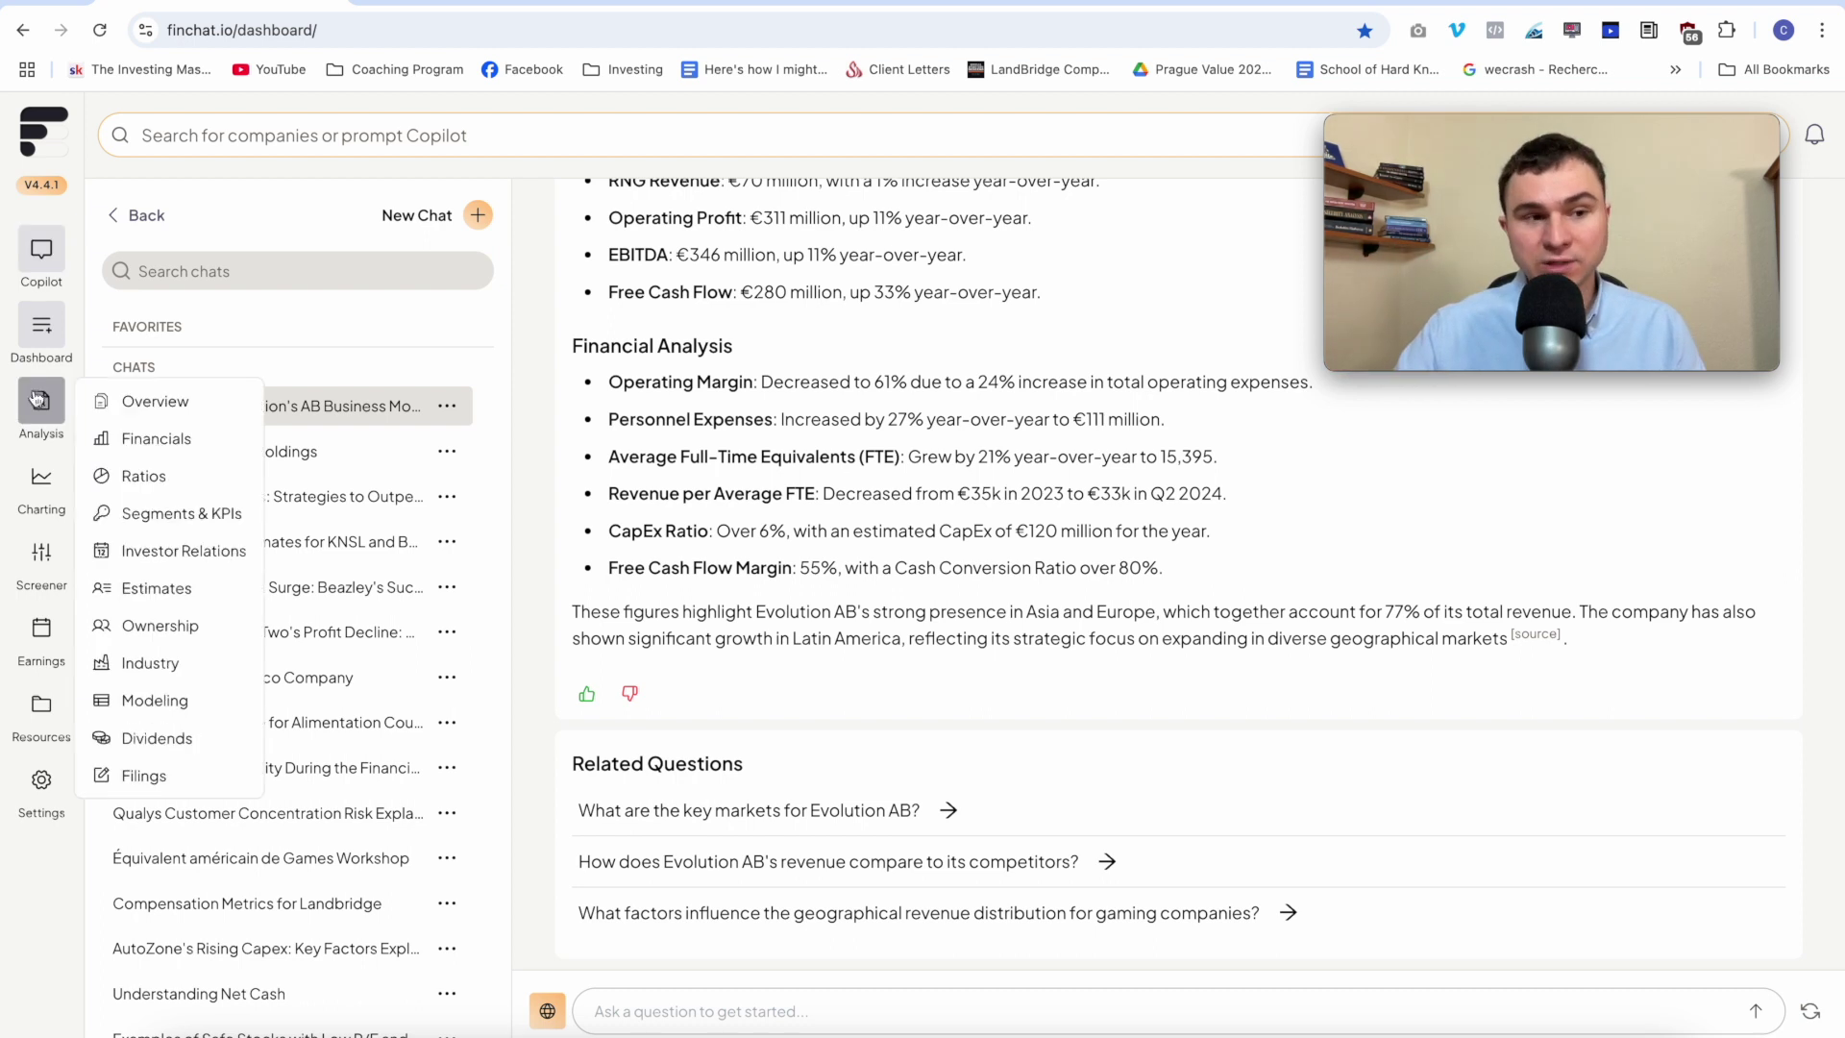
click(103, 437)
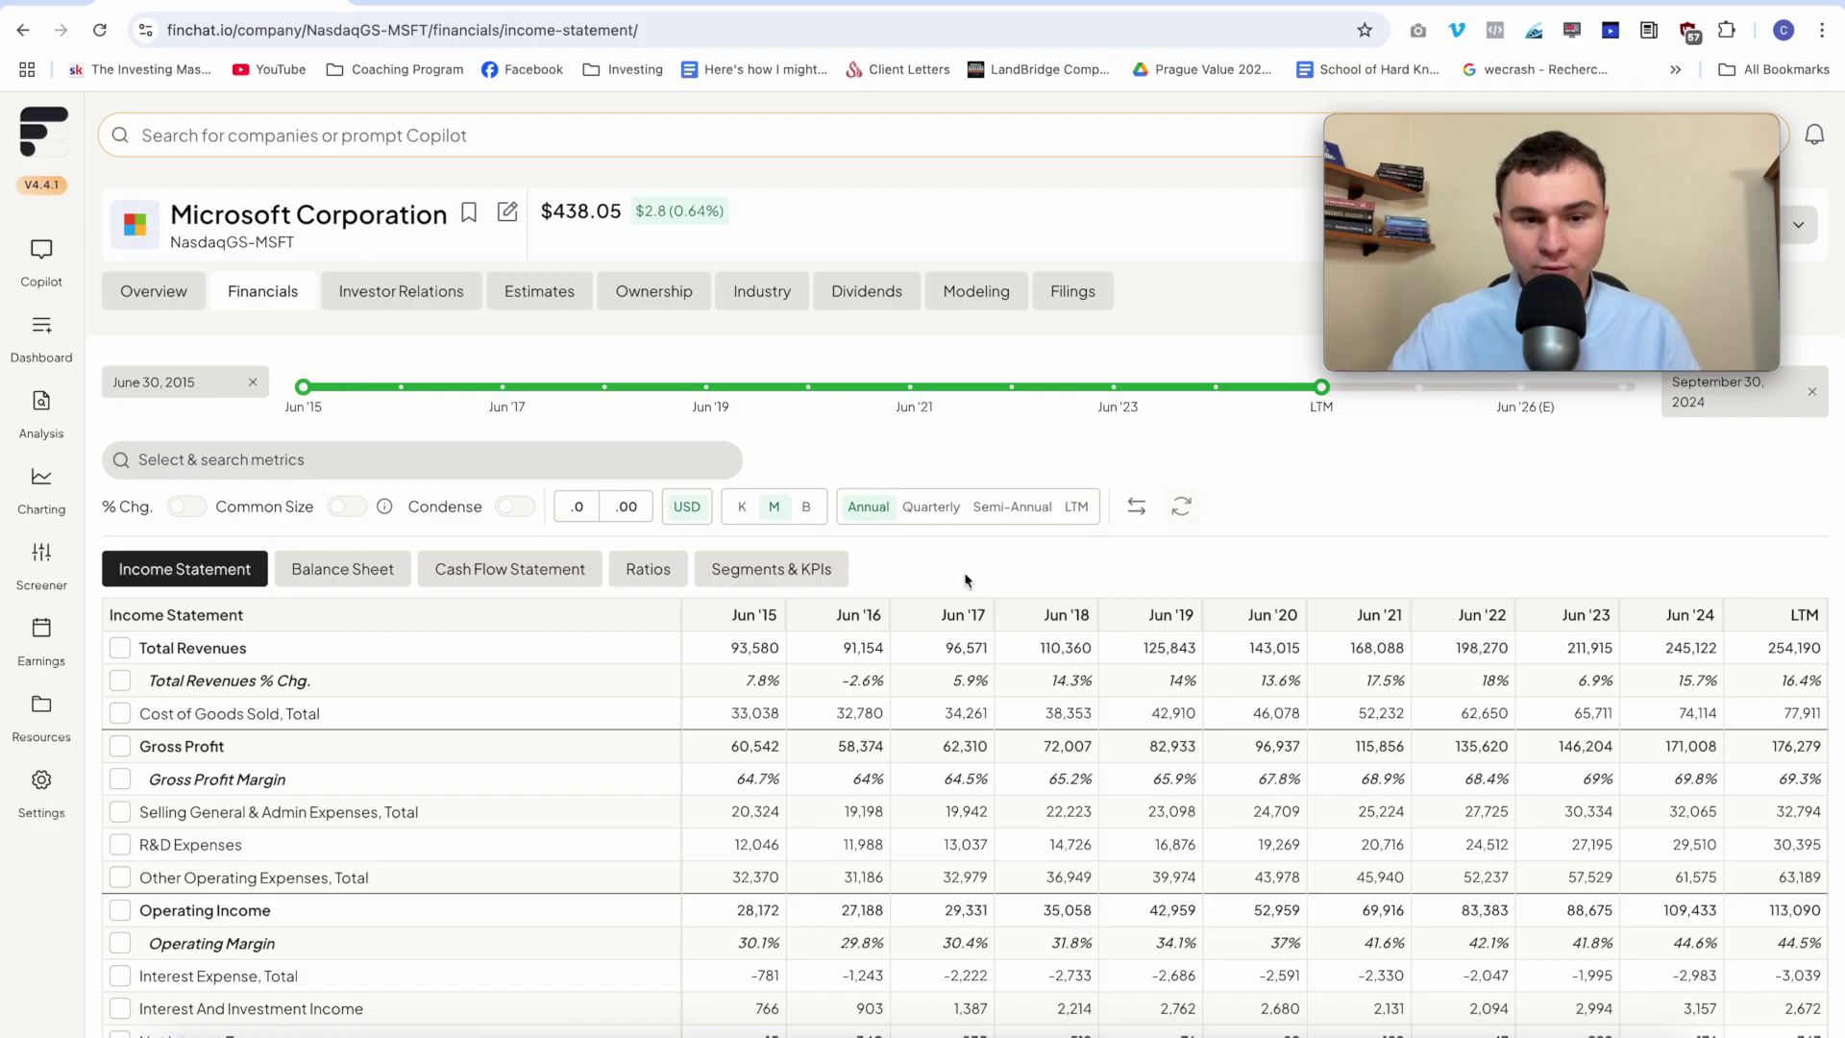
scroll(1035, 708, down, 1)
scroll(1035, 707, up, 1)
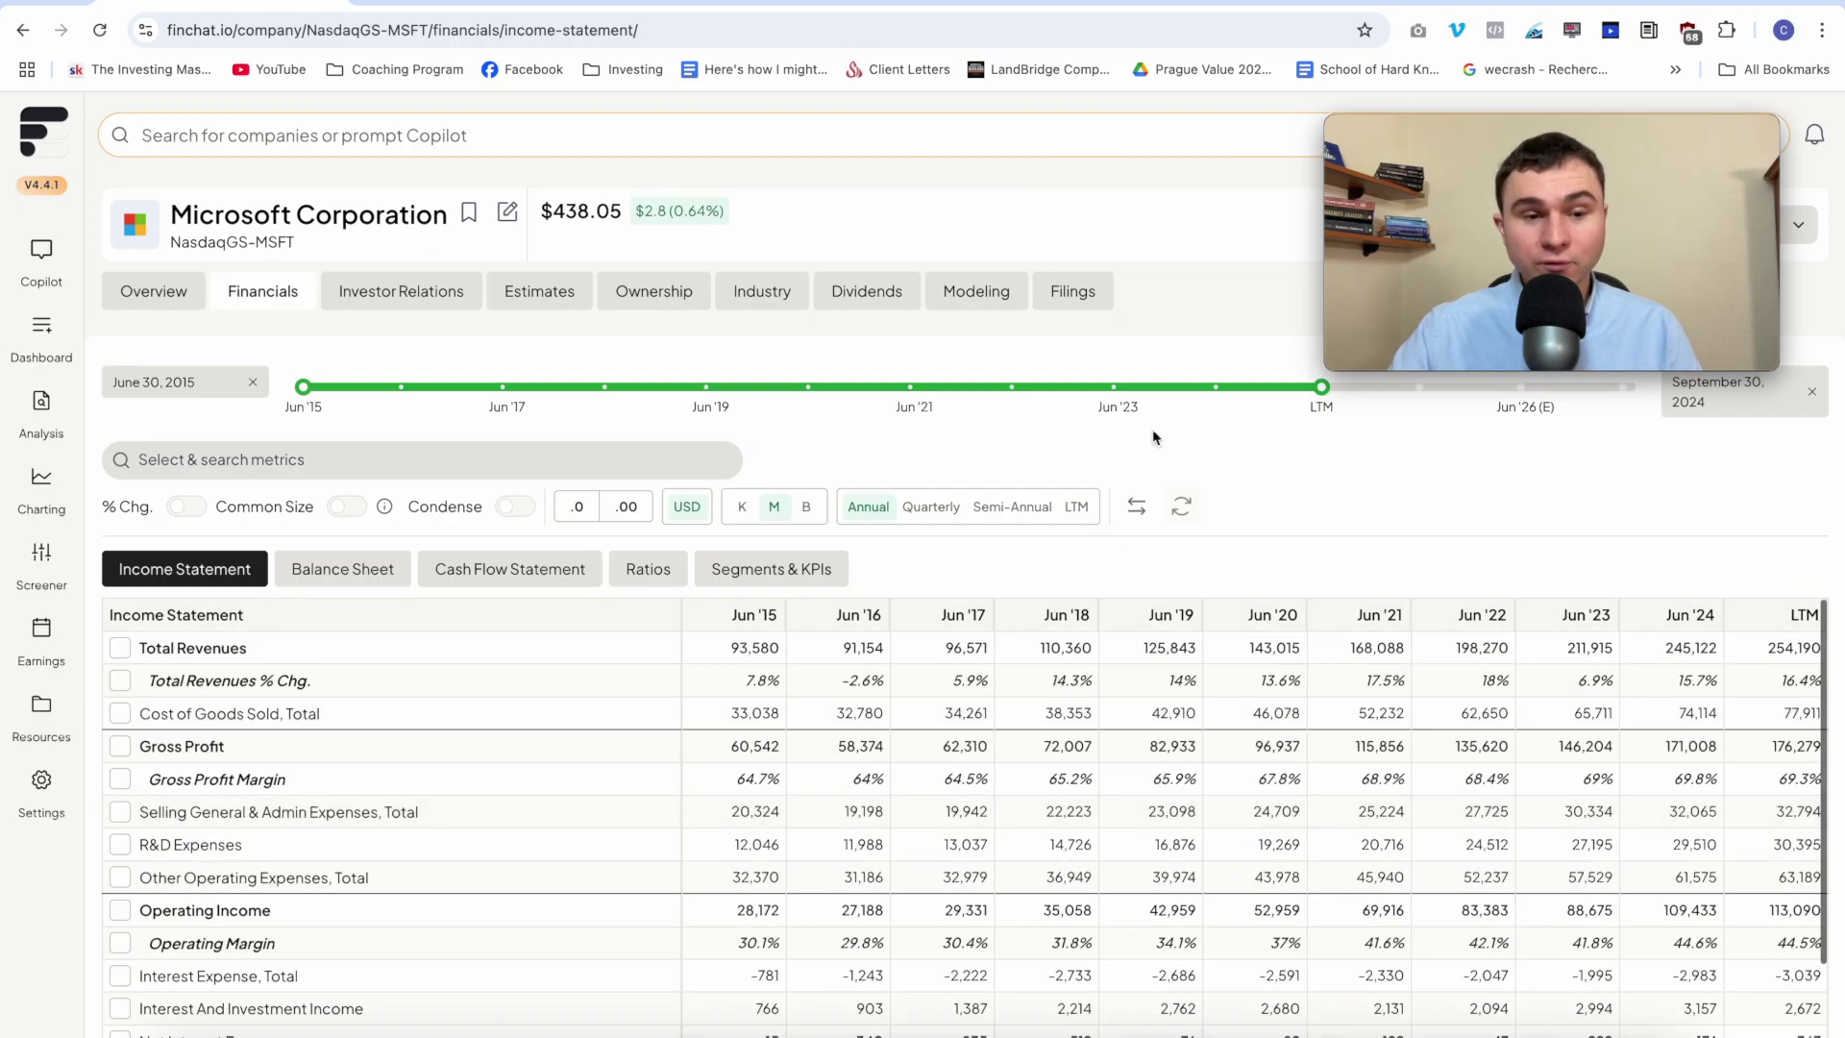
scroll(1156, 428, down, 2)
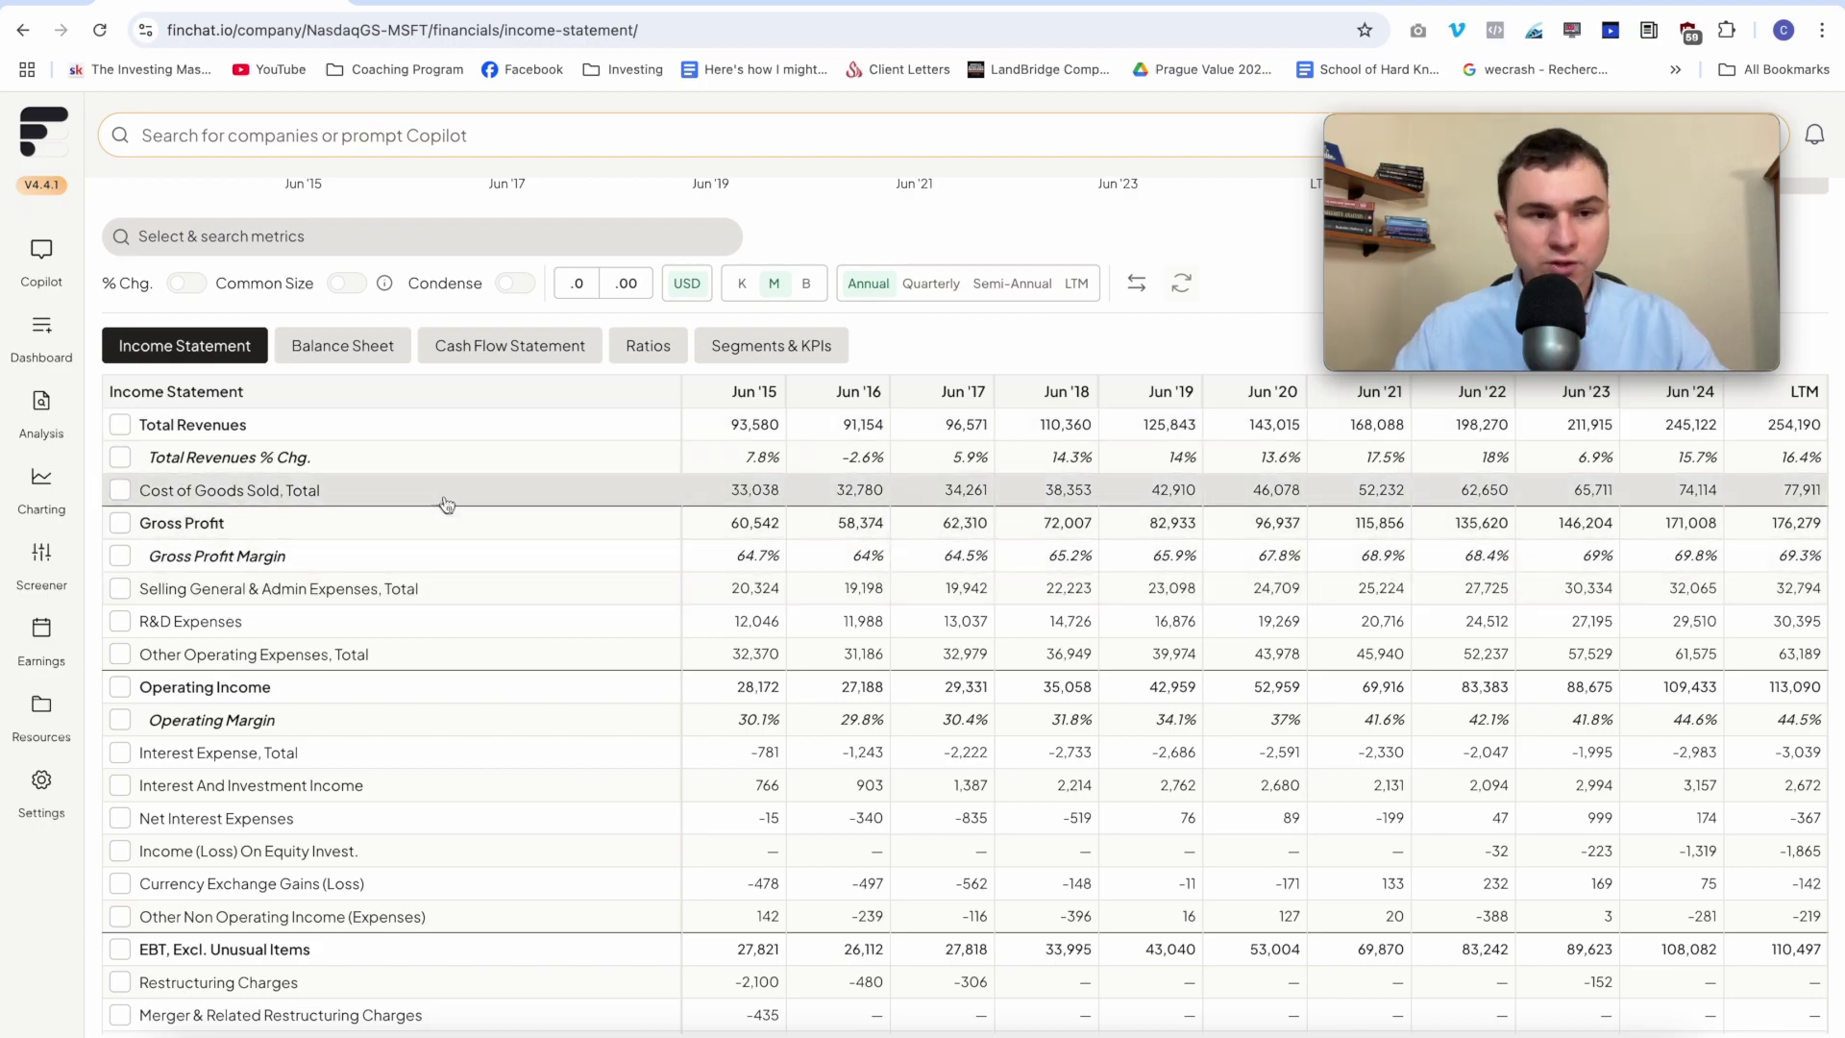
- Open Microsoft's annual balance sheet and look over its asset and liability rows
click(325, 347)
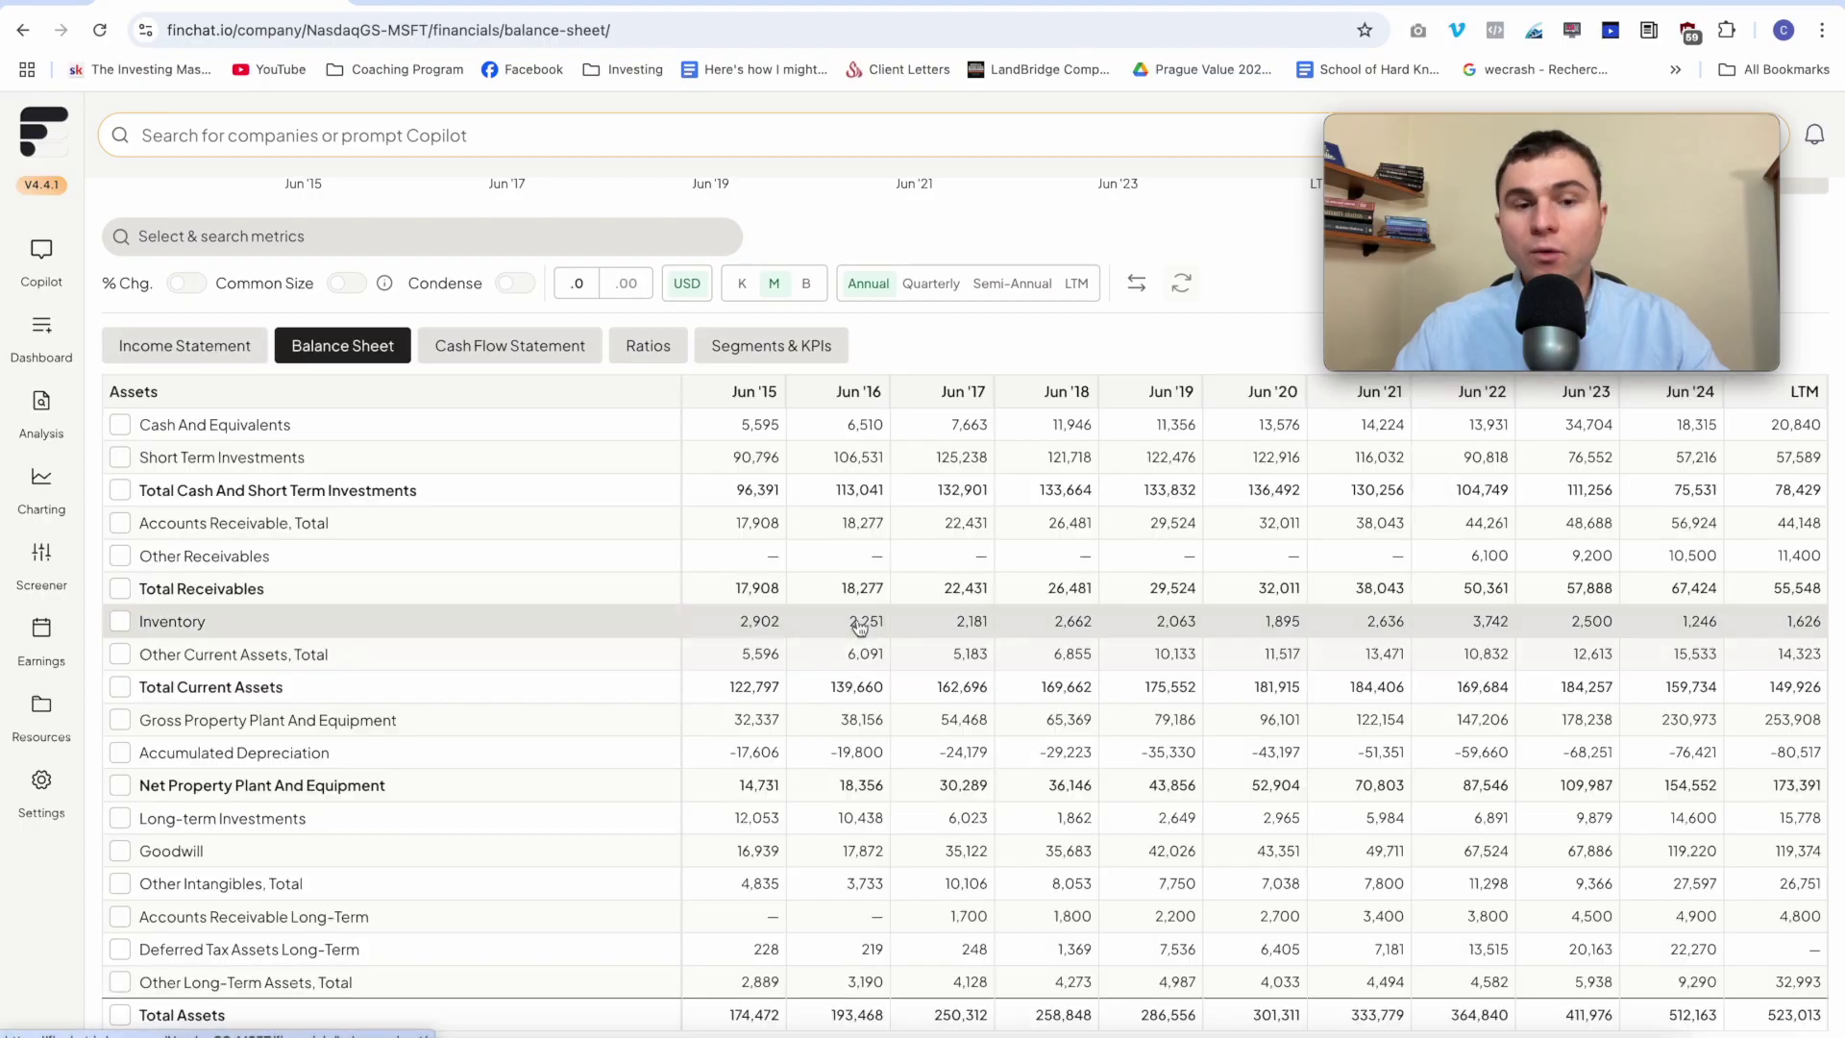
scroll(860, 627, down, 5)
scroll(860, 627, up, 8)
scroll(826, 606, down, 1)
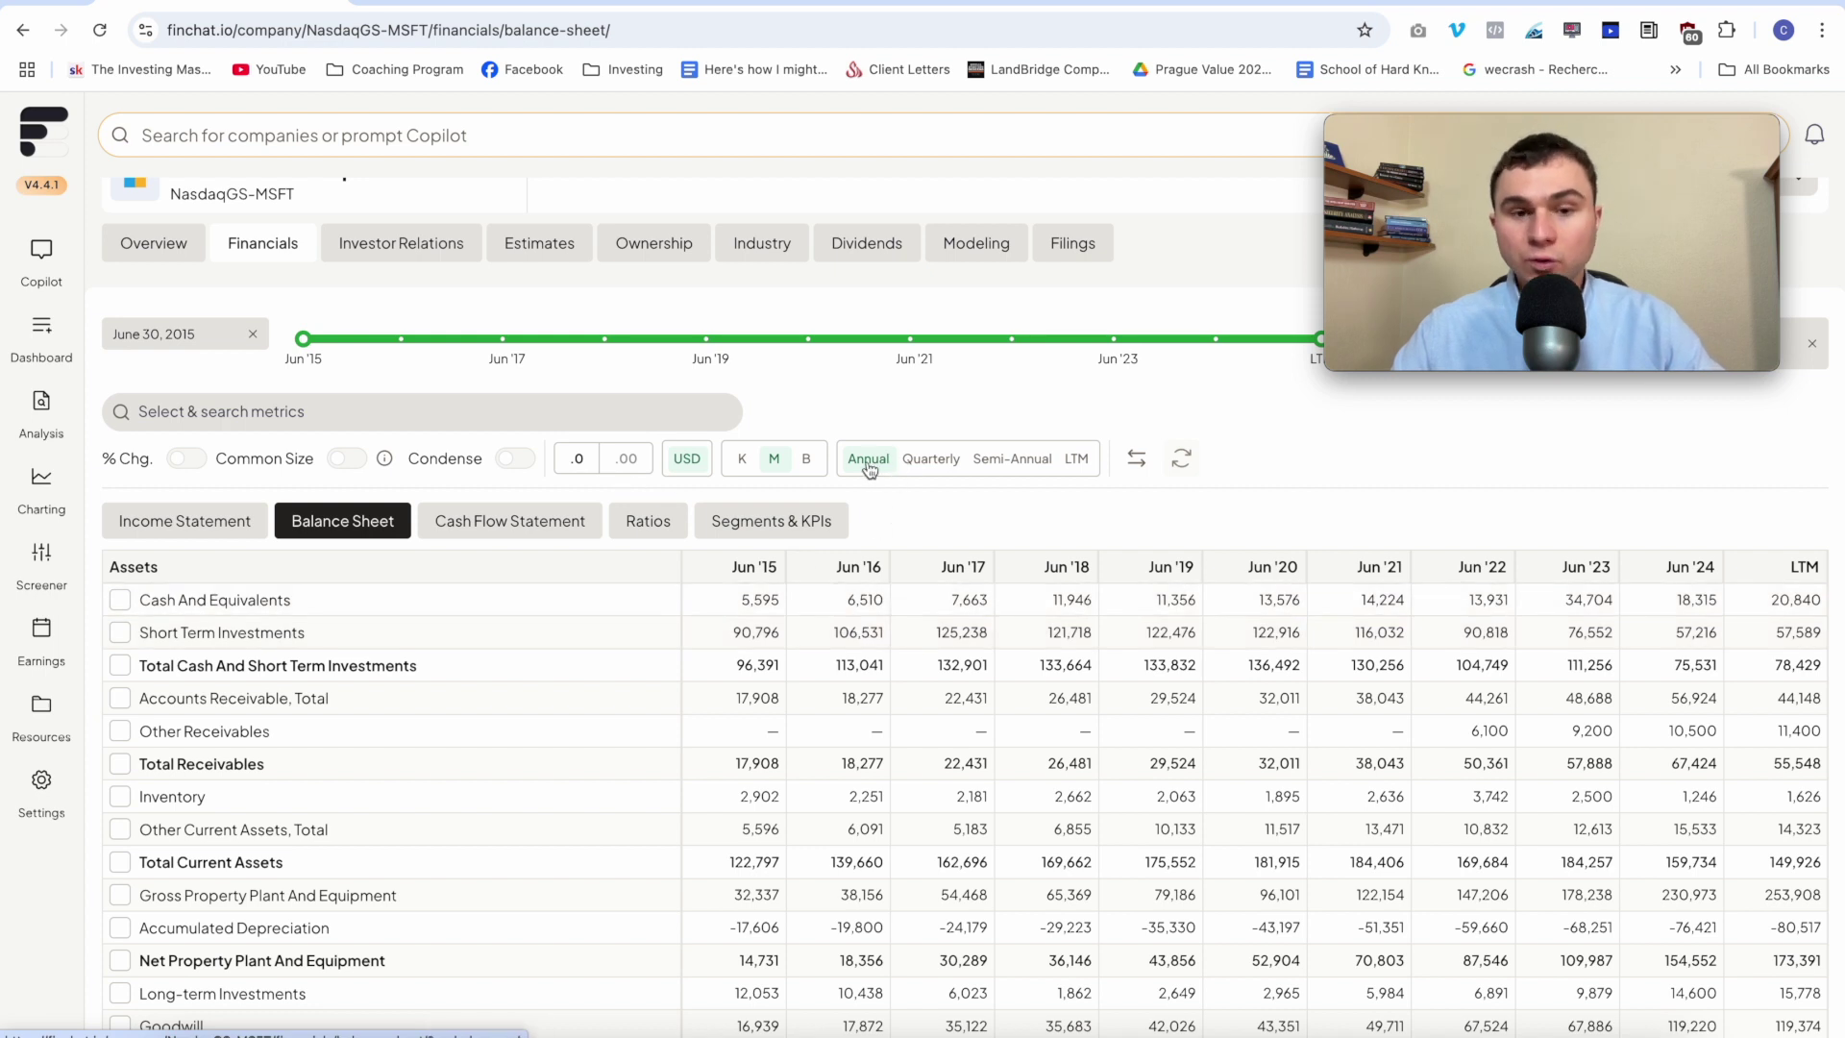
- View the balance sheet by quarterly and semi-annual periods and return it to annual
click(930, 459)
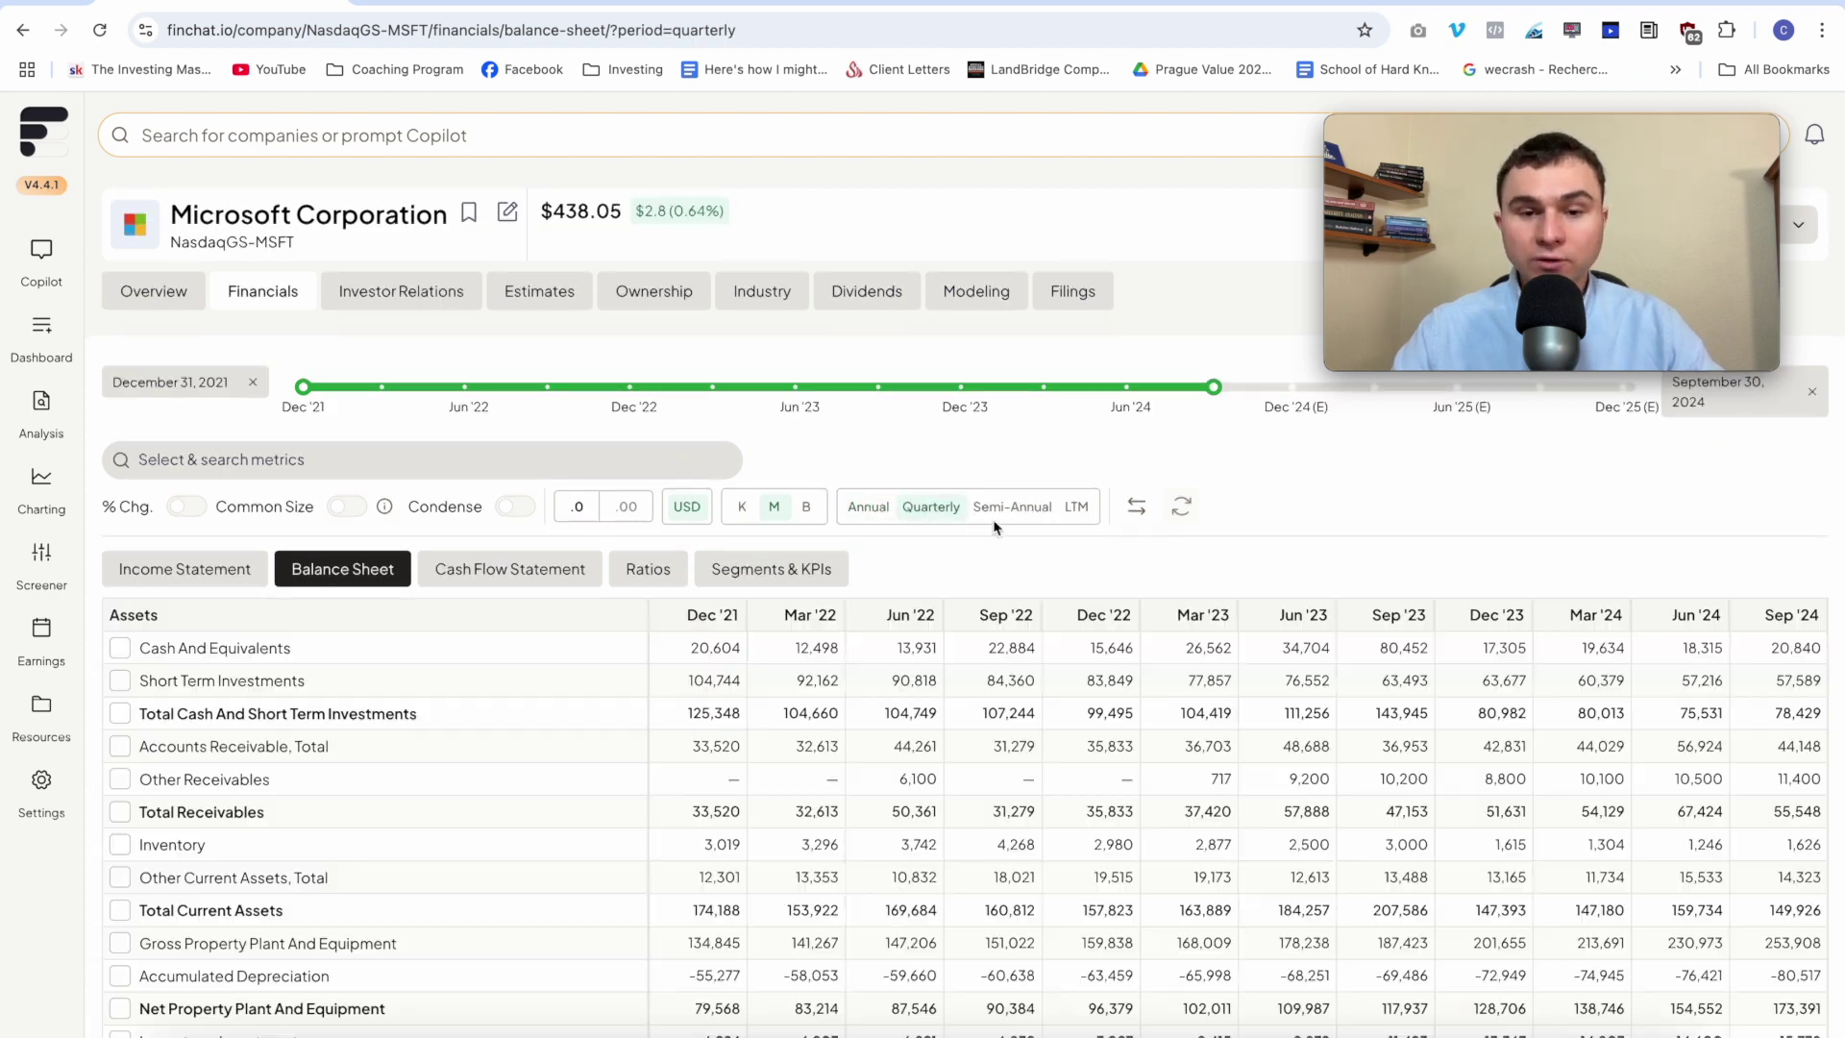
click(1002, 509)
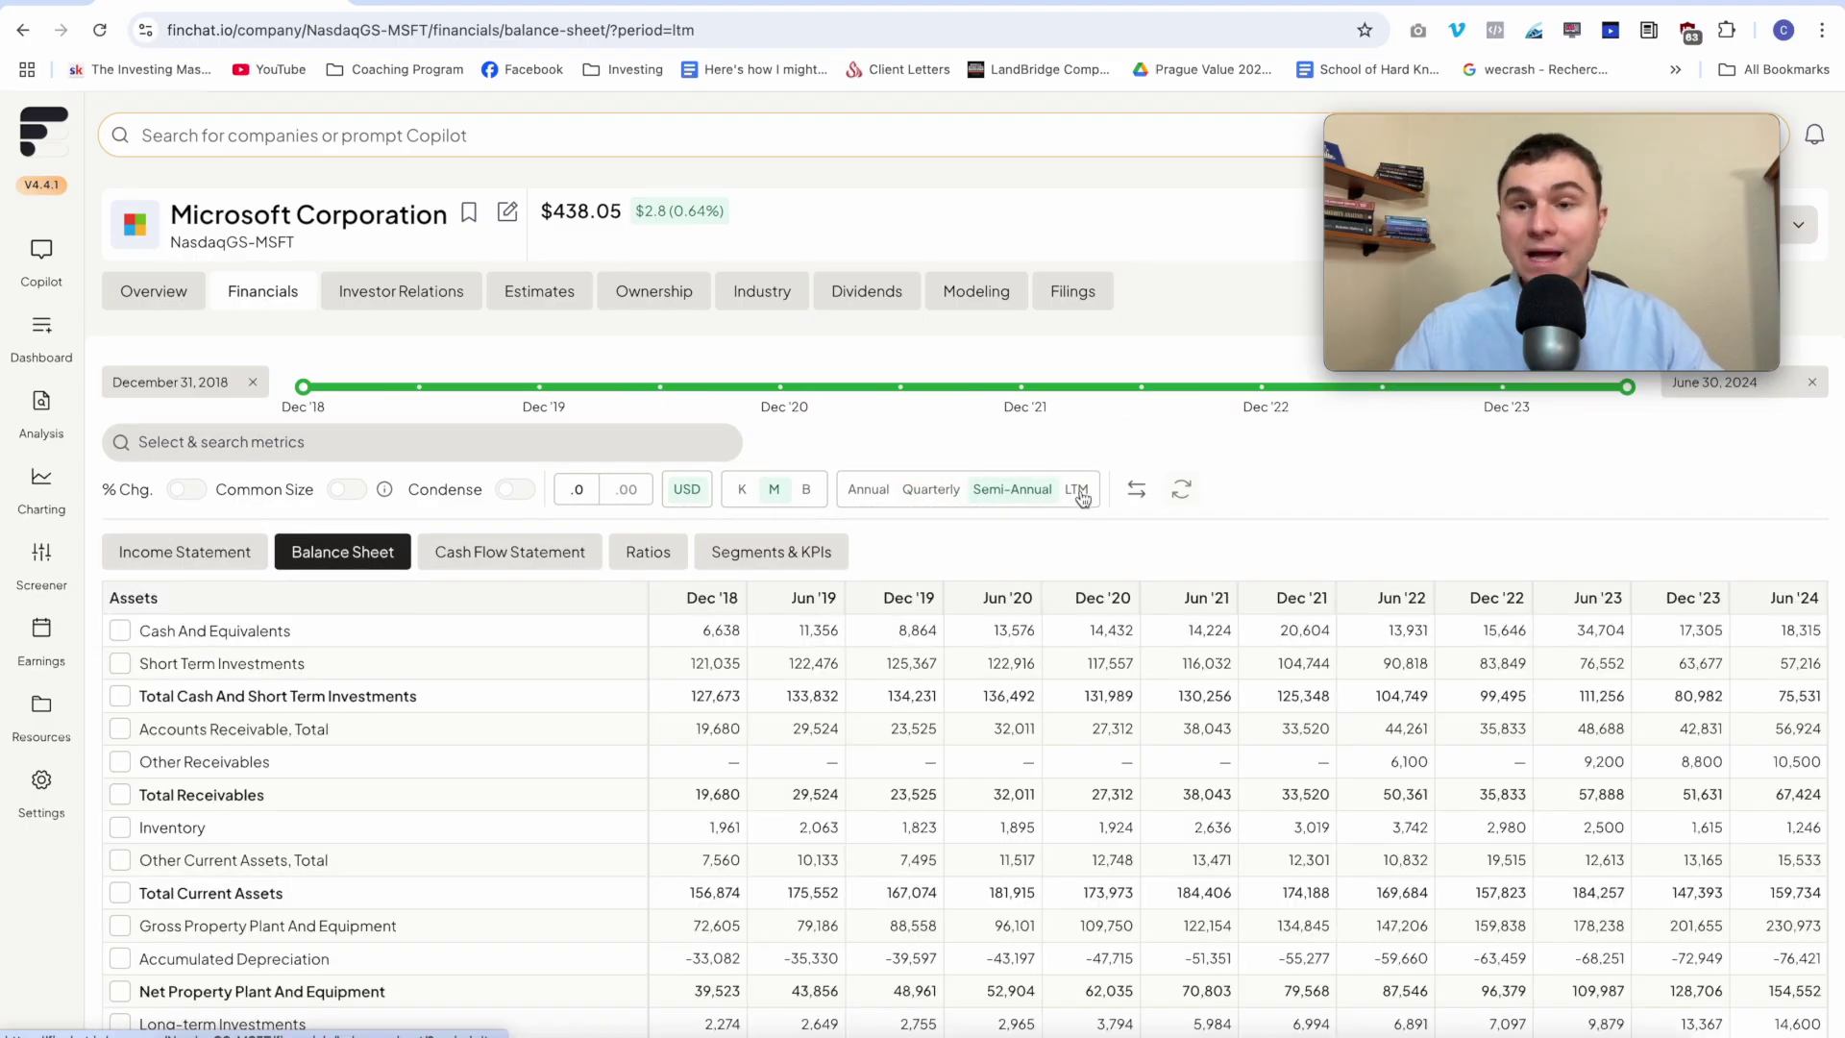
click(867, 490)
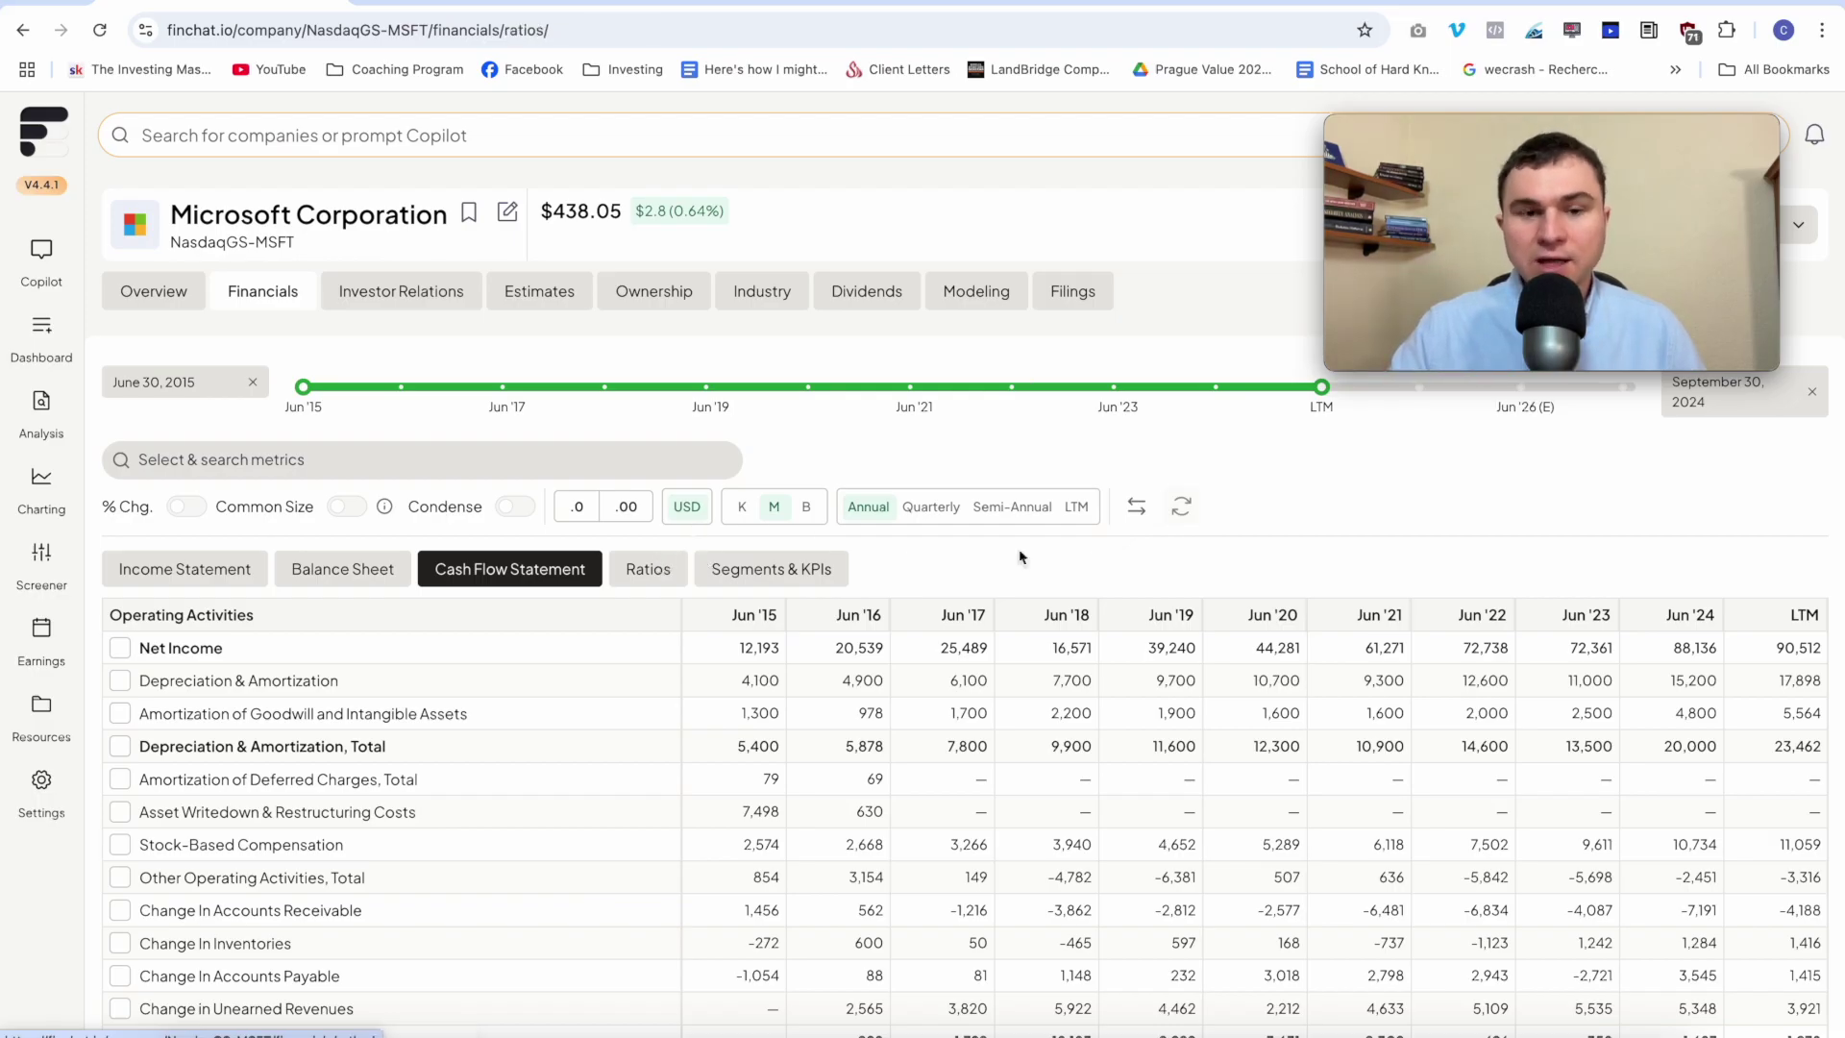
- Expand the Trailing Valuation group in Microsoft's ratios and read through its multiples and yields down to EV/FCF
scroll(1091, 544, down, 1)
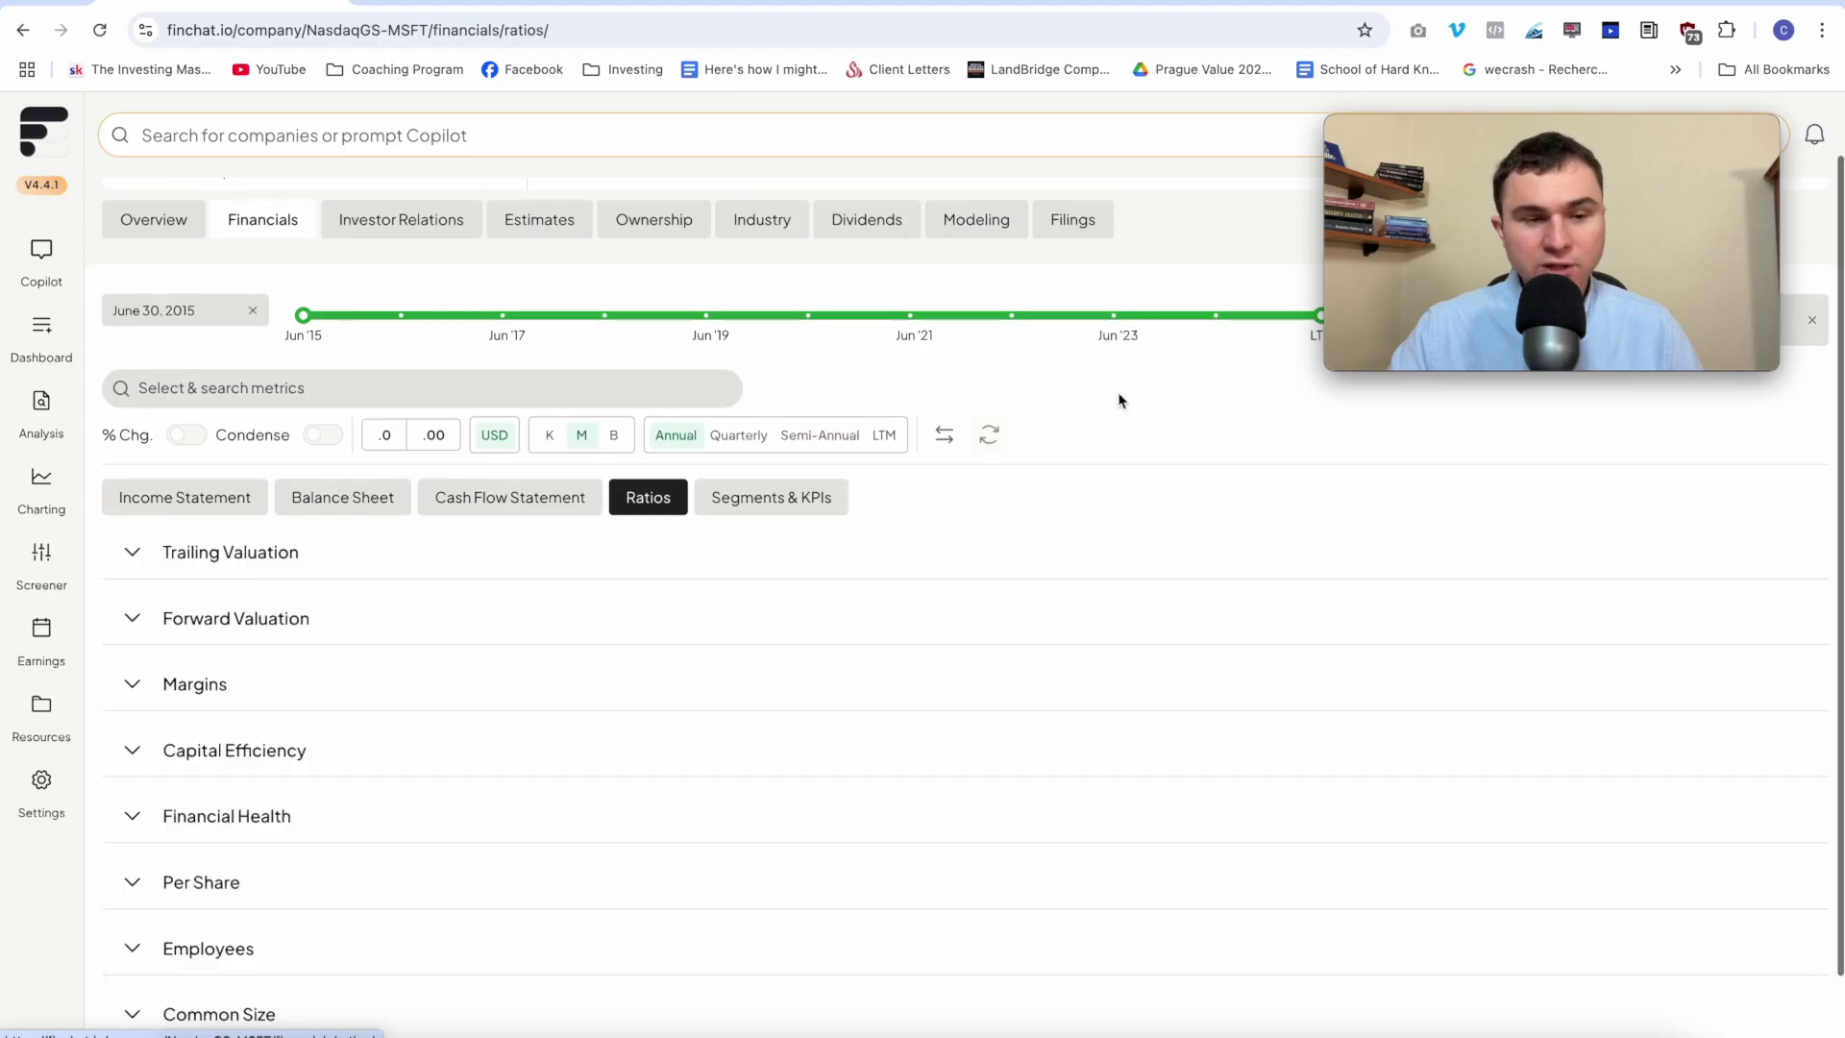
scroll(1119, 401, down, 2)
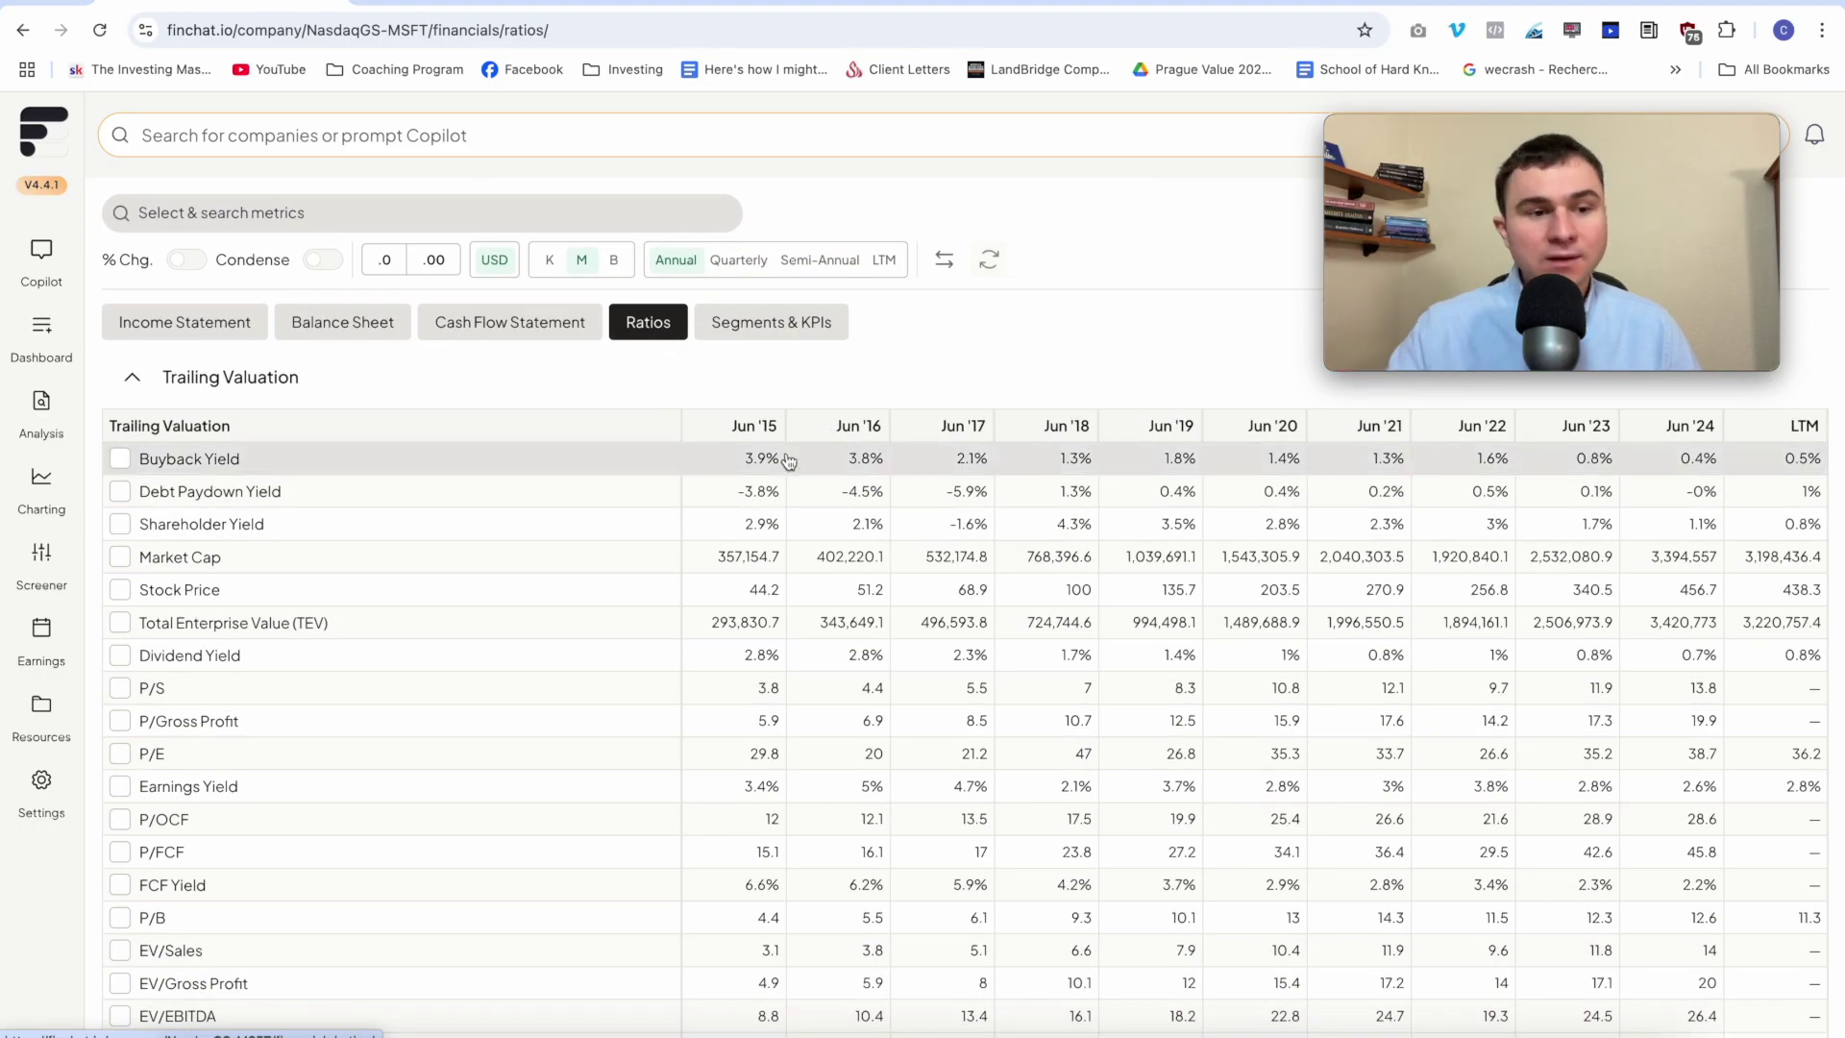
scroll(776, 615, down, 1)
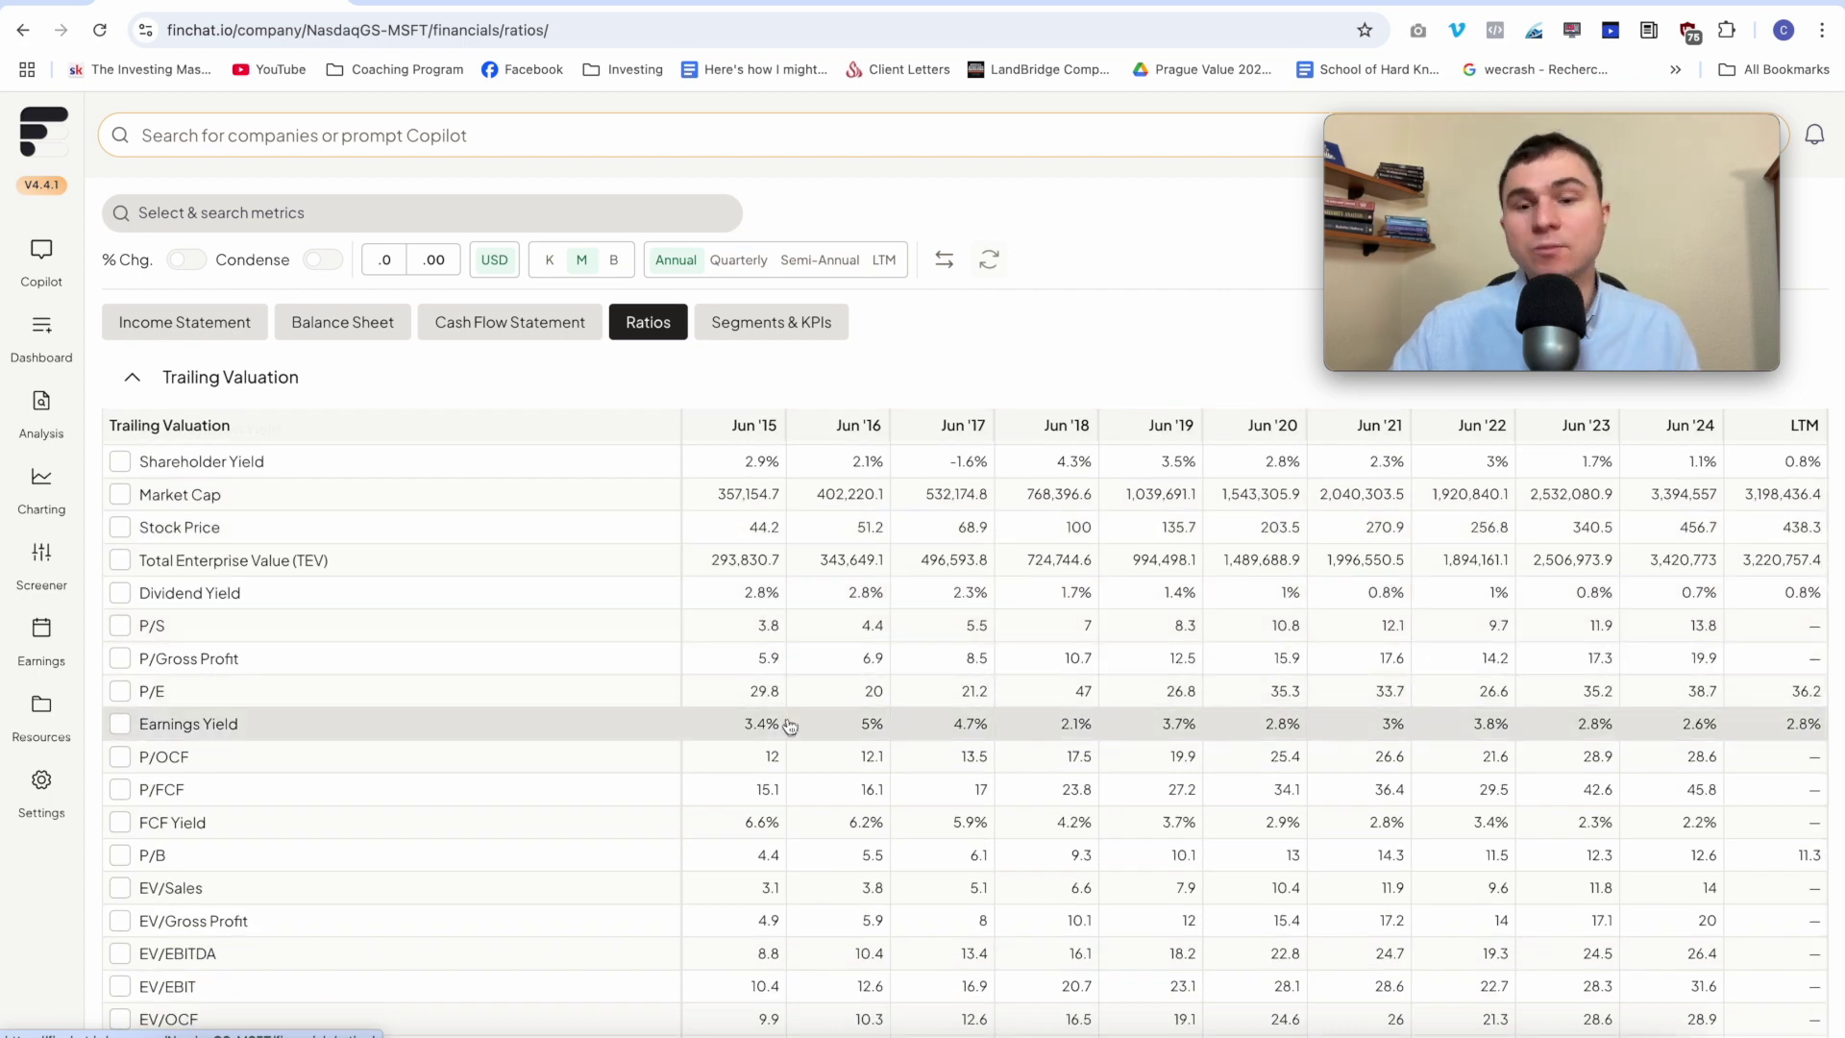
scroll(788, 725, down, 4)
scroll(789, 733, down, 1)
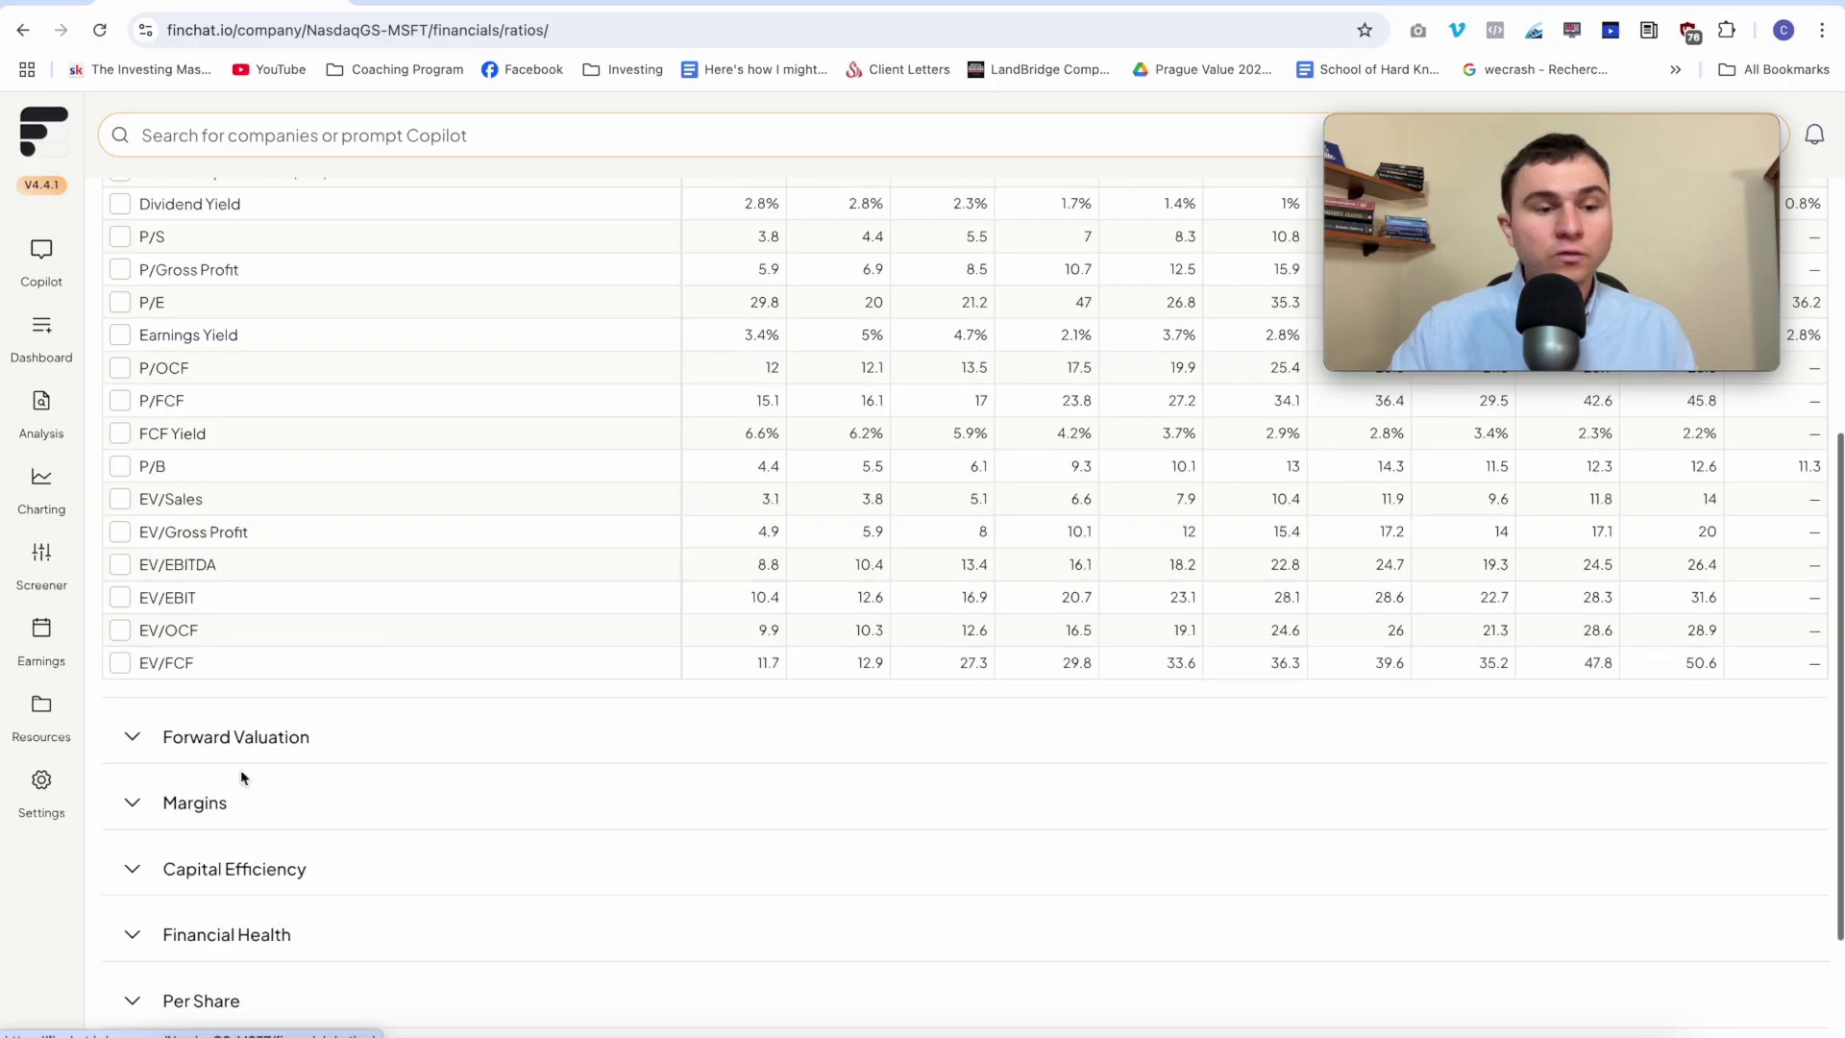
- Expand the Margins and Per Share ratio groups and review their yearly figures
scroll(239, 774, down, 2)
click(182, 657)
scroll(292, 624, down, 2)
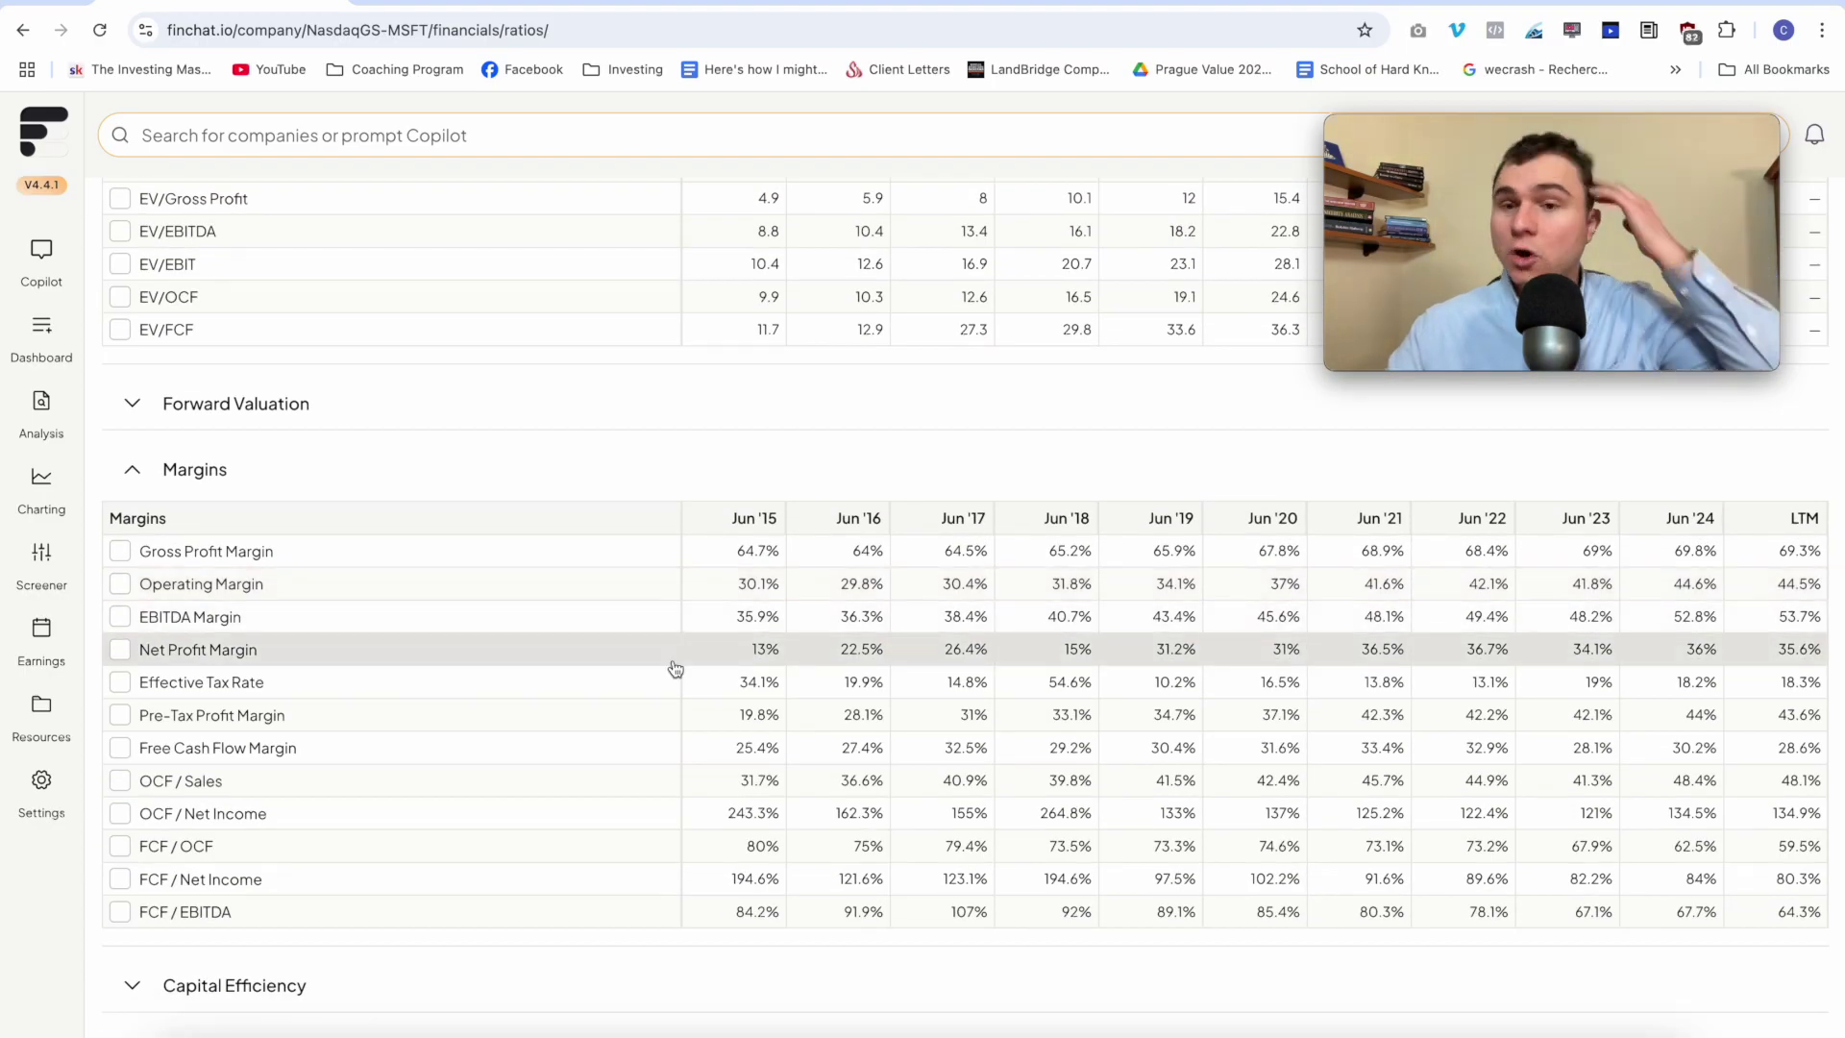
scroll(676, 668, down, 3)
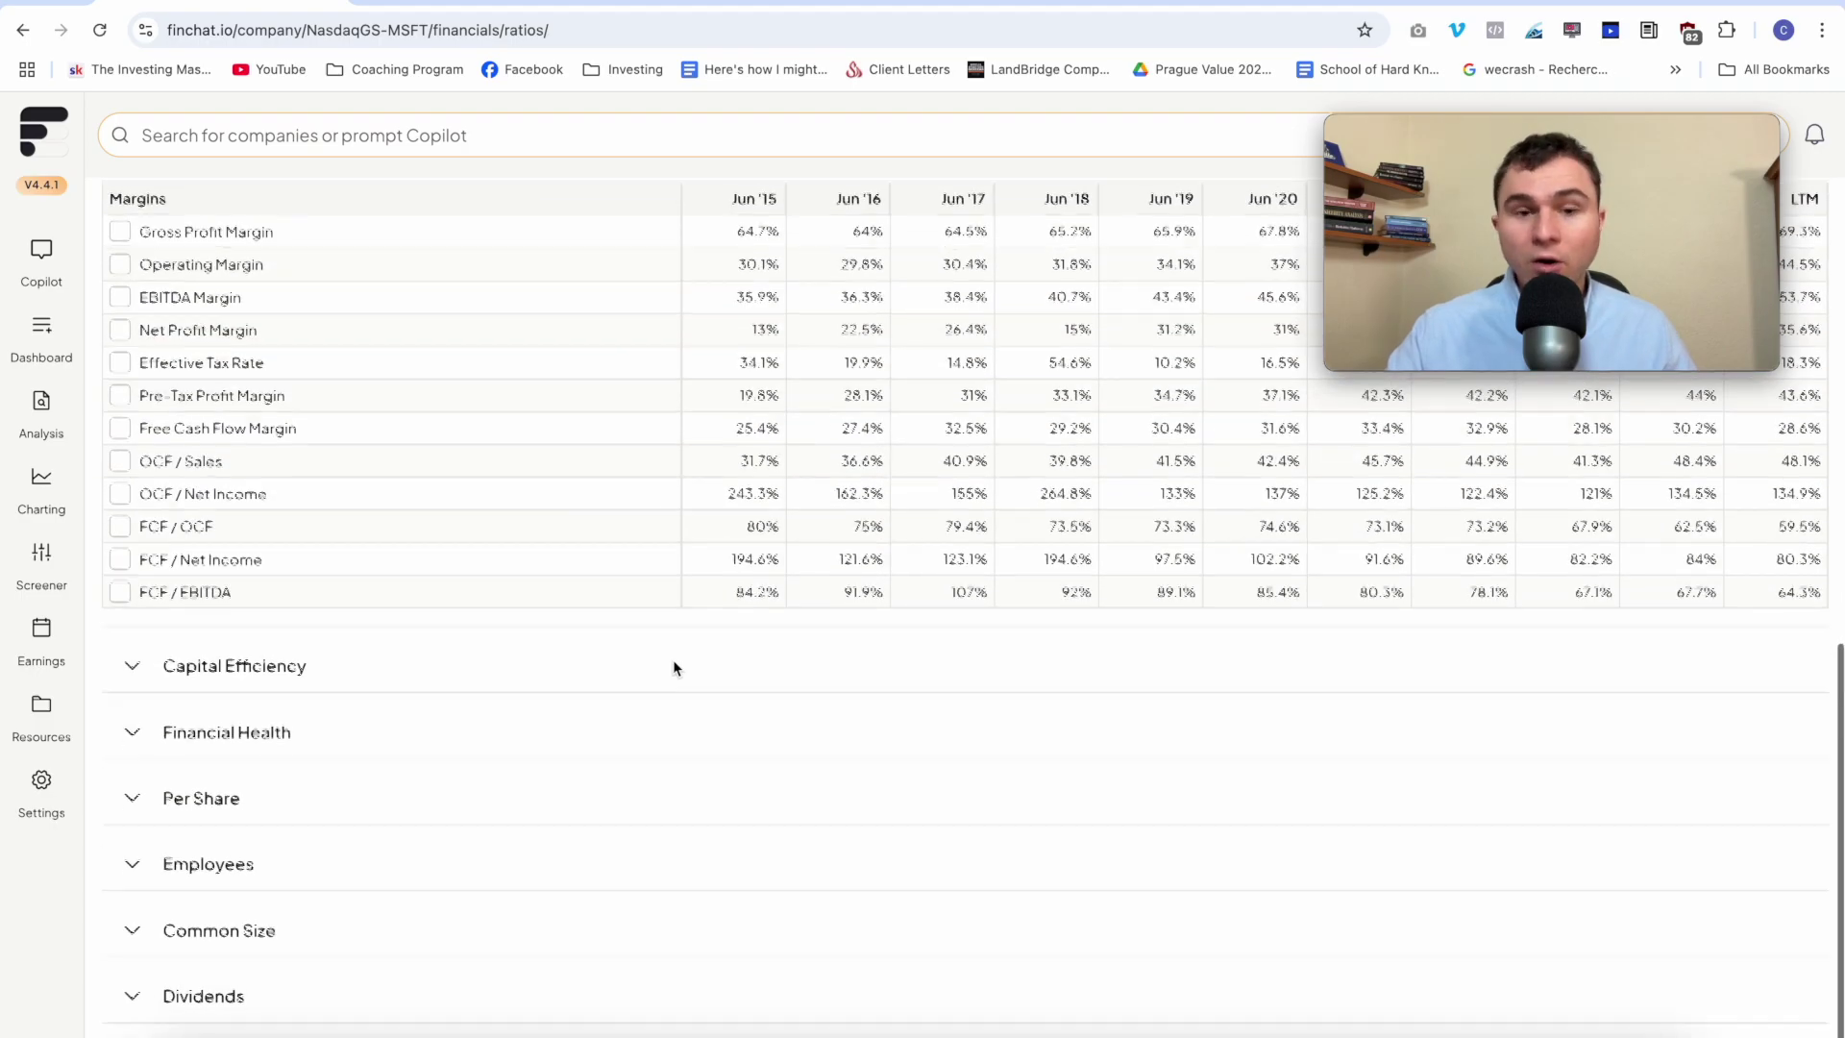
click(214, 794)
scroll(638, 774, down, 3)
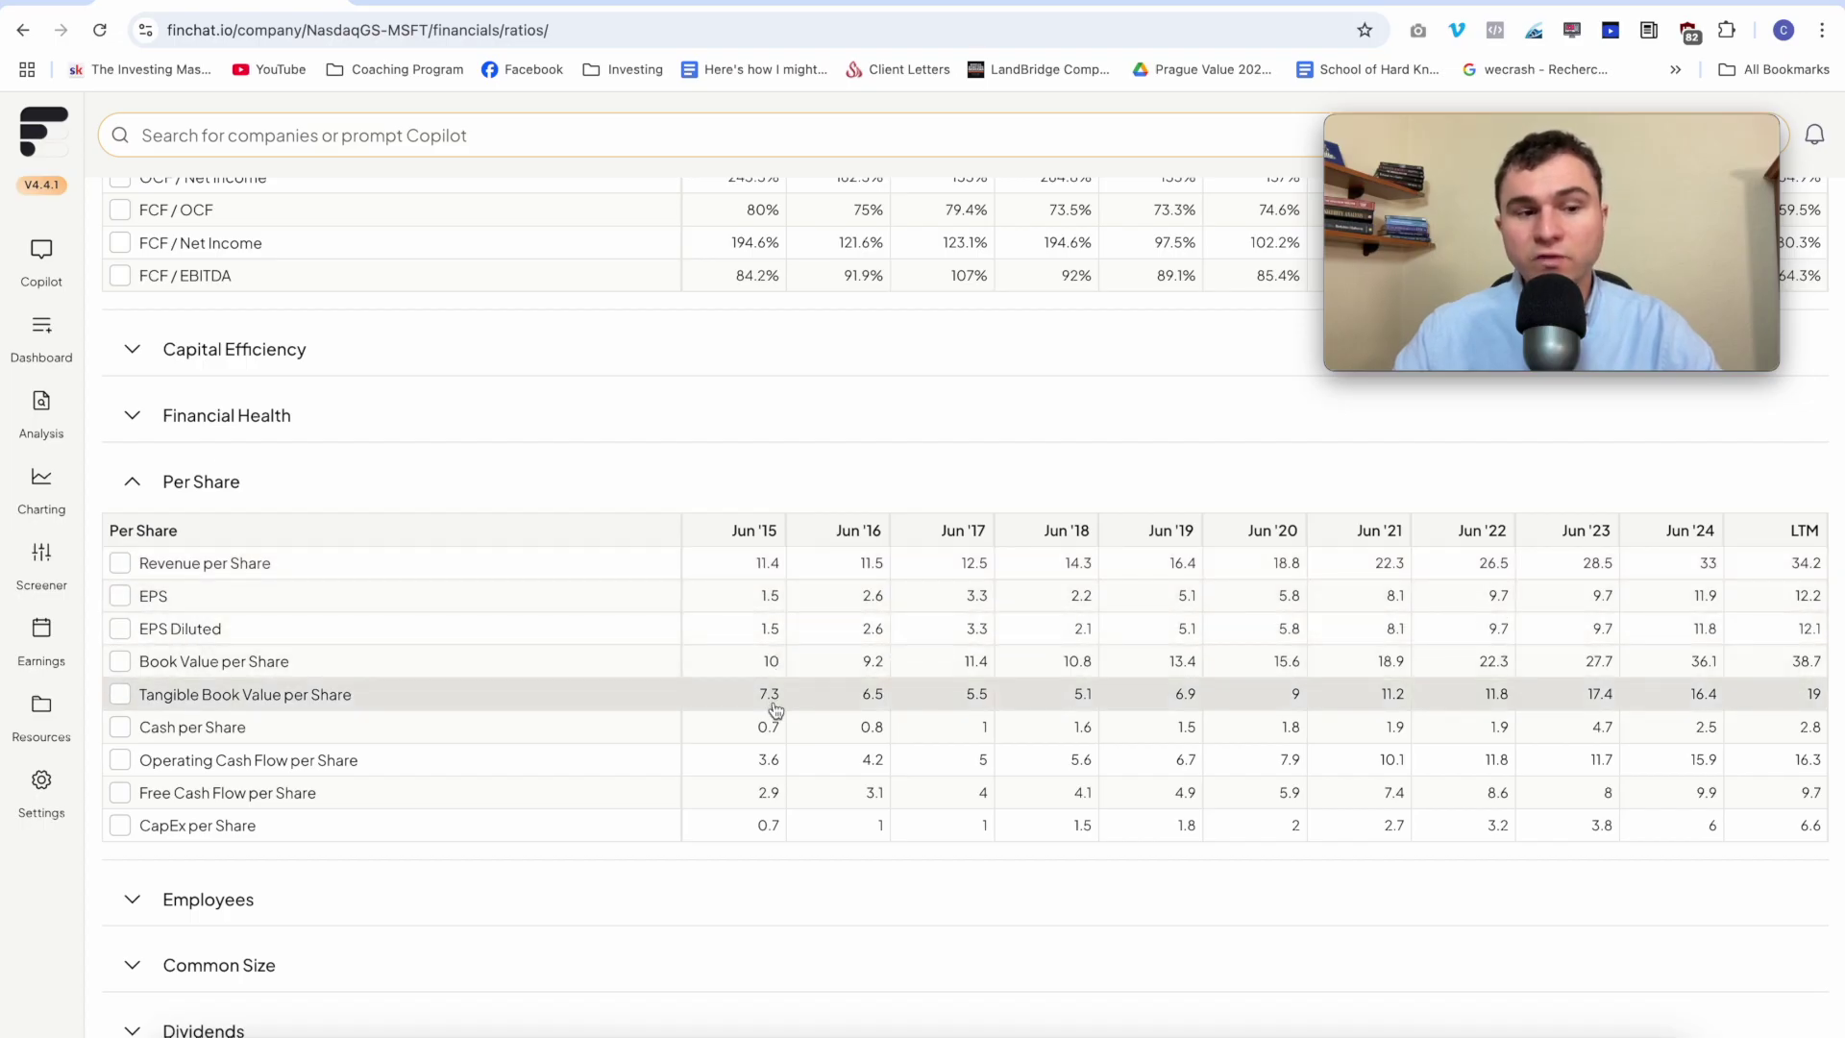
scroll(775, 709, down, 1)
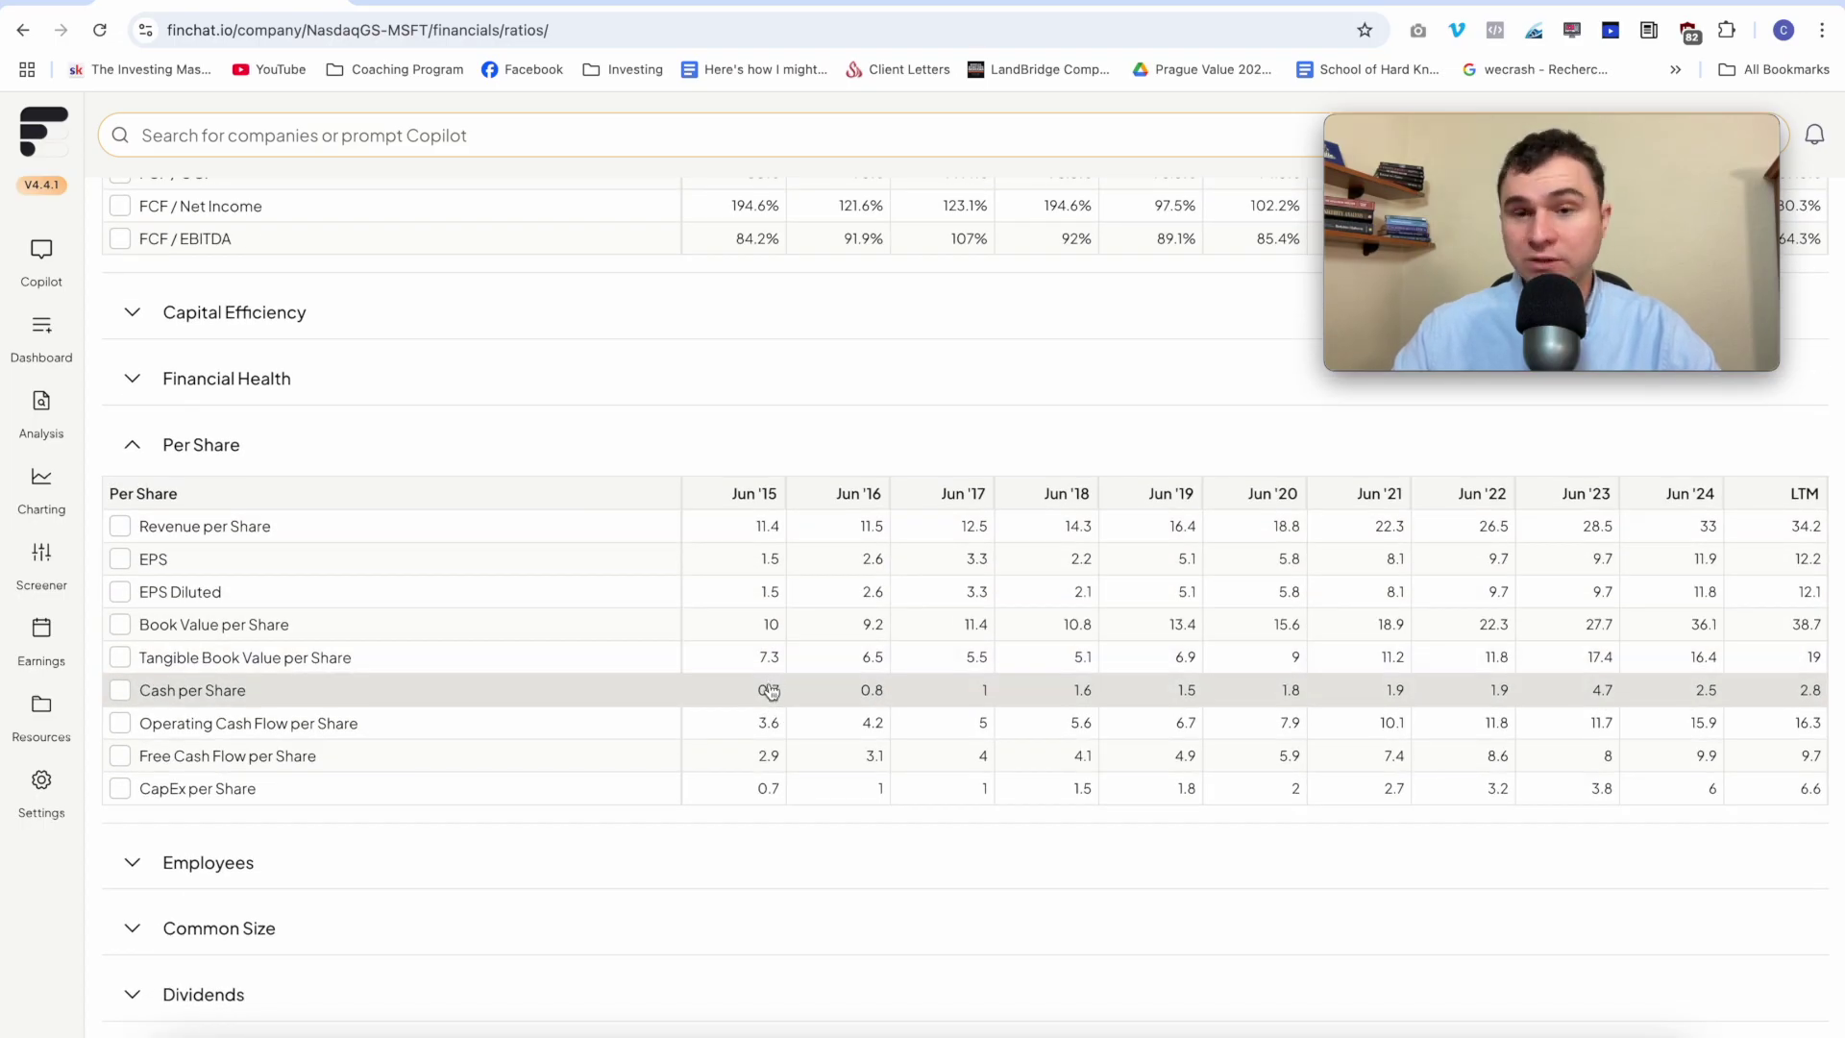
- Expand the Employees and Common Size ratio groups and look over their metrics
click(468, 867)
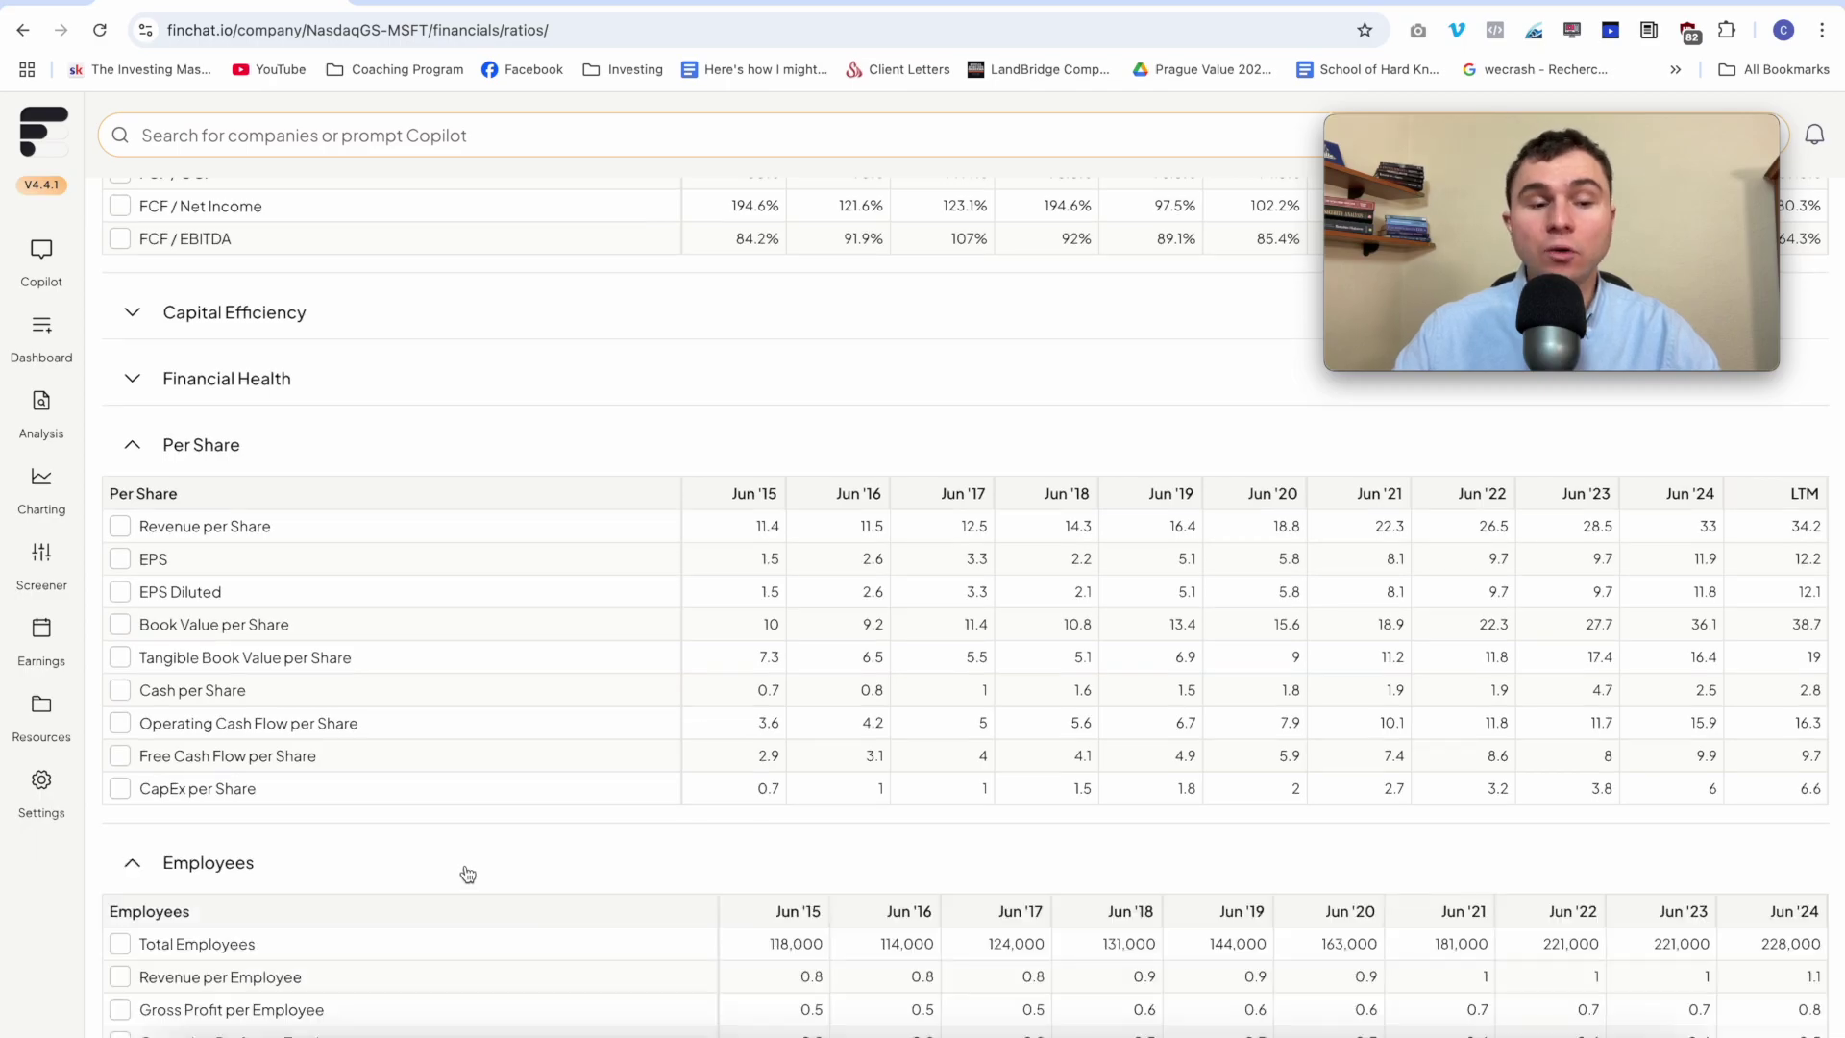
scroll(465, 866, down, 5)
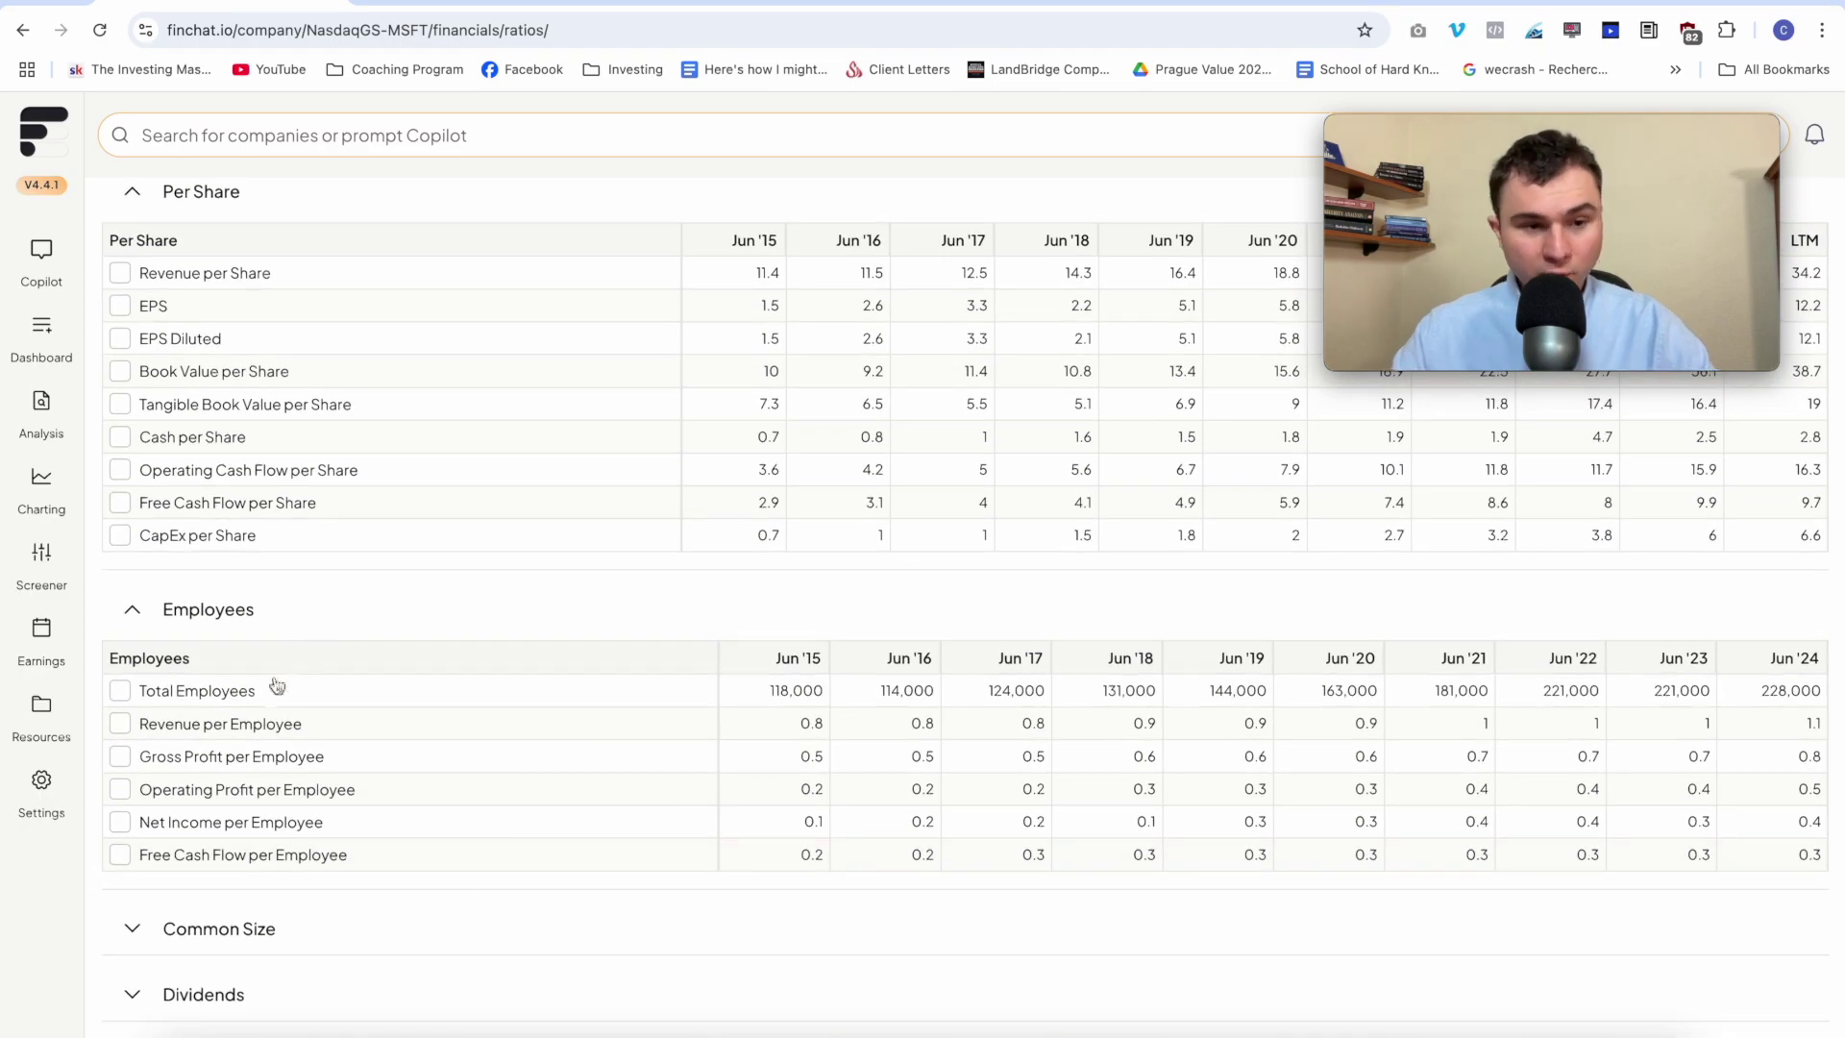
click(418, 939)
scroll(523, 787, down, 4)
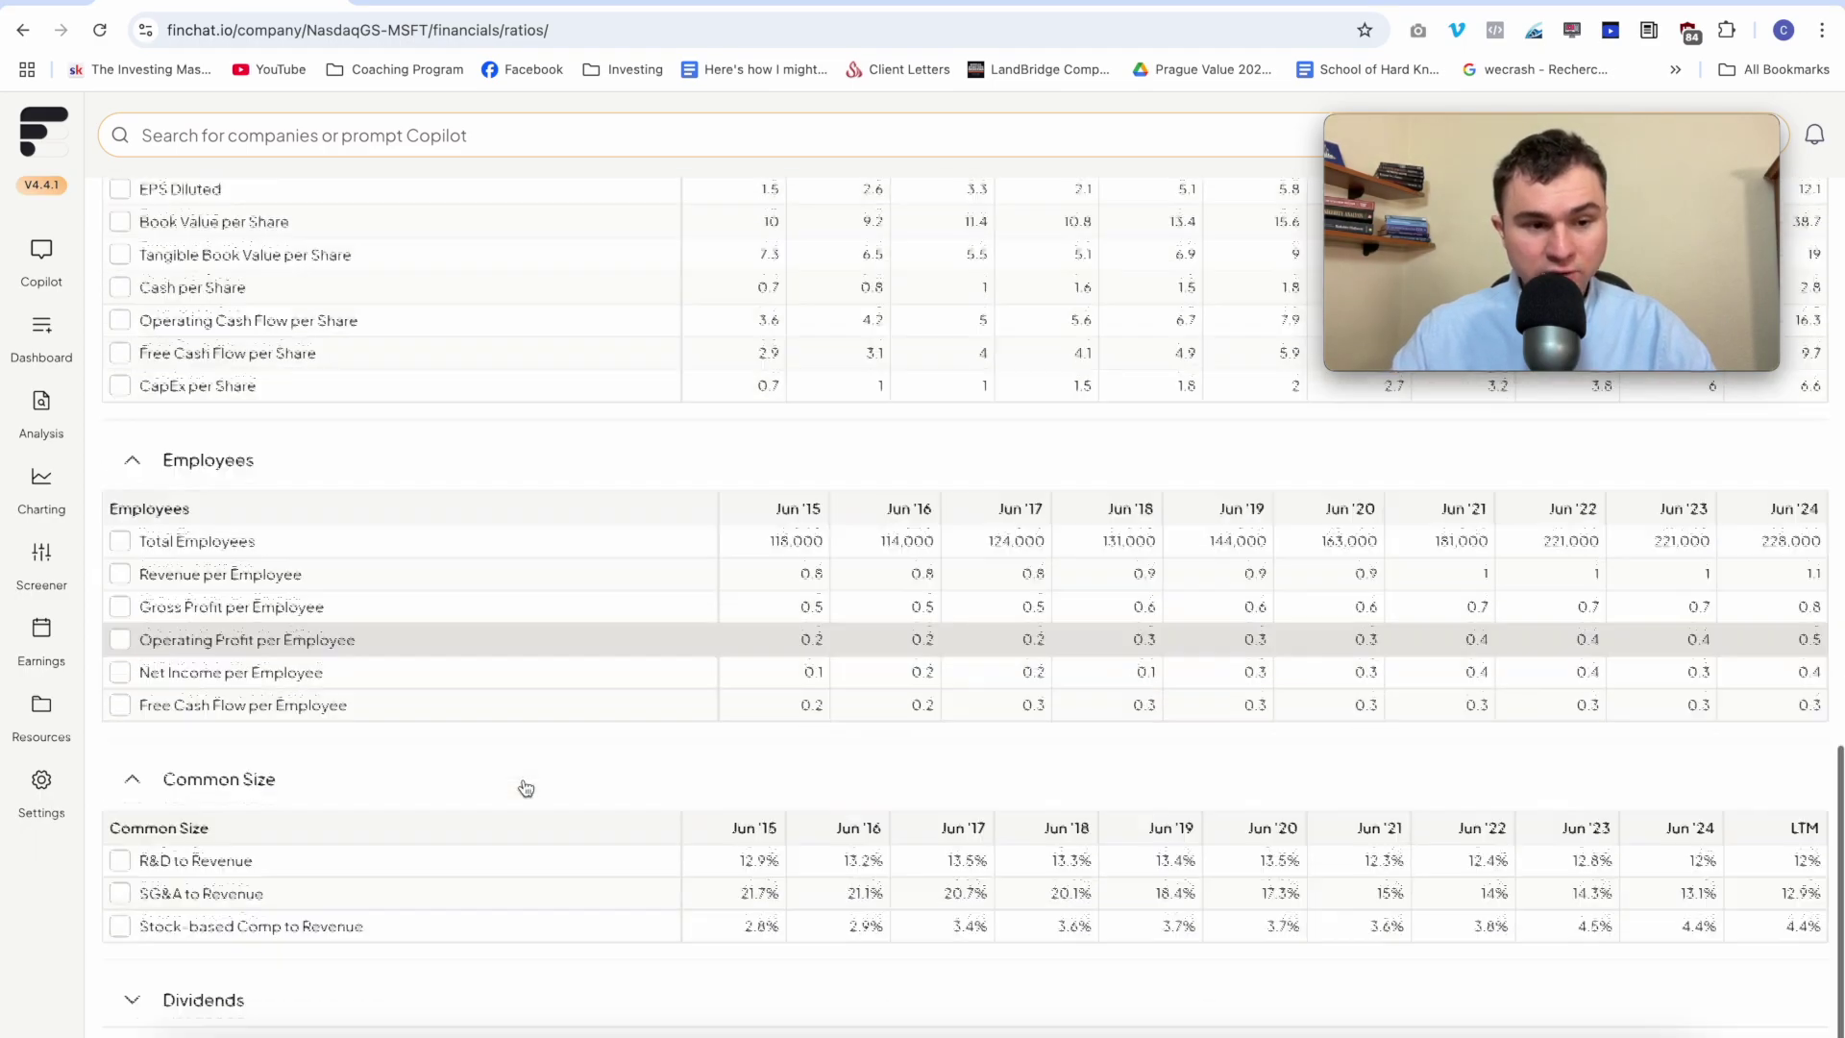
- Expand the Financial Health ratio group and review its debt and liquidity metrics
scroll(413, 894, up, 8)
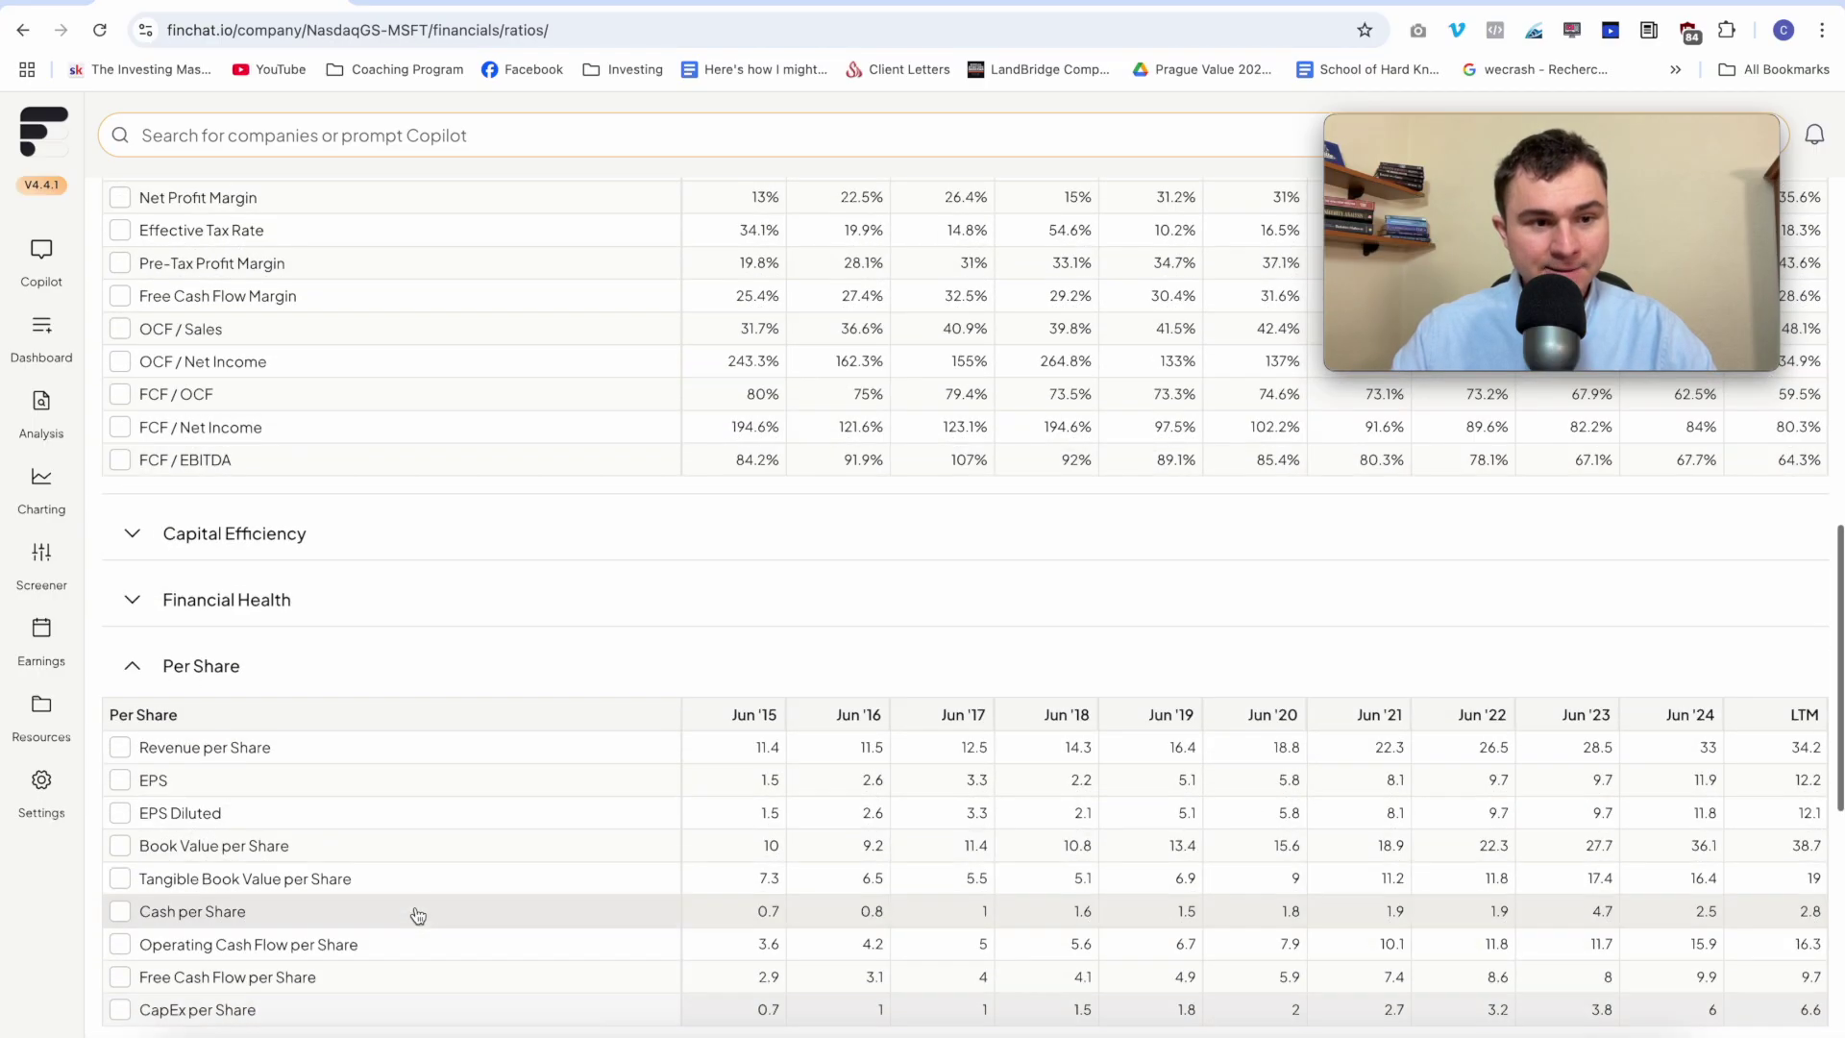
click(429, 599)
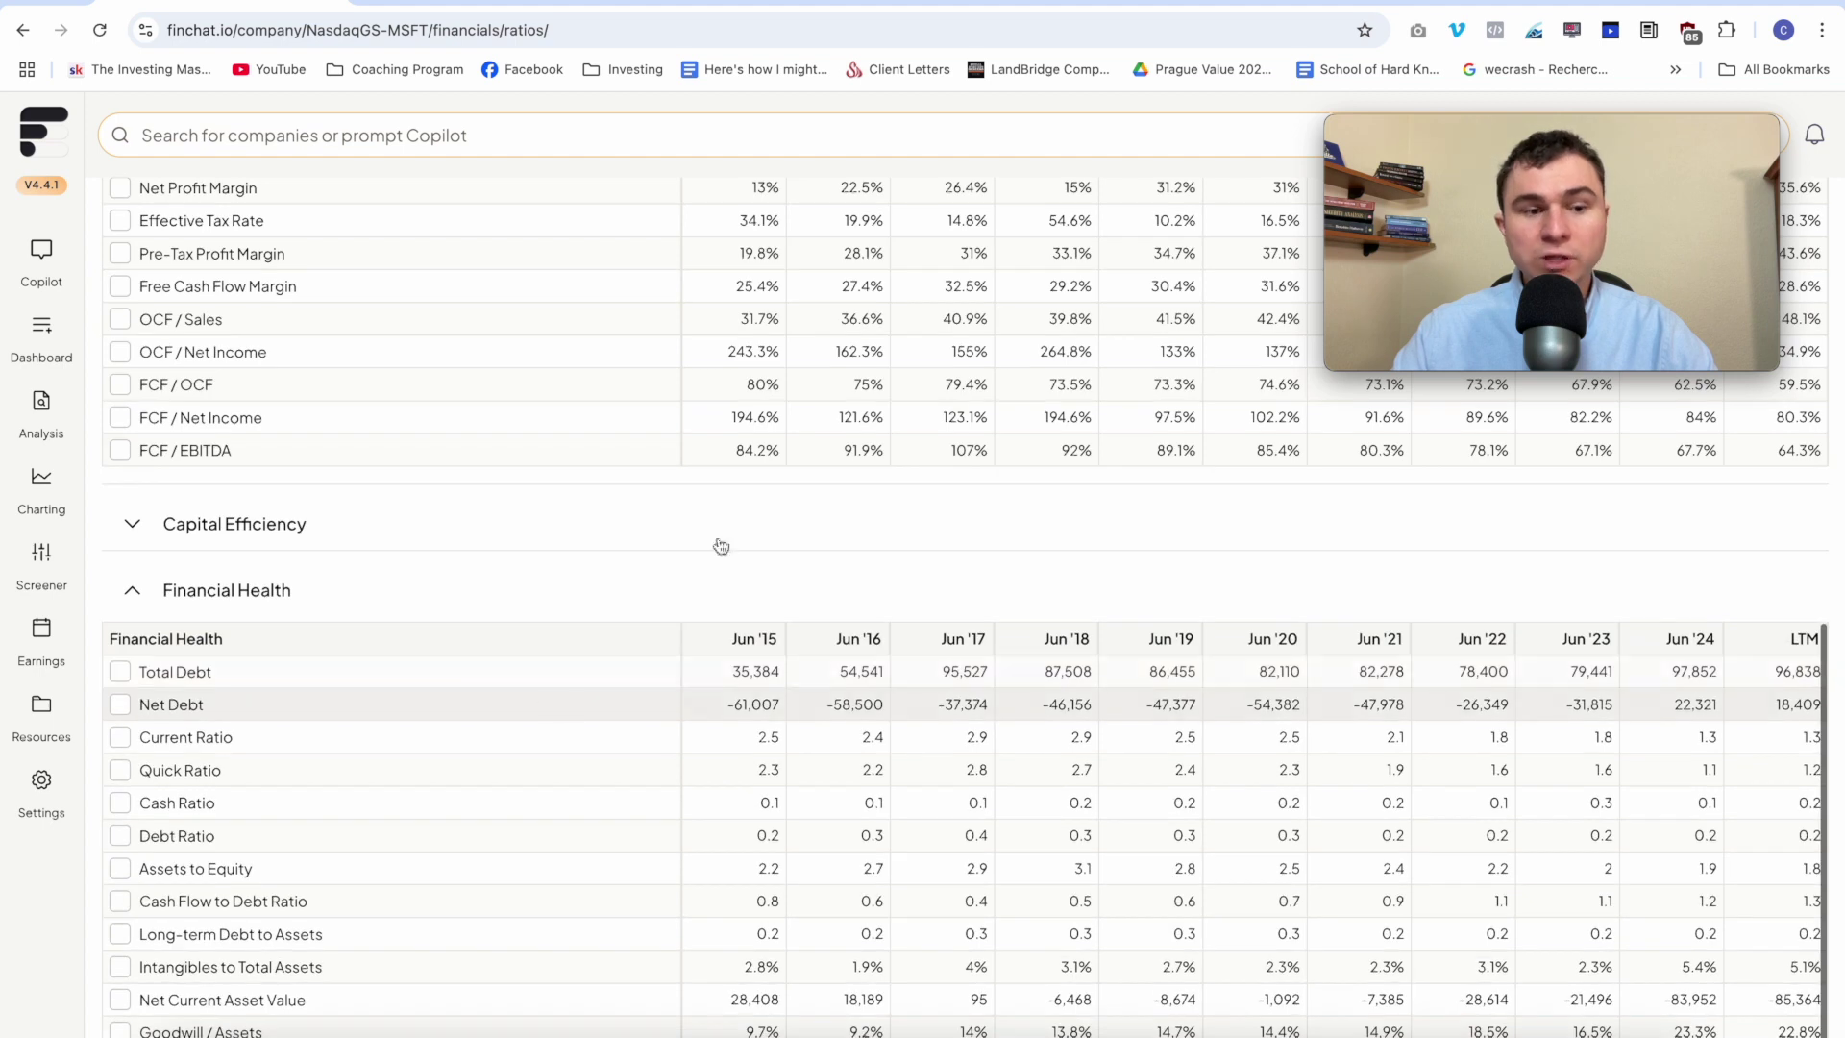
scroll(842, 470, down, 3)
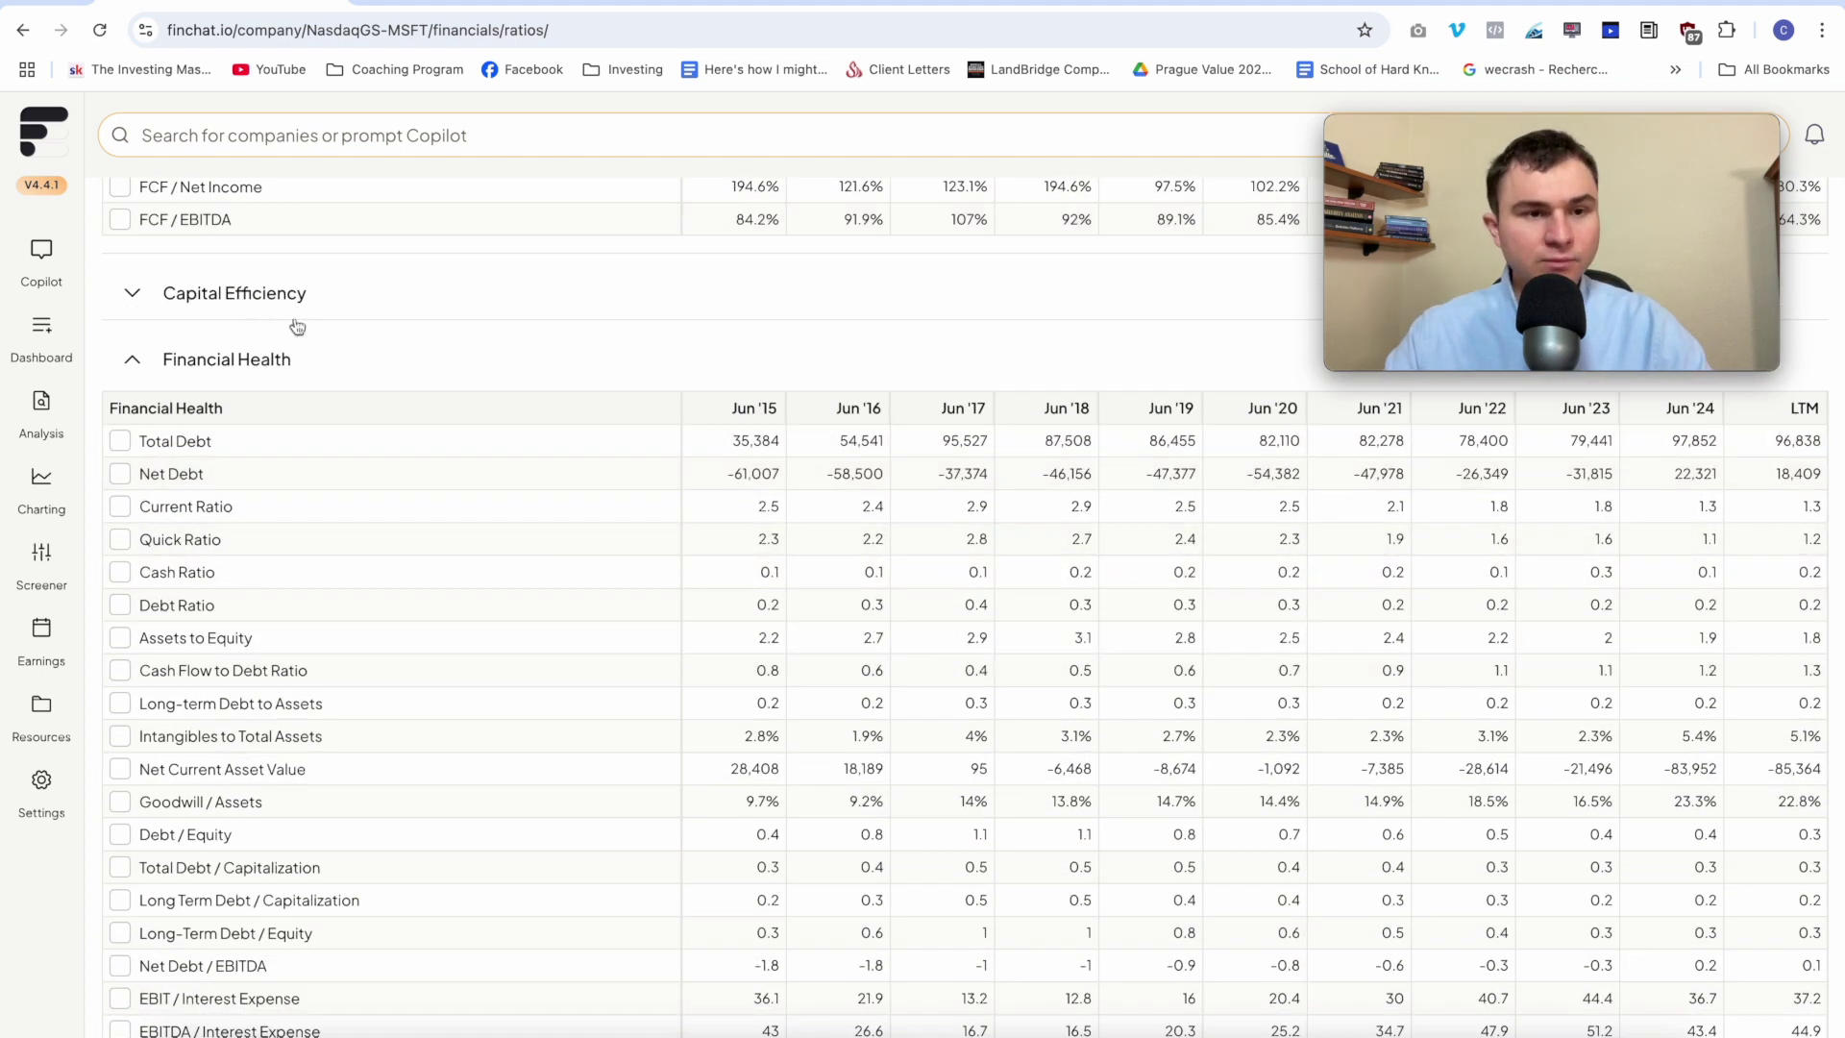
- Expand the Capital Efficiency ratio group and add Return on Capital Employed to the chart
click(164, 308)
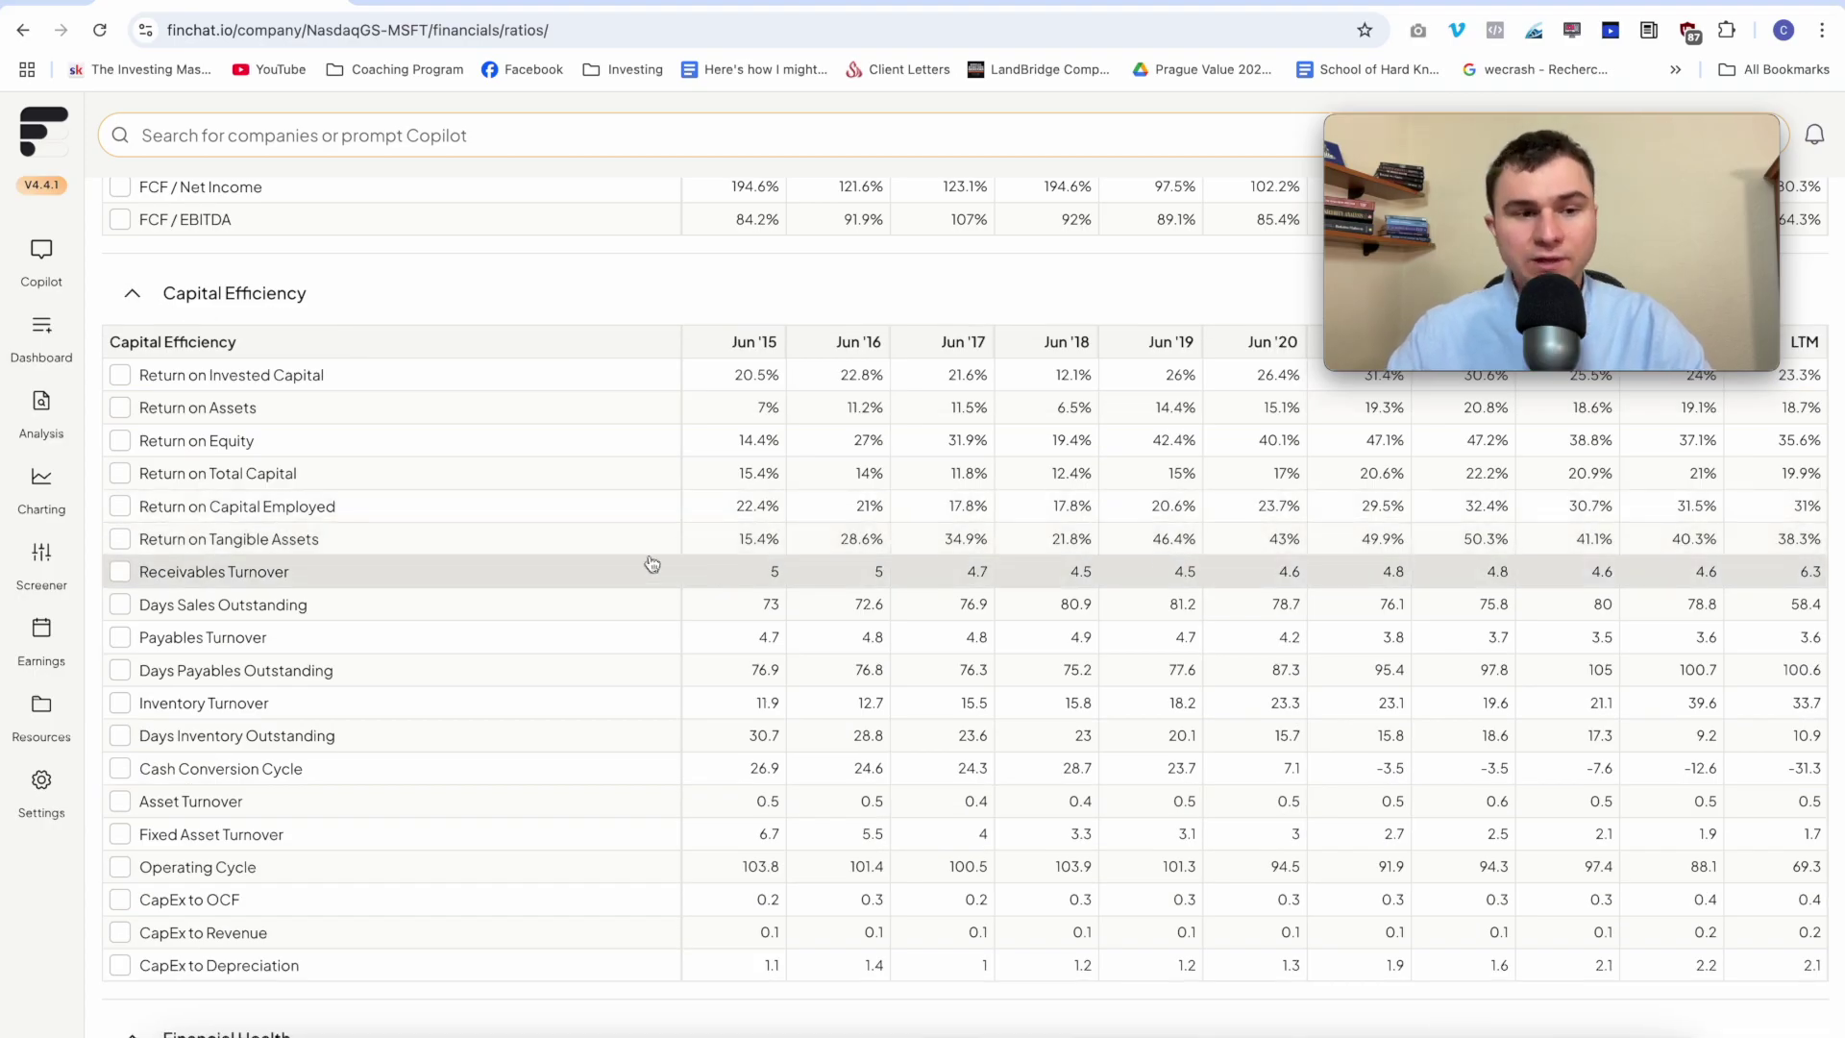
scroll(711, 614, up, 1)
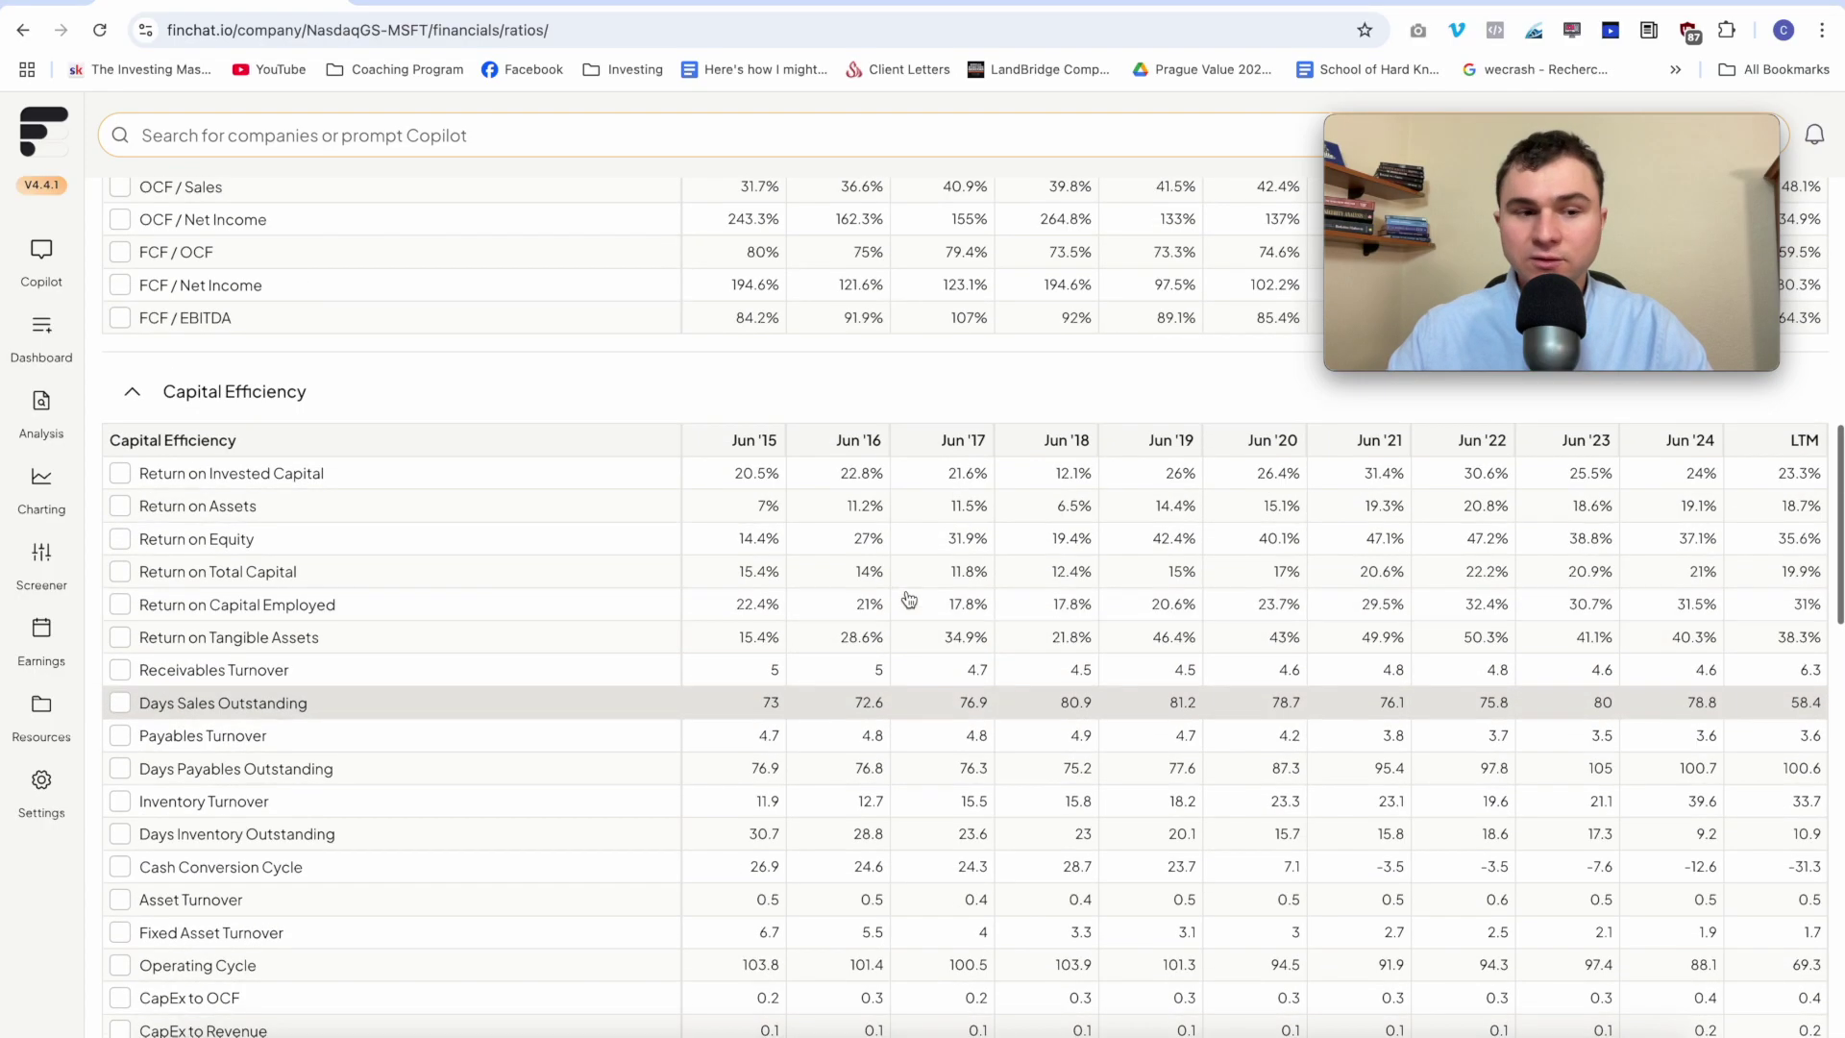
click(778, 608)
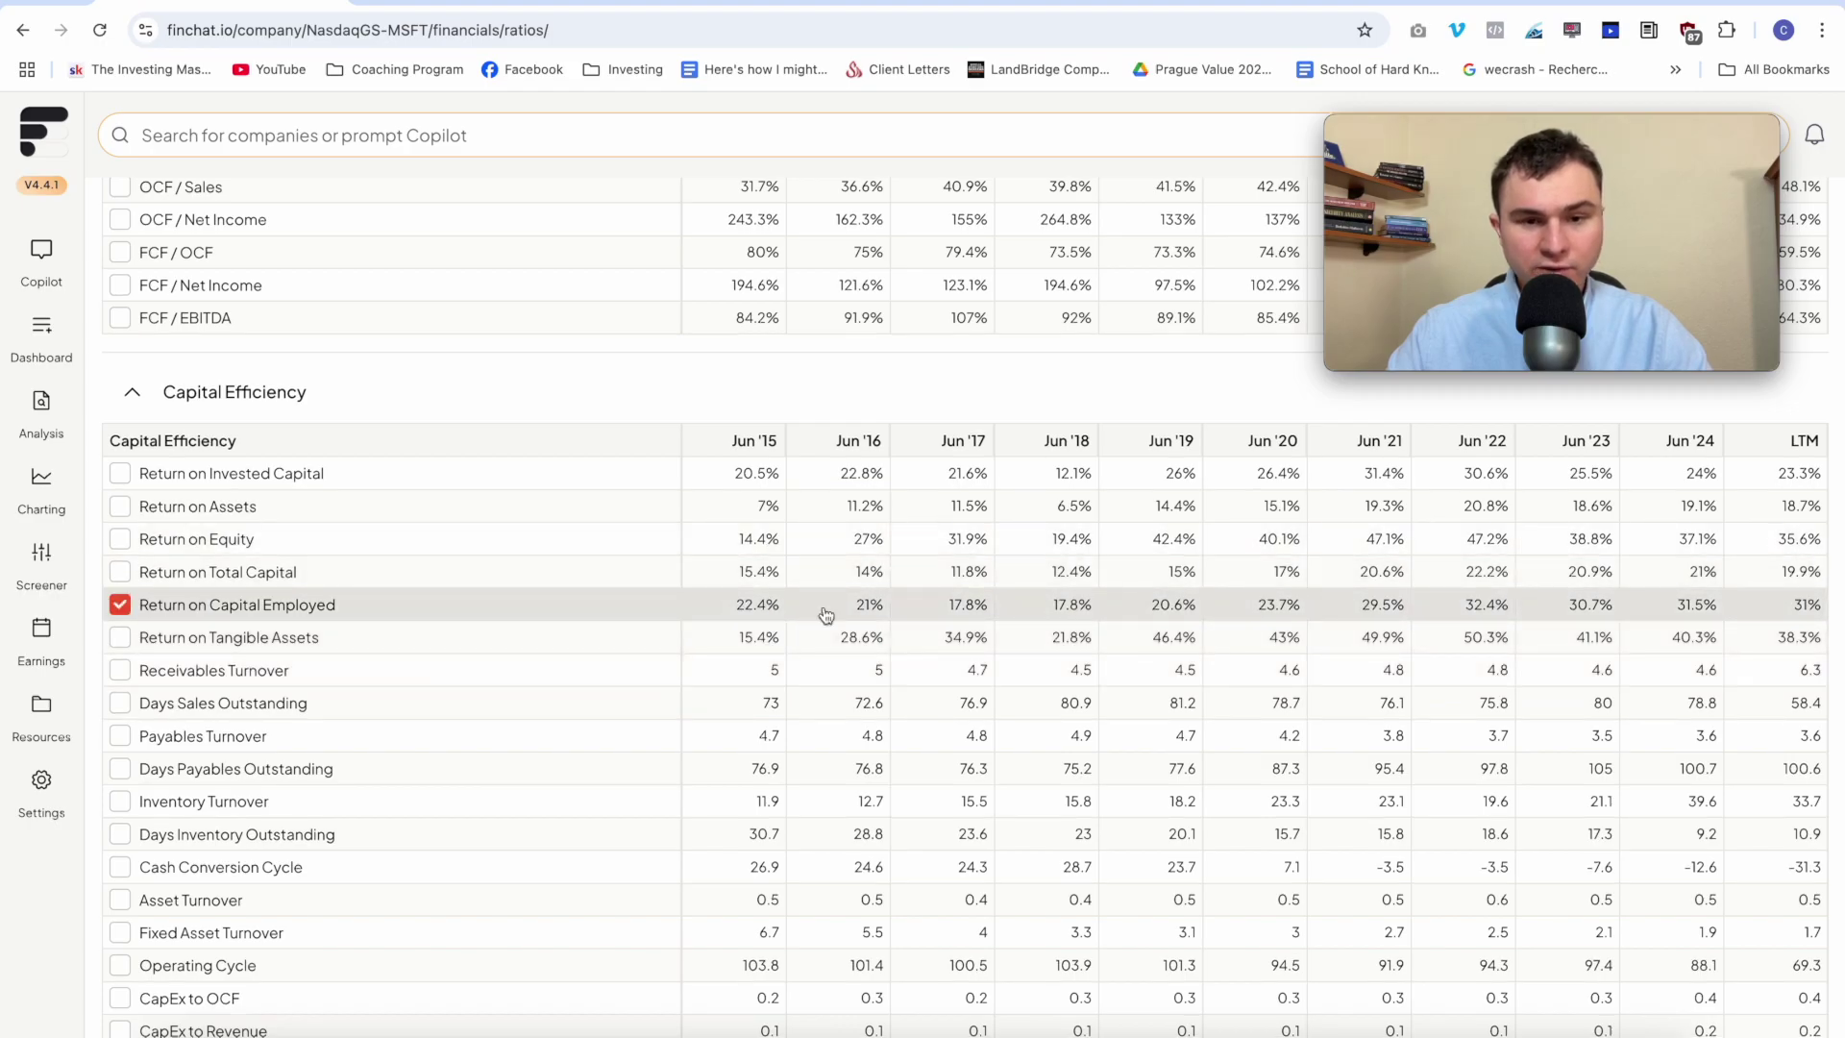
double_click(733, 620)
scroll(730, 622, up, 1)
scroll(730, 623, up, 15)
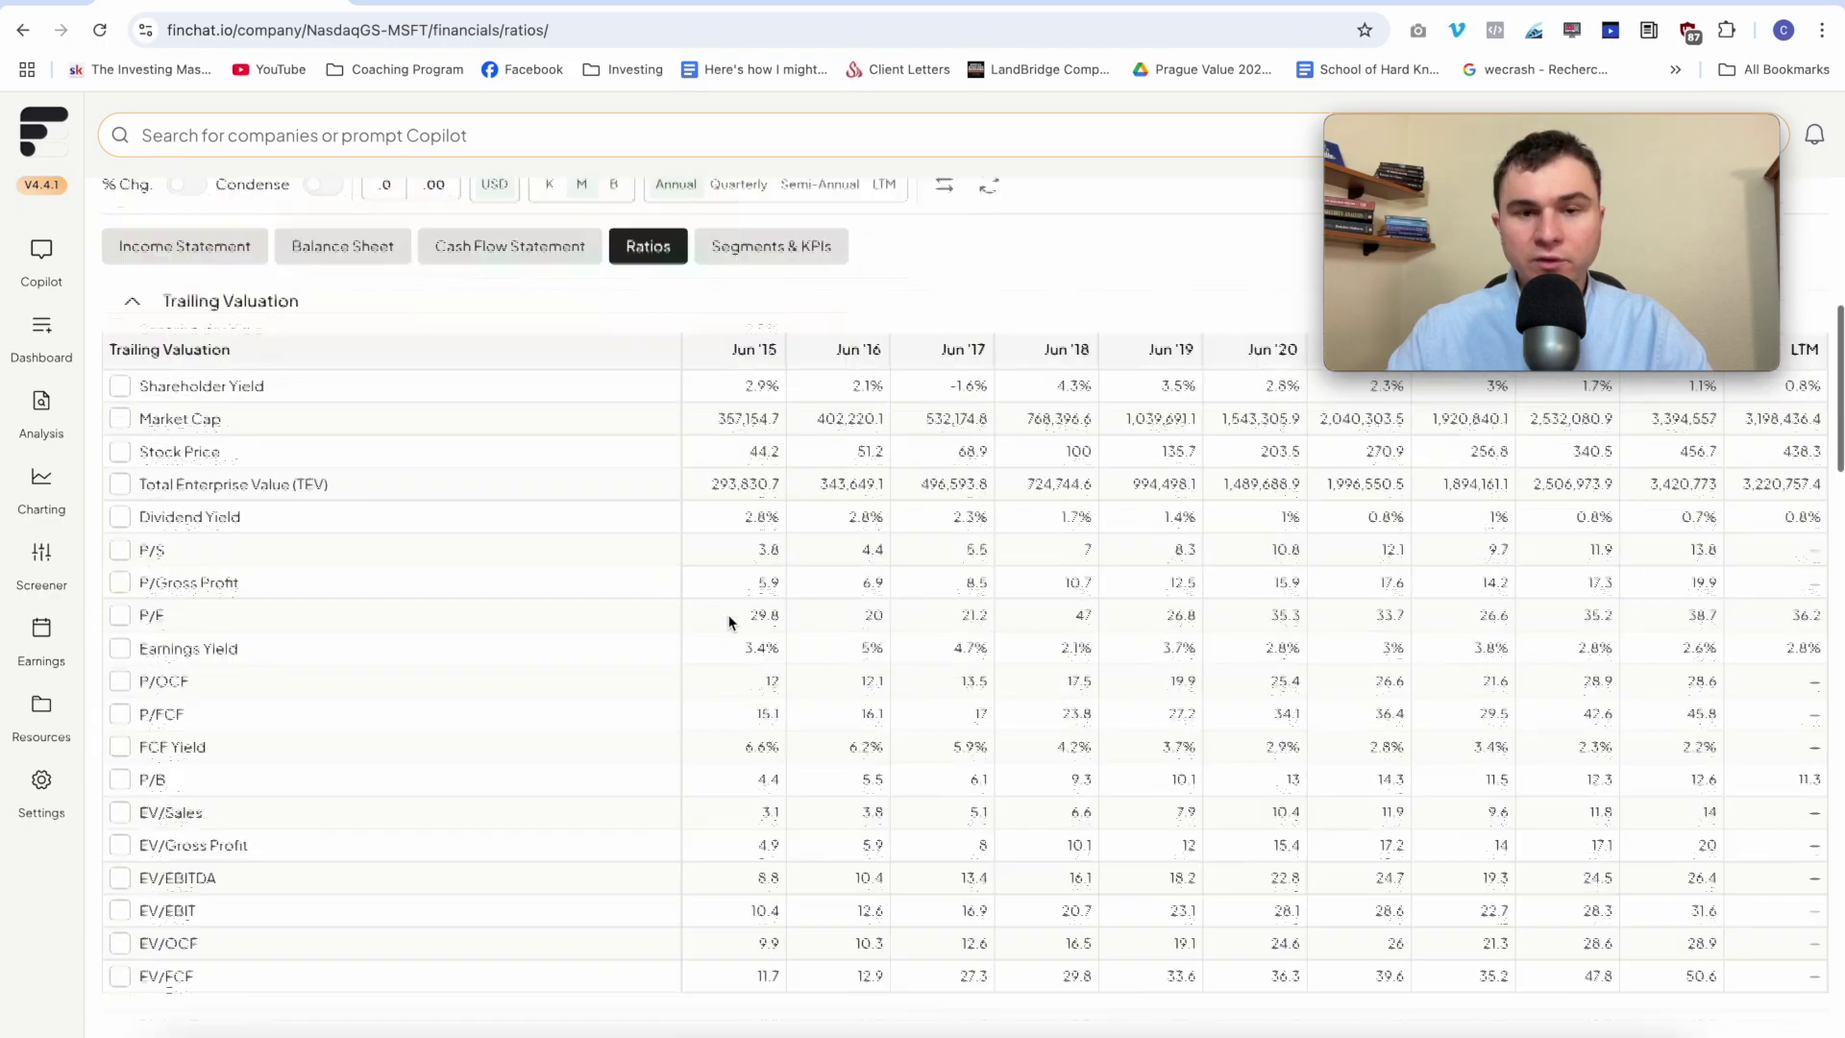
- Open Microsoft's Segments & KPIs data and view the Return on Capital Employed chart above the segment tables
click(768, 577)
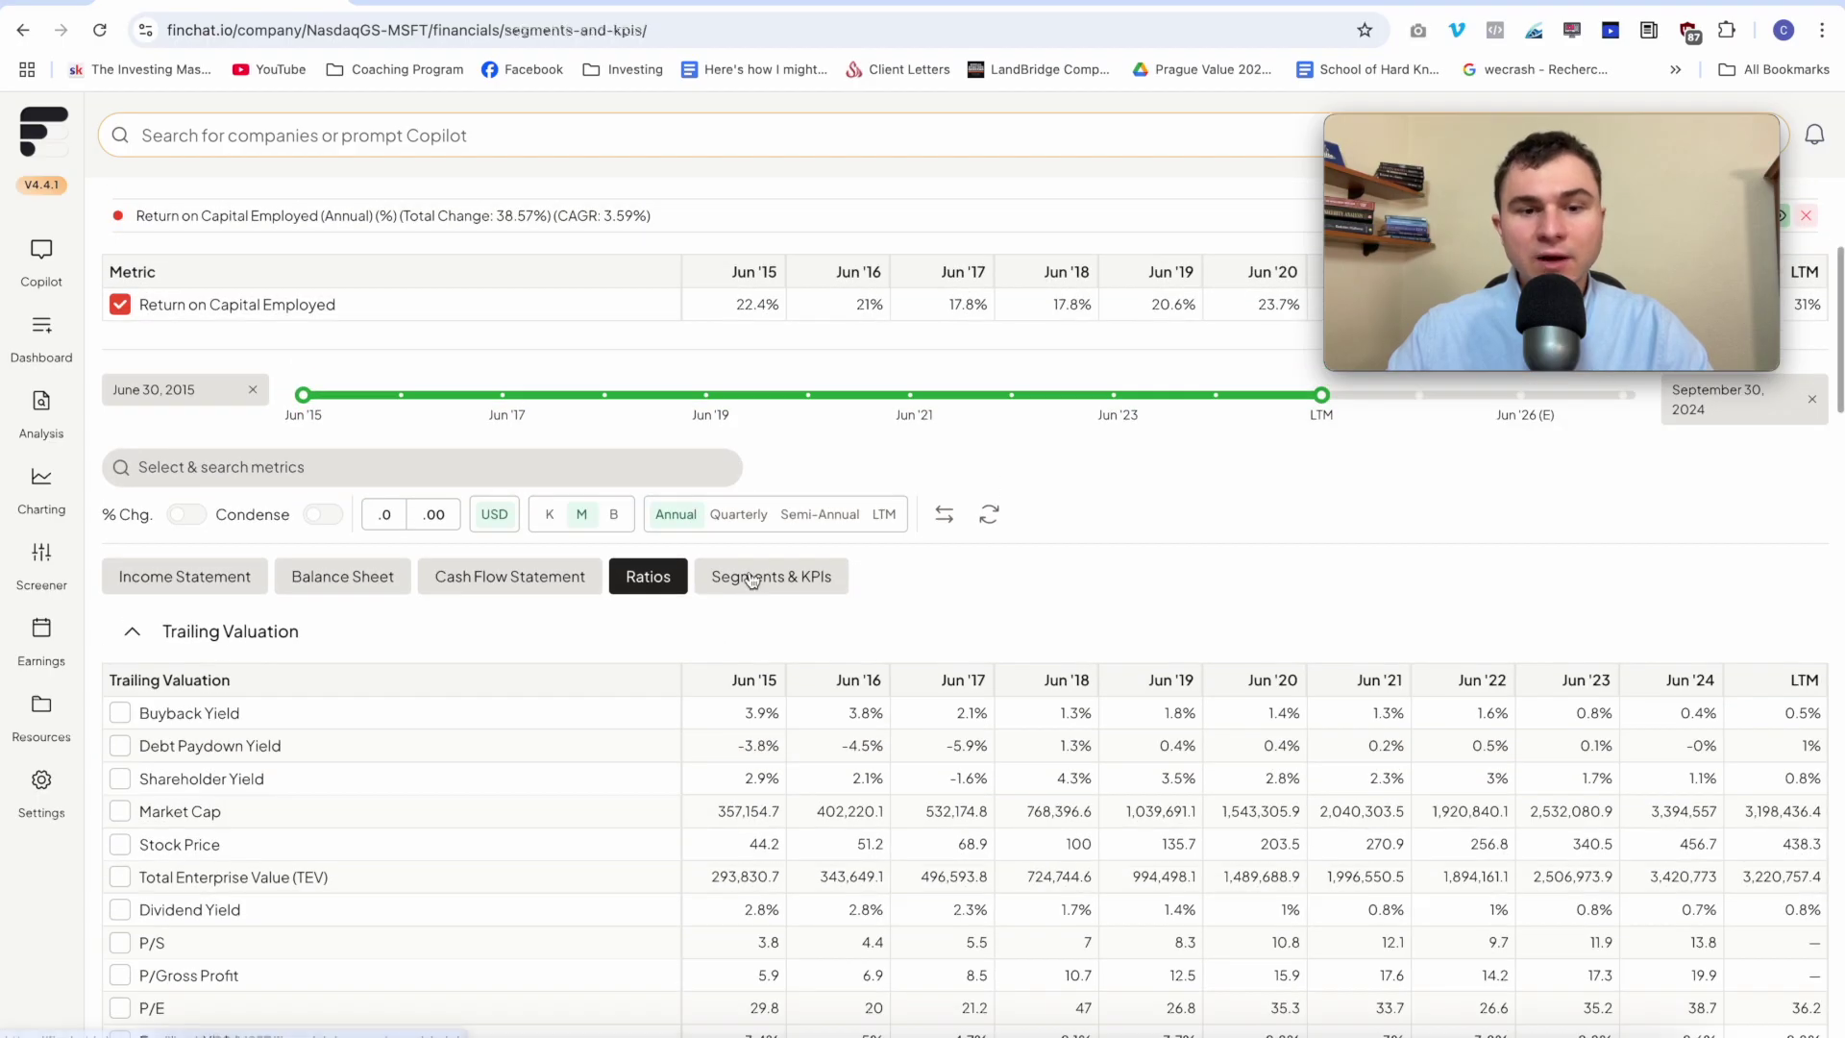
scroll(1011, 554, down, 10)
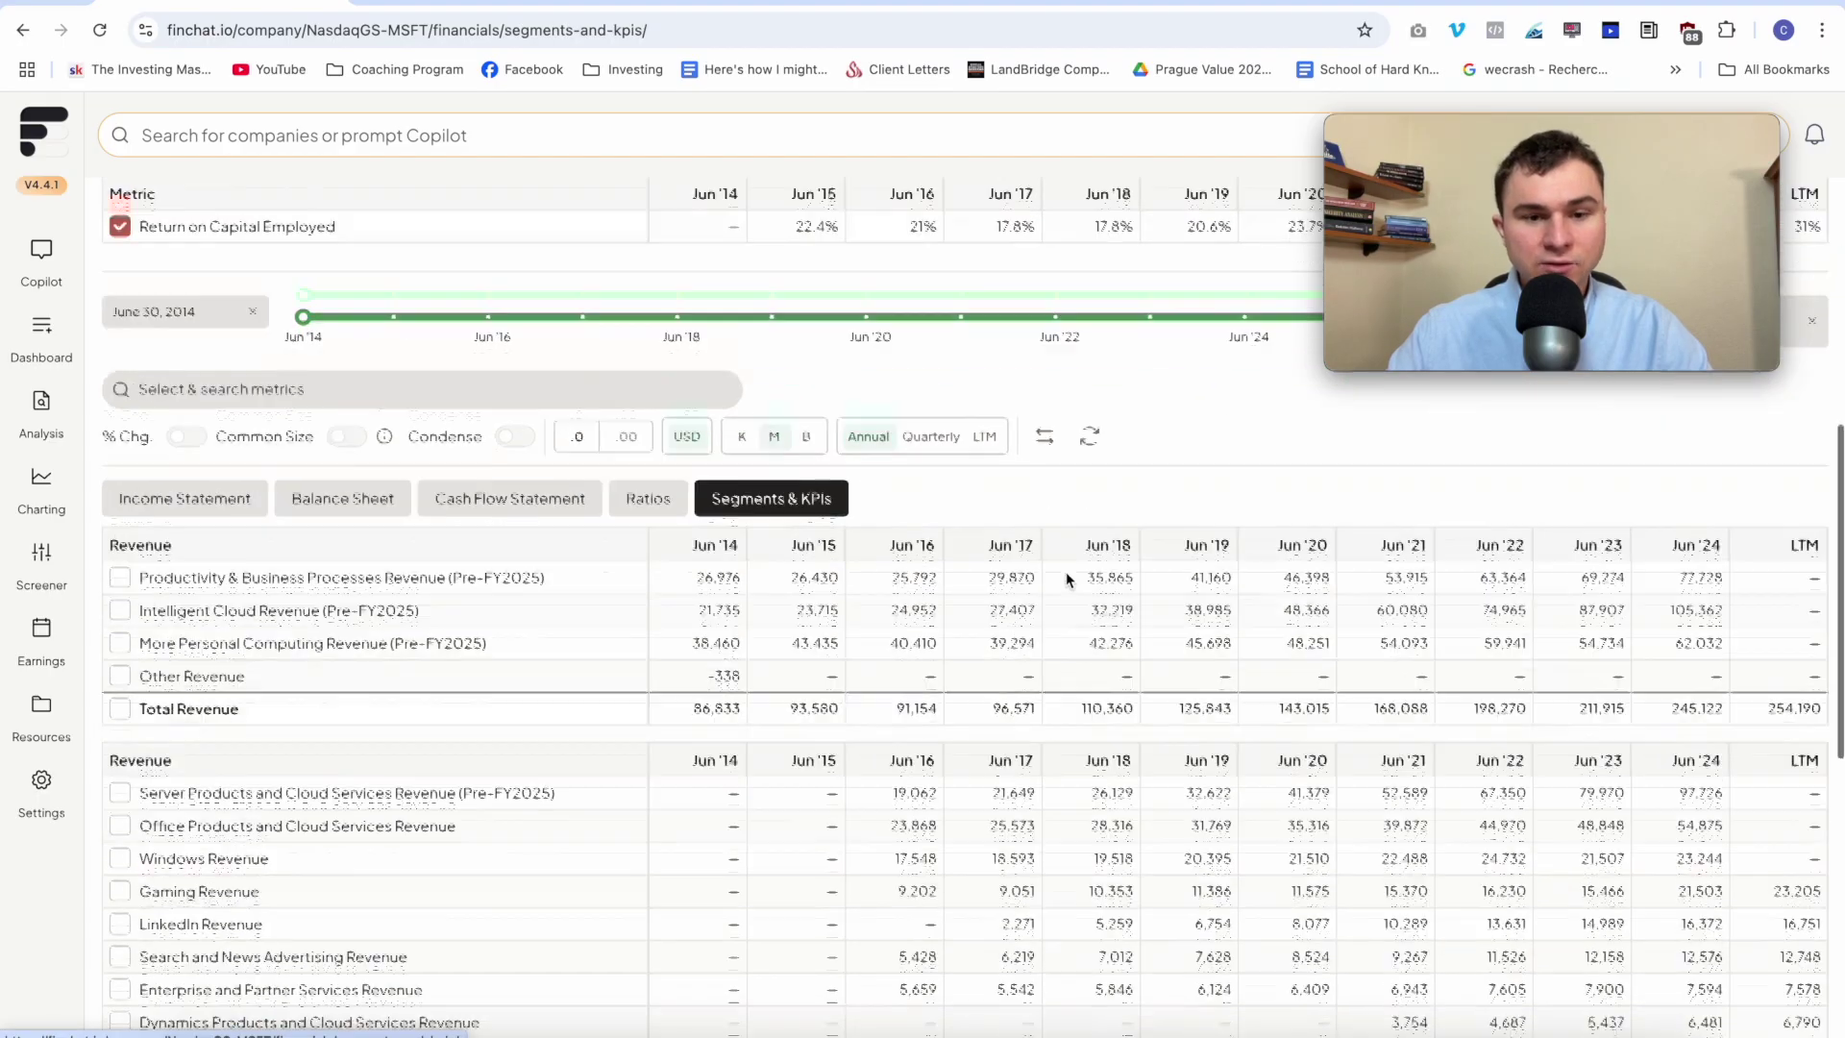
scroll(1065, 573, up, 8)
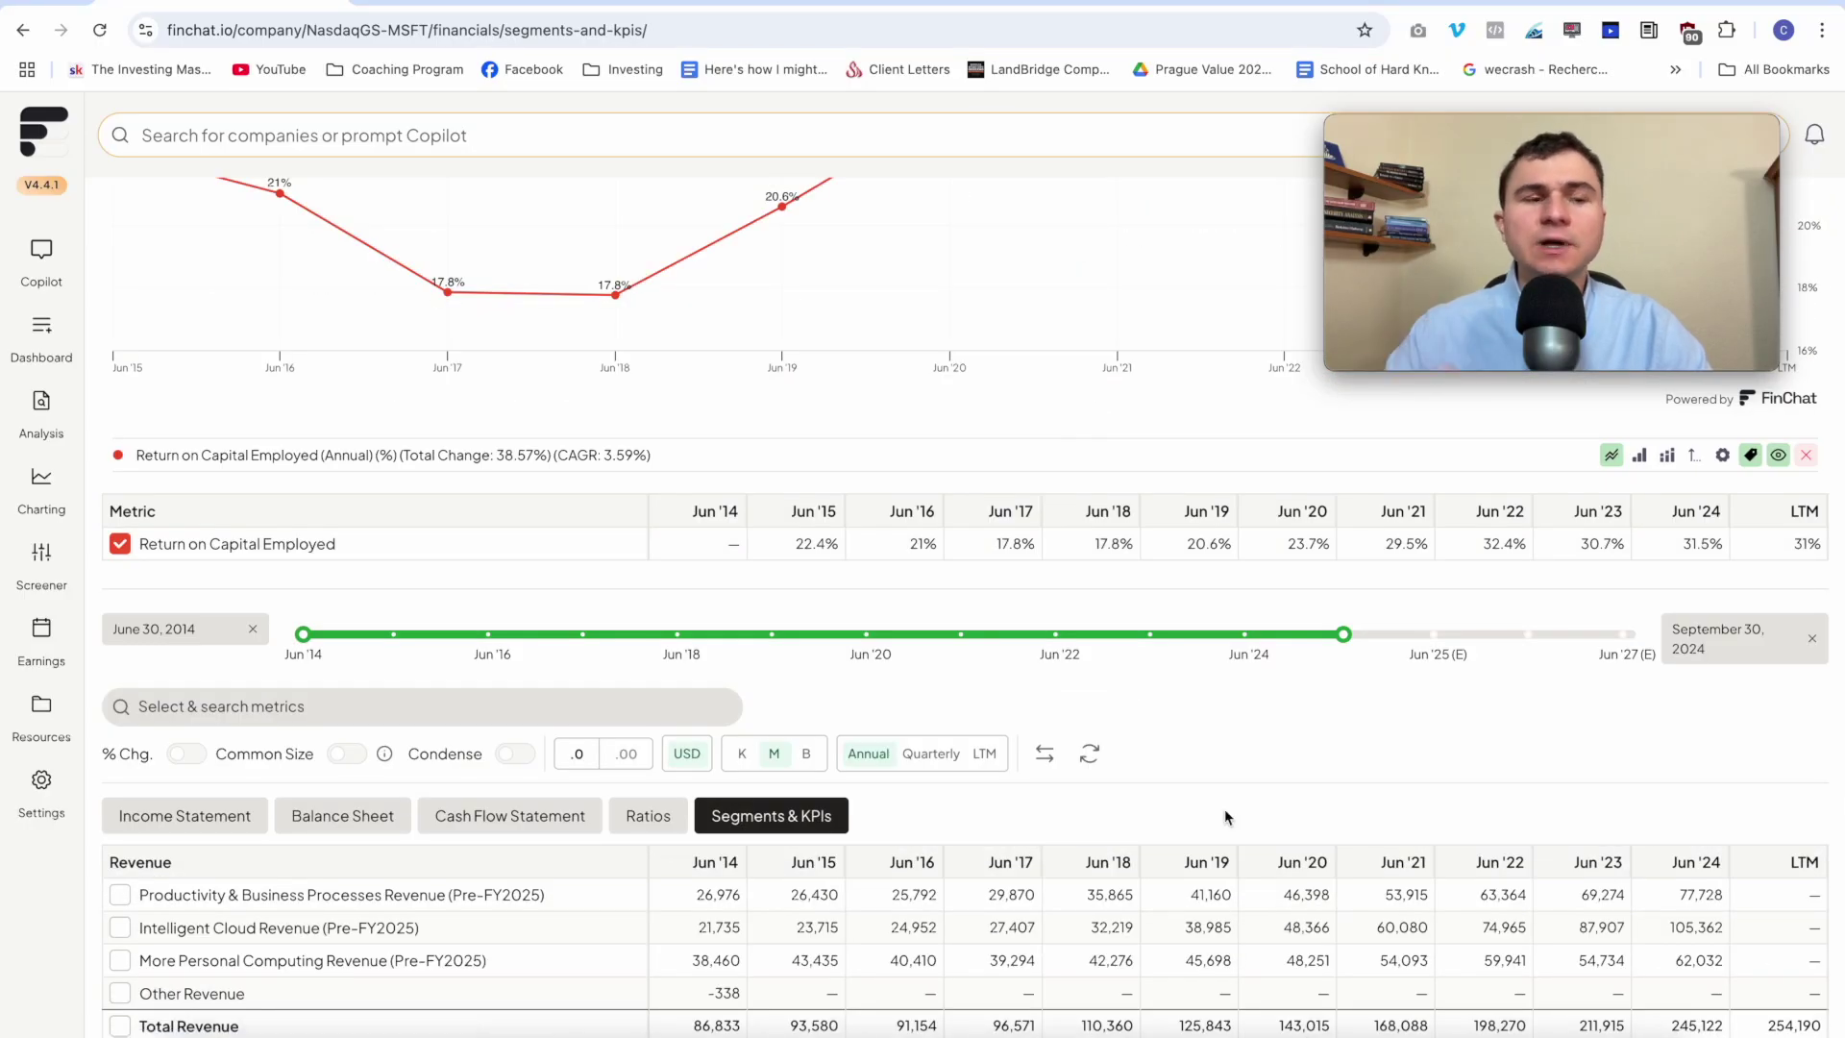
scroll(1226, 817, up, 7)
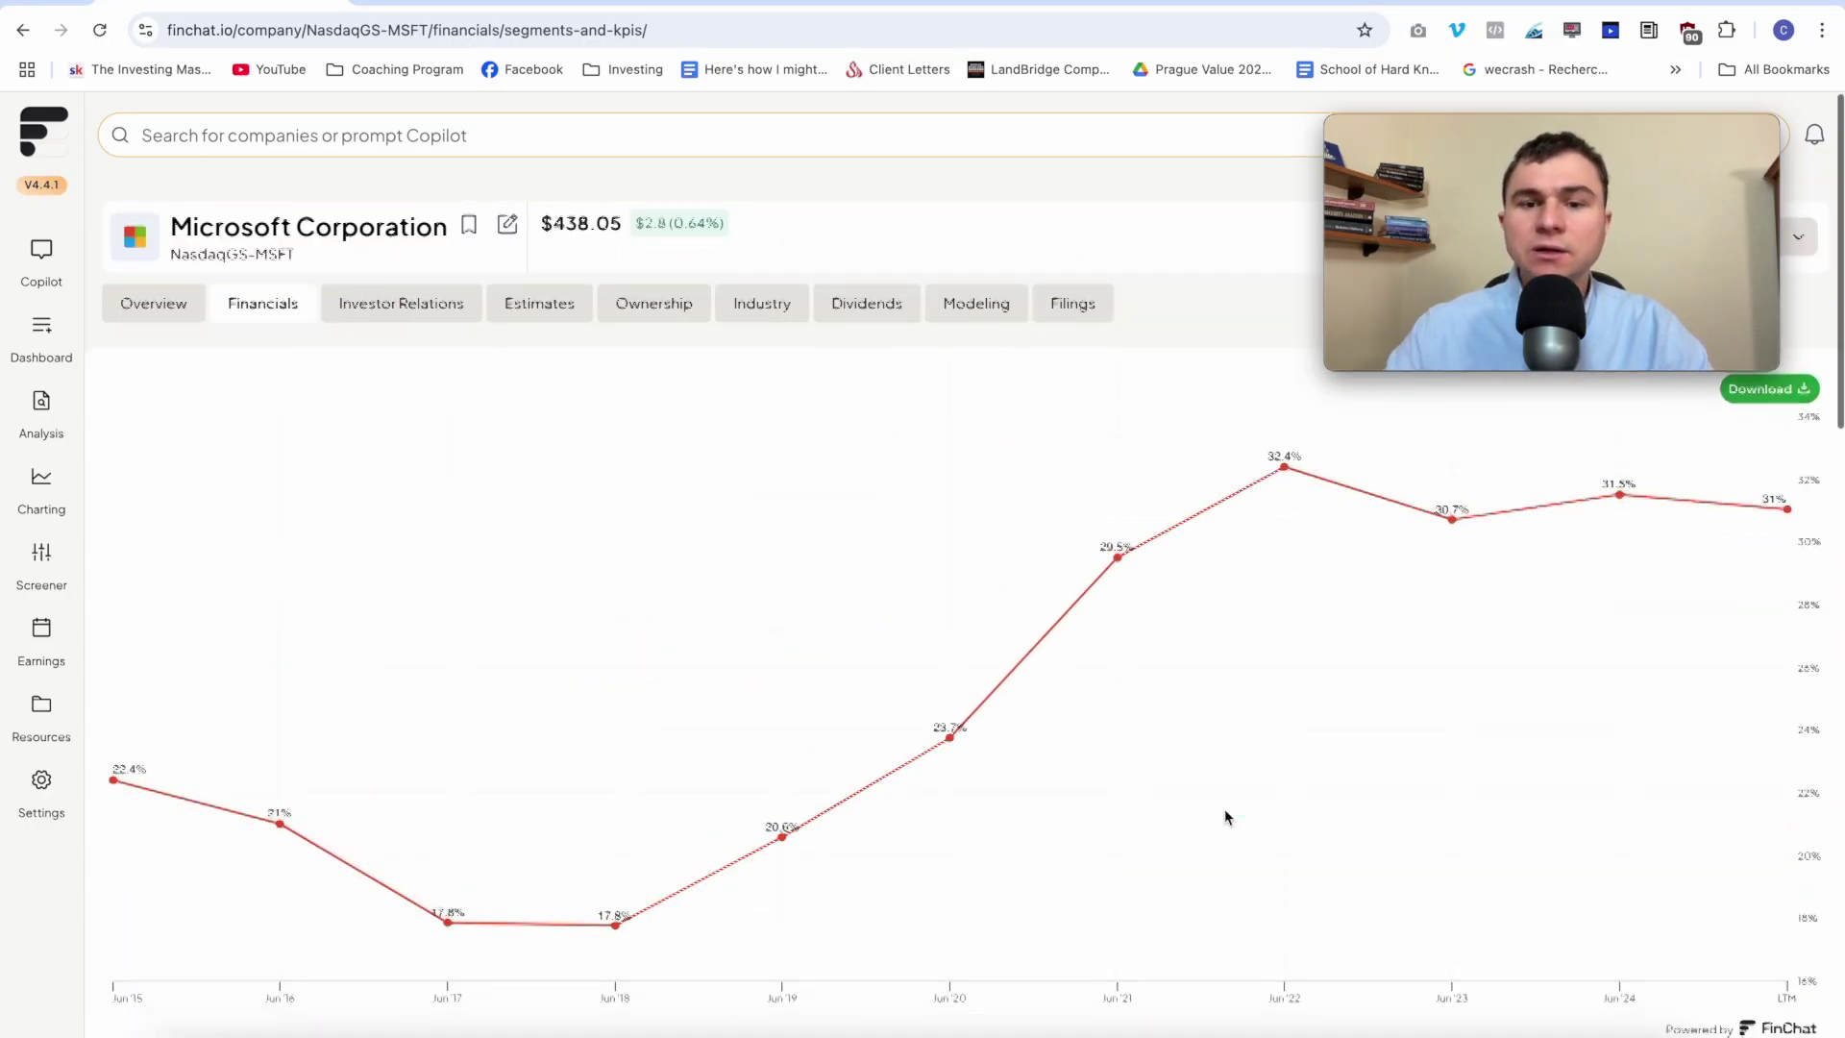
scroll(1224, 817, down, 9)
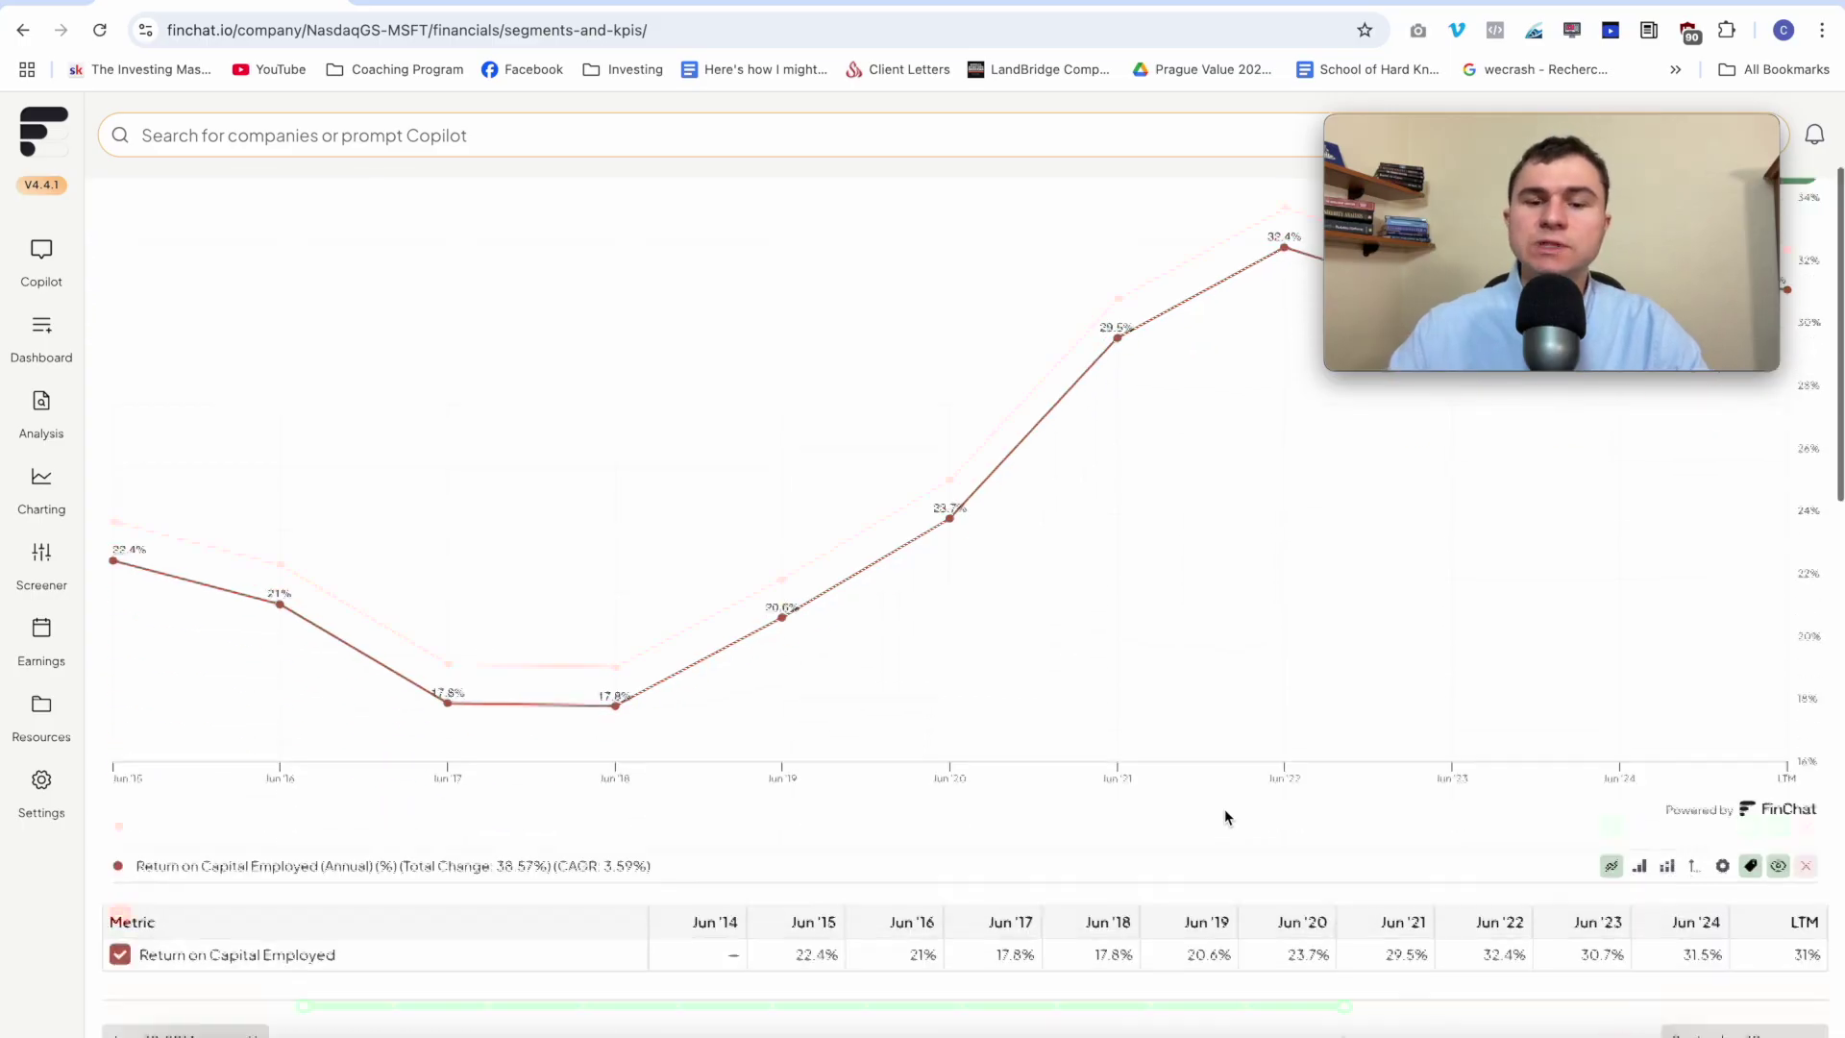
scroll(1226, 817, down, 1)
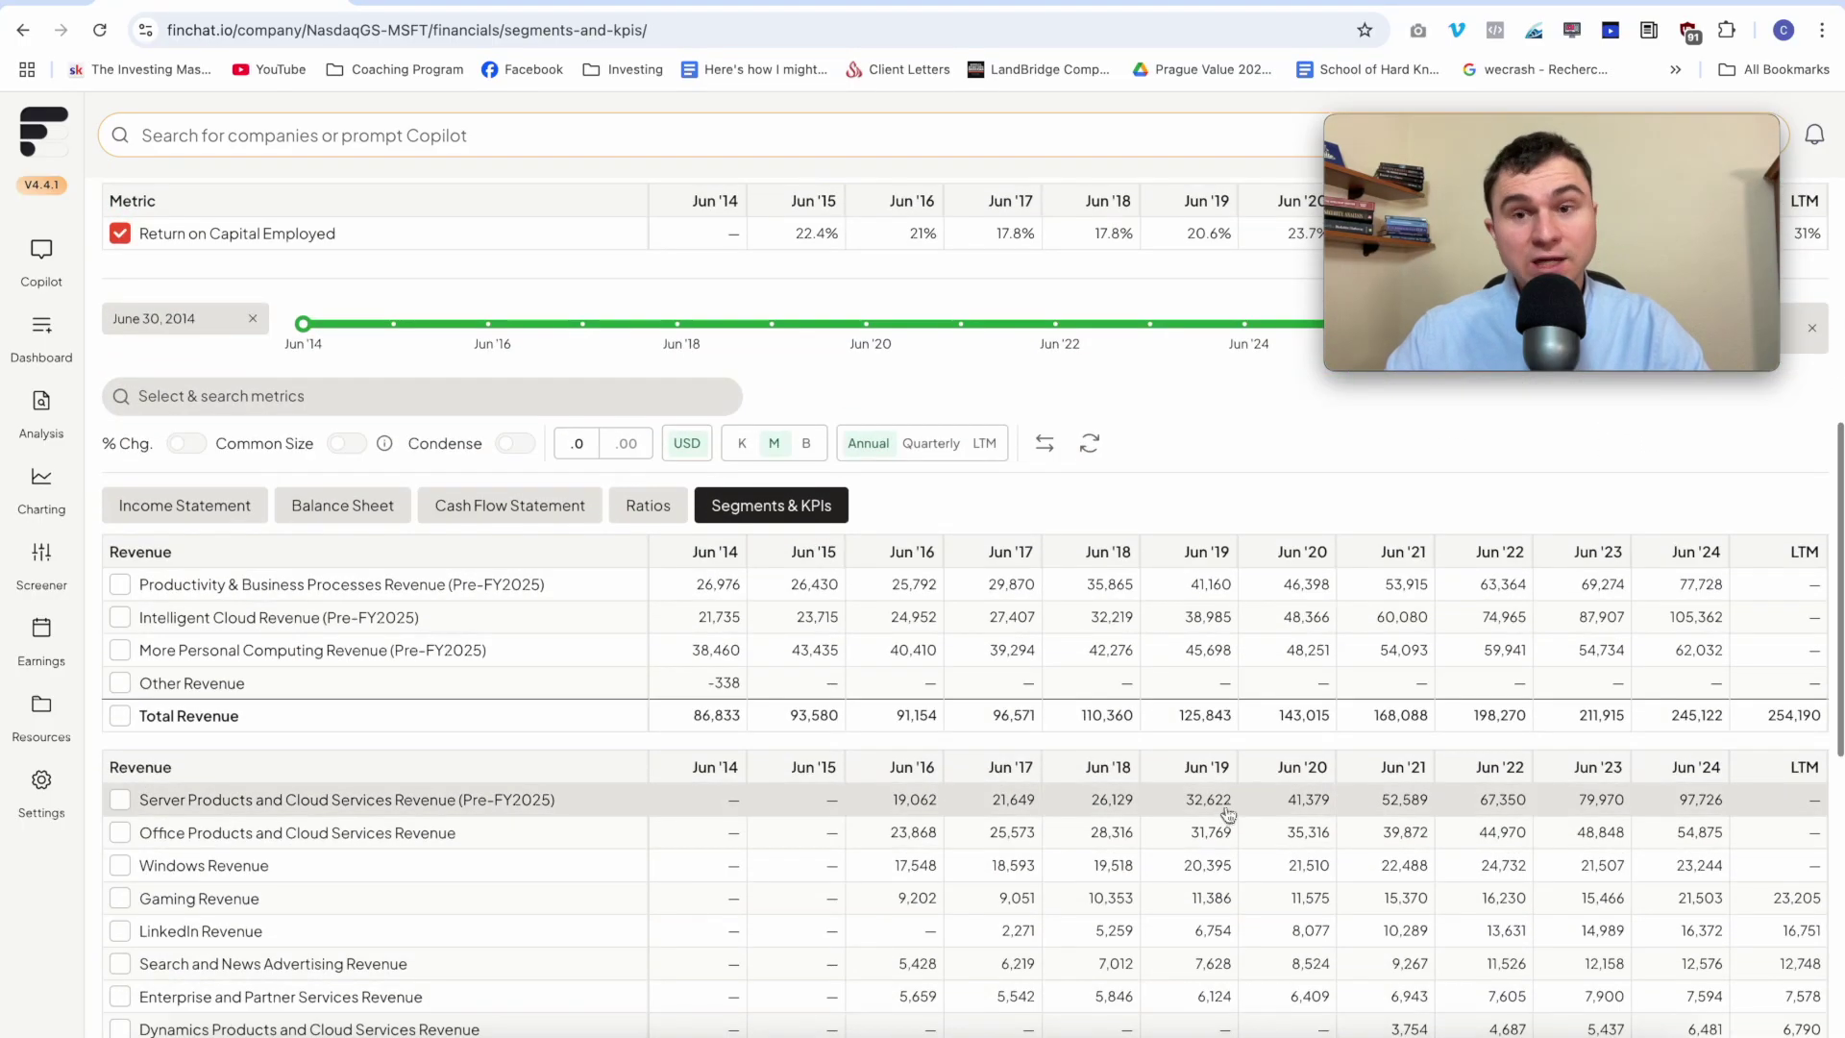
- Read through the segment tables for revenue, Revenue by Geography, EBIT and Key Performance Indicators
mouse_move(1483, 128)
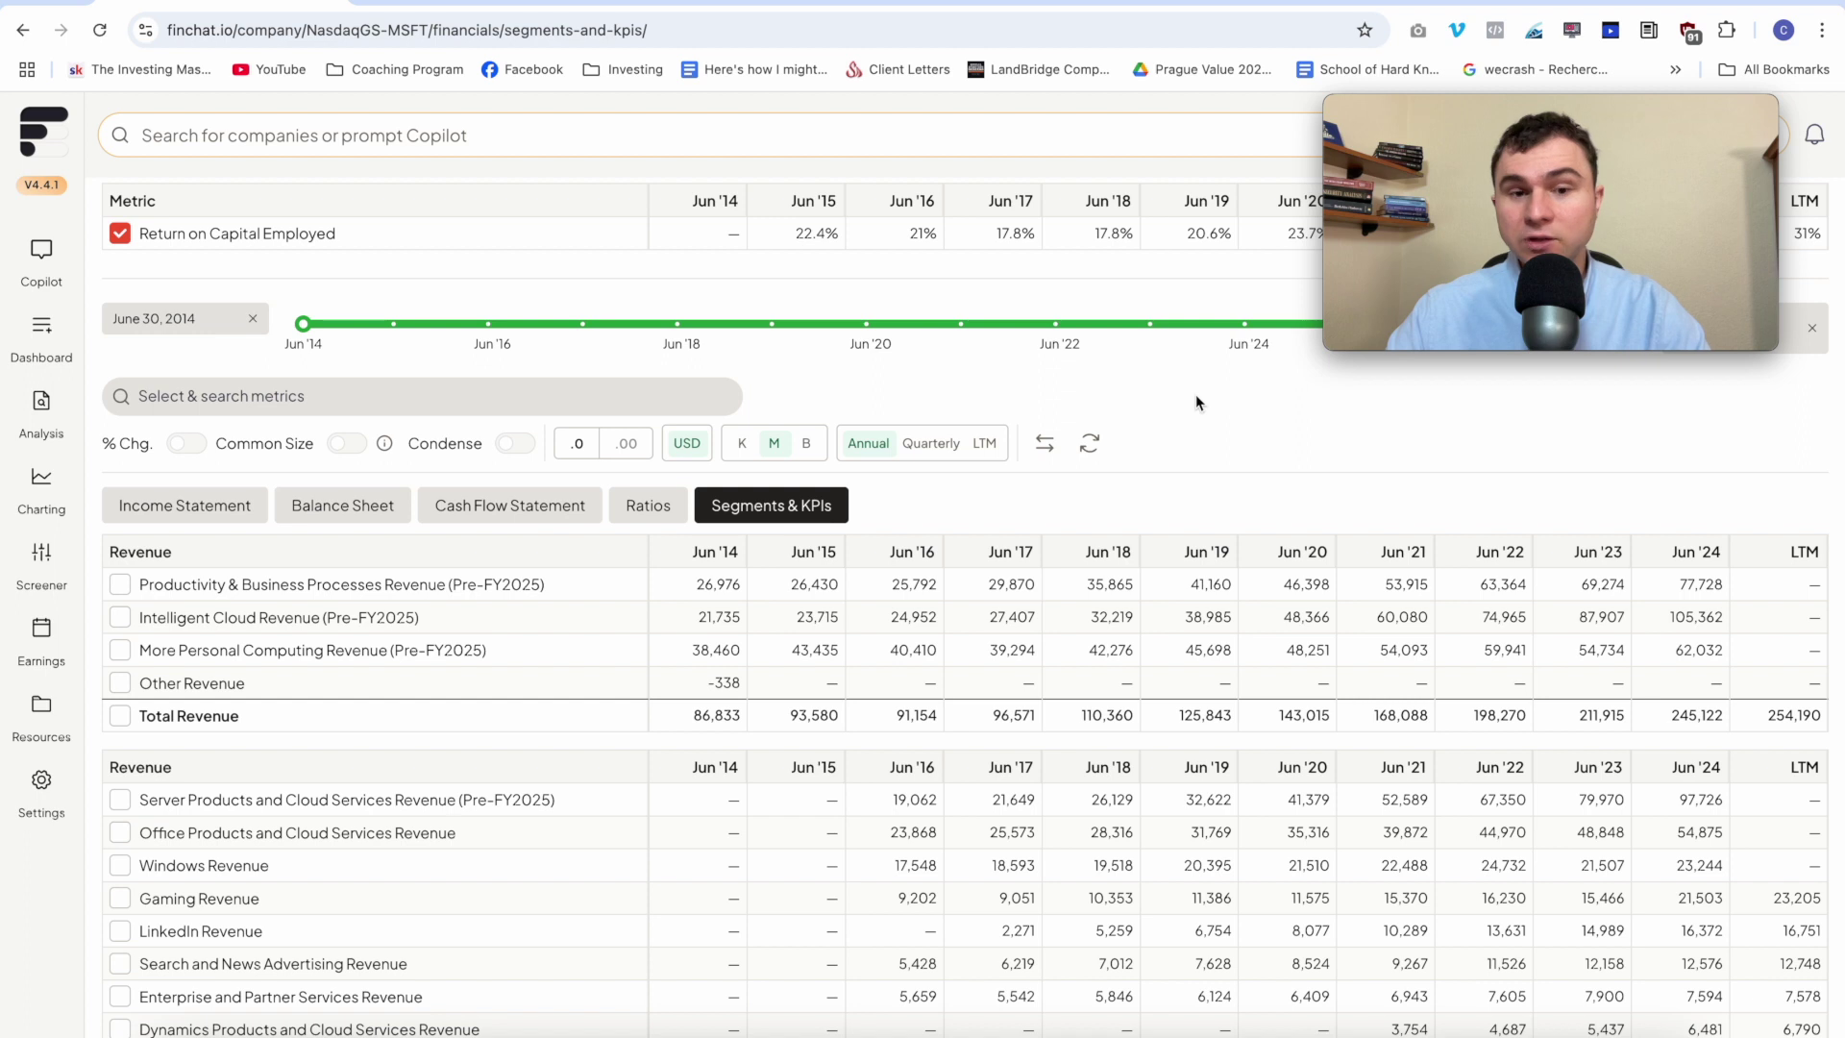
scroll(1198, 401, down, 1)
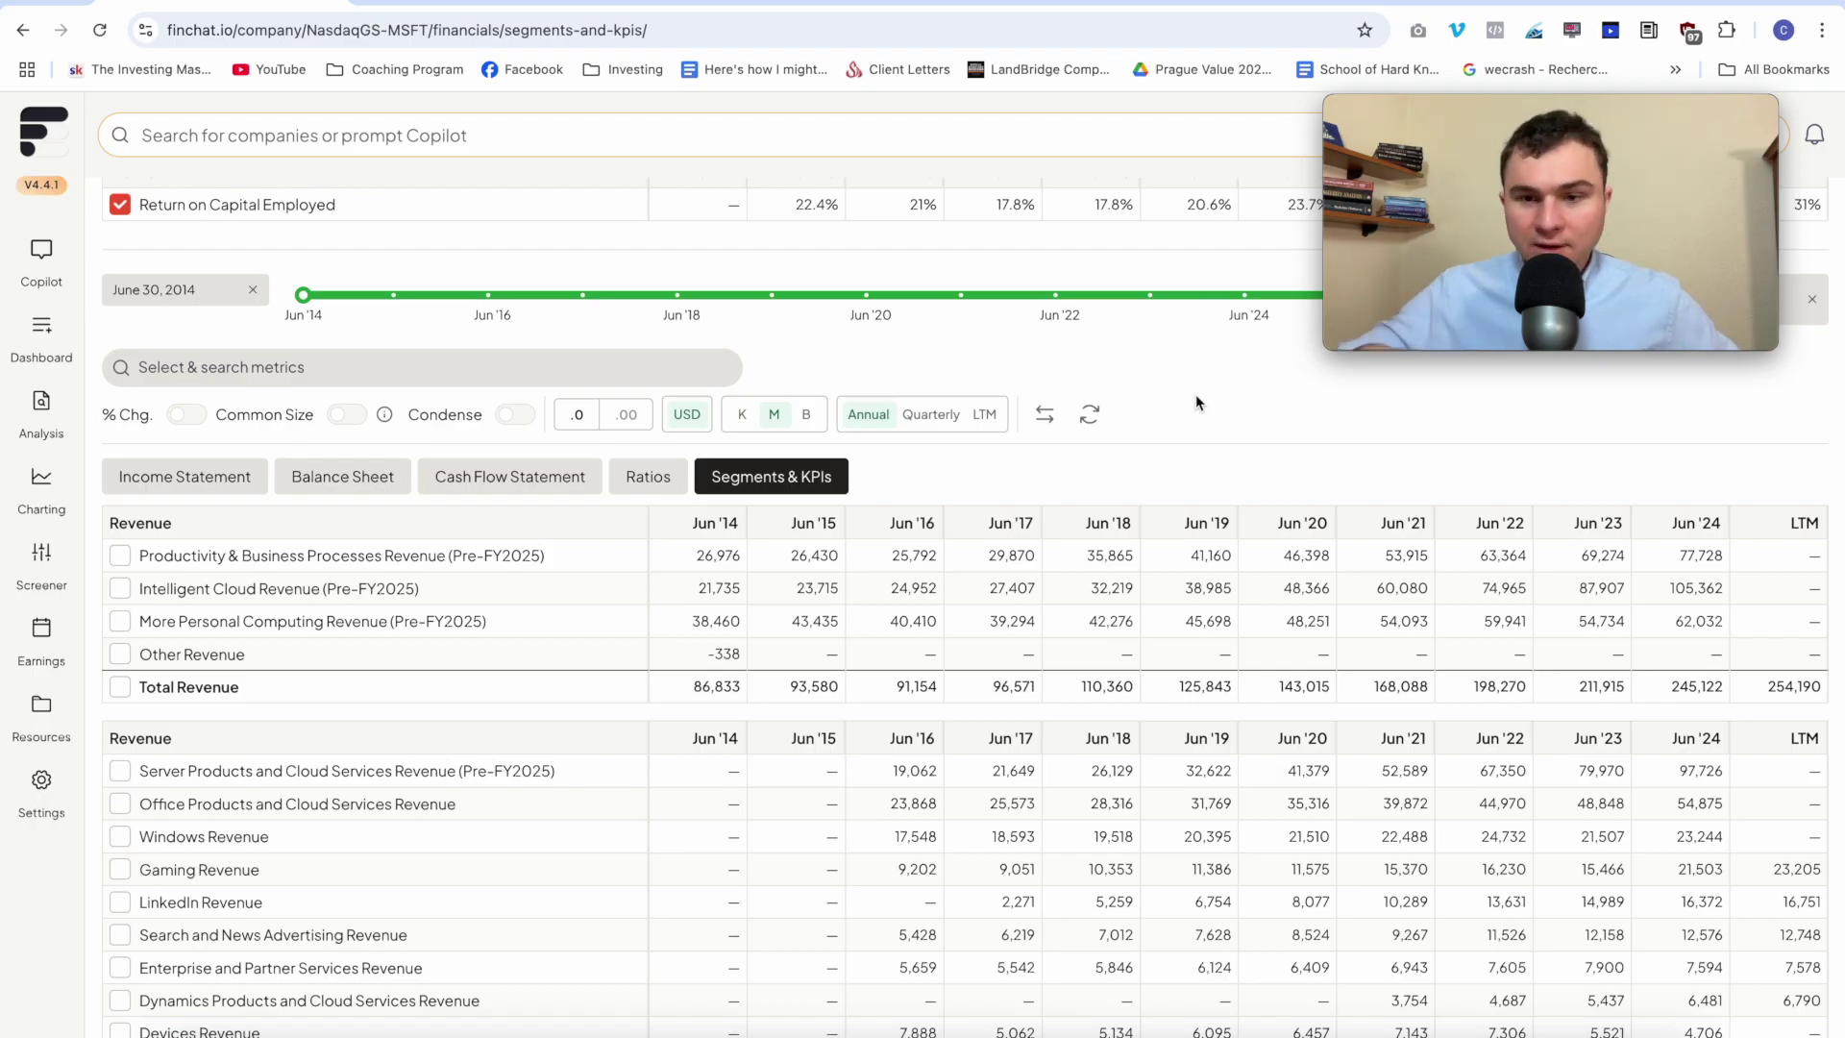
scroll(1159, 432, down, 1)
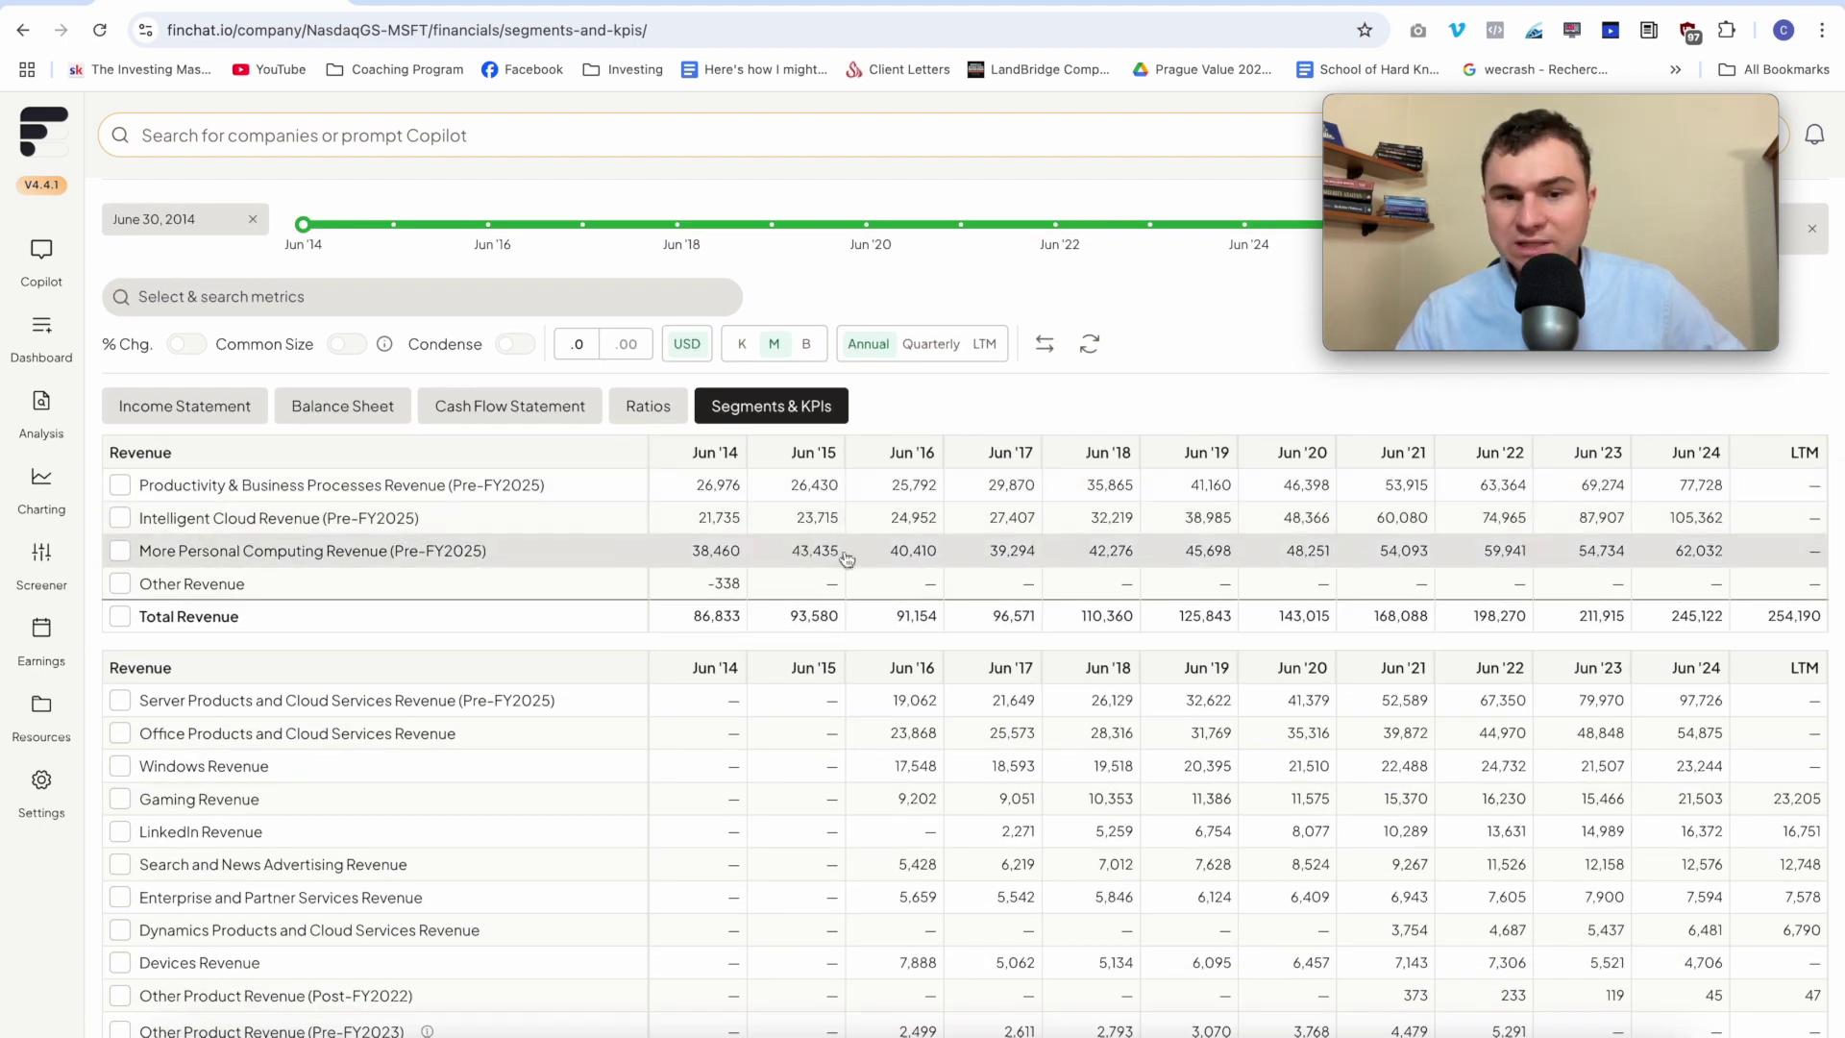
scroll(885, 563, down, 3)
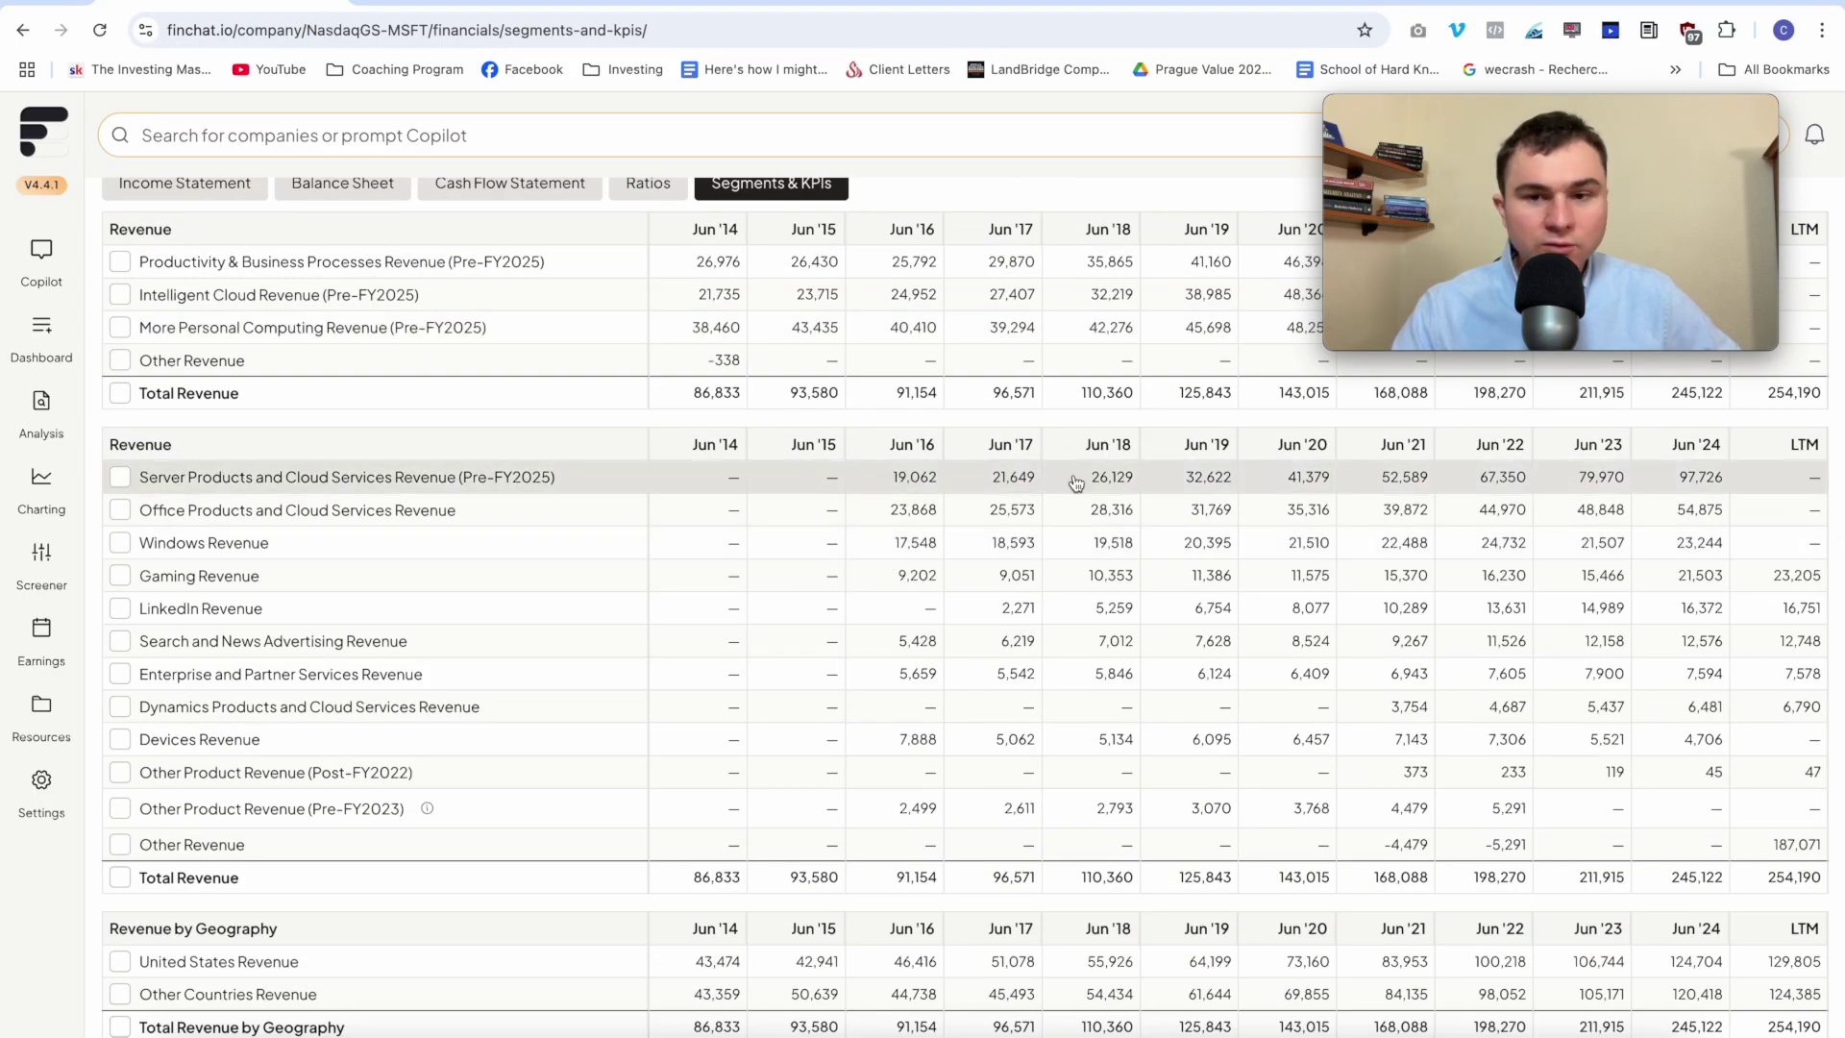
scroll(1095, 512, down, 3)
scroll(1095, 512, down, 3)
scroll(815, 565, down, 1)
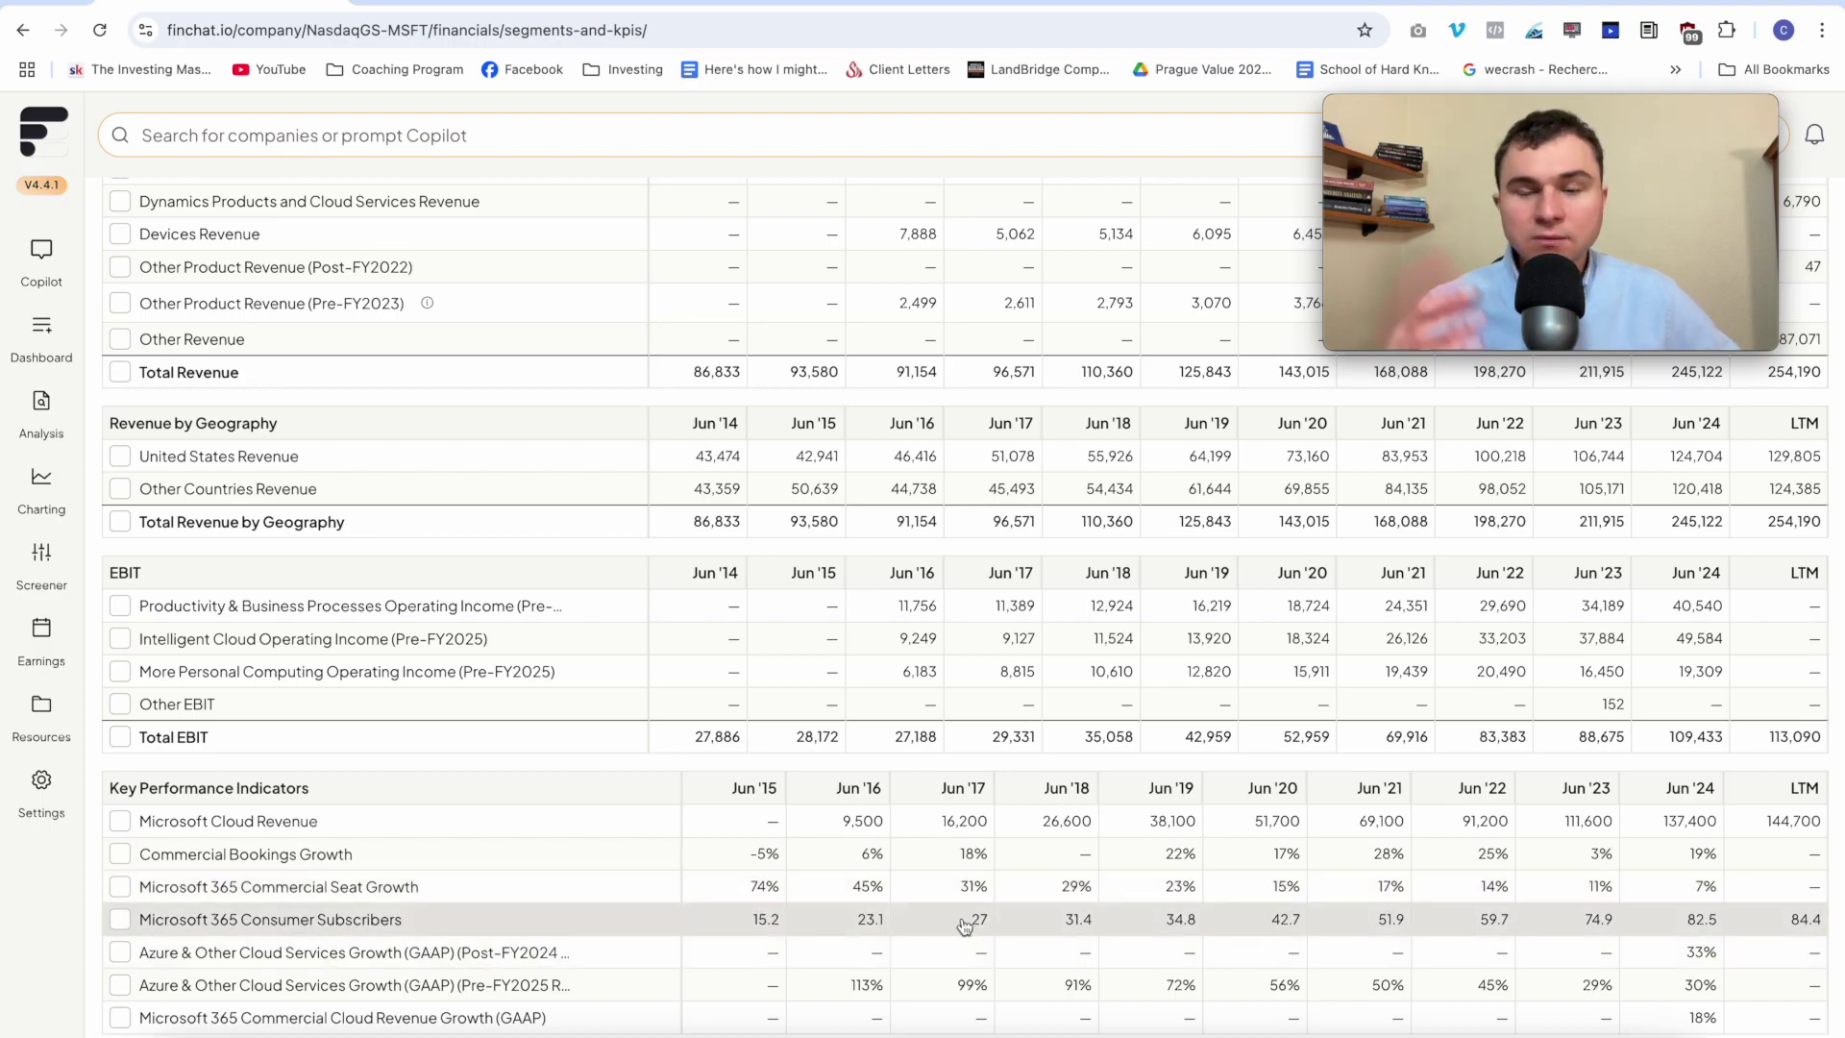
scroll(964, 923, up, 8)
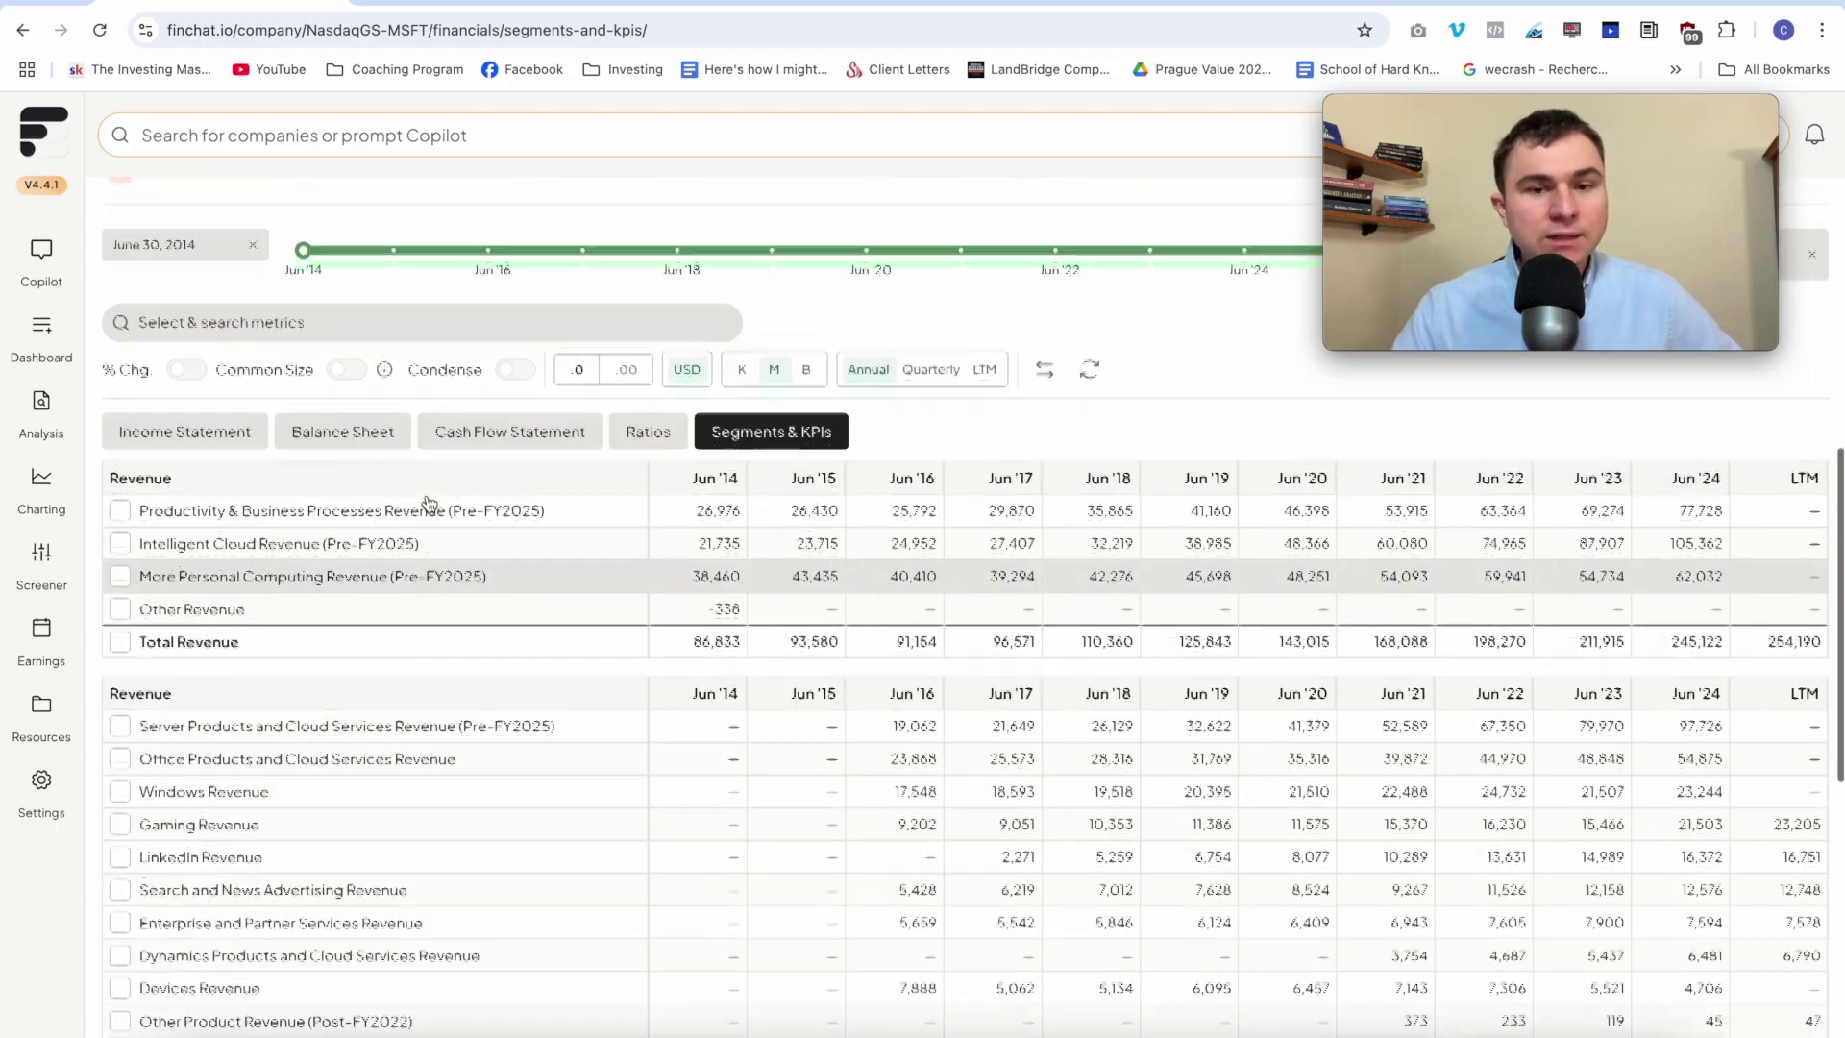
- Open the fundamental charting tool and replace Dream International Limited with Microsoft Corporation (MSFT) as the charted company
scroll(429, 503, down, 8)
scroll(428, 503, up, 8)
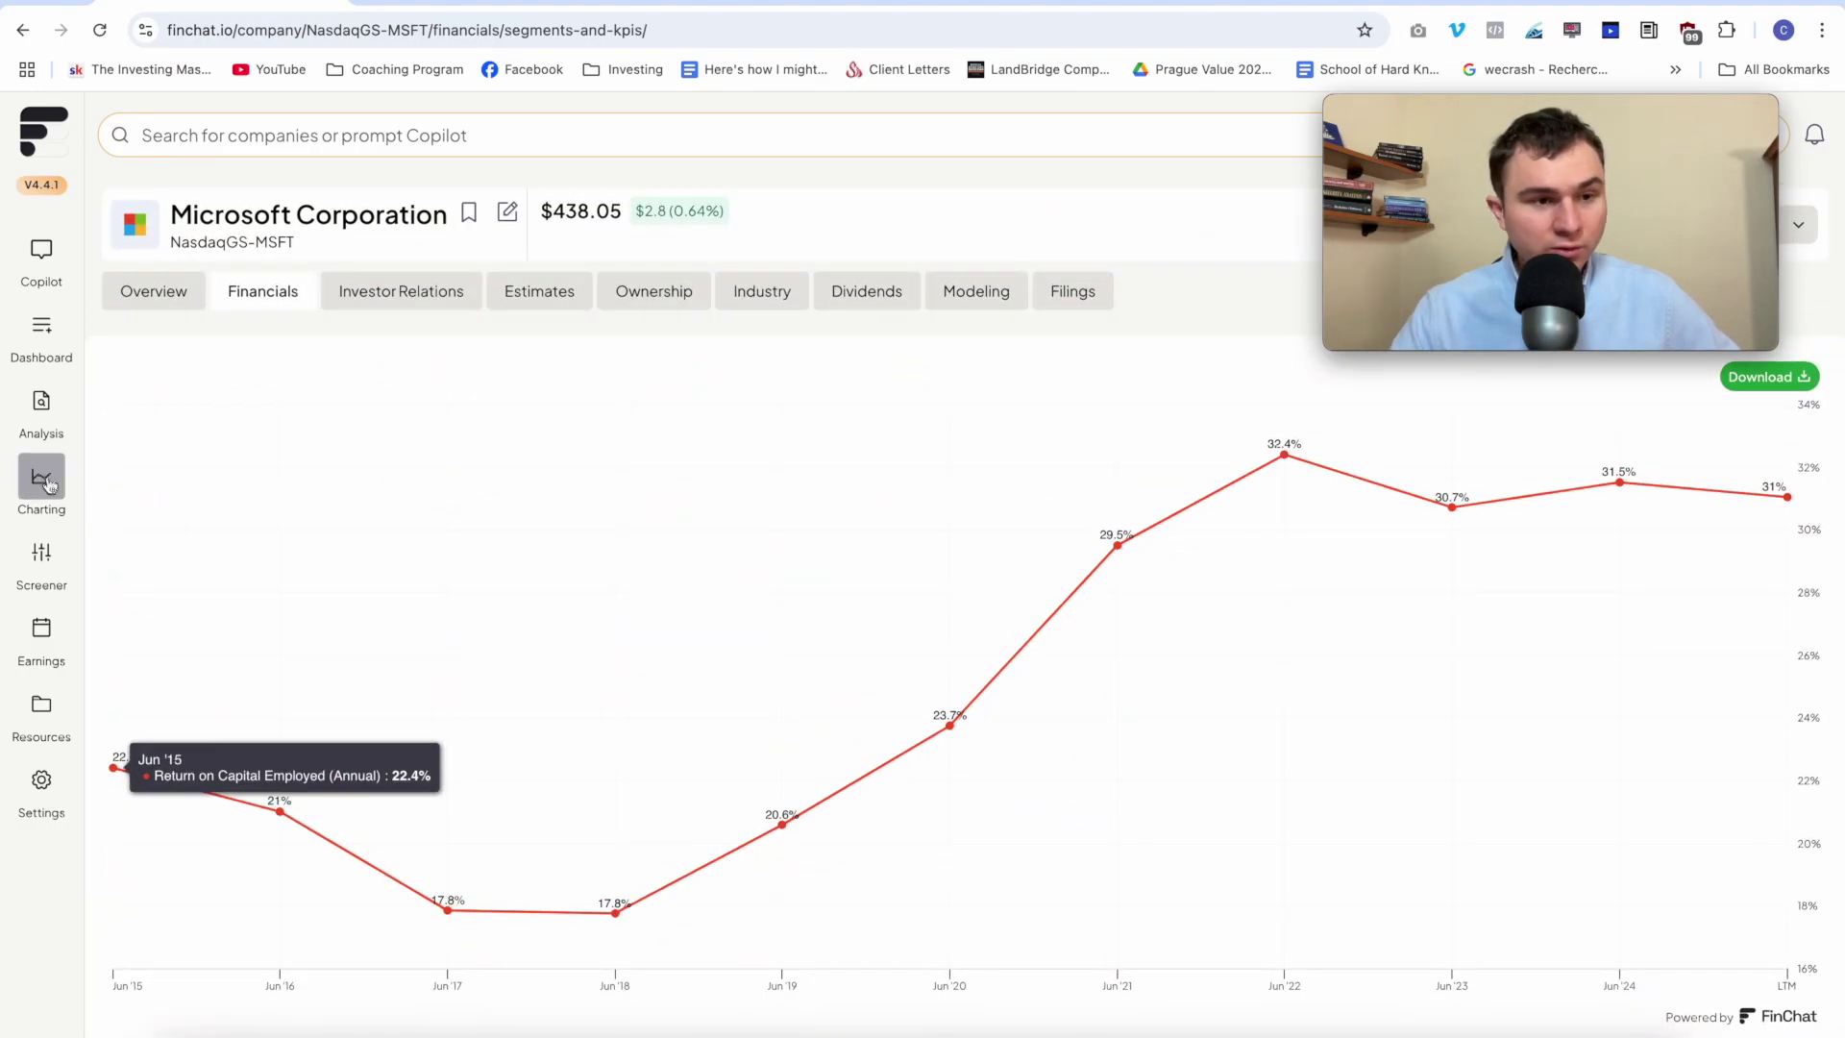
click(46, 481)
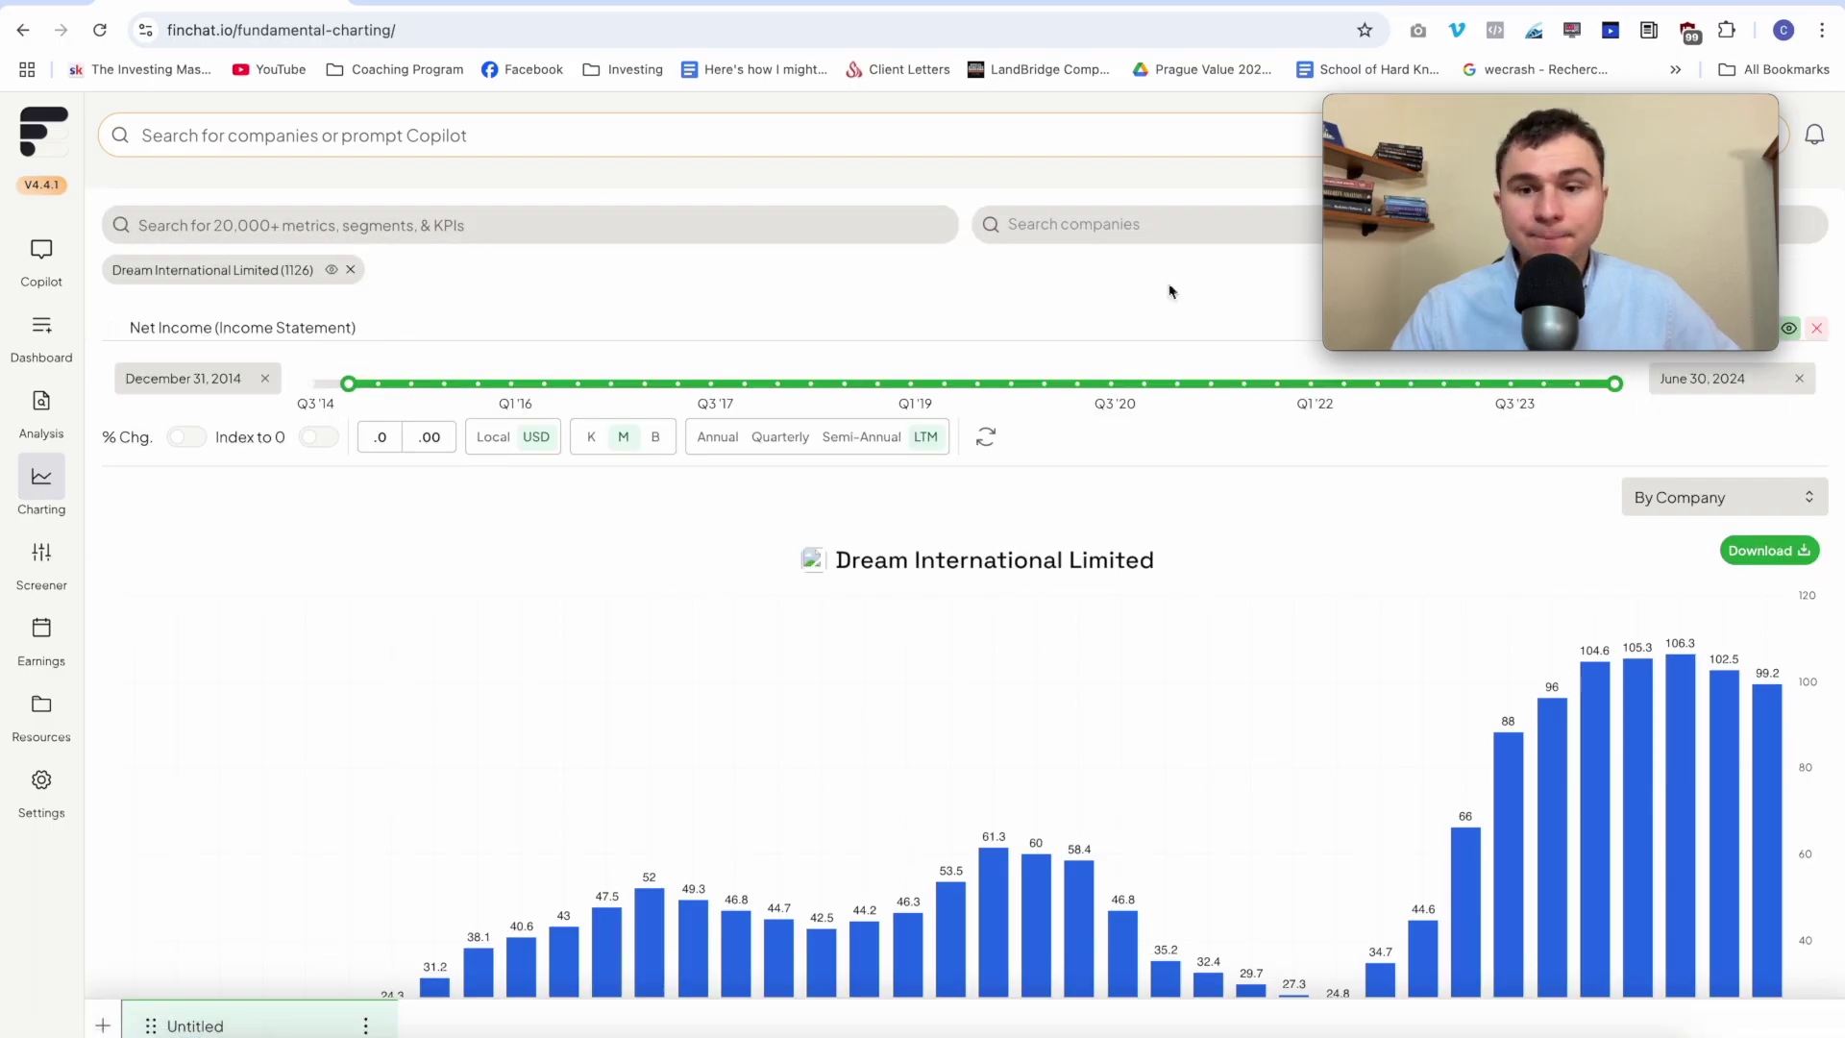
click(352, 271)
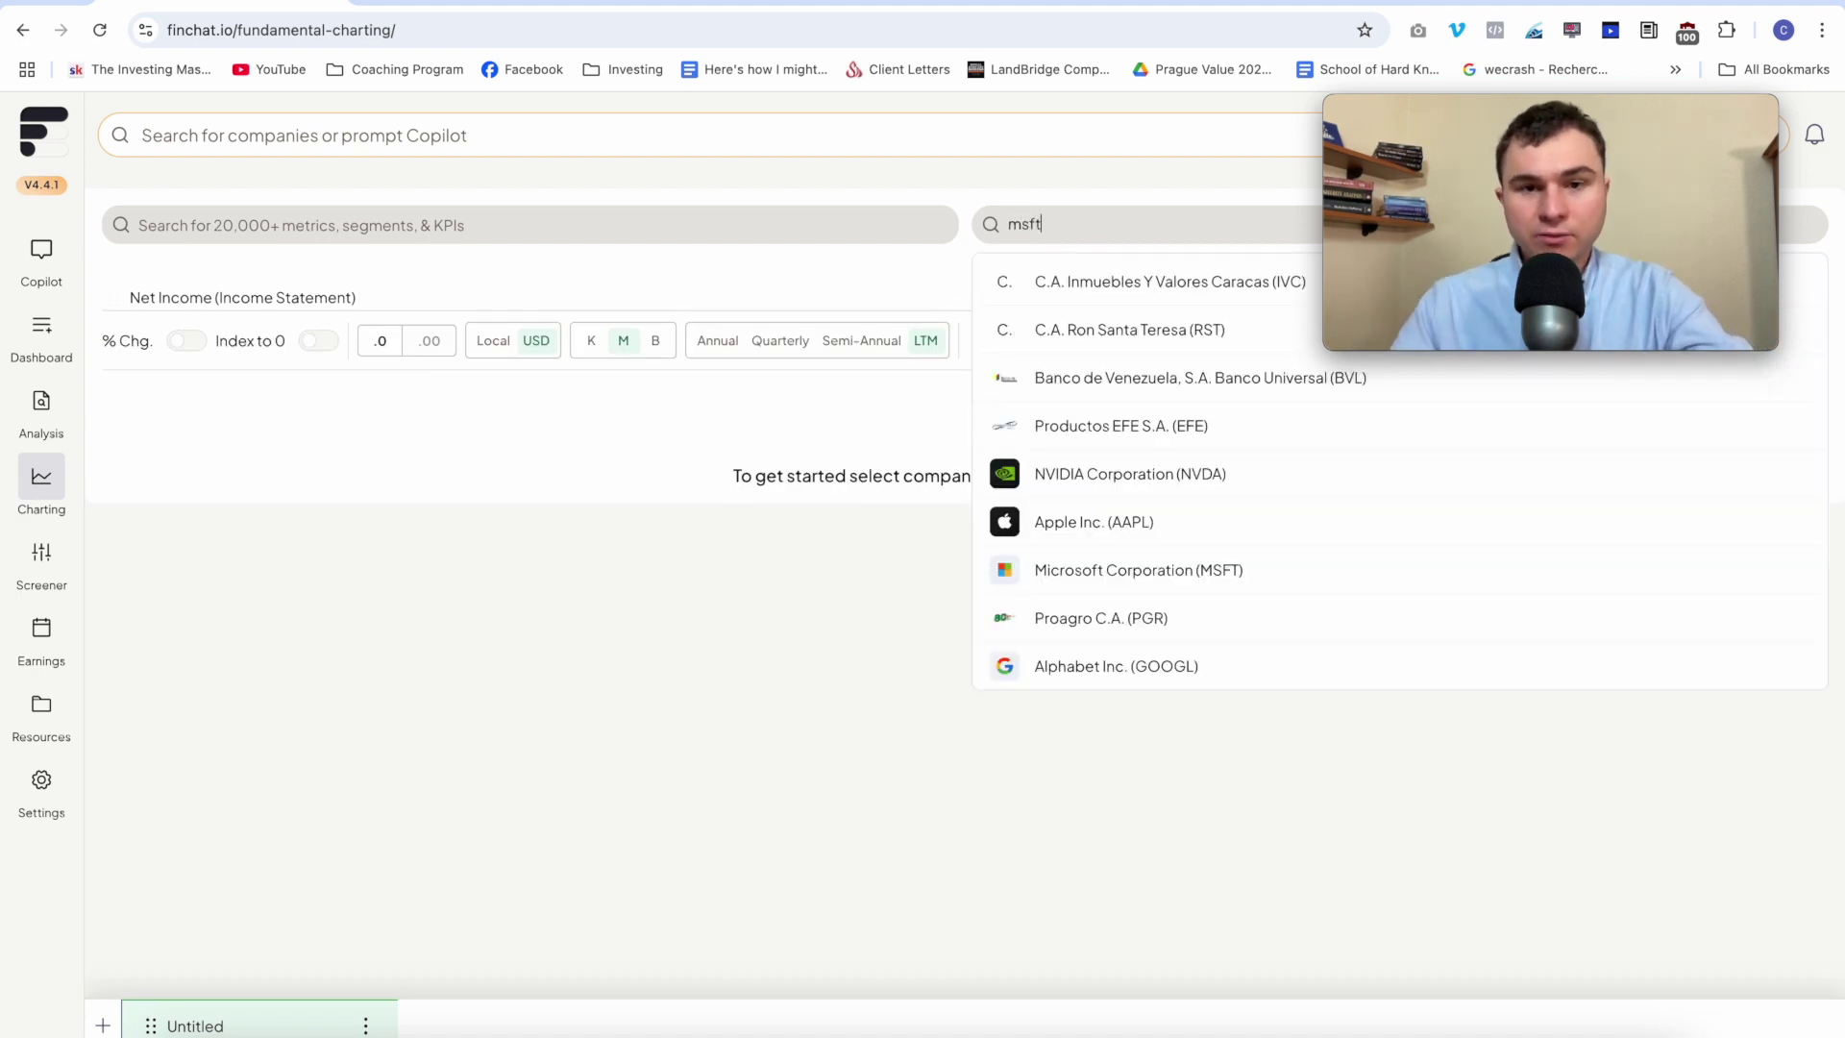
click(1093, 291)
click(611, 227)
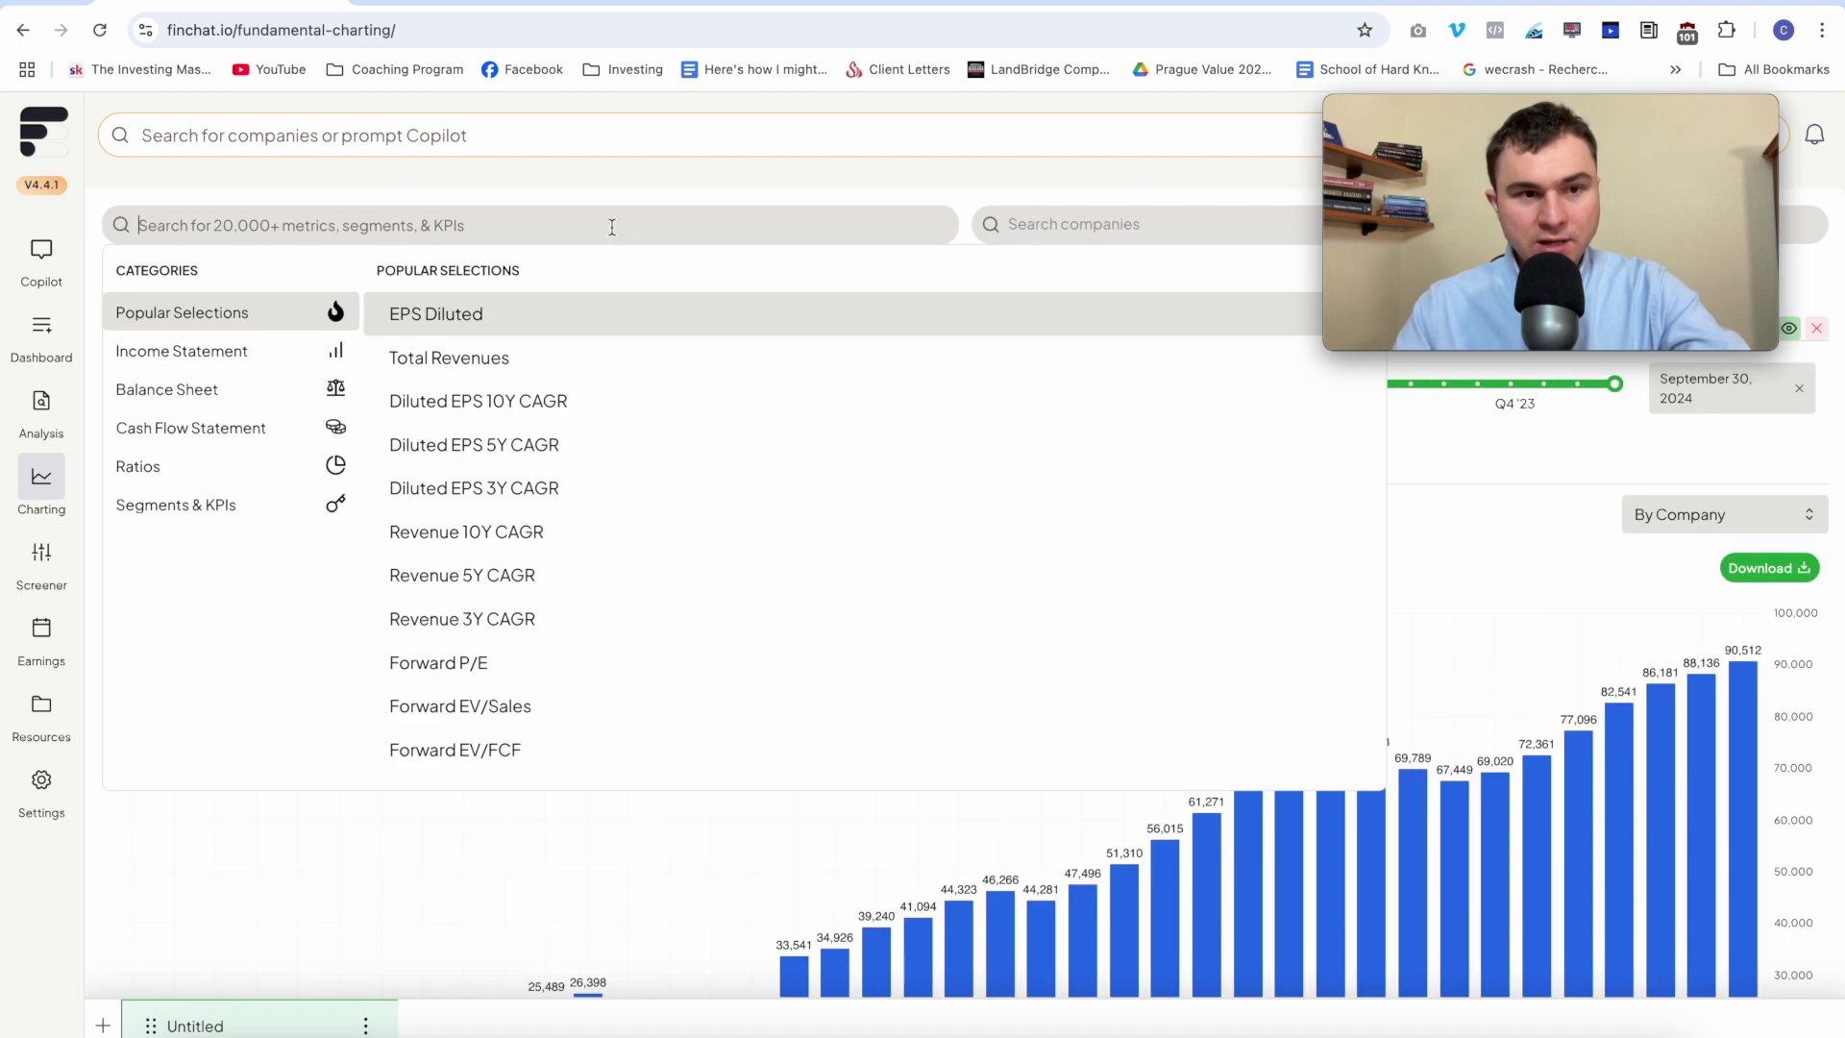
click(625, 192)
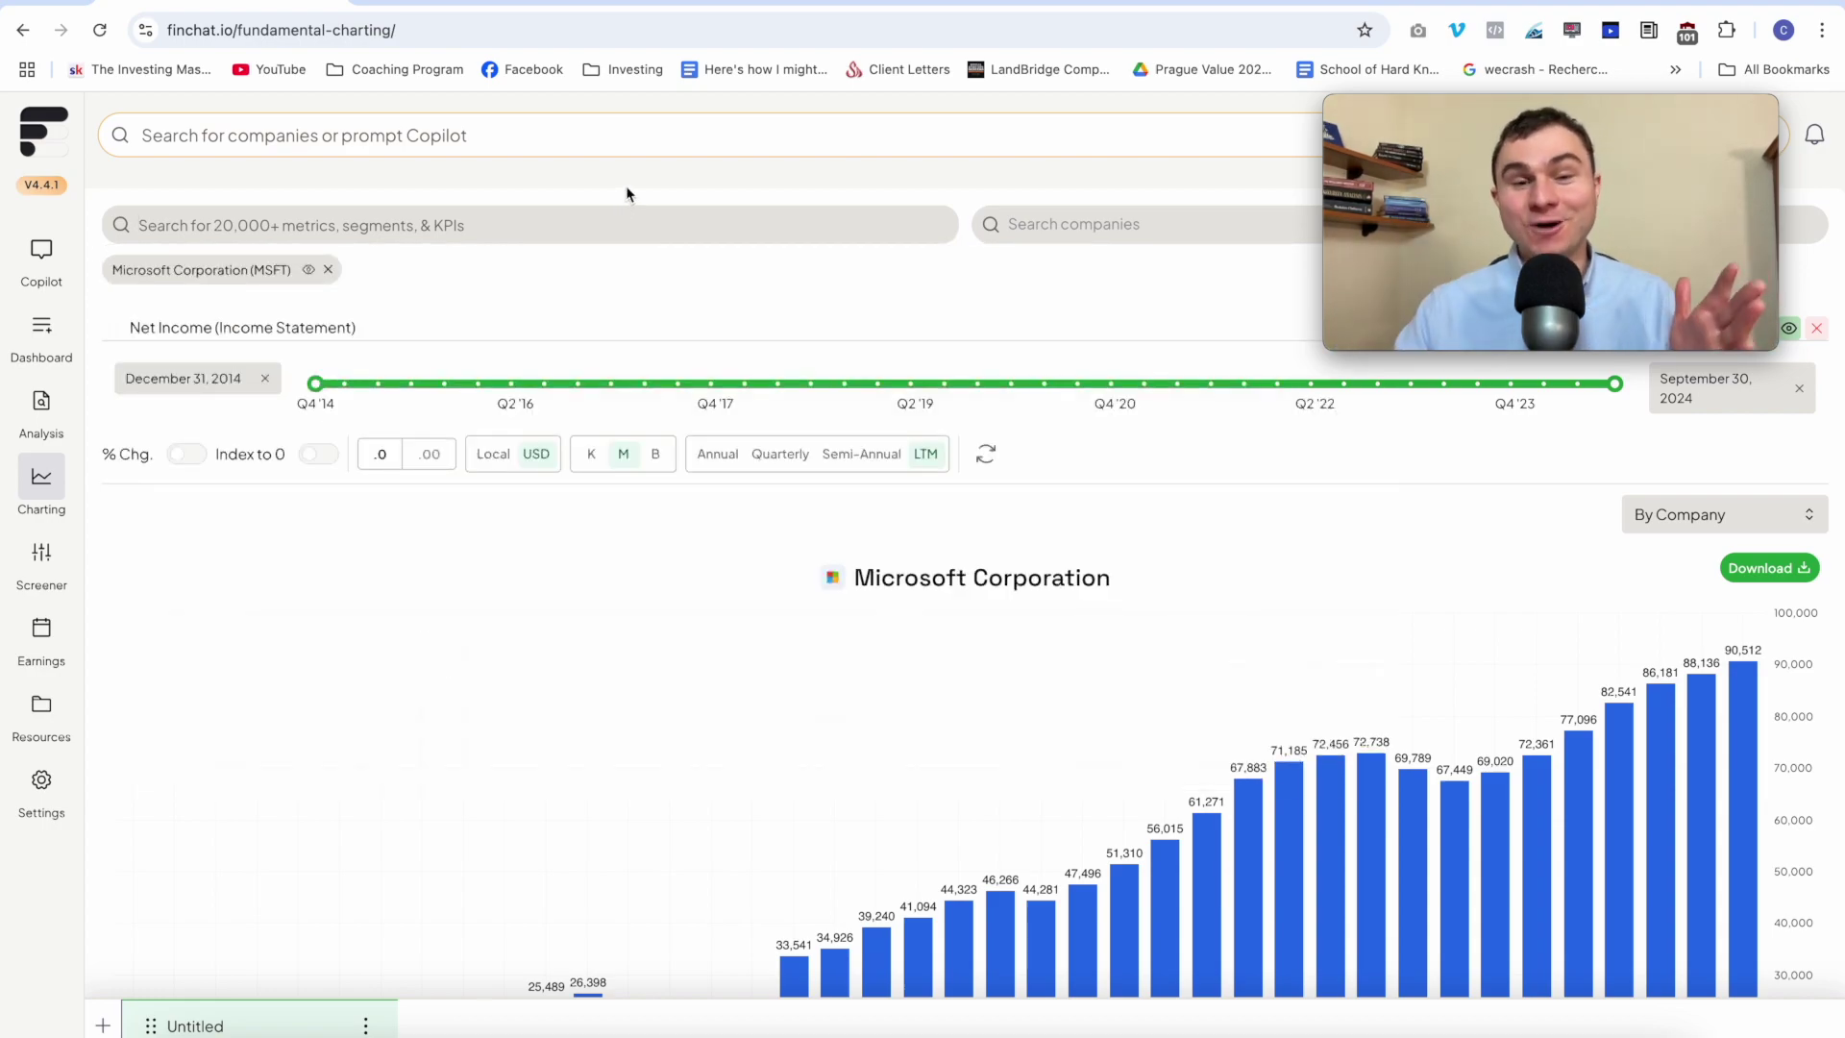
click(437, 226)
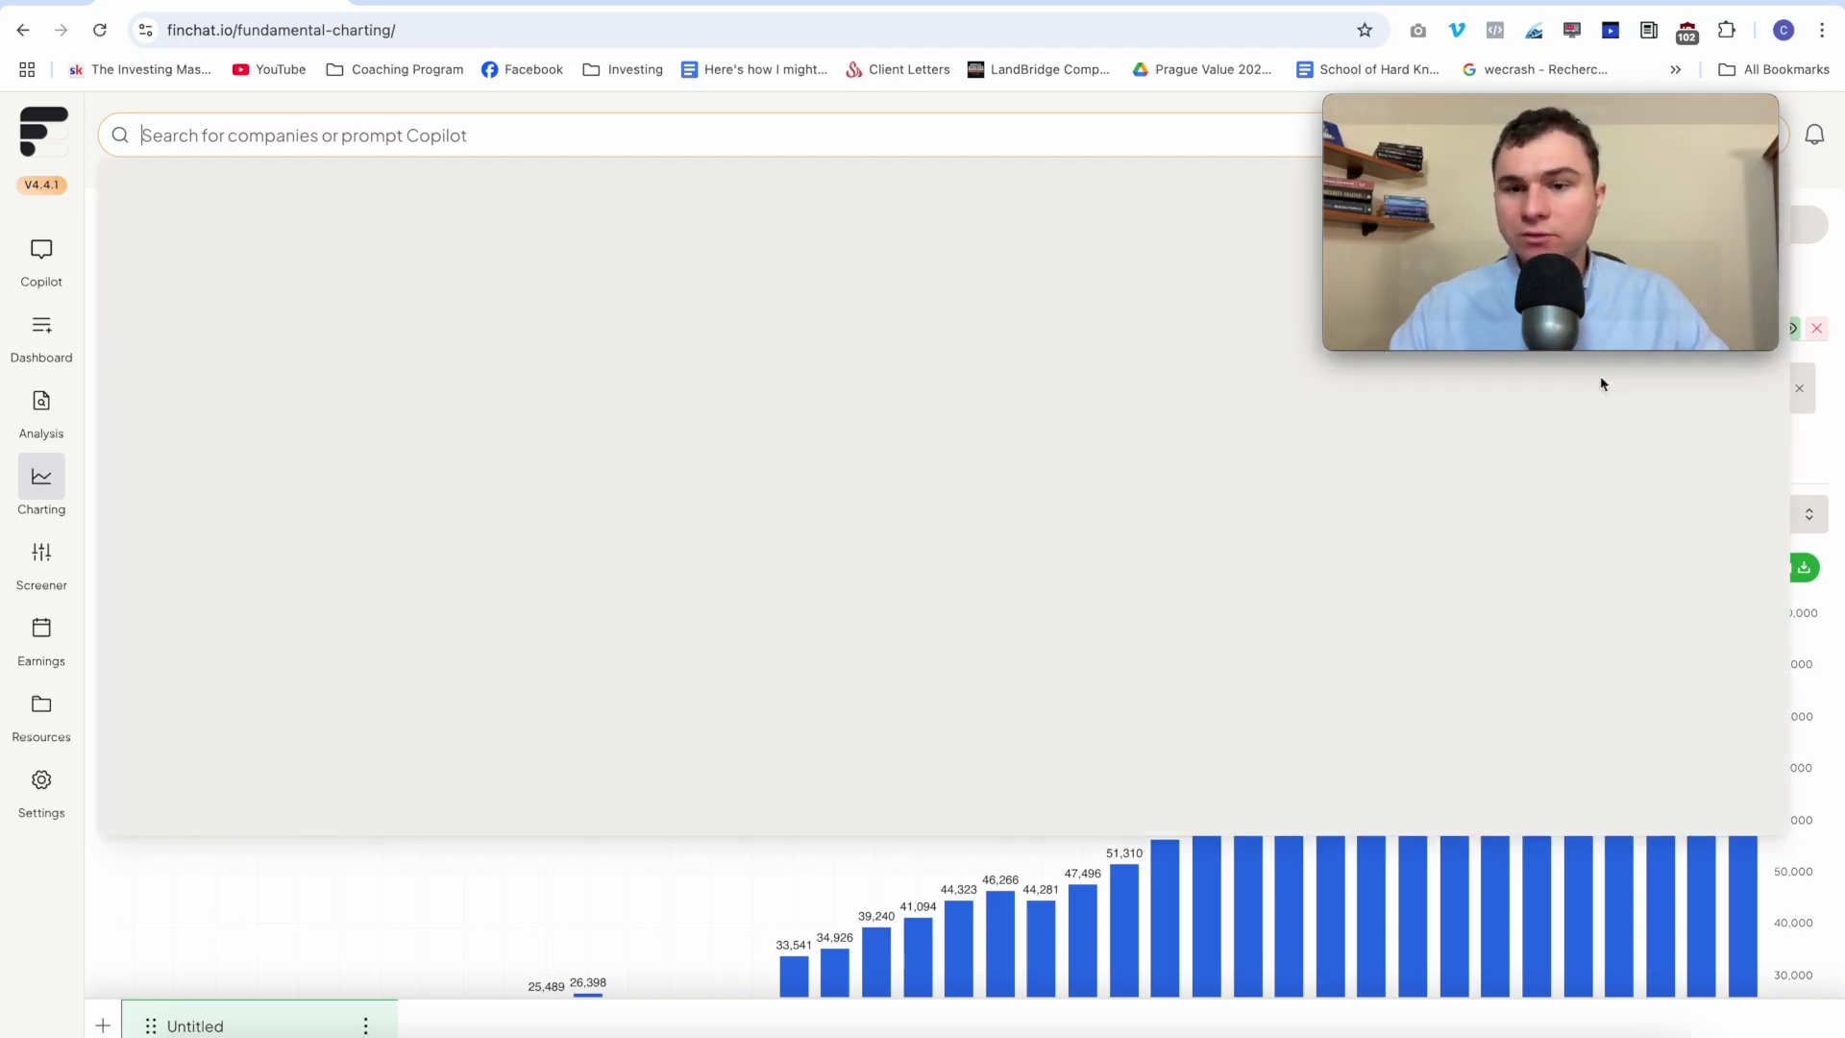
click(1600, 376)
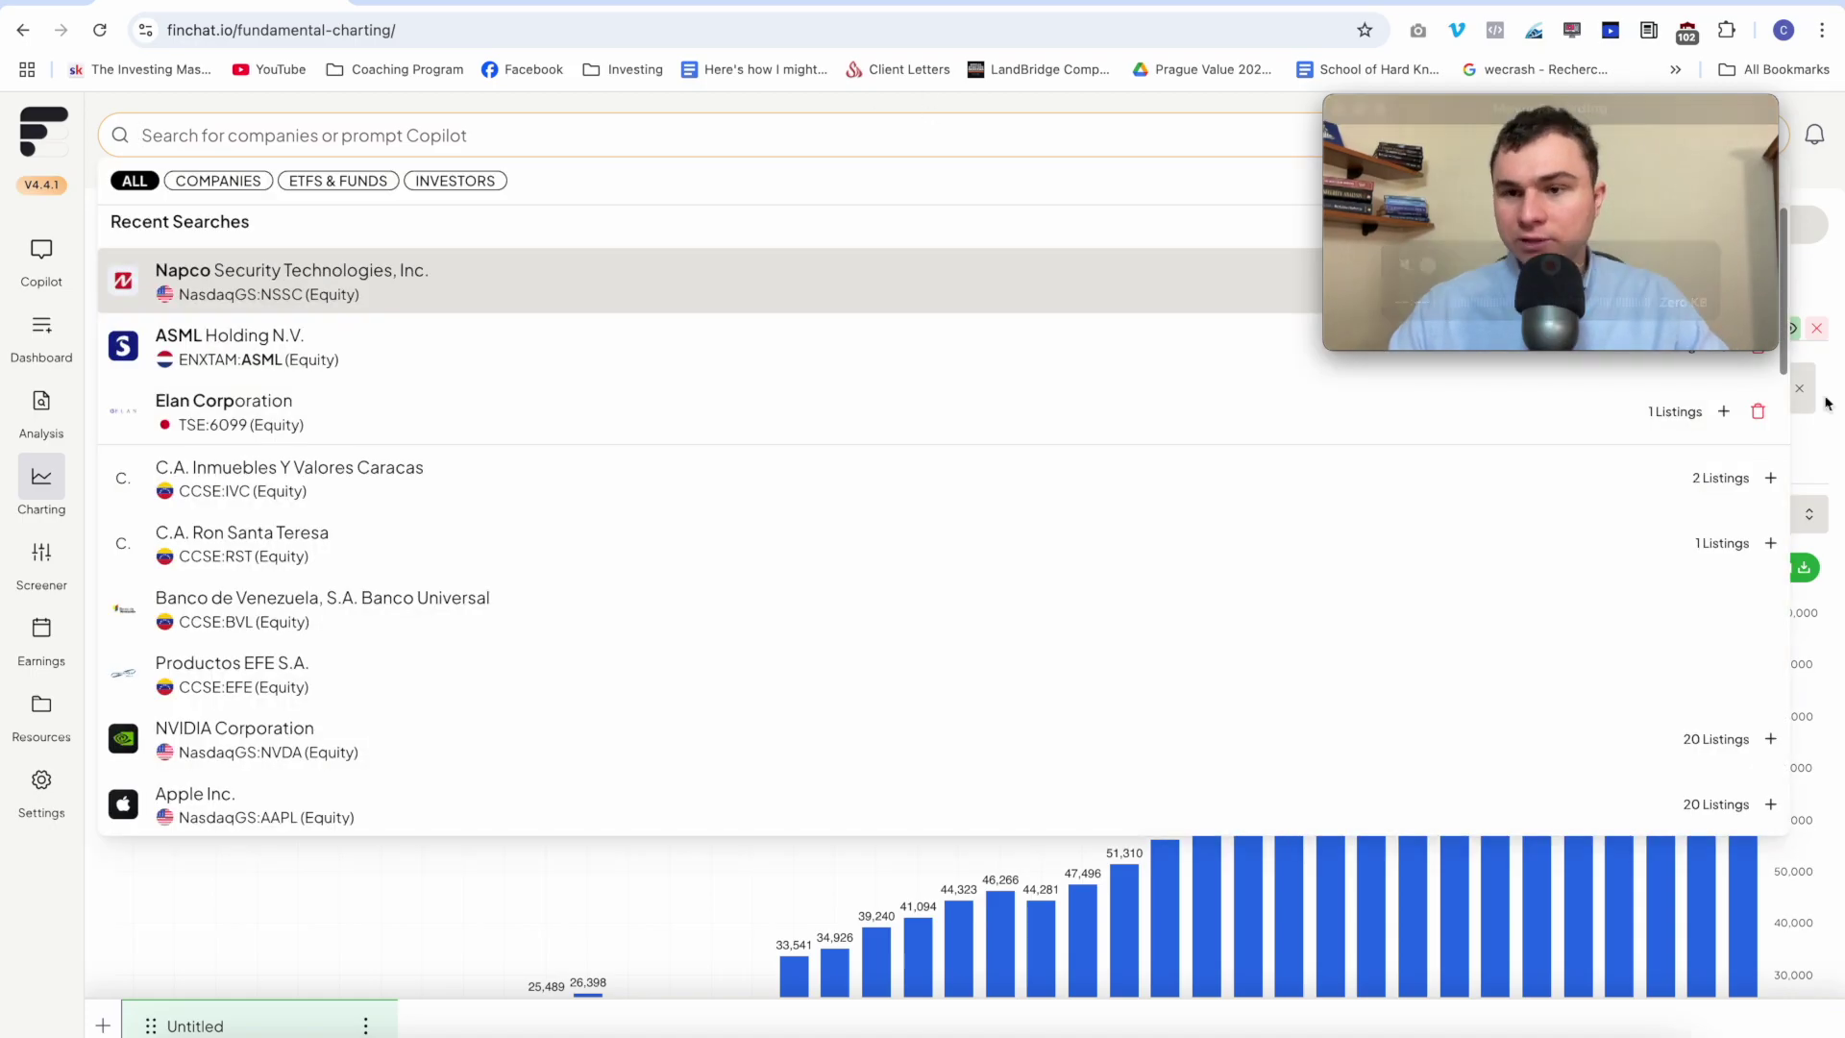
- Replace the Net Income metric with Stock-Based Compensation from the cash flow statement's operating activities and view its chart
click(1816, 327)
click(676, 225)
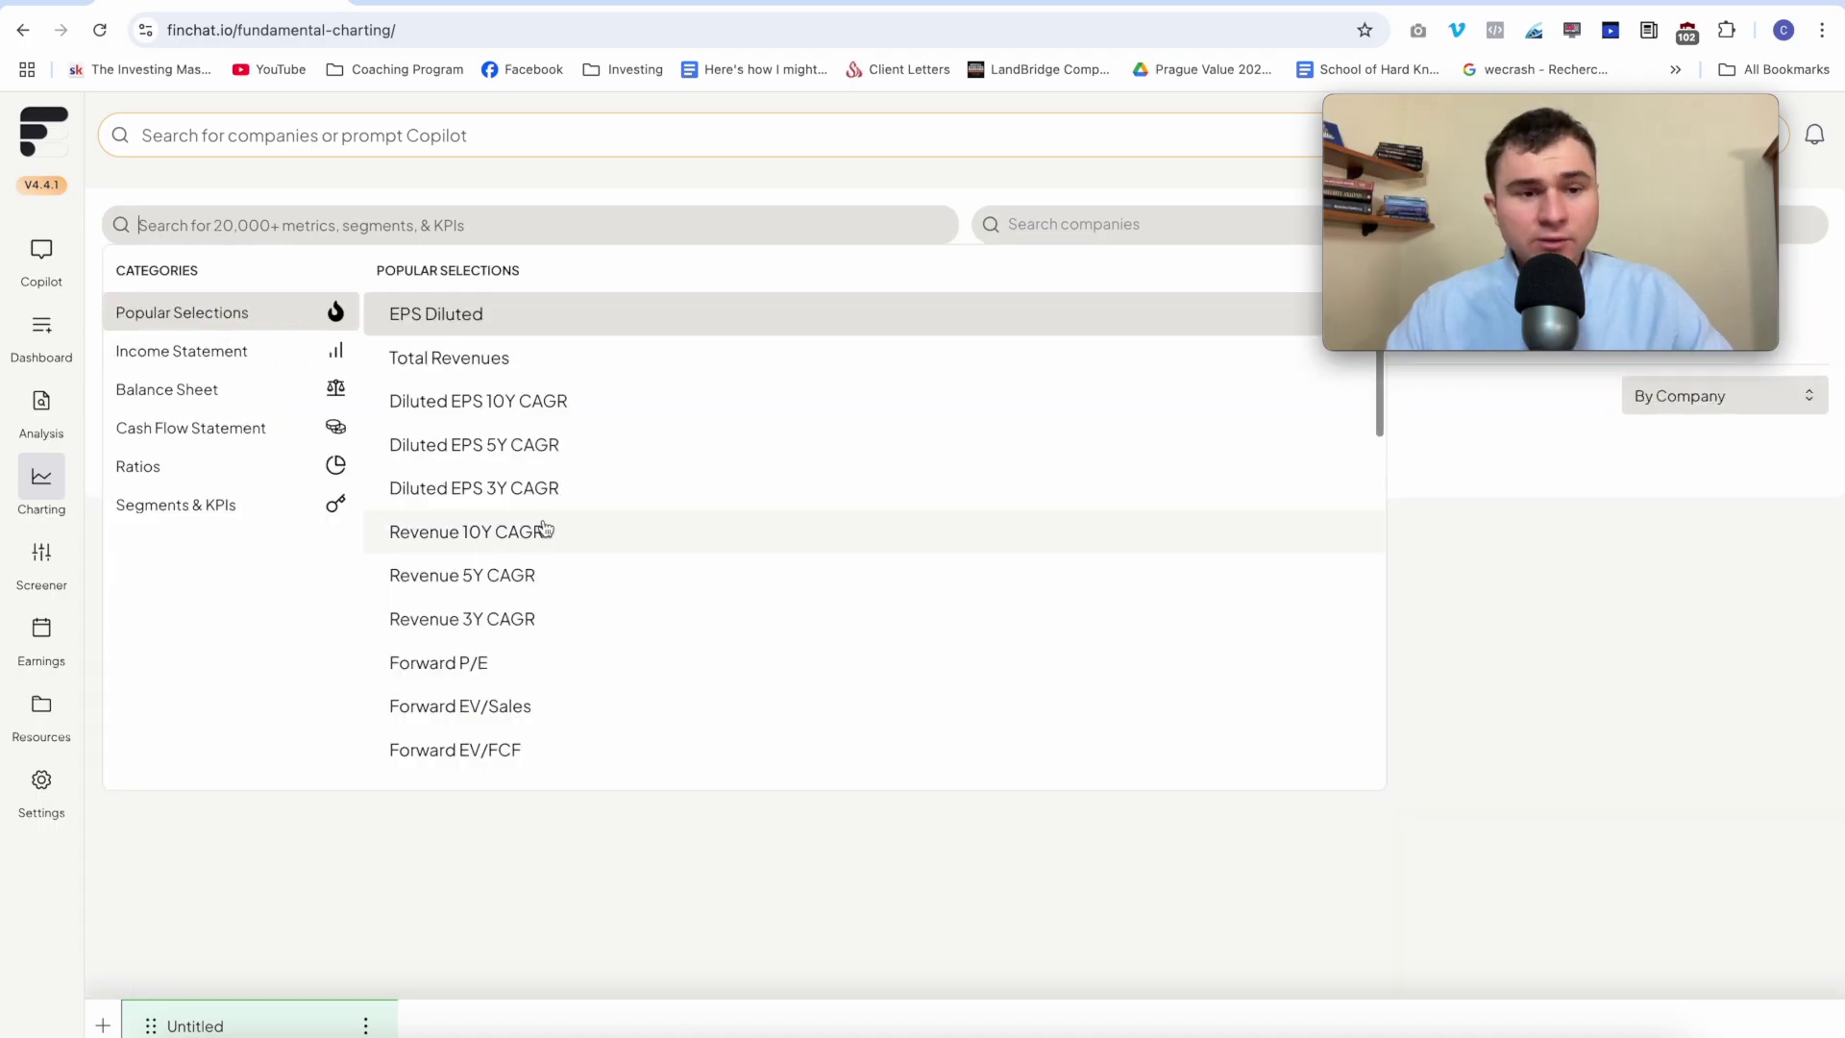
click(256, 369)
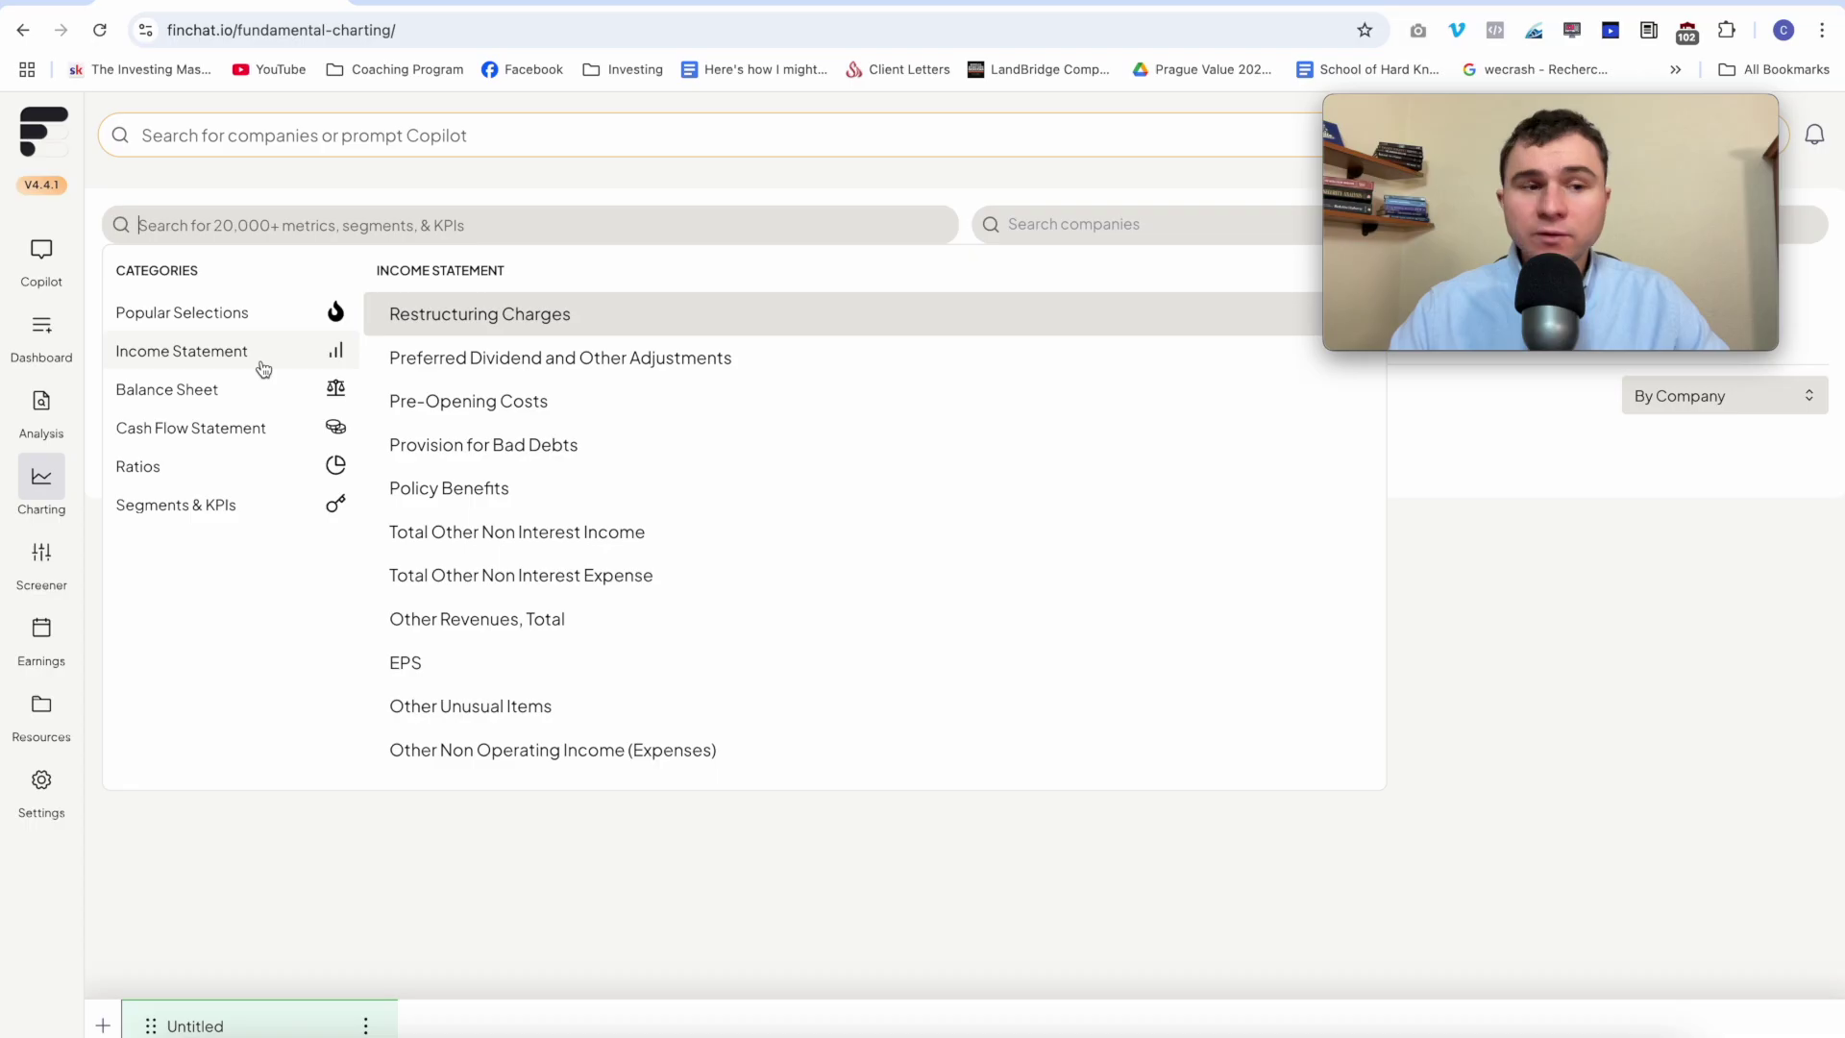
click(250, 392)
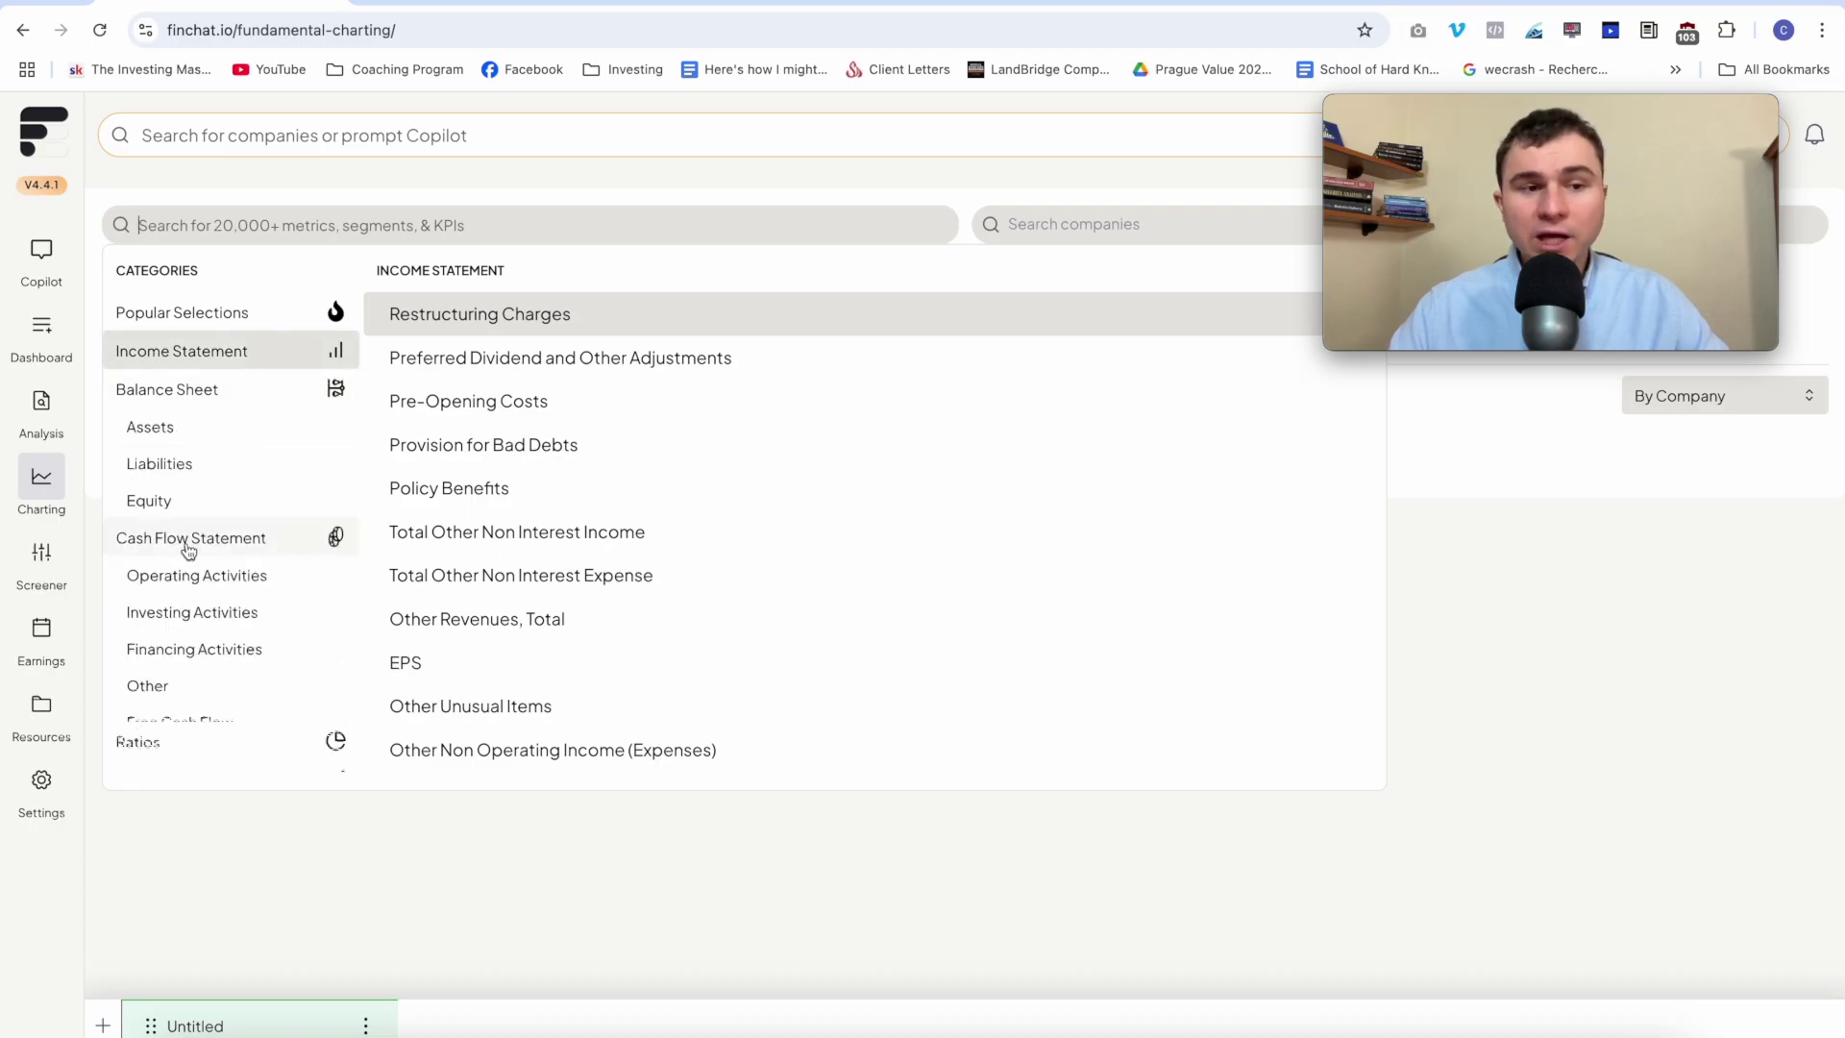
click(200, 583)
scroll(442, 588, down, 1)
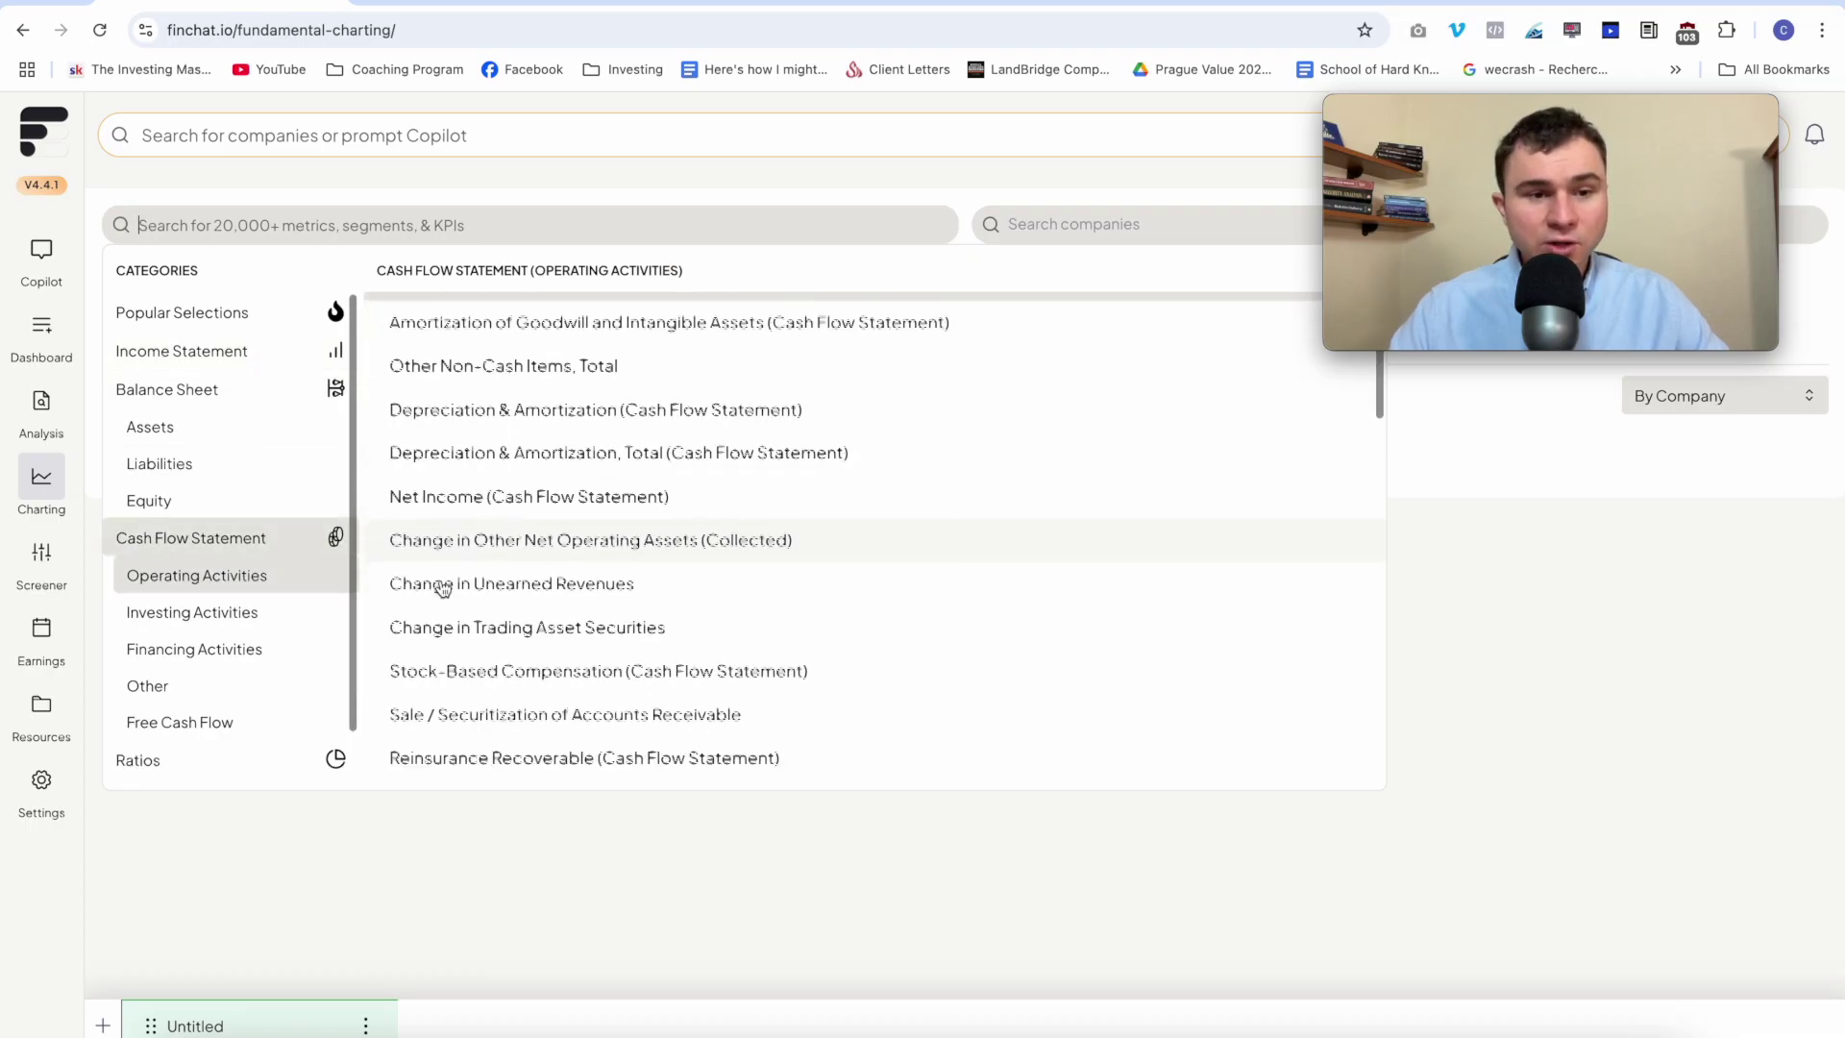
scroll(442, 588, down, 1)
scroll(475, 526, down, 3)
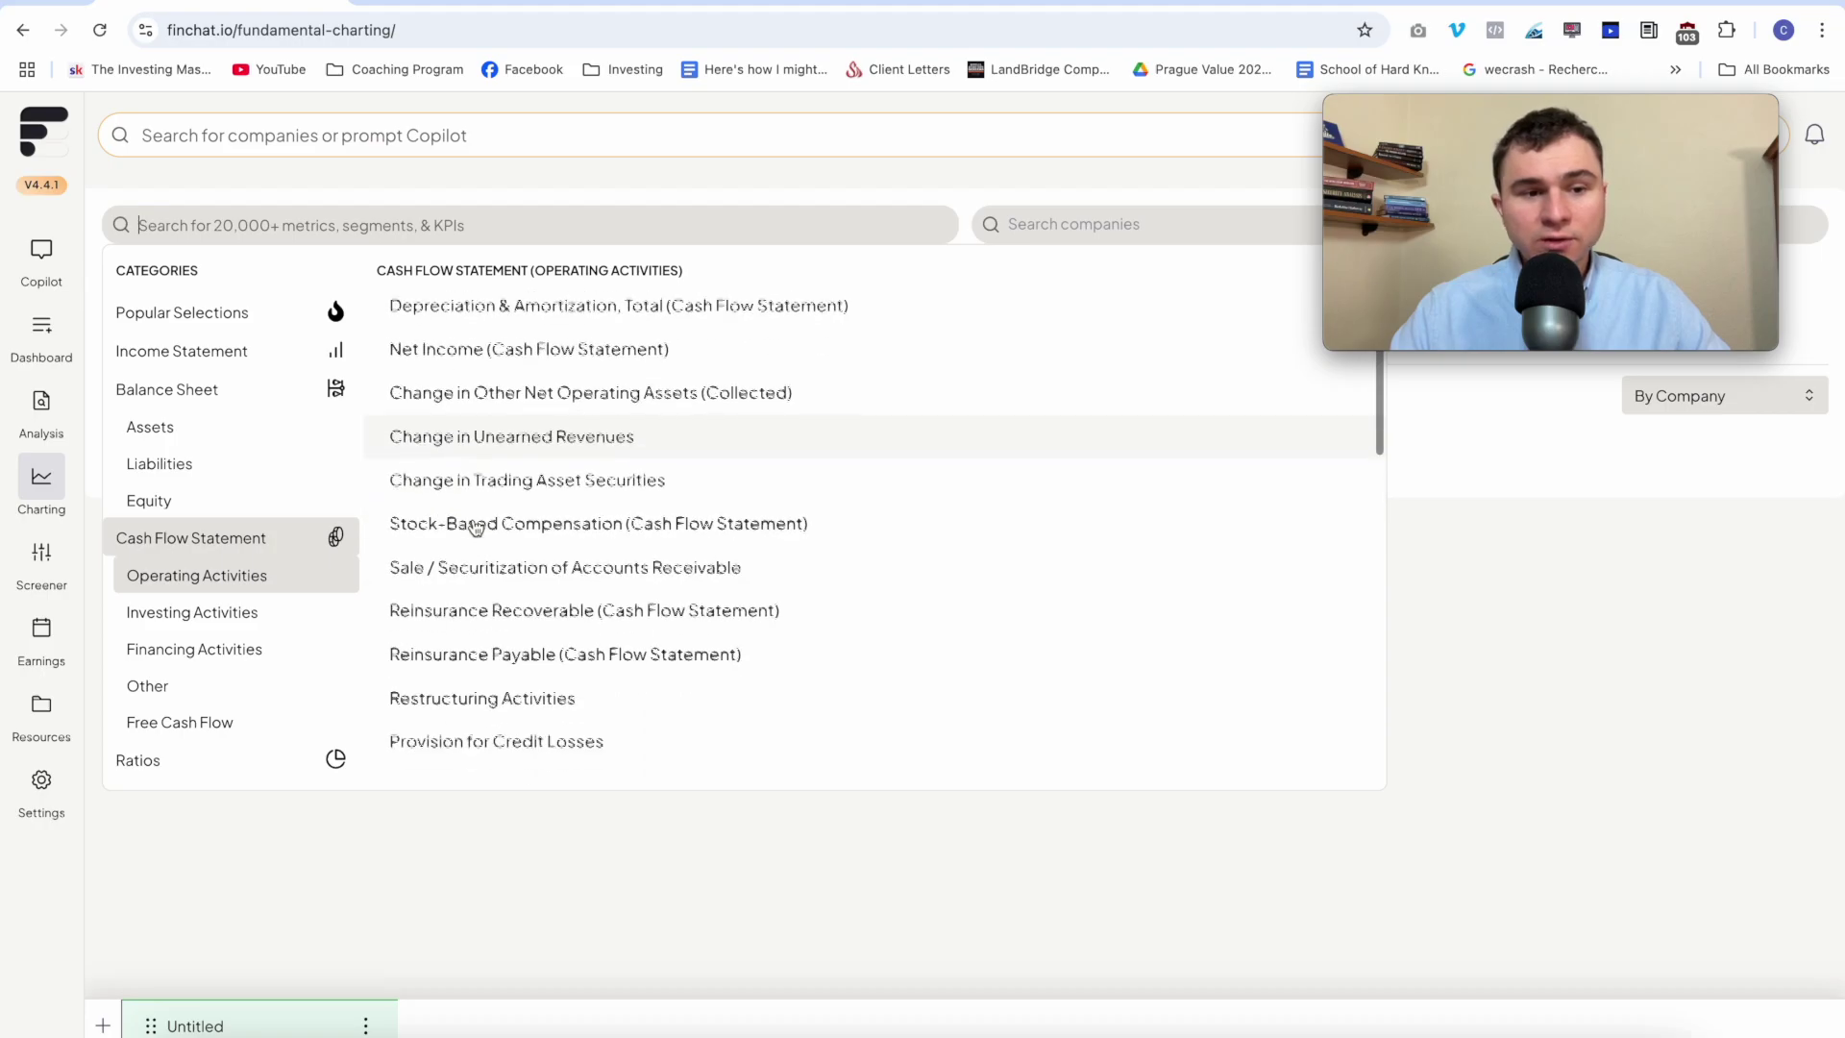
click(561, 437)
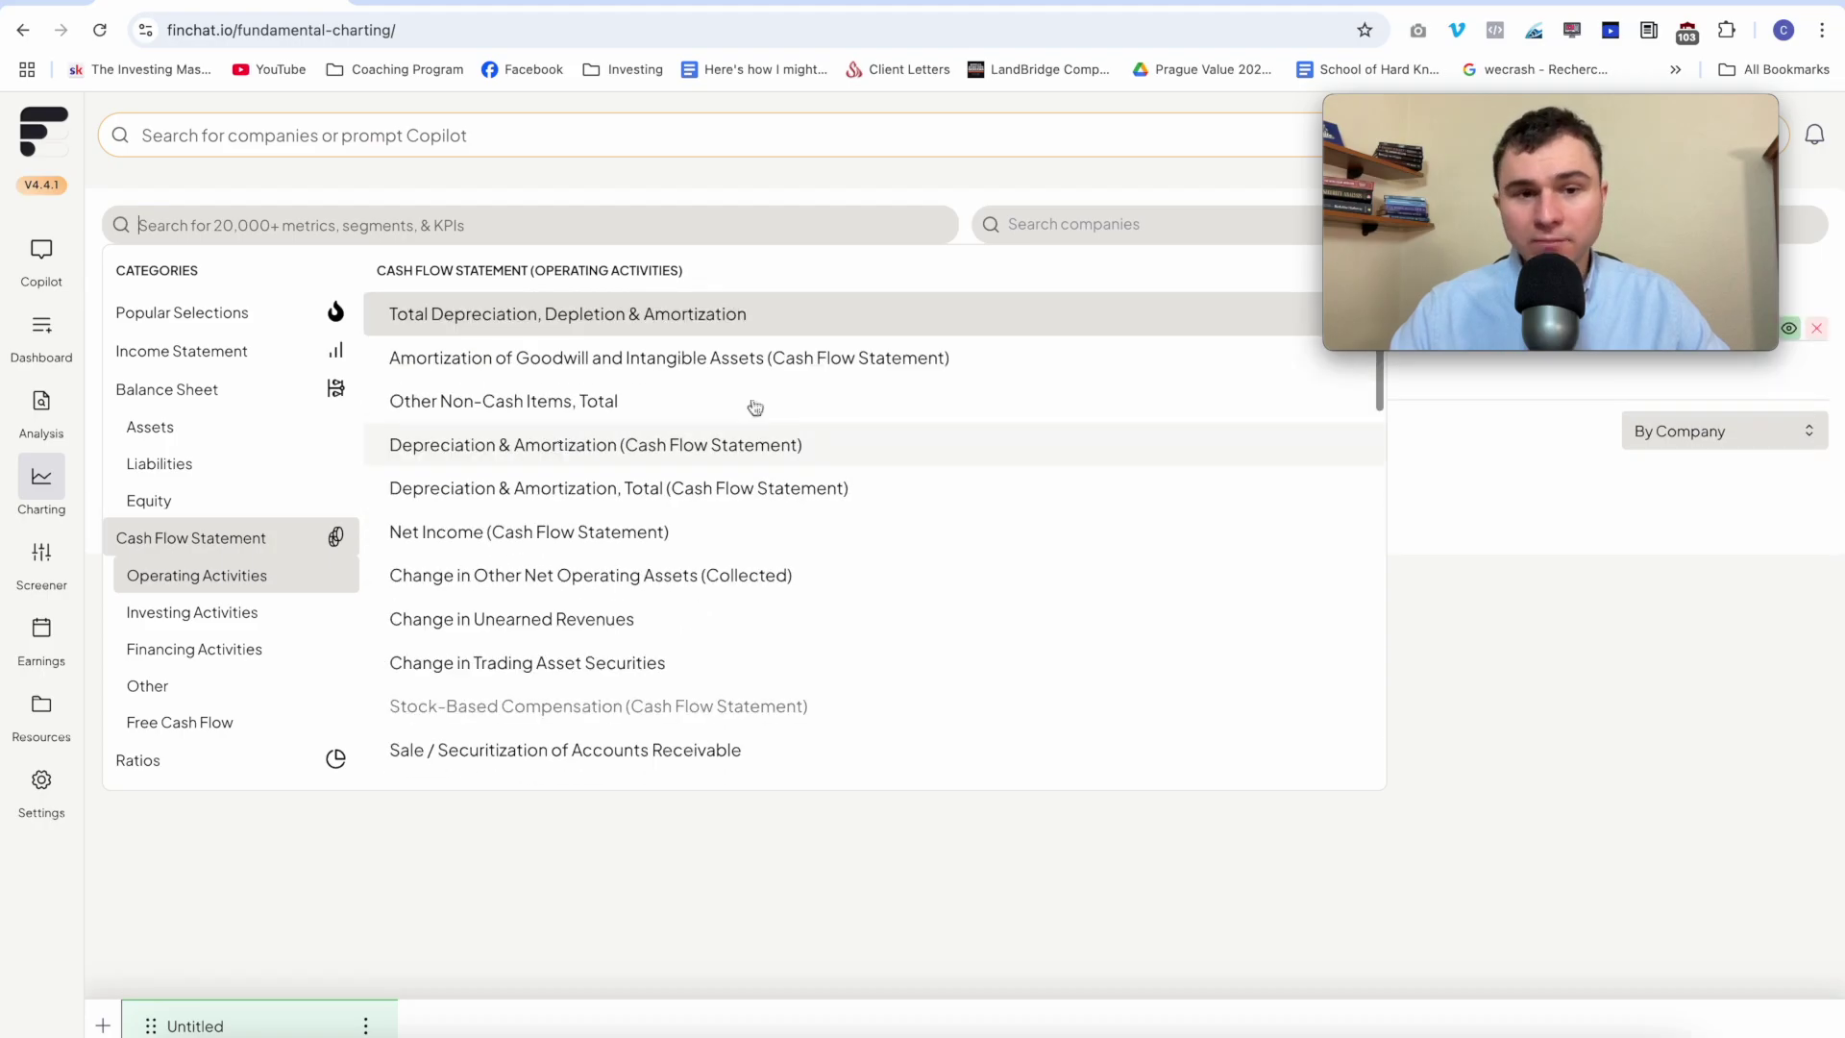
scroll(1479, 596, down, 3)
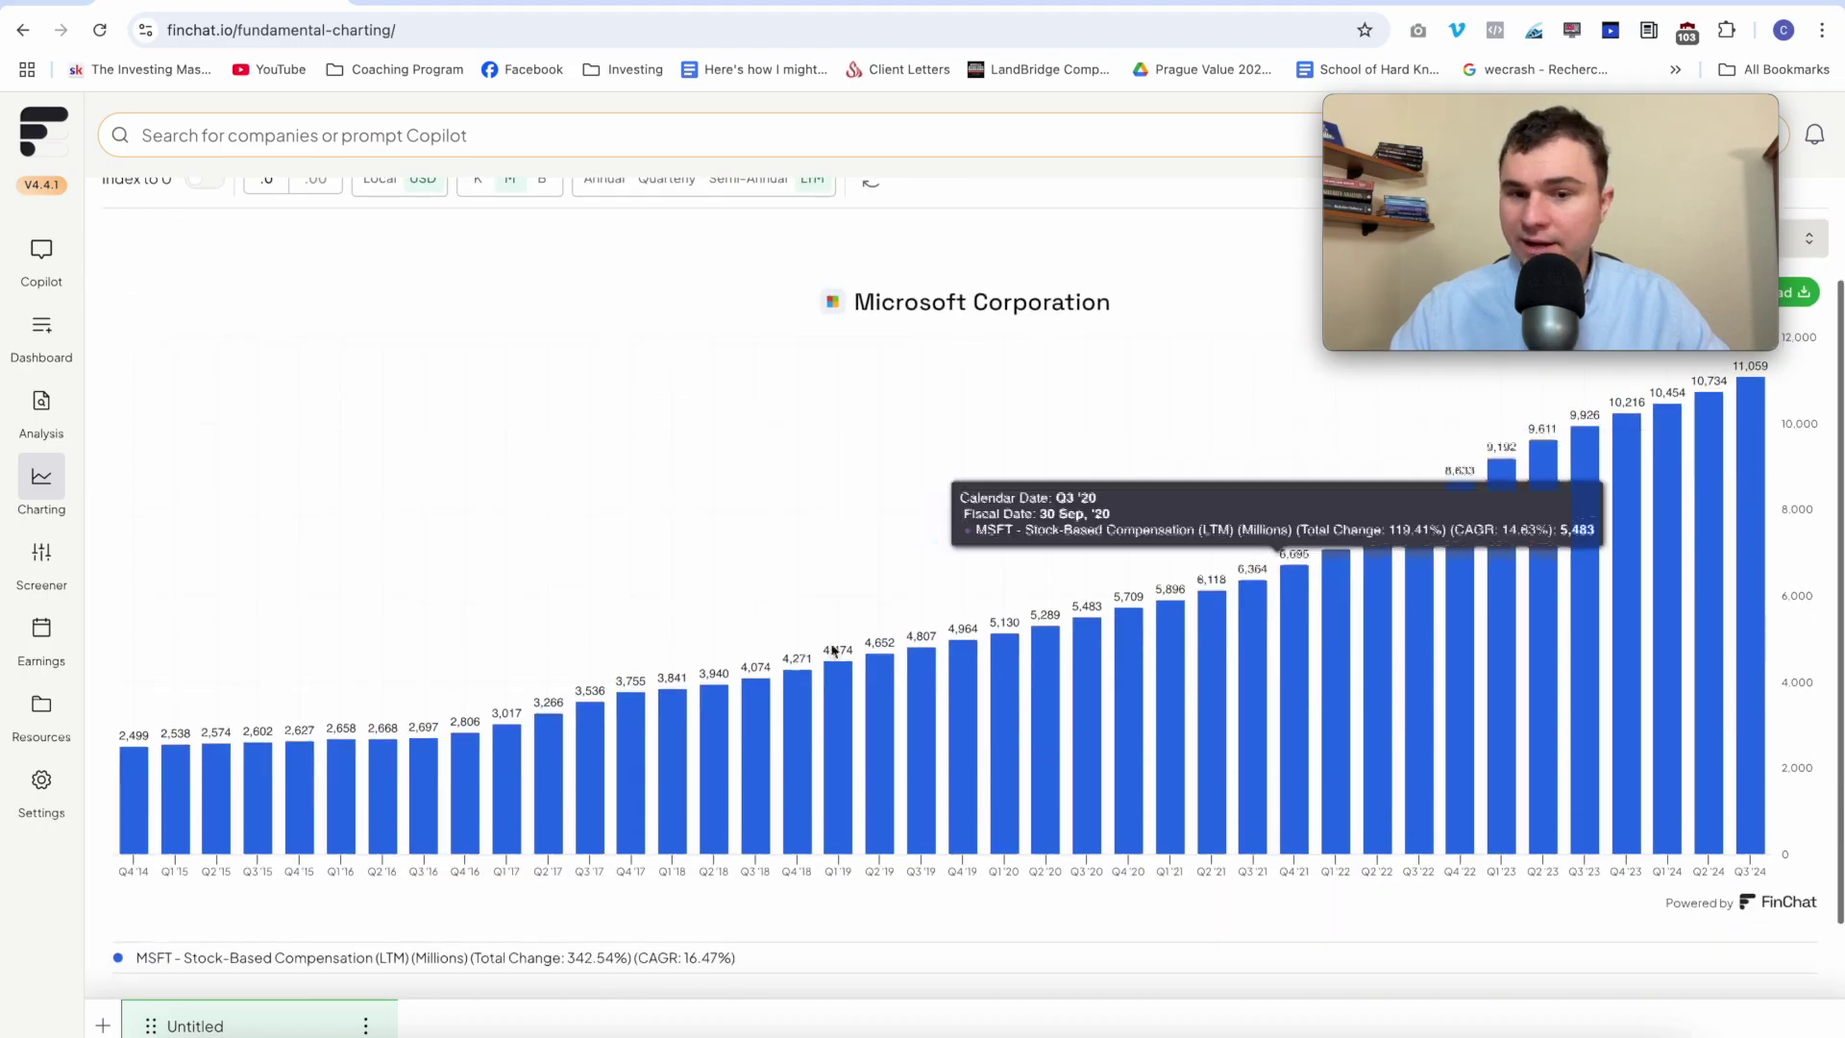
scroll(341, 738, down, 1)
scroll(339, 735, up, 4)
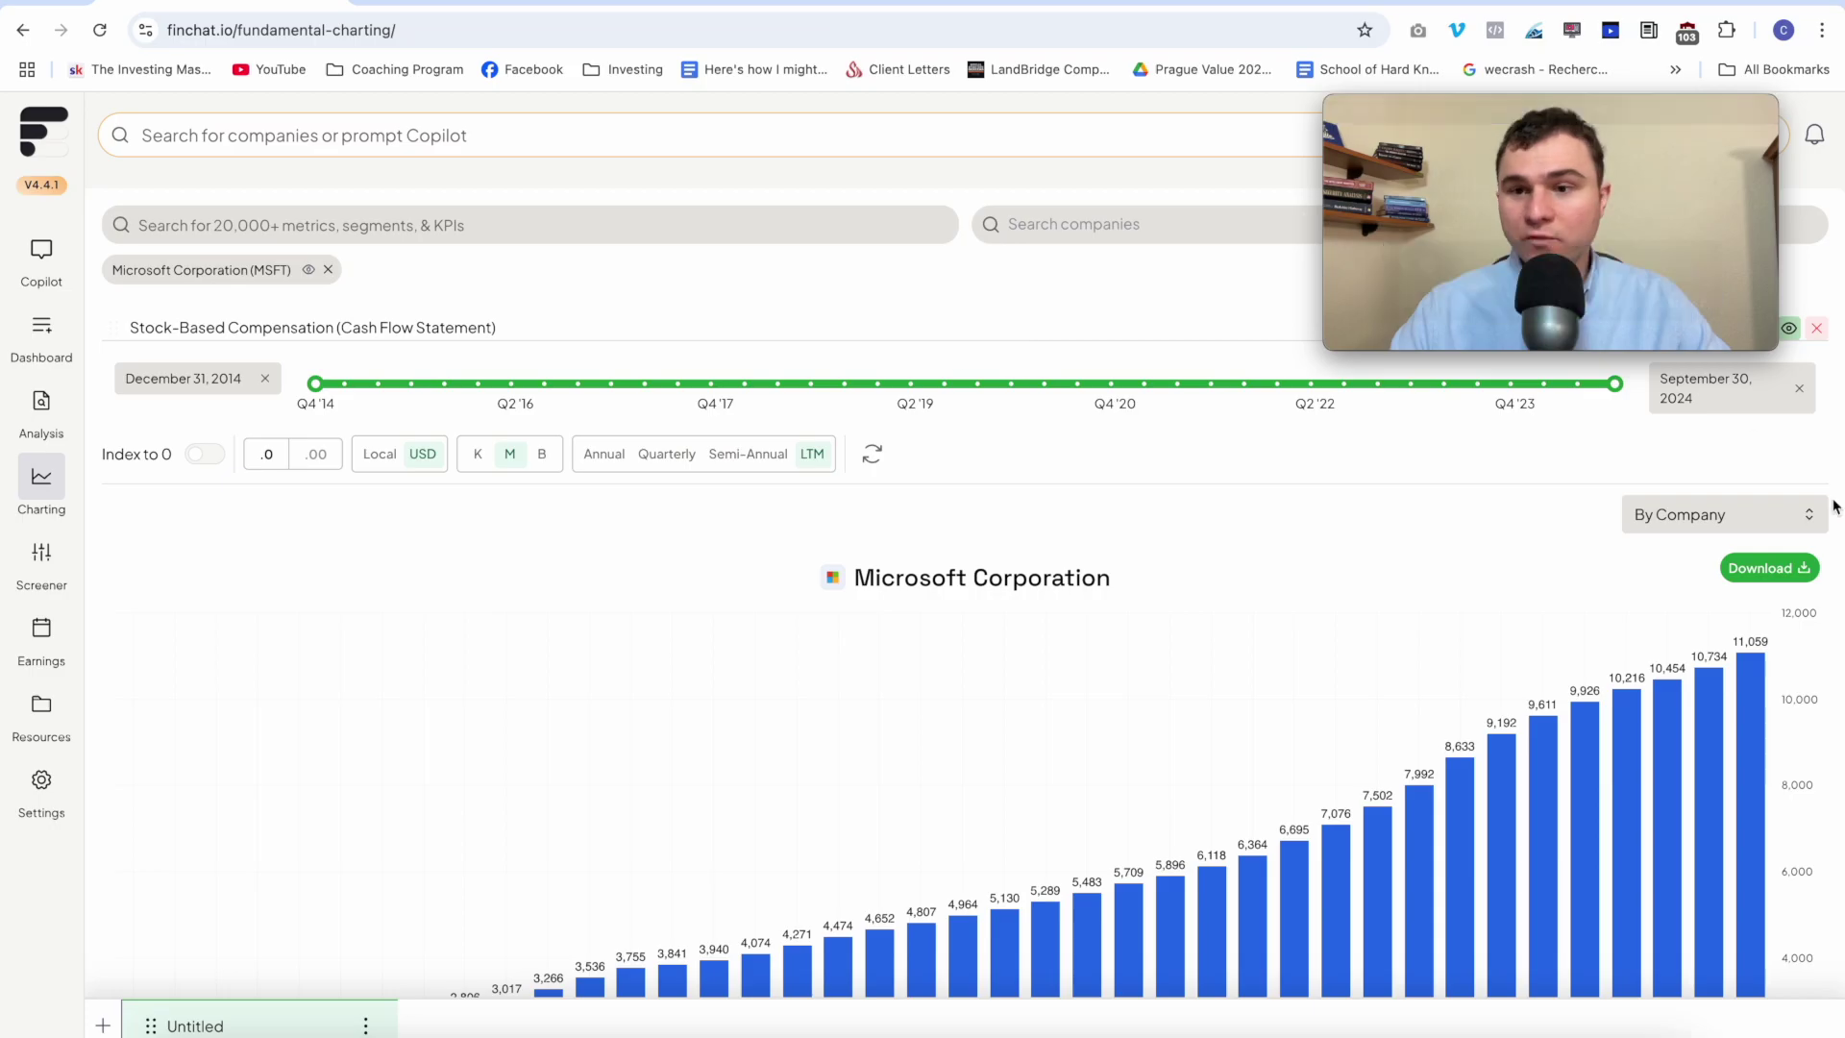
- Remove Stock-Based Compensation from the chart and look through the ratio categories and Microsoft's Segments & KPIs metrics
click(1816, 330)
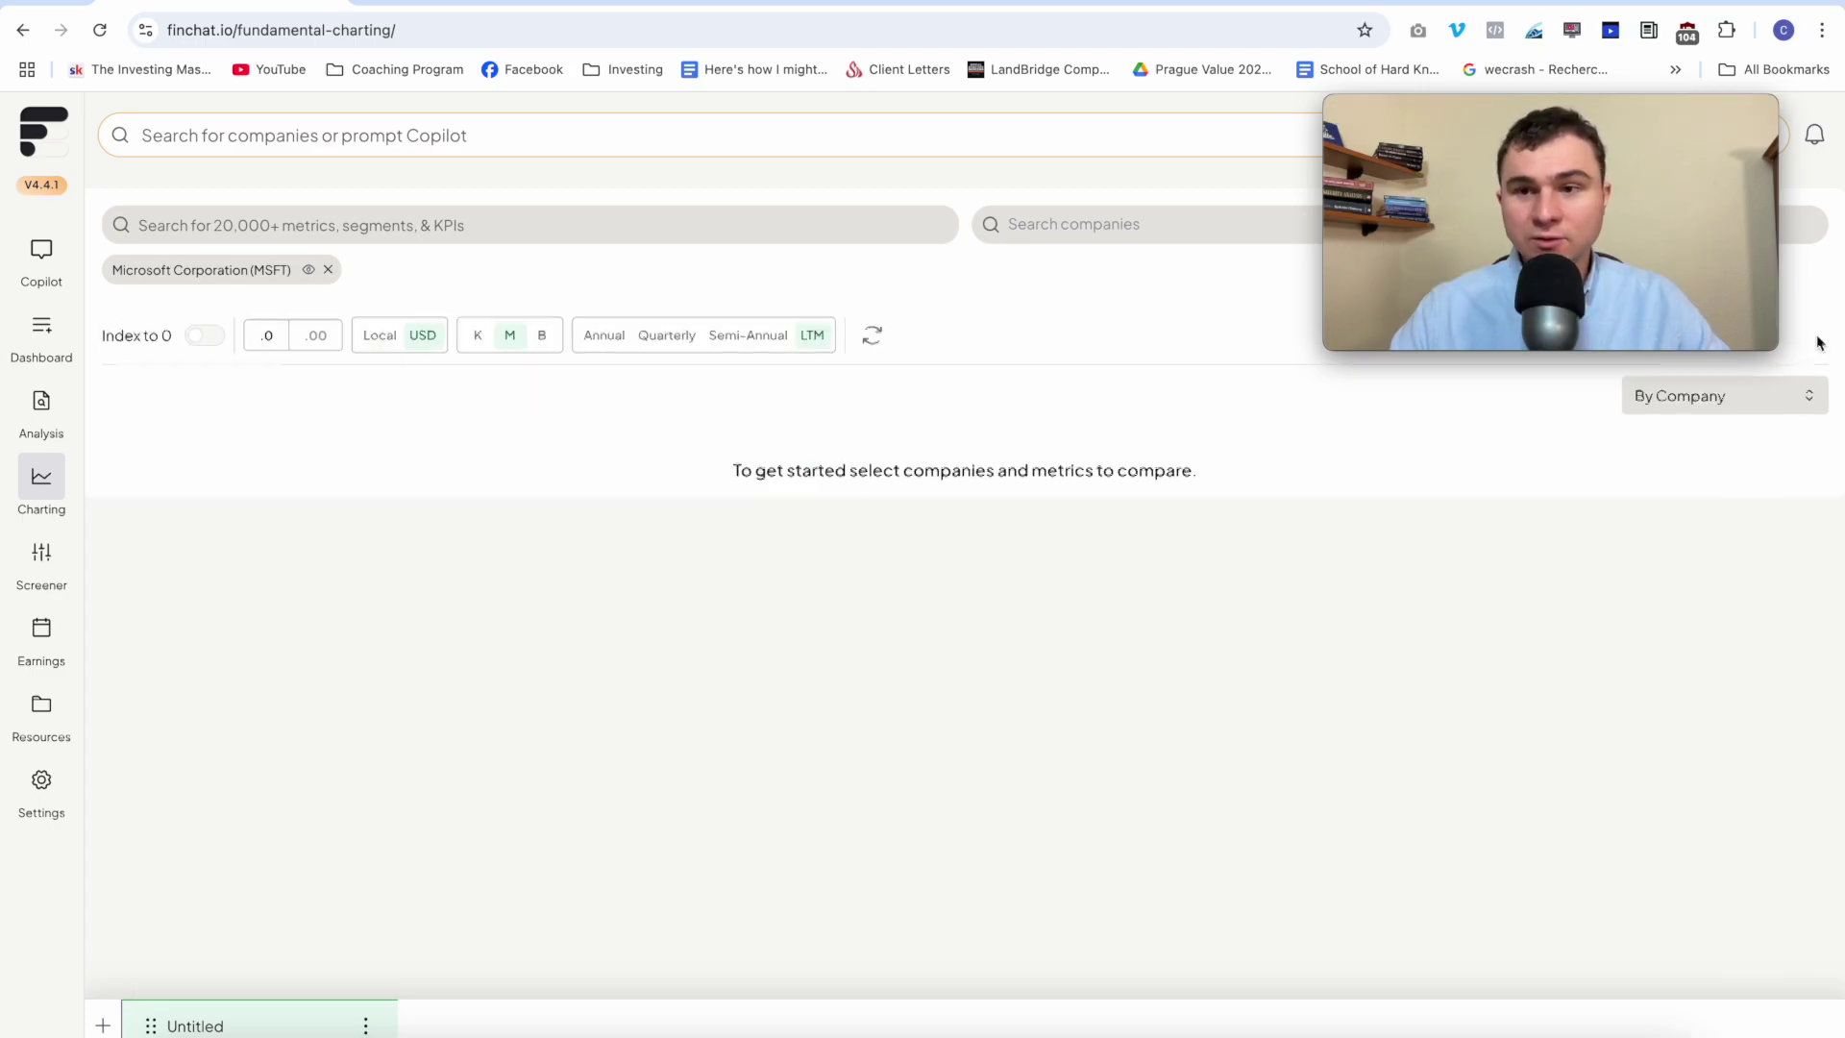
click(594, 225)
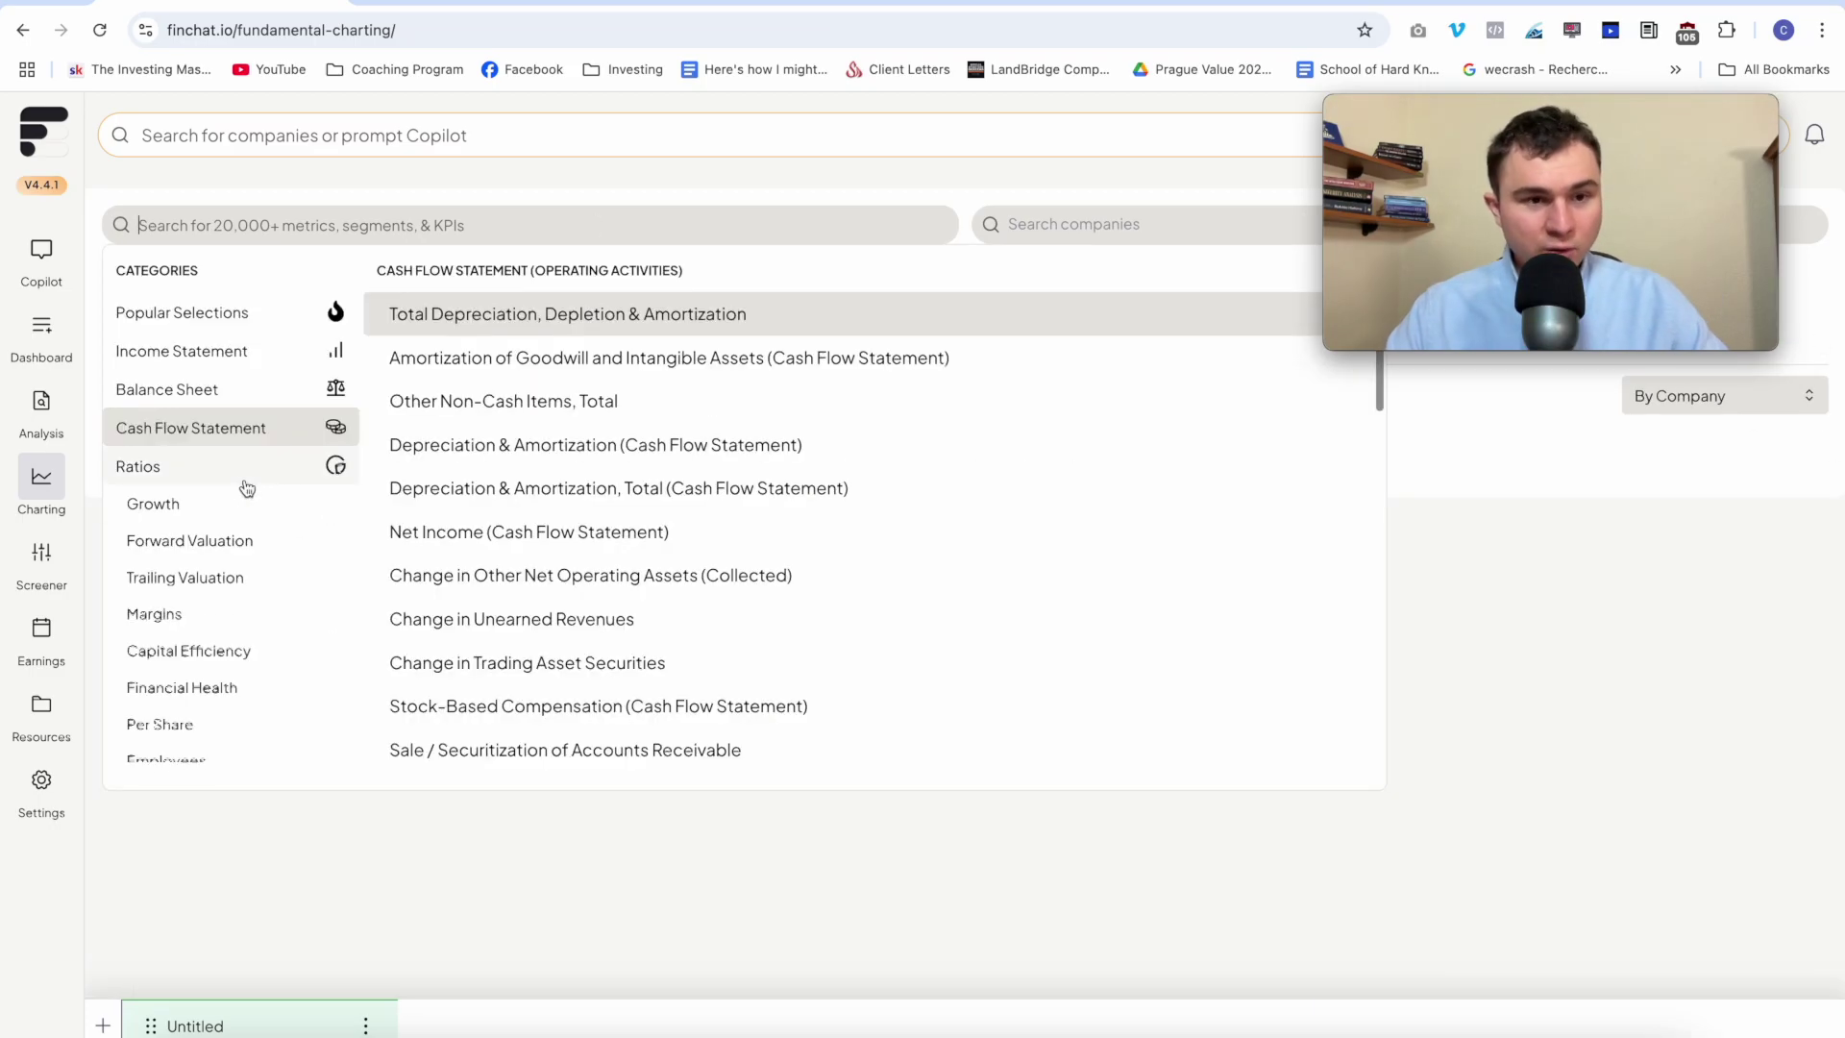
scroll(230, 504, down, 3)
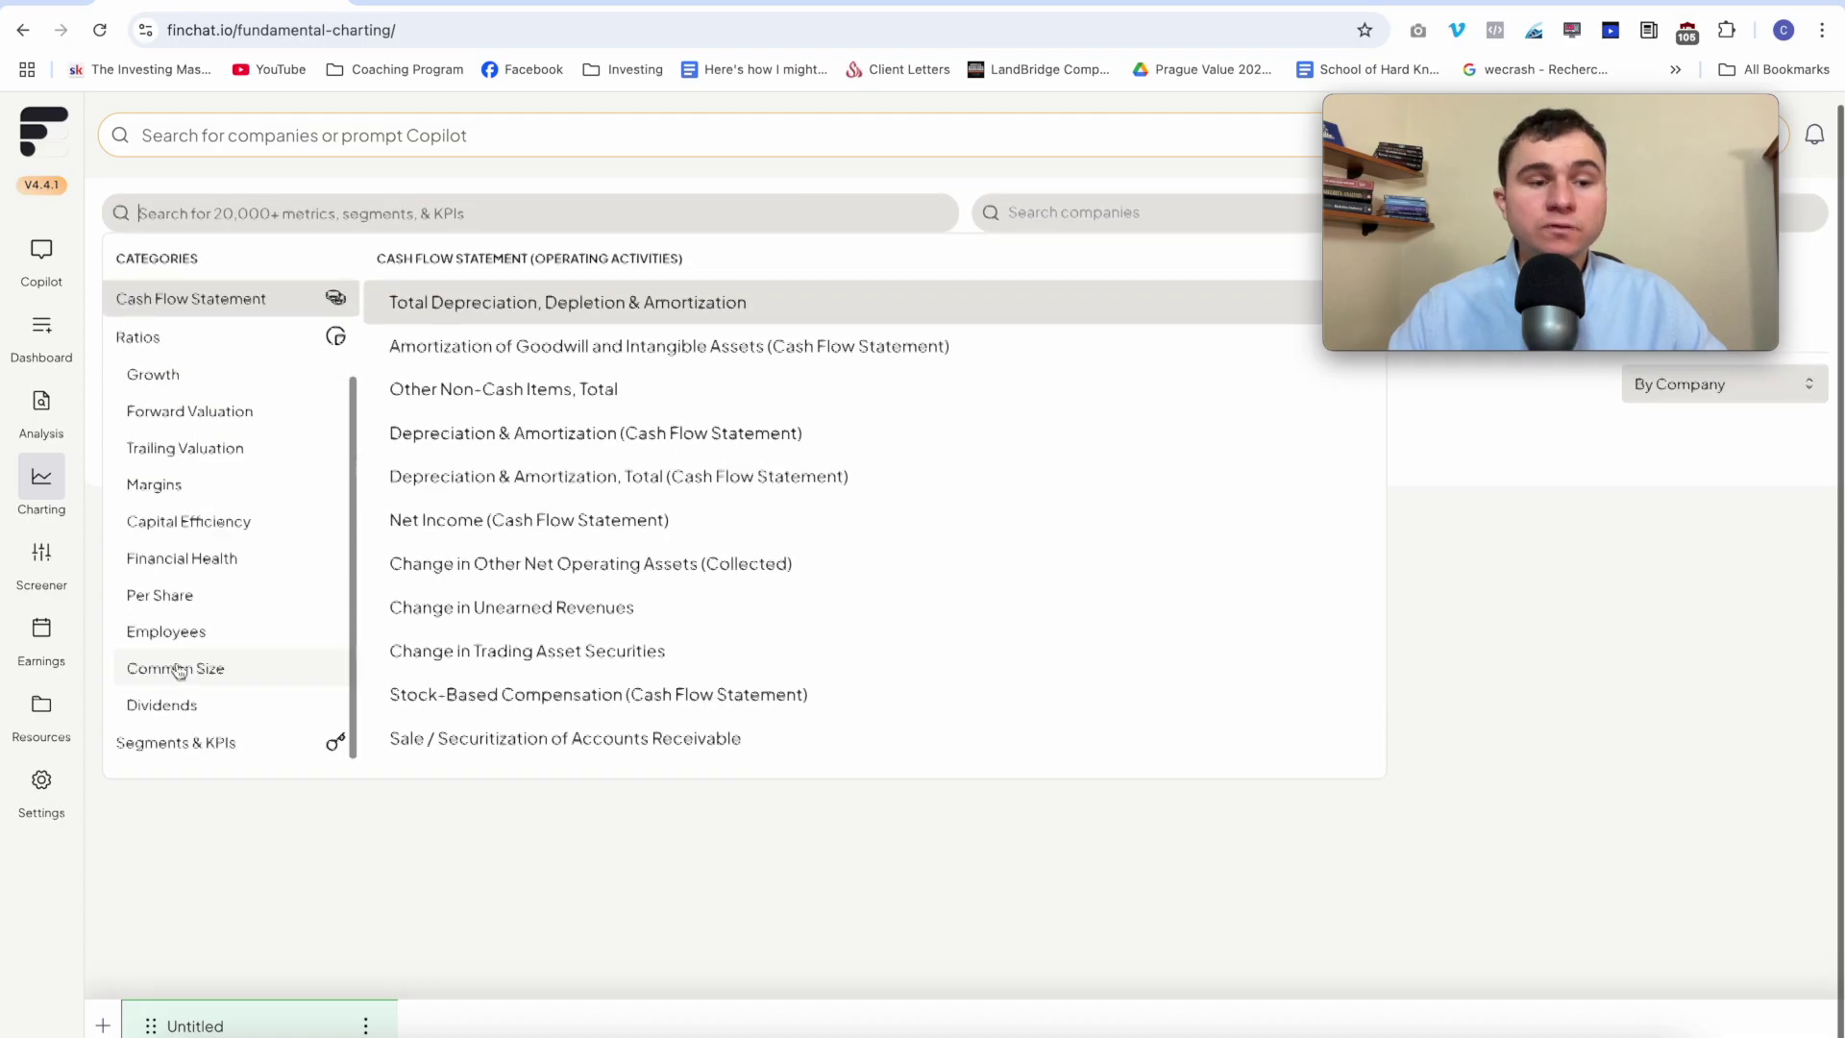
click(217, 342)
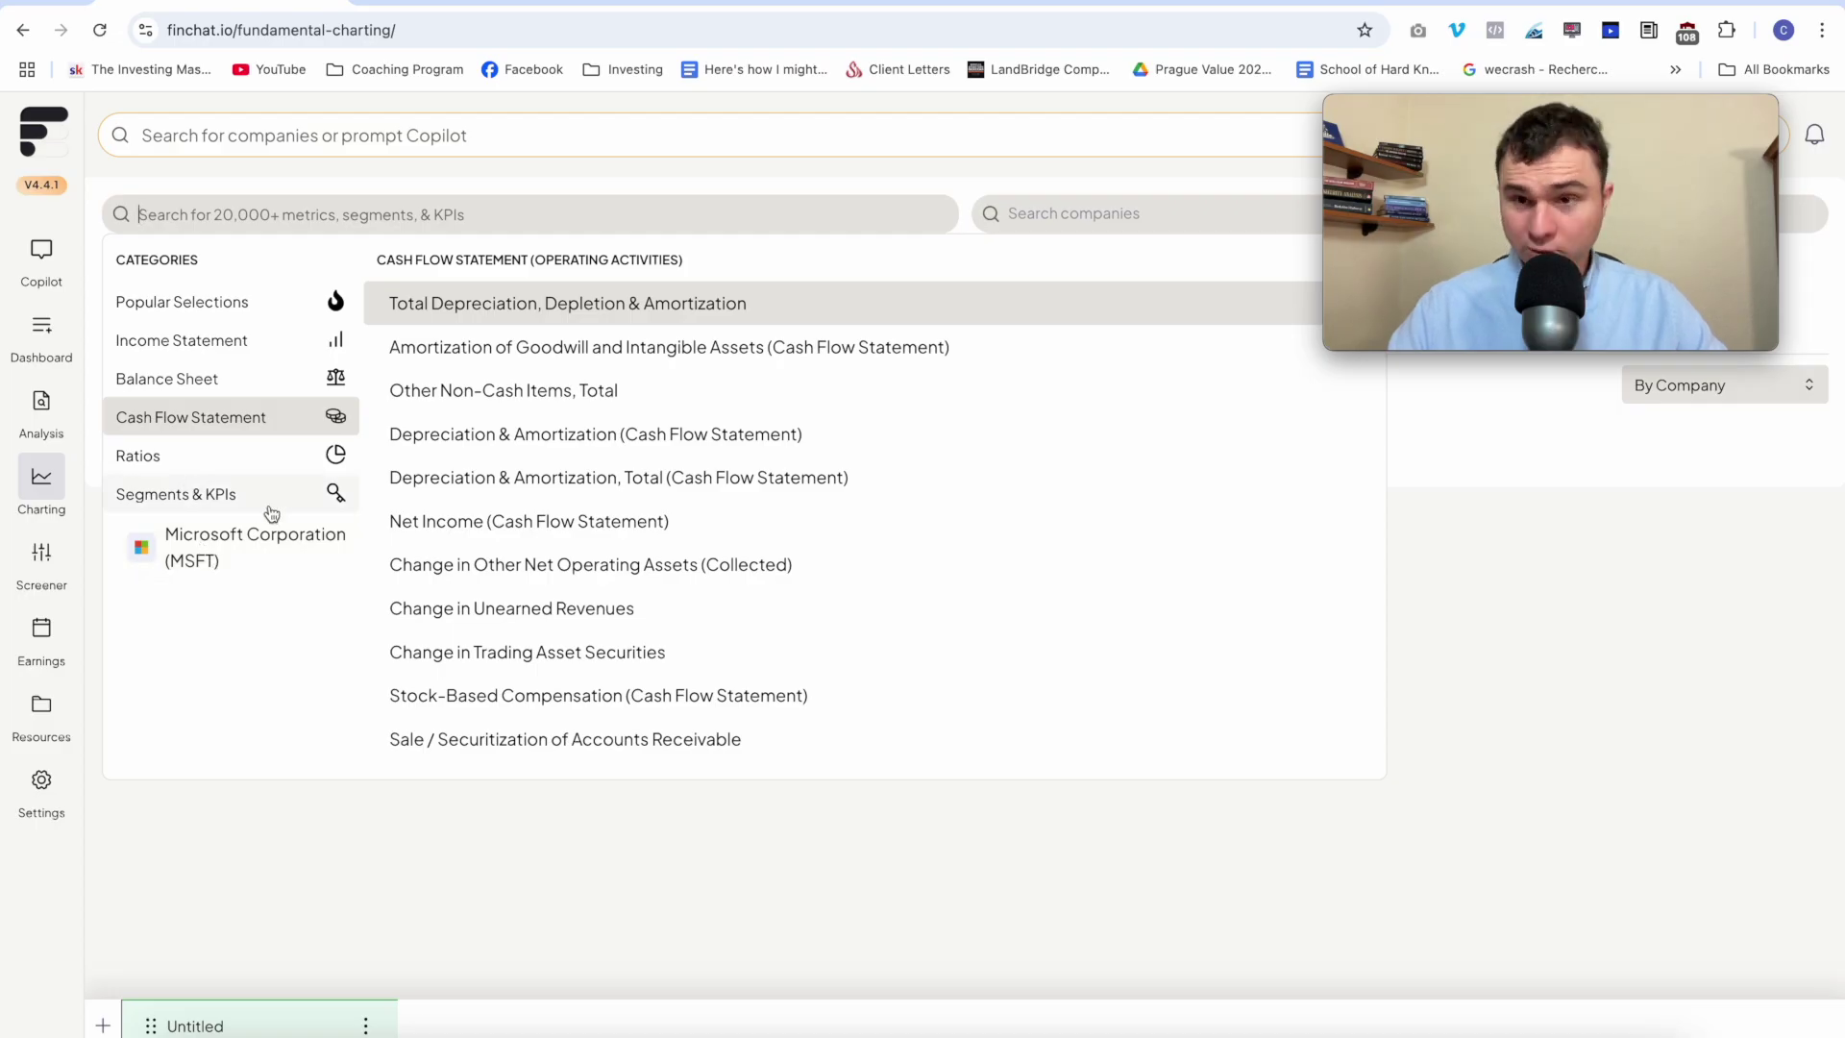
click(295, 564)
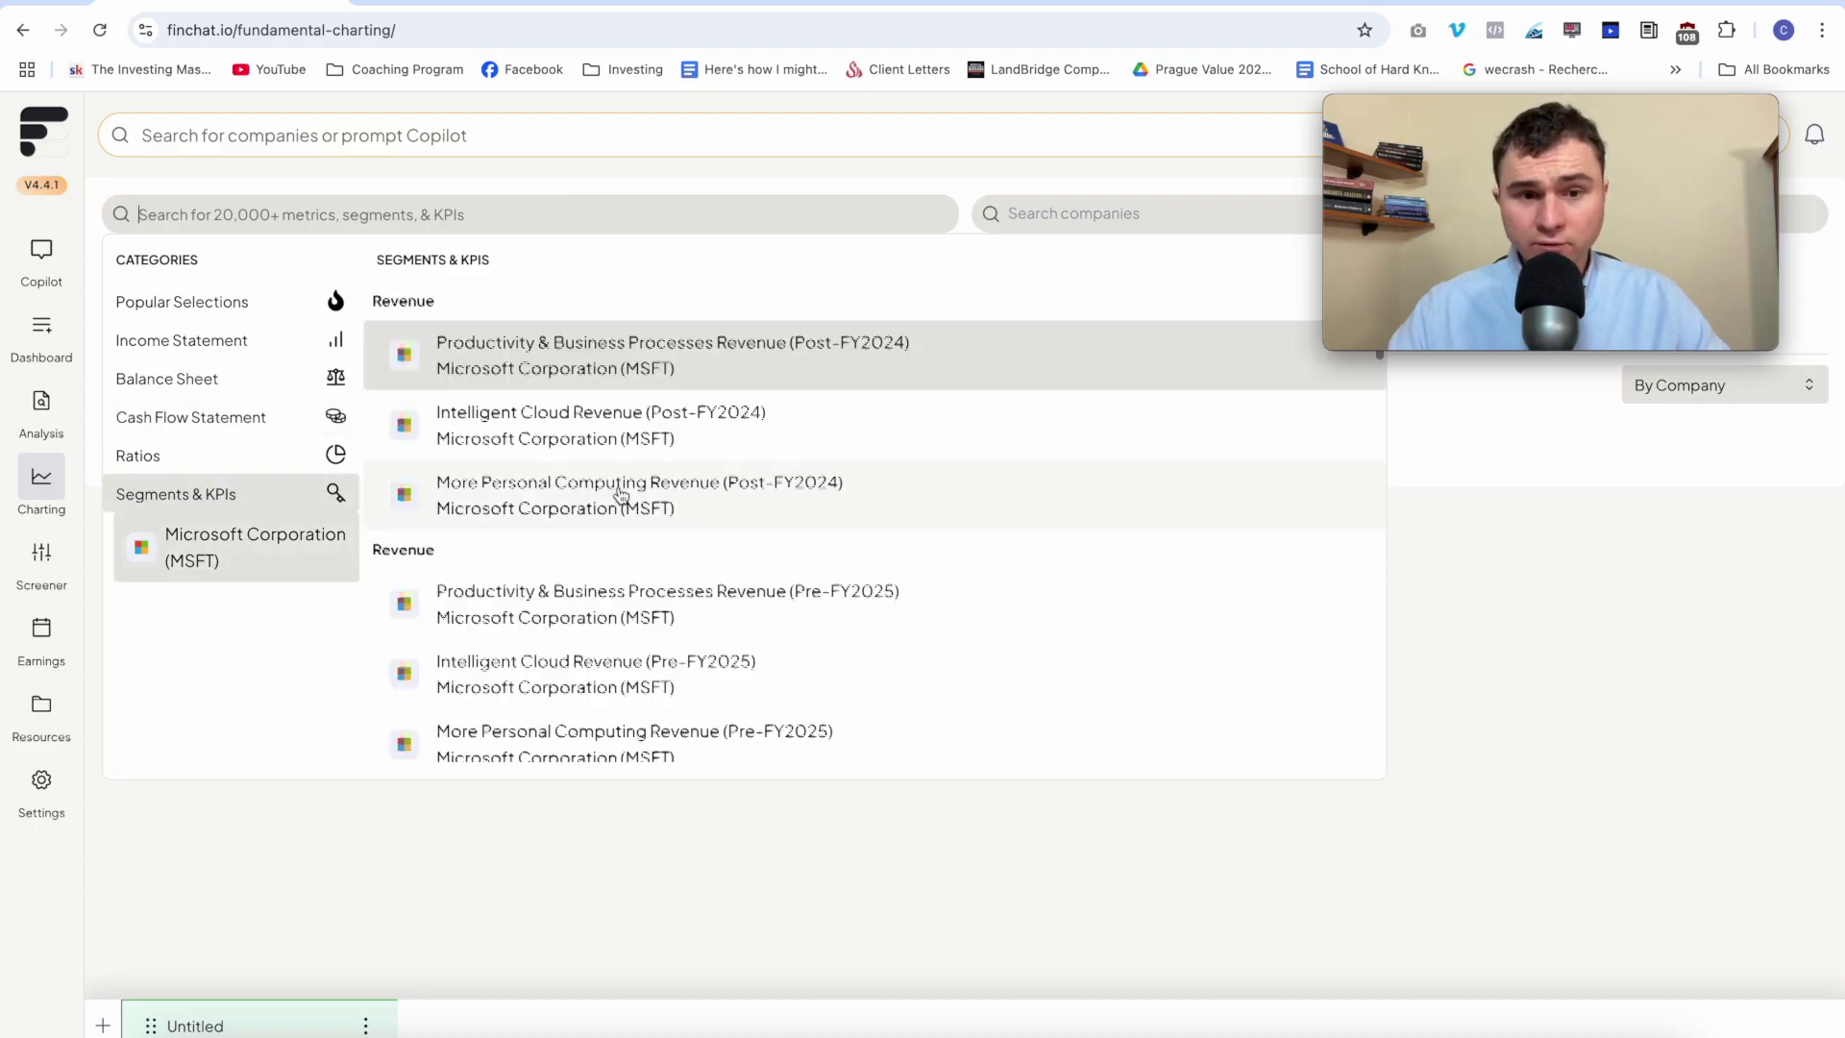
scroll(620, 495, down, 10)
scroll(620, 494, down, 5)
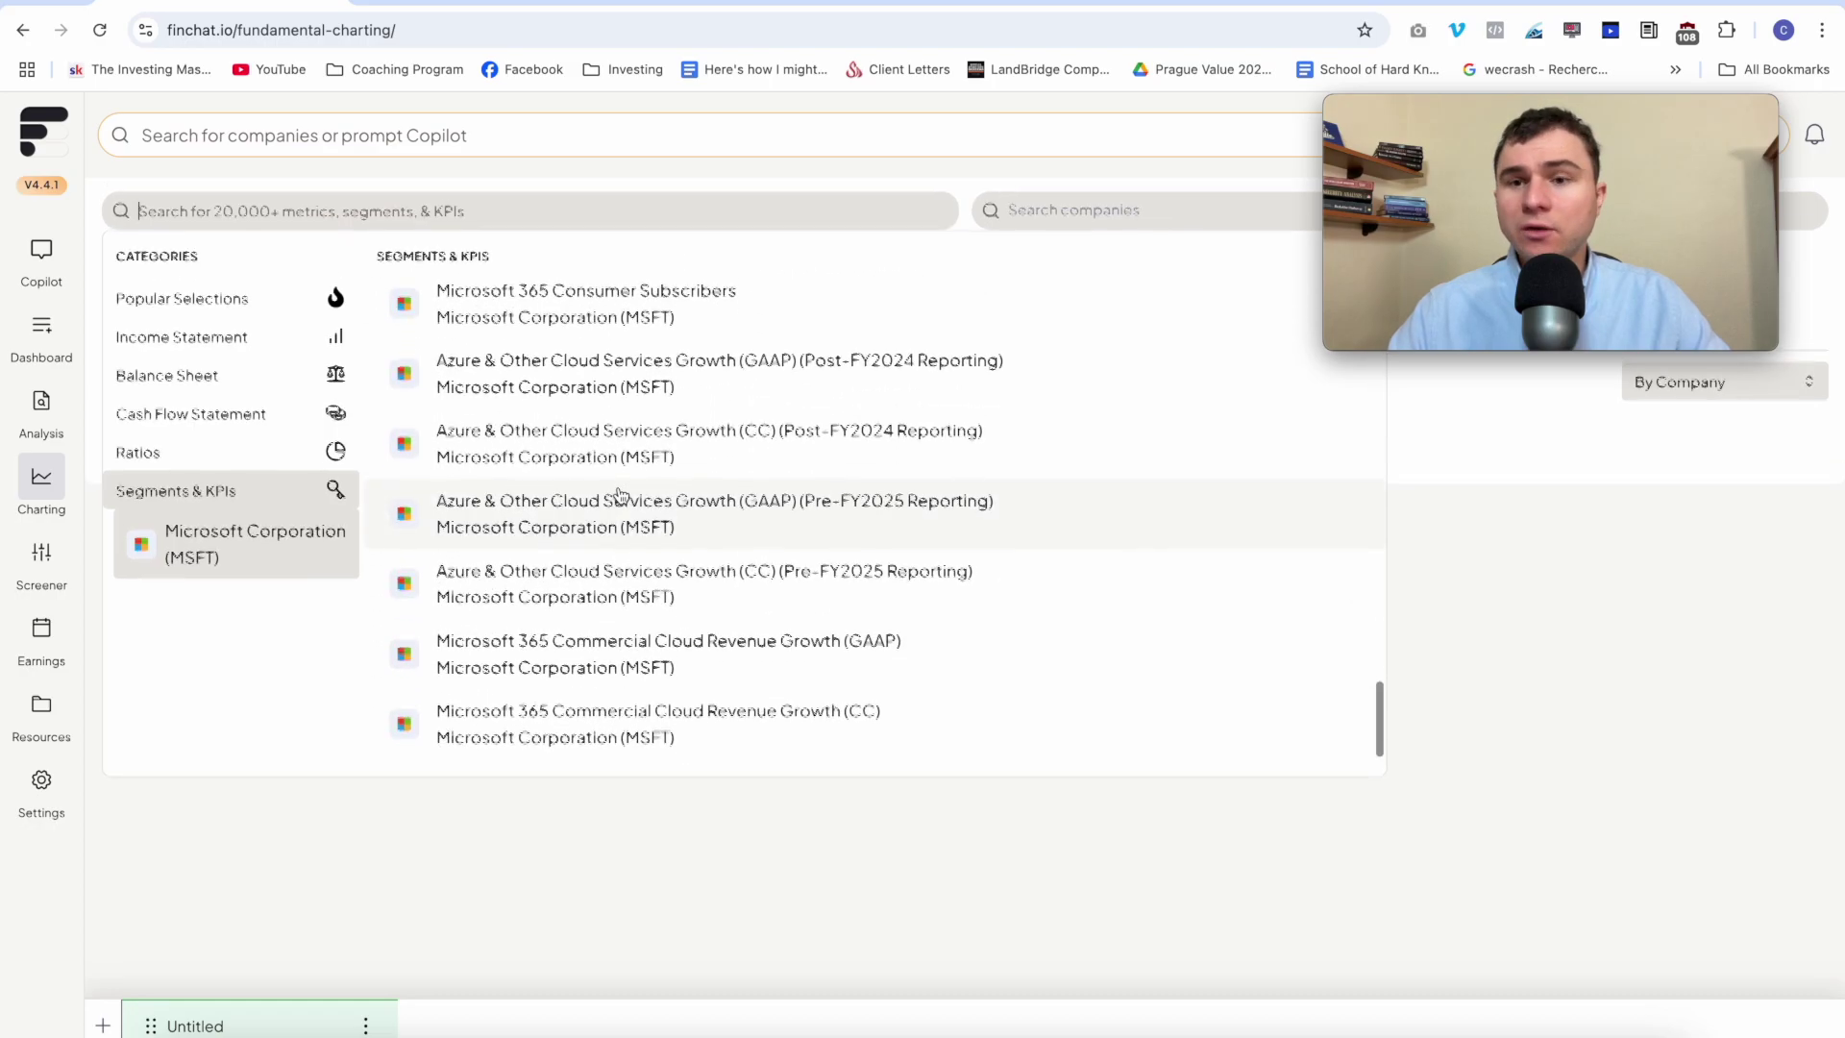
scroll(620, 494, up, 10)
scroll(620, 495, up, 5)
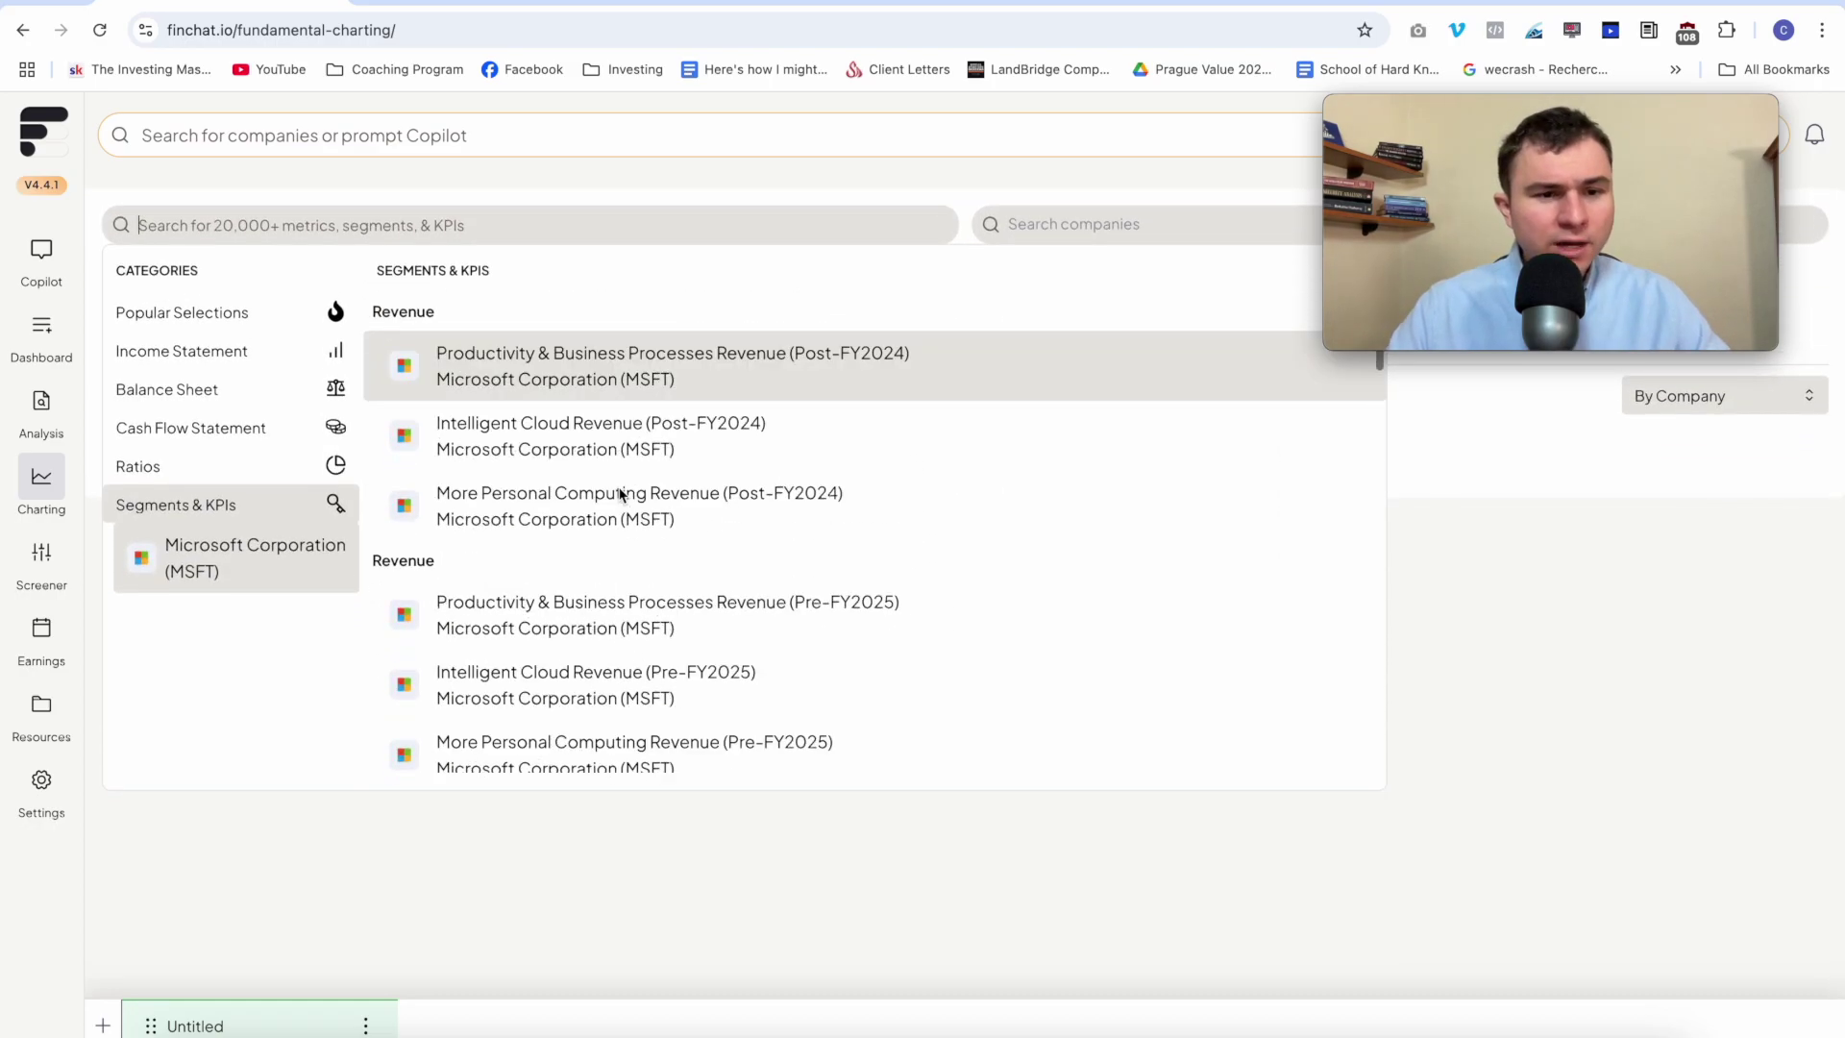
- Chart Gaming Revenue from Microsoft's segment revenue metrics
scroll(595, 486, down, 5)
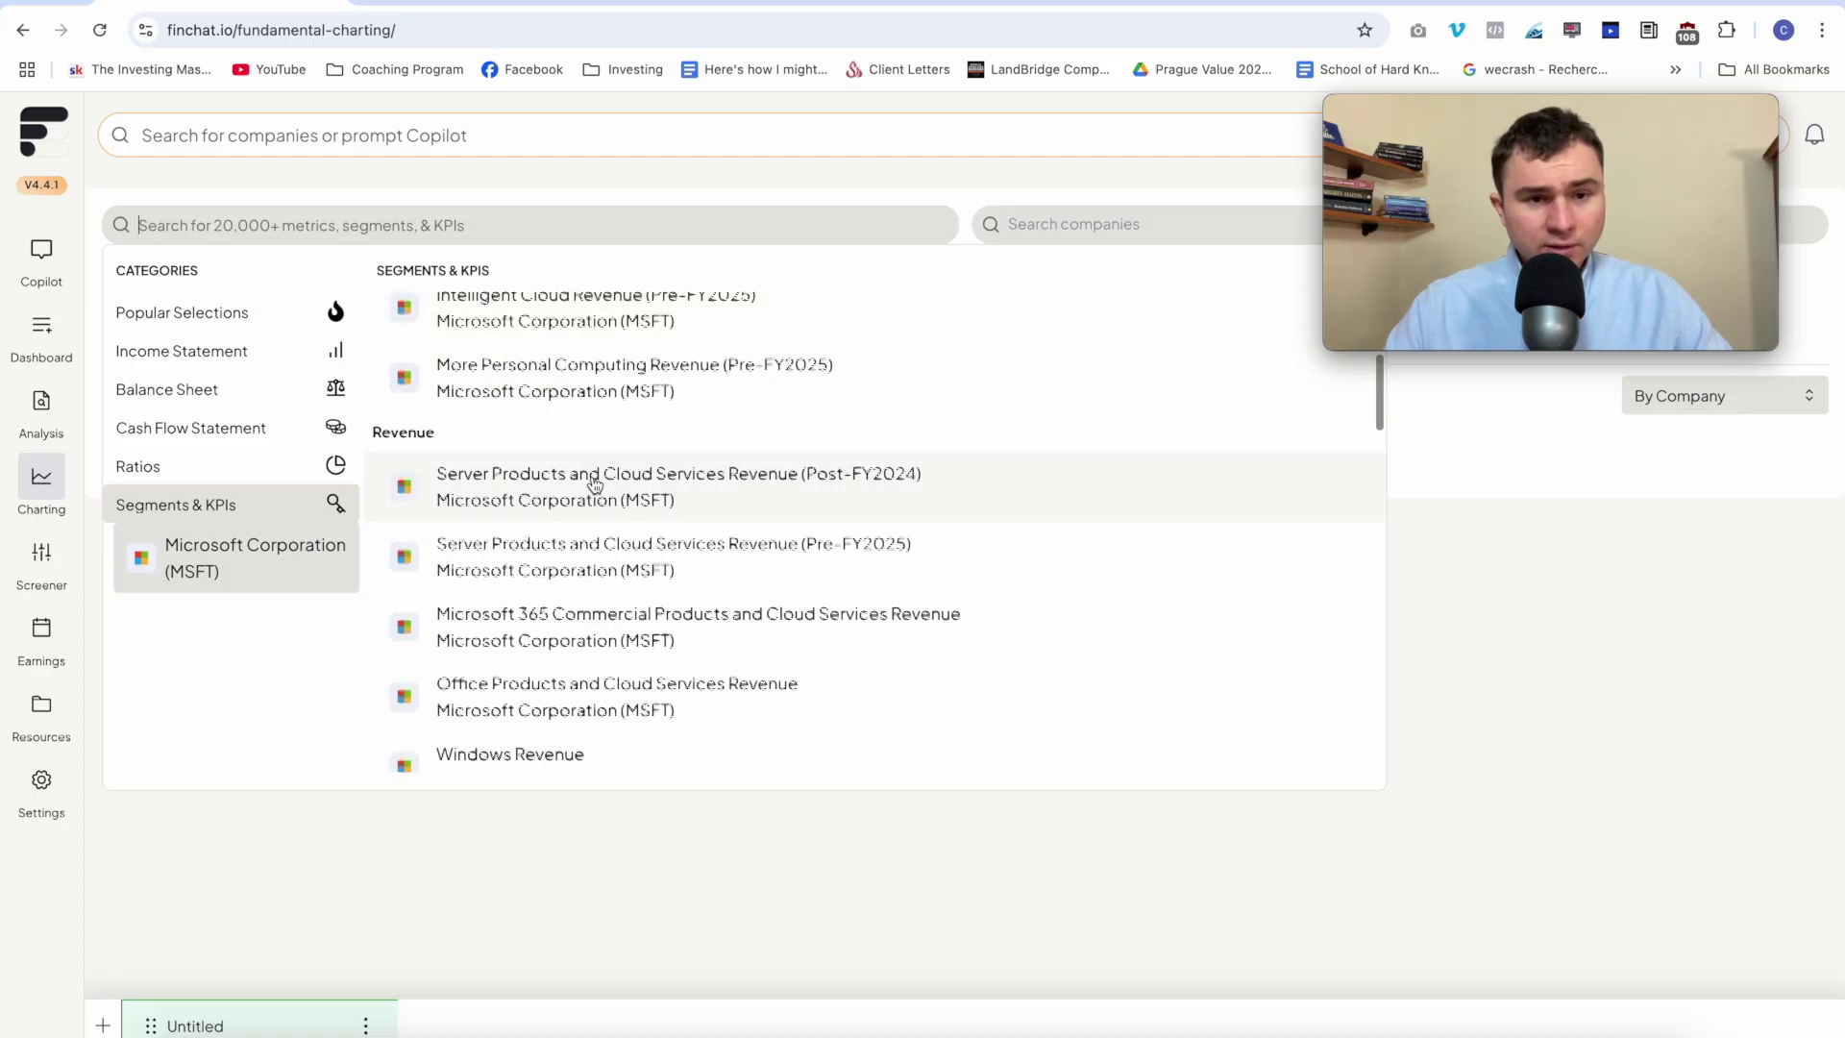
scroll(595, 486, down, 2)
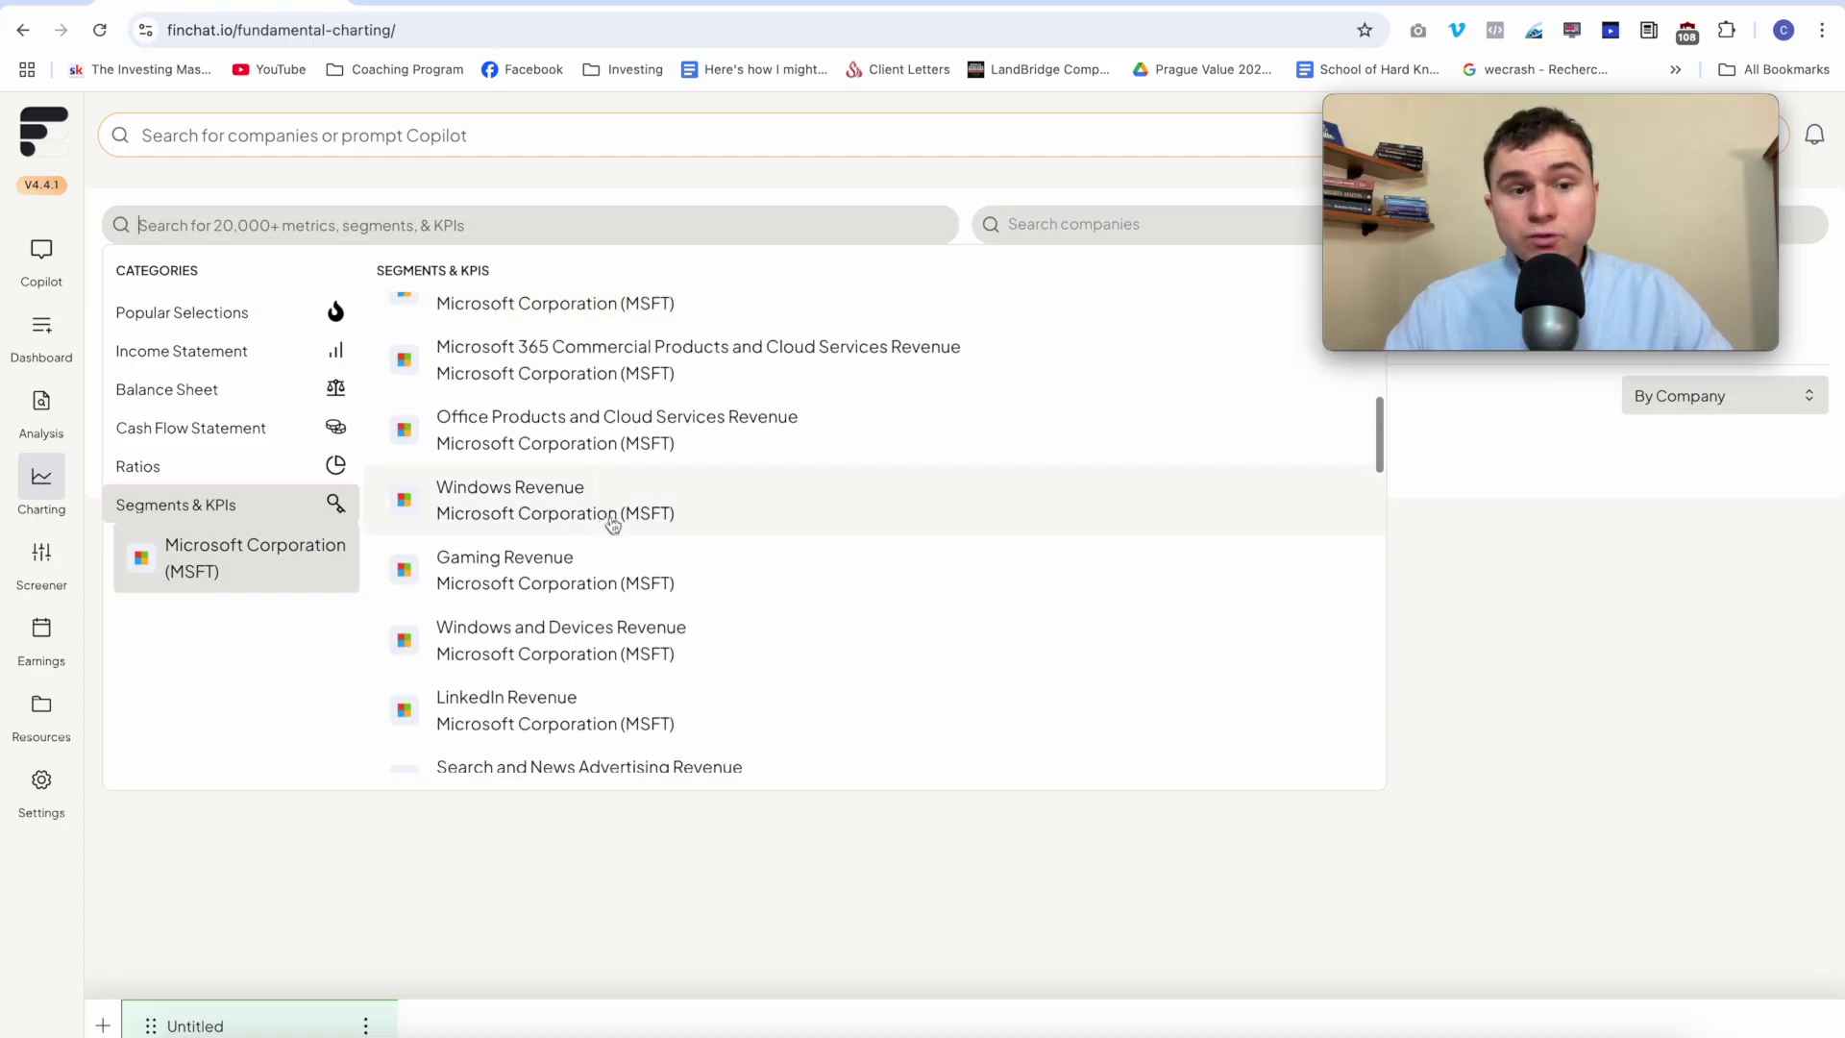
click(755, 588)
click(1580, 504)
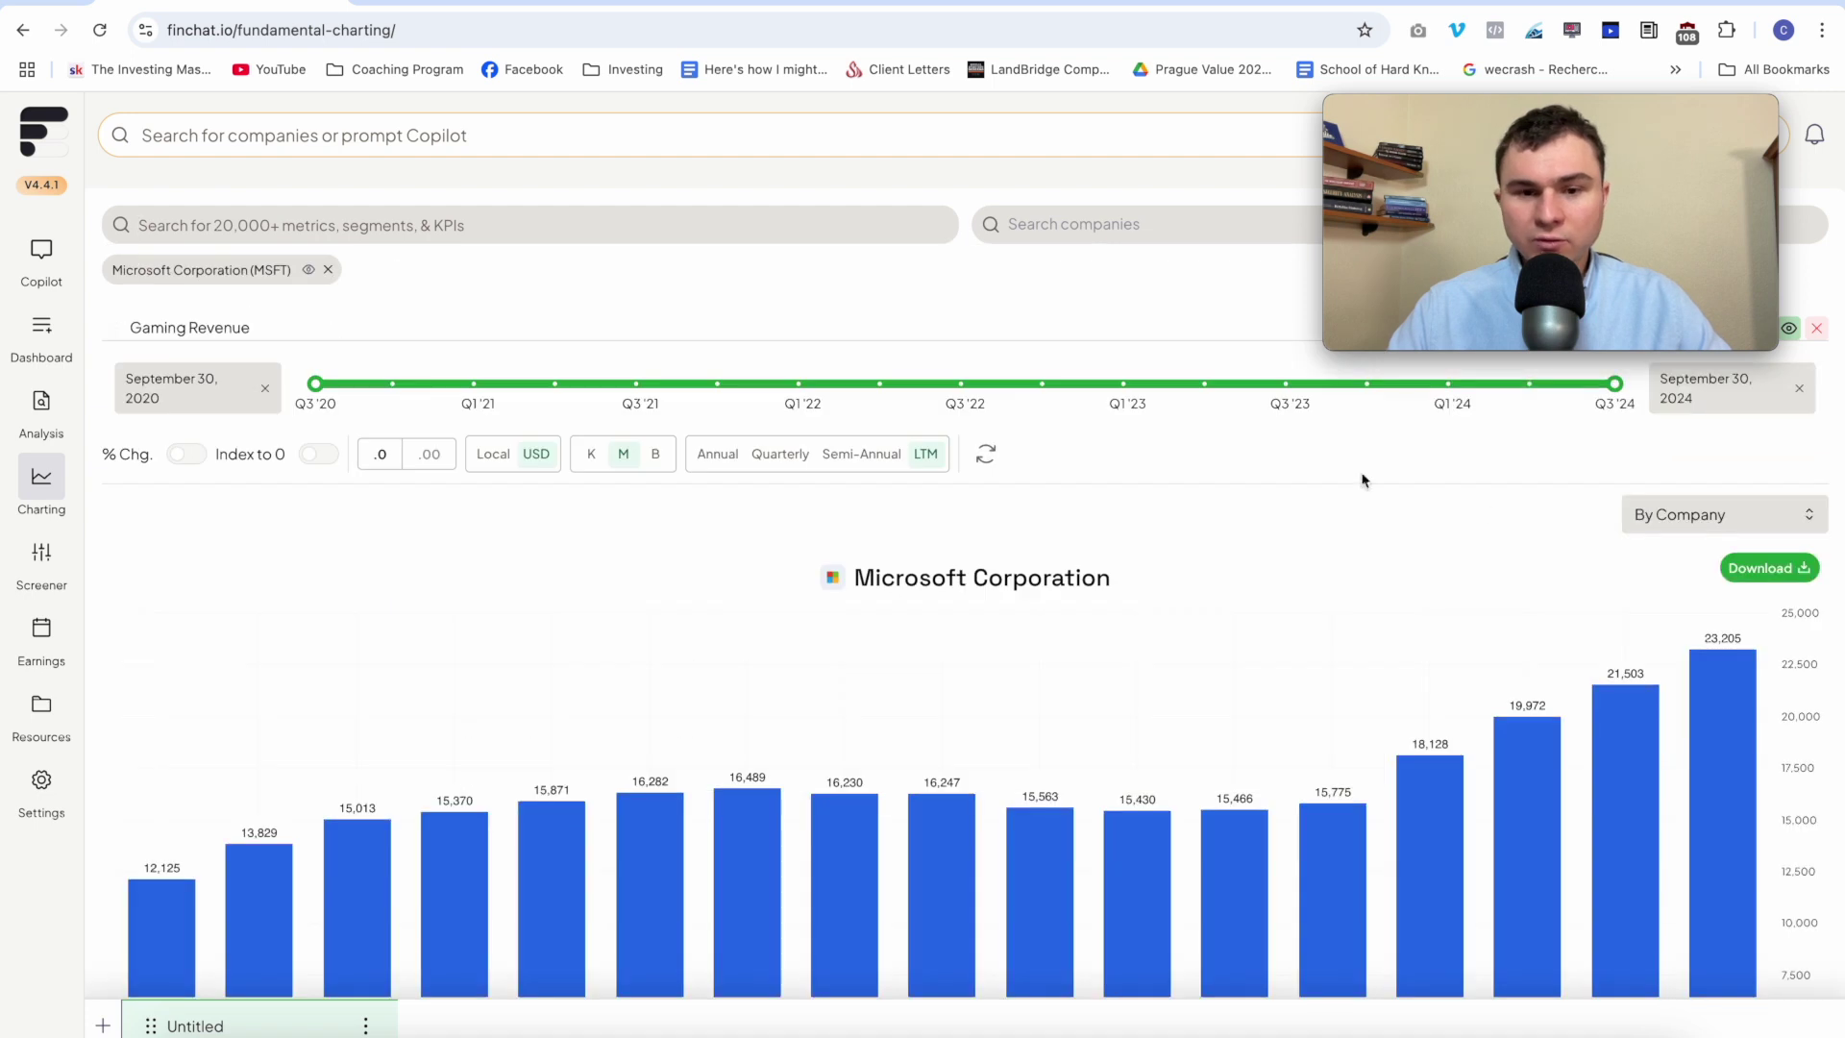
scroll(1362, 477, down, 5)
scroll(545, 702, up, 3)
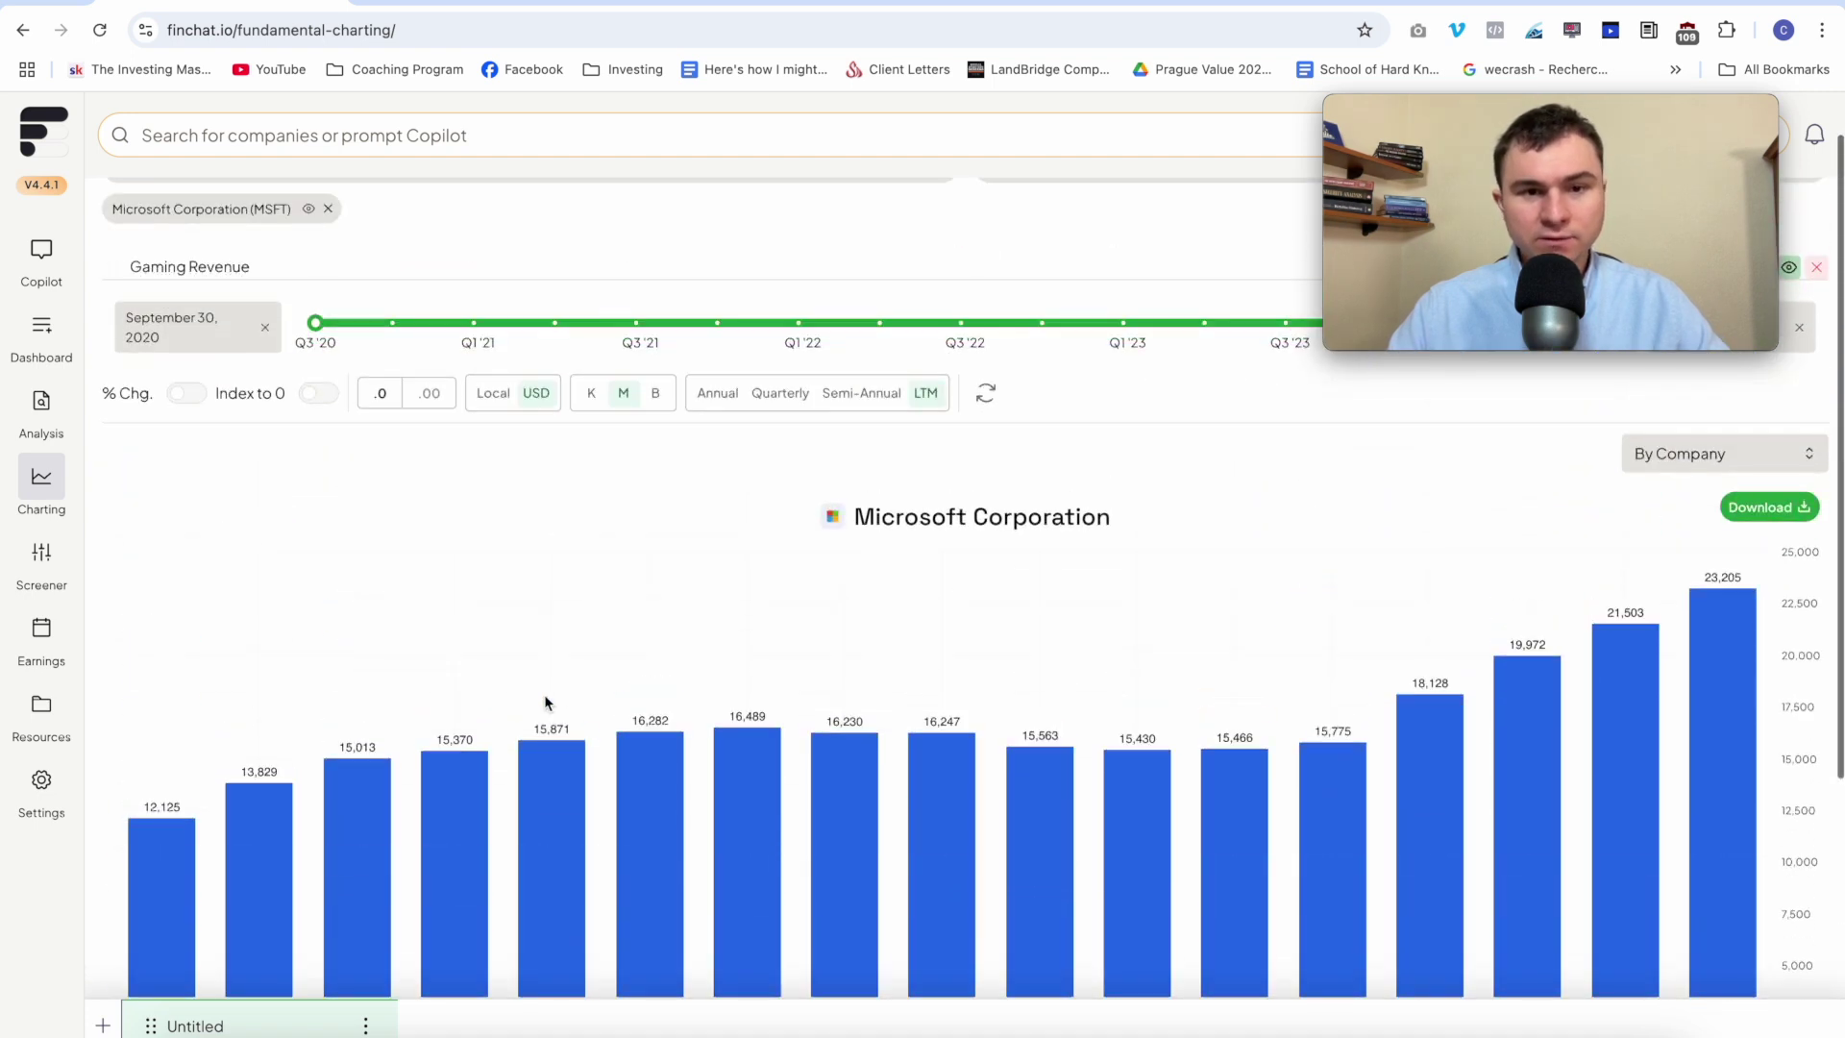
- Set the Gaming Revenue chart to annual periods and review the yearly bars and data table
click(718, 394)
scroll(663, 586, down, 4)
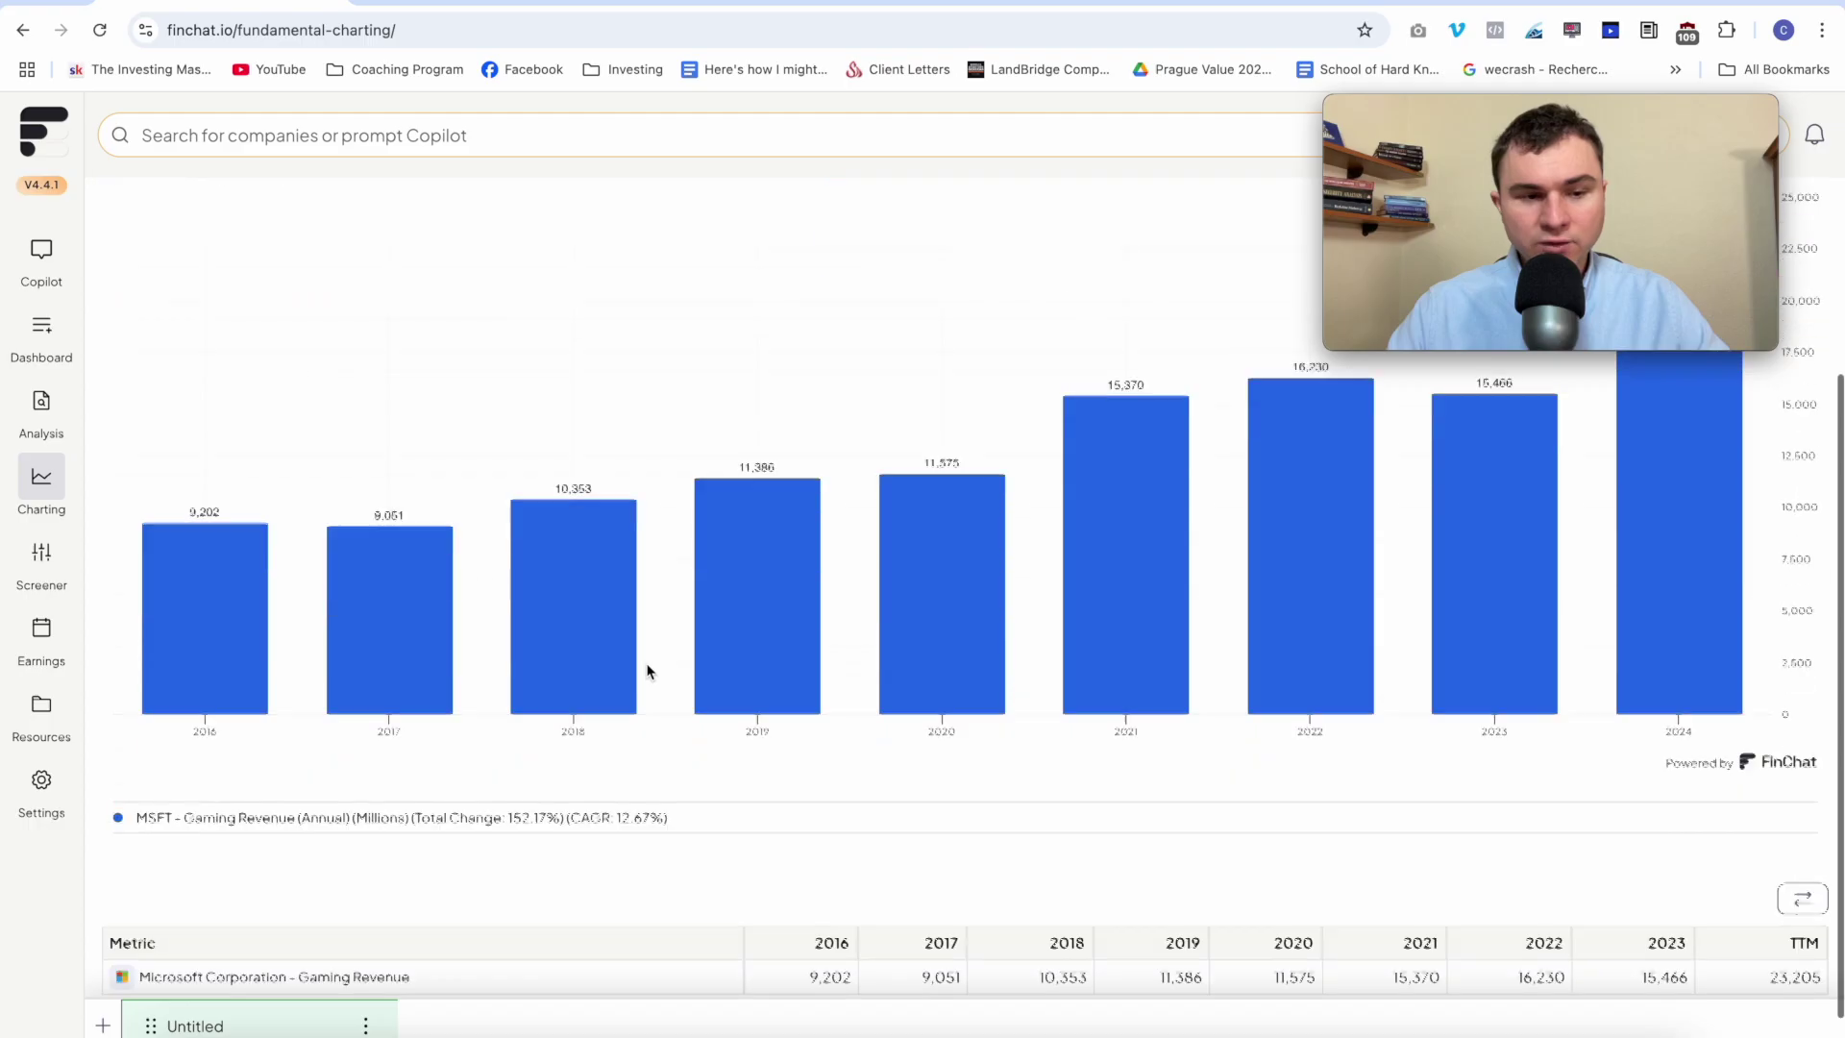
scroll(221, 684, up, 3)
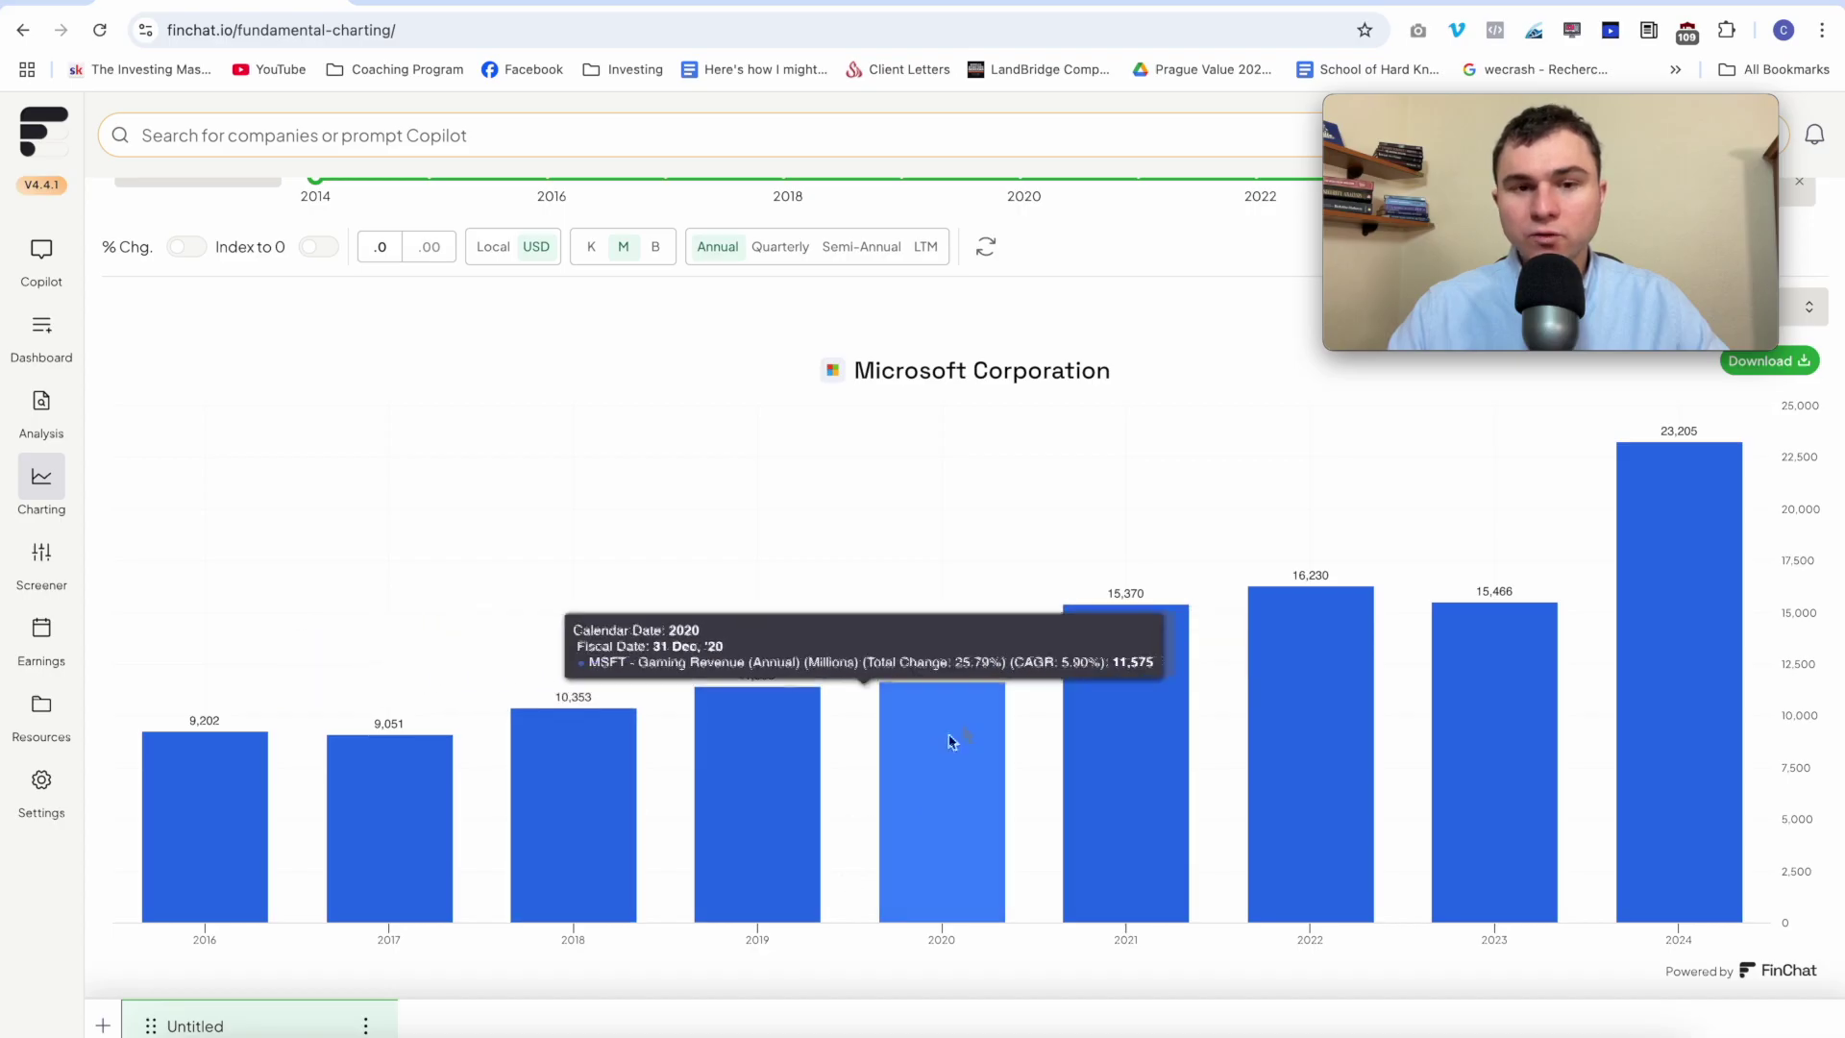
scroll(1312, 756, down, 2)
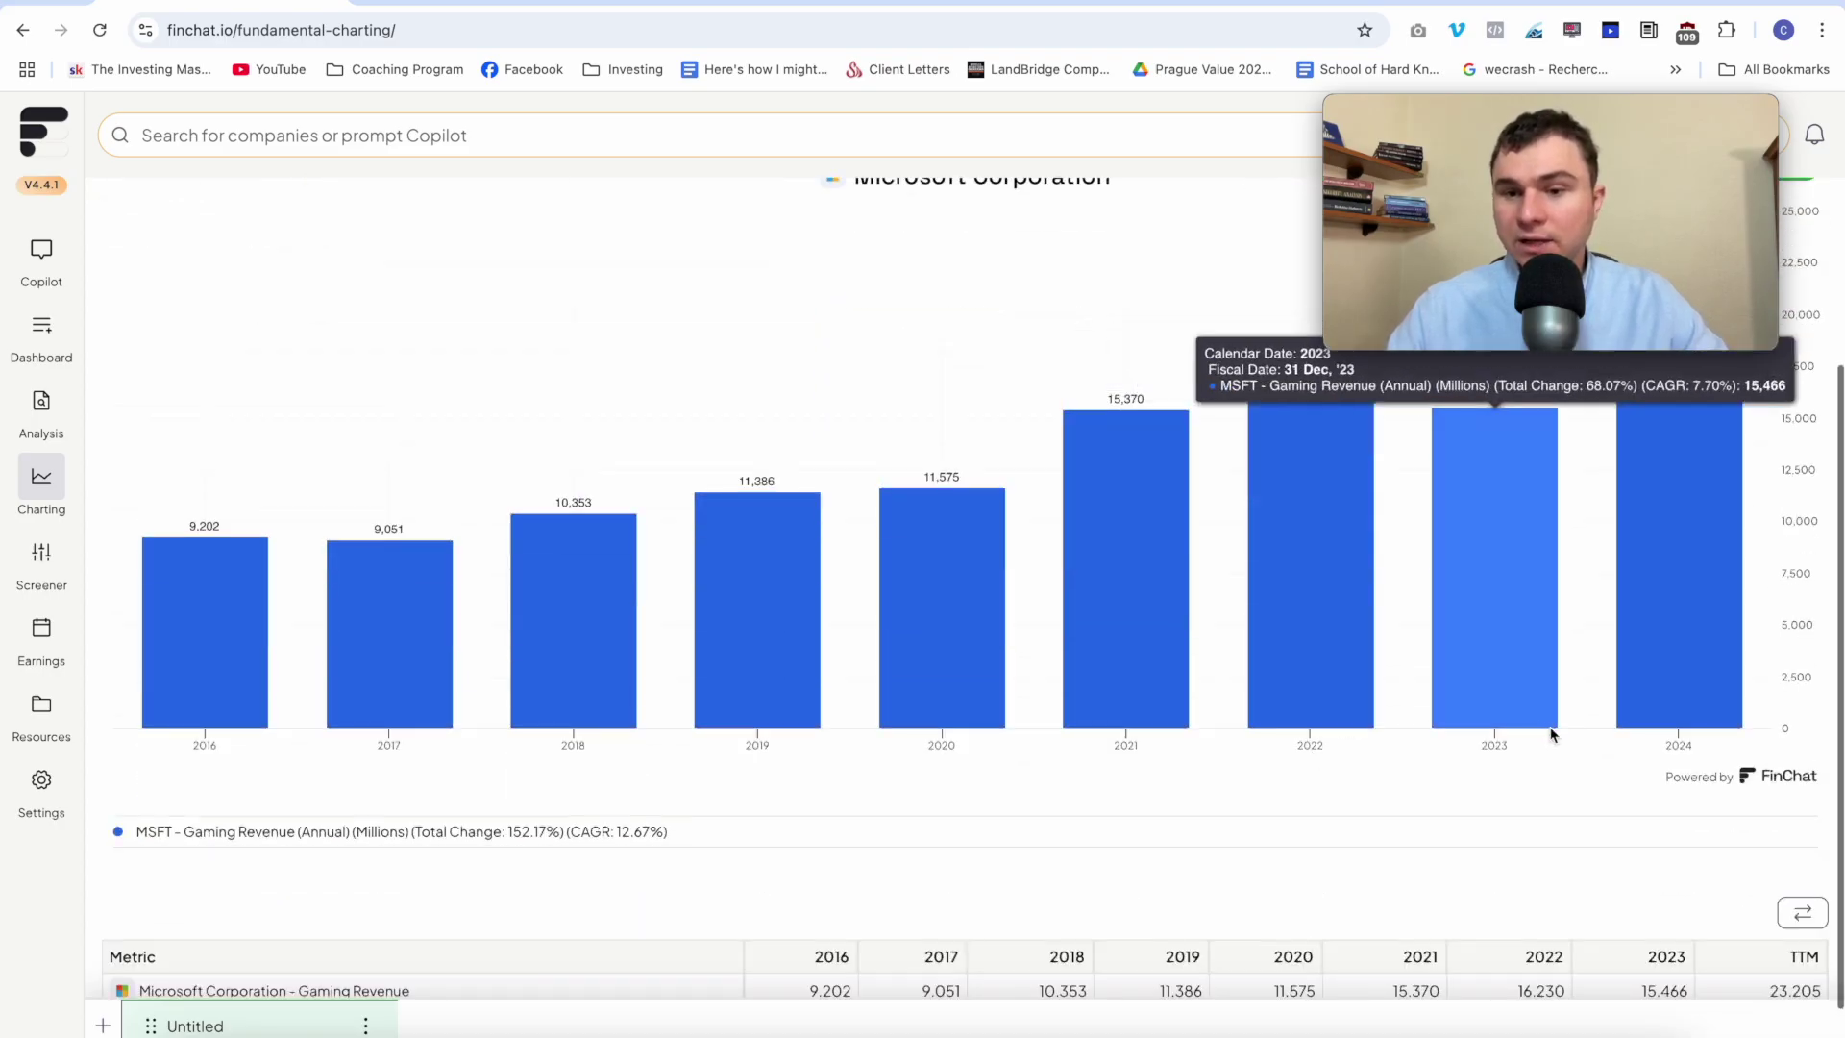
scroll(1557, 731, up, 4)
scroll(1671, 615, down, 1)
scroll(1674, 613, down, 1)
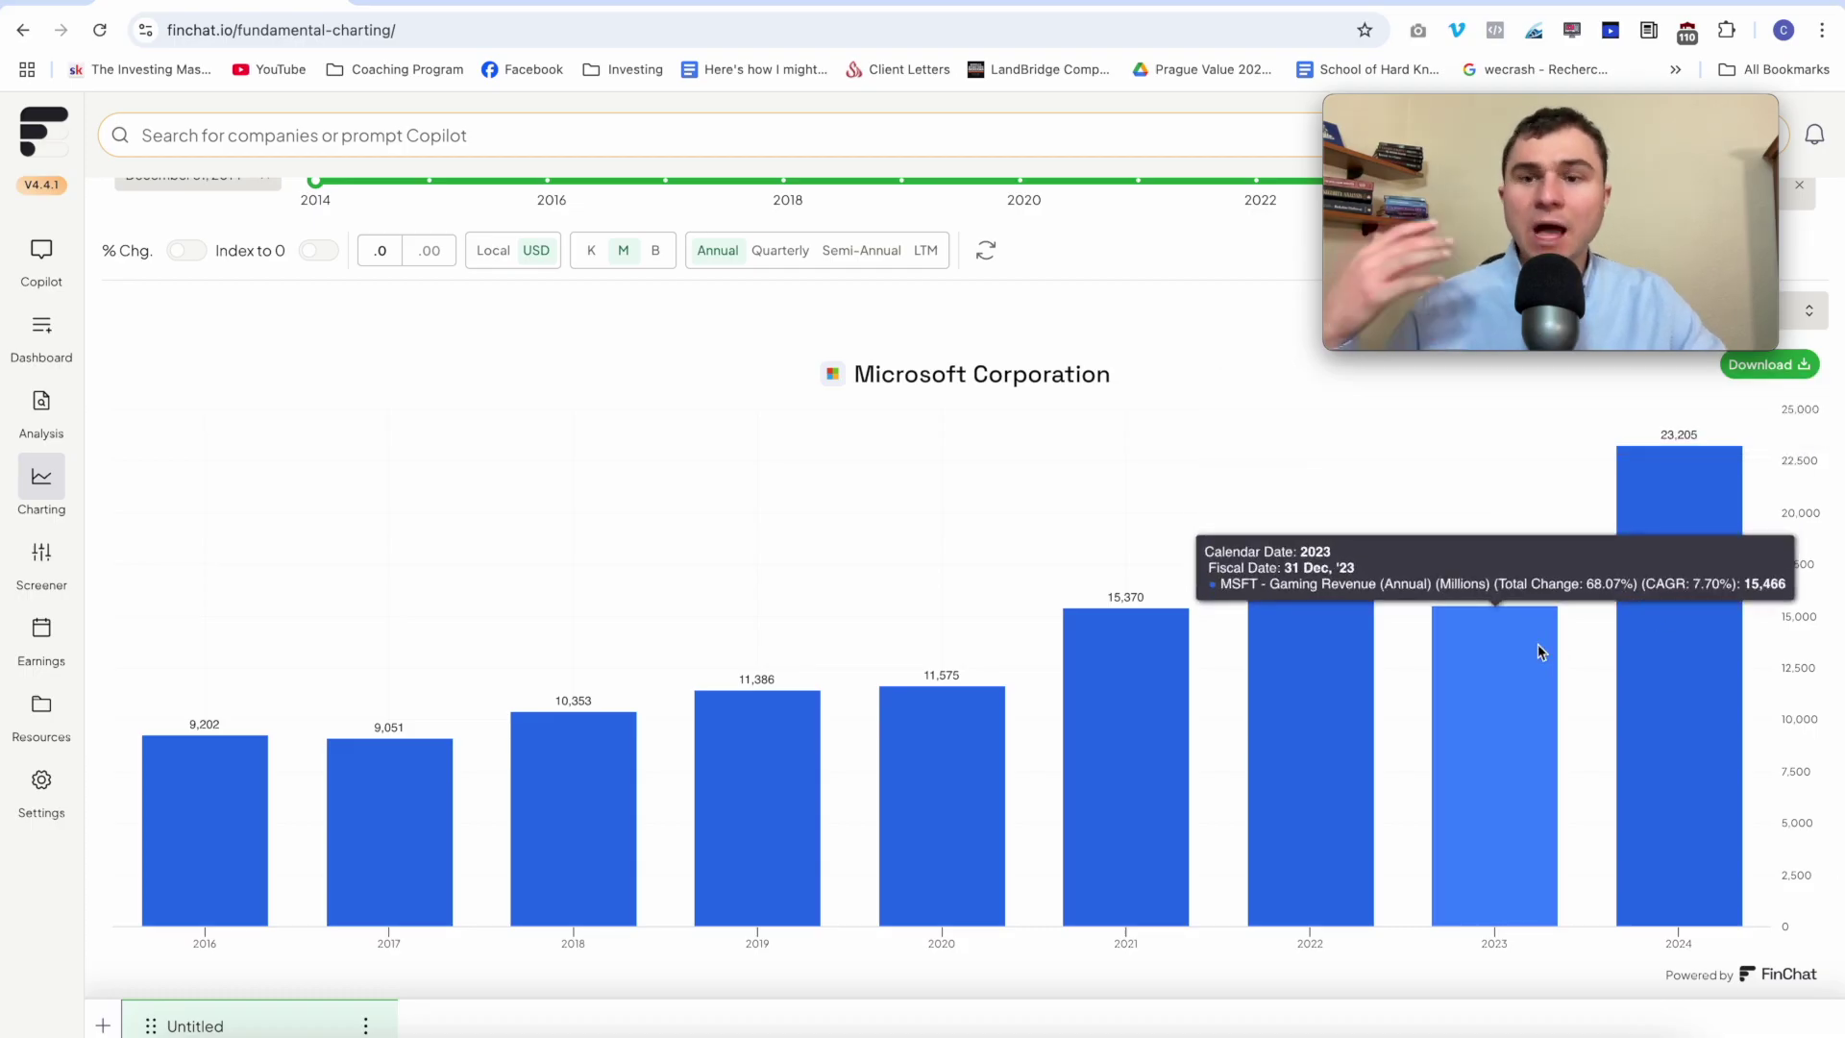
scroll(1537, 649, up, 2)
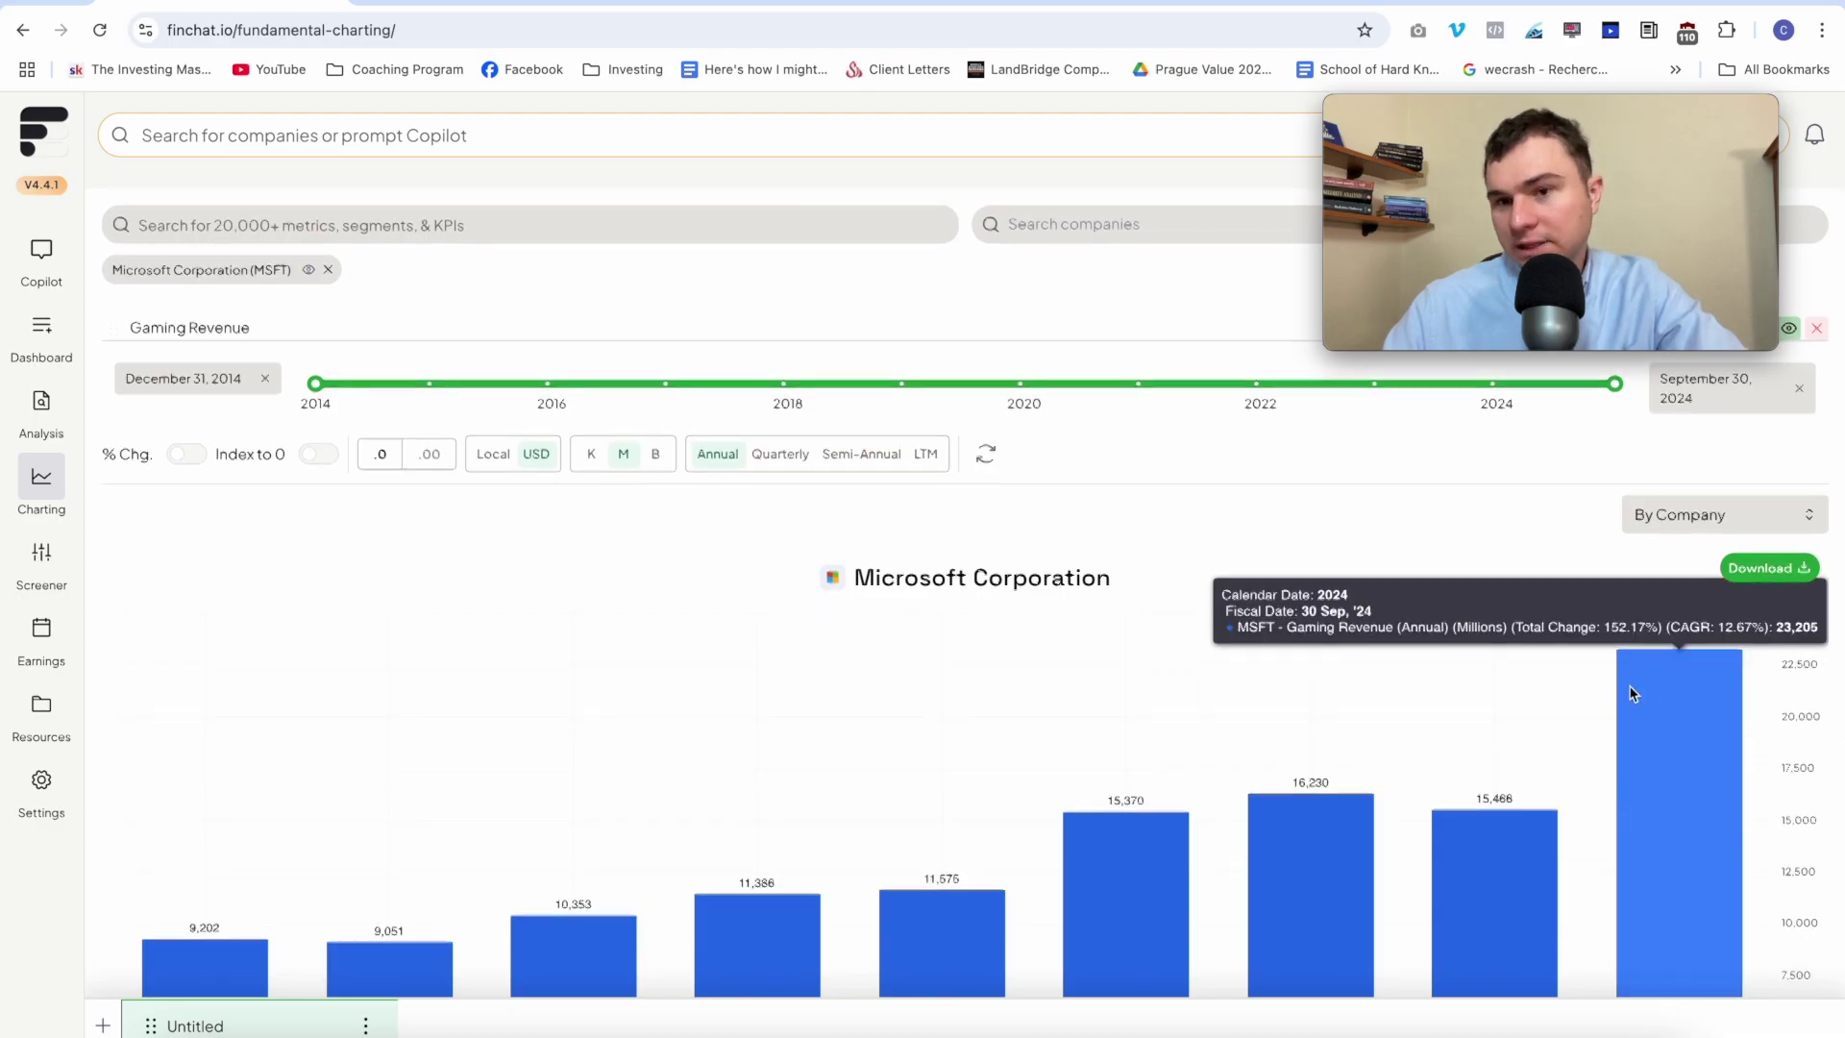
scroll(1643, 731, down, 5)
scroll(1628, 691, up, 5)
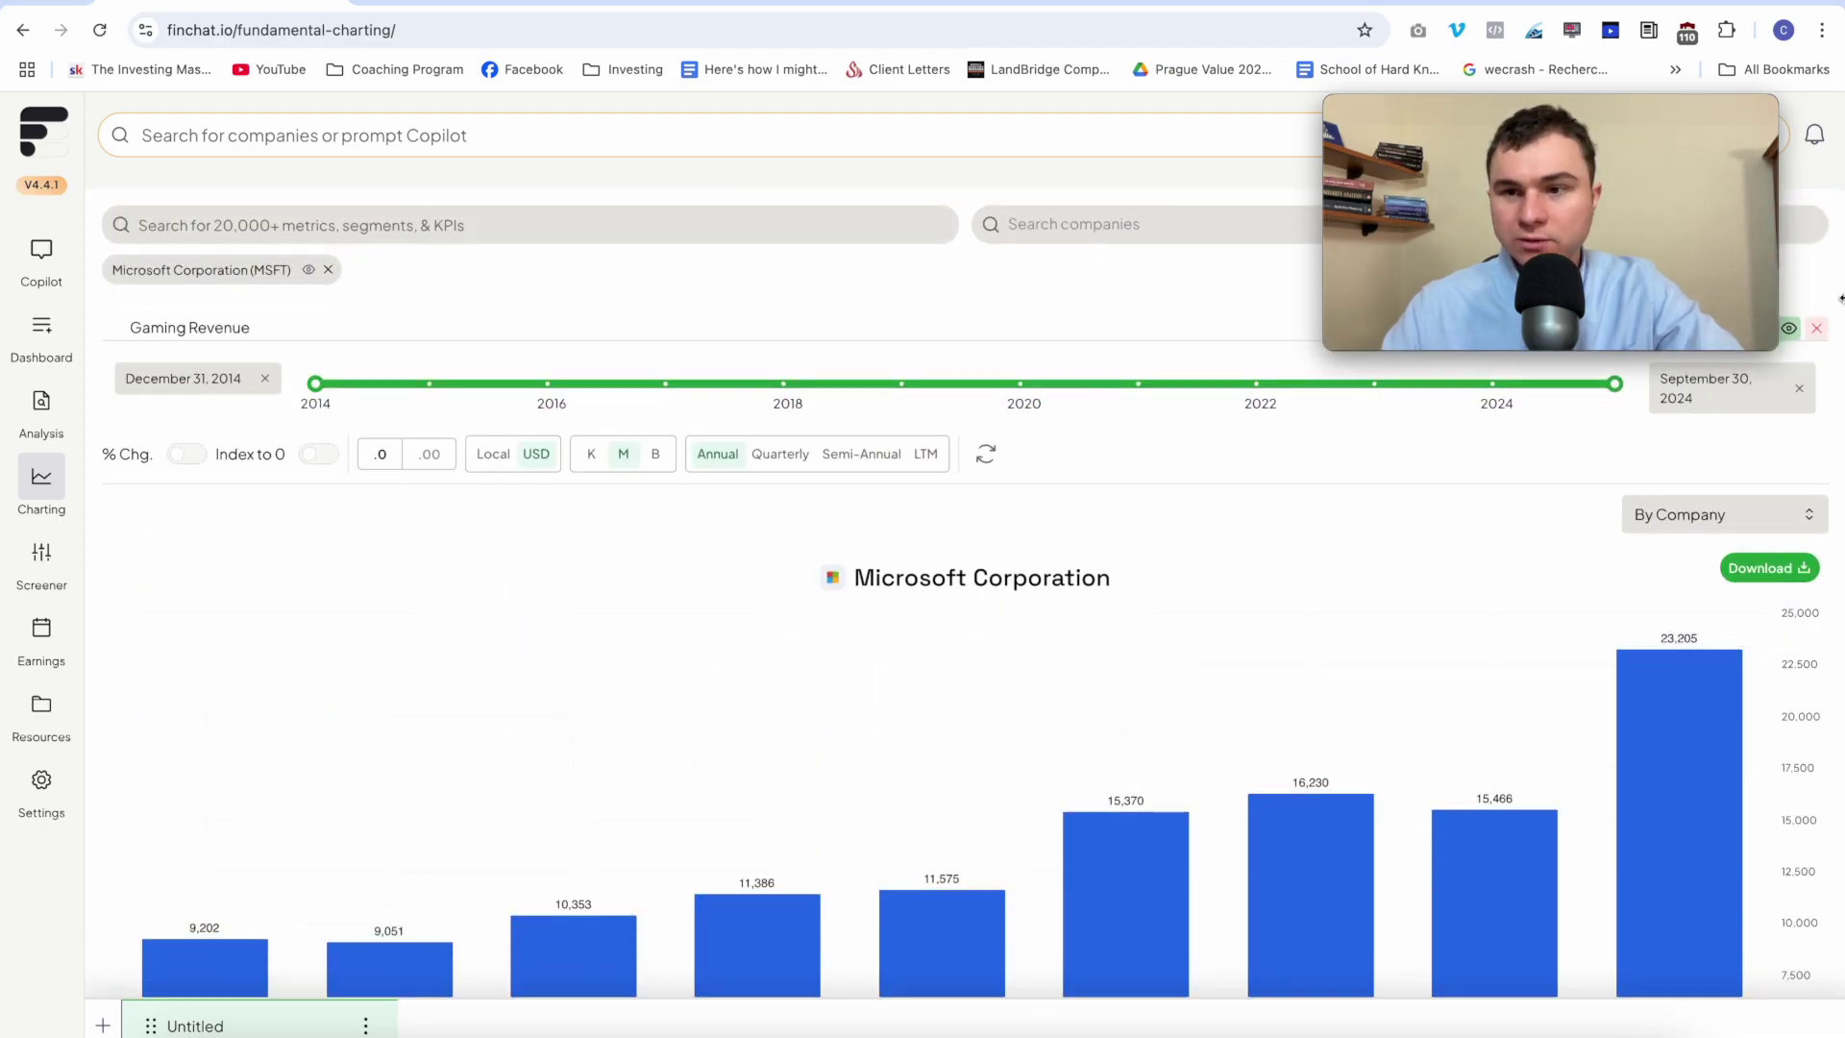
- Replace the Gaming Revenue metric with Commercial Bookings Growth from Microsoft's key performance indicators and review its annual line chart
click(1819, 331)
click(571, 221)
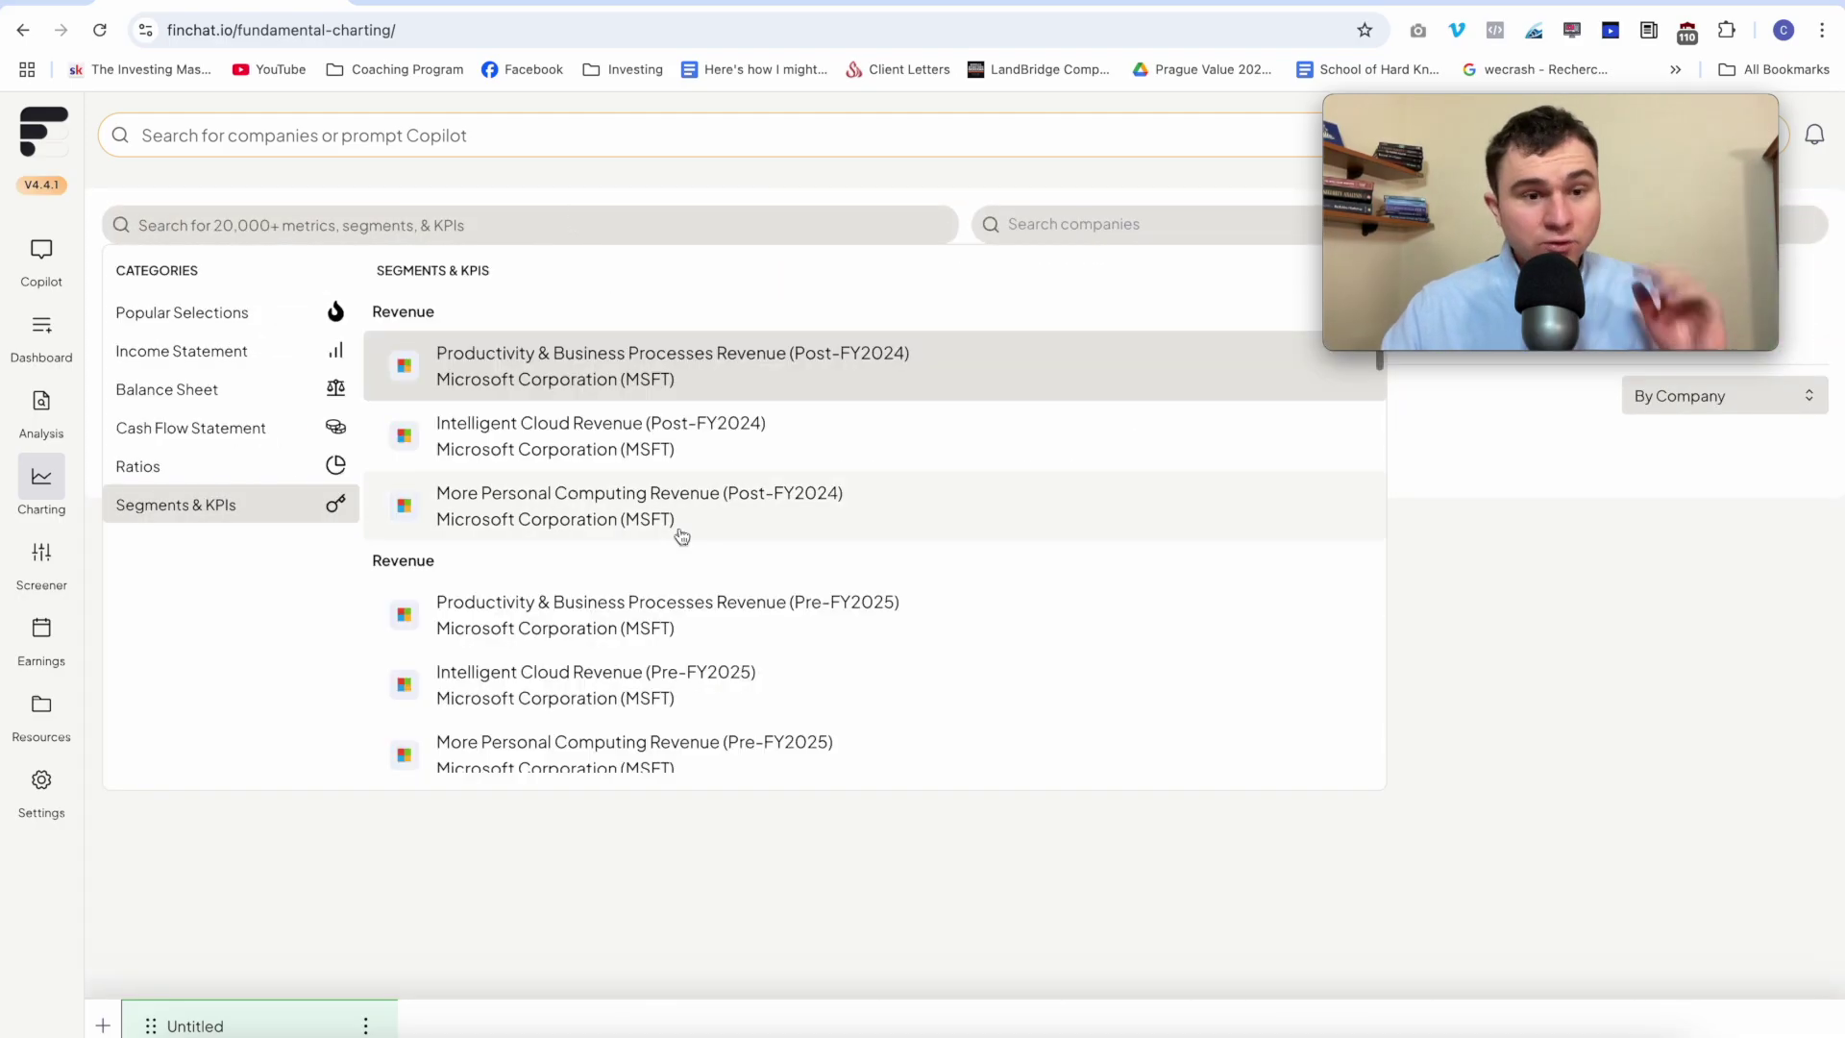
scroll(682, 536, down, 10)
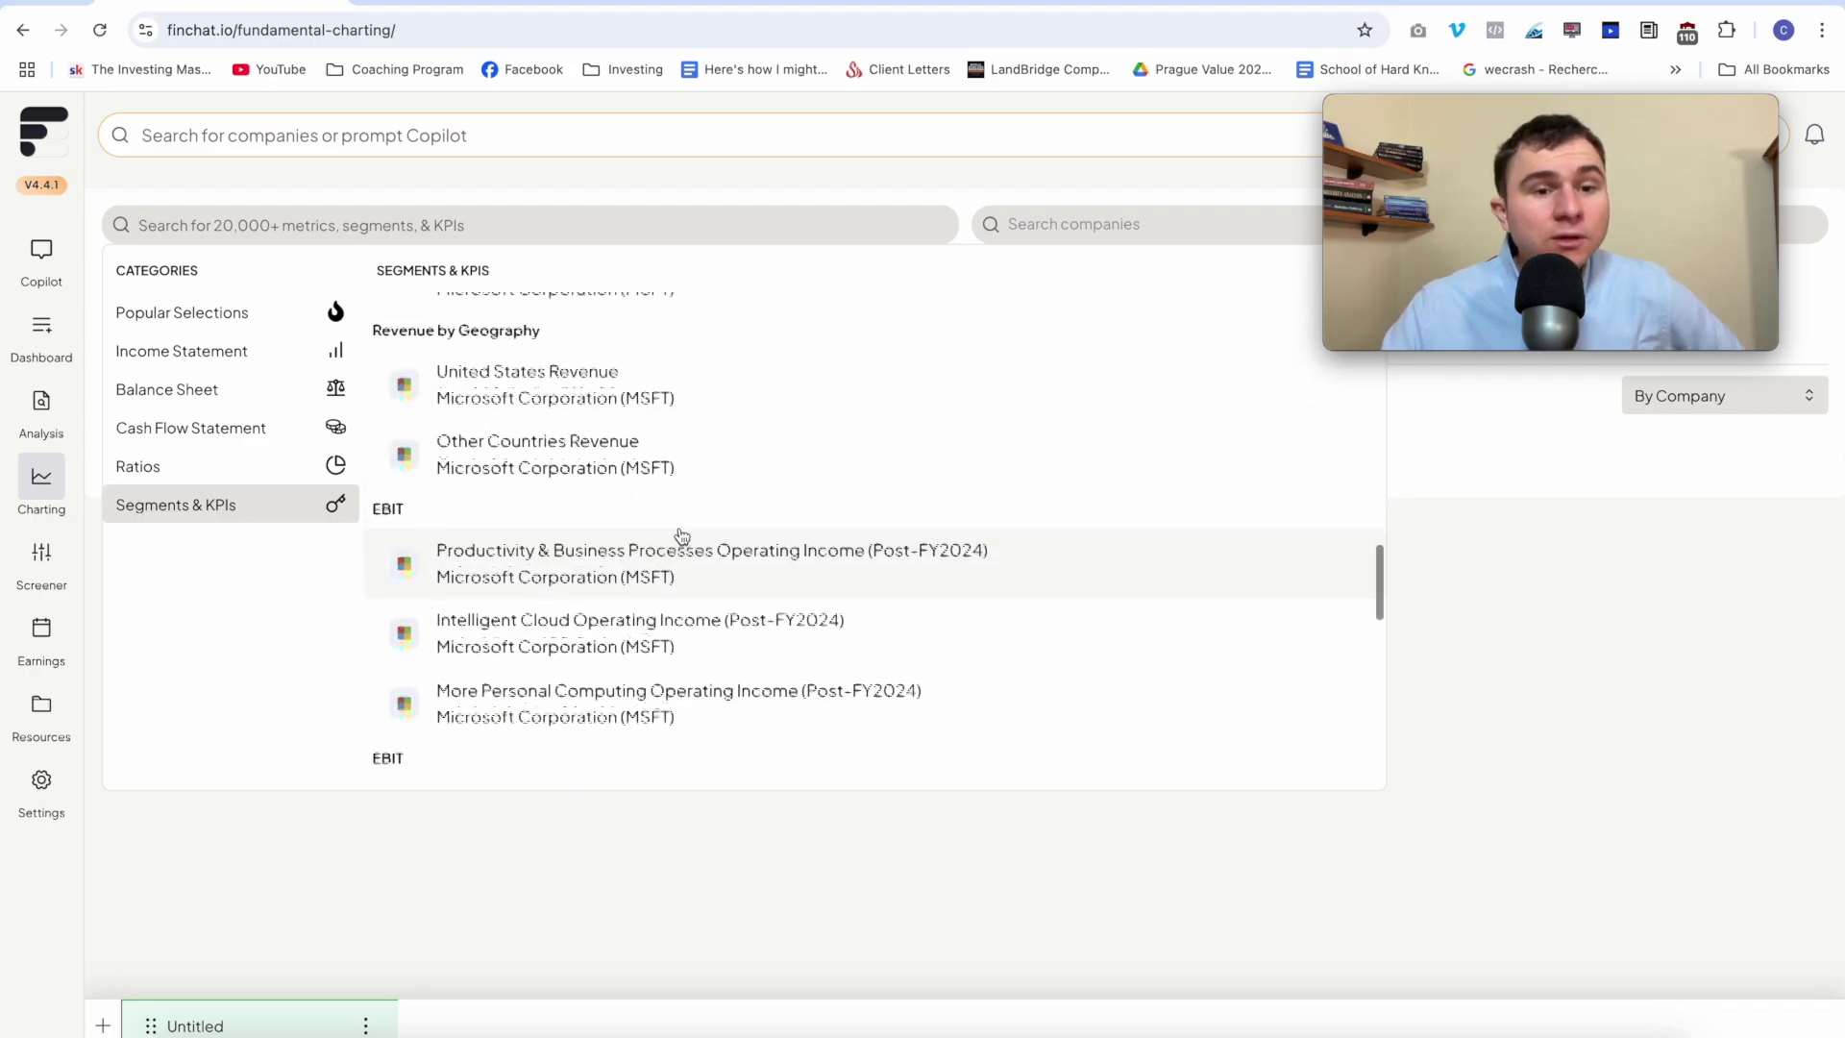
scroll(681, 535, down, 5)
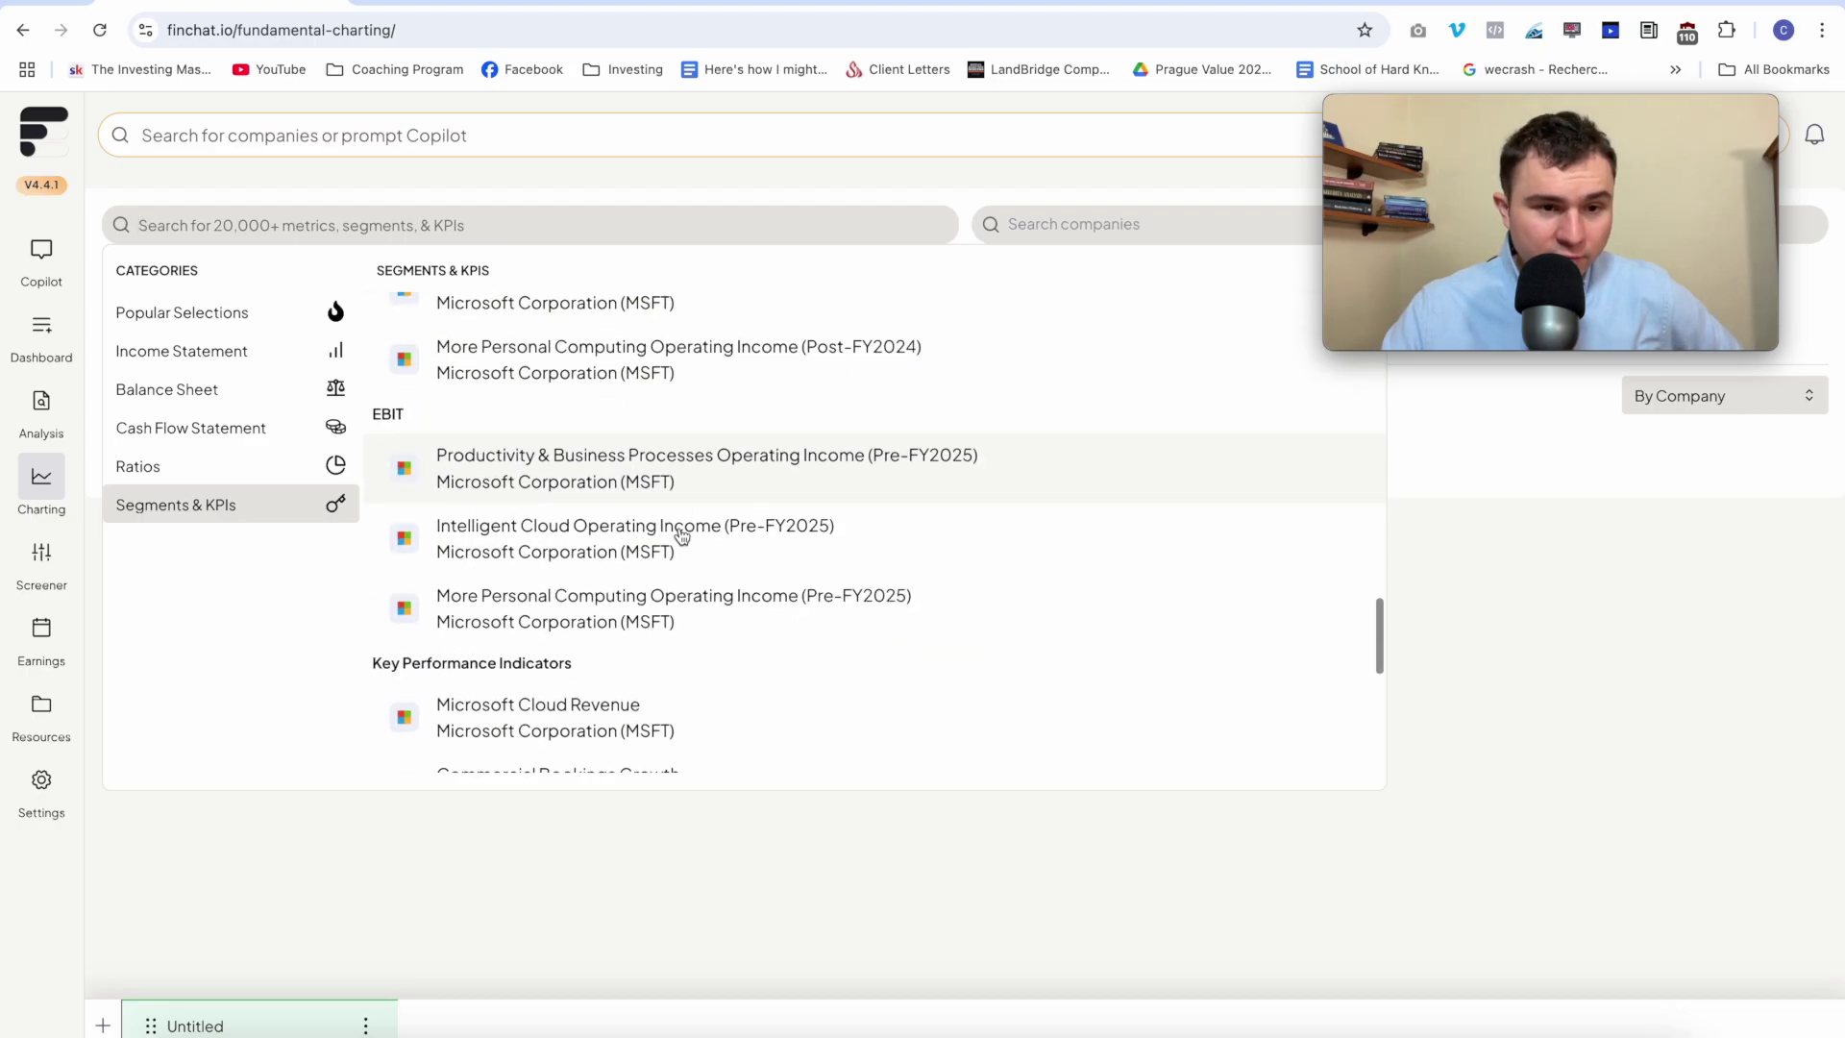
scroll(681, 535, down, 5)
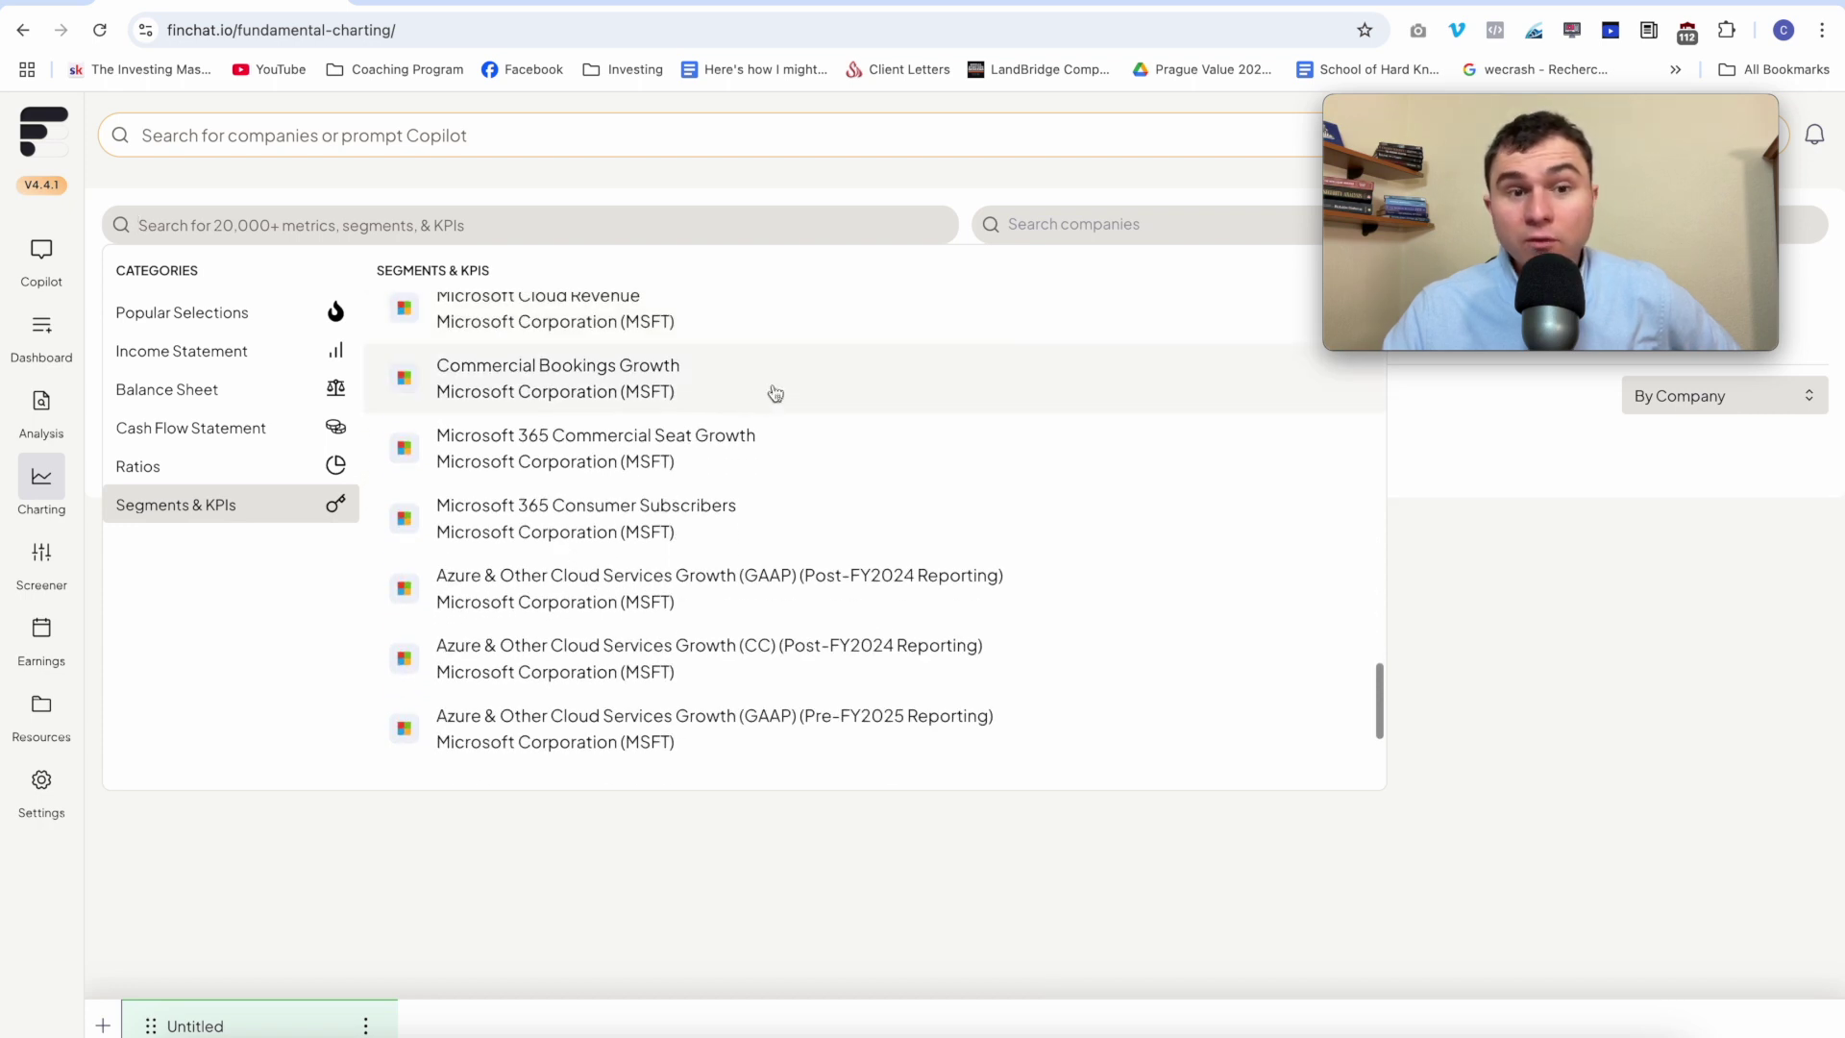
click(775, 393)
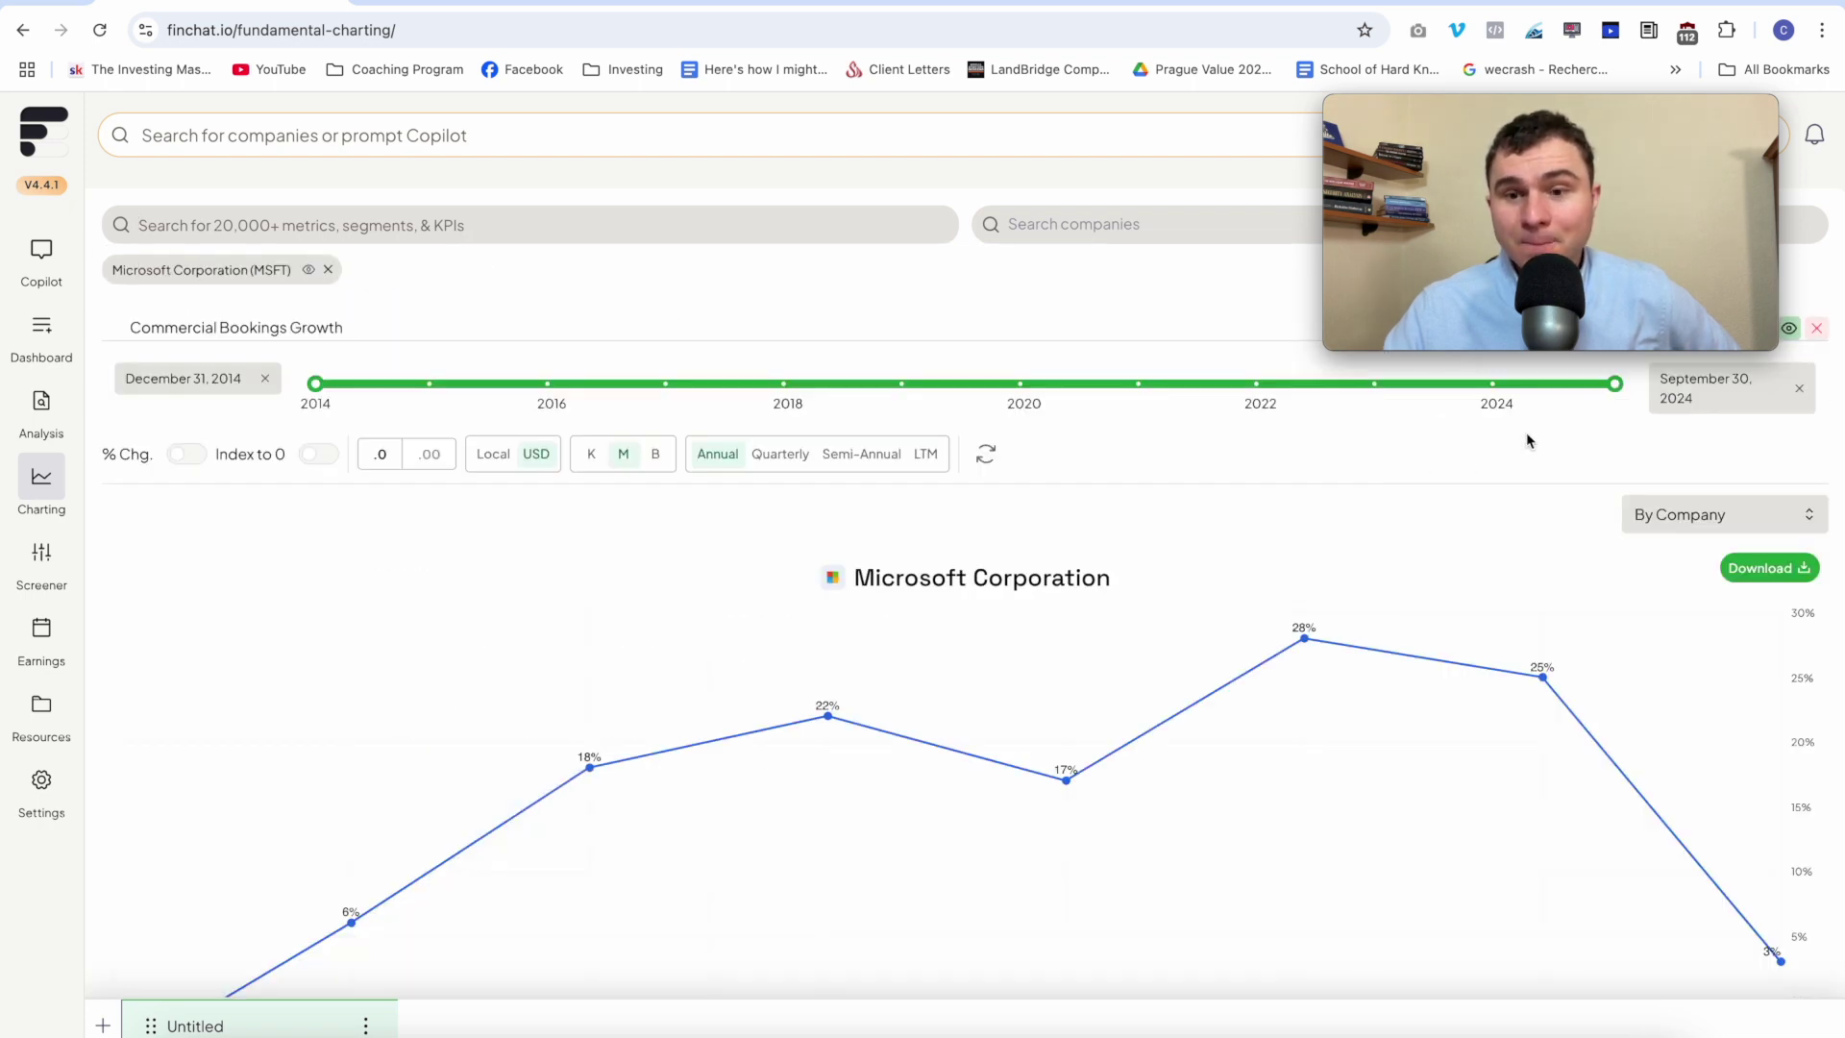
scroll(1528, 440, down, 2)
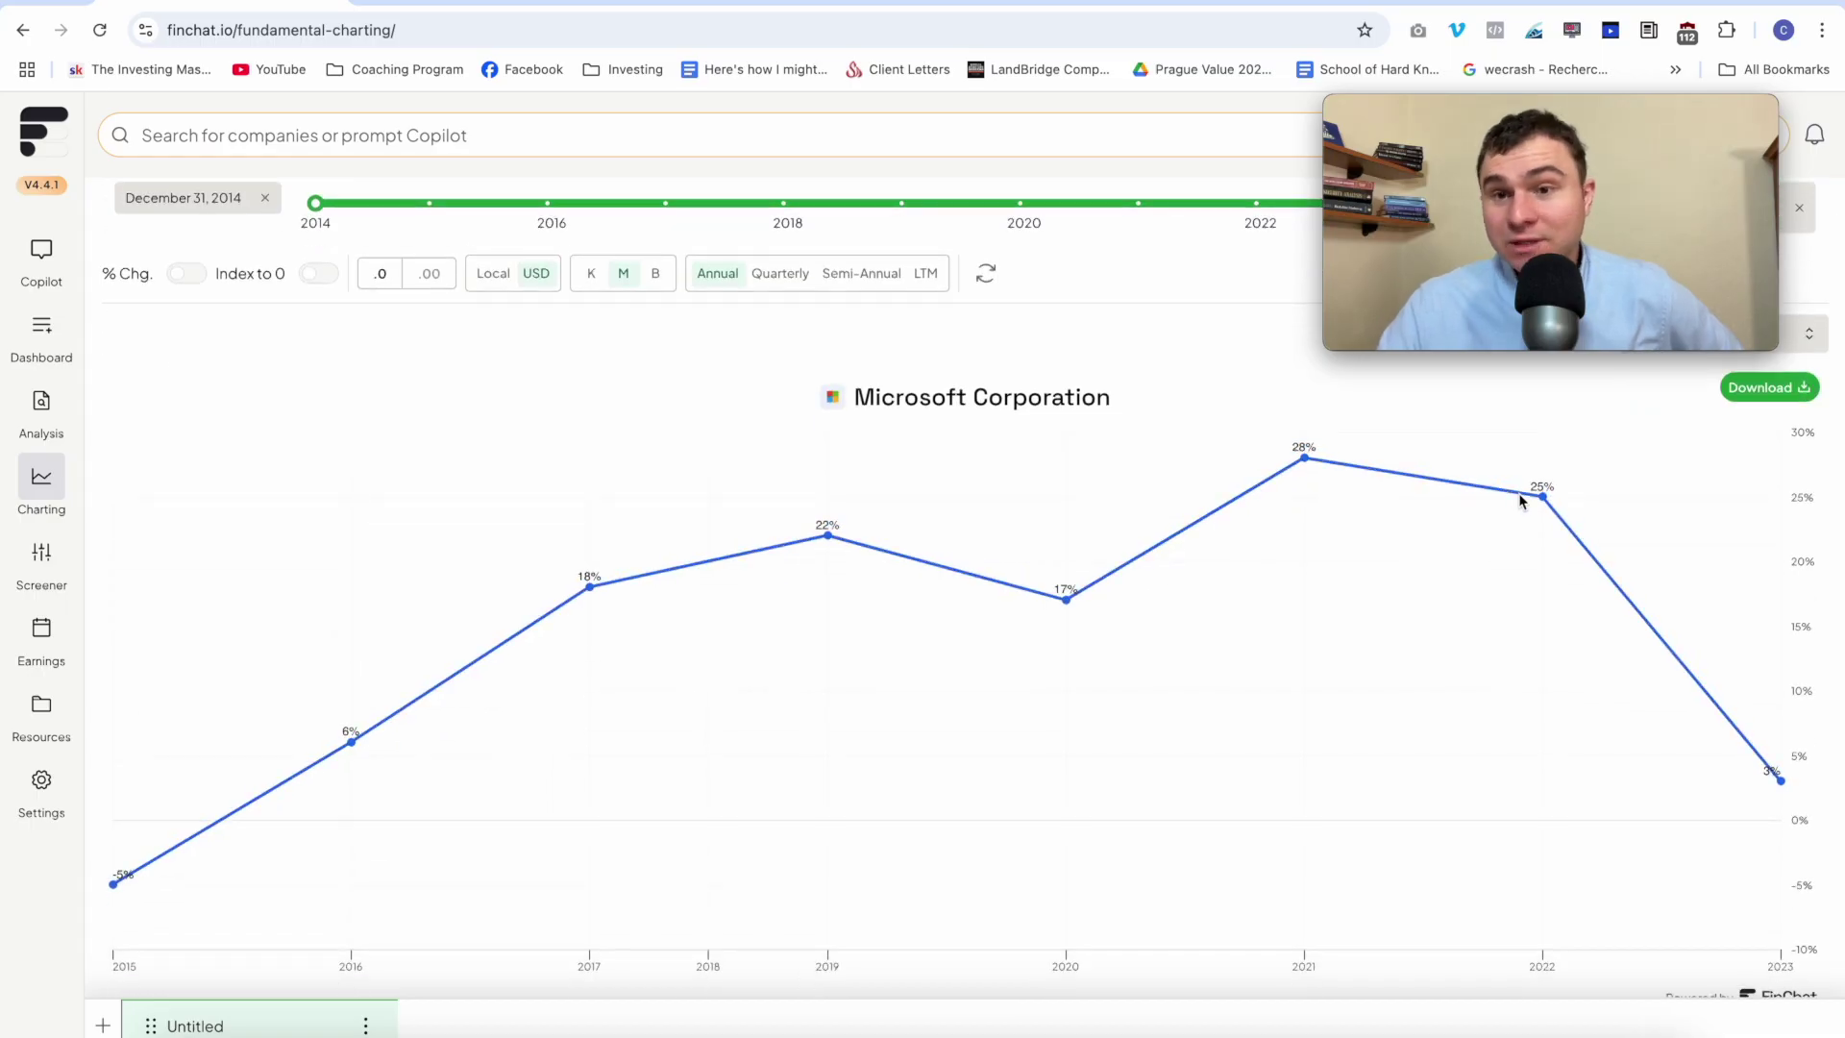
scroll(1519, 500, down, 2)
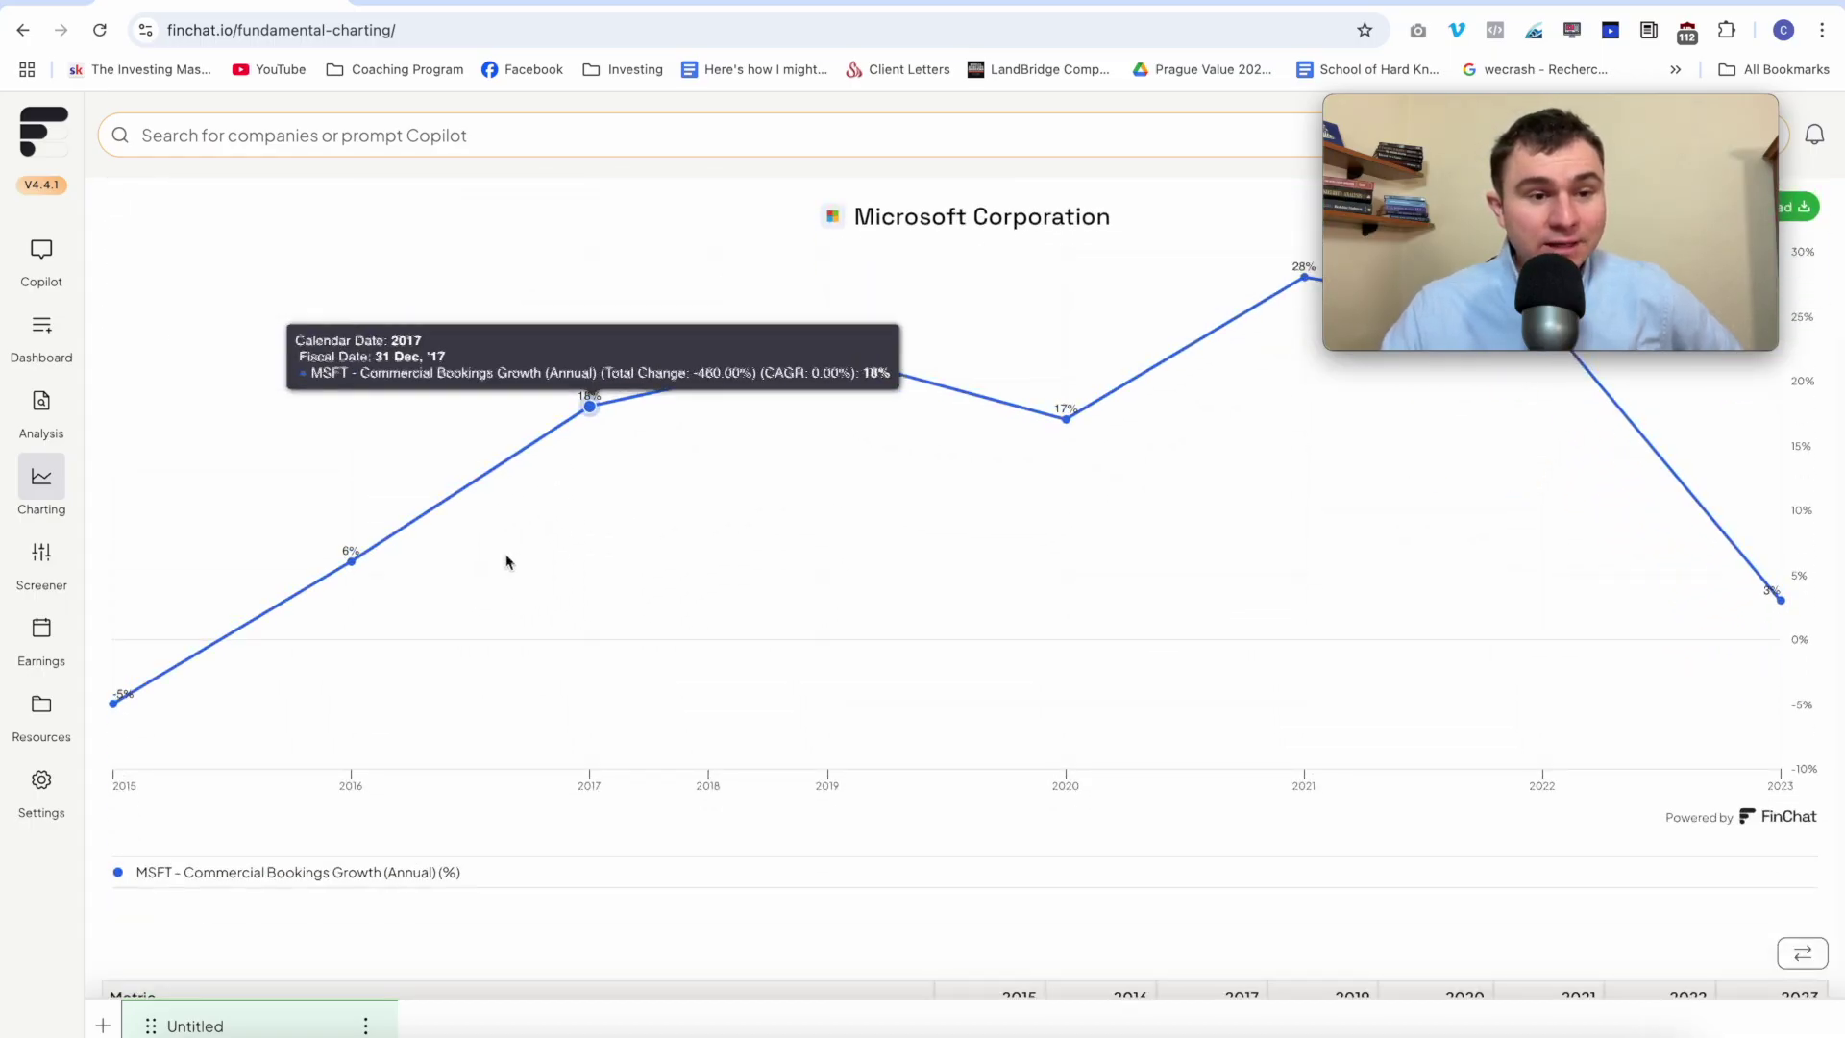
scroll(285, 594, up, 1)
scroll(515, 643, up, 1)
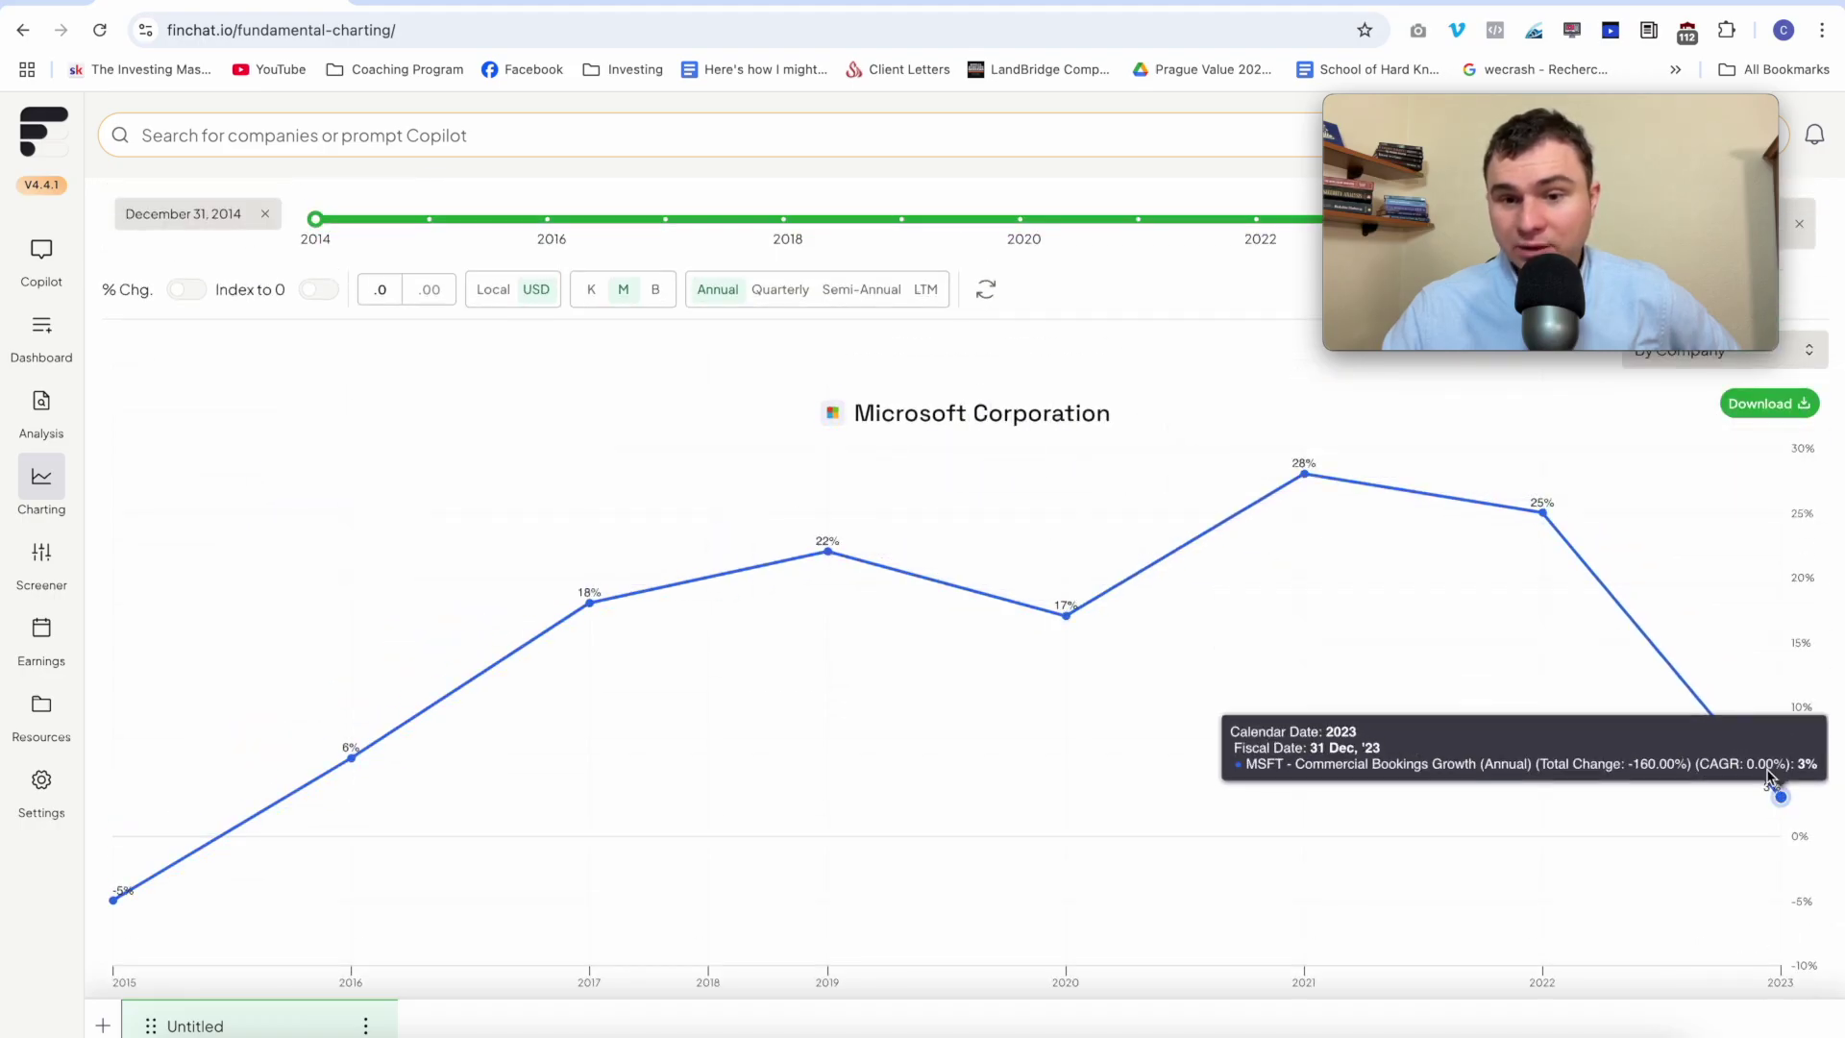
- Replace the Commercial Bookings Growth metric with Microsoft 365 Consumer Subscribers from the key performance indicators and view its annual bars
scroll(1797, 596, up, 2)
click(1816, 334)
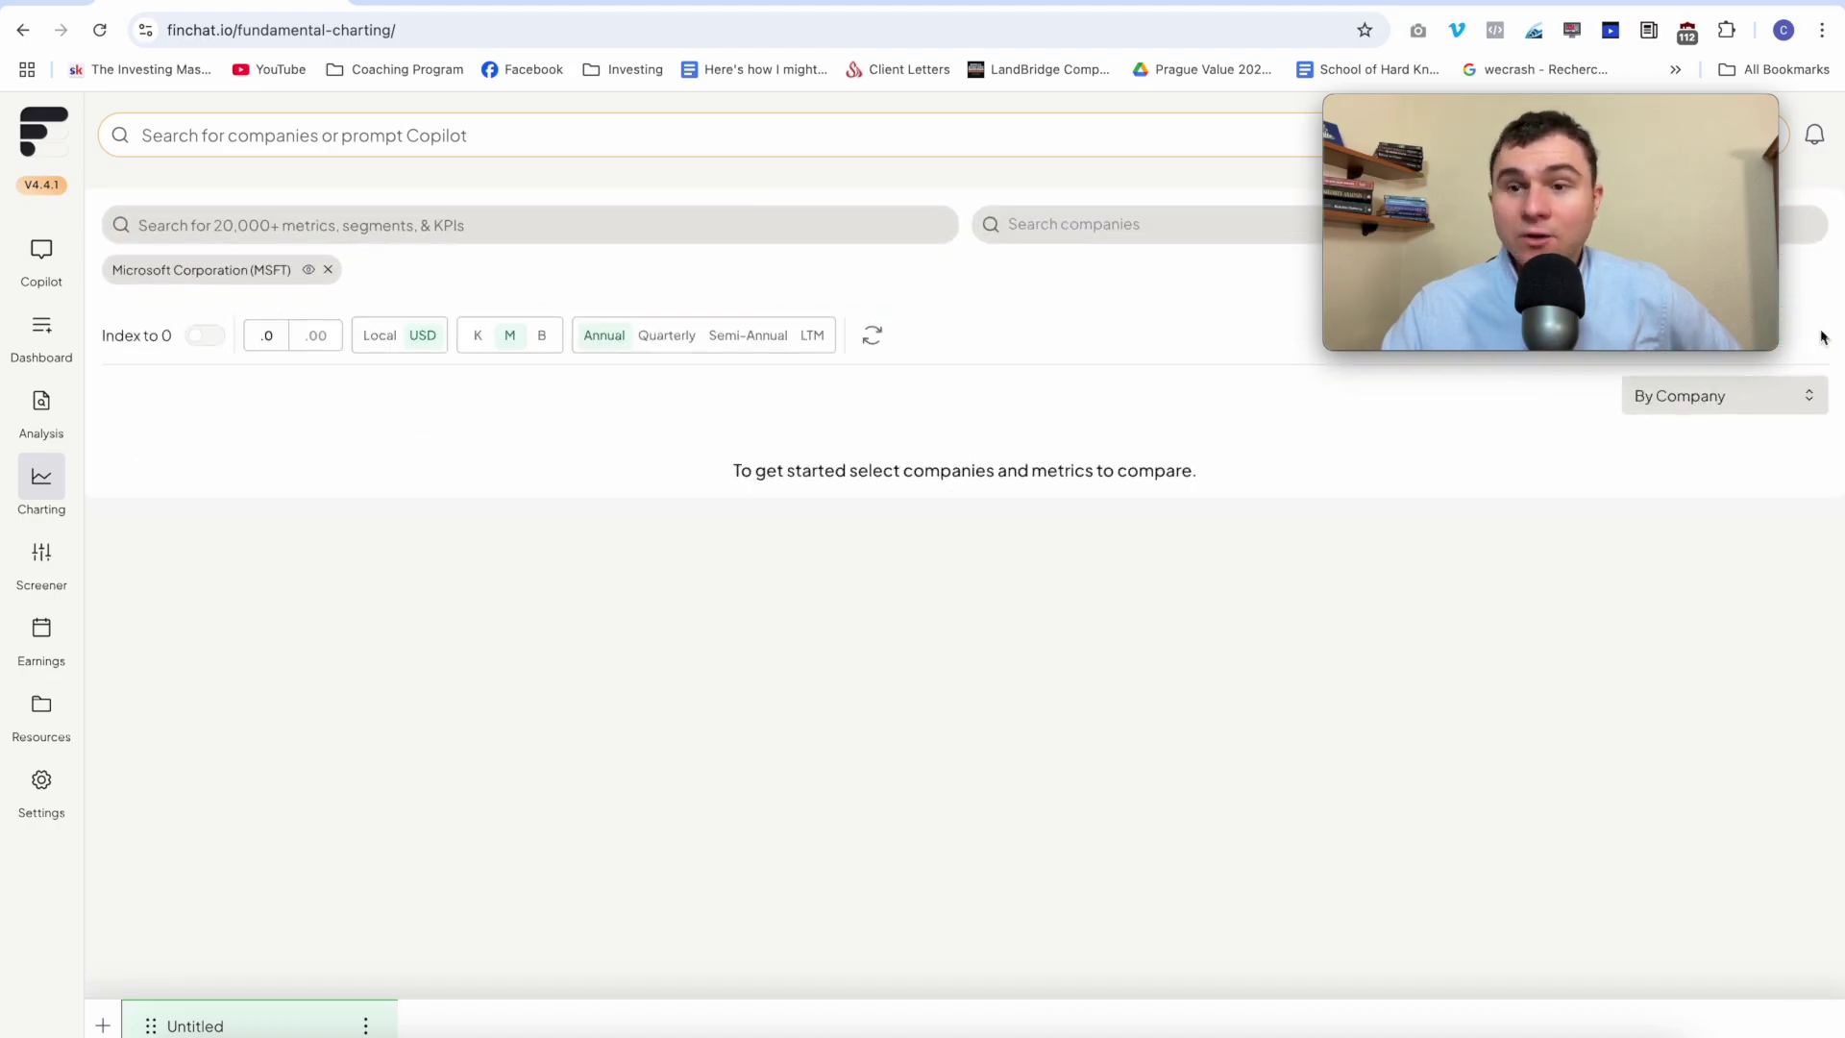
click(884, 215)
scroll(670, 716, down, 10)
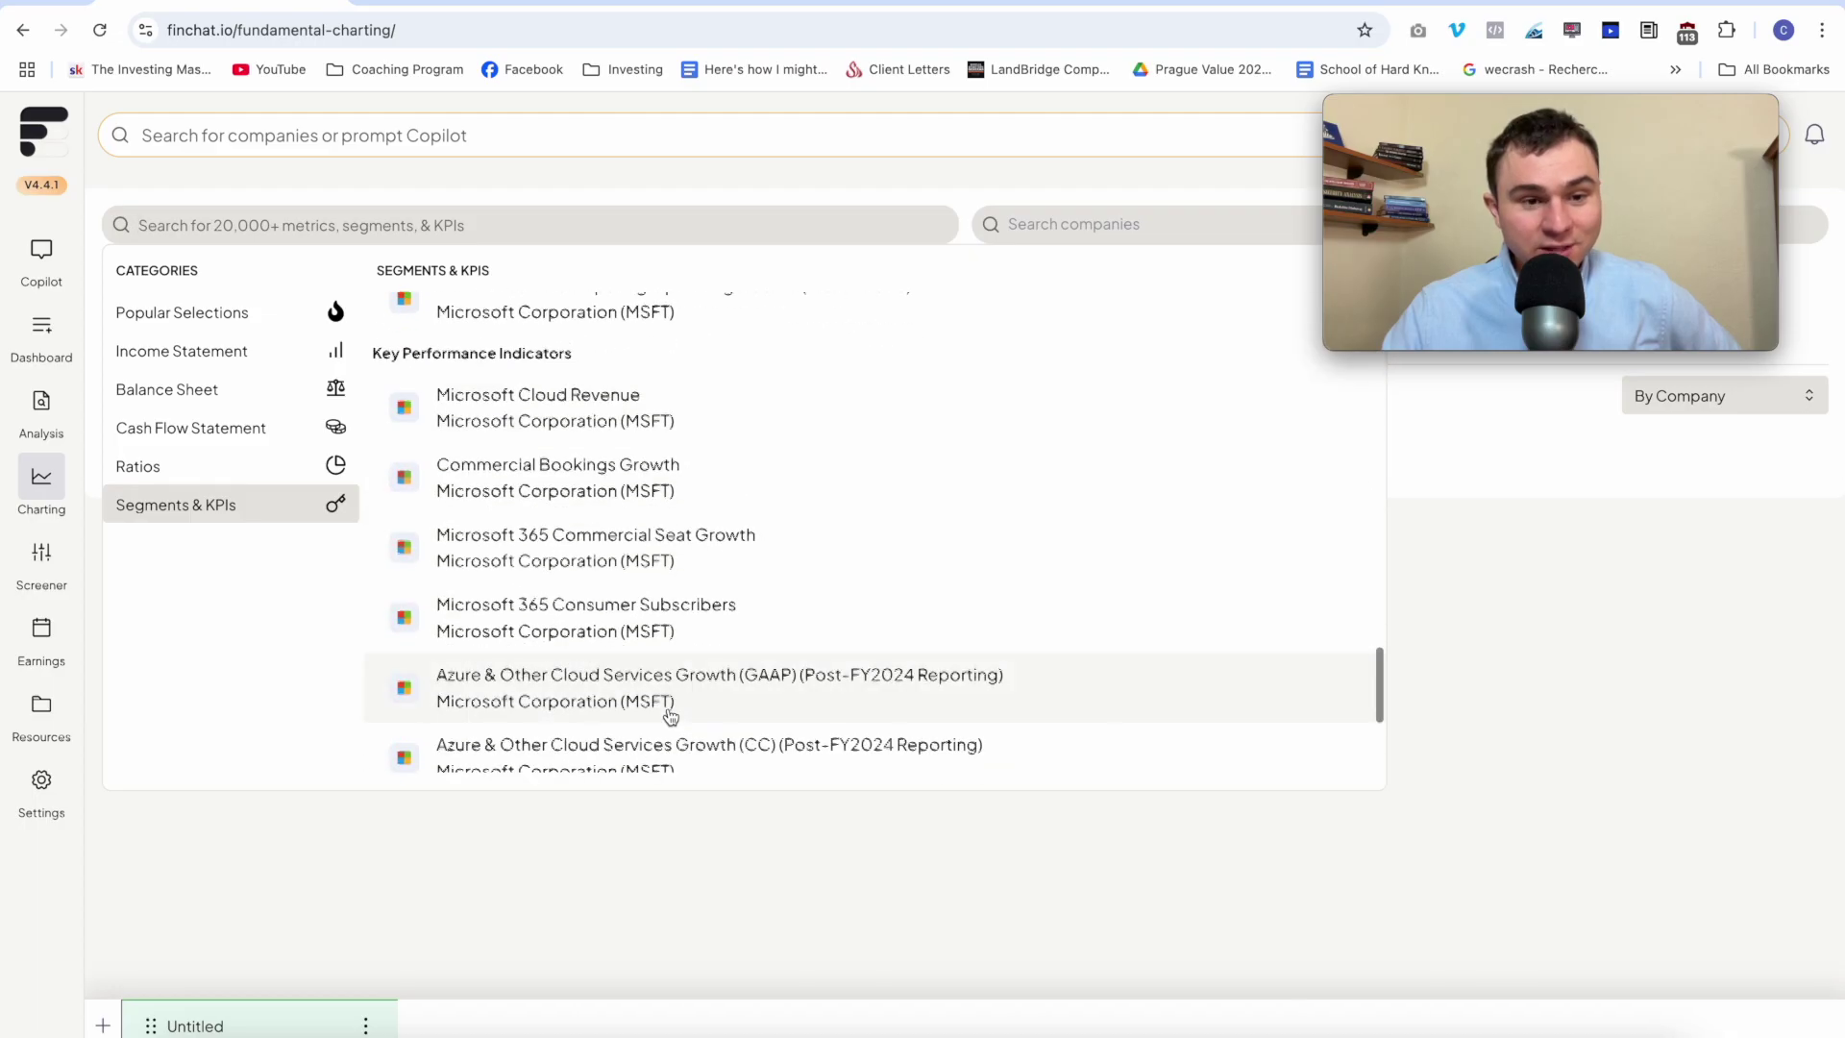
scroll(670, 716, down, 1)
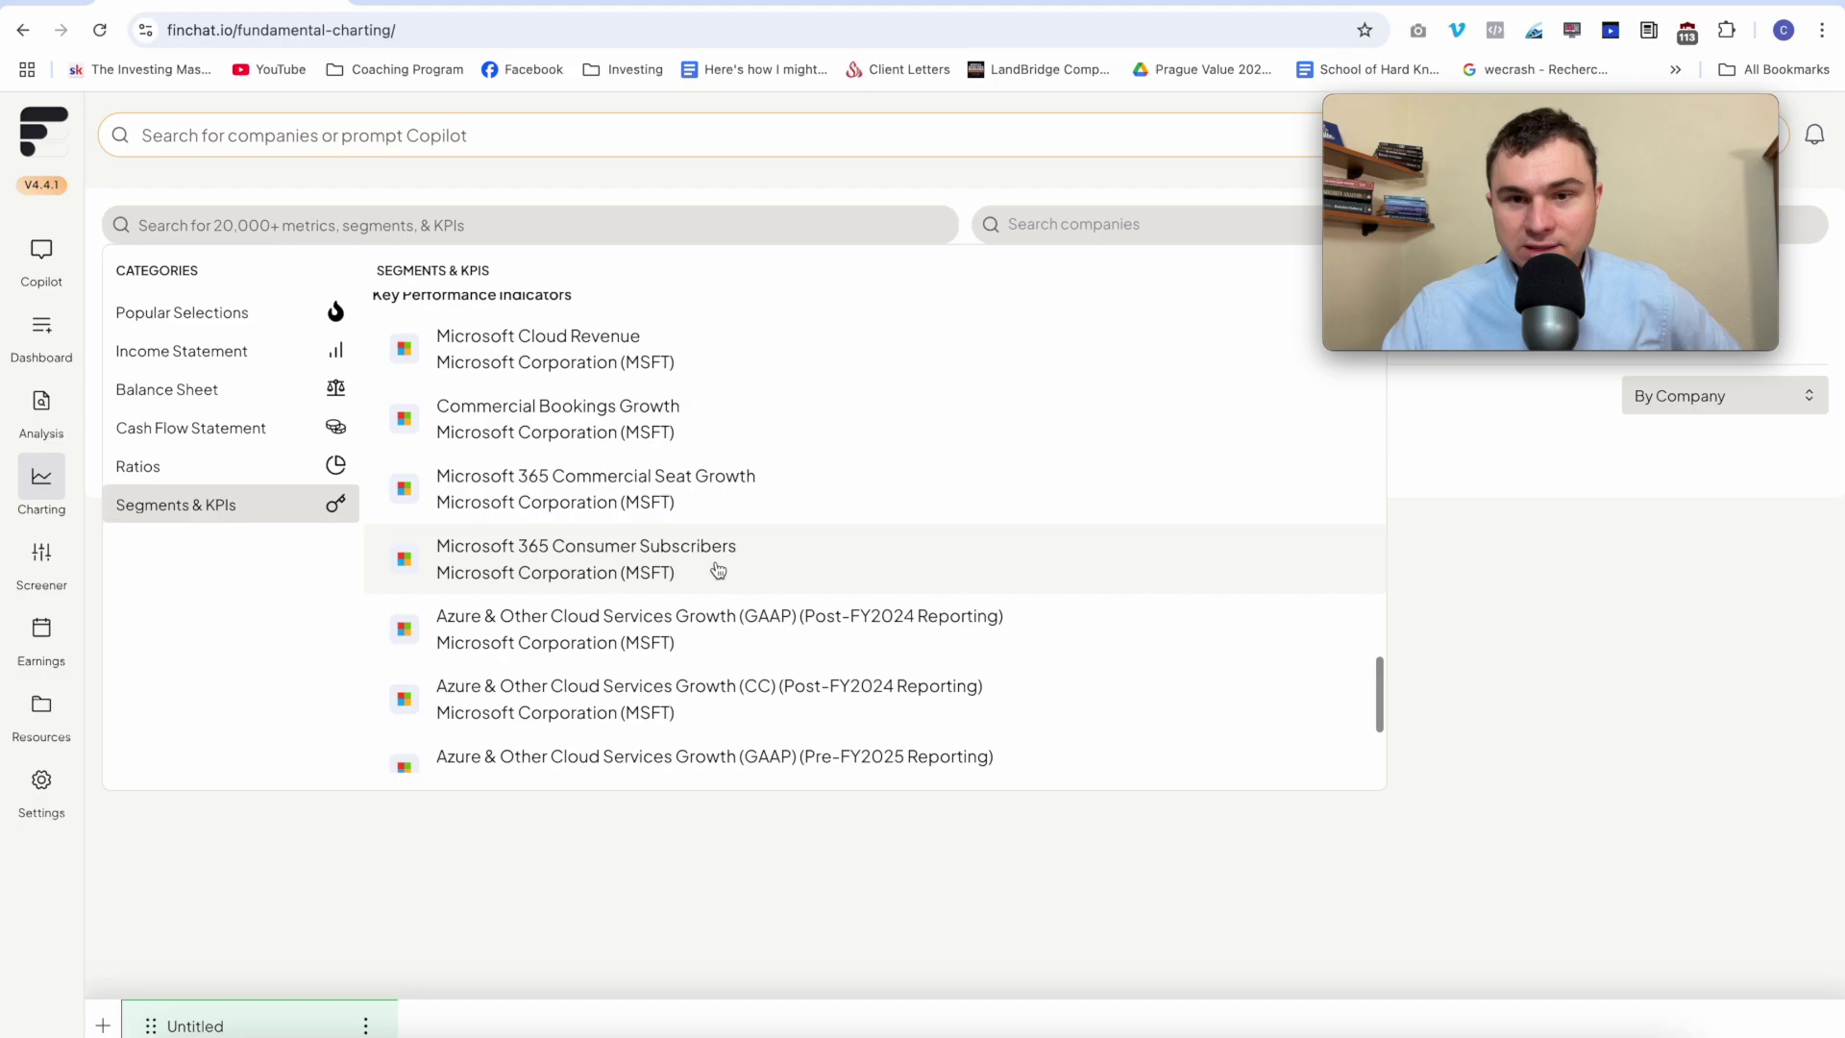
click(785, 565)
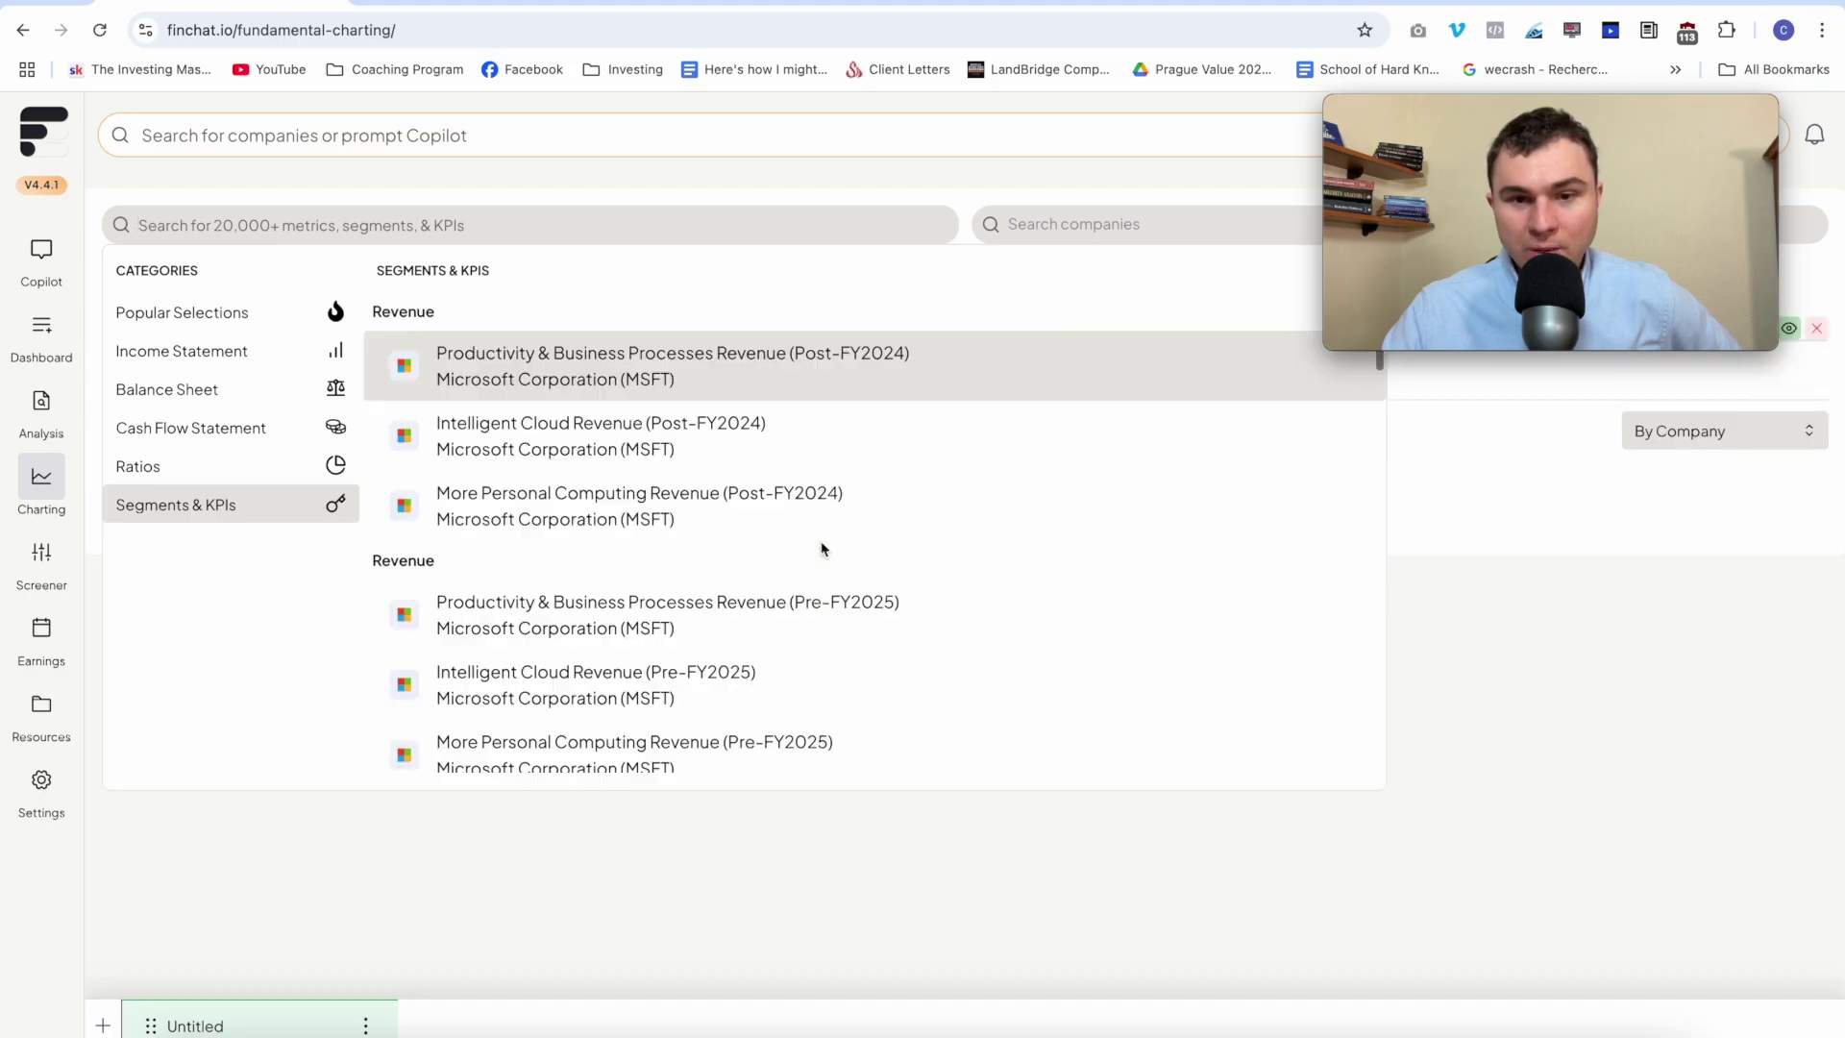
click(1455, 544)
scroll(1454, 547, down, 3)
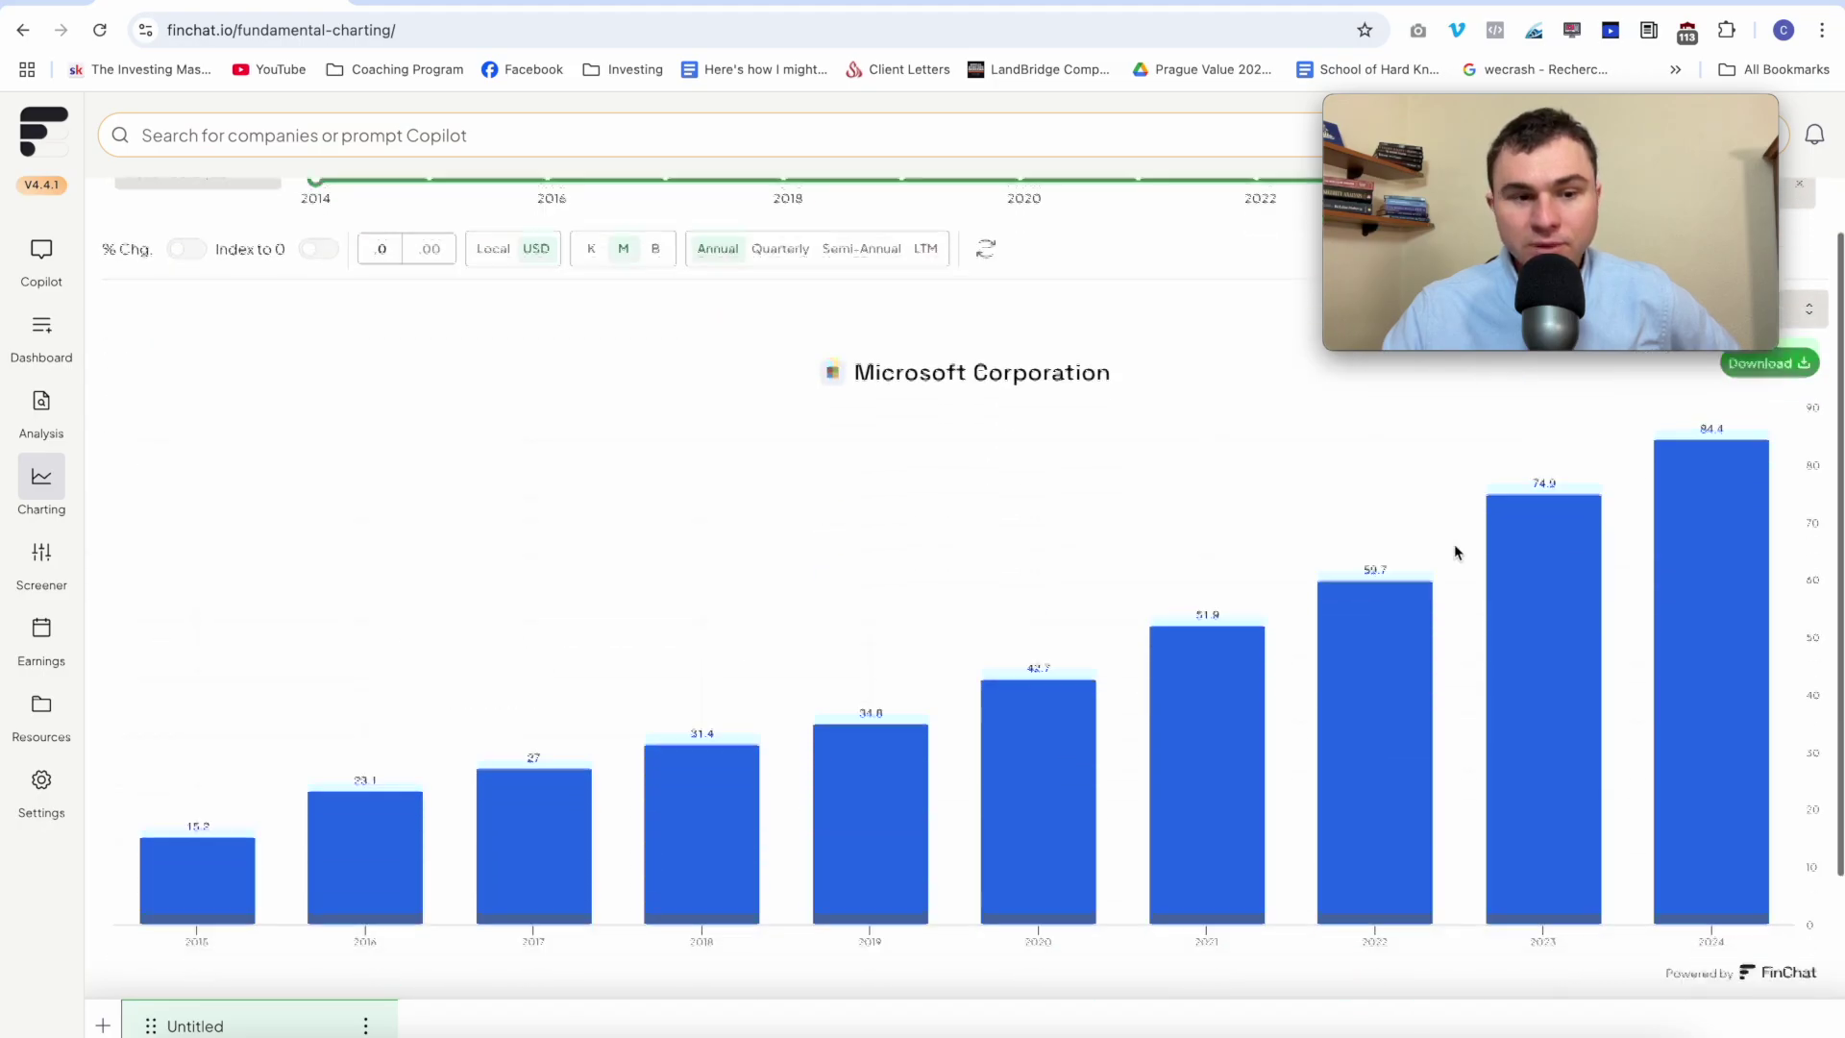
- Try the percentage-change overlay and the index-to-0 view on the subscribers chart, turning each off again
scroll(227, 823, up, 1)
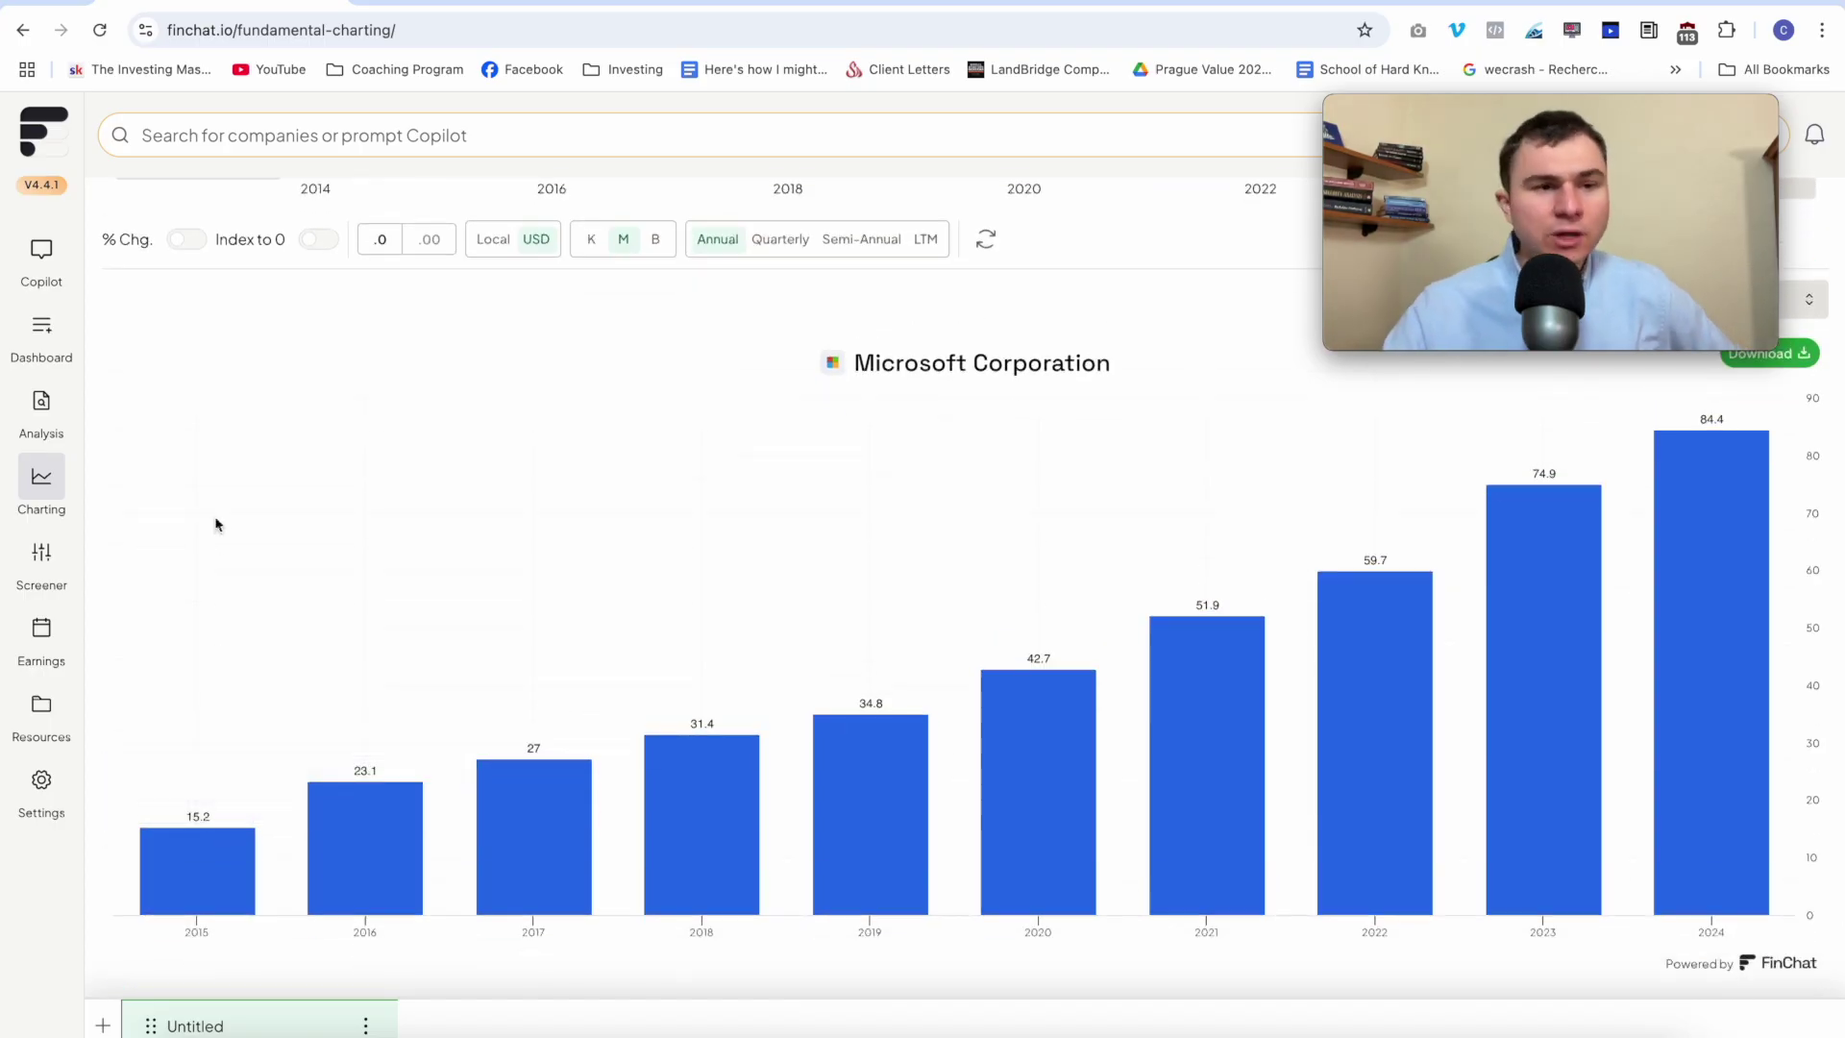
scroll(182, 260, up, 2)
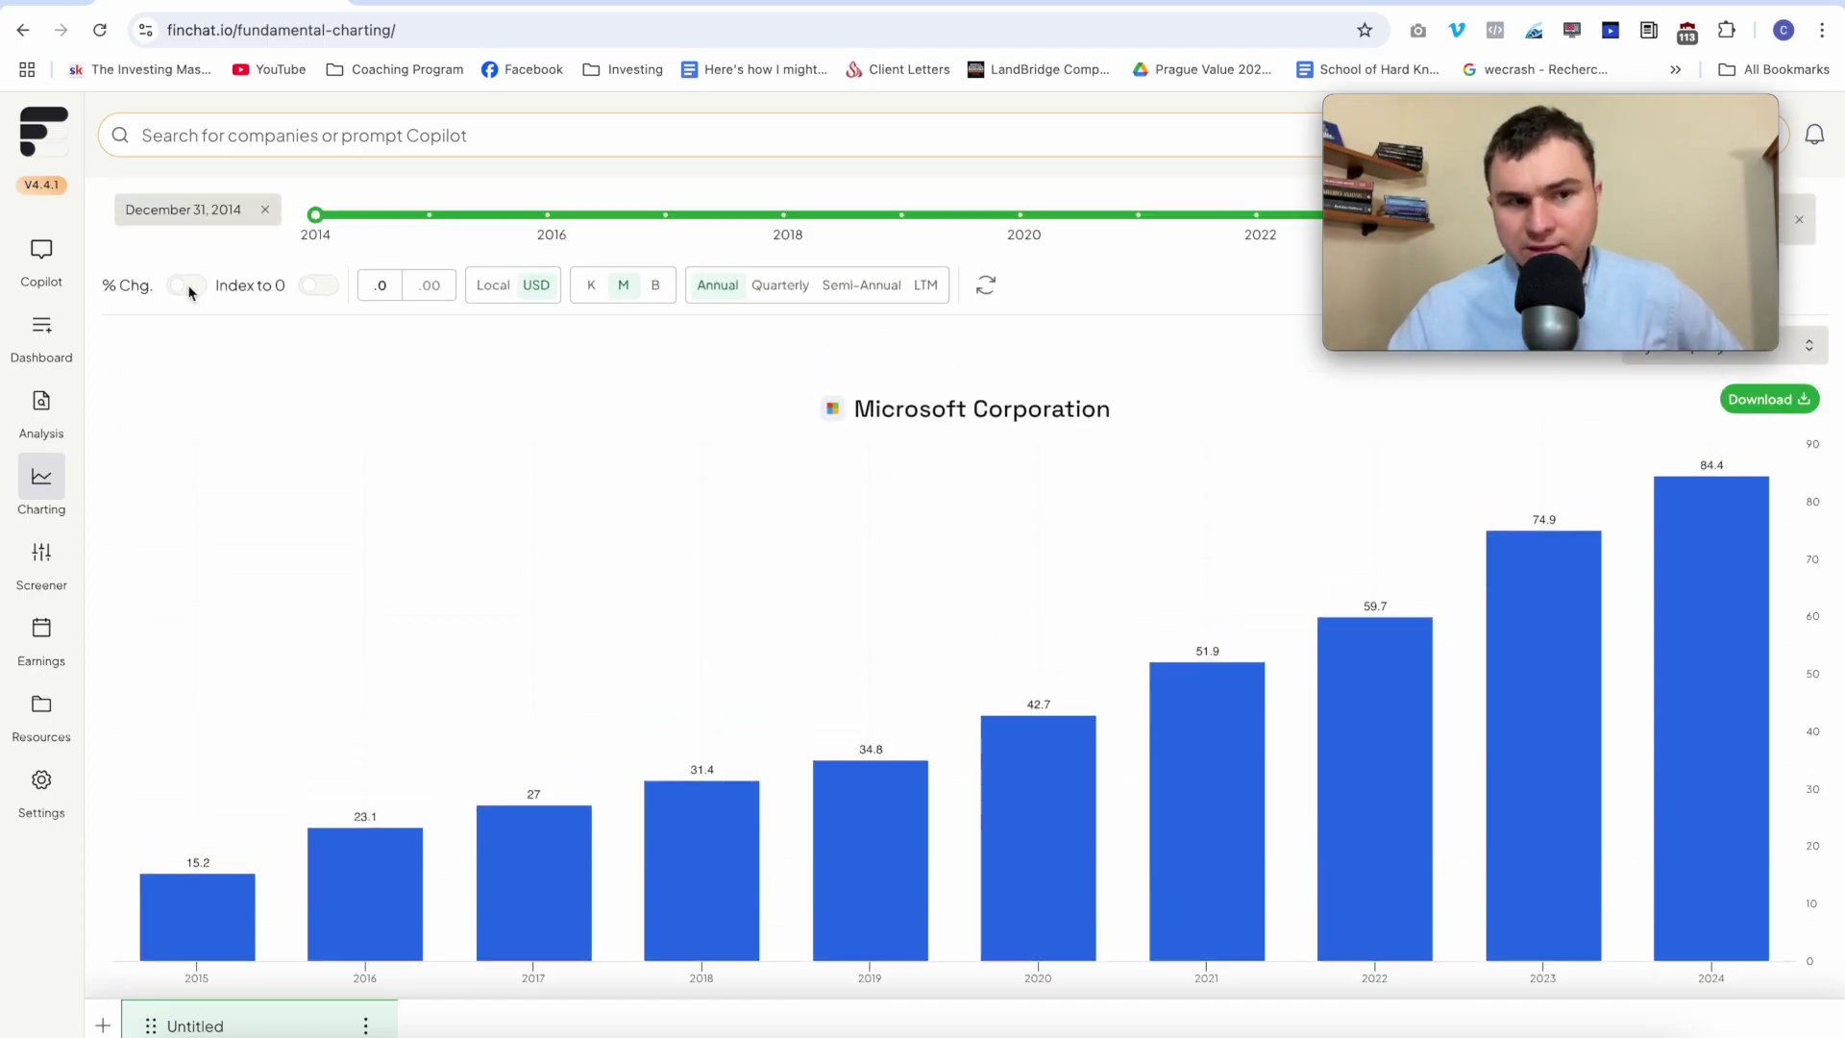
click(185, 286)
scroll(564, 573, down, 1)
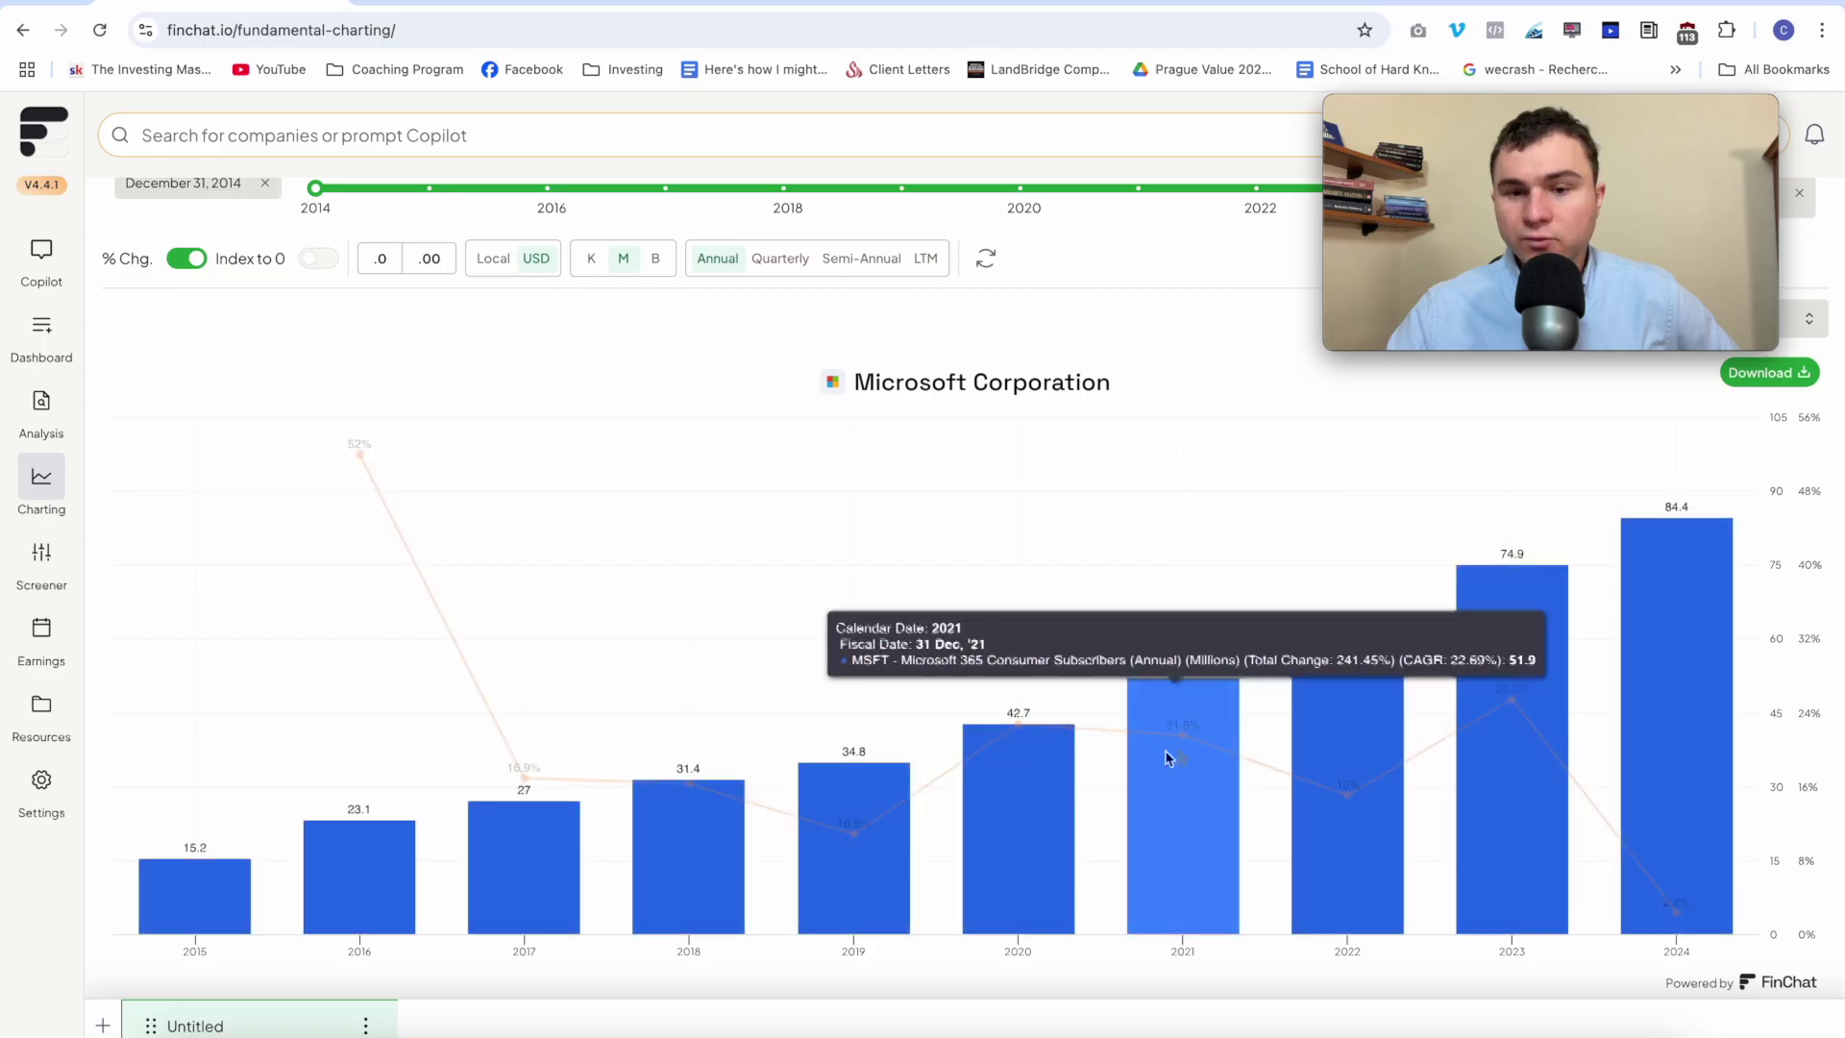
click(186, 259)
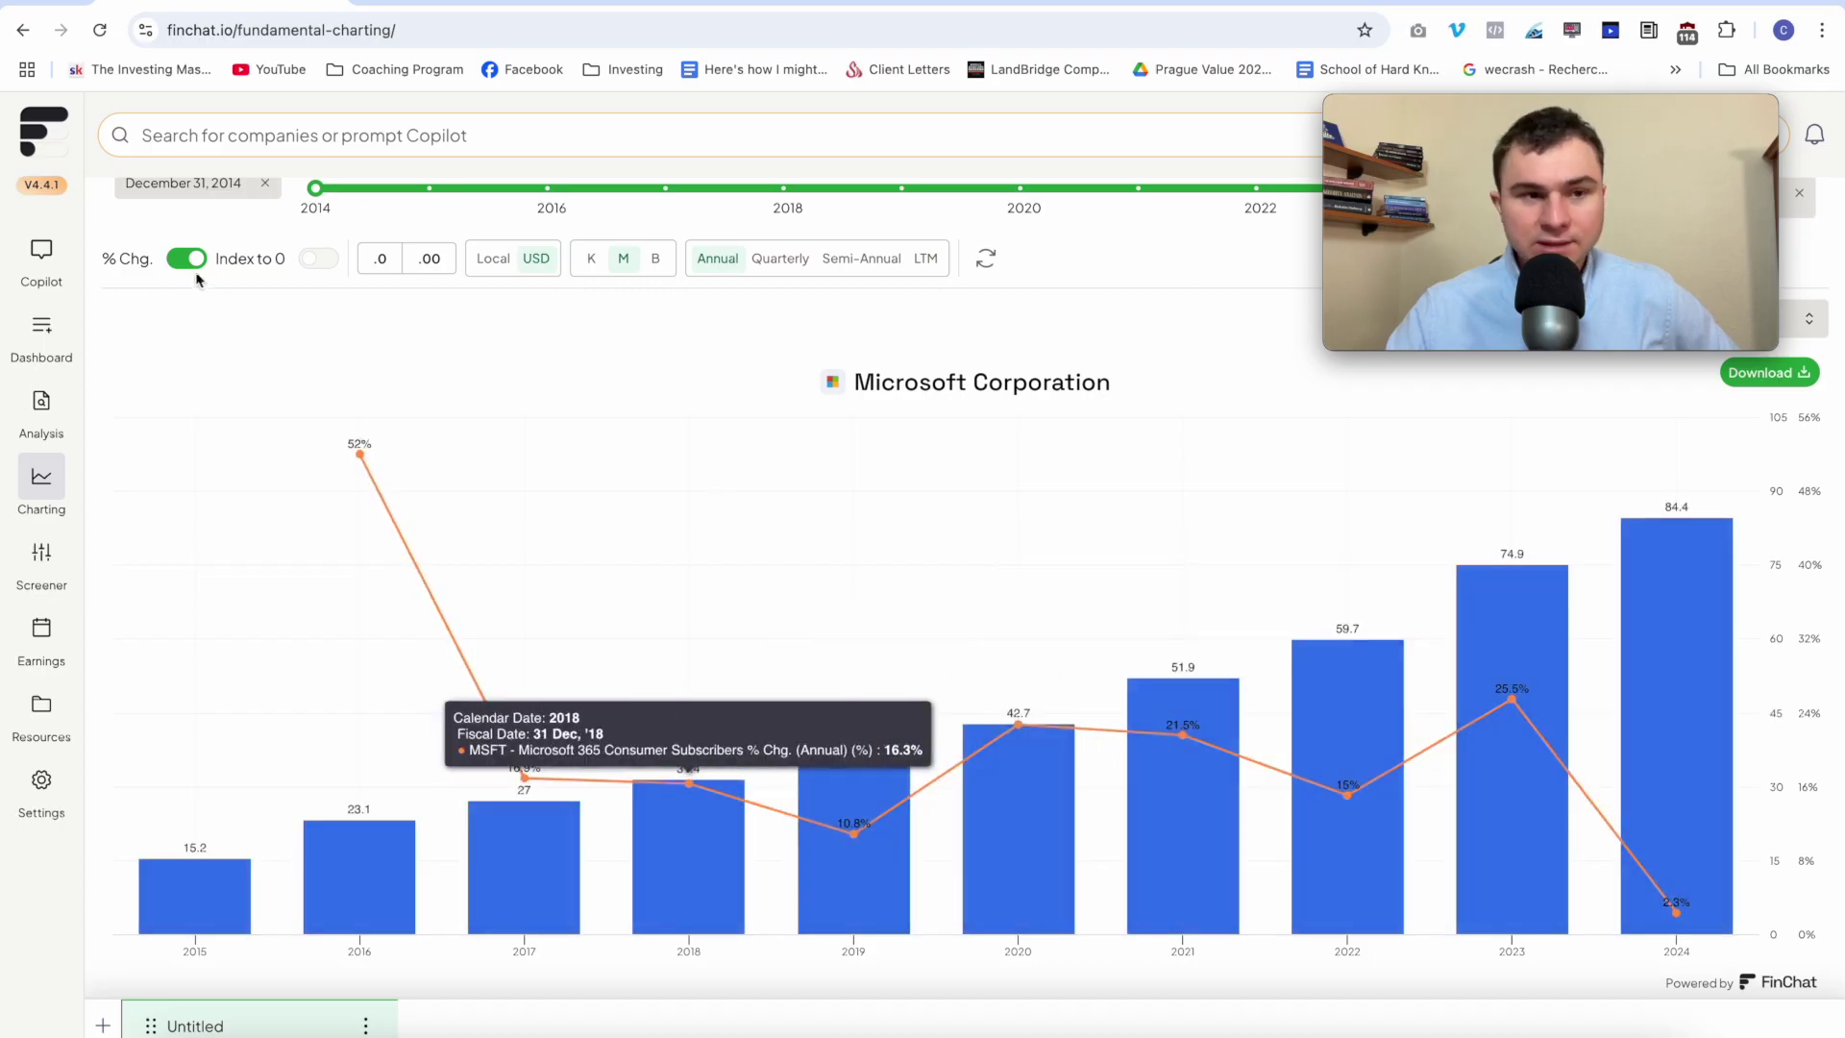
click(316, 225)
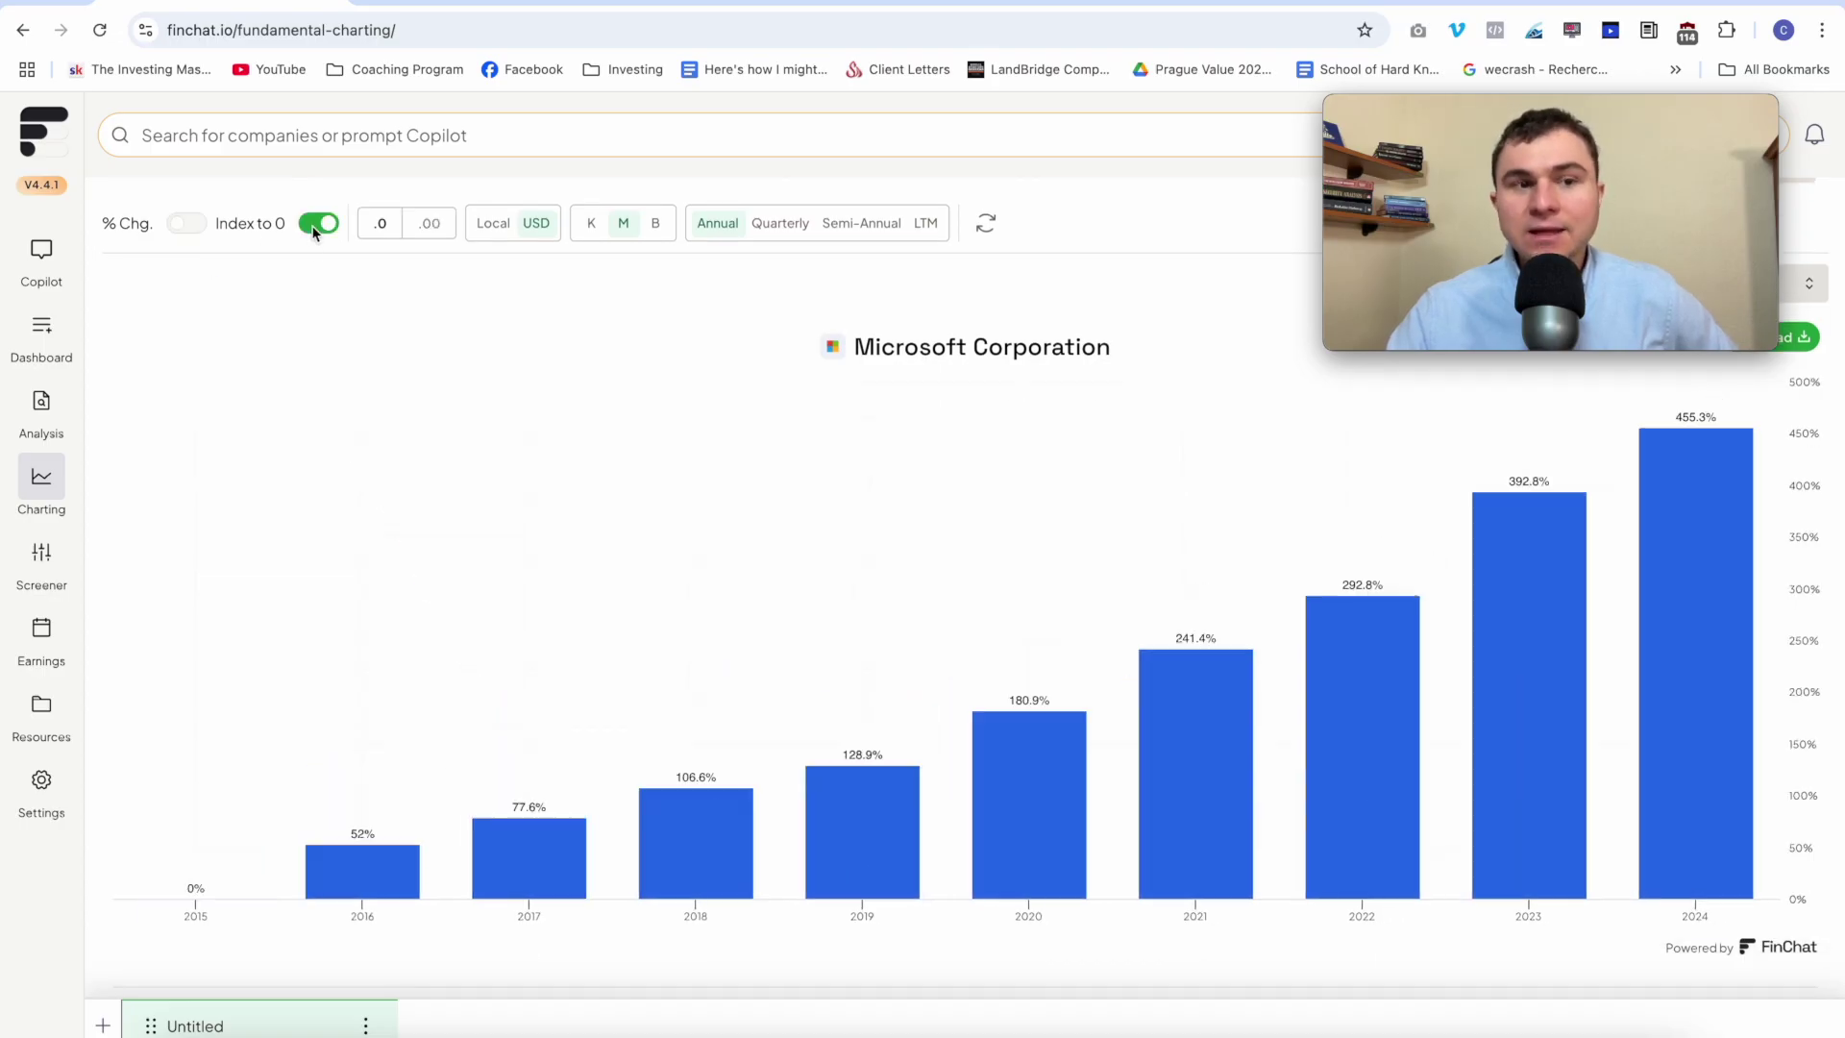
click(316, 226)
- Add EPS Diluted from the popular selections to the chart and compare its line with the Microsoft 365 Consumer Subscribers bars
scroll(517, 388, up, 3)
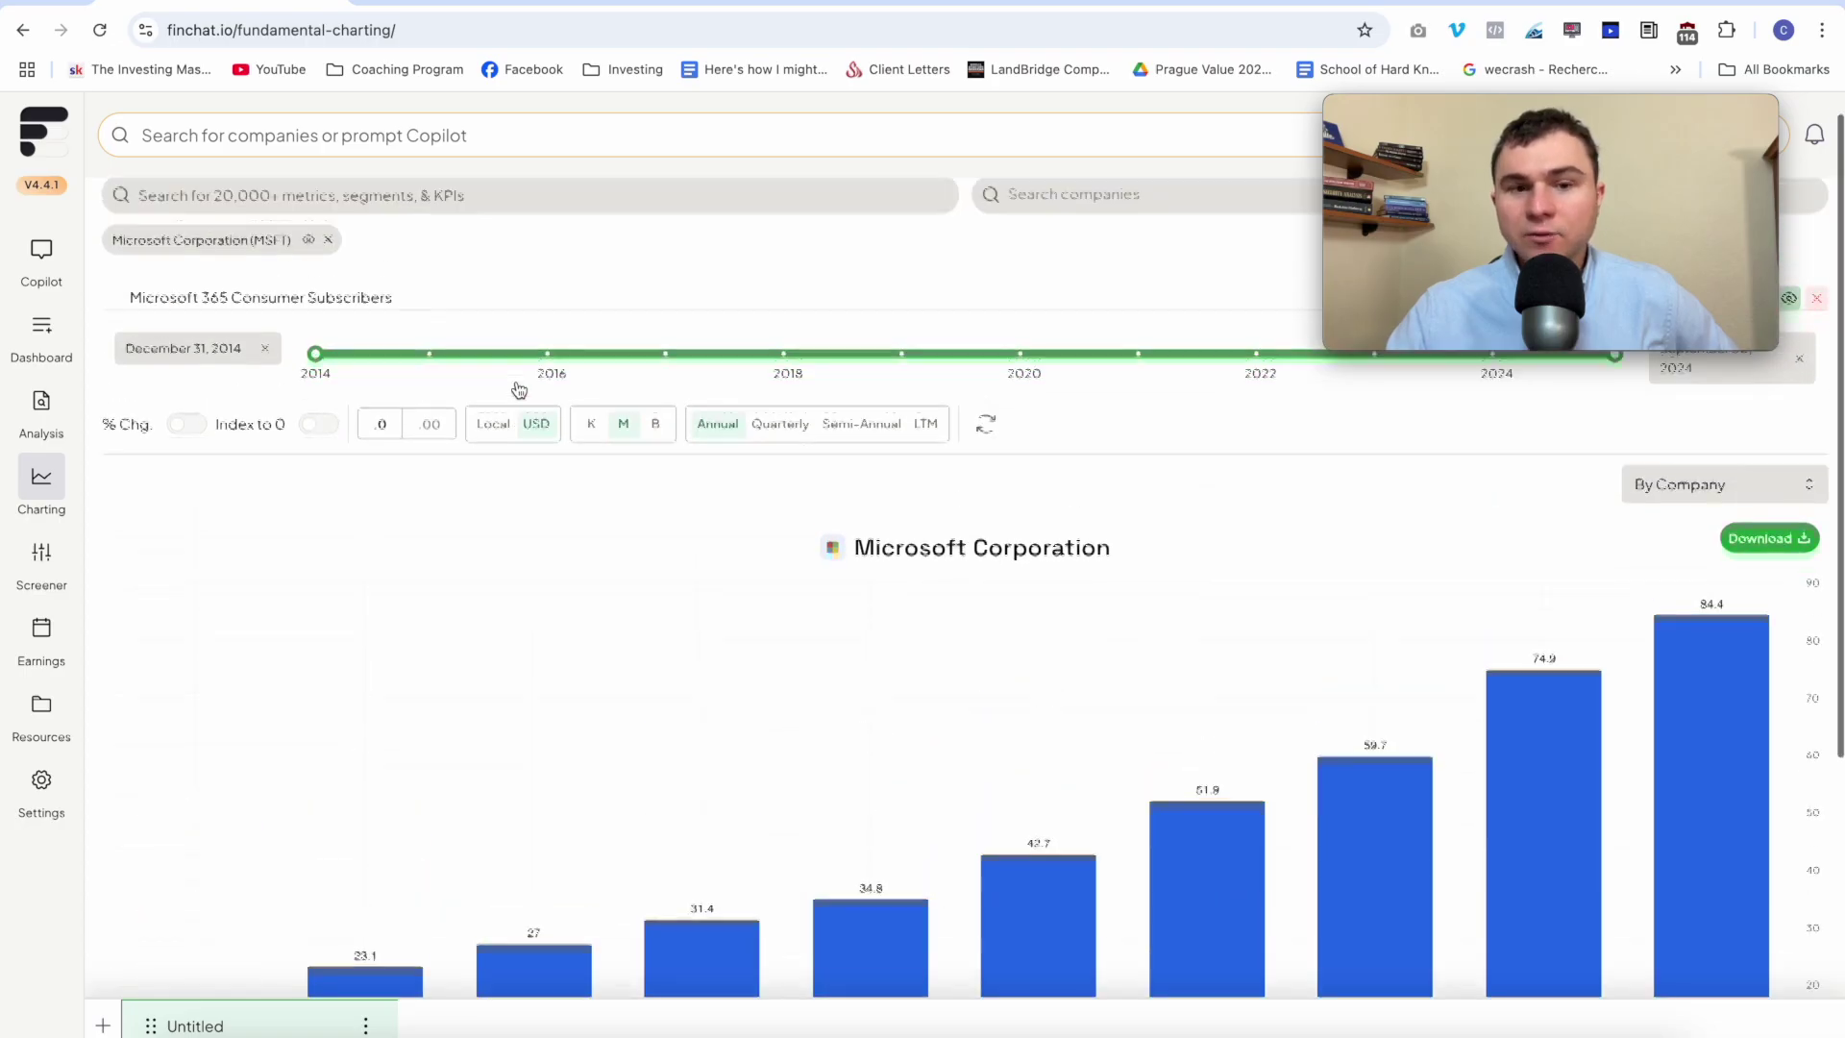
click(331, 225)
click(331, 310)
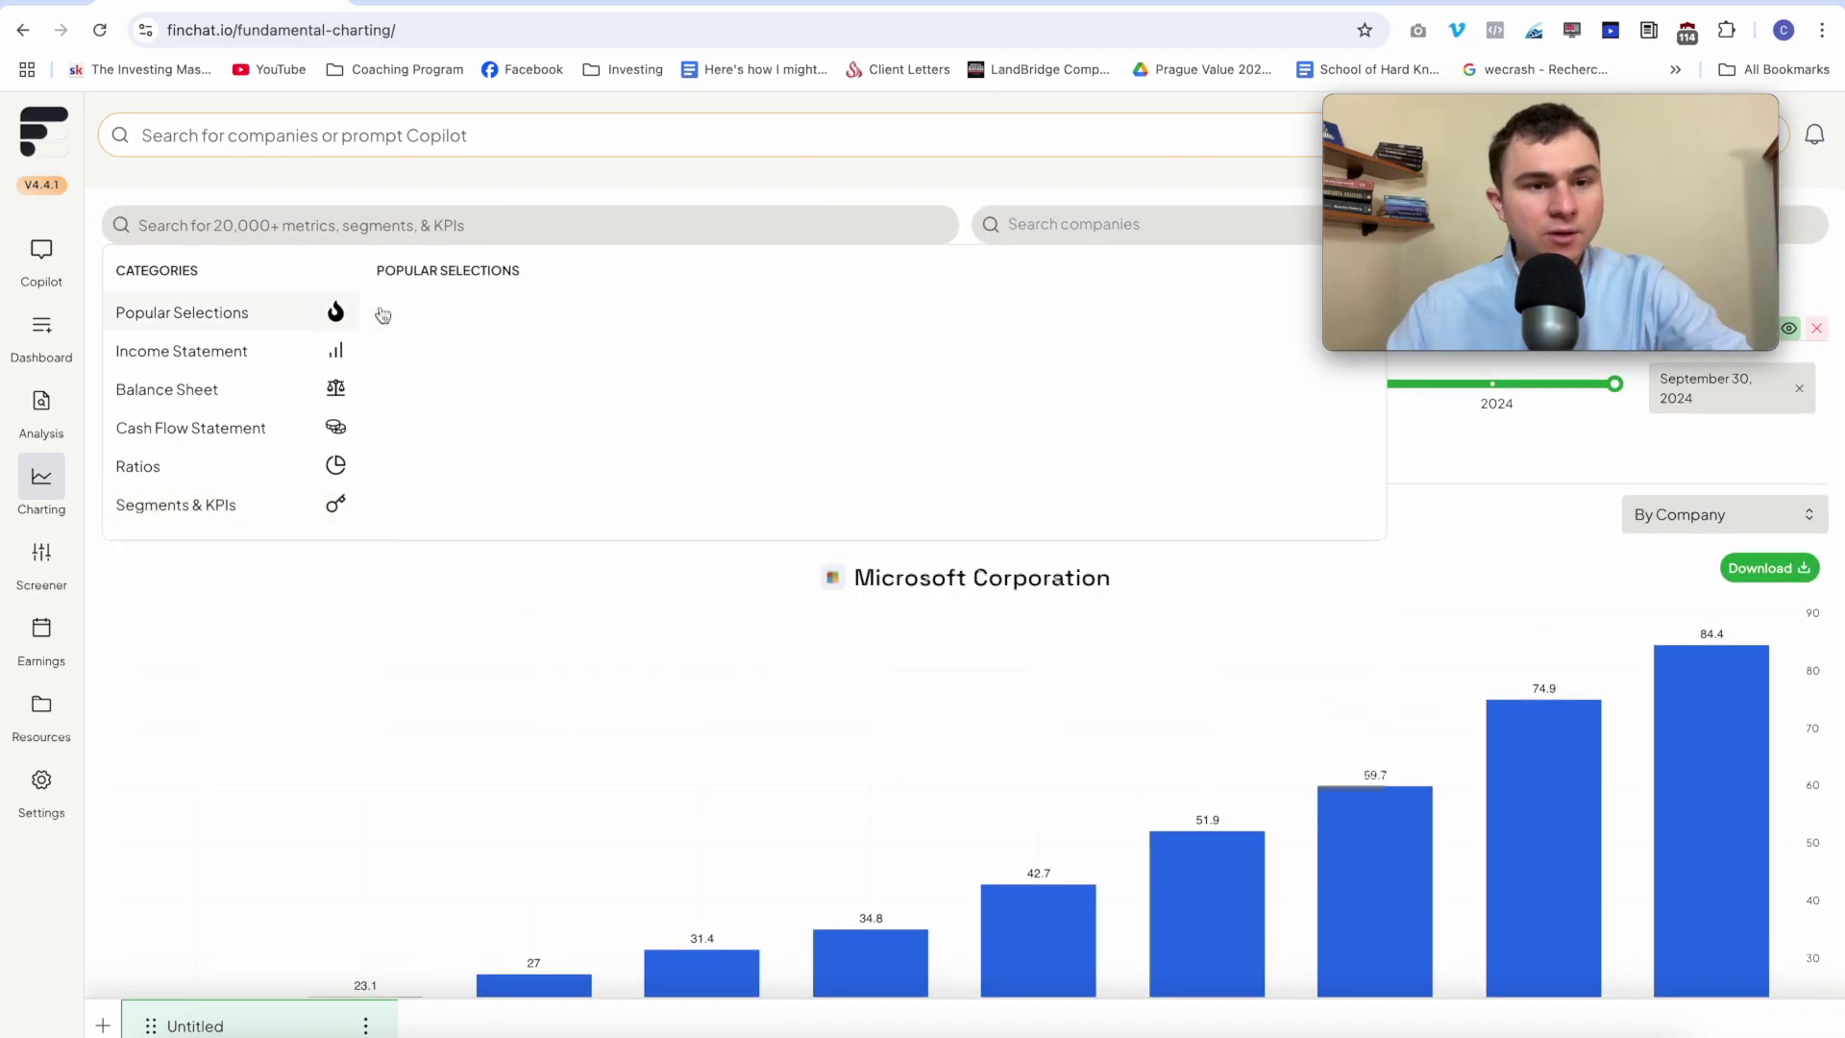
click(382, 310)
click(1452, 473)
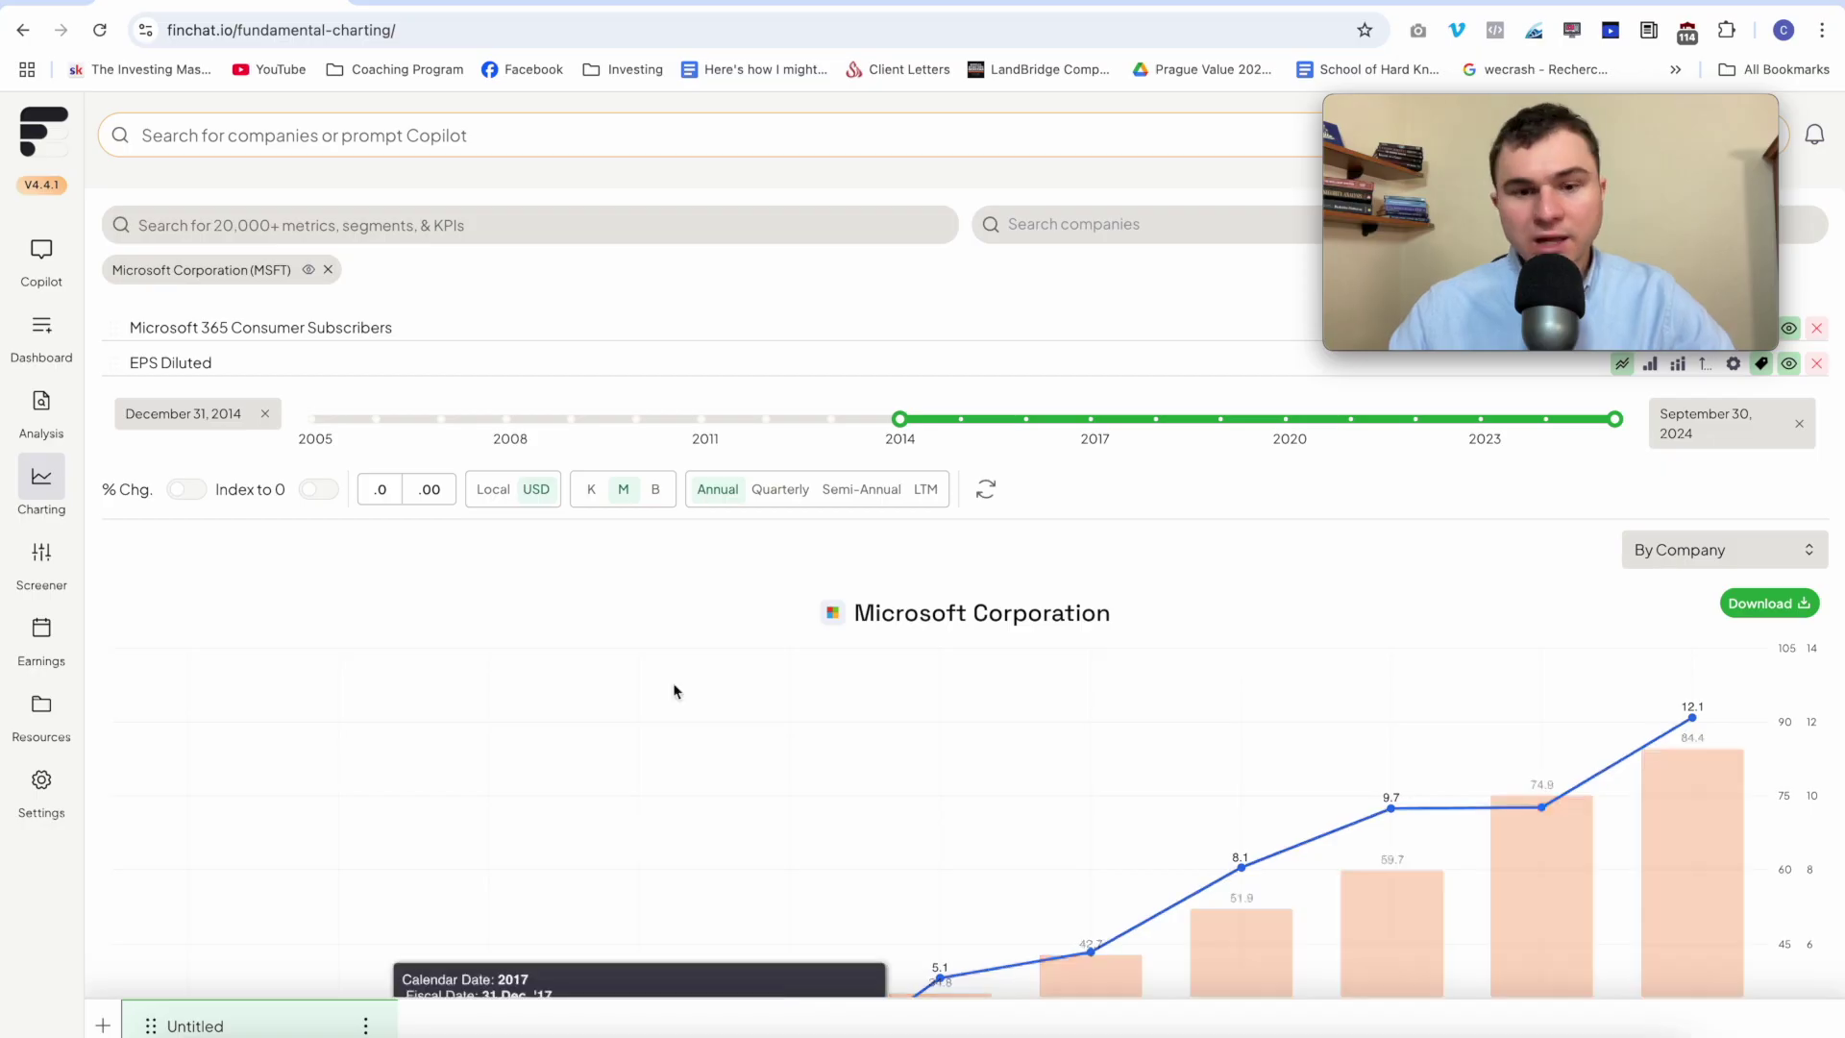
scroll(675, 688, down, 3)
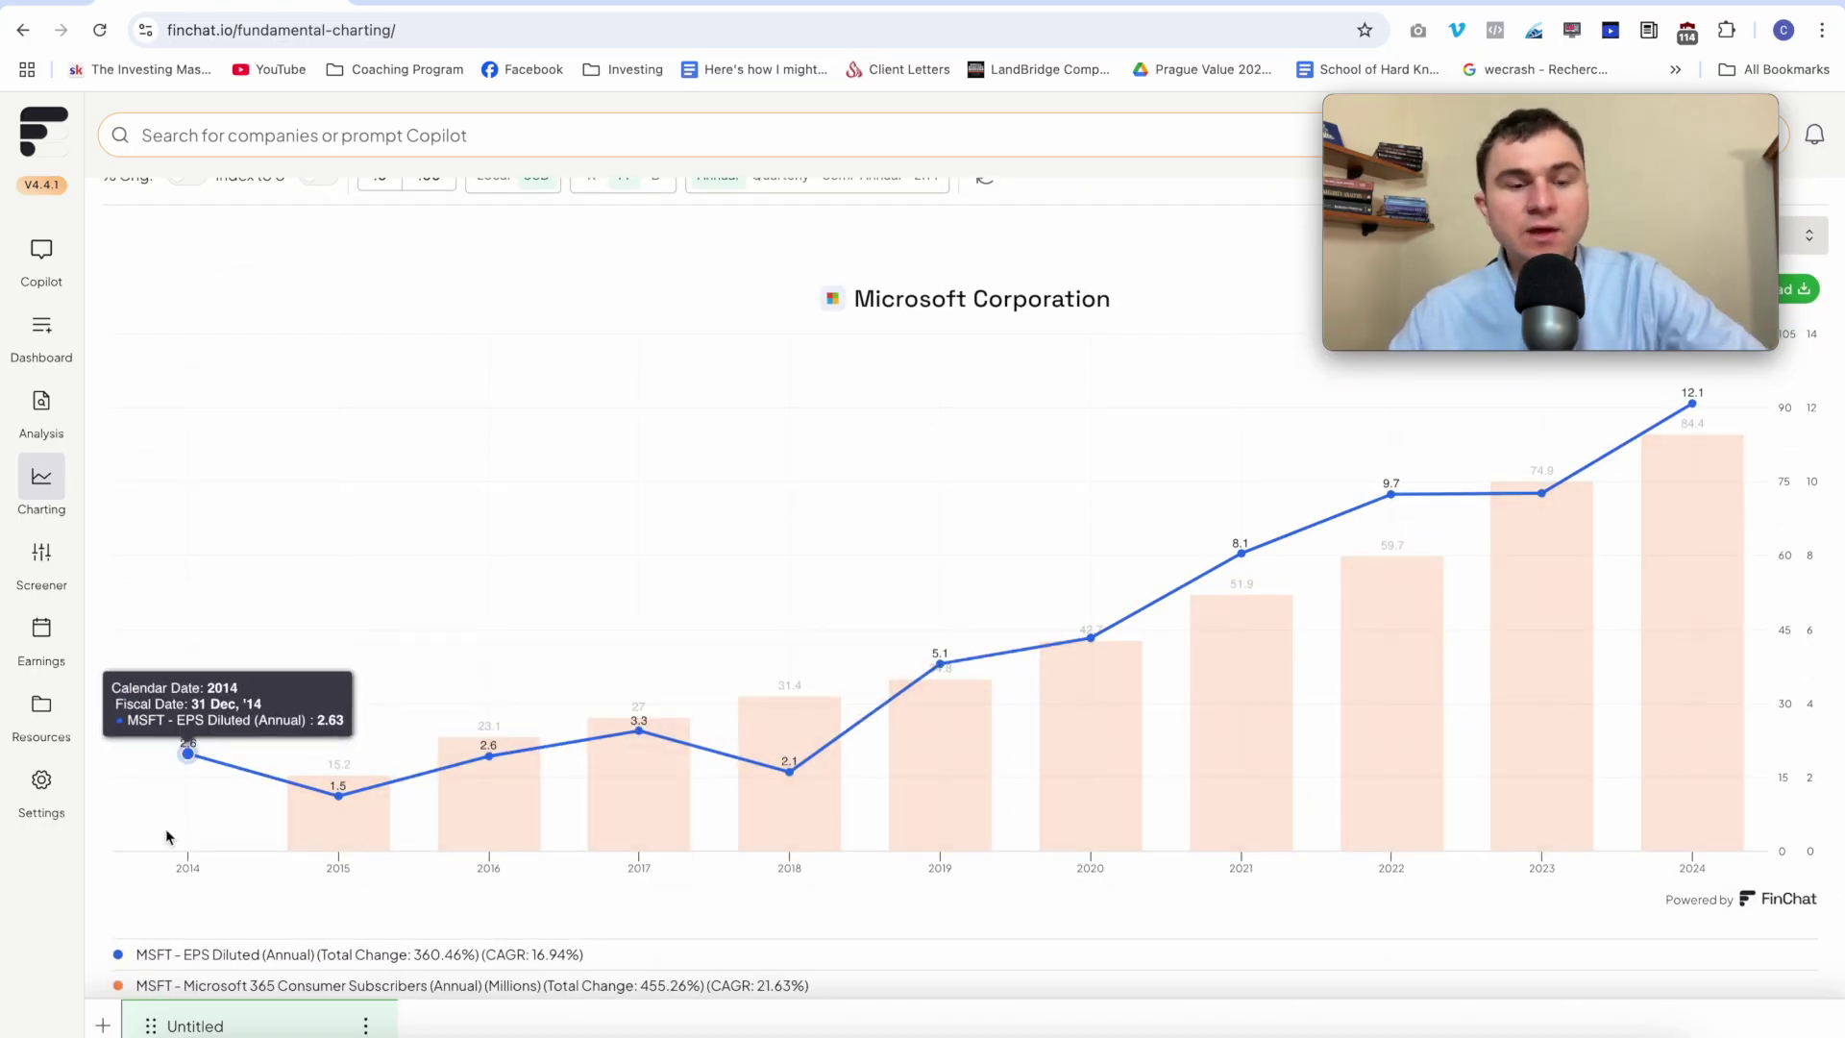
scroll(484, 507, up, 2)
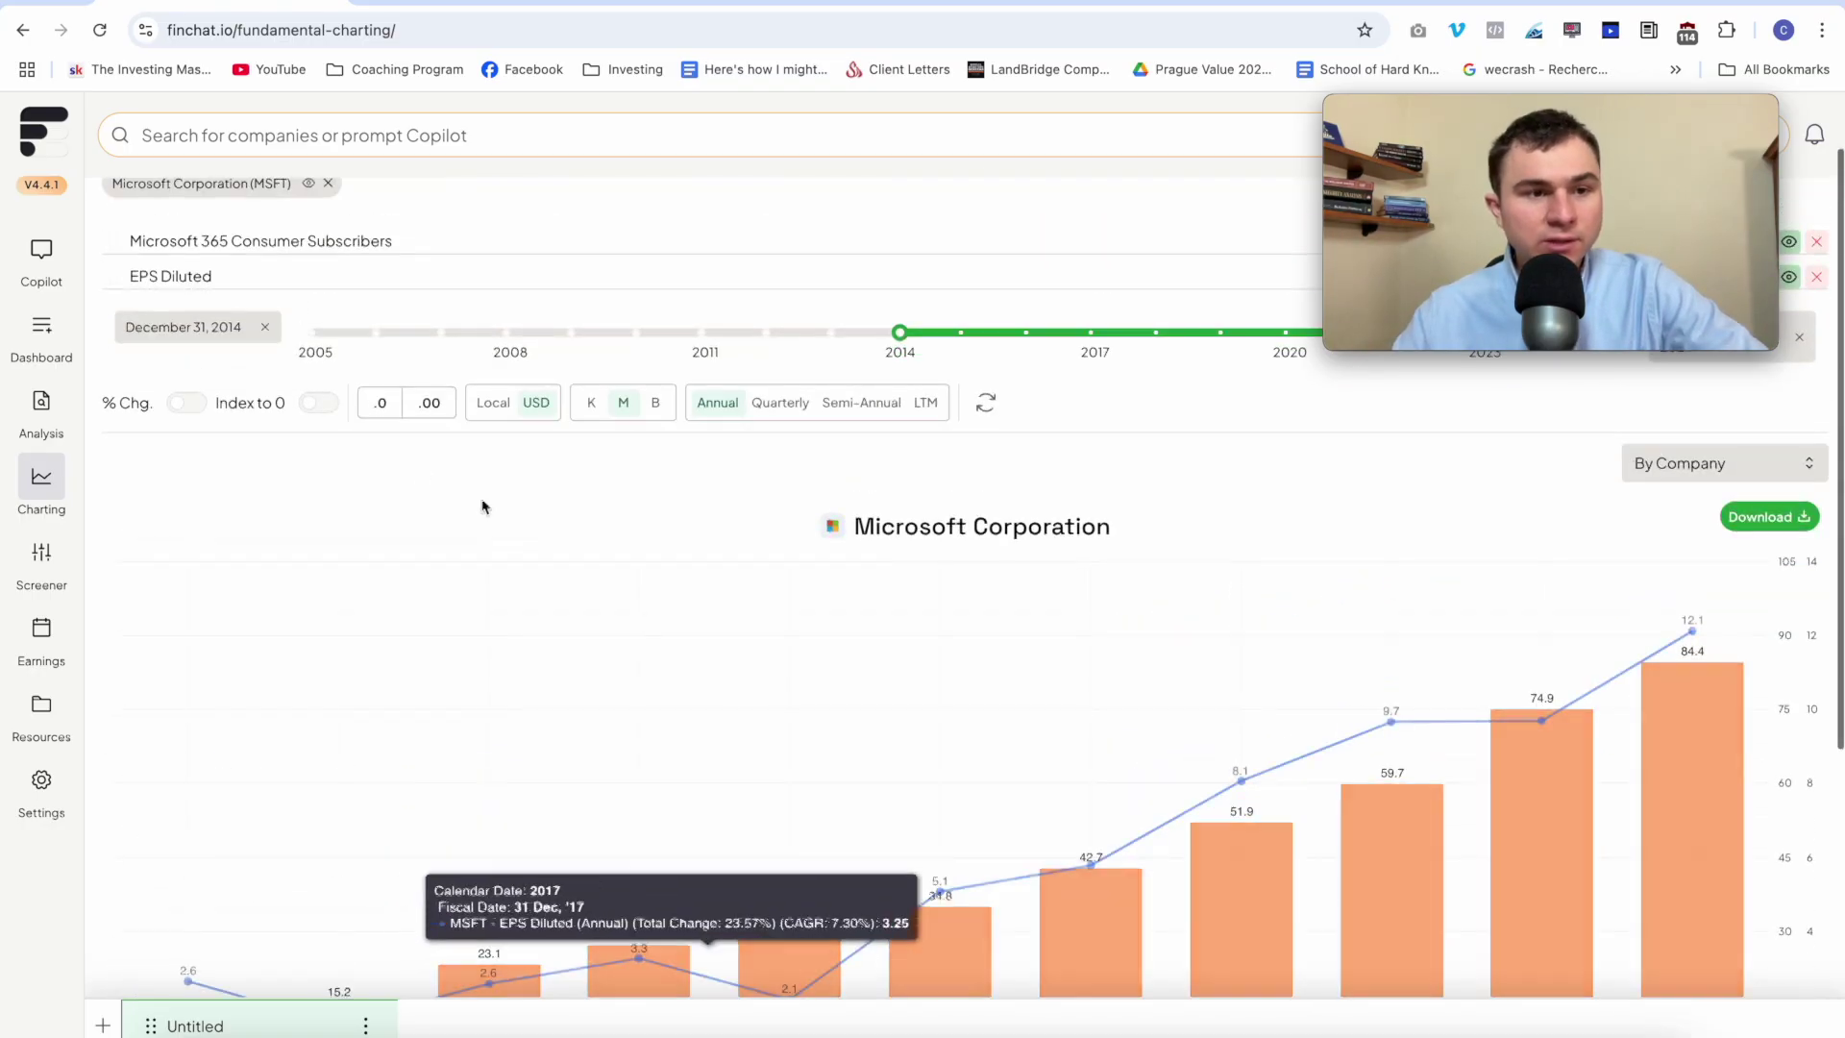
scroll(1003, 678, down, 2)
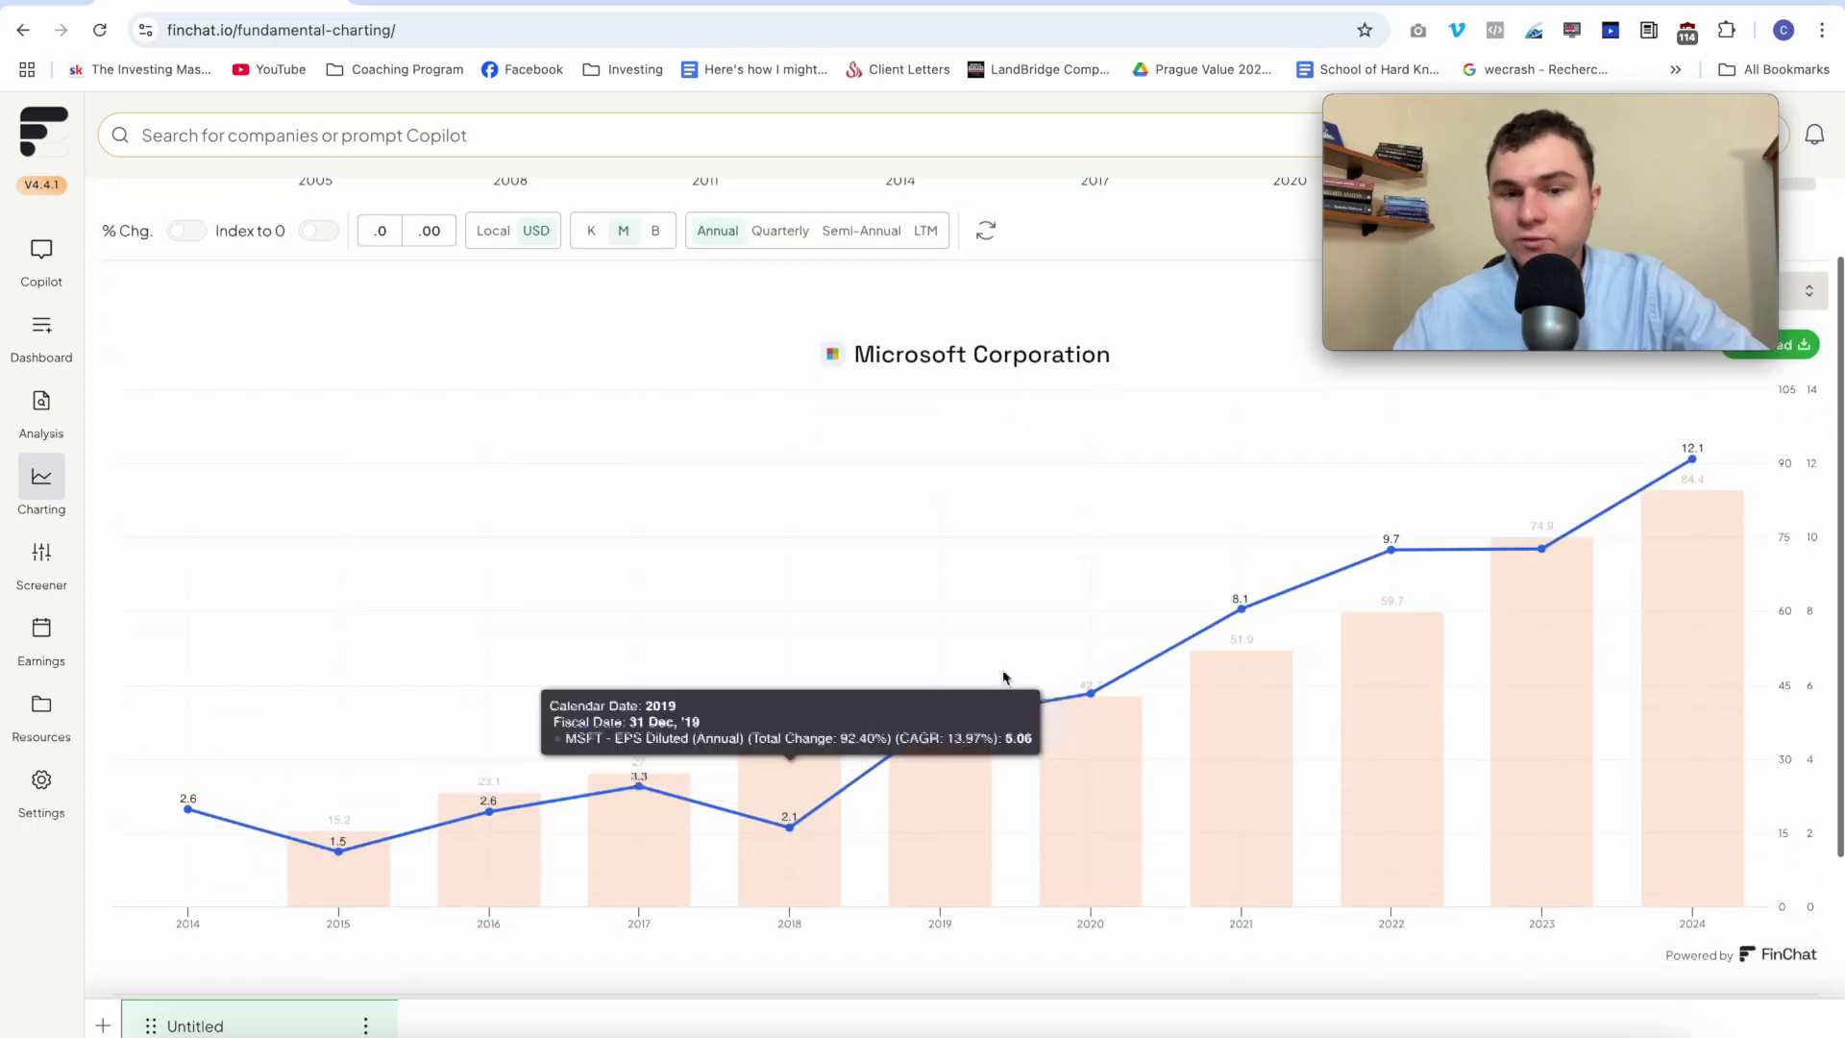
scroll(1360, 599, up, 2)
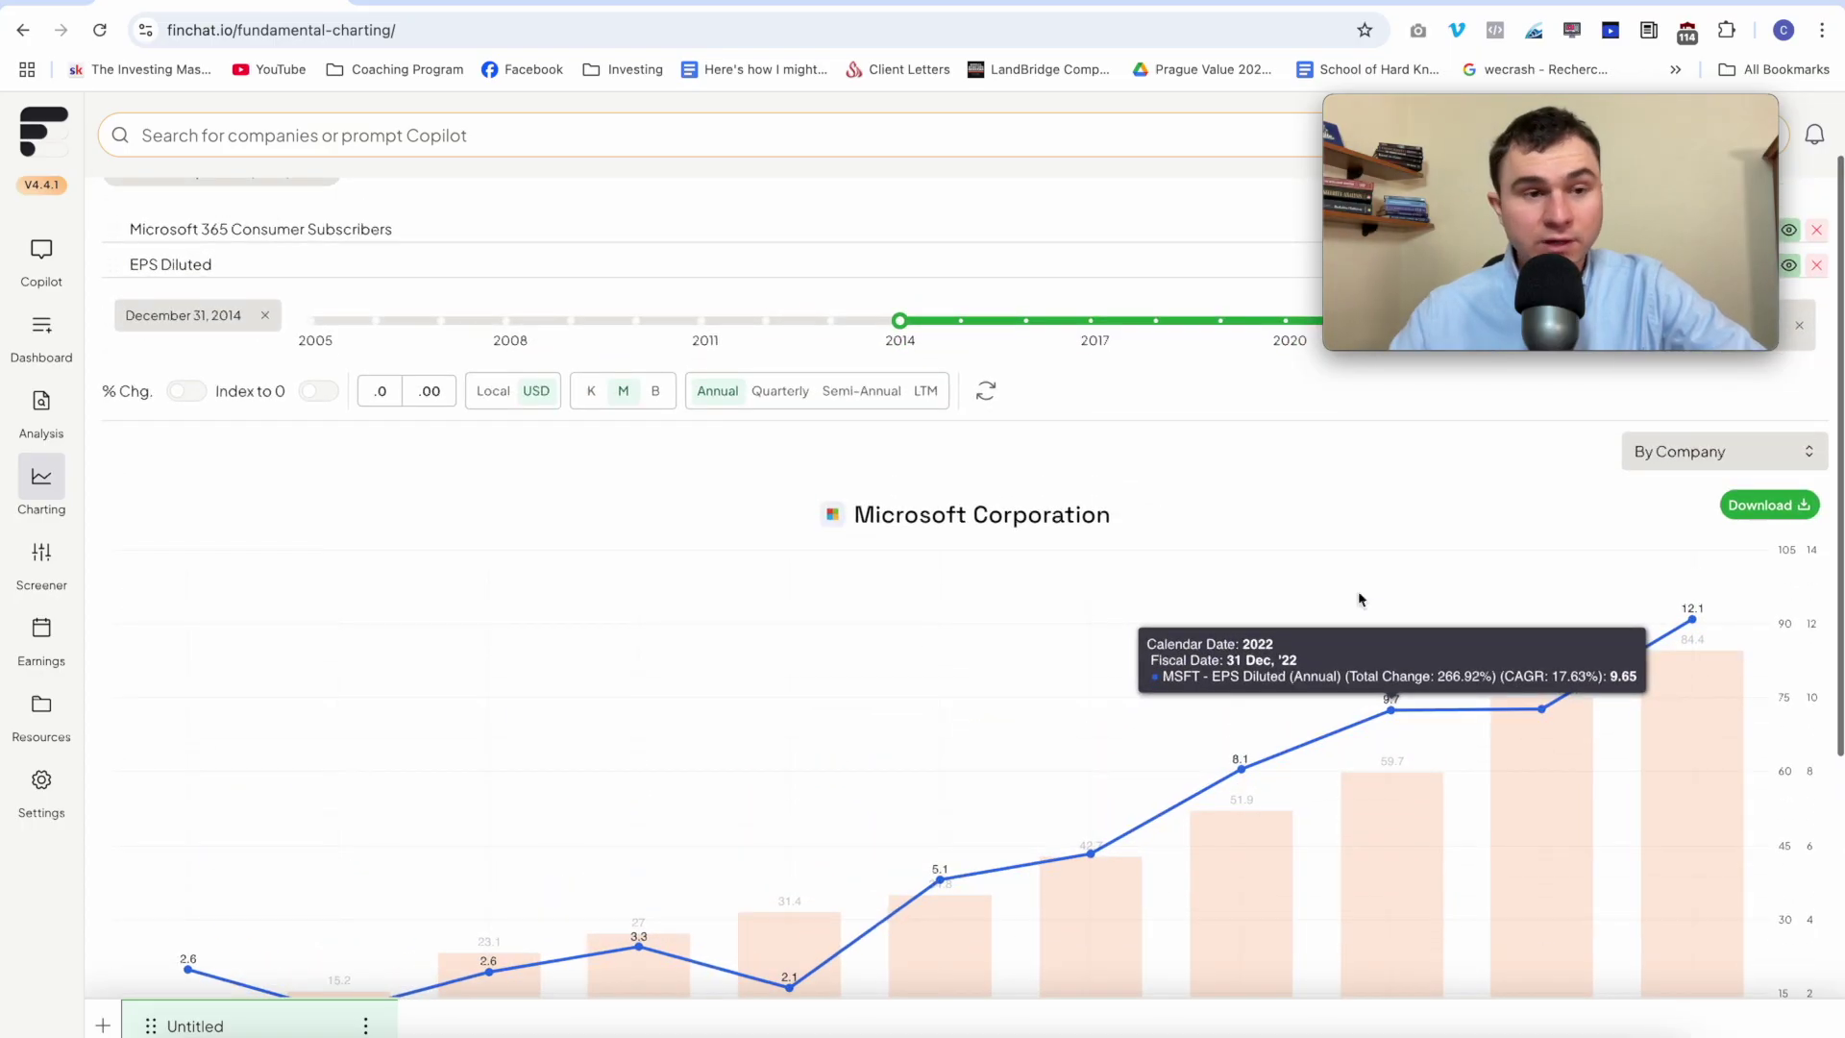
- Index both charted metrics to 0 to compare their growth, and turn the indexing off again
scroll(331, 430, down, 1)
click(315, 286)
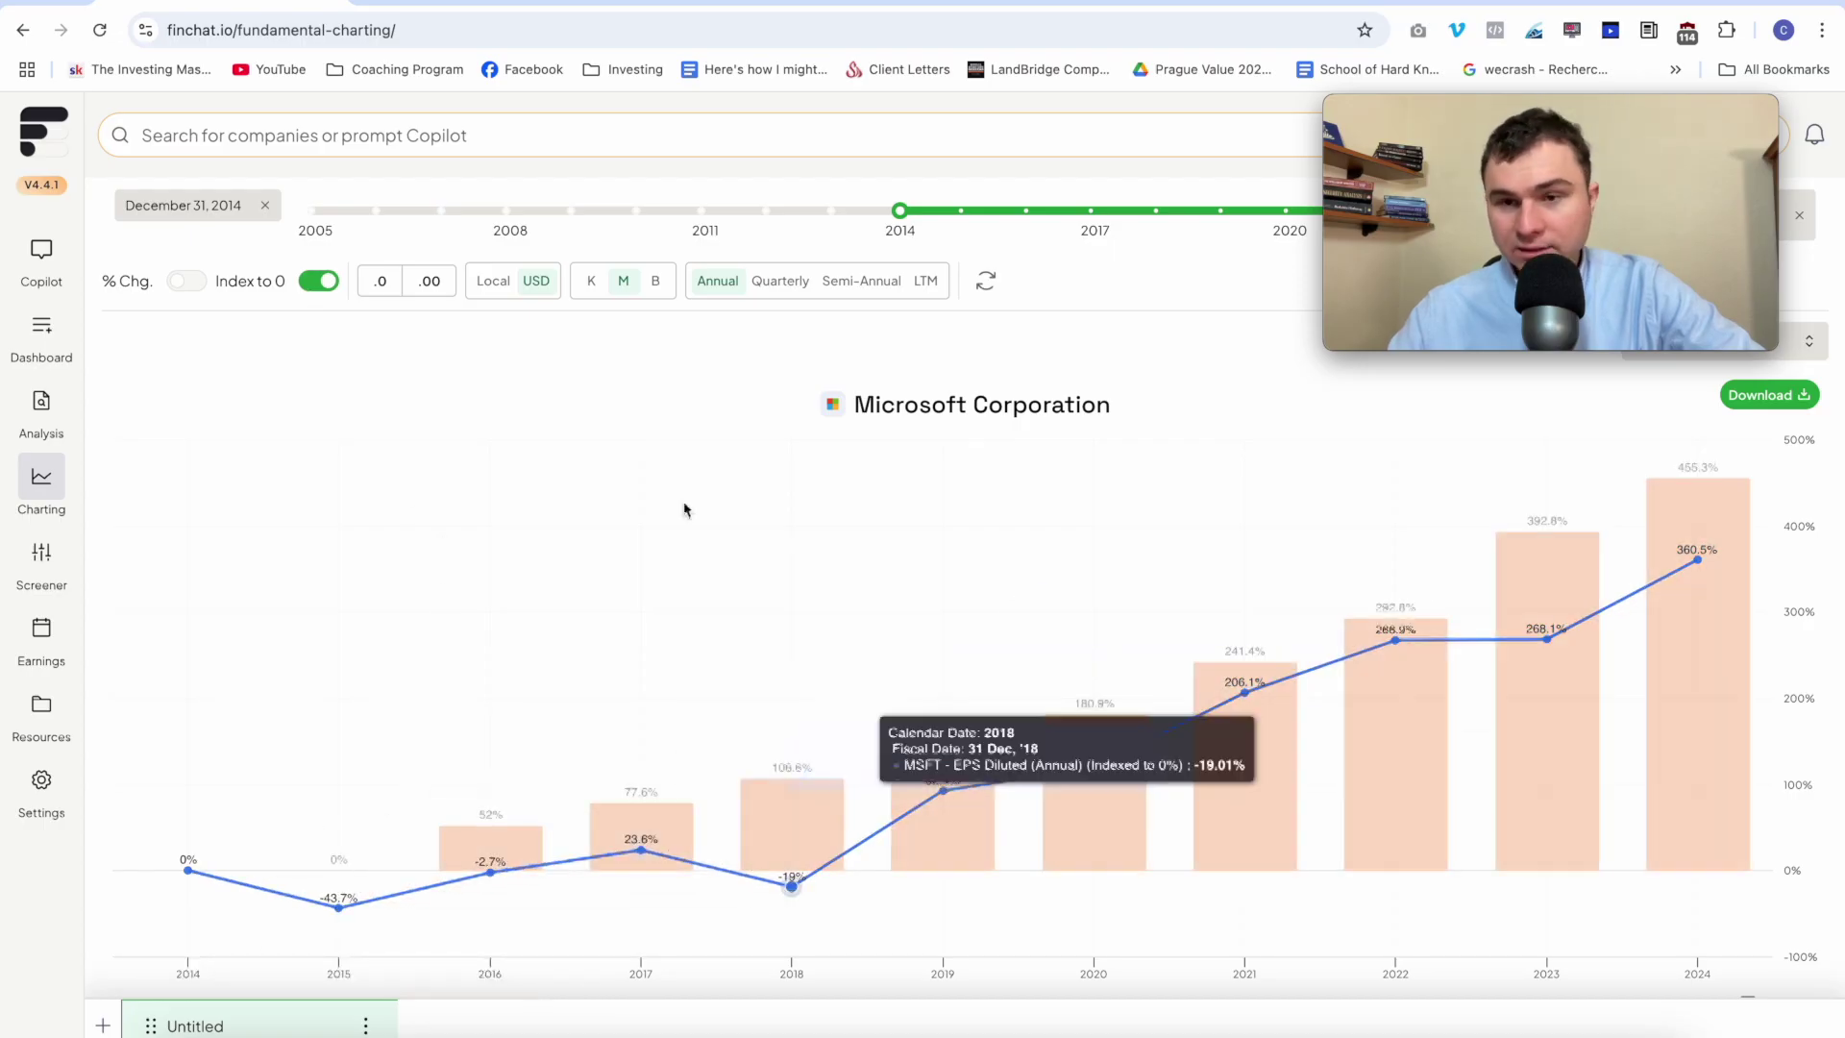
click(318, 281)
- Examine the total change and CAGR of both metrics in the chart legend, along with the yearly data table
scroll(504, 492, down, 3)
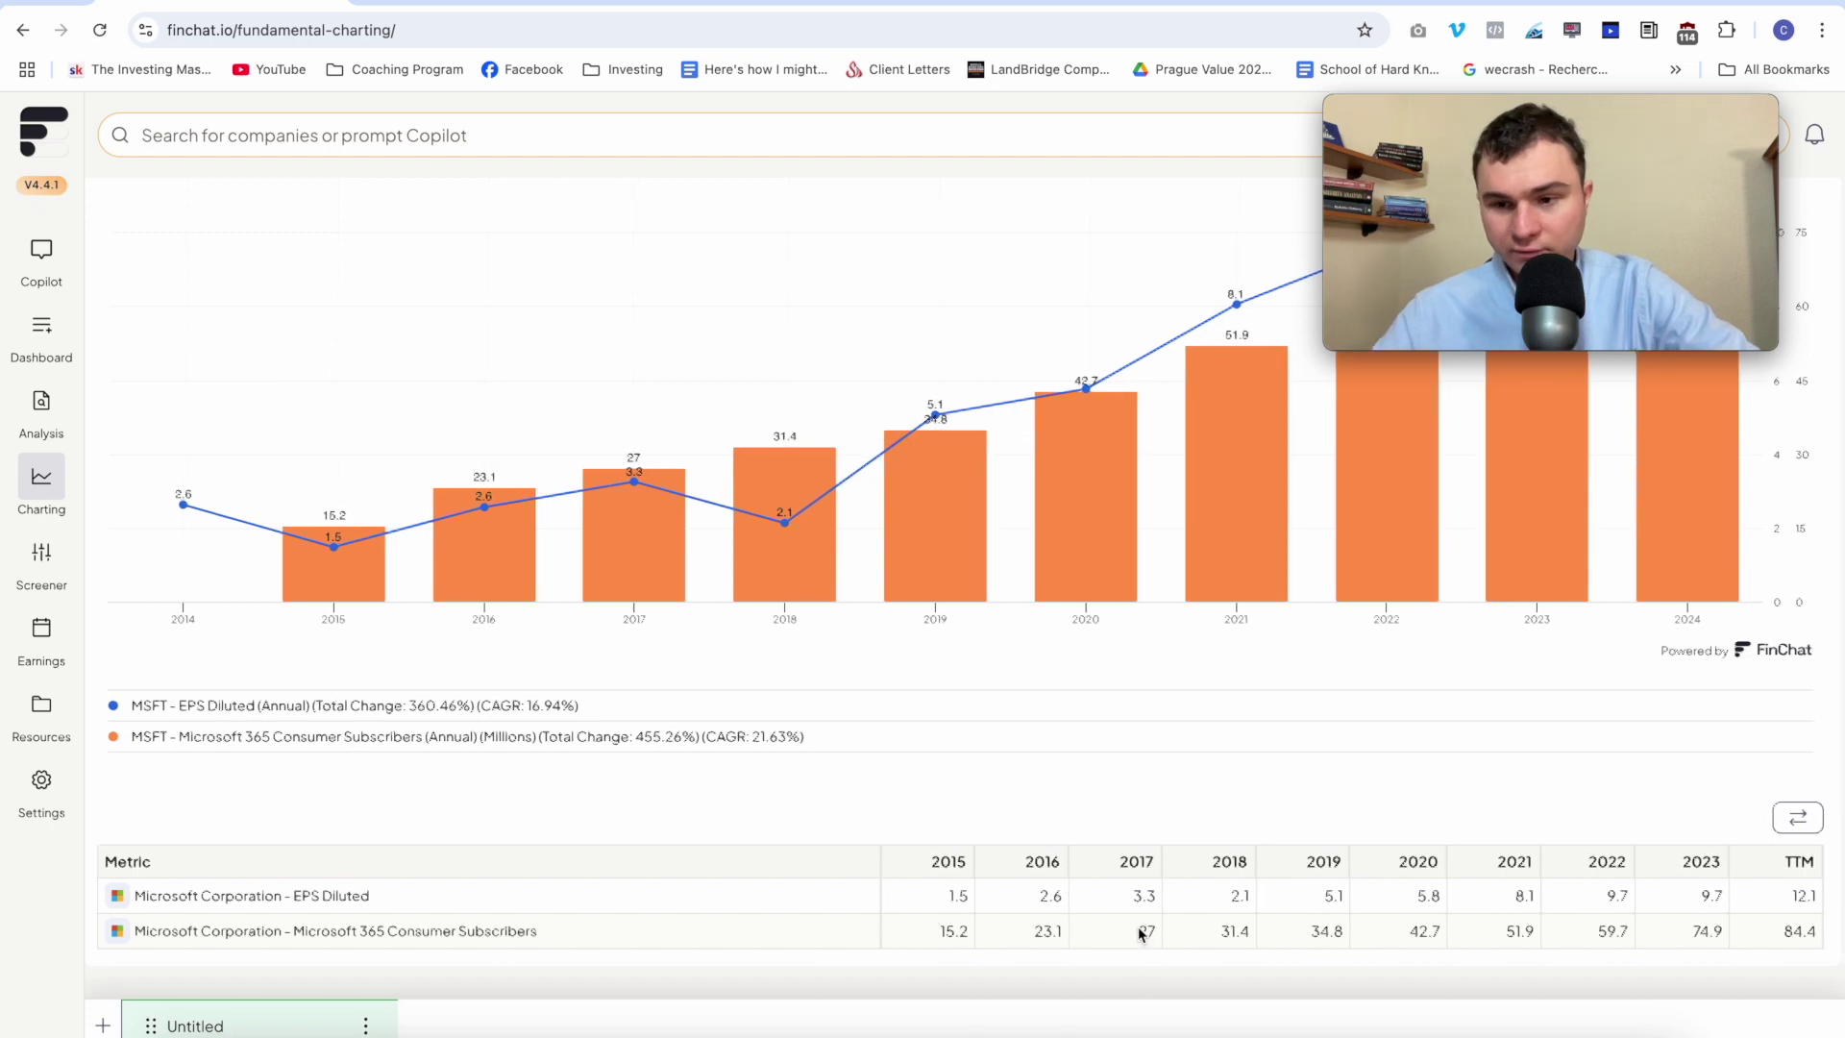
scroll(653, 807, up, 1)
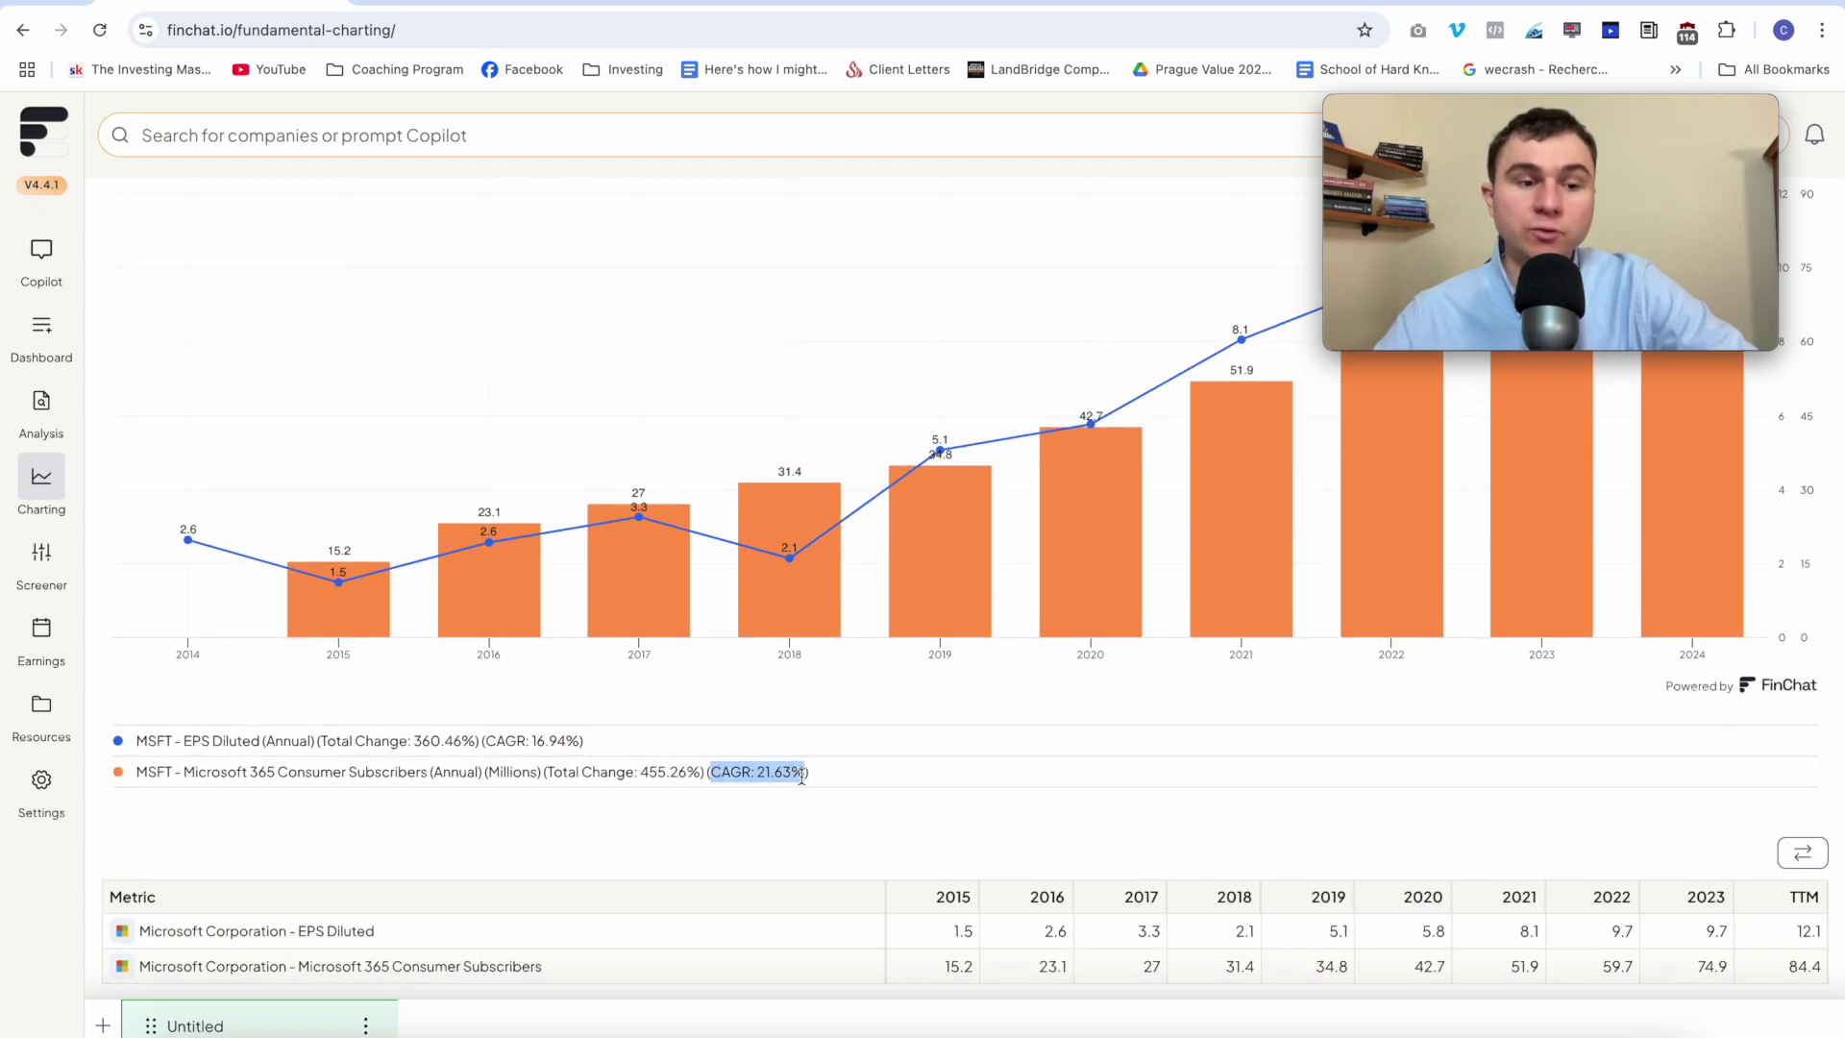
scroll(802, 776, up, 5)
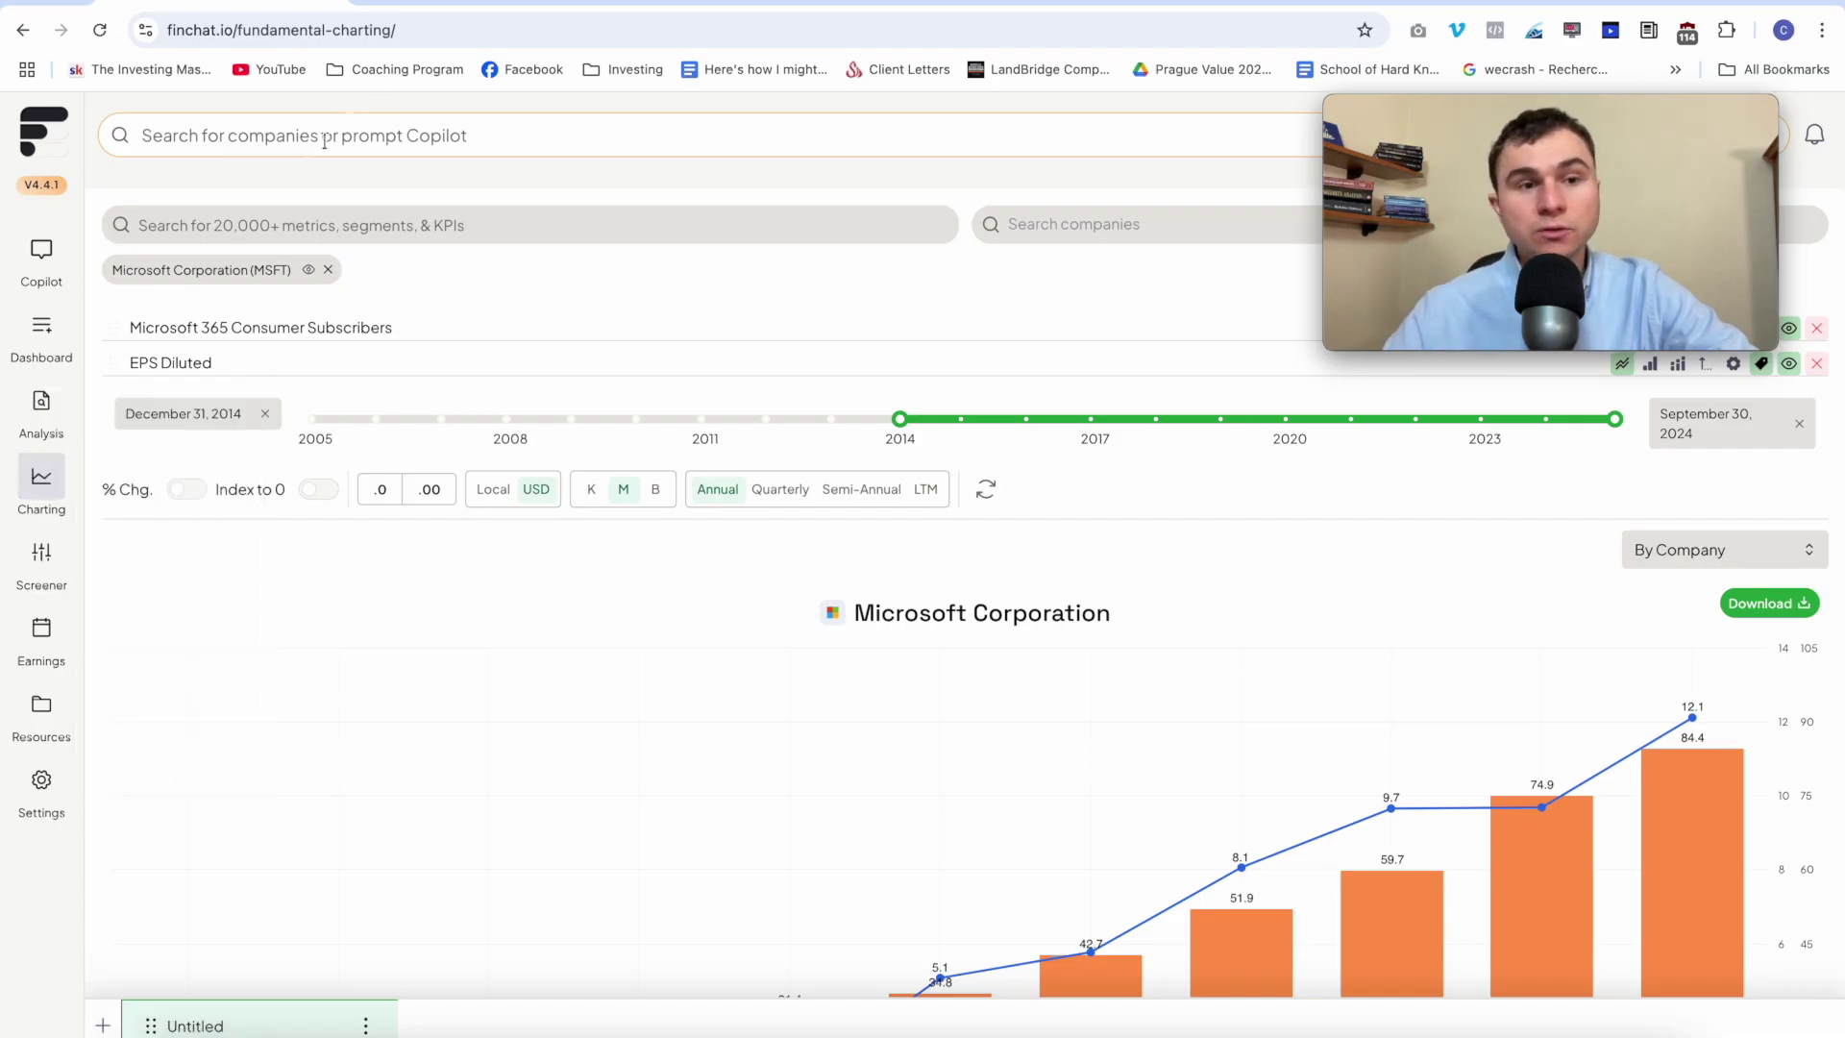
- Search for "msft" and open Microsoft Corporation's company overview page
click(278, 135)
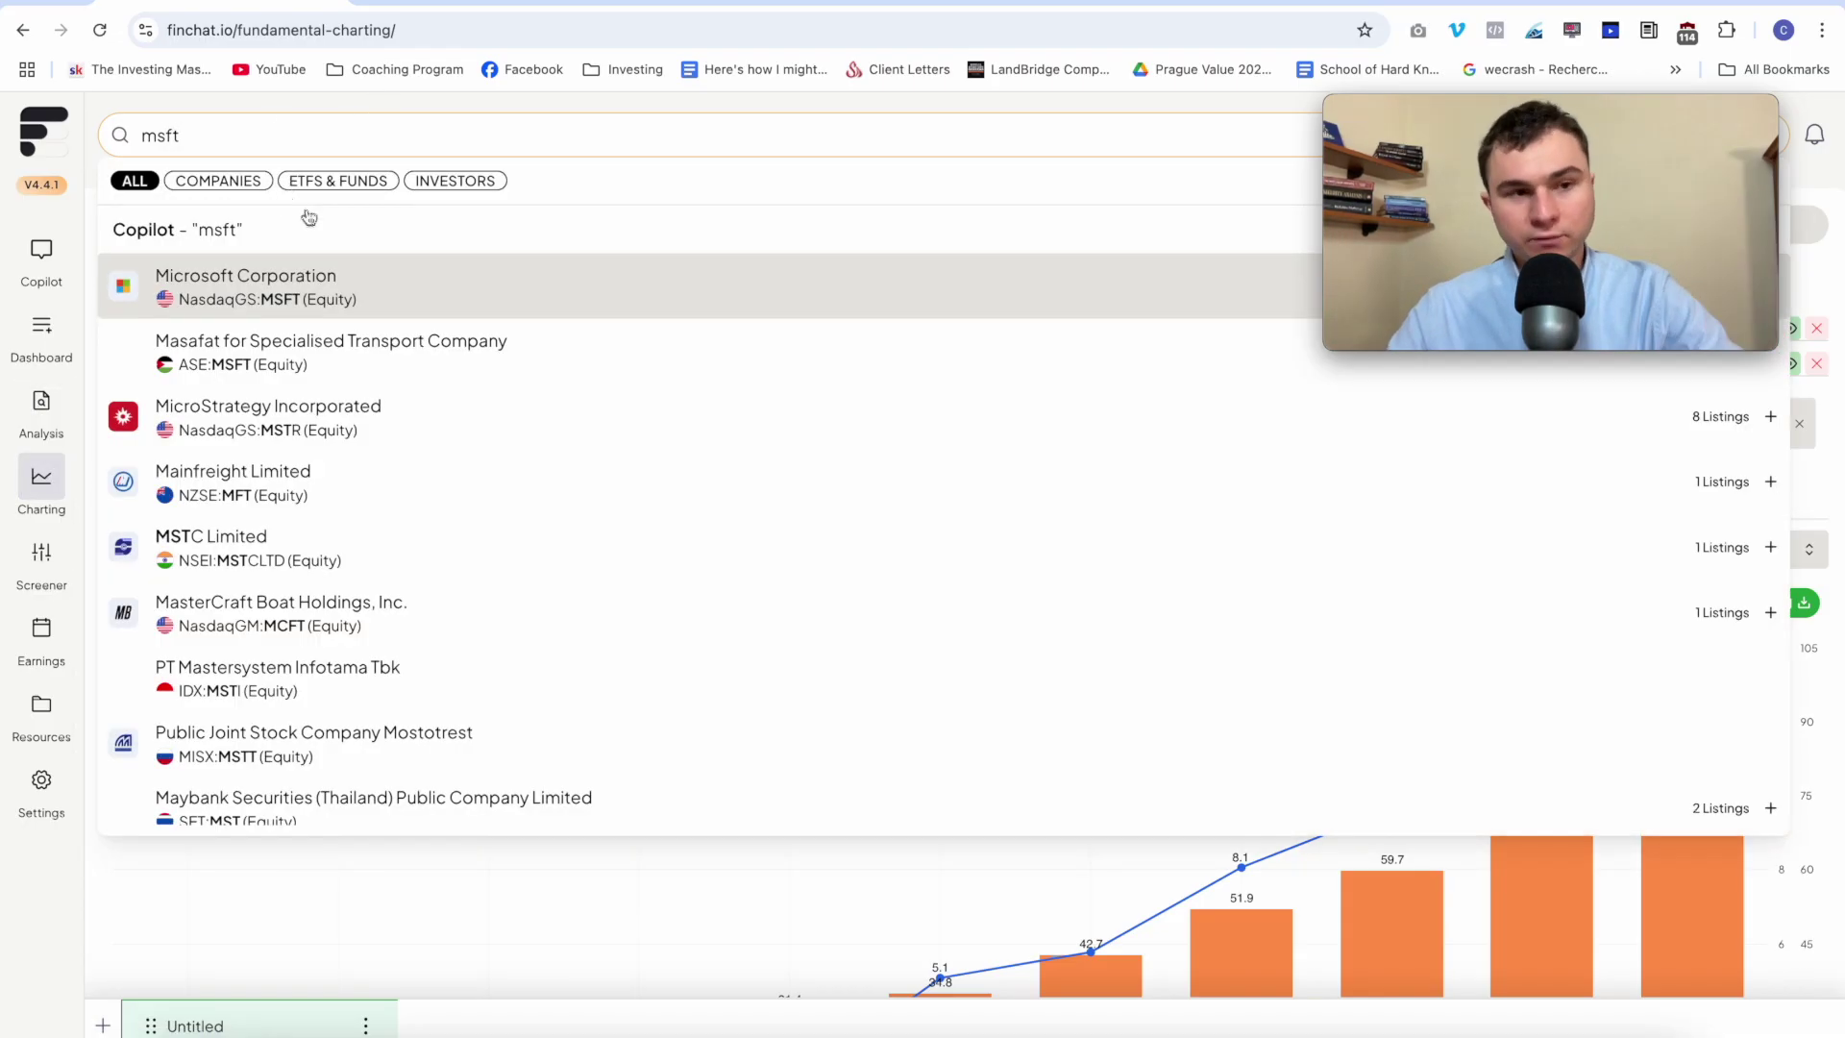
click(240, 276)
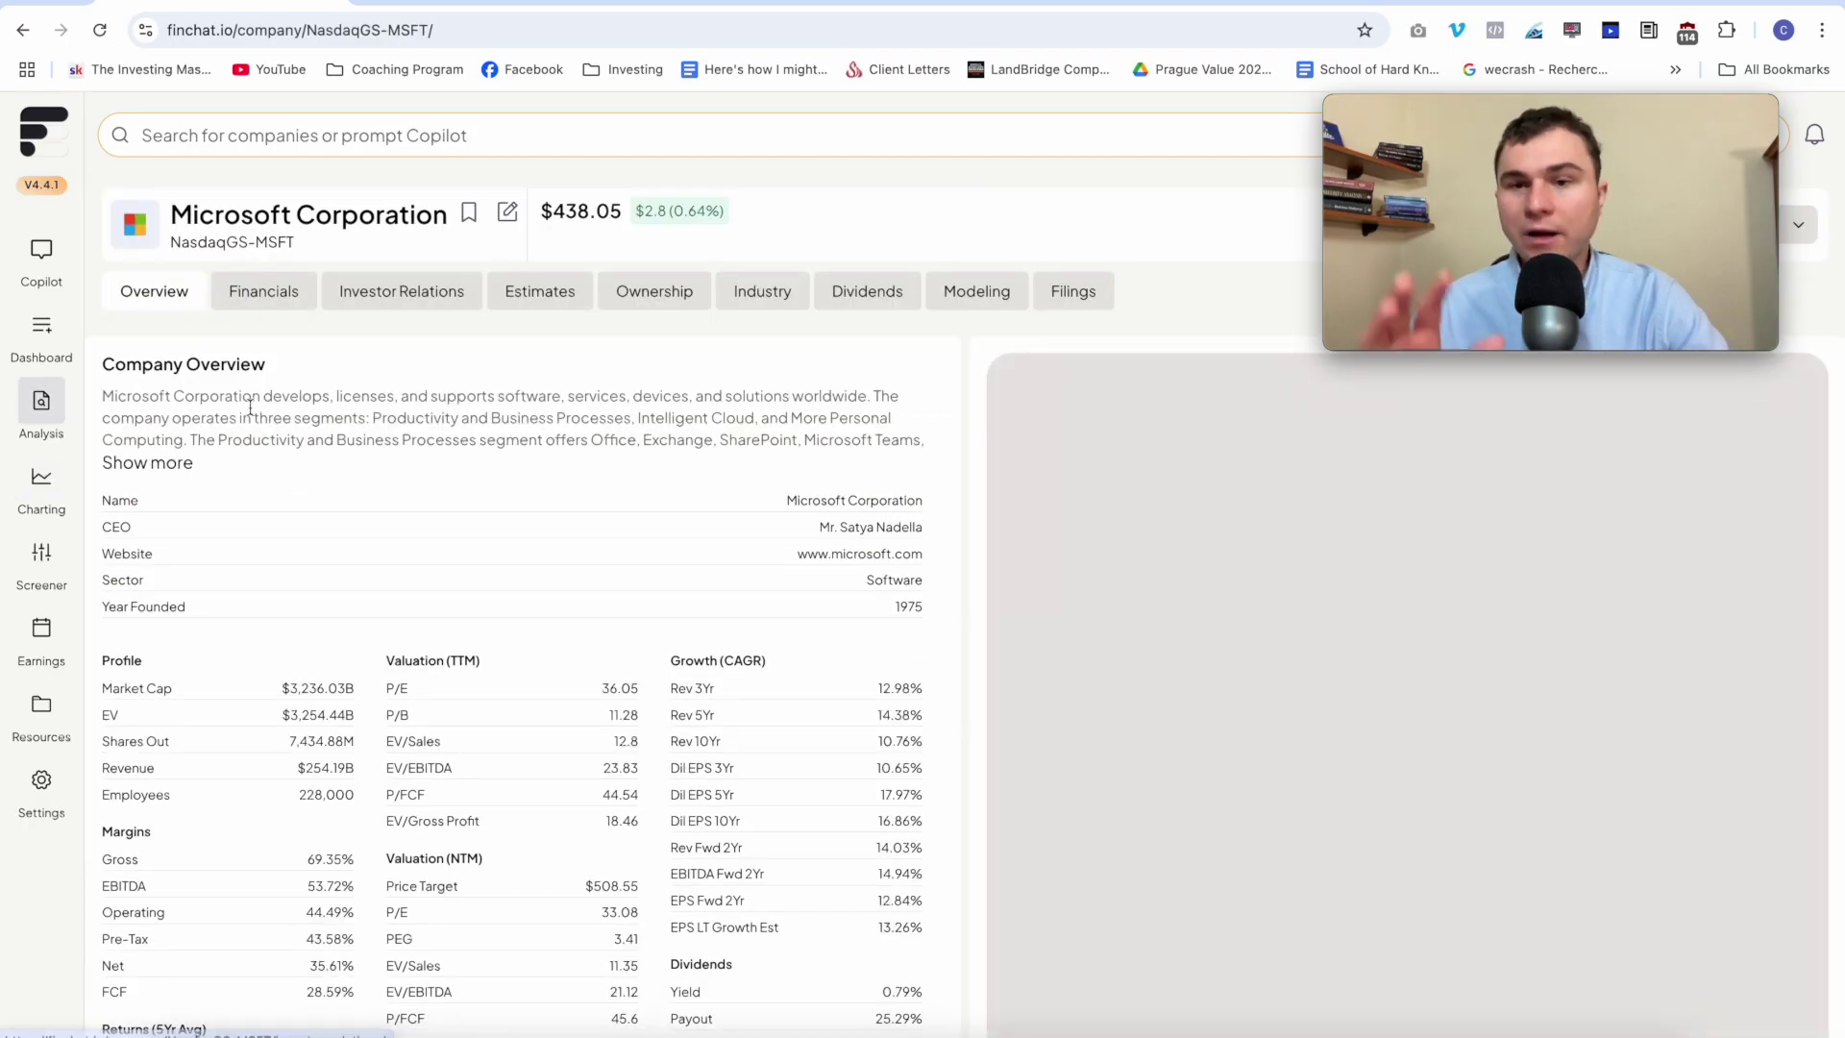
scroll(423, 515, down, 1)
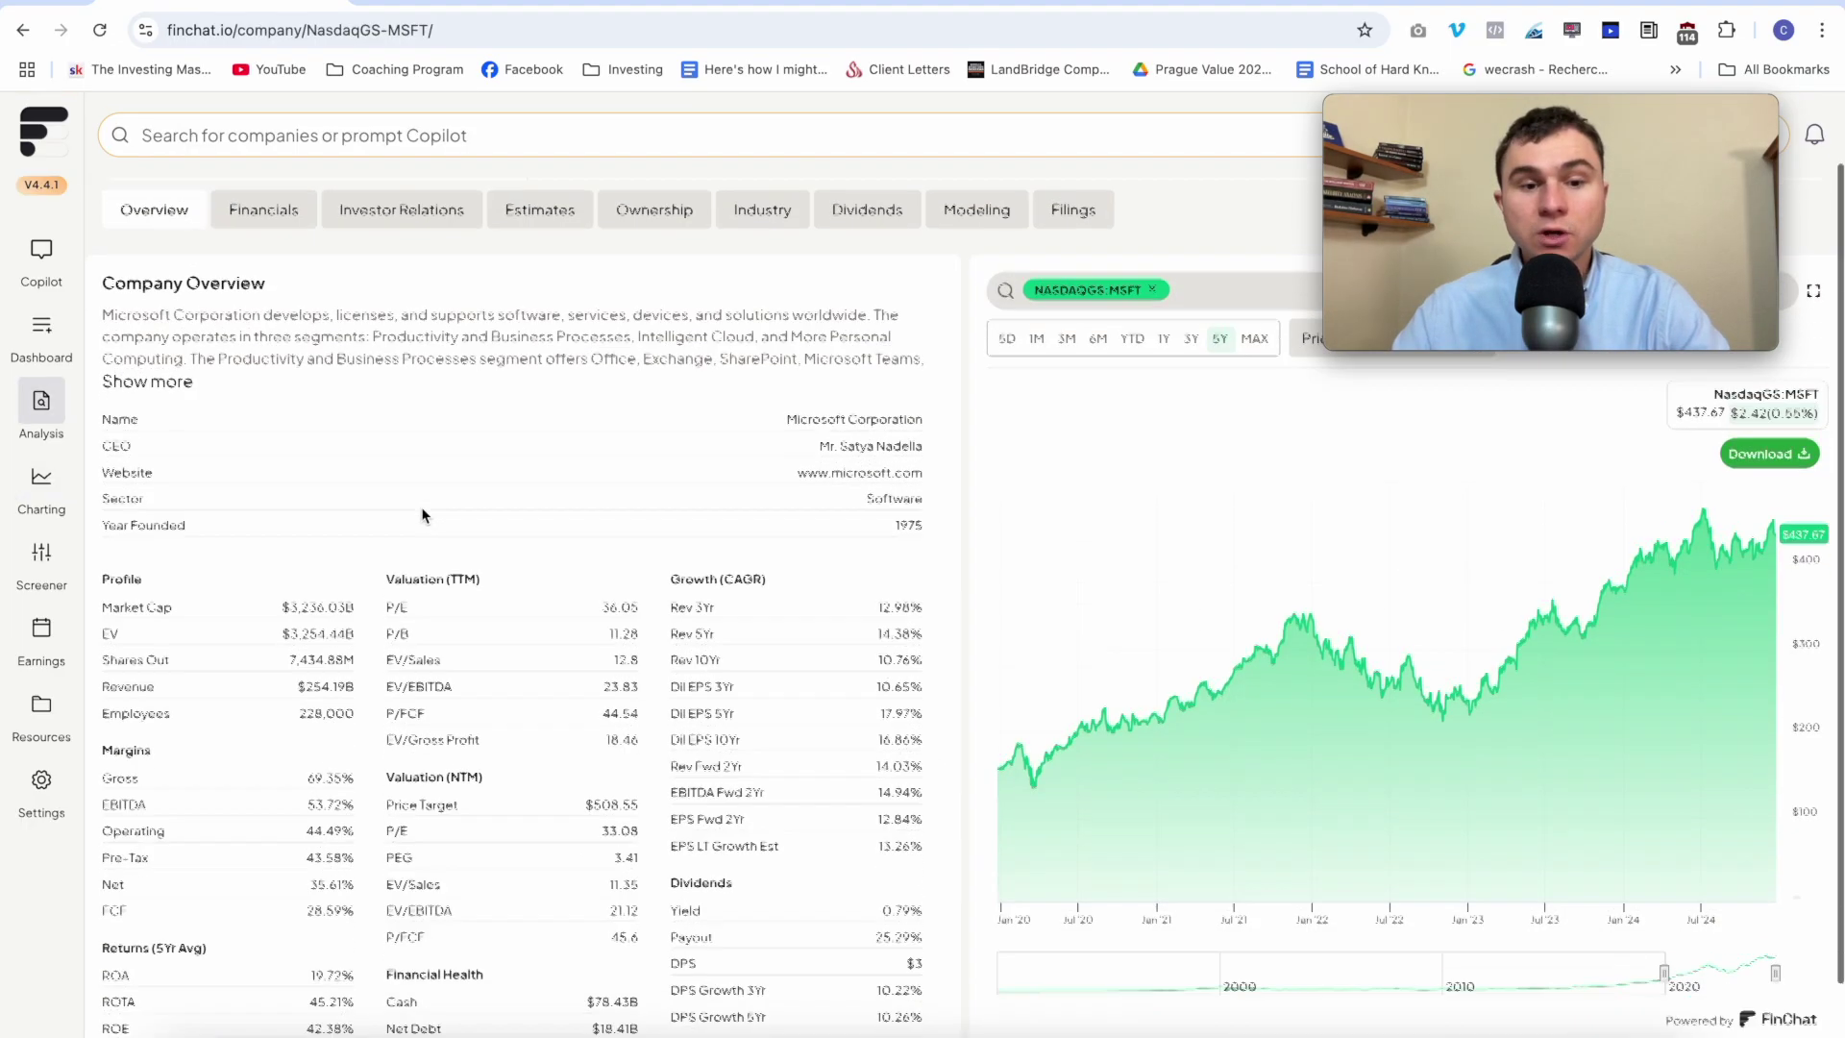
- Examine Microsoft's business description and its revenue growth figures beside the five-year price chart
drag(415, 336, 421, 386)
scroll(471, 569, down, 1)
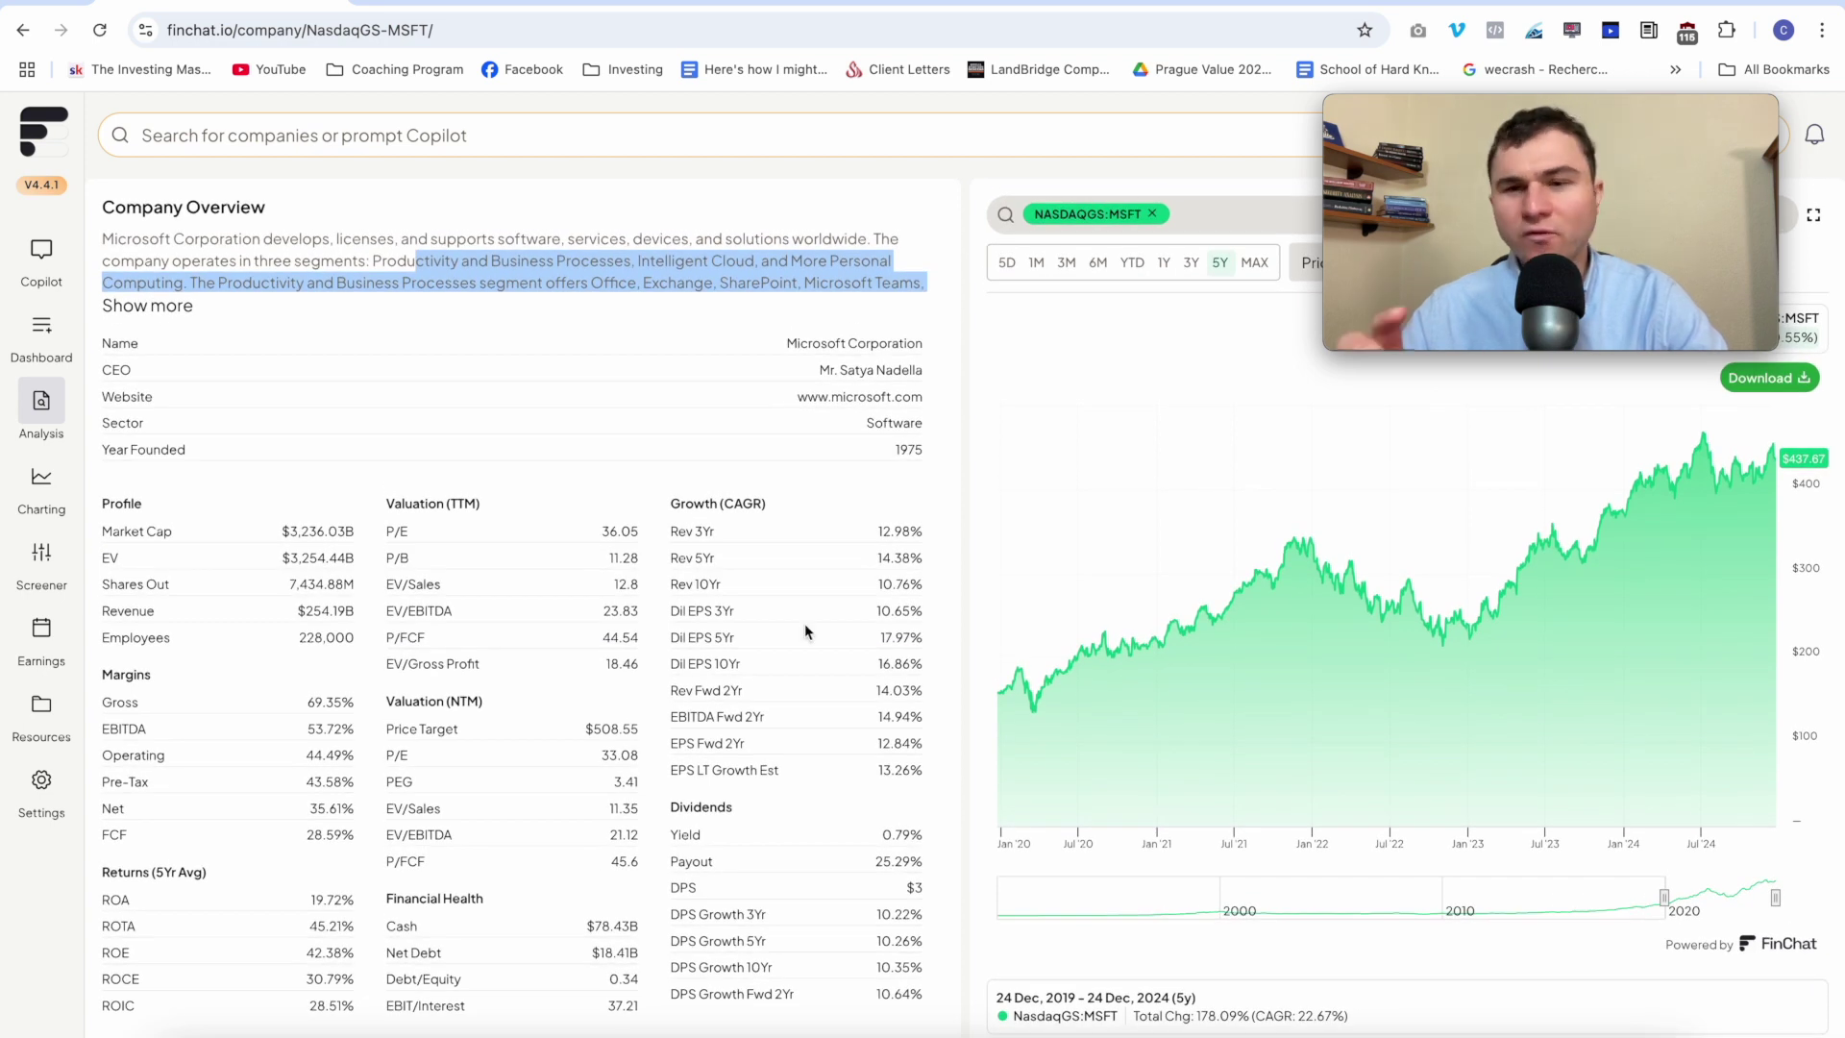
double_click(702, 557)
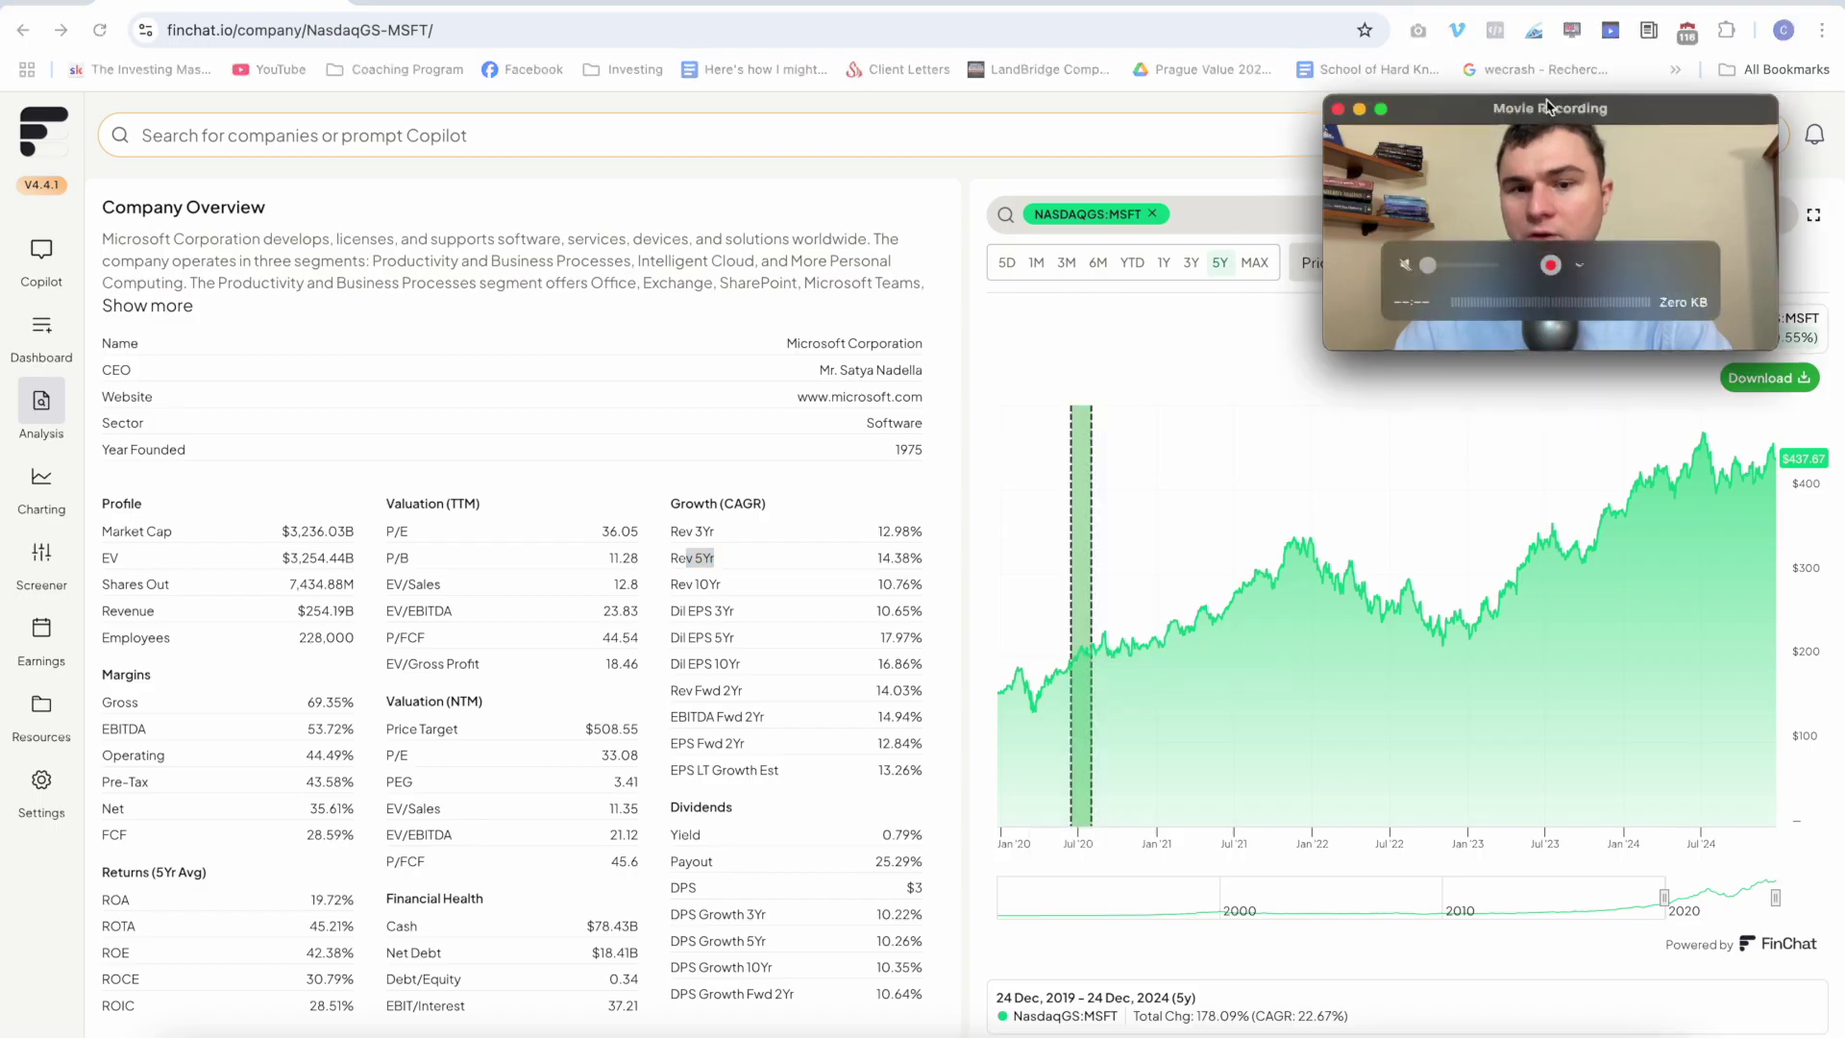
drag(1387, 201, 385, 340)
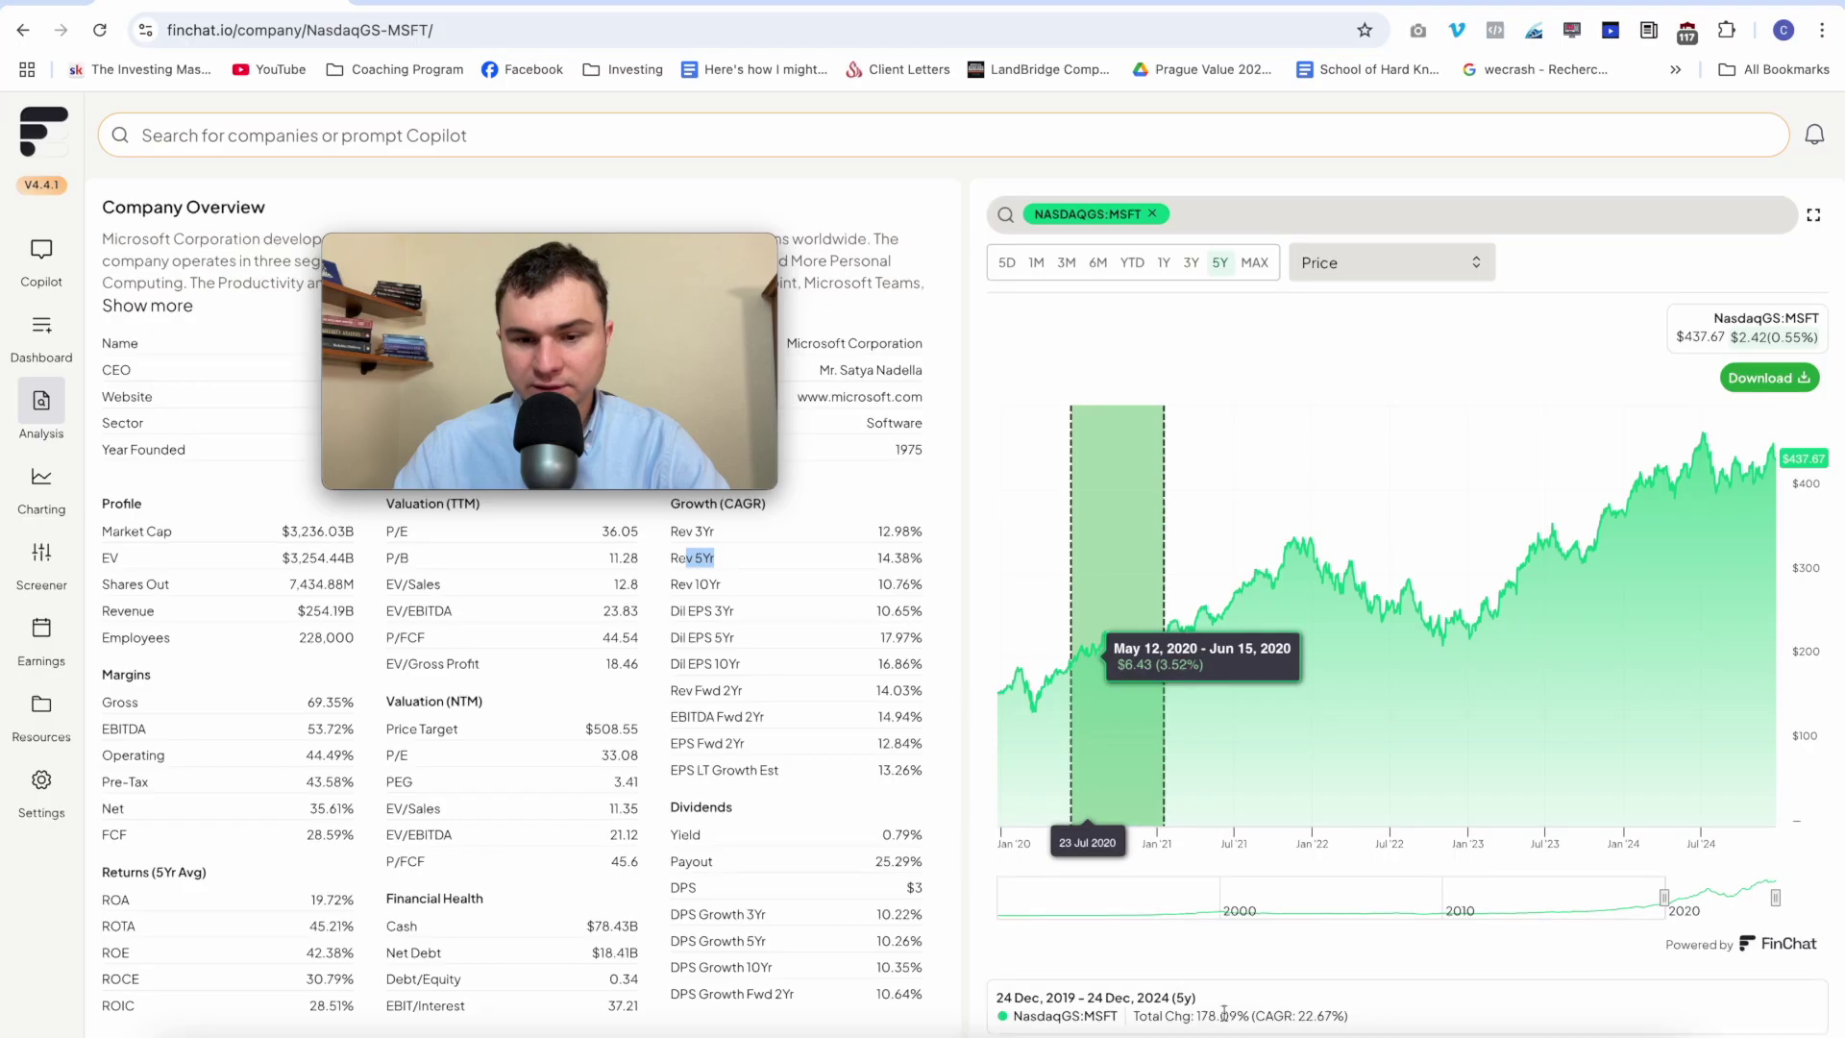
- Check the CAGR in the price chart legend and compare the 3Y and MAX ranges, returning the chart to 5Y
drag(1250, 1015, 1306, 1012)
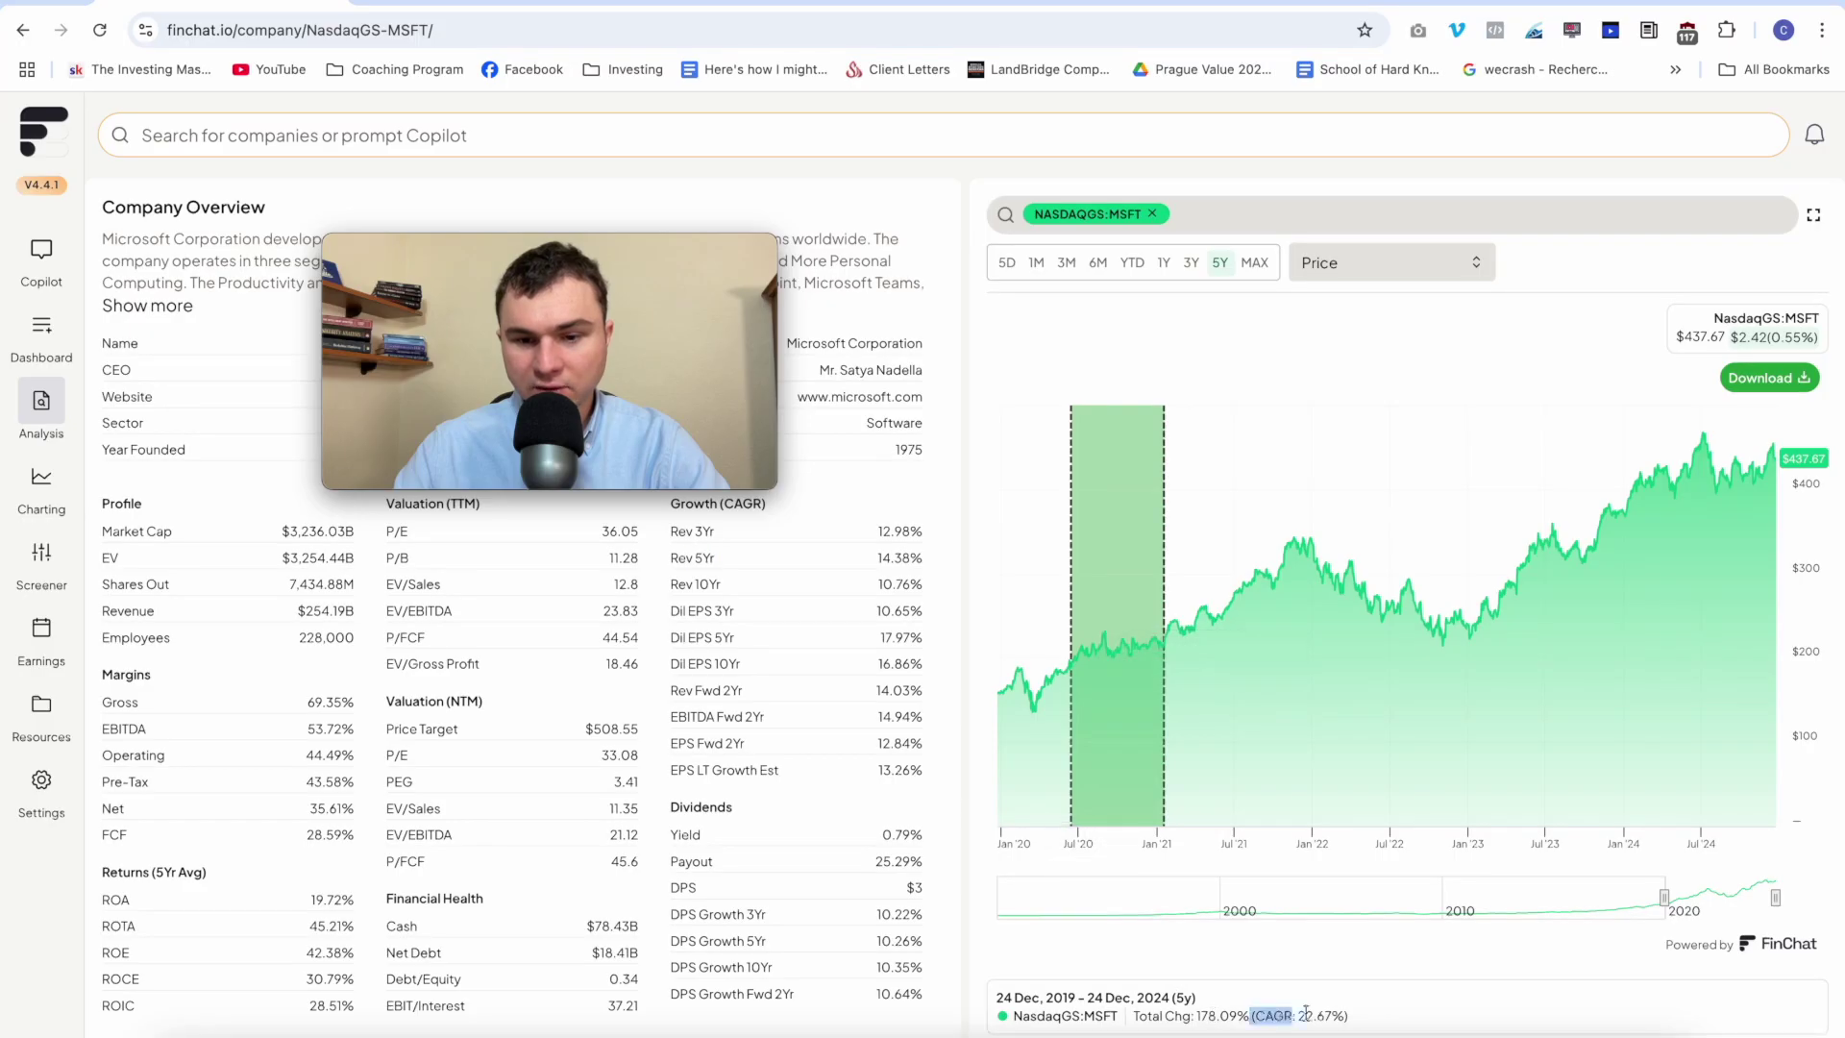
click(1364, 1016)
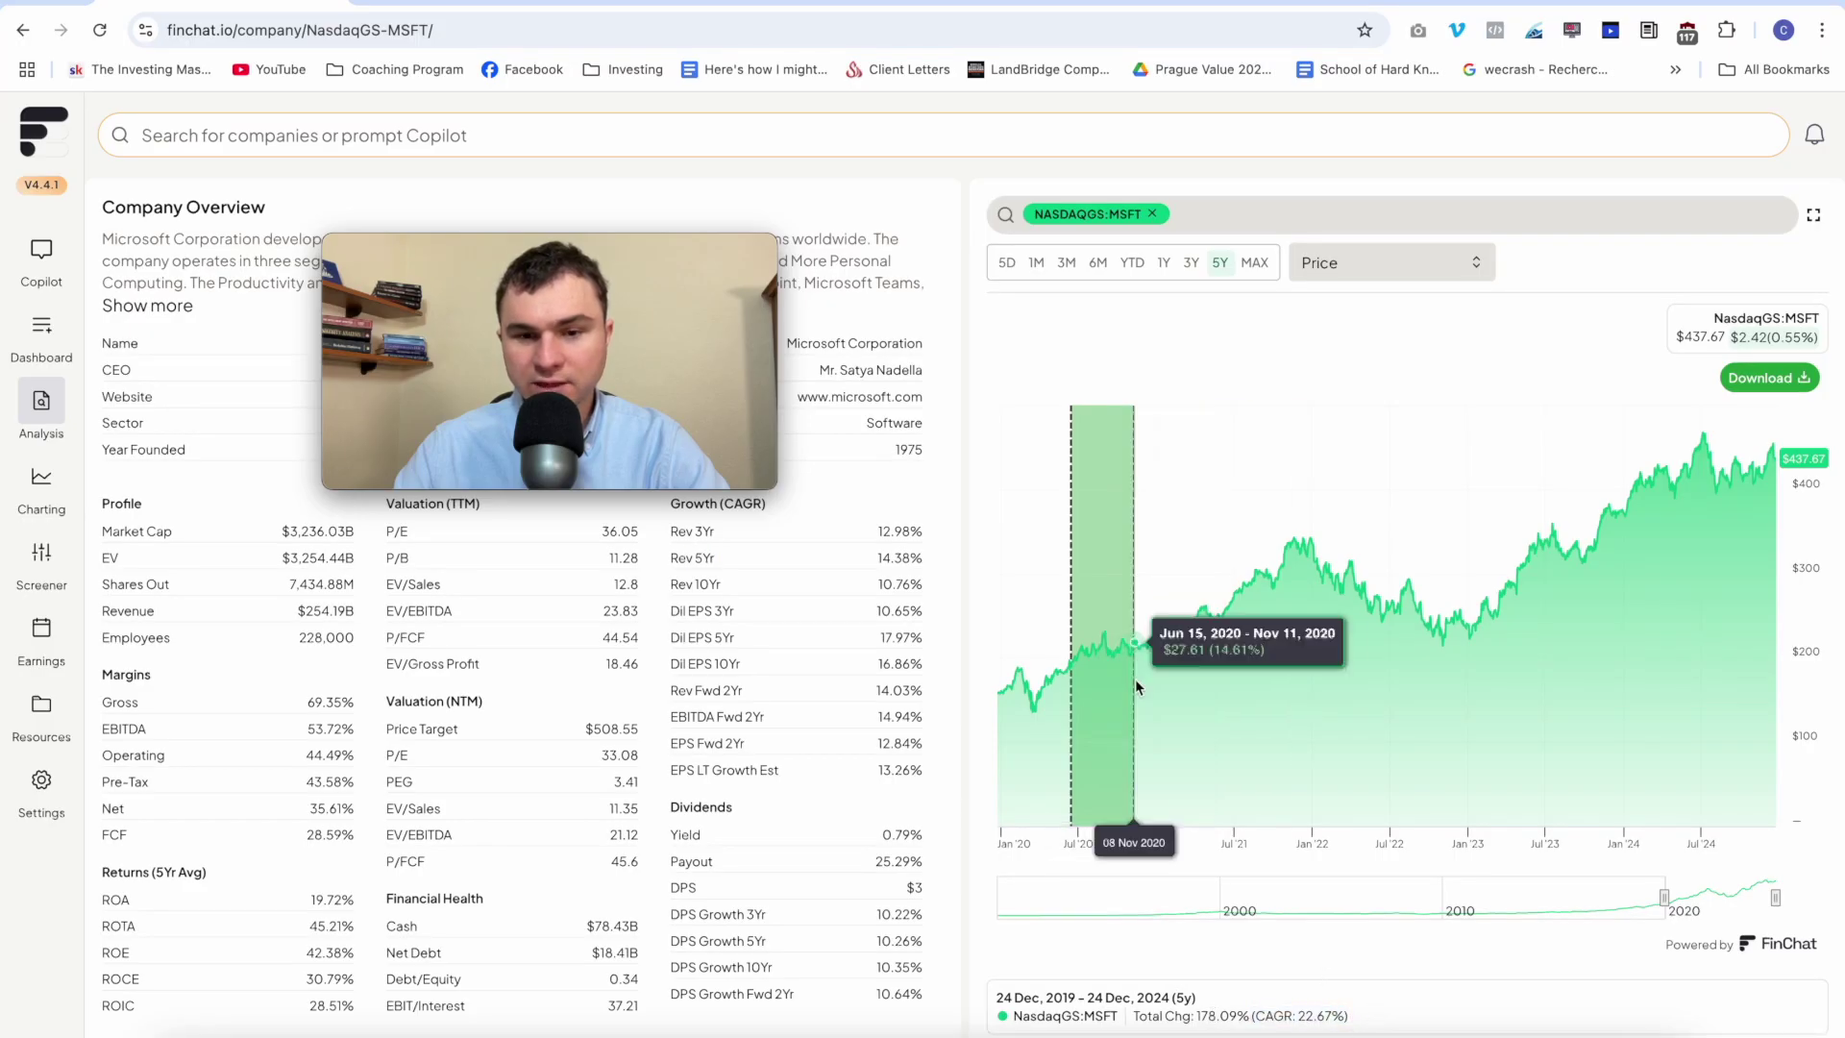
click(1189, 266)
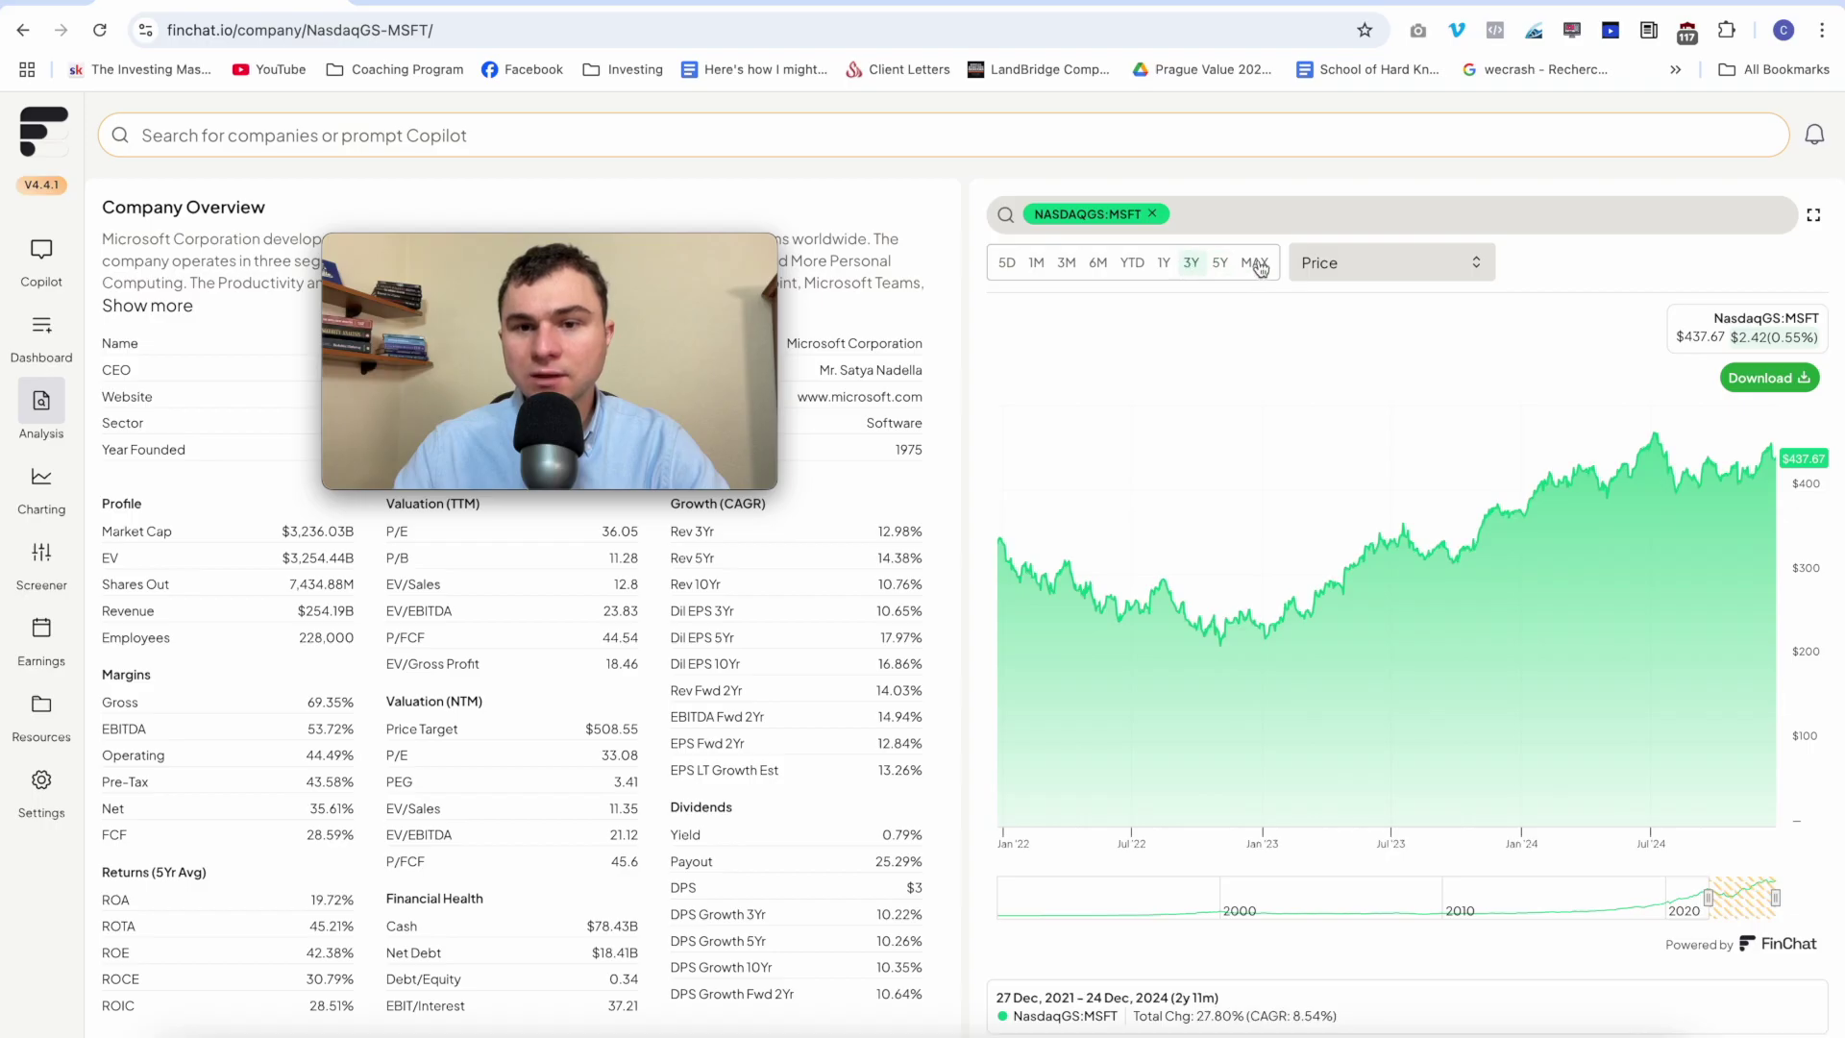
click(1255, 264)
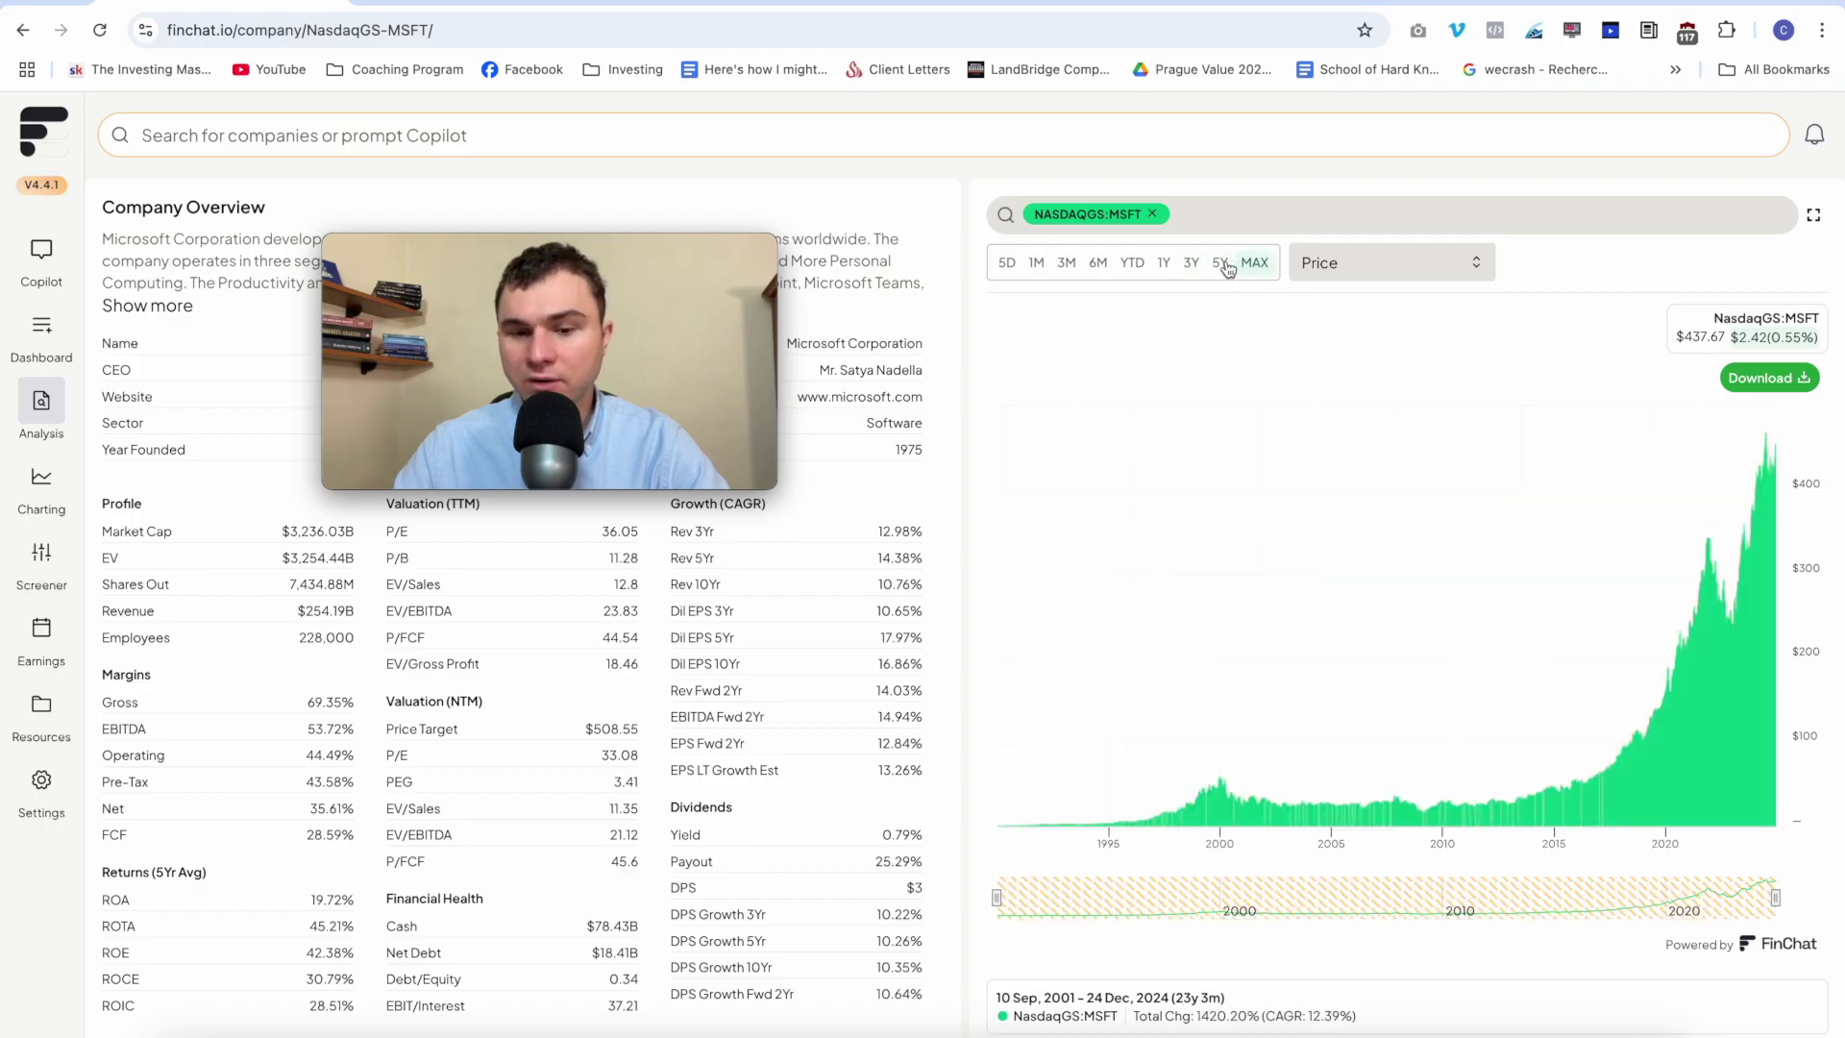
click(1221, 265)
- View Microsoft's five-year chart as Drawdowns and as Enterprise Value, and set it back to Price
click(1314, 269)
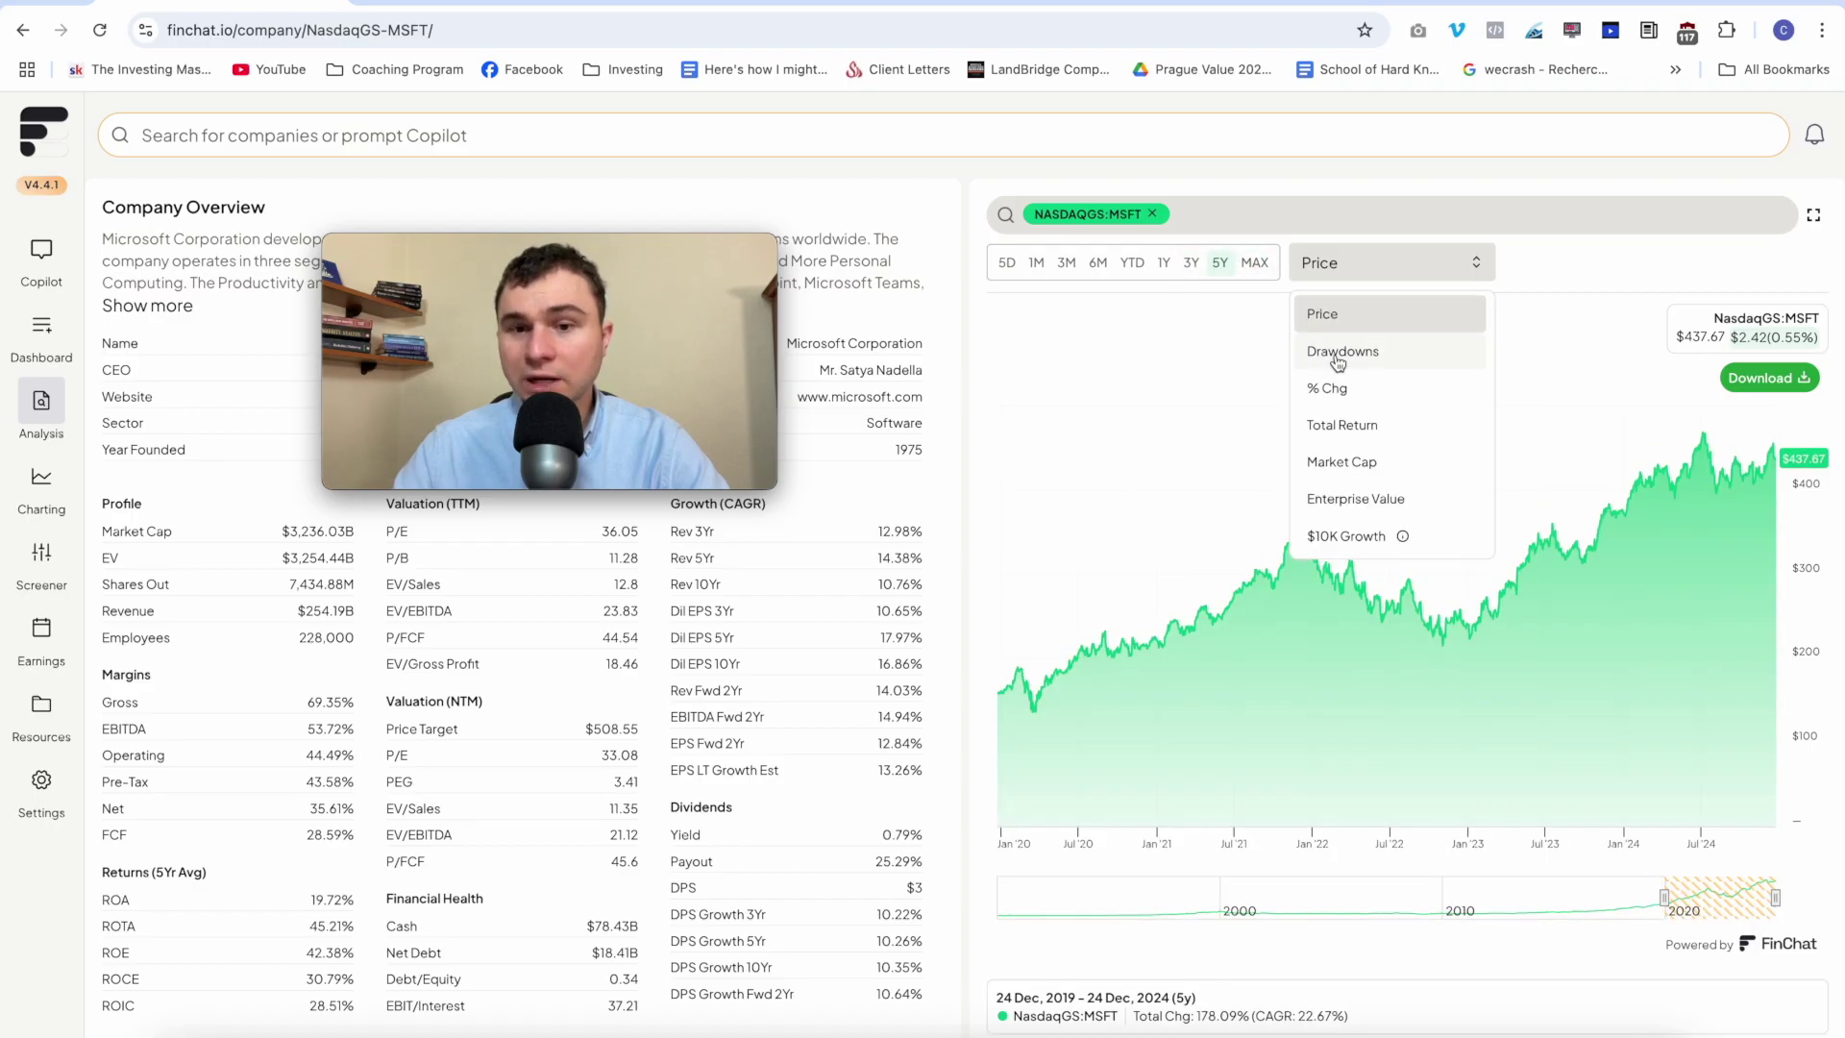
click(1338, 352)
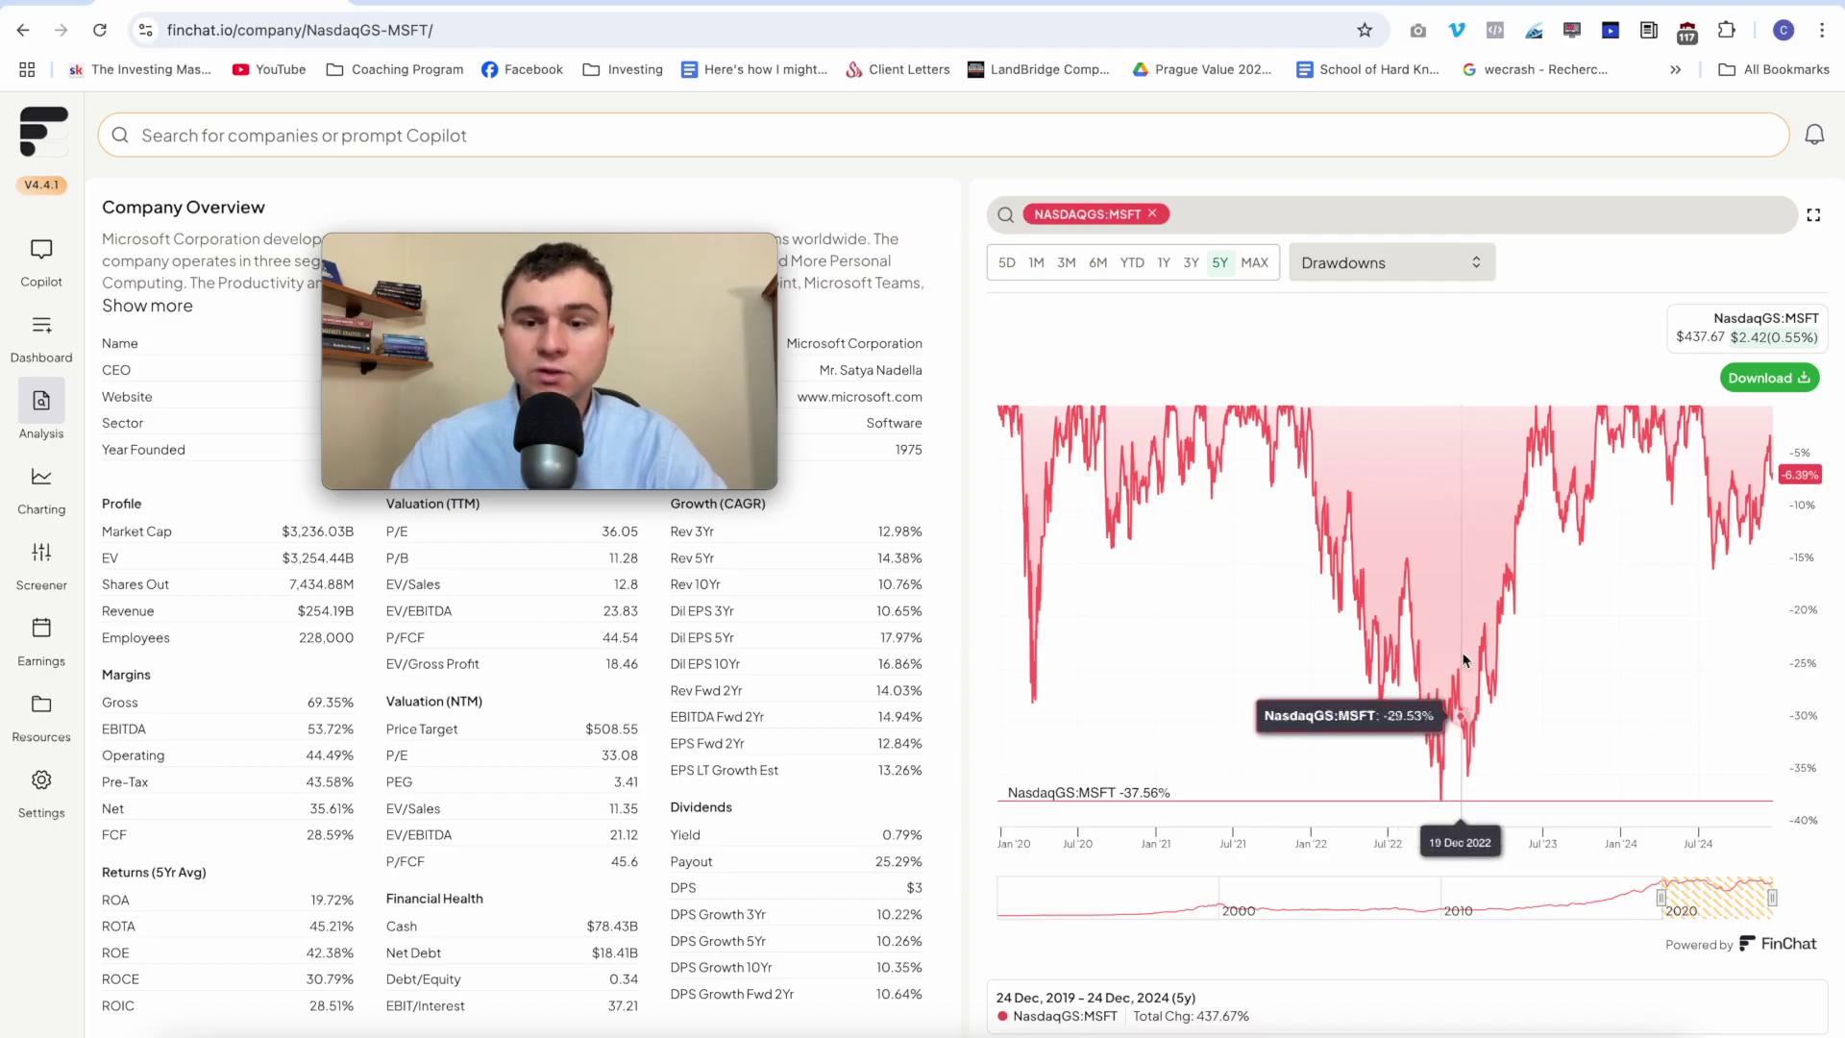
click(1422, 269)
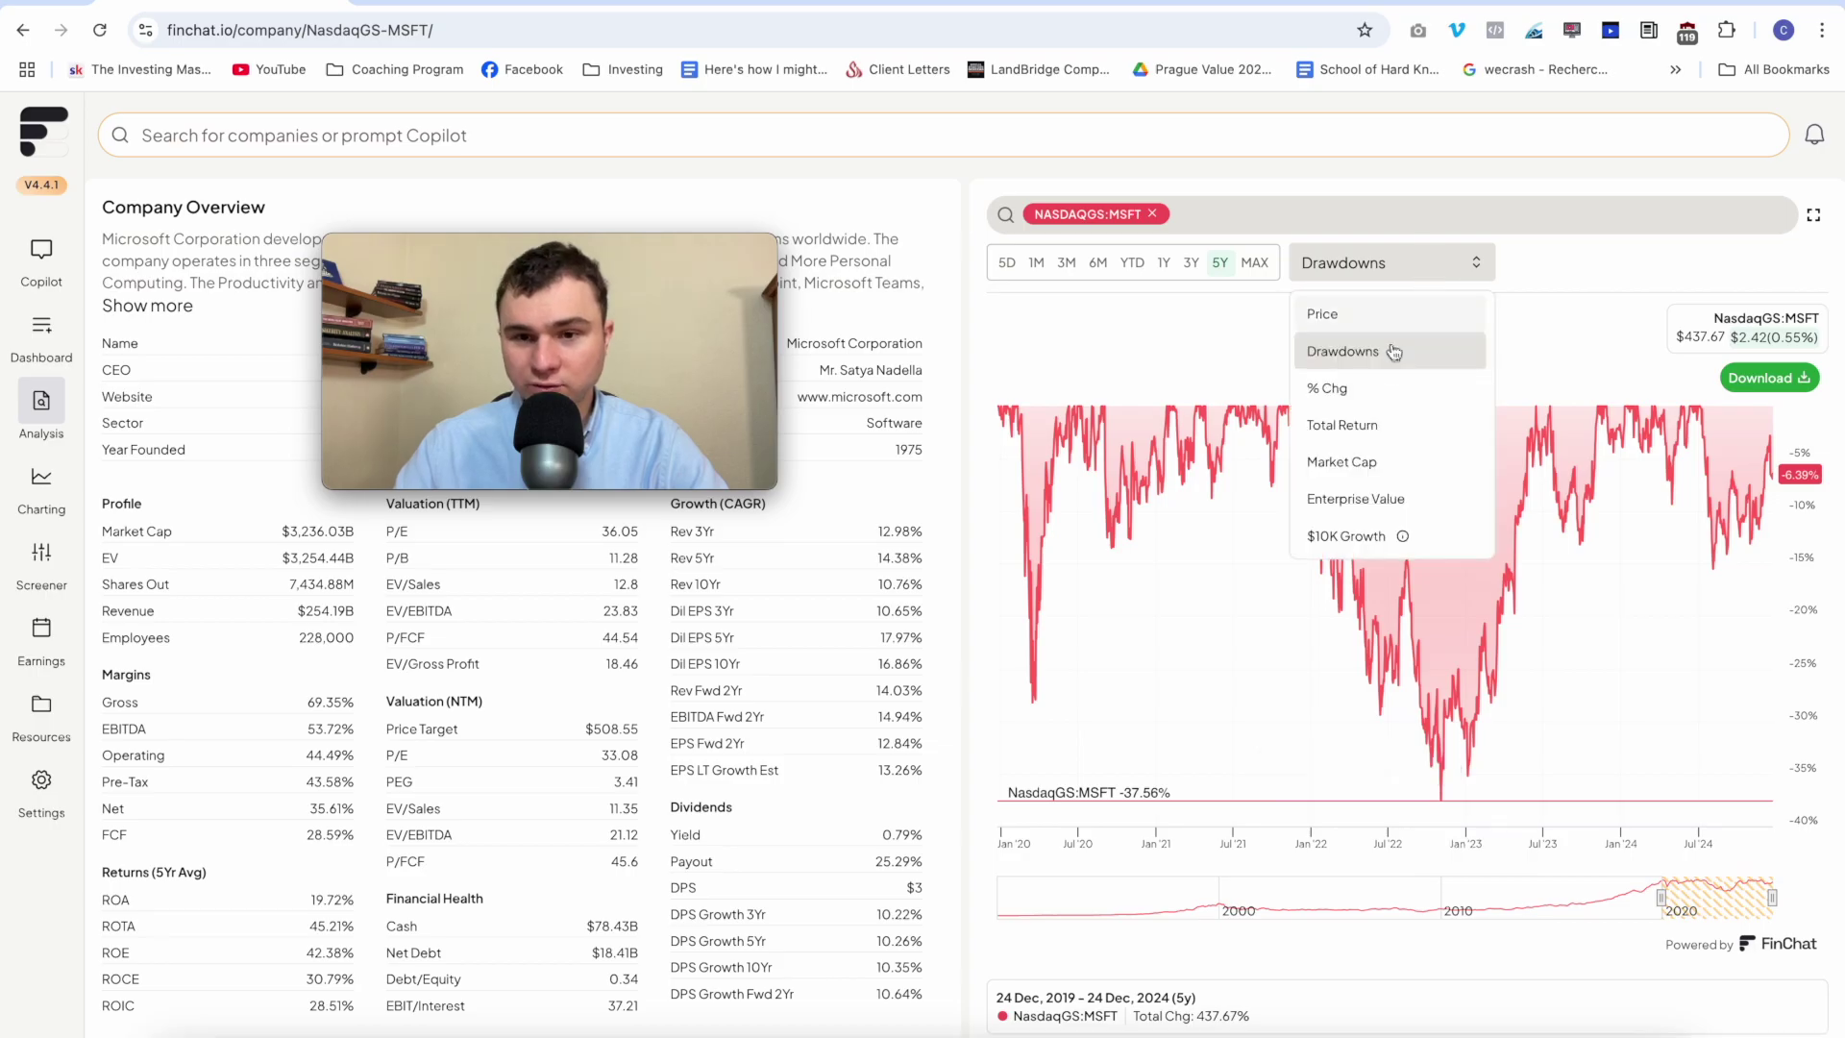
click(1365, 500)
click(1398, 263)
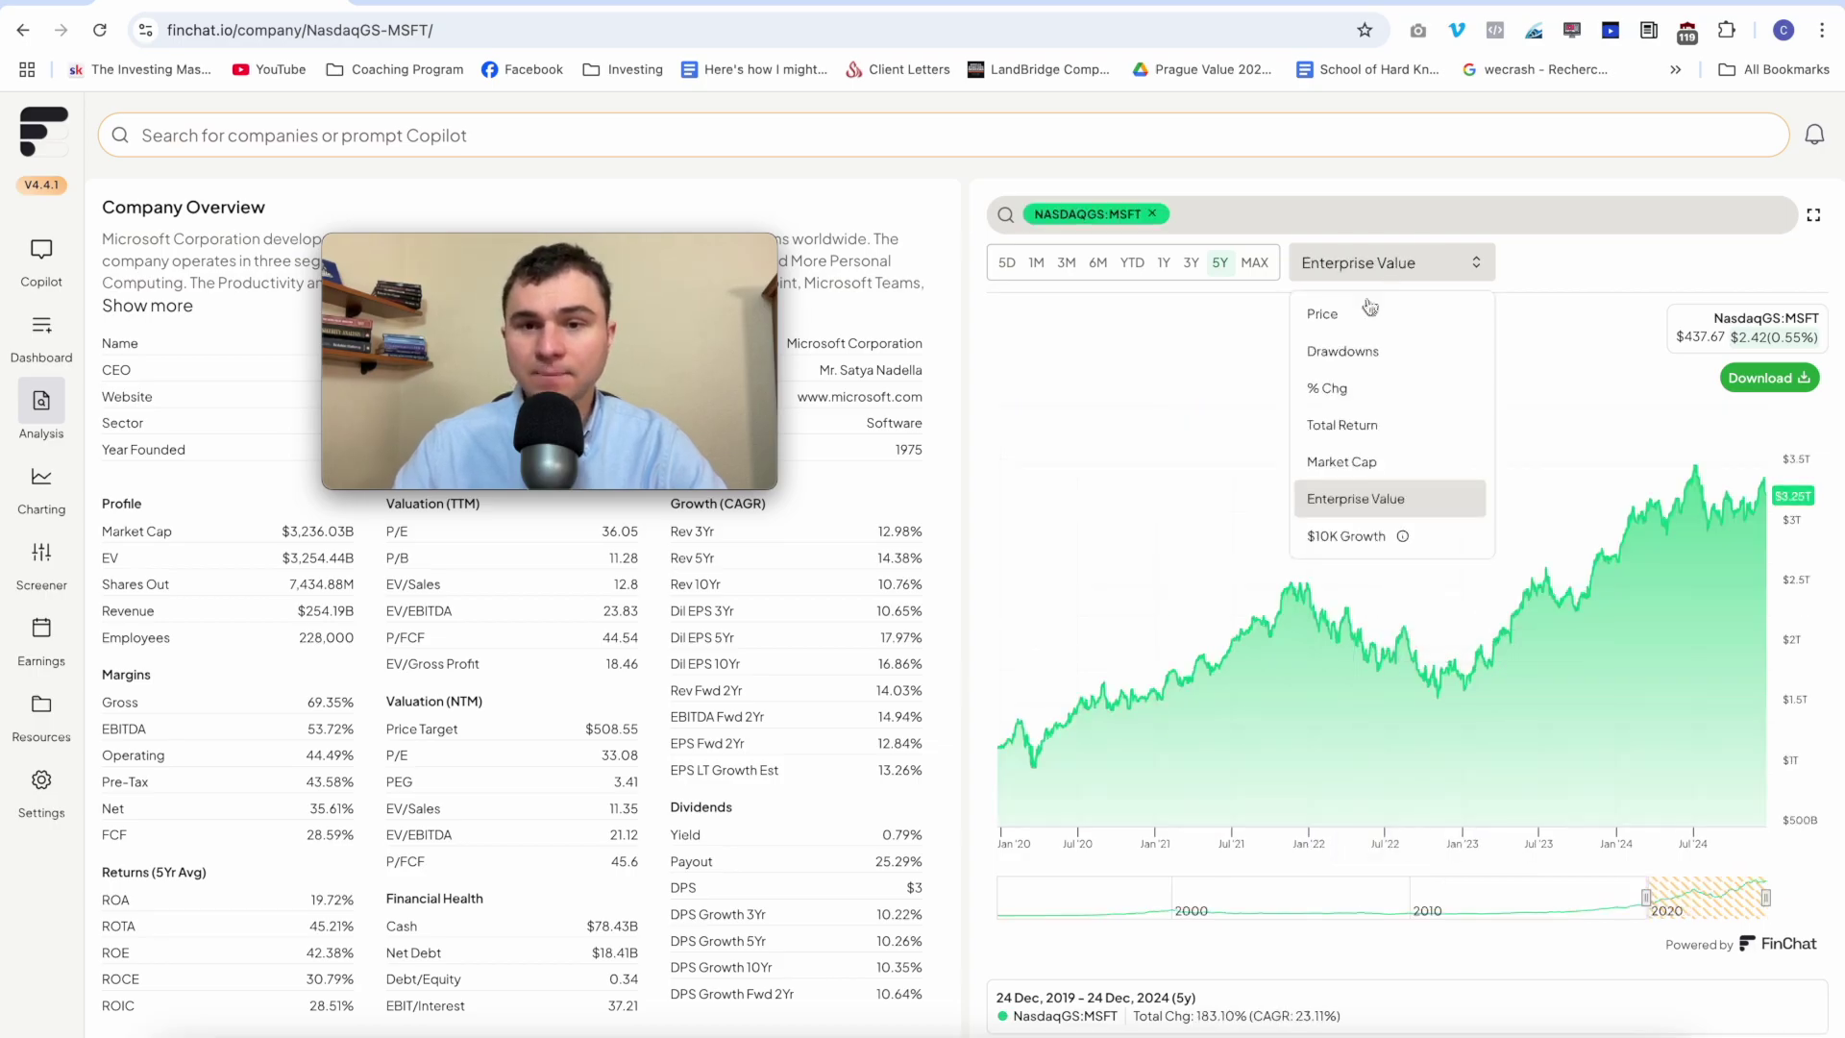
click(1299, 315)
drag(552, 290, 1562, 241)
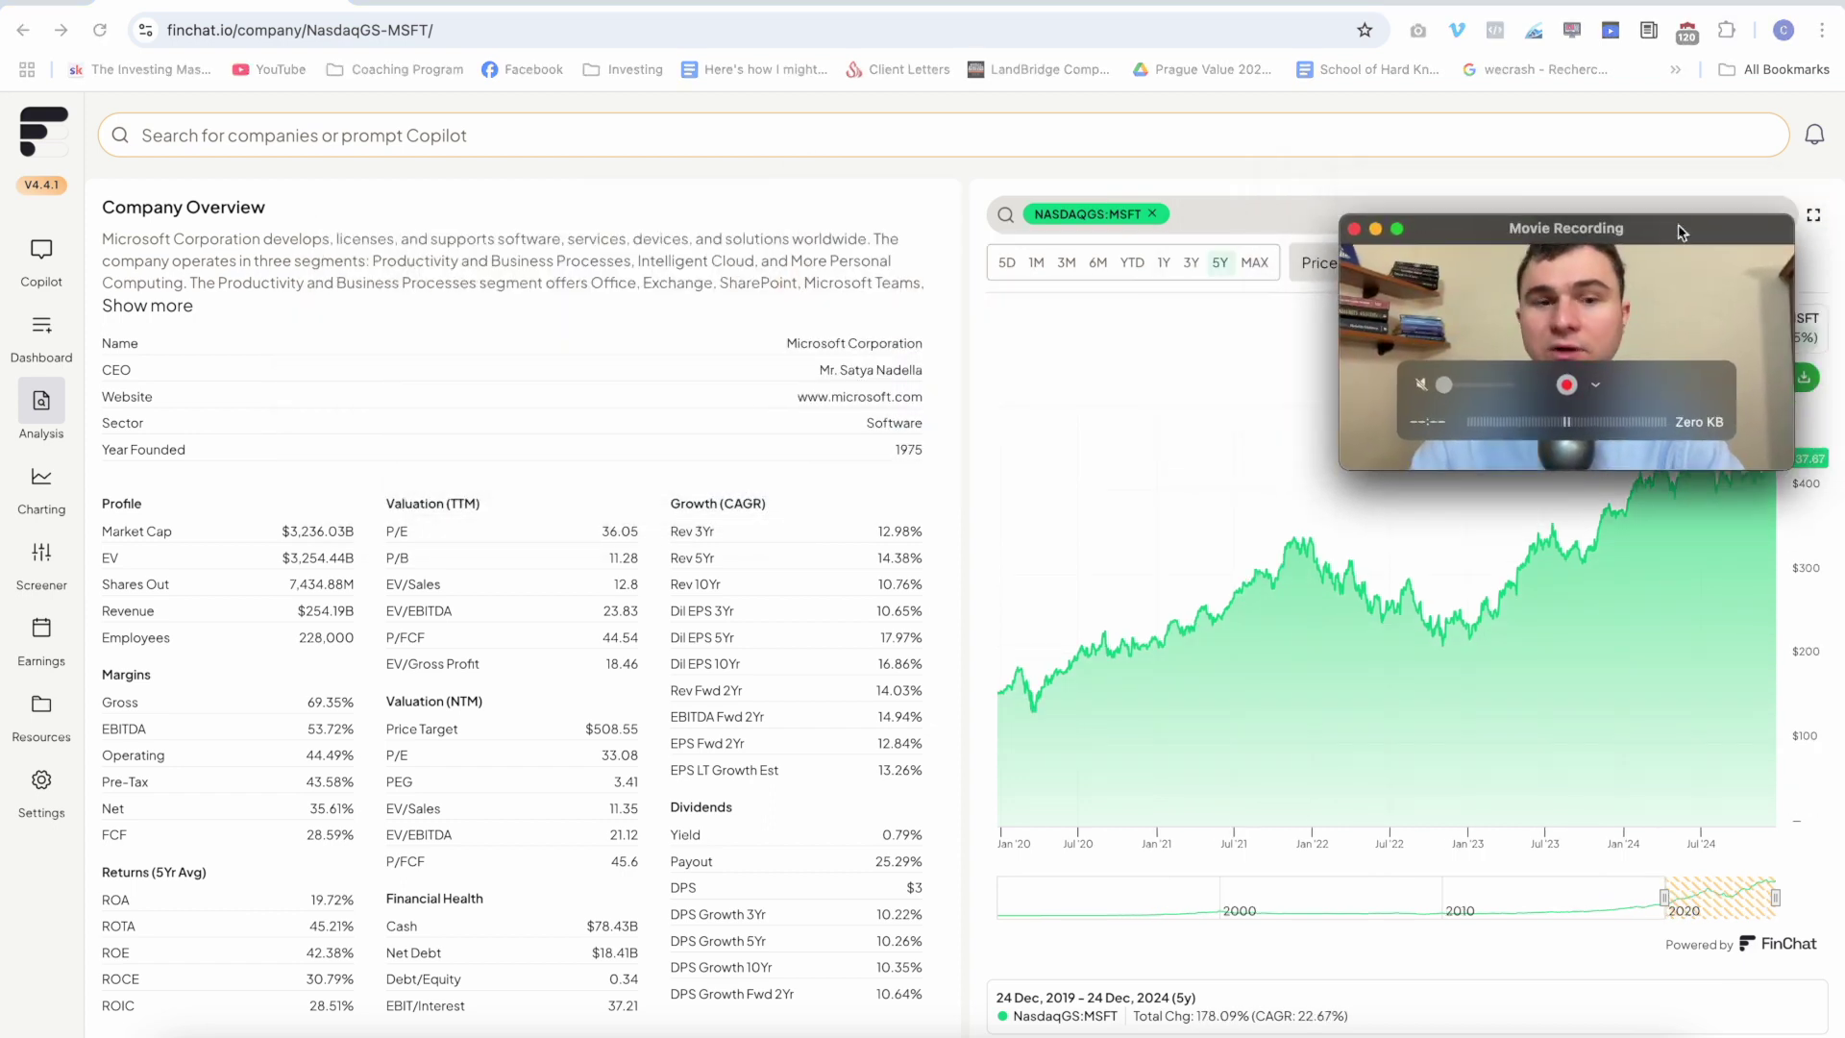
- Open Microsoft's Financials page and examine the annual income statement table
scroll(838, 289, up, 3)
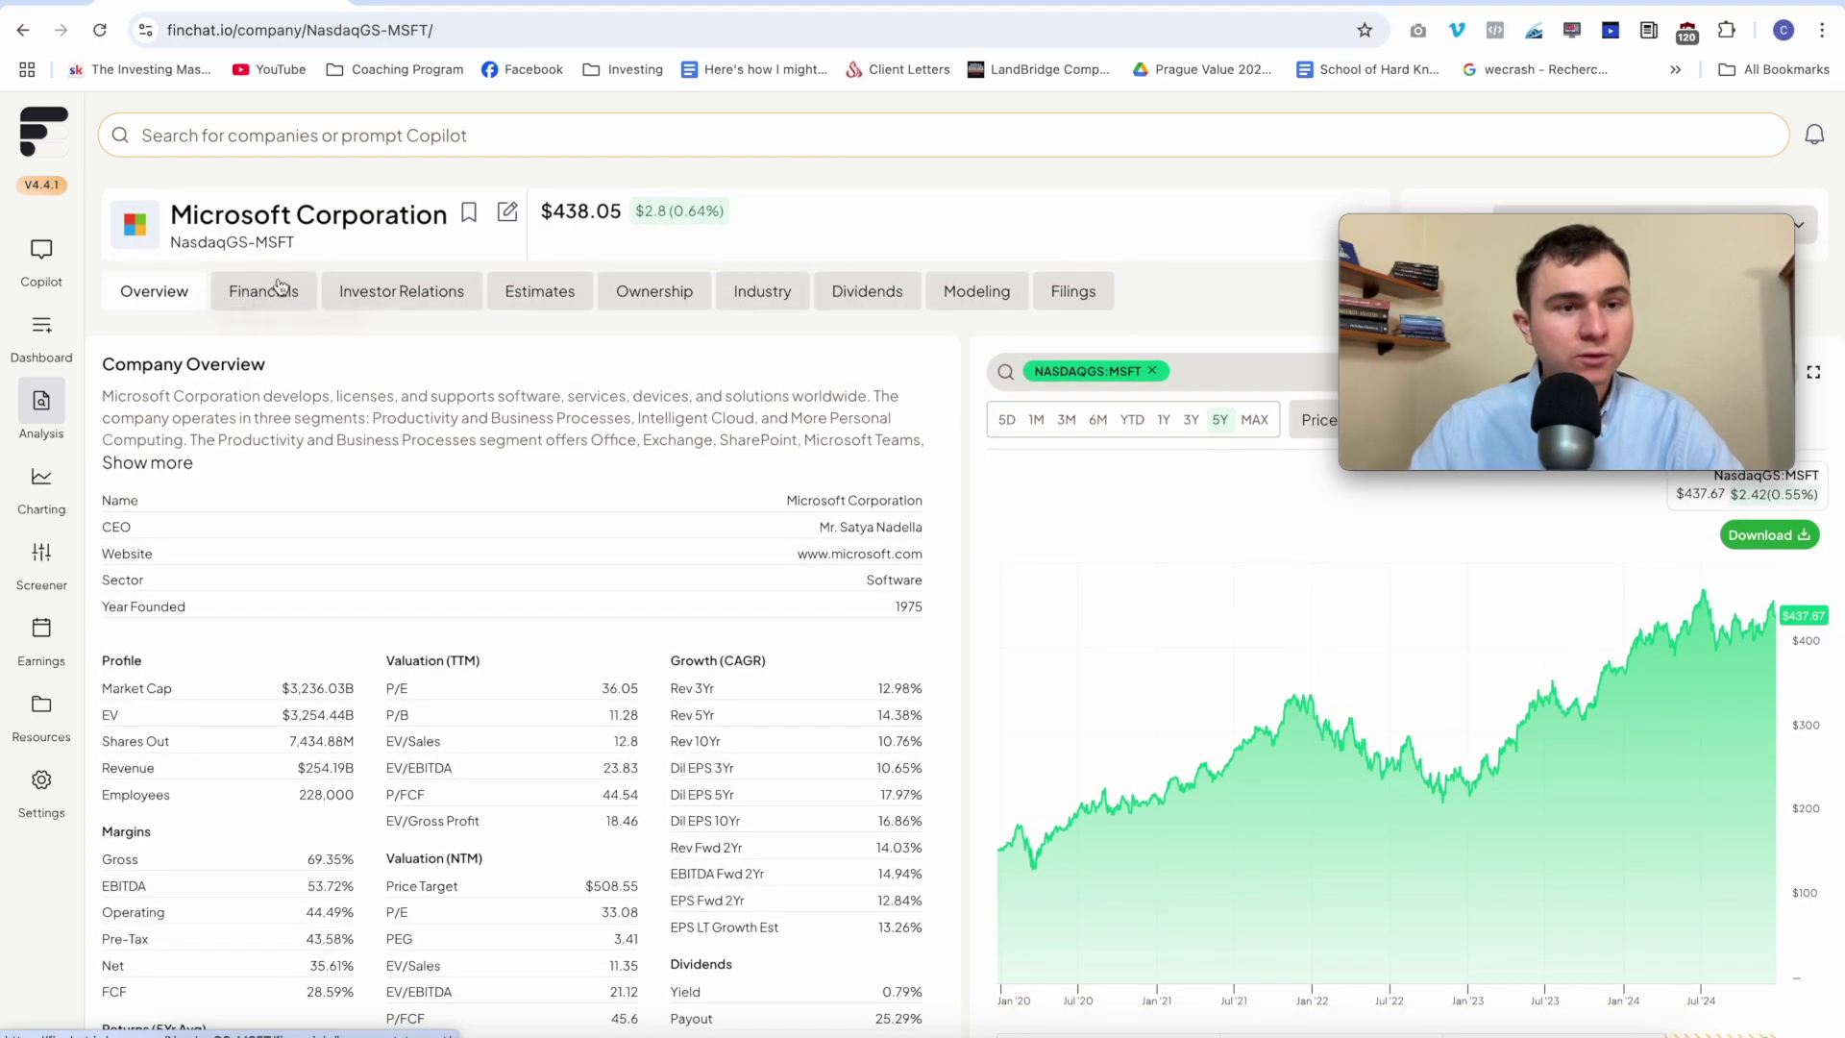
click(278, 288)
scroll(396, 398, down, 8)
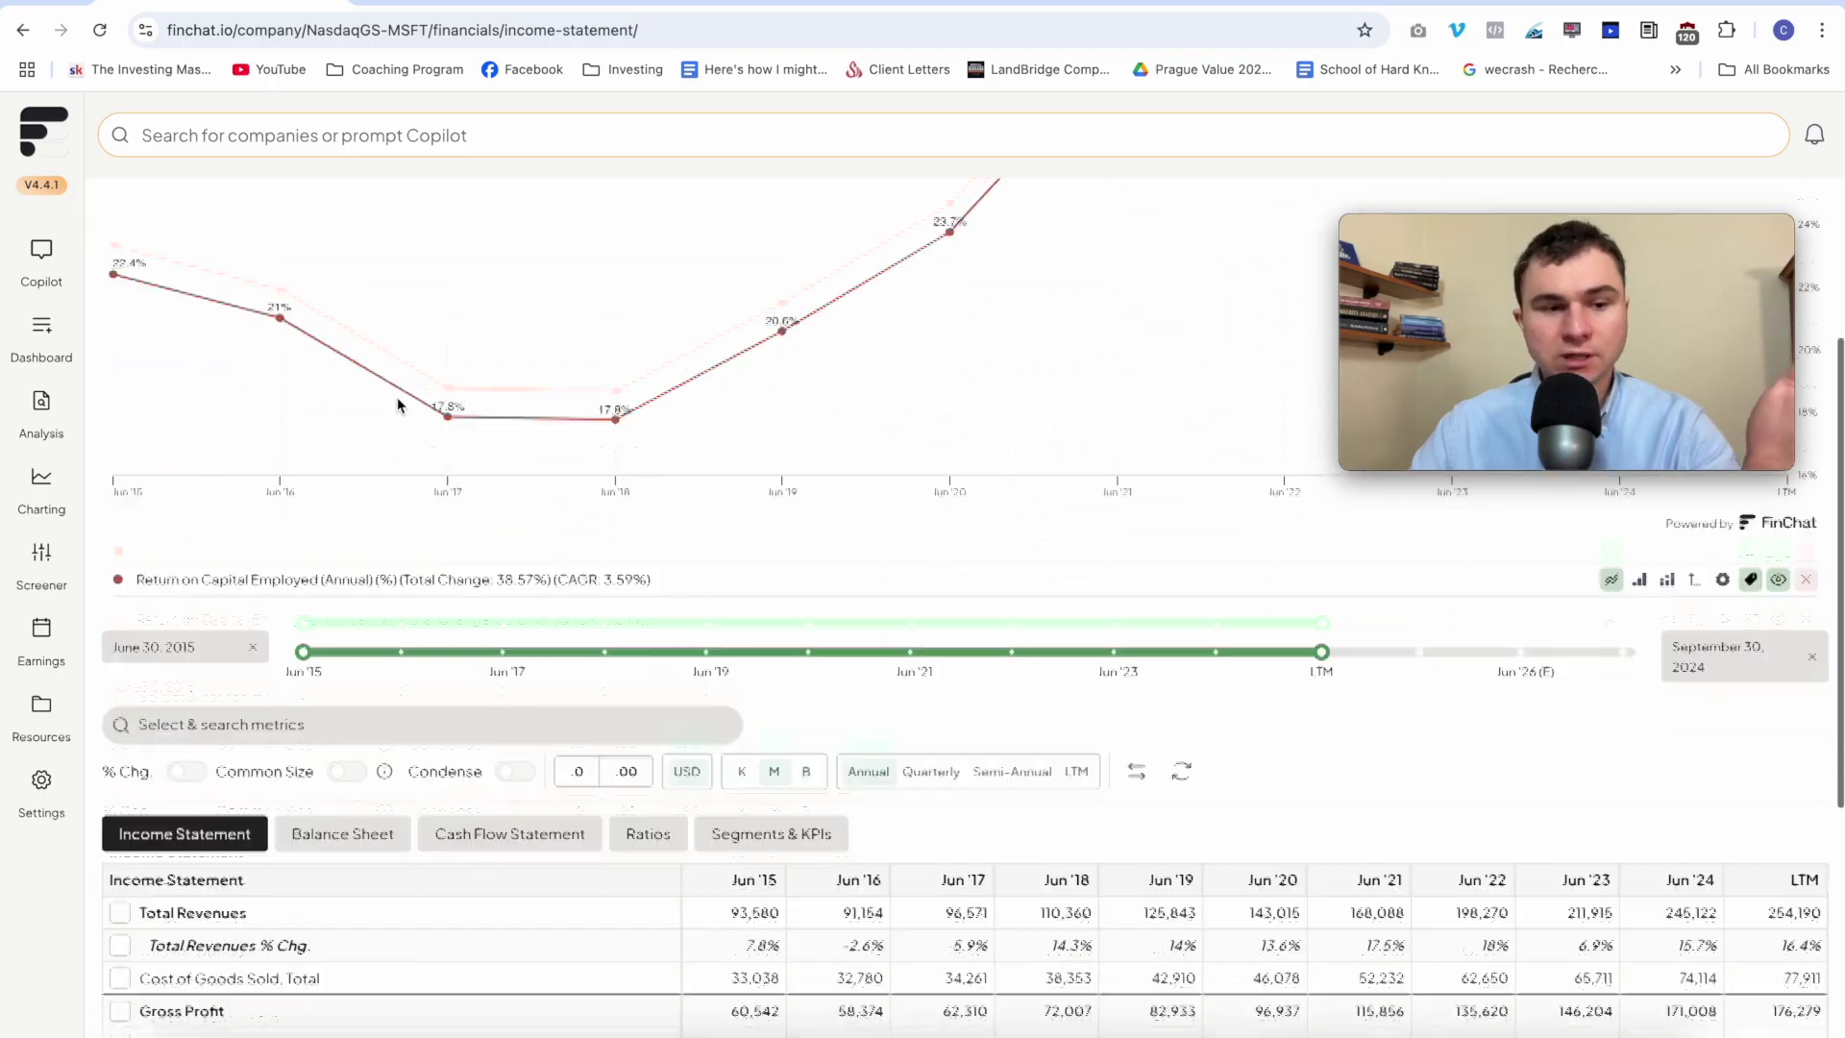
scroll(422, 511, down, 2)
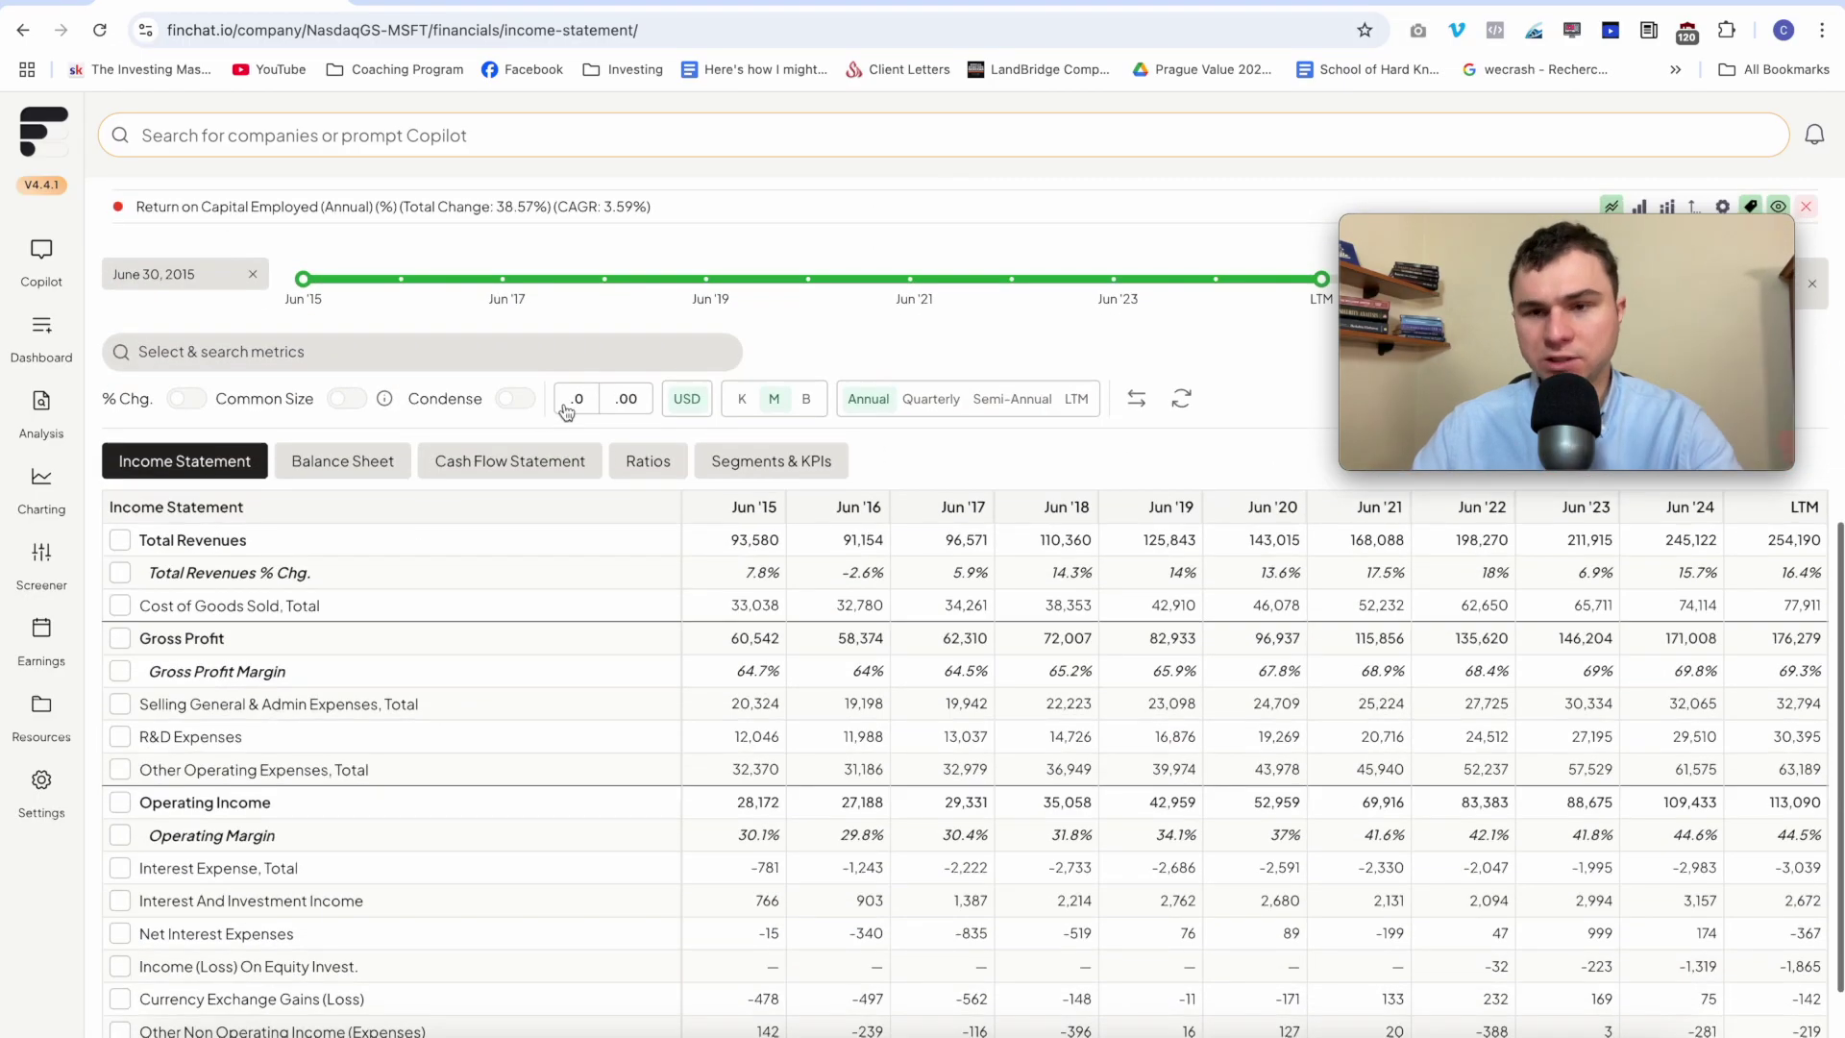
- Open Microsoft's Investor Relations page and play the AGM 2024 recording from the Q&A and from a slightly earlier point
scroll(575, 268, up, 8)
click(412, 216)
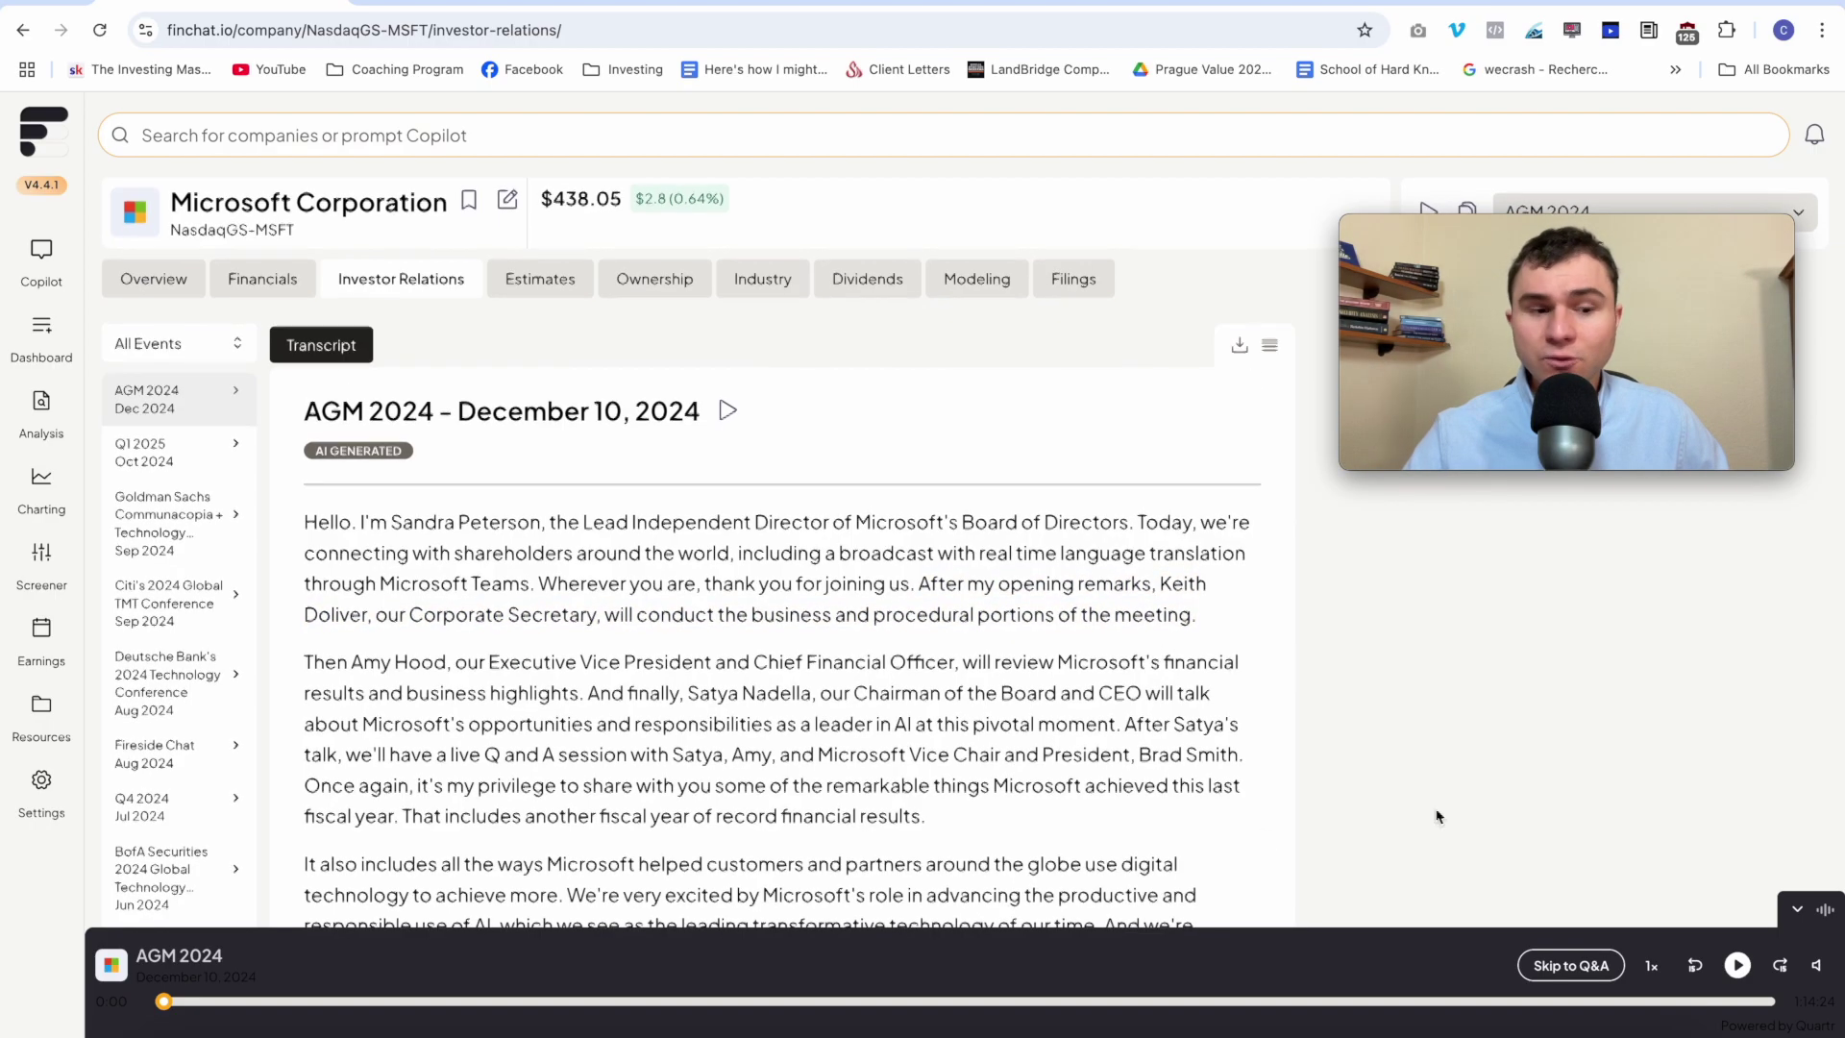
click(1739, 966)
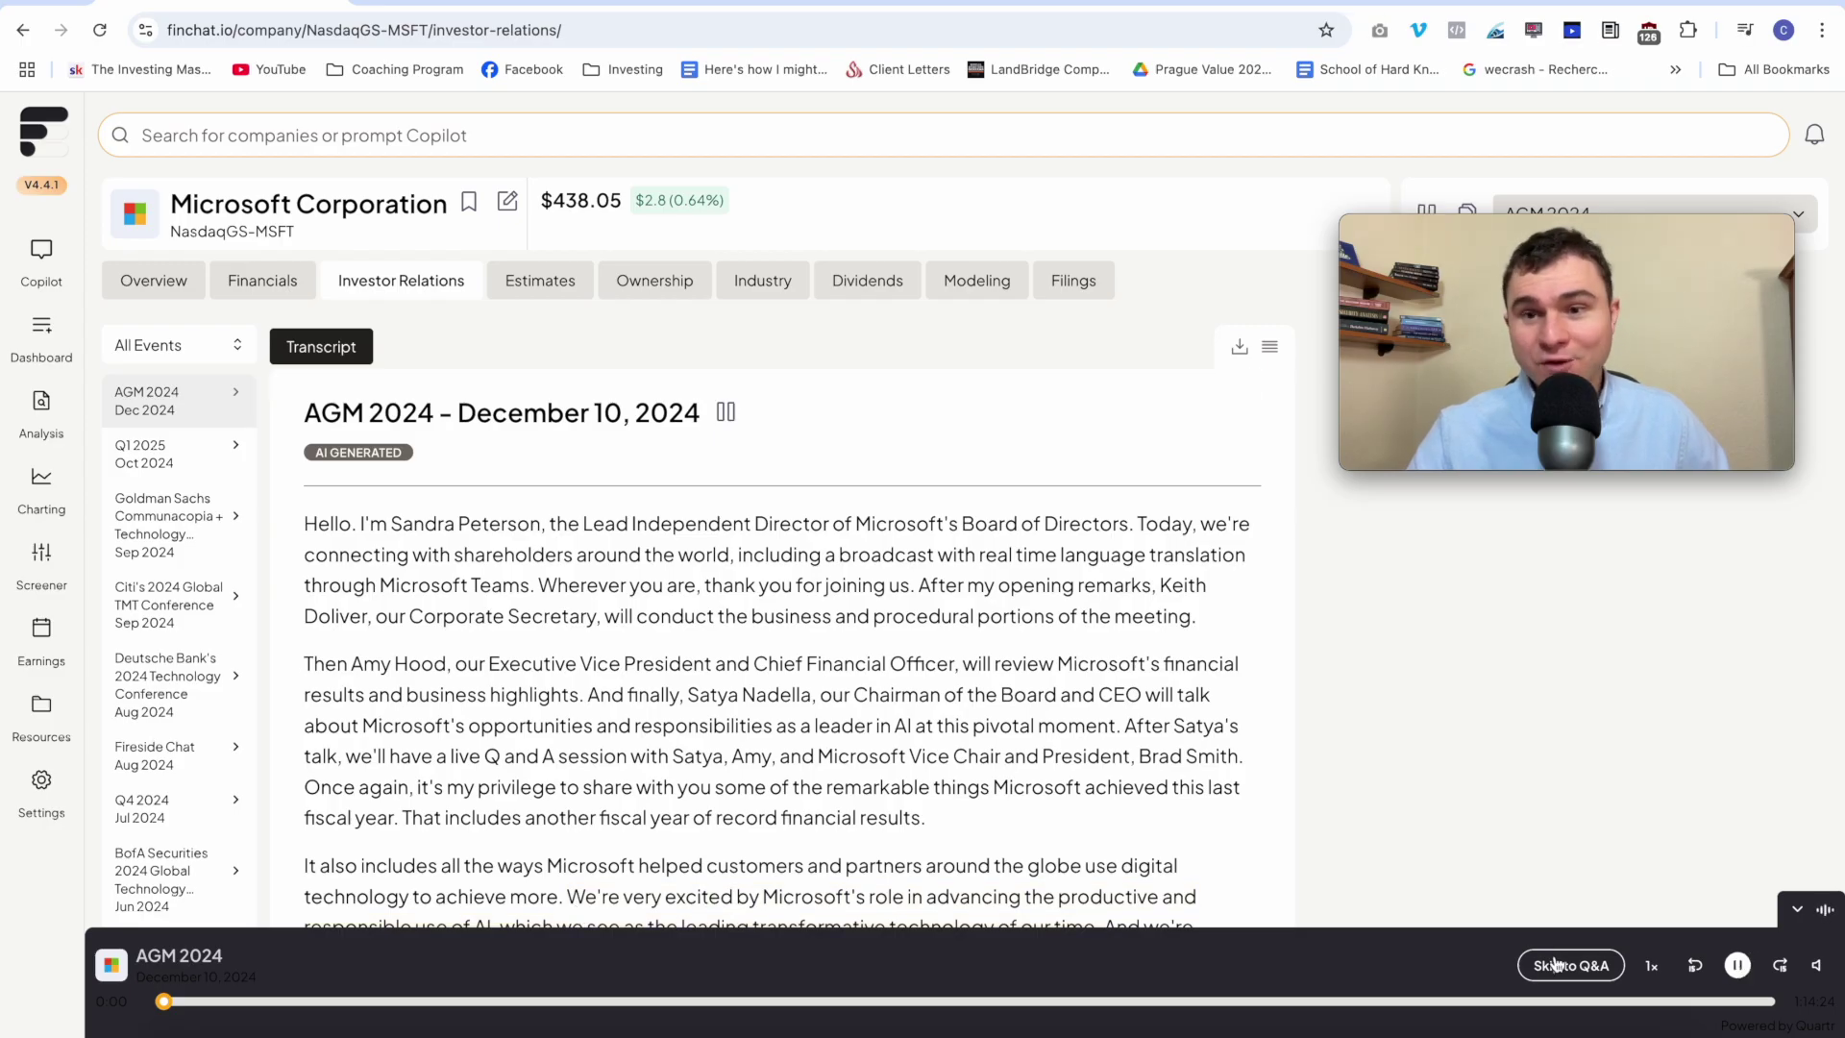
click(1557, 964)
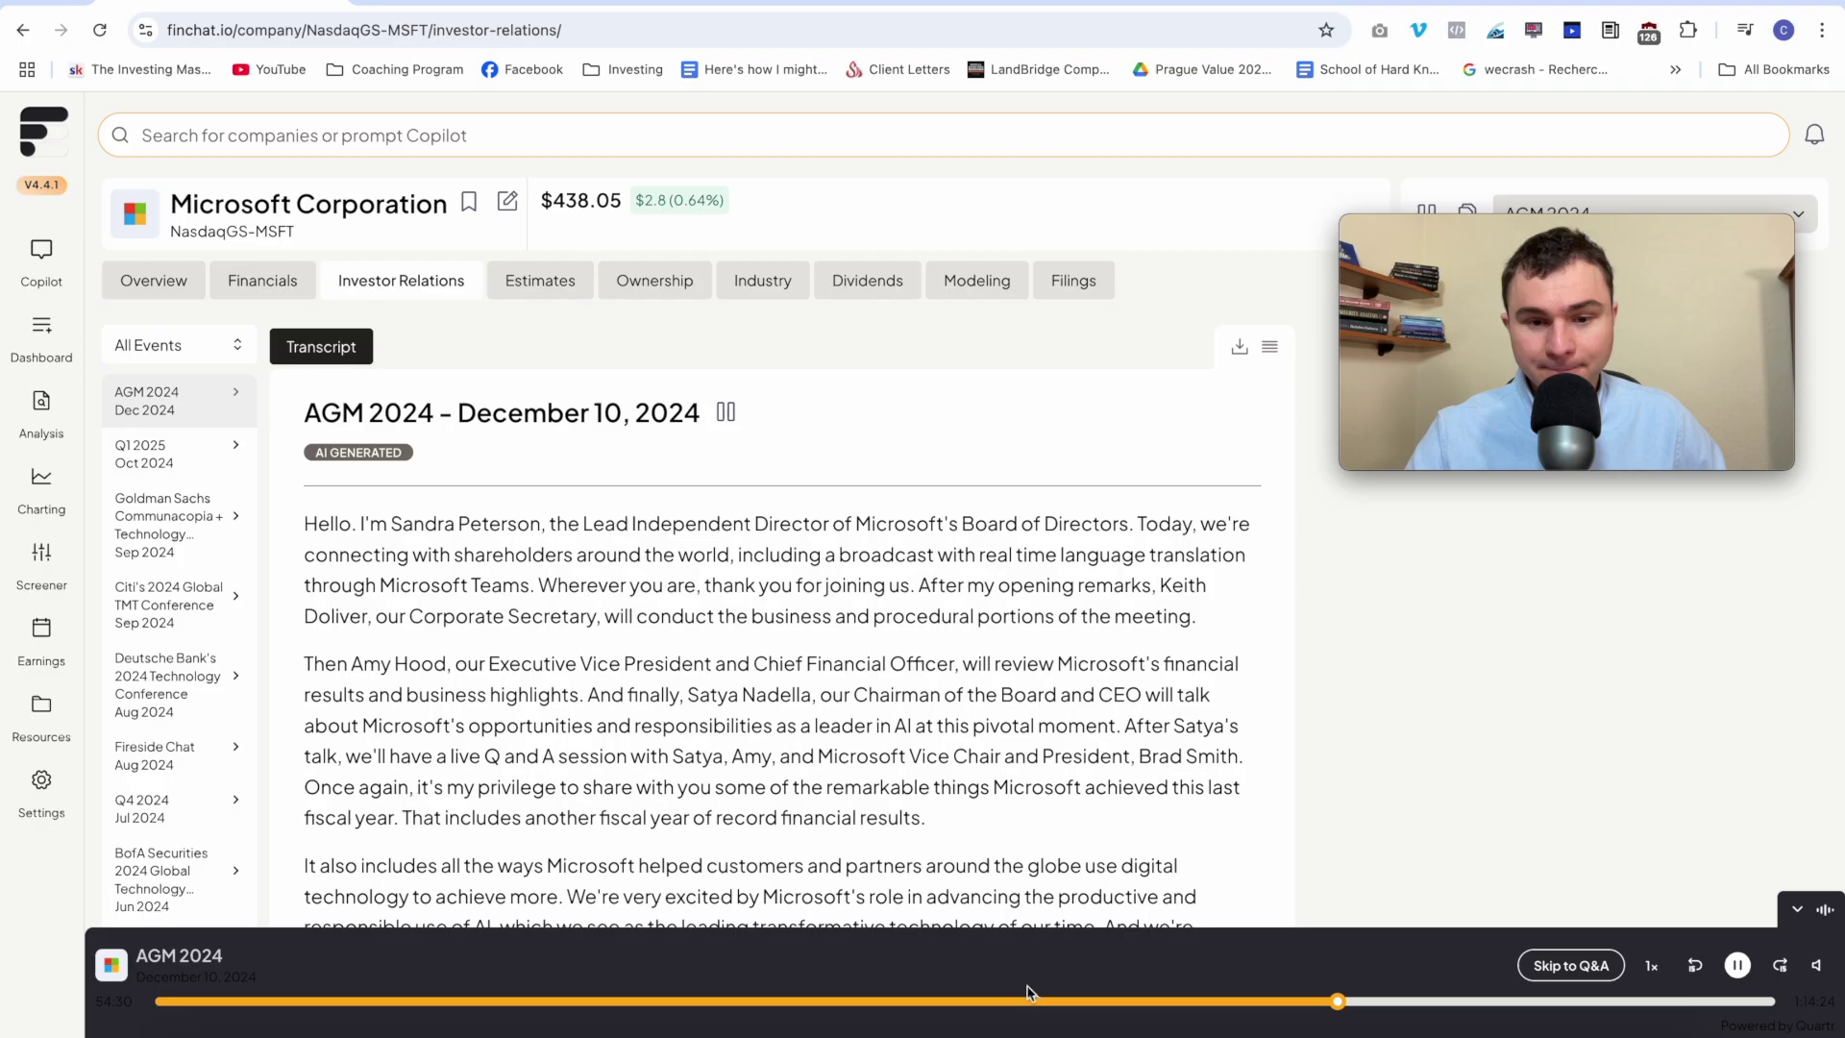
key(XF86AudioRaiseVolume)
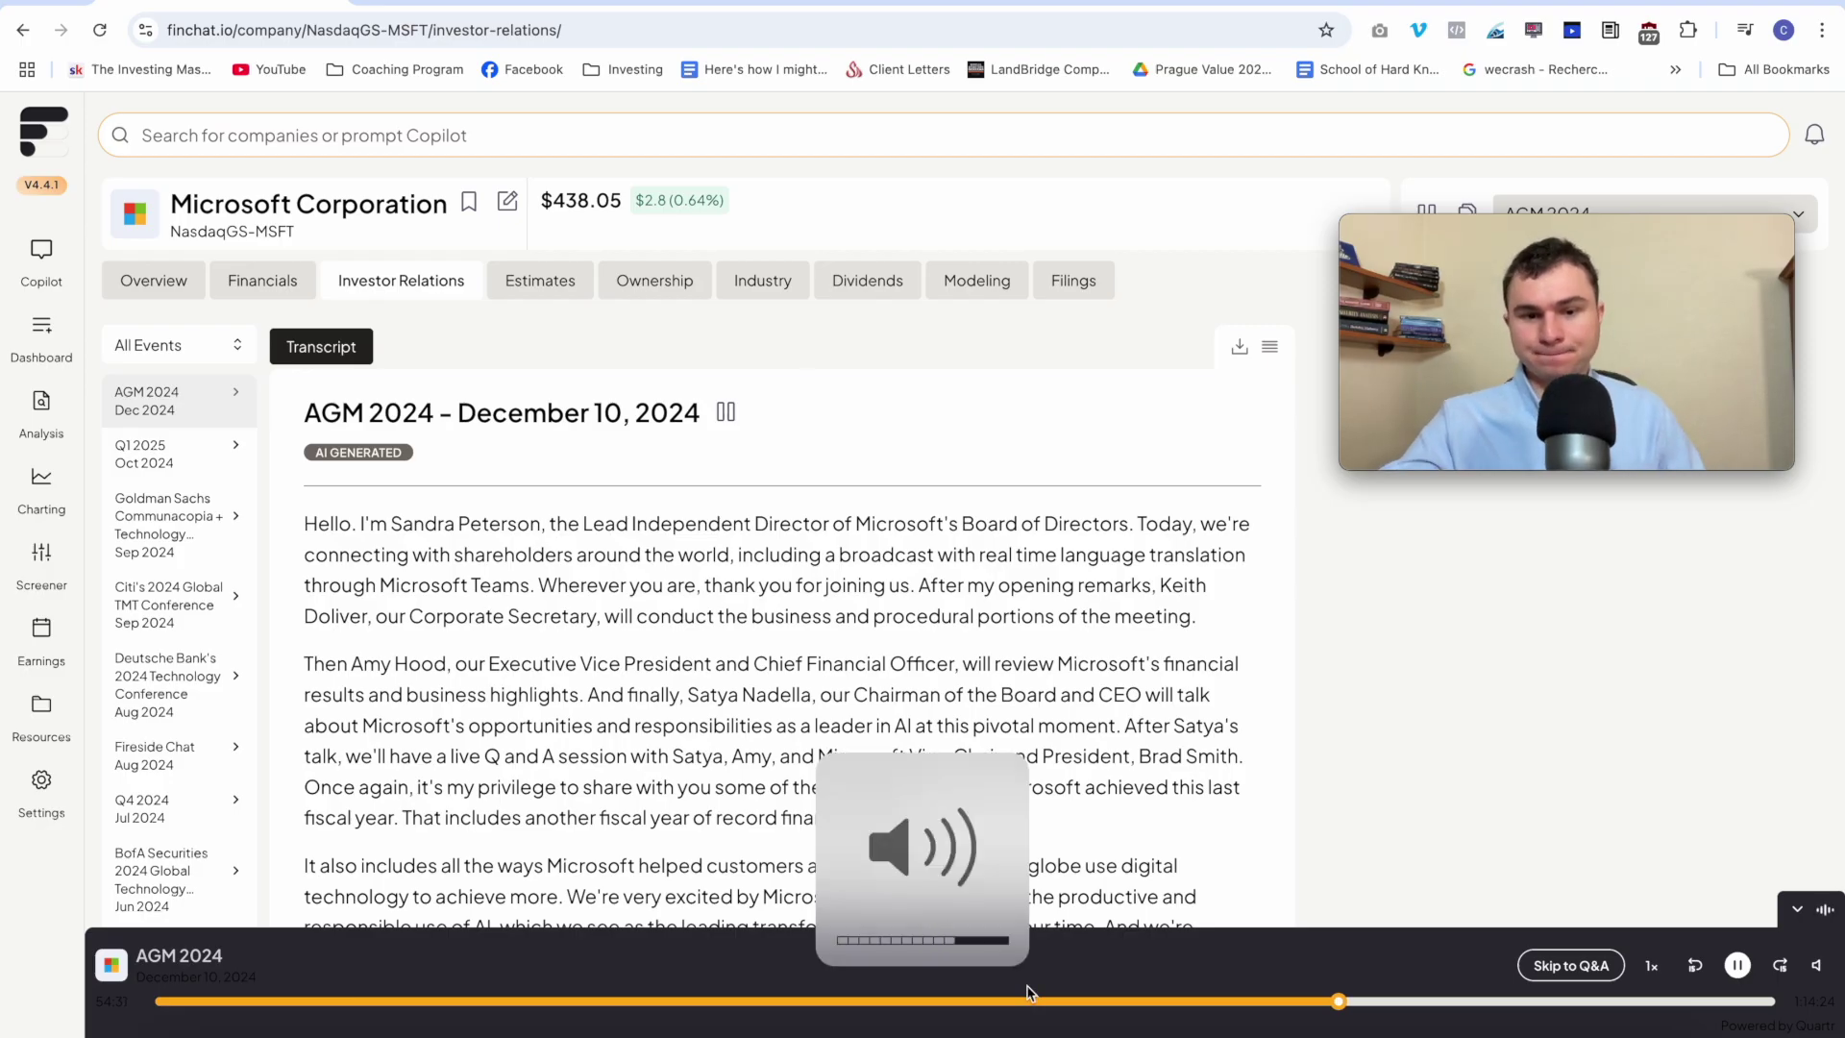
click(959, 1007)
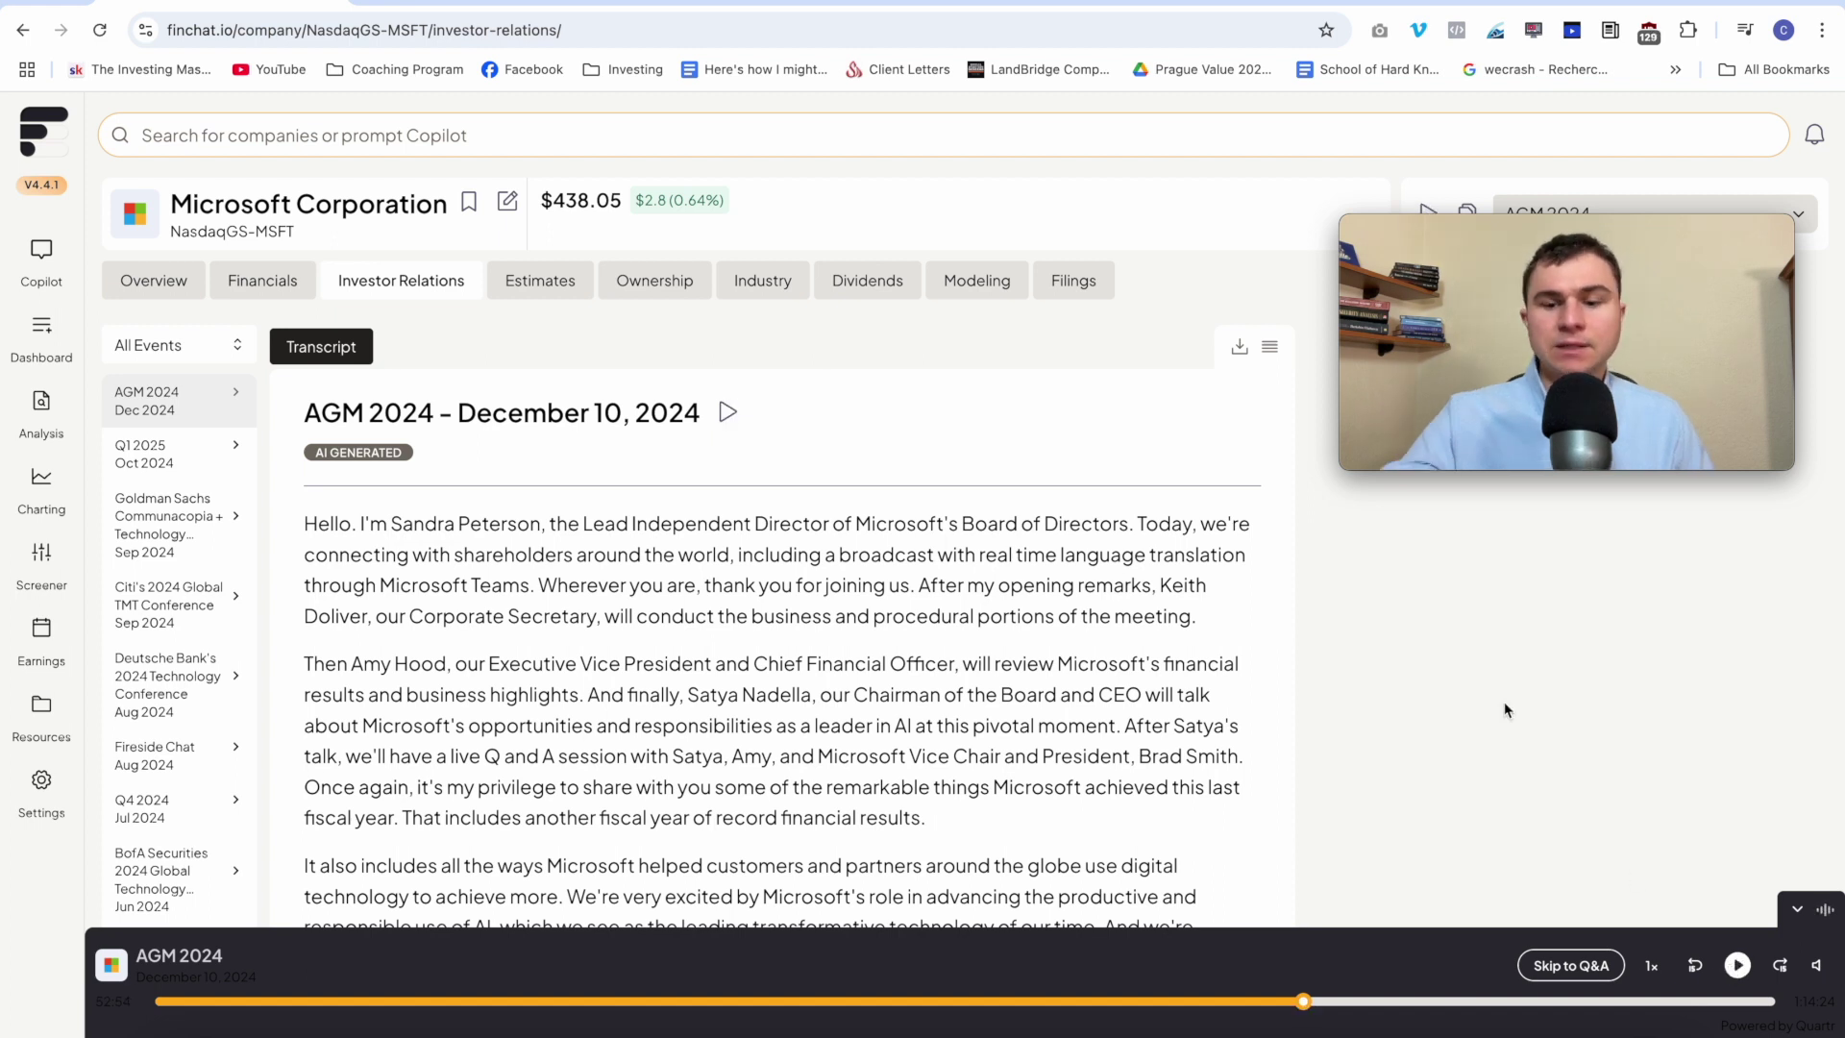
- Lower the system volume to nearly the minimum
key(XF86AudioLowerVolume)
key(XF86AudioLowerVolume)
key(XF86AudioLowerVolume)
key(XF86AudioLowerVolume)
key(XF86AudioLowerVolume)
key(XF86AudioLowerVolume)
key(XF86AudioLowerVolume)
key(XF86AudioLowerVolume)
key(XF86AudioLowerVolume)
key(XF86AudioLowerVolume)
key(XF86AudioLowerVolume)
key(XF86AudioLowerVolume)
key(XF86AudioLowerVolume)
key(XF86AudioLowerVolume)
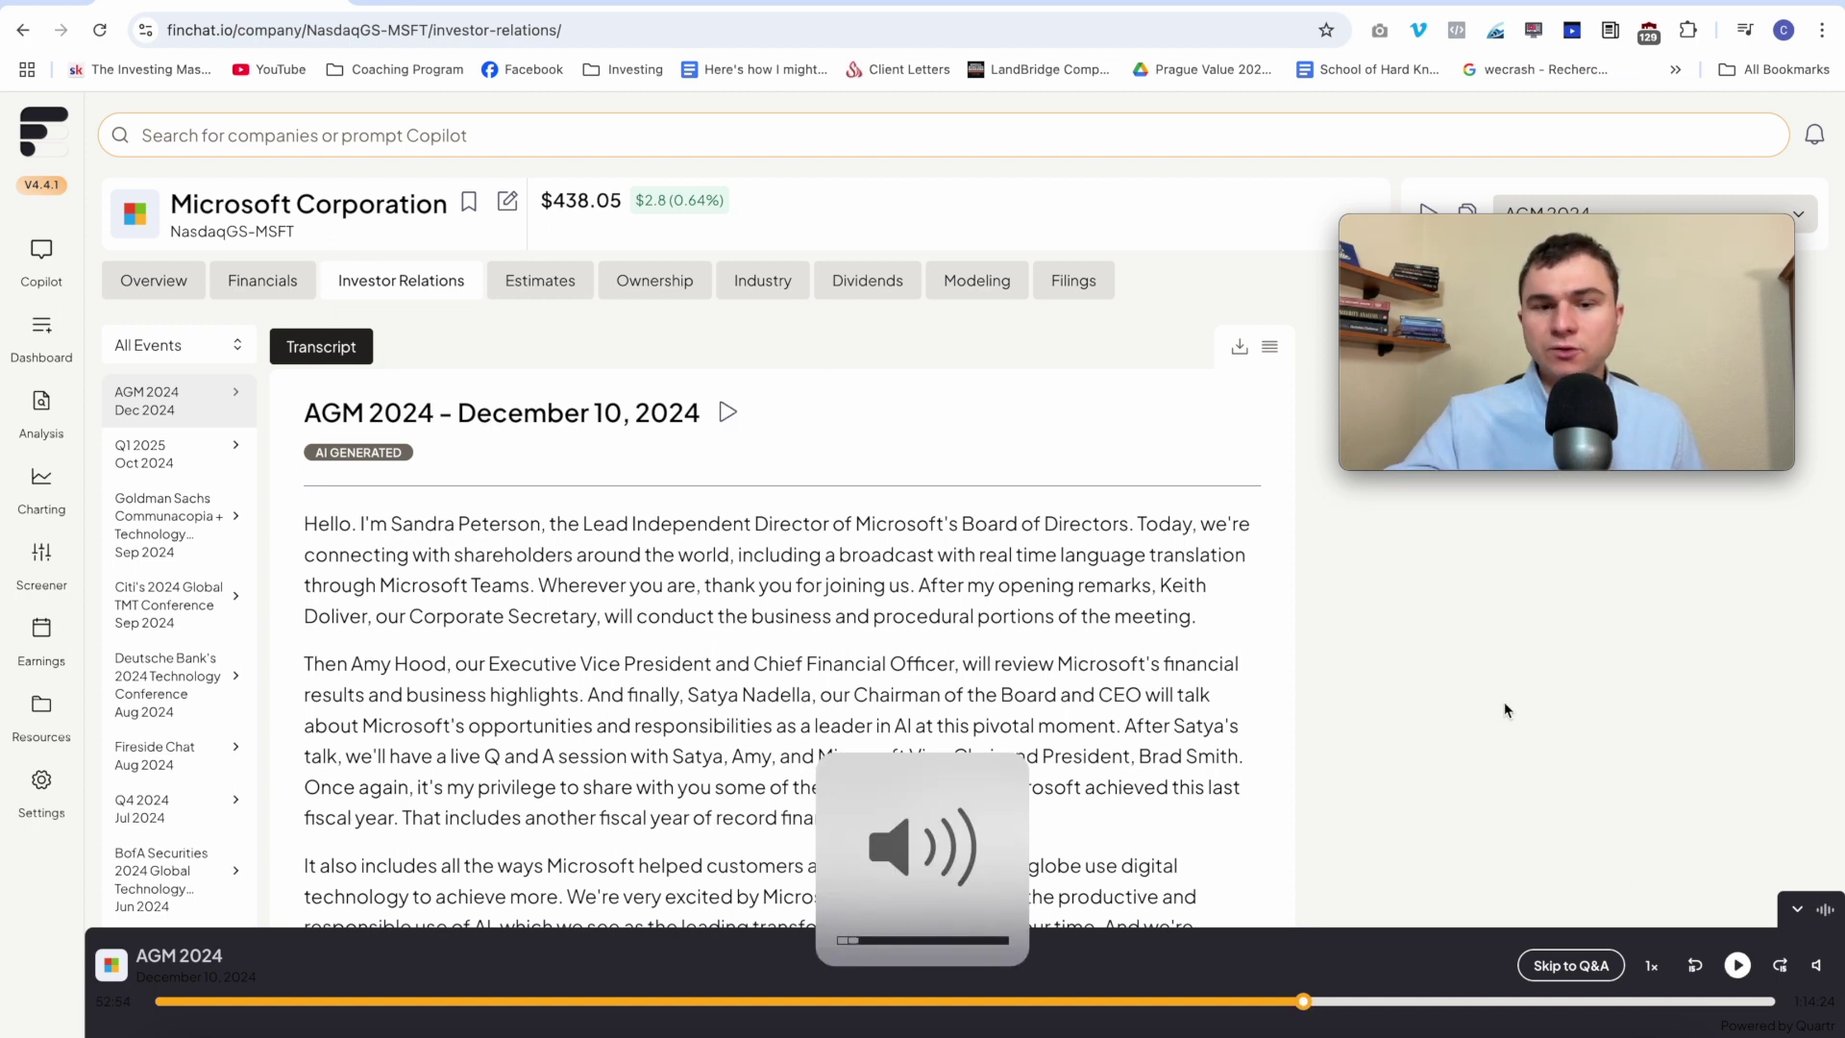
- Open the Q1 2025 earnings call transcript from October 2024 and skim through it
click(154, 452)
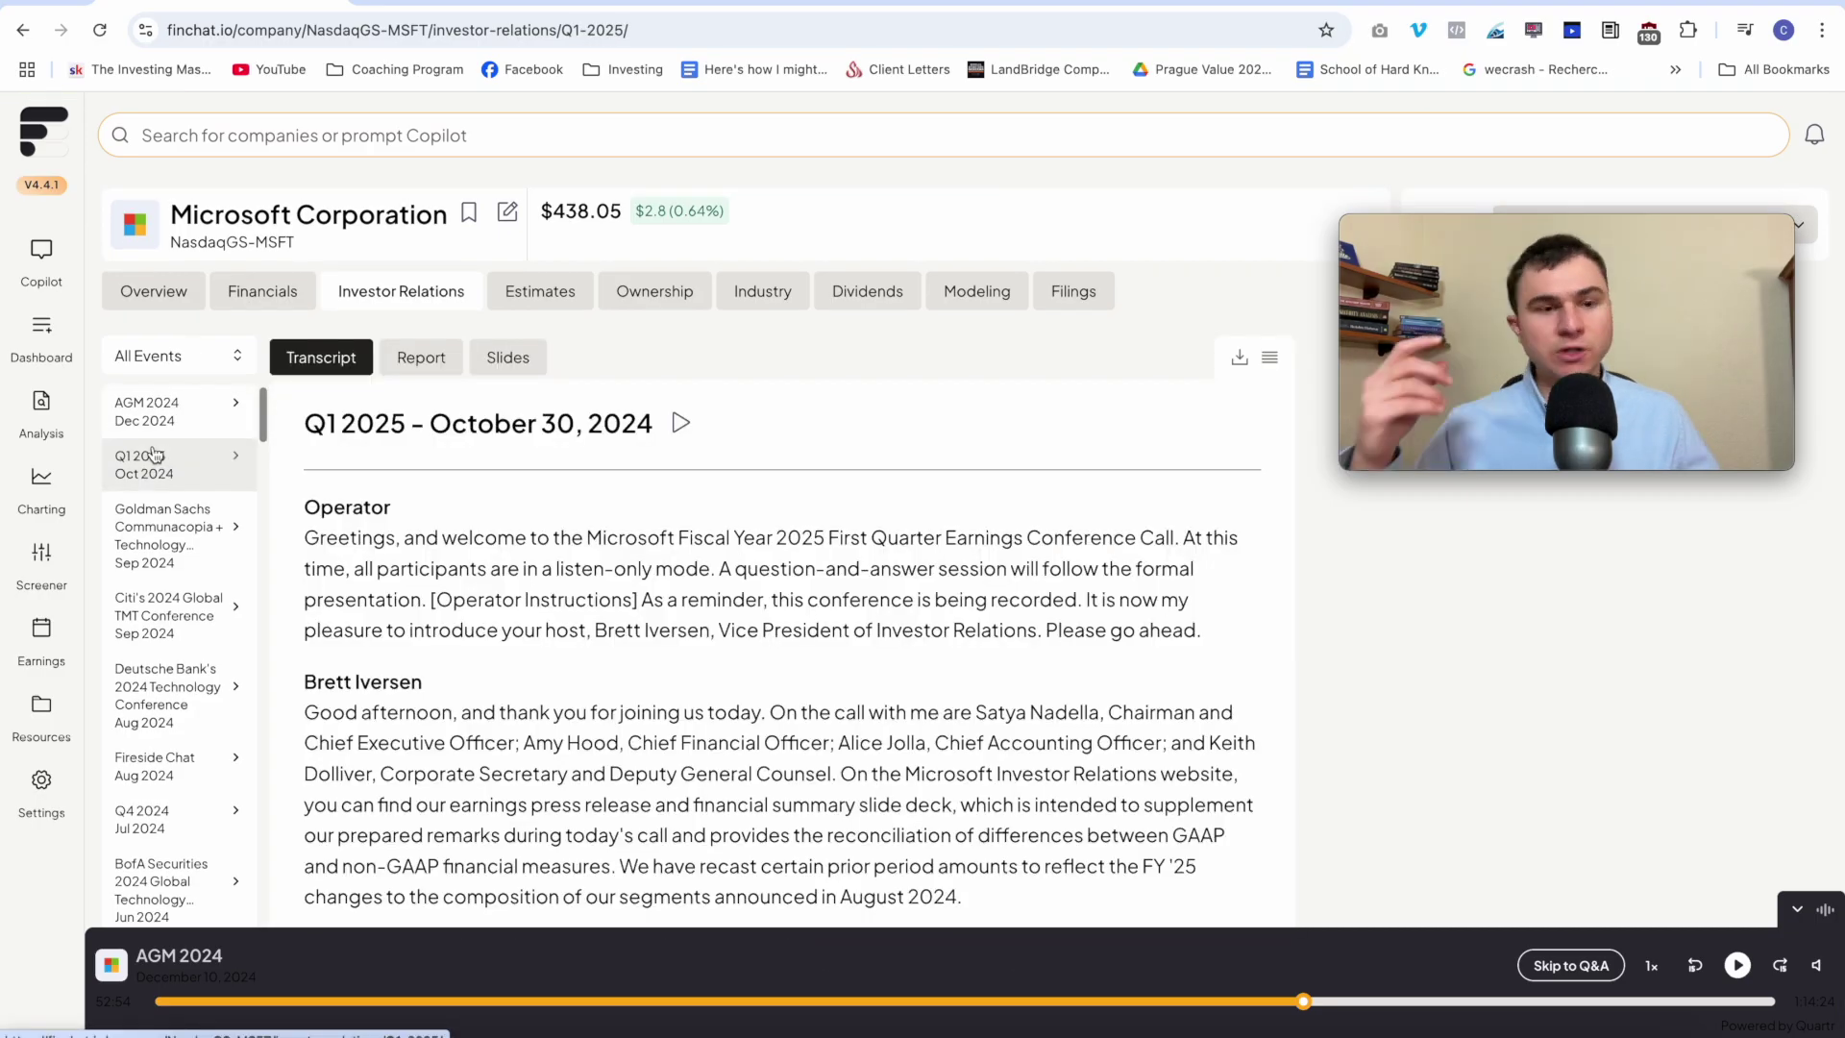
scroll(856, 682, down, 20)
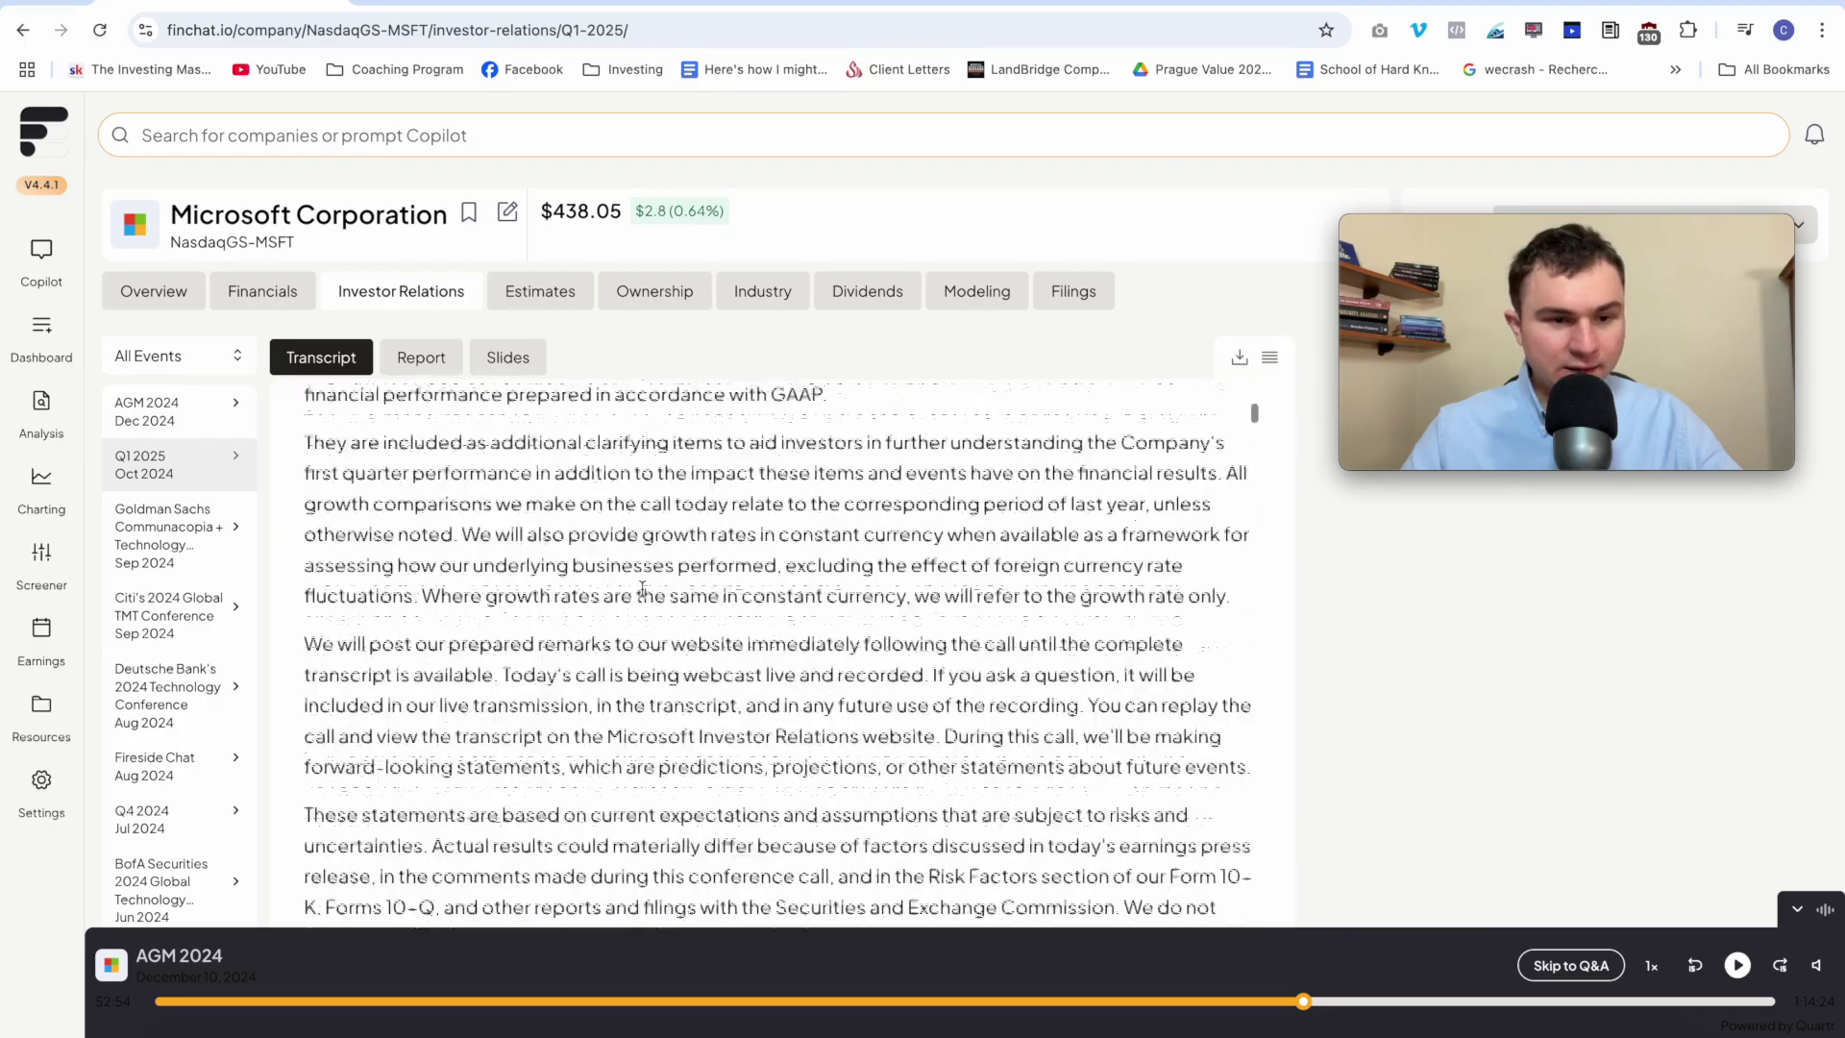
scroll(470, 619, down, 15)
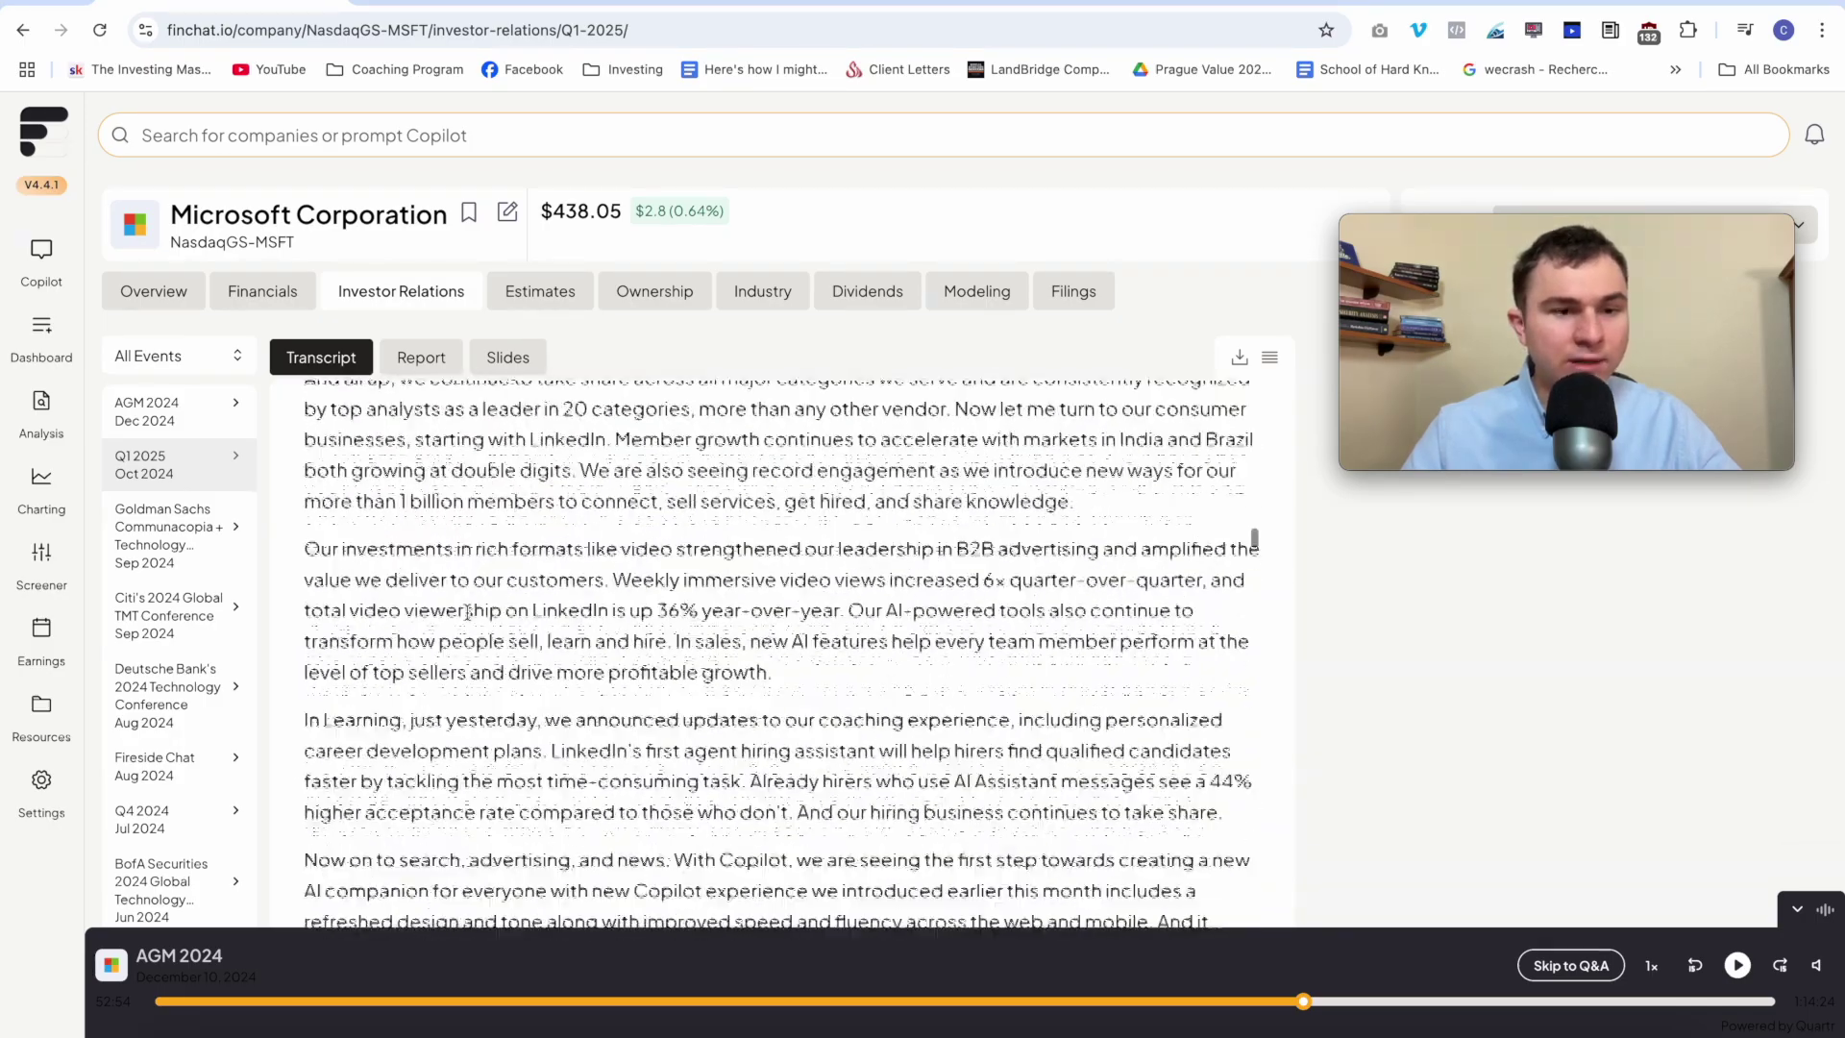
- Open the August 2024 Fireside Chat transcript and skim its opening remarks
click(163, 772)
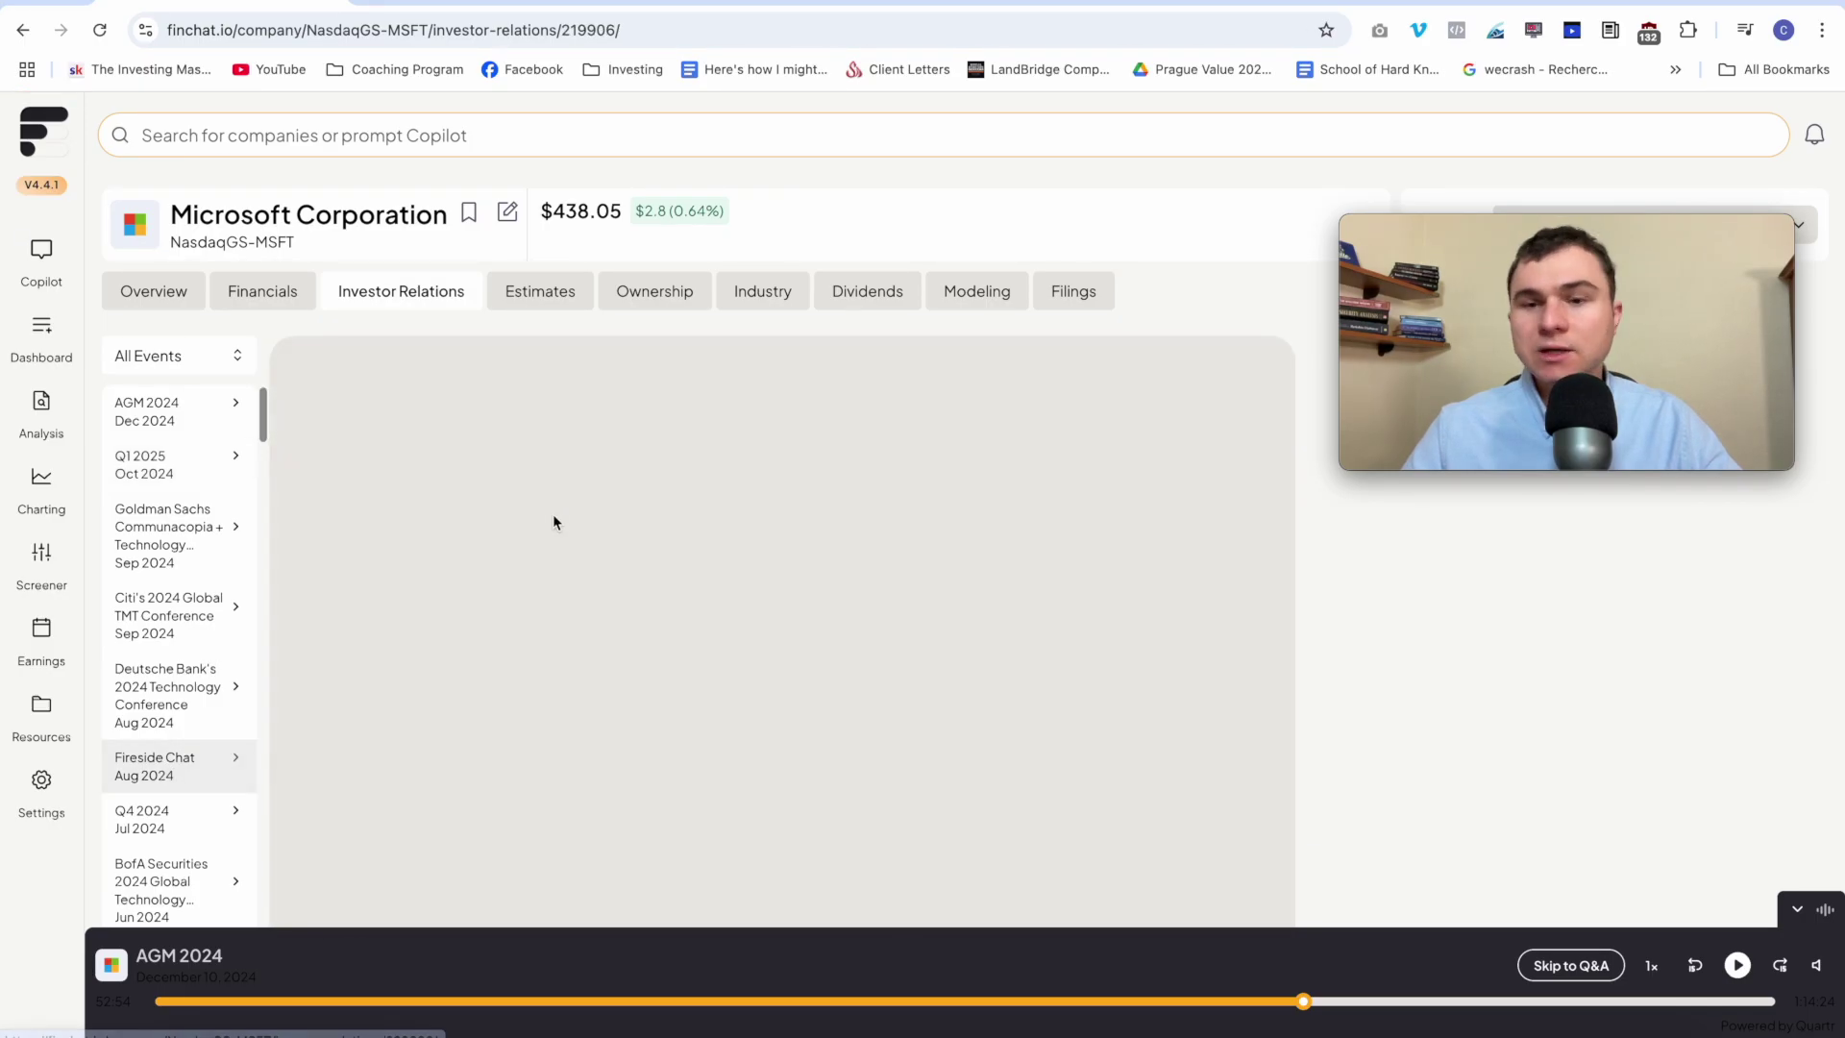
scroll(688, 557, down, 12)
scroll(688, 558, up, 13)
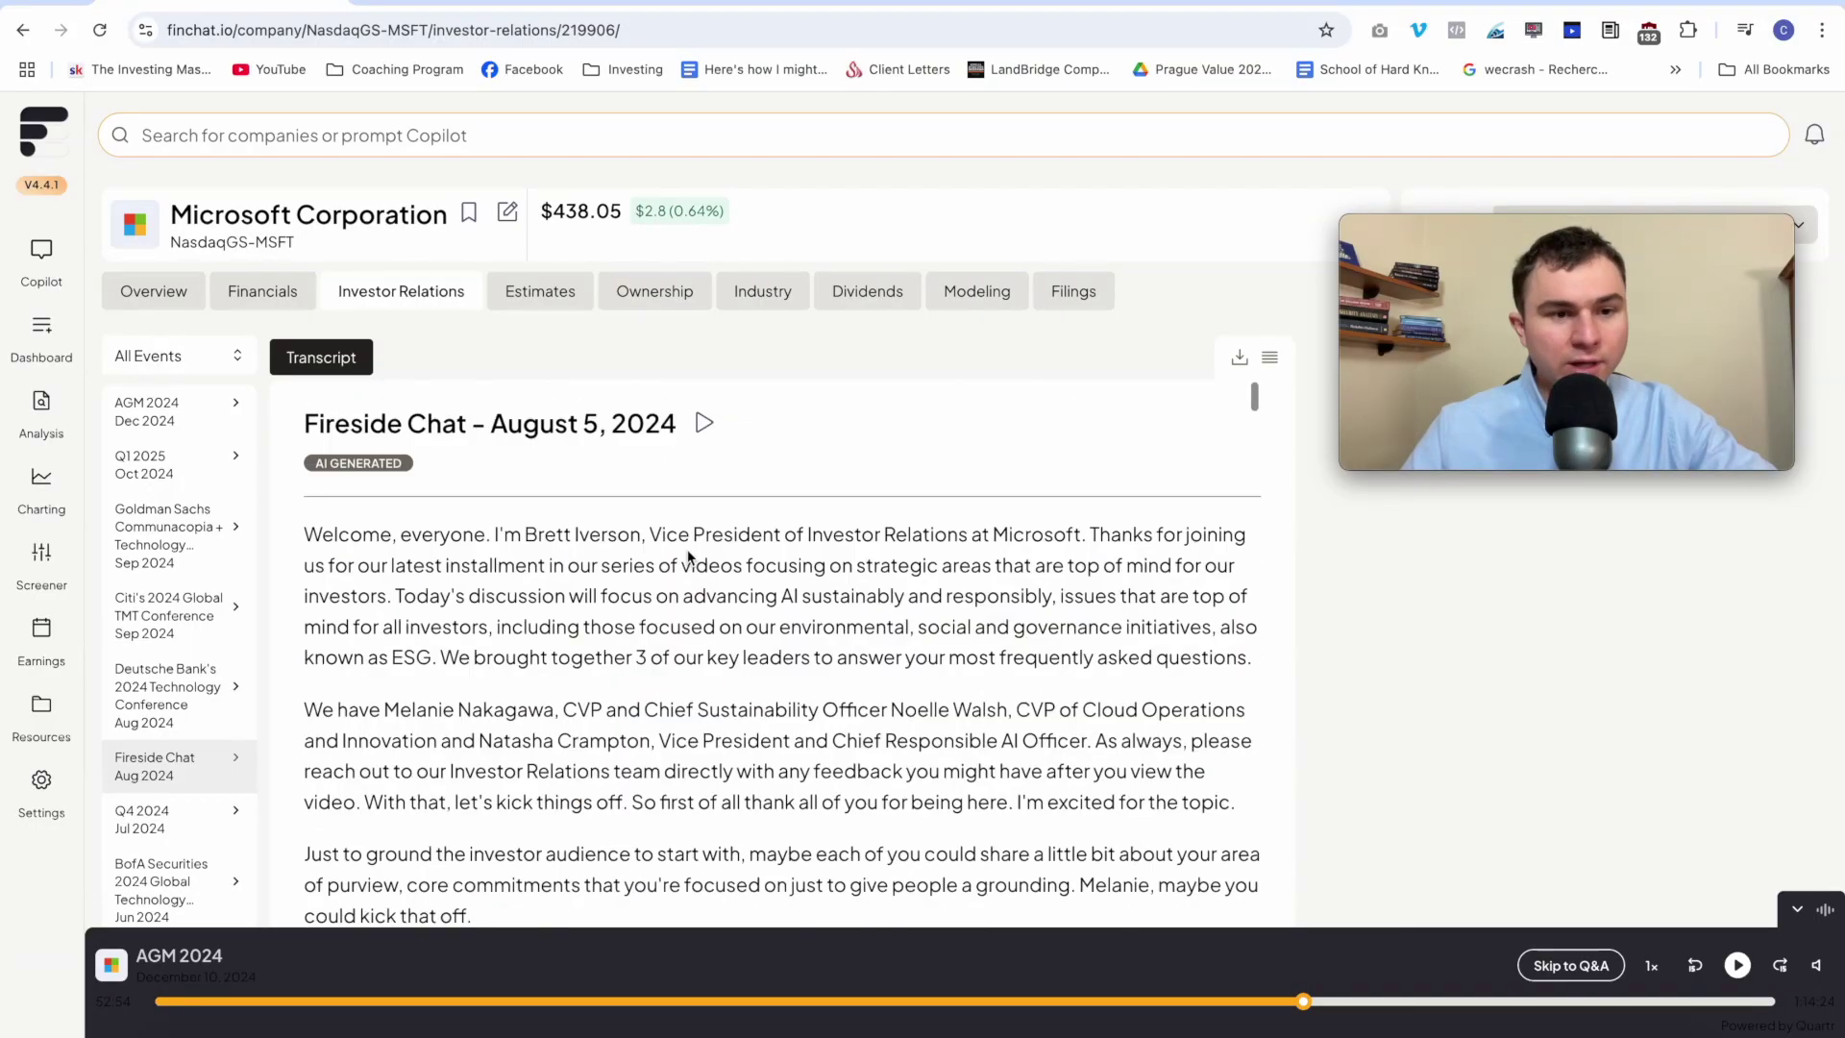
- Skim the transcripts of Deutsche Bank's 2024 Technology Conference and Citi's 2024 Global TMT Conference
click(207, 664)
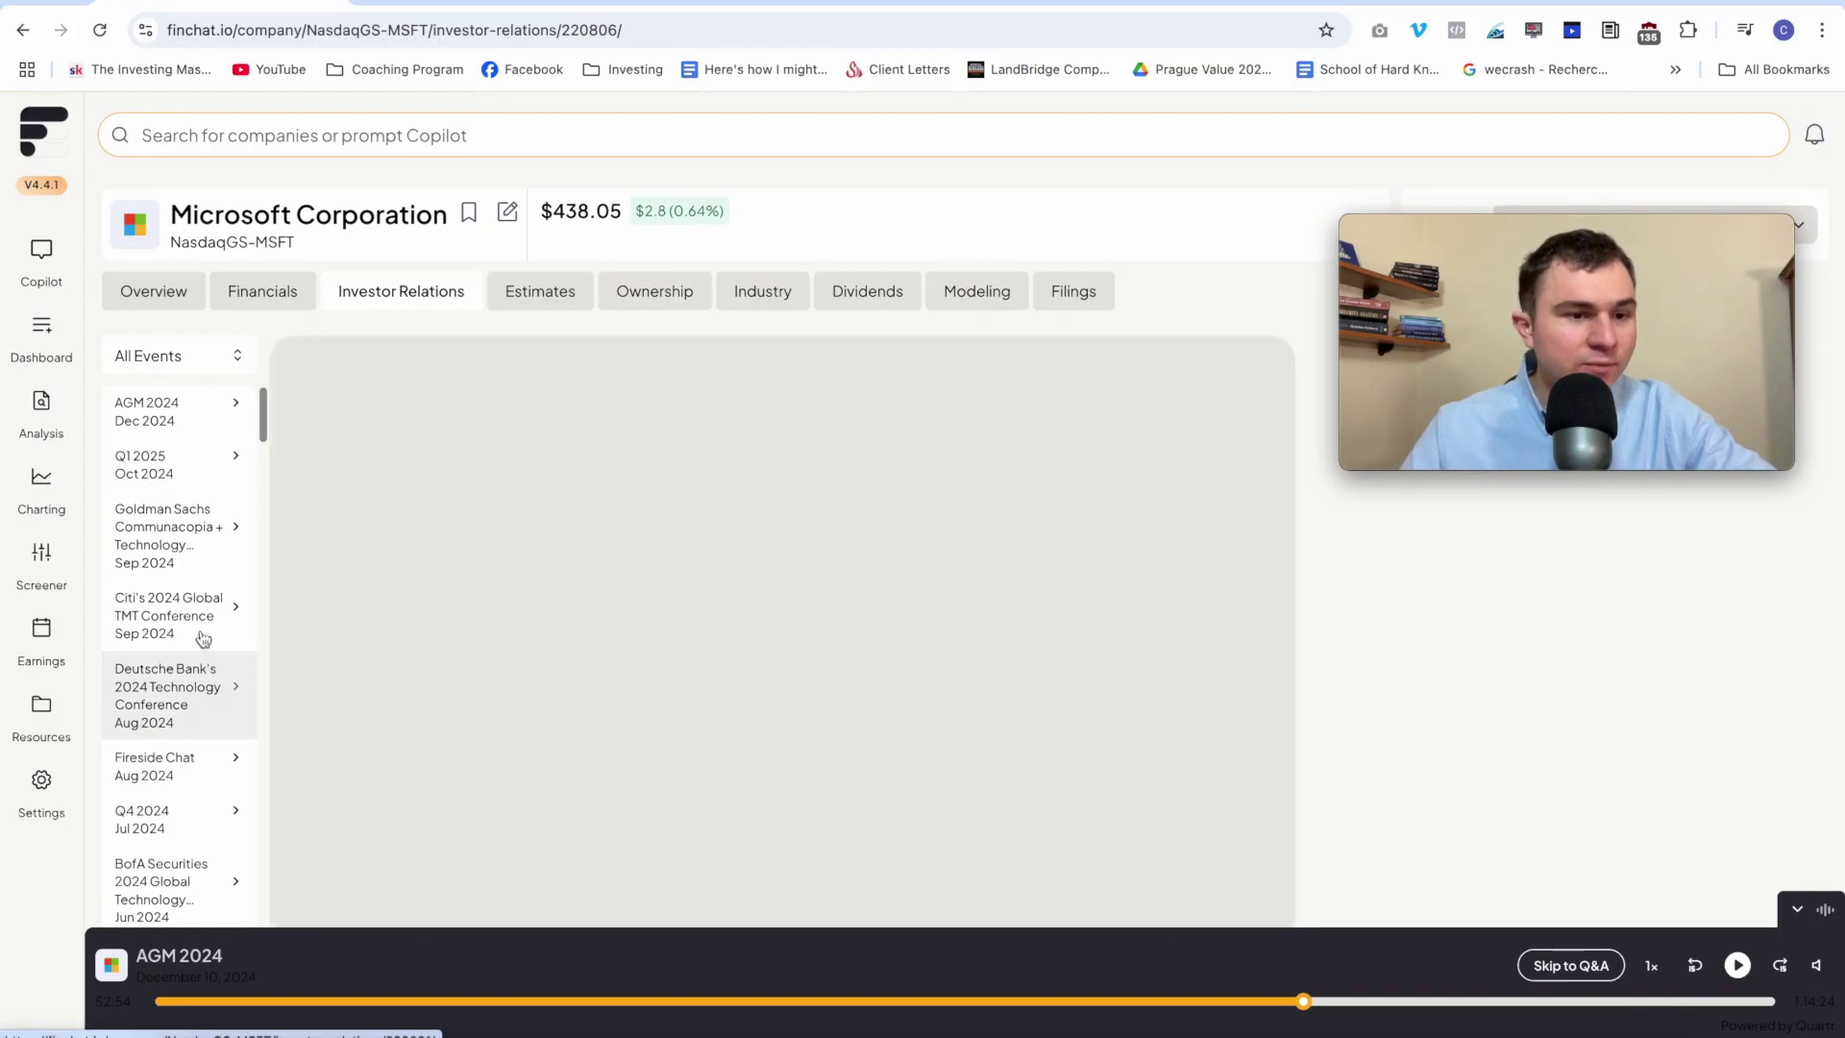
scroll(514, 564, down, 15)
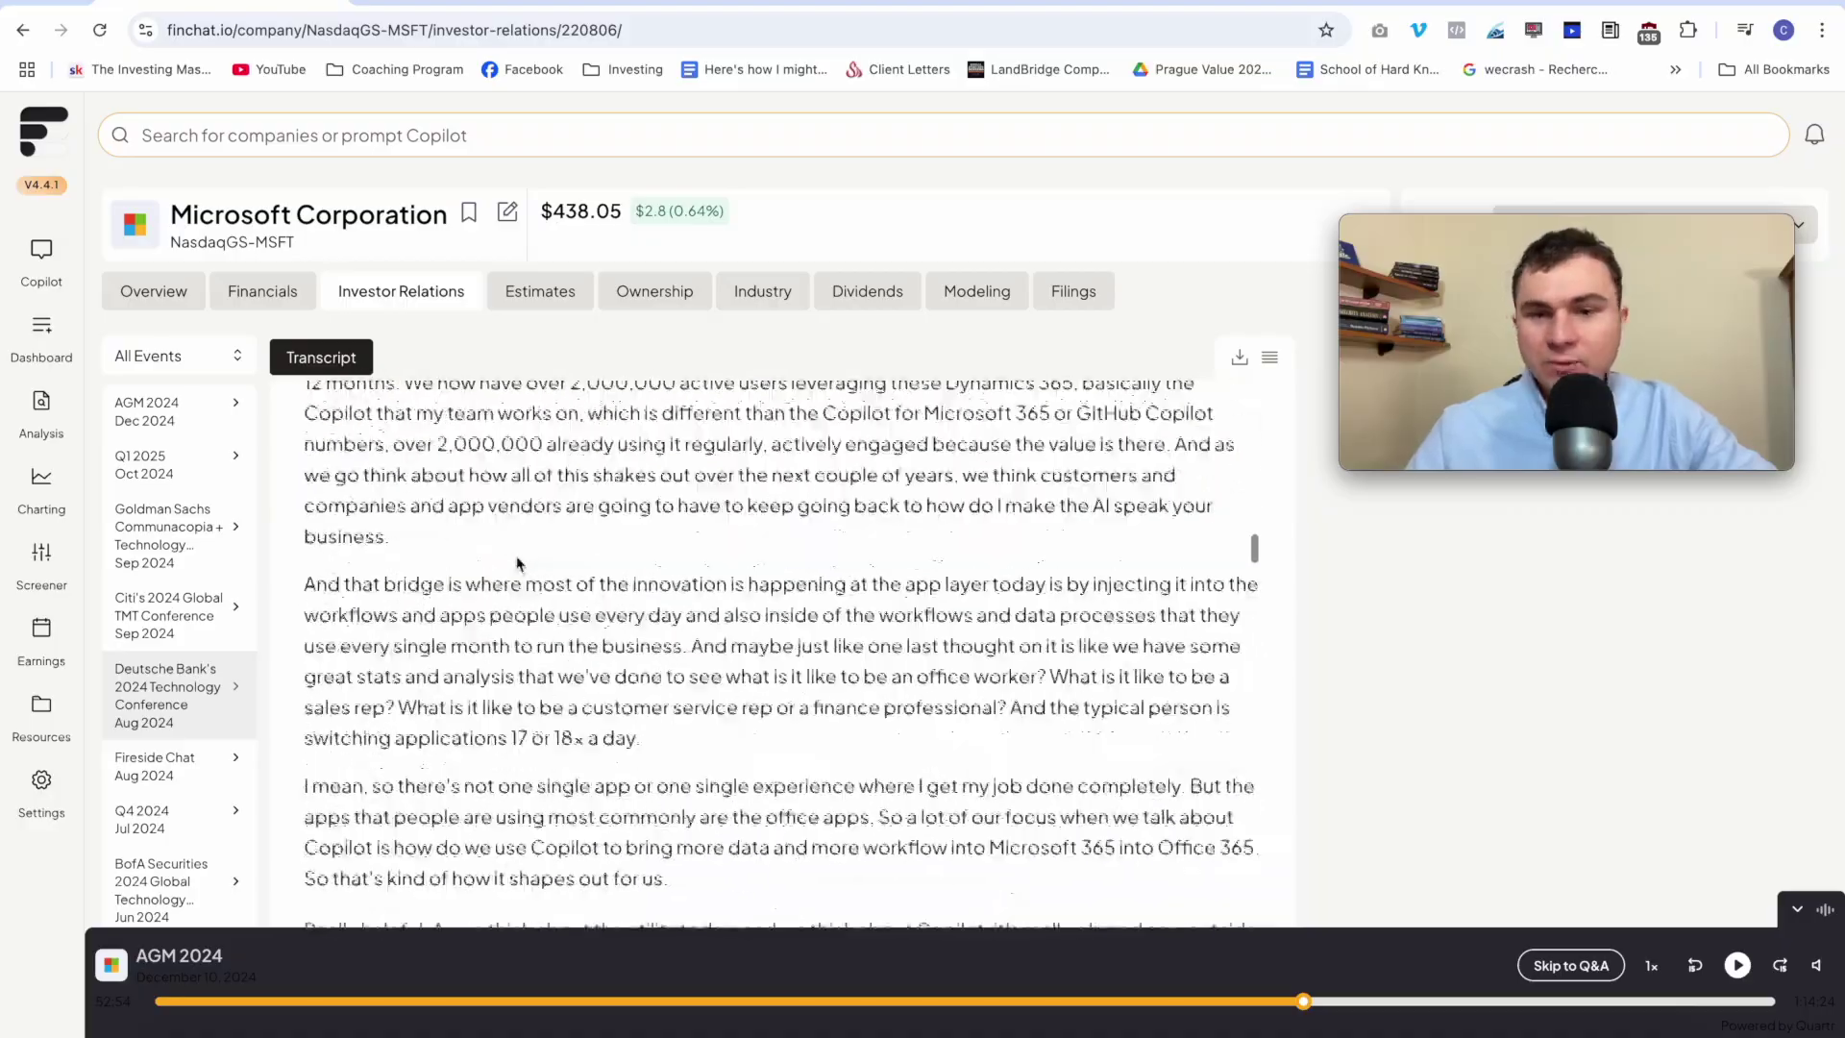
click(195, 608)
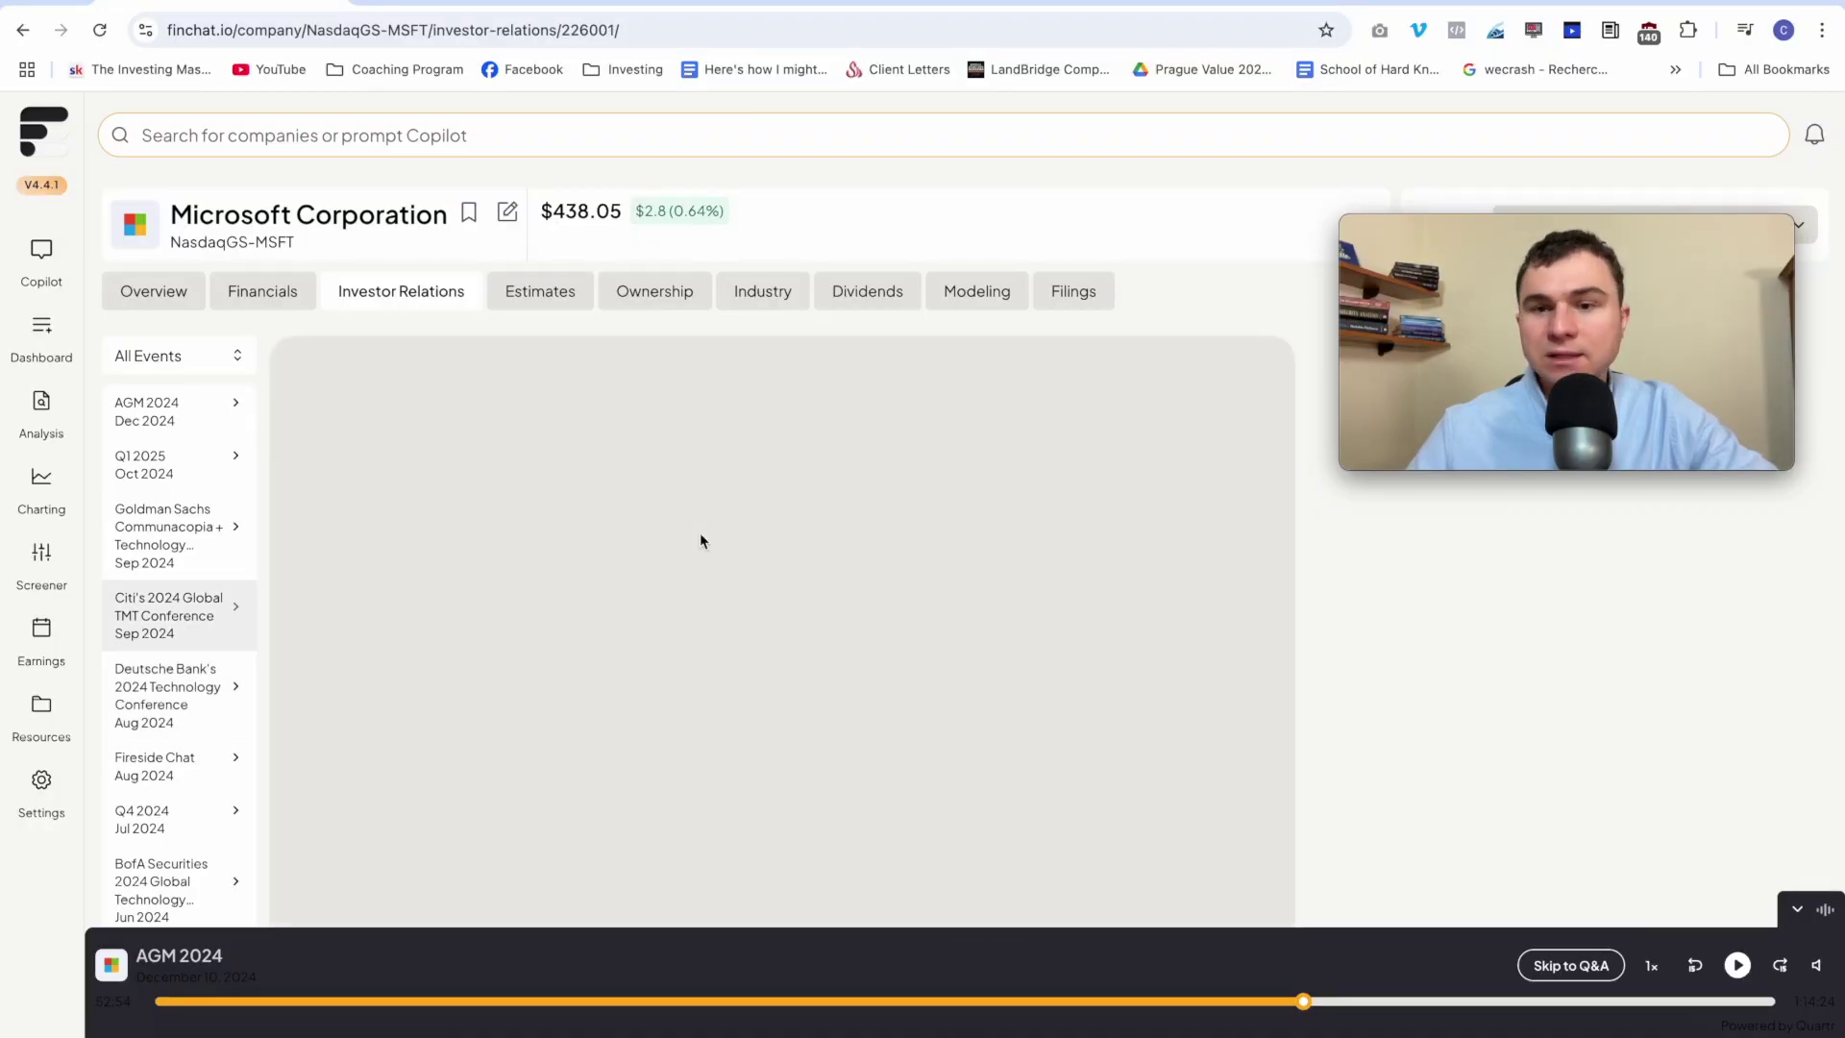
scroll(700, 538, down, 5)
scroll(701, 538, up, 5)
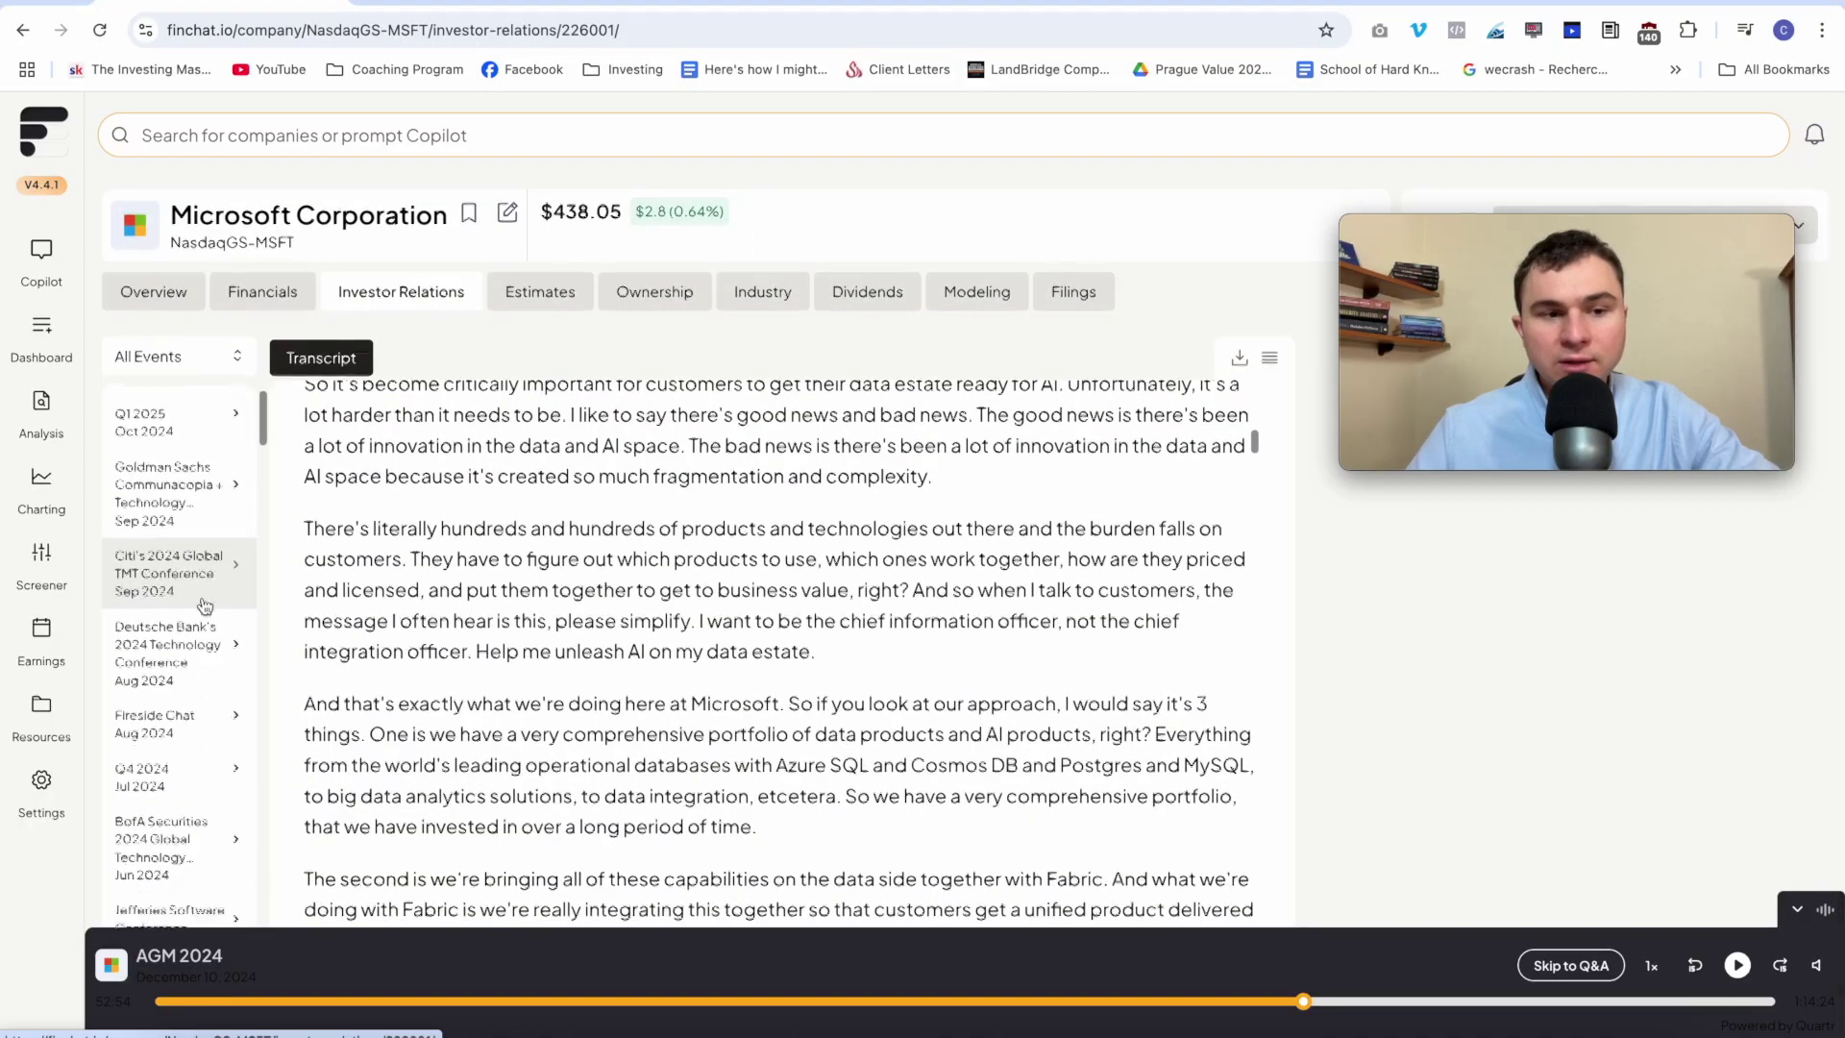
- Open the Q3 2024 earnings call transcript from April 2024 in the event list
scroll(197, 625, down, 5)
scroll(196, 636, down, 1)
click(197, 548)
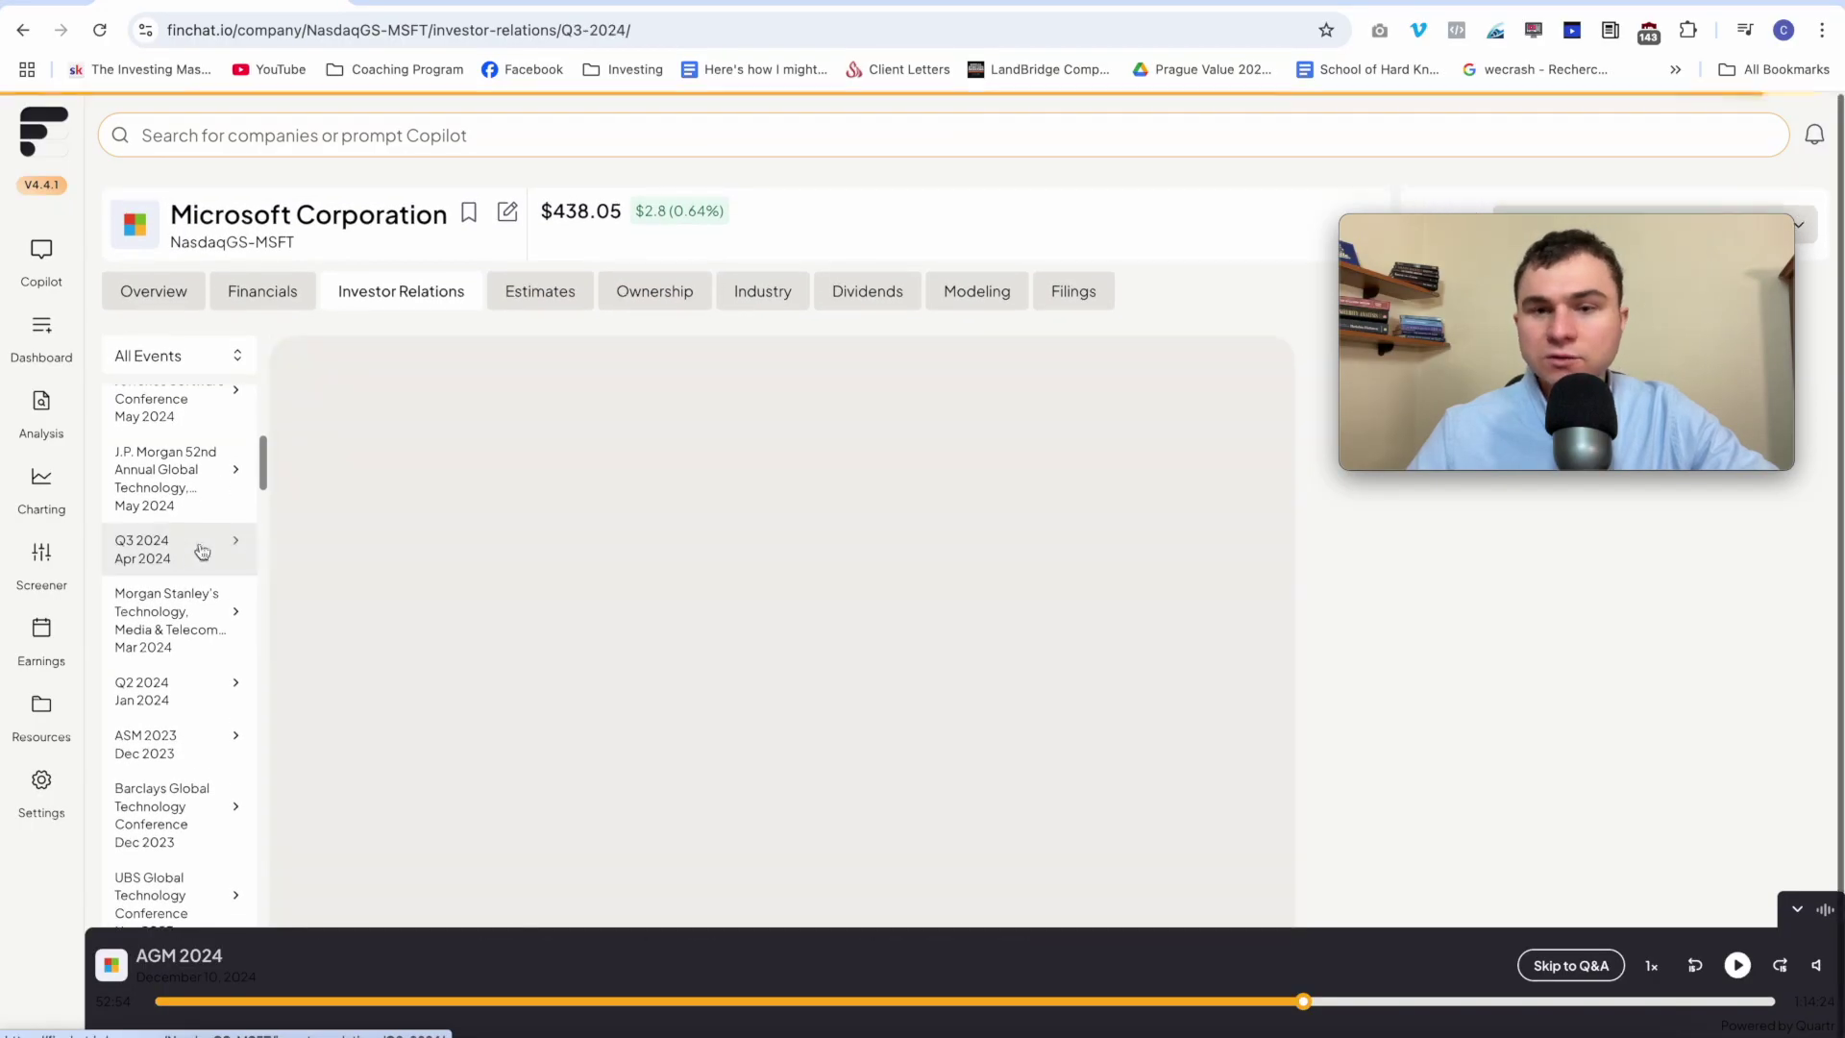
scroll(226, 559, up, 8)
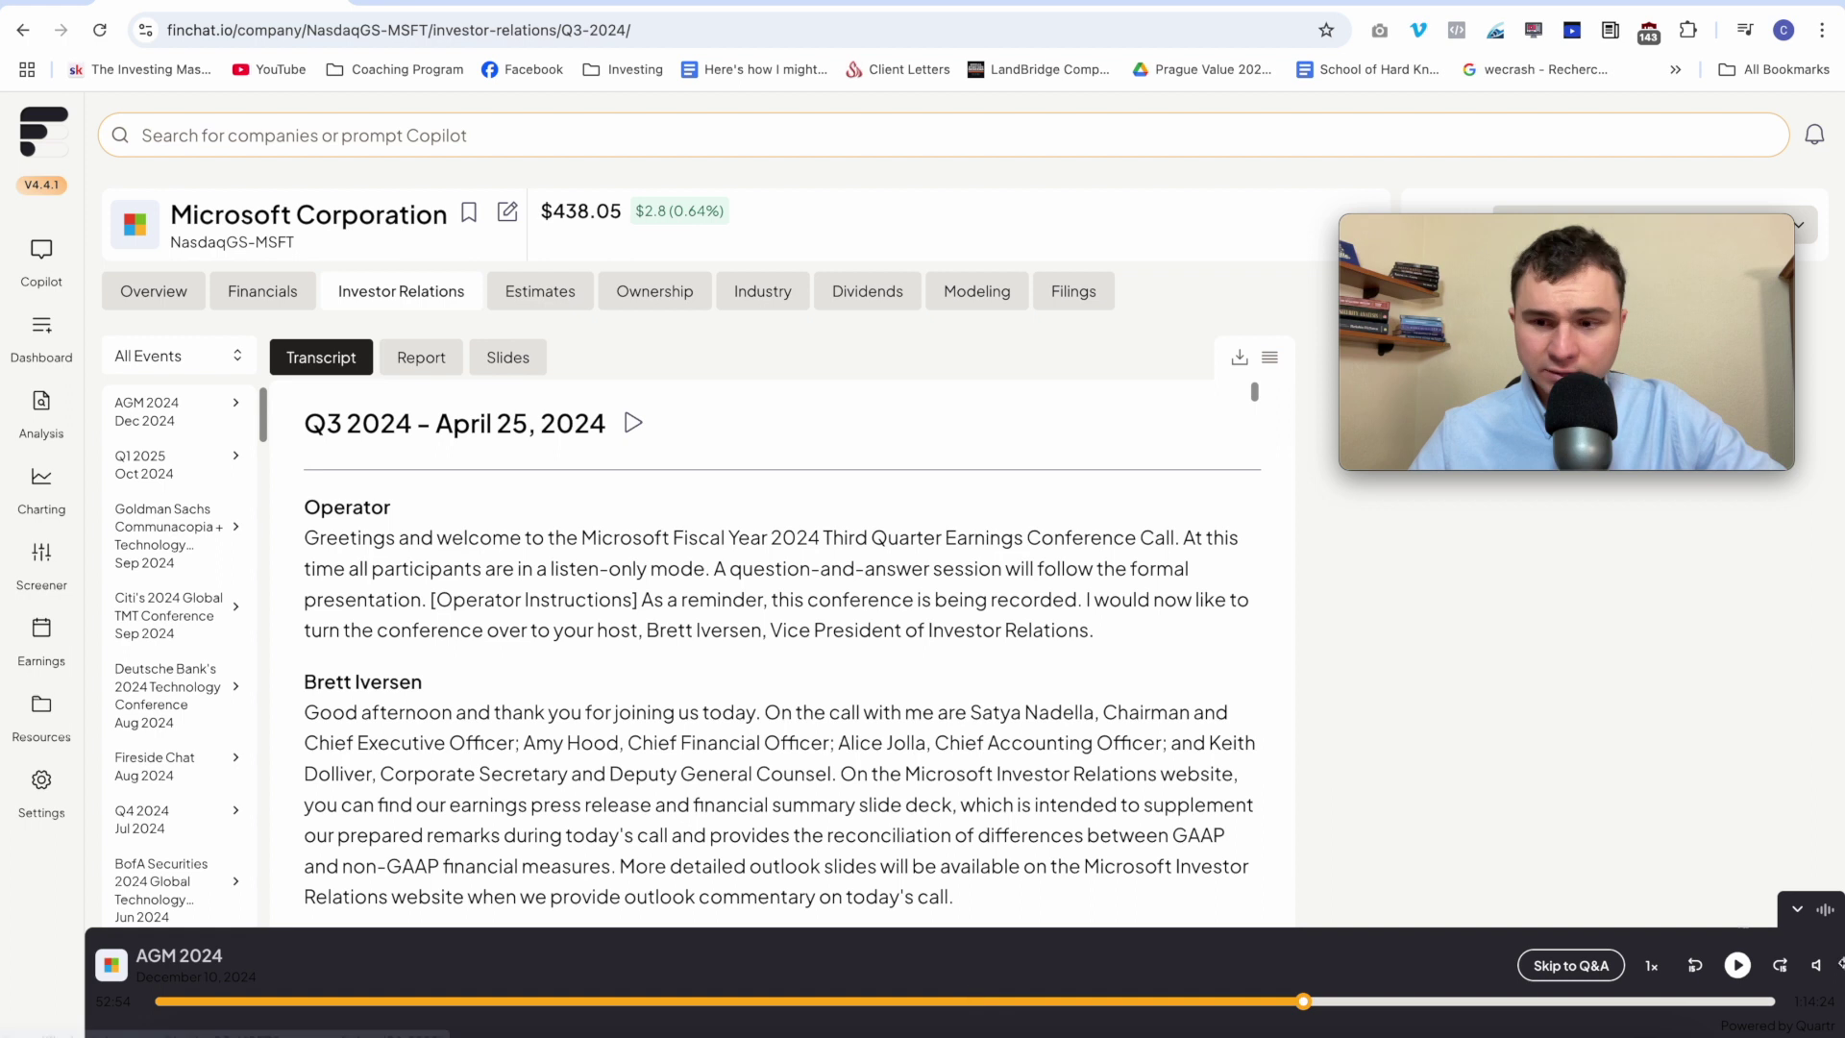
- Collapse the audio player and look through the event list down to its oldest entries and back
click(1794, 909)
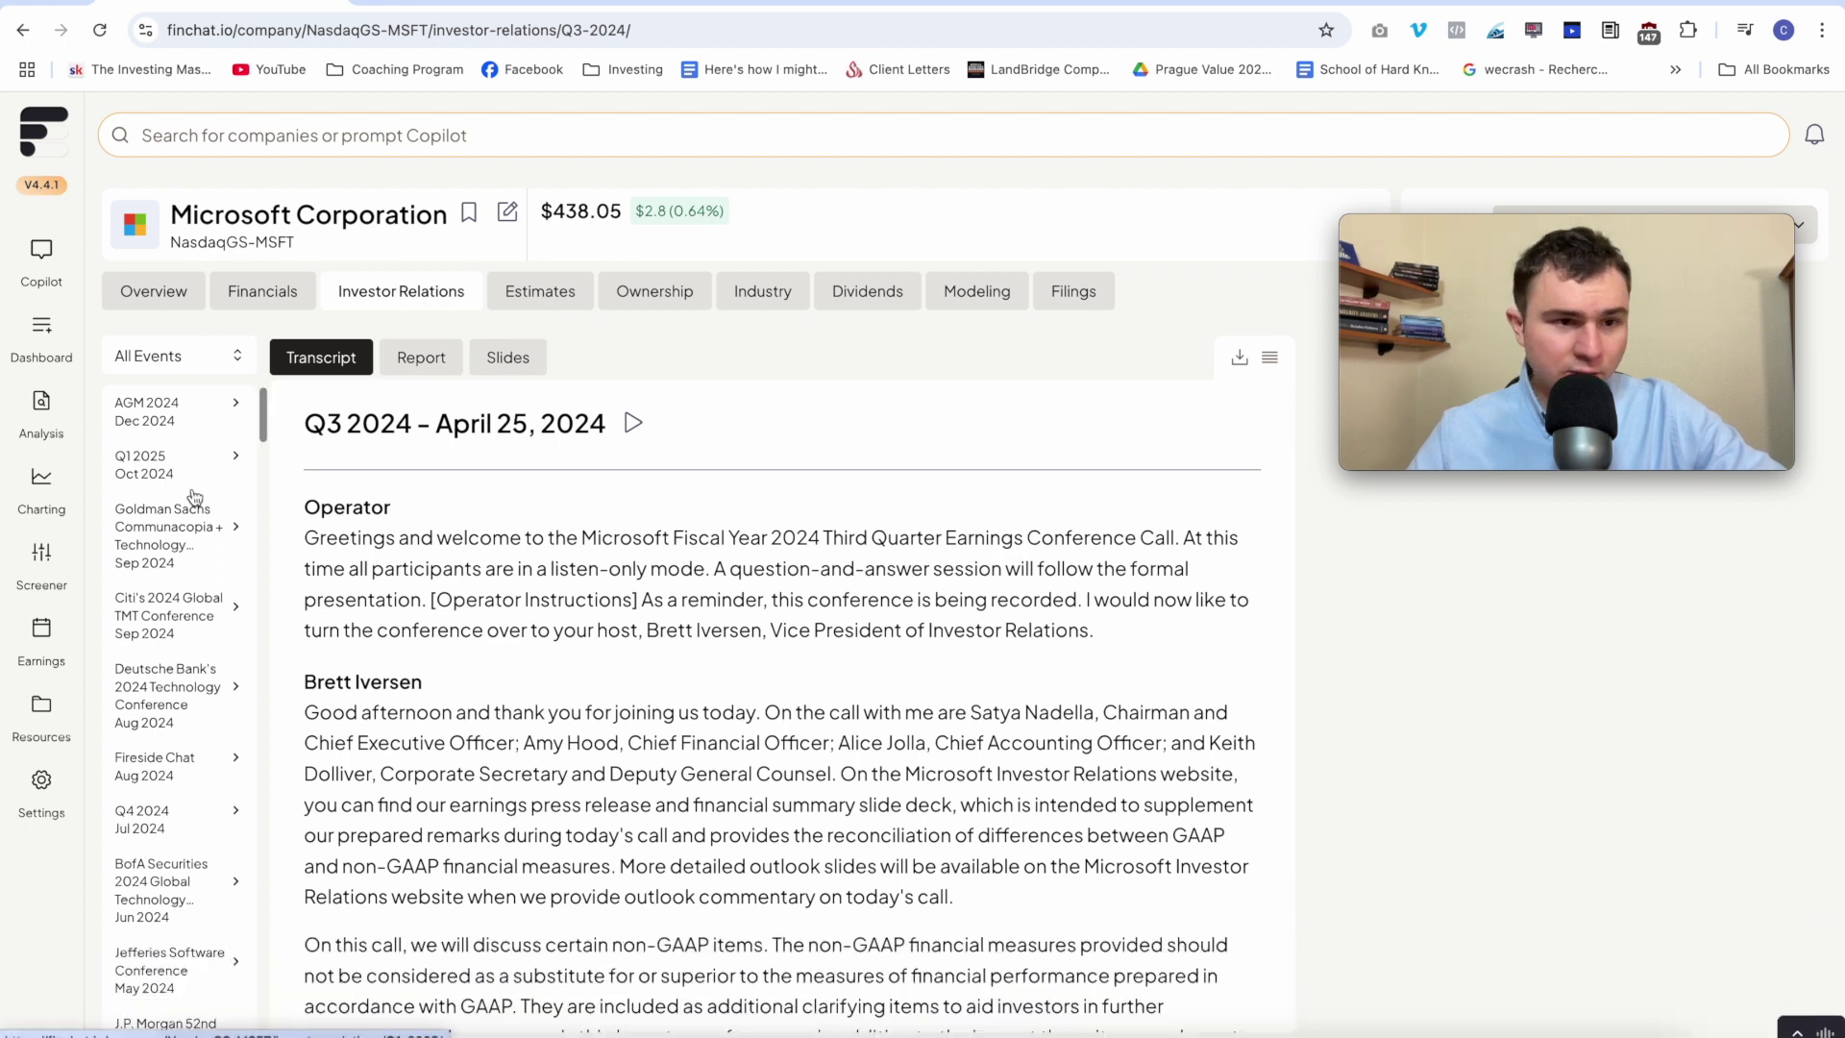
scroll(195, 496, down, 20)
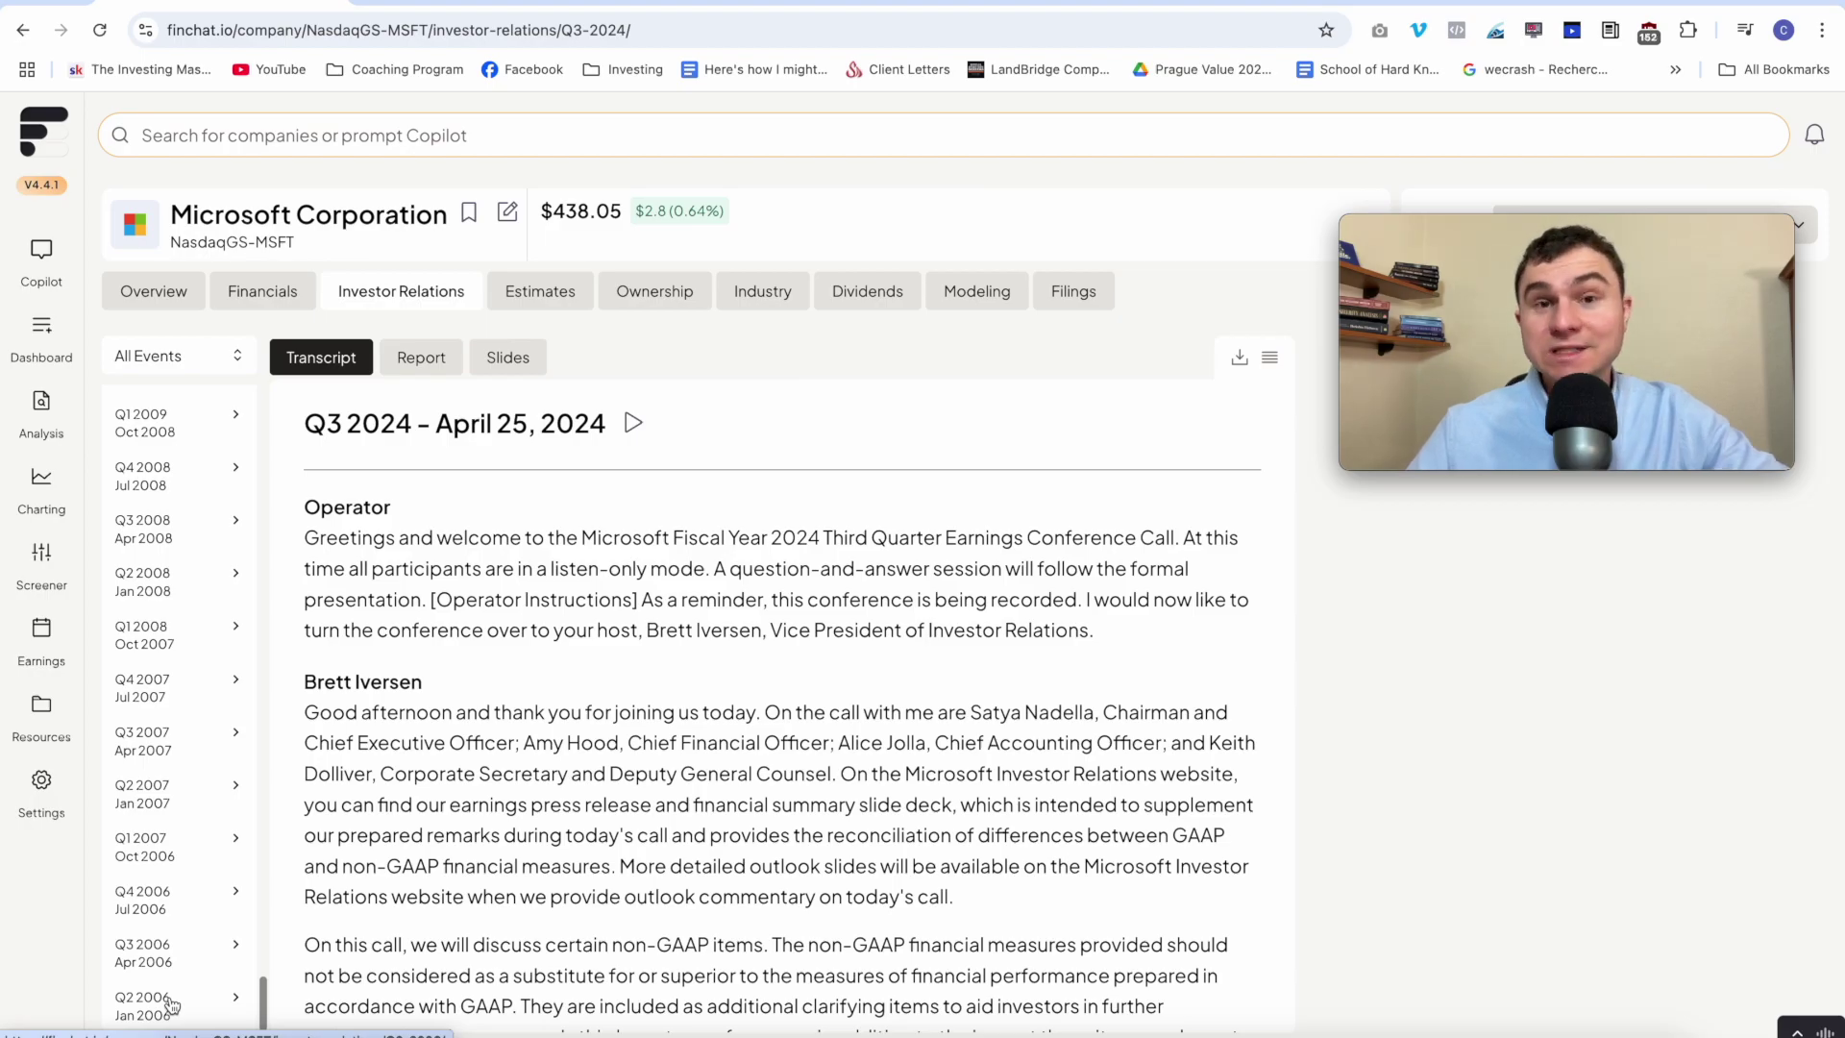
scroll(171, 1004, up, 20)
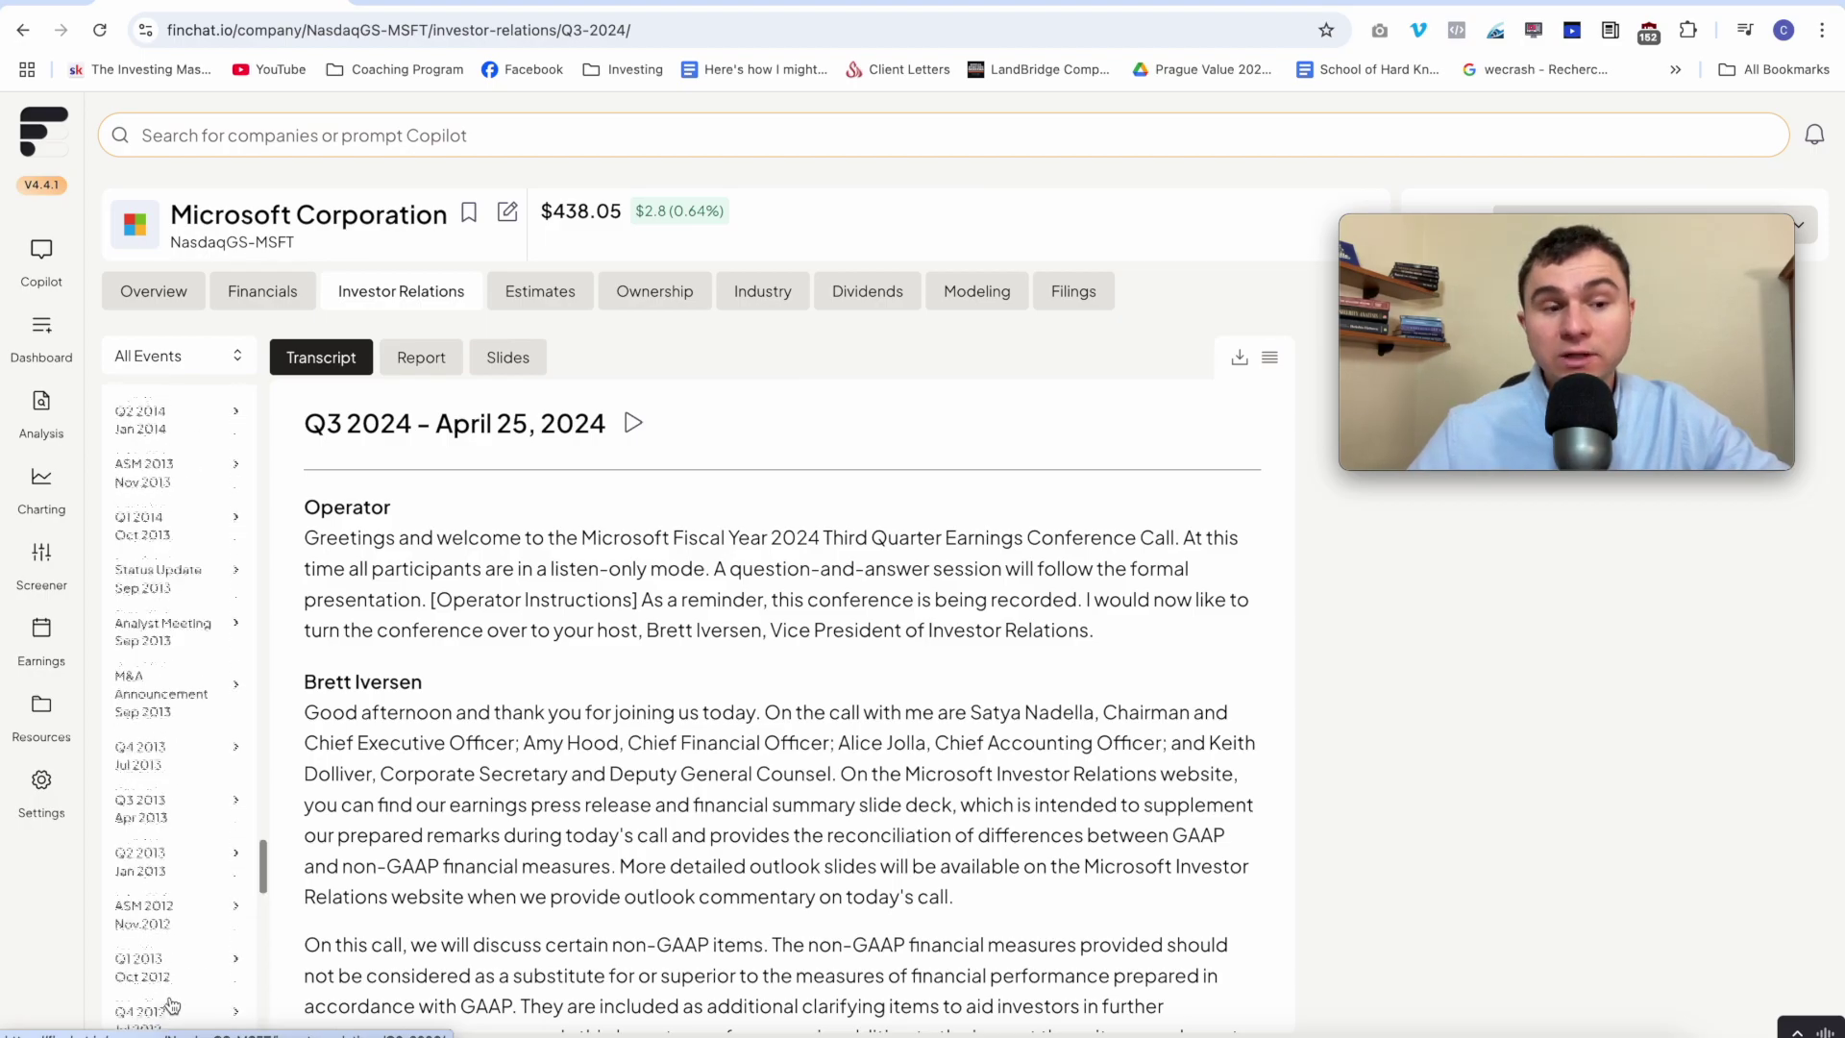
scroll(171, 1004, up, 5)
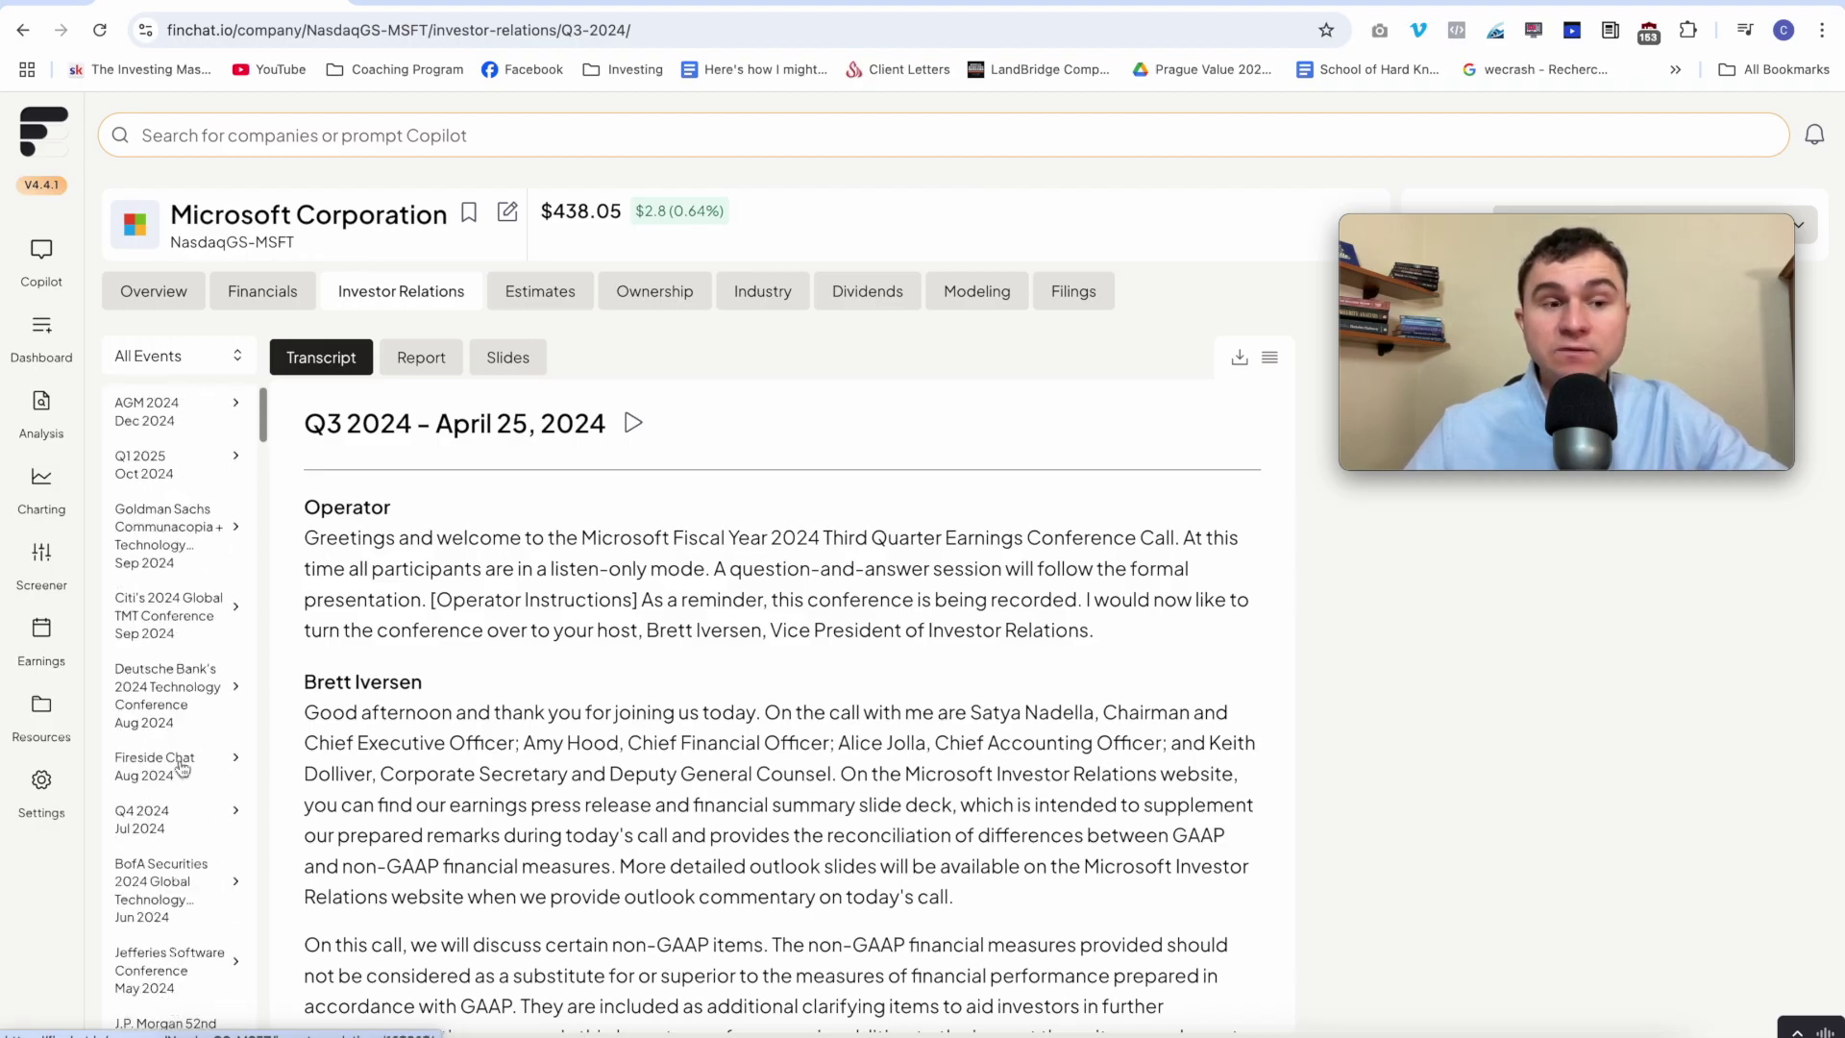
- Check the event type options, keeping All Events, and view the AGM 2024 and Citi's 2024 Global TMT Conference transcripts
click(173, 421)
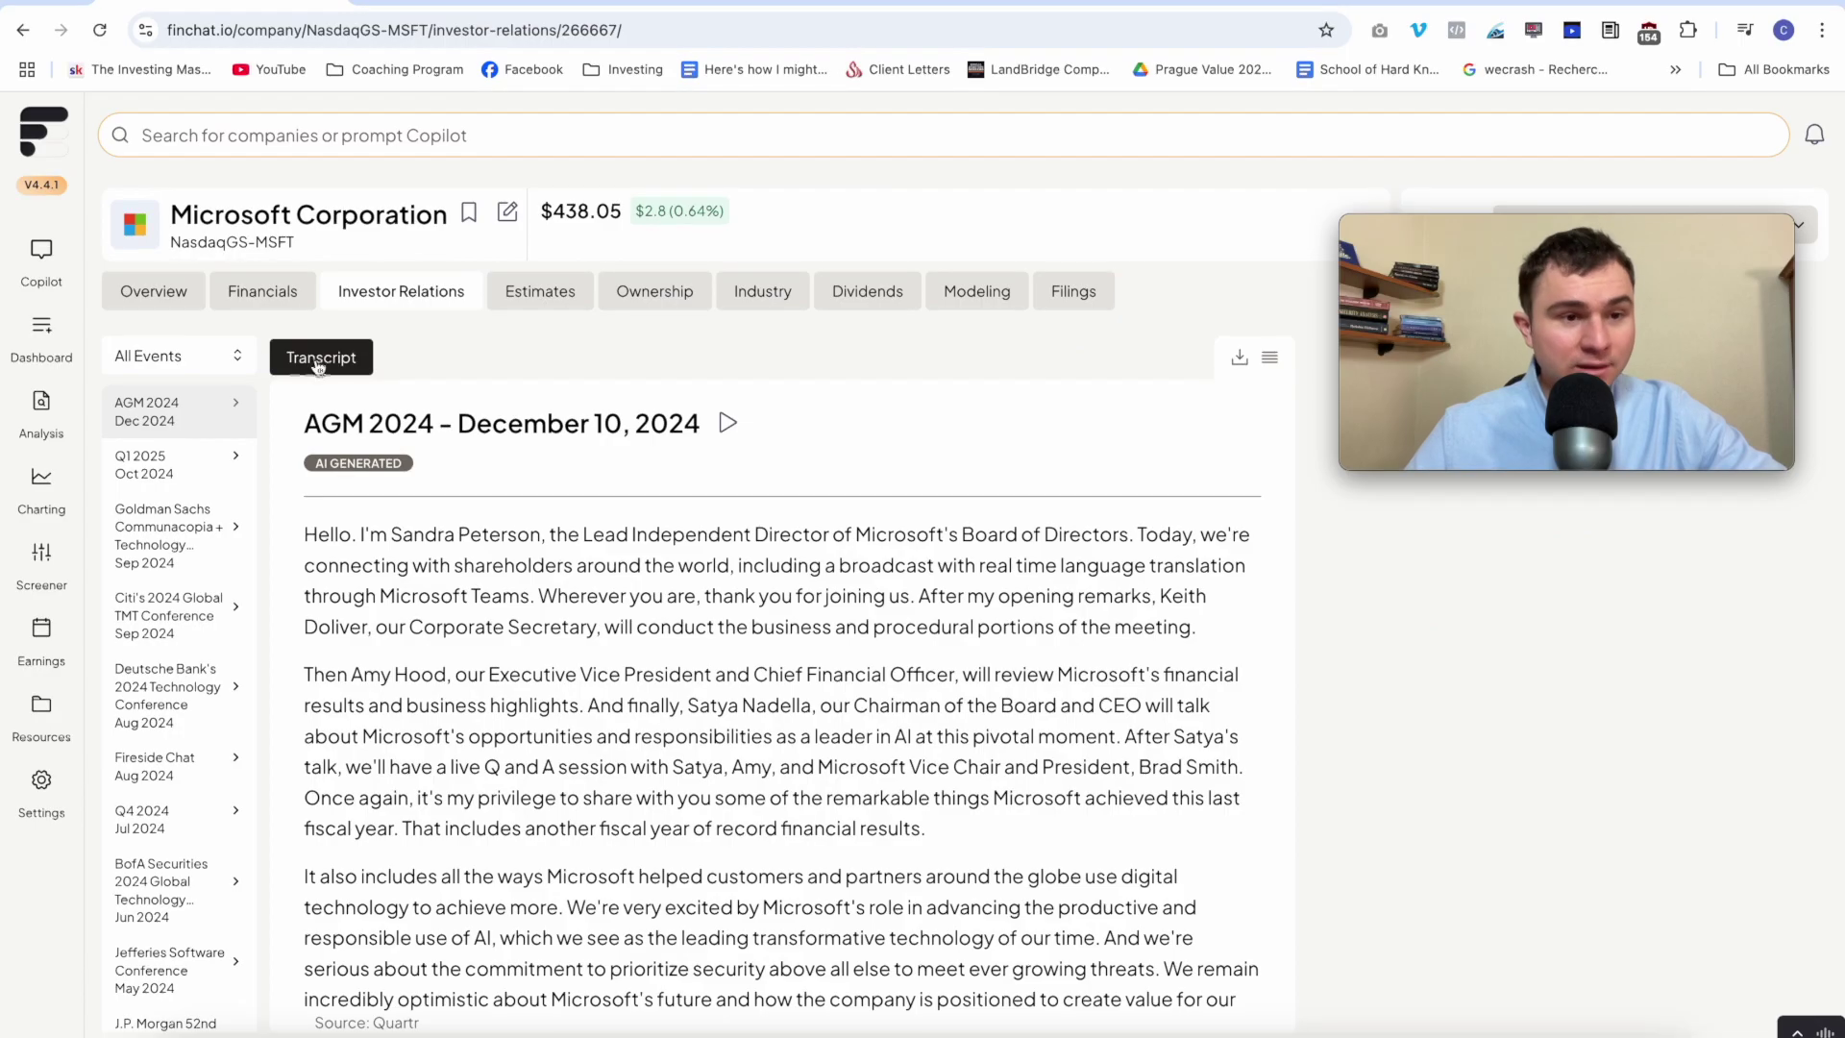
click(237, 359)
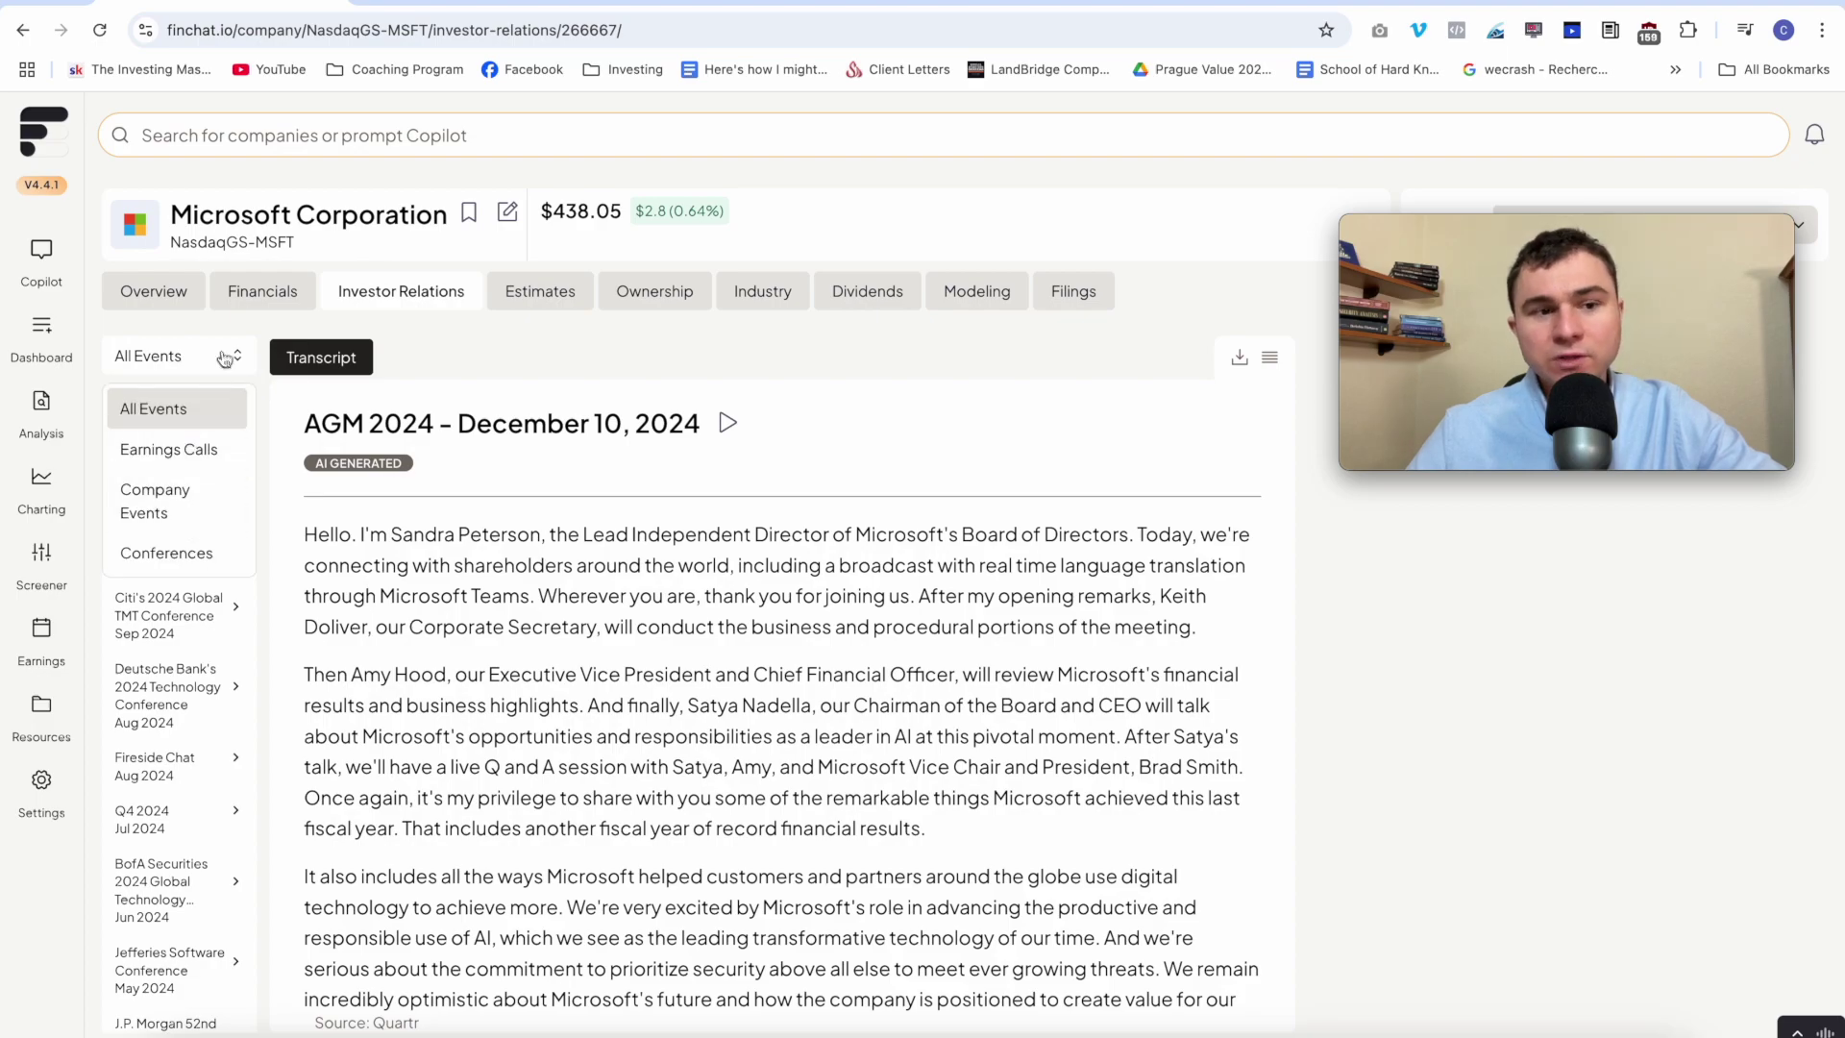
click(163, 408)
click(168, 611)
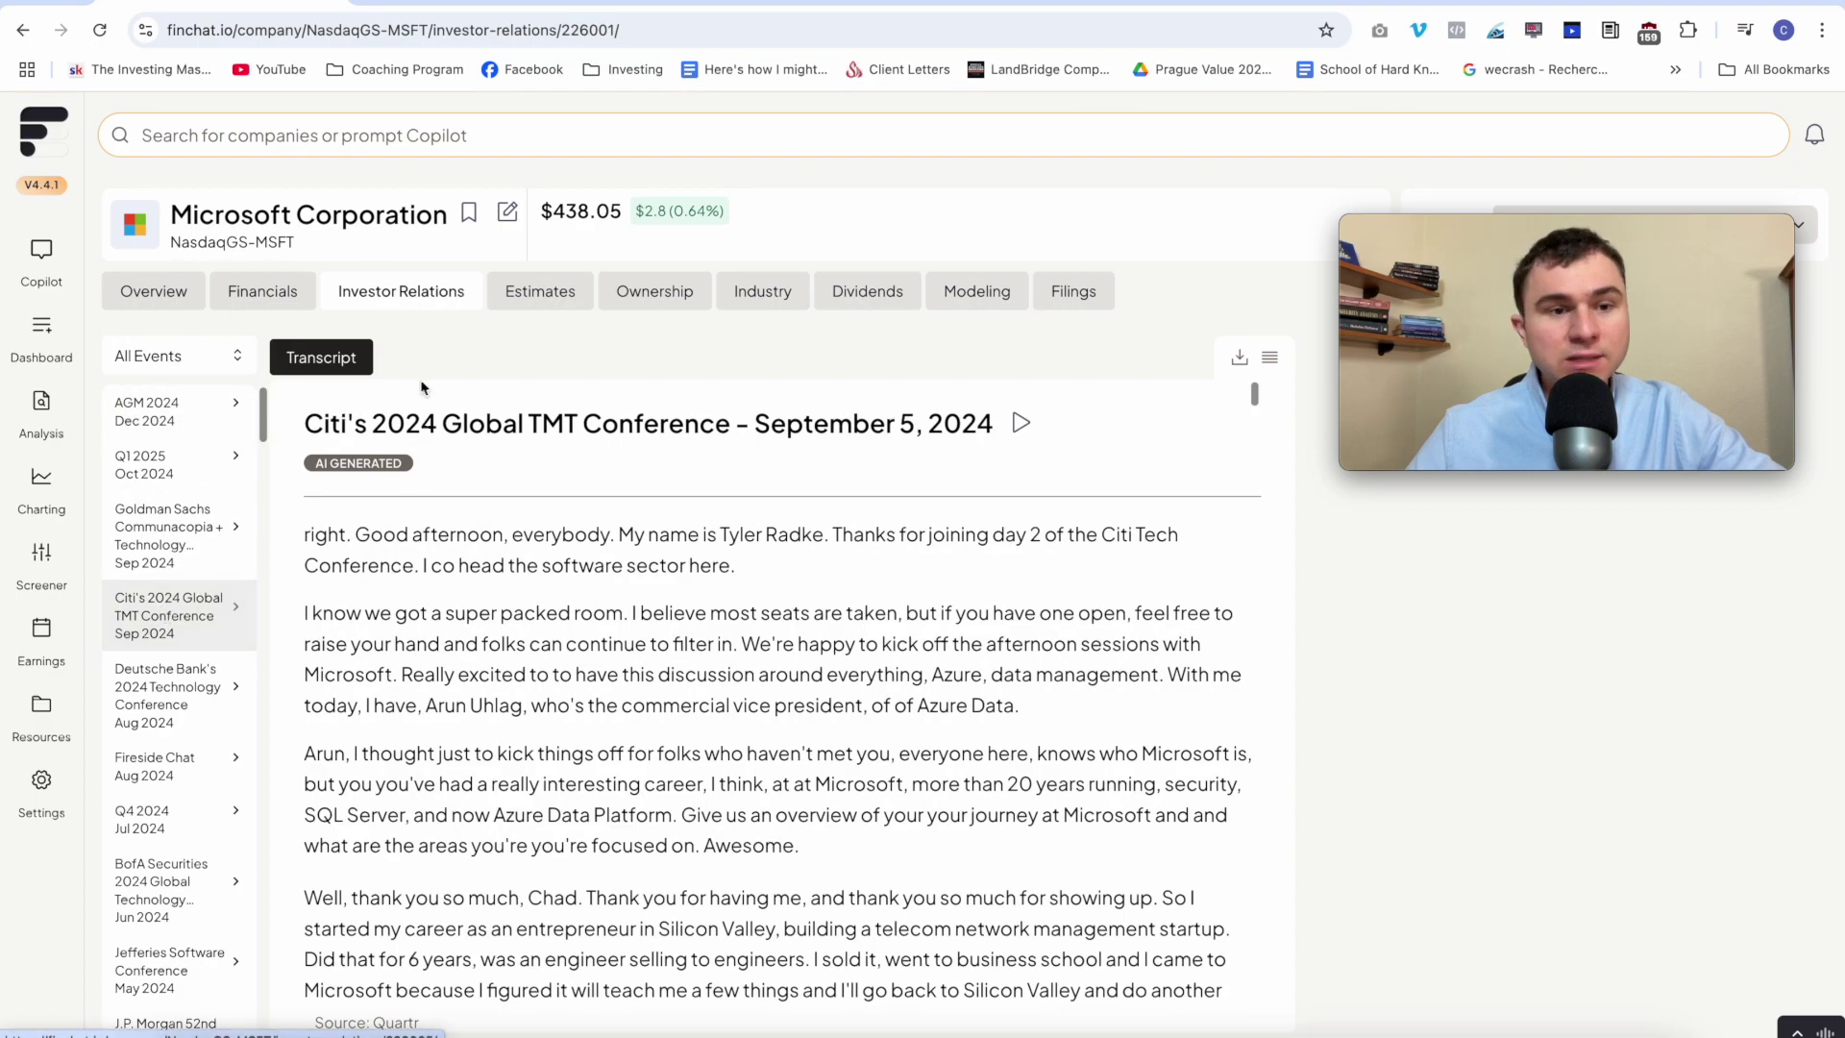
- Open the Q3 2024 event from April 2024 and skim the headline results in its earnings report
click(162, 538)
click(171, 768)
scroll(197, 827, down, 1)
scroll(192, 836, down, 2)
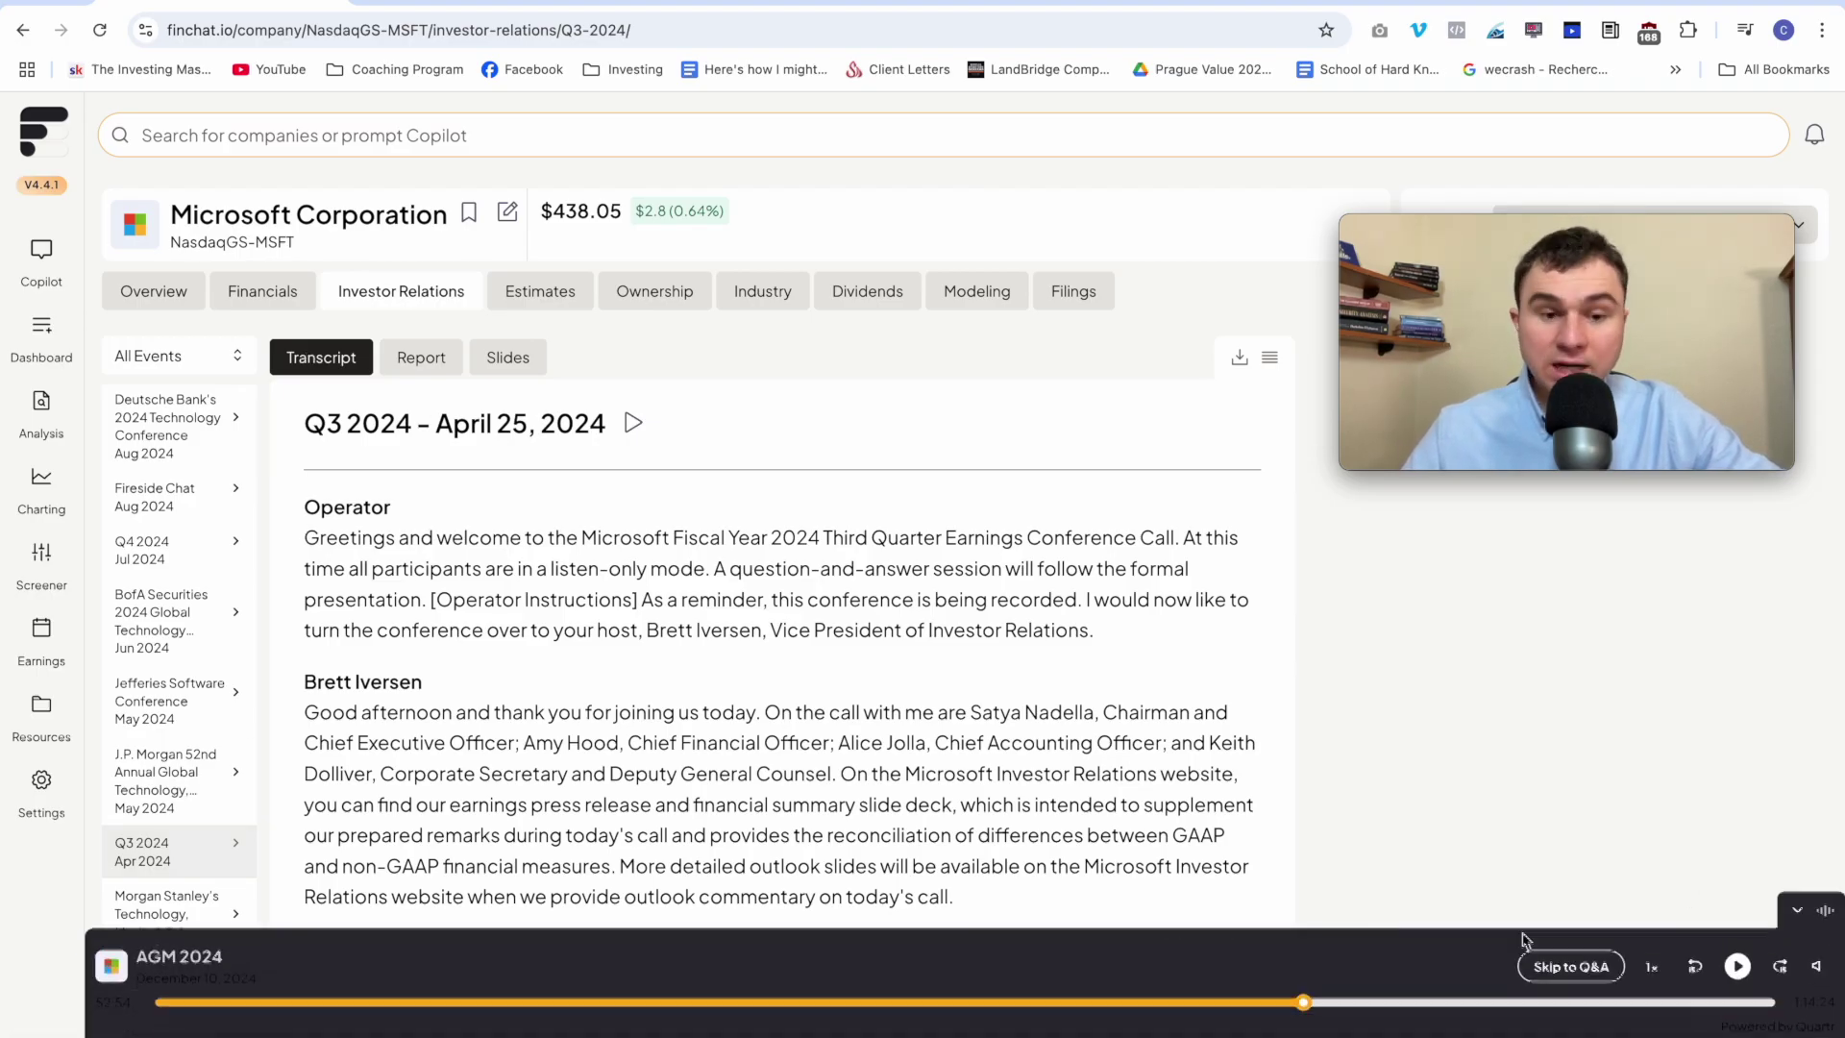
click(423, 358)
scroll(962, 619, down, 20)
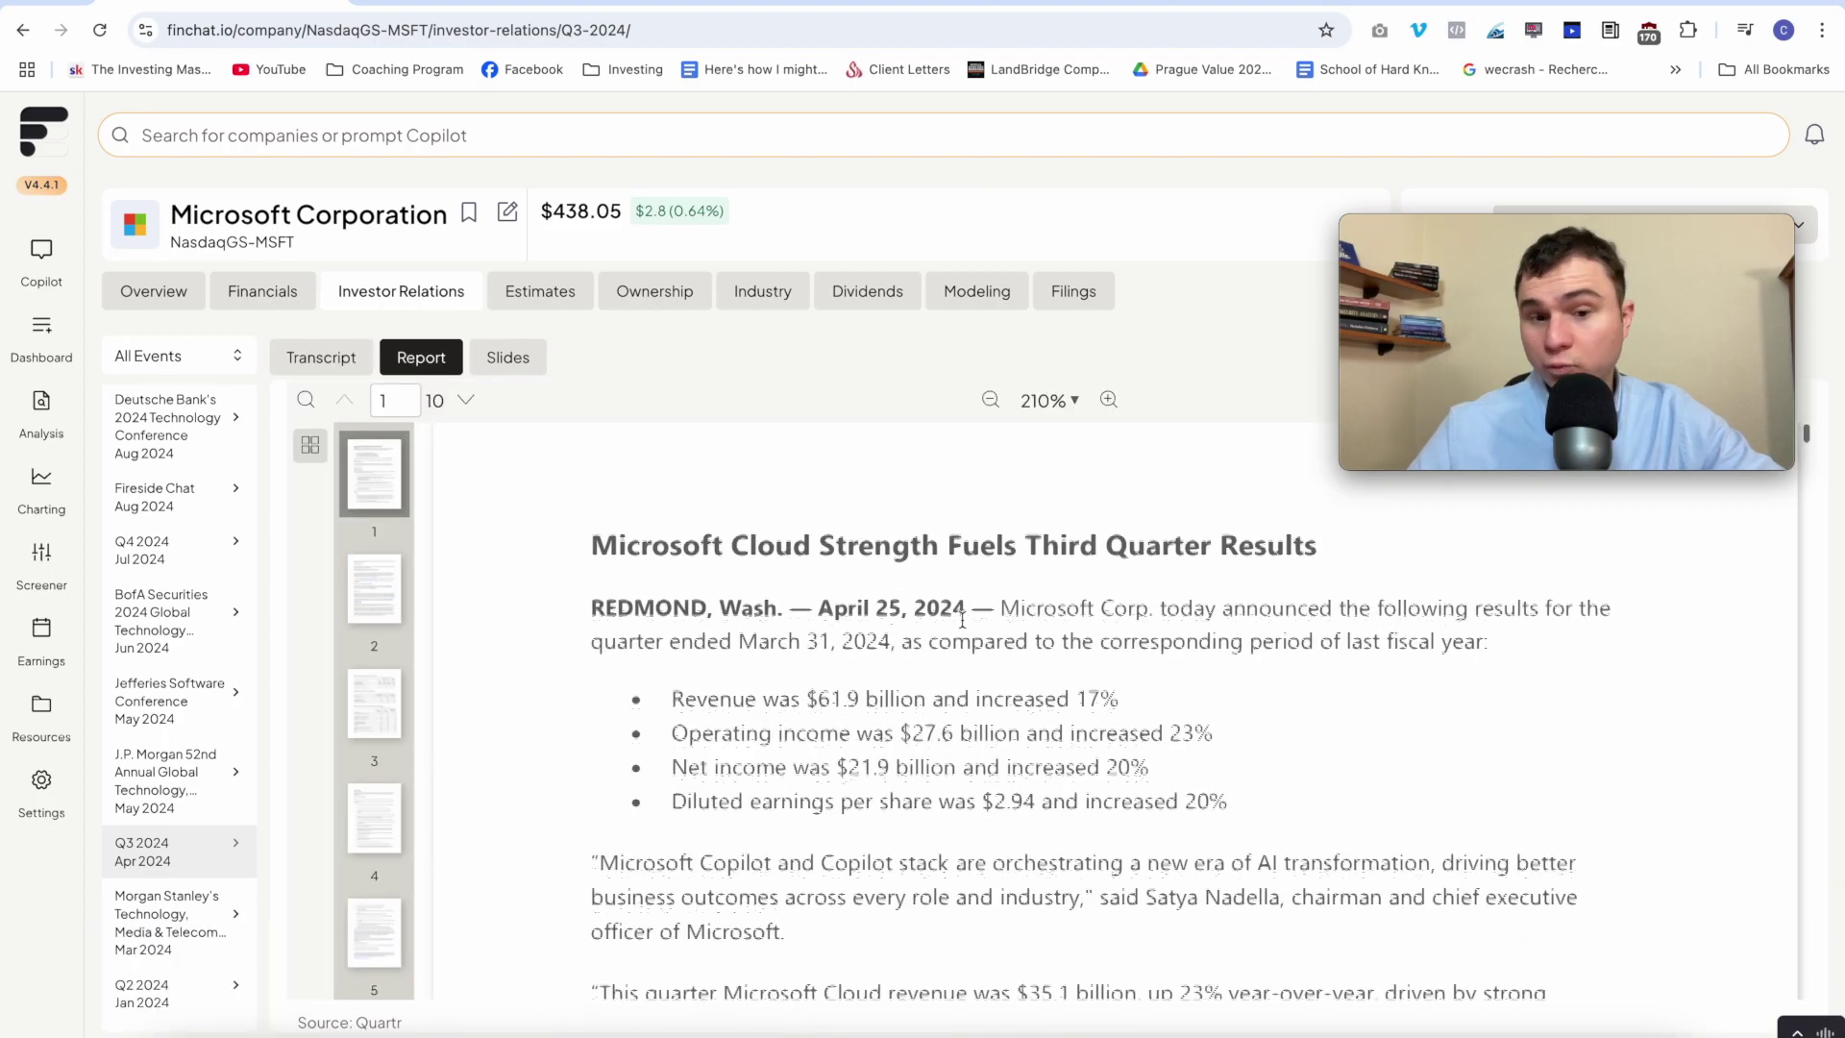
- Open the Q3 2024 presentation slides and go to the FY24 Q3 Financial Summary on page 4
click(512, 356)
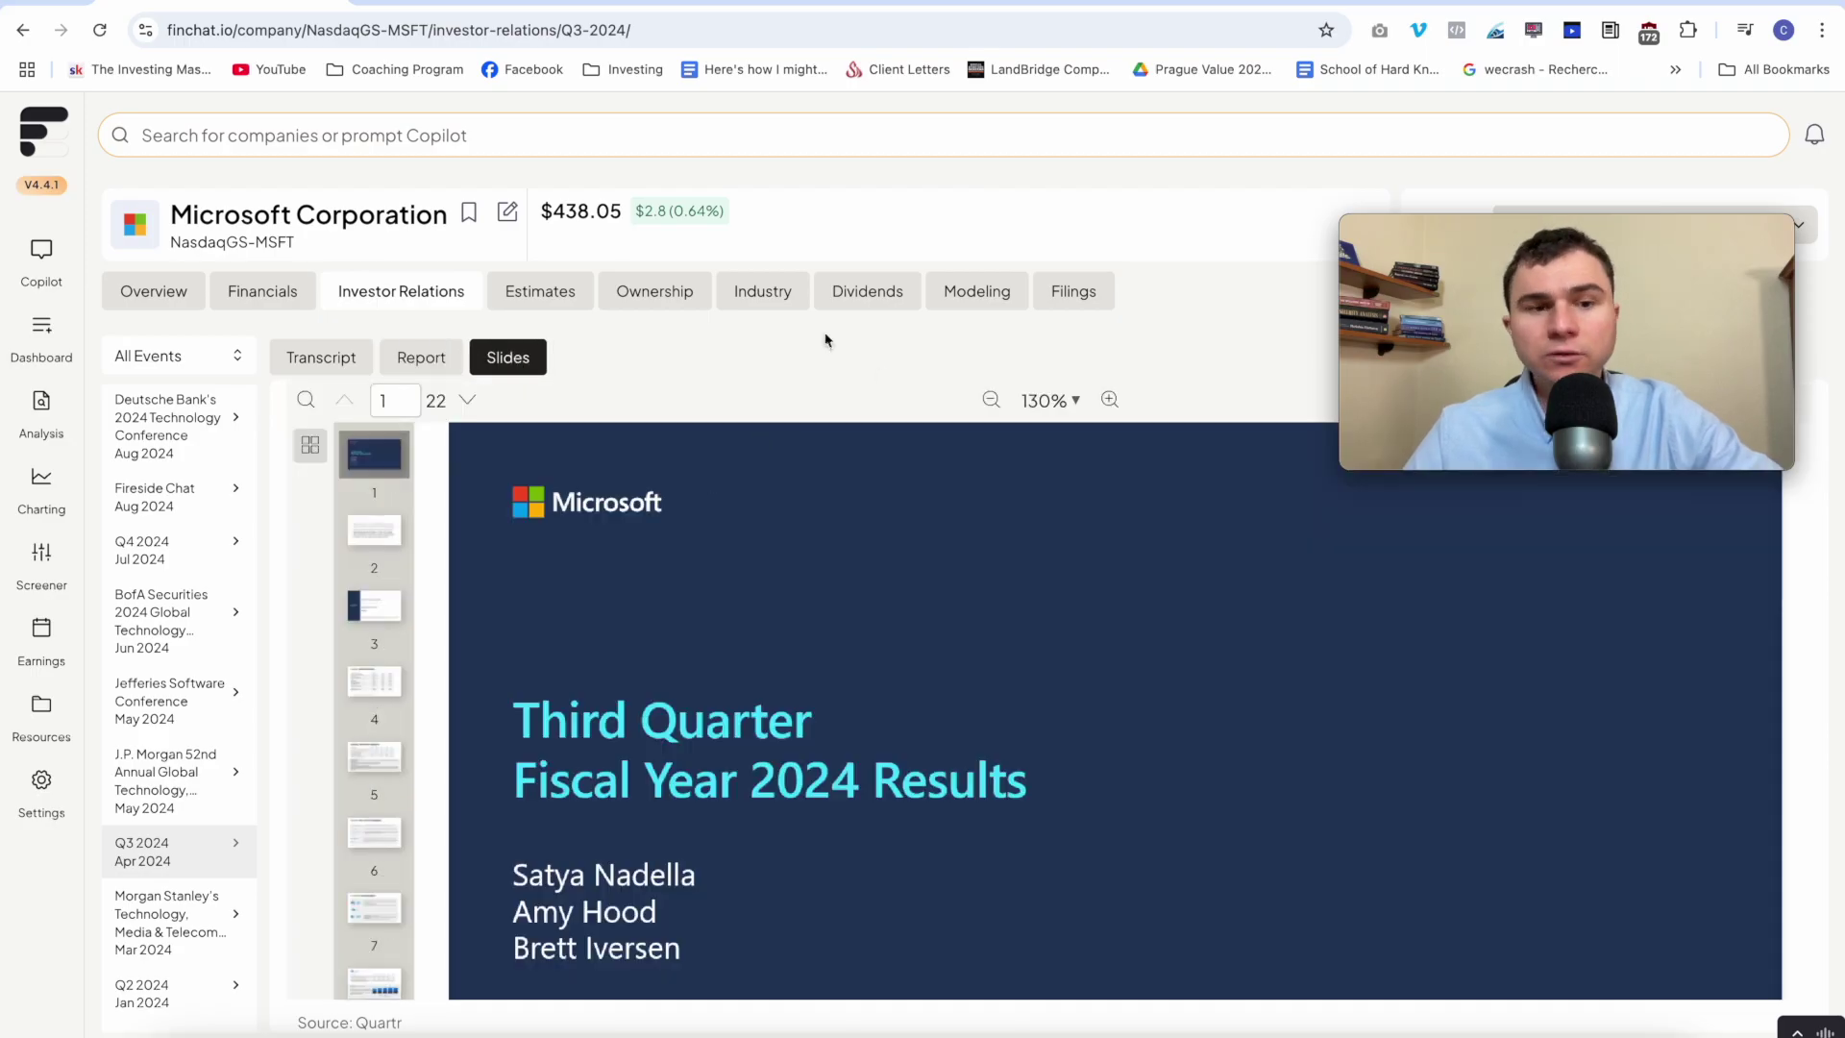
click(377, 513)
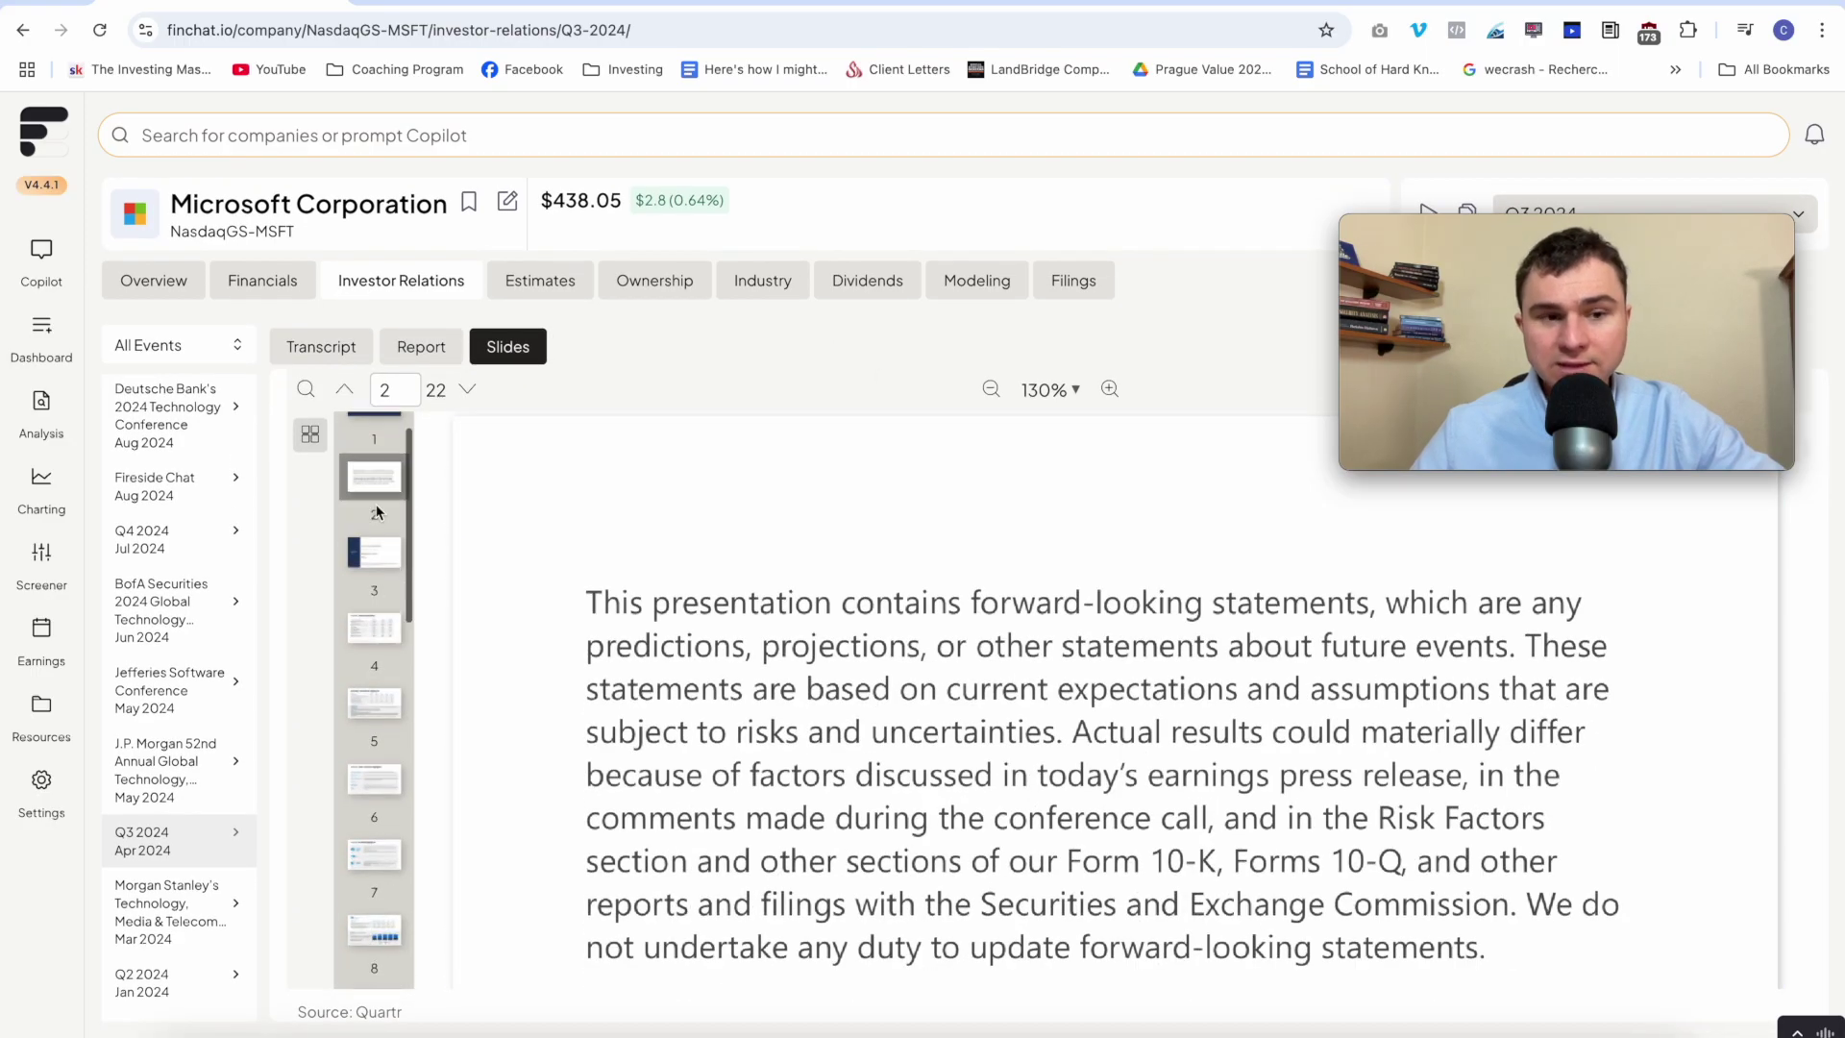
click(373, 594)
scroll(1105, 672, down, 5)
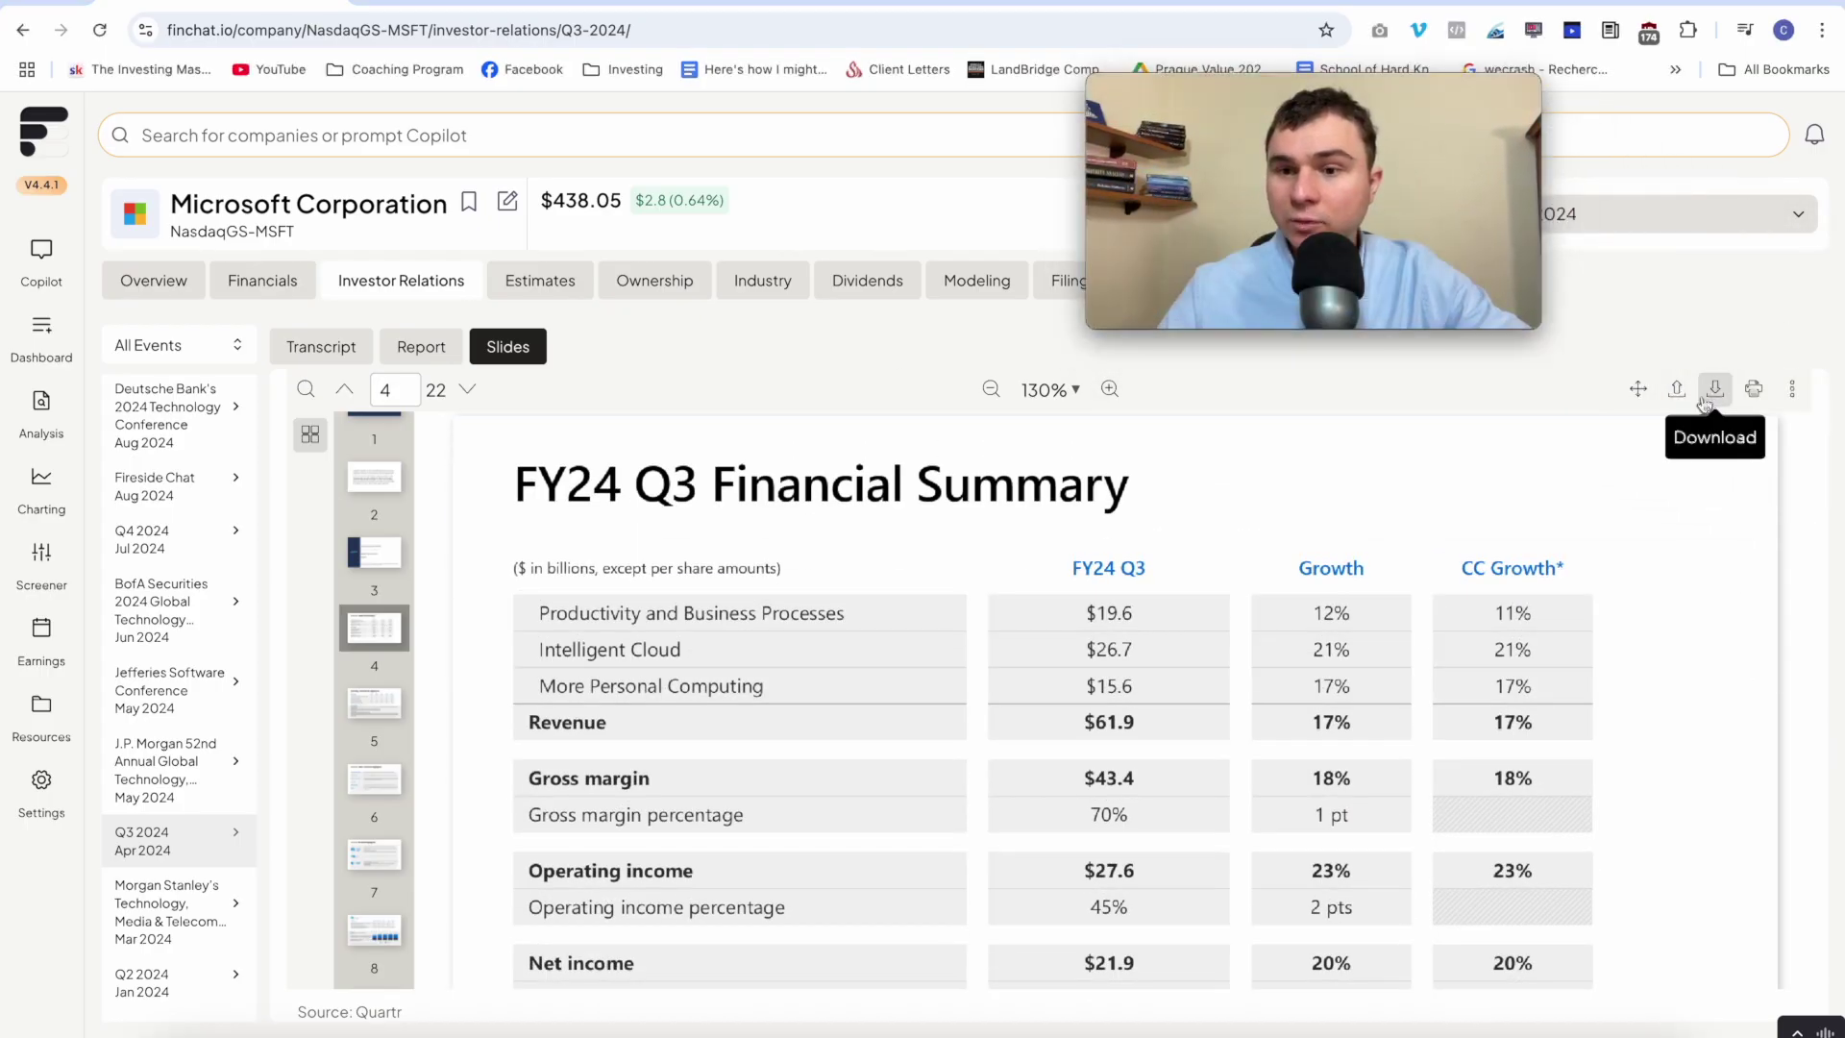
- View the financial summary slide in full screen, exit, and return to the Q3 2024 transcript
click(1640, 392)
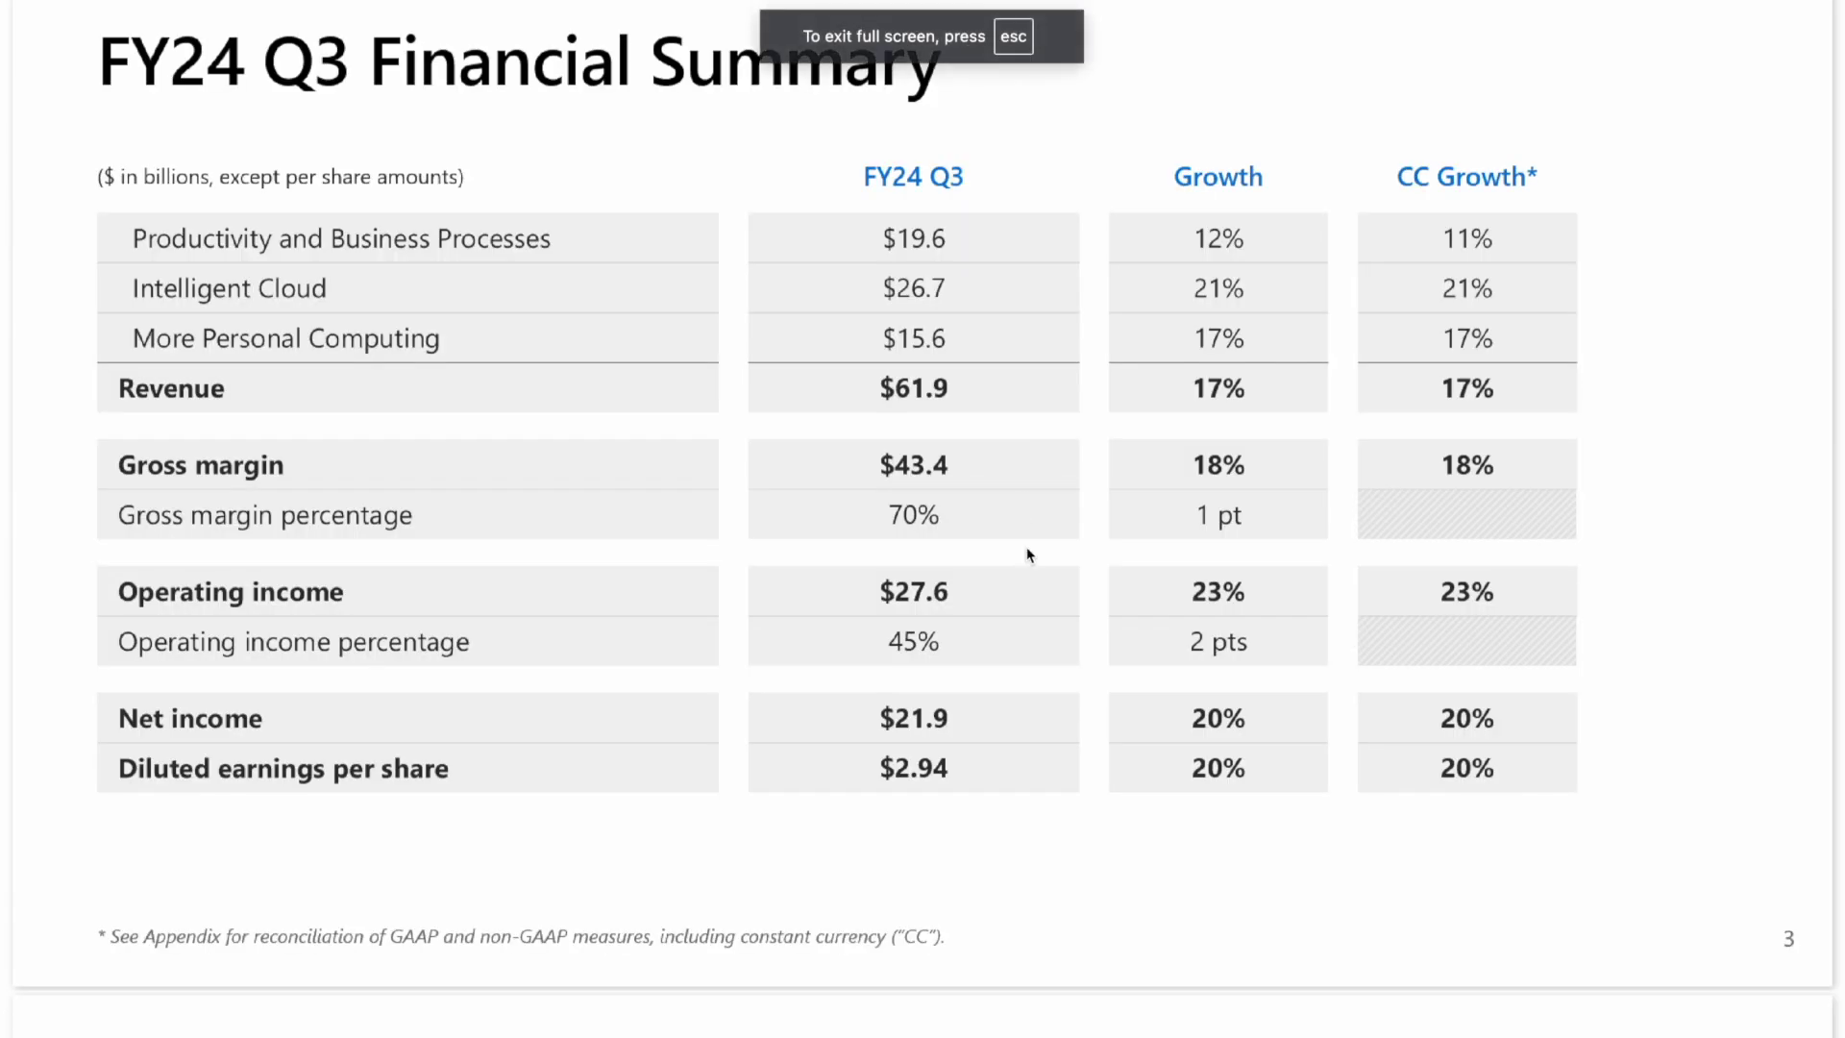
key(Escape)
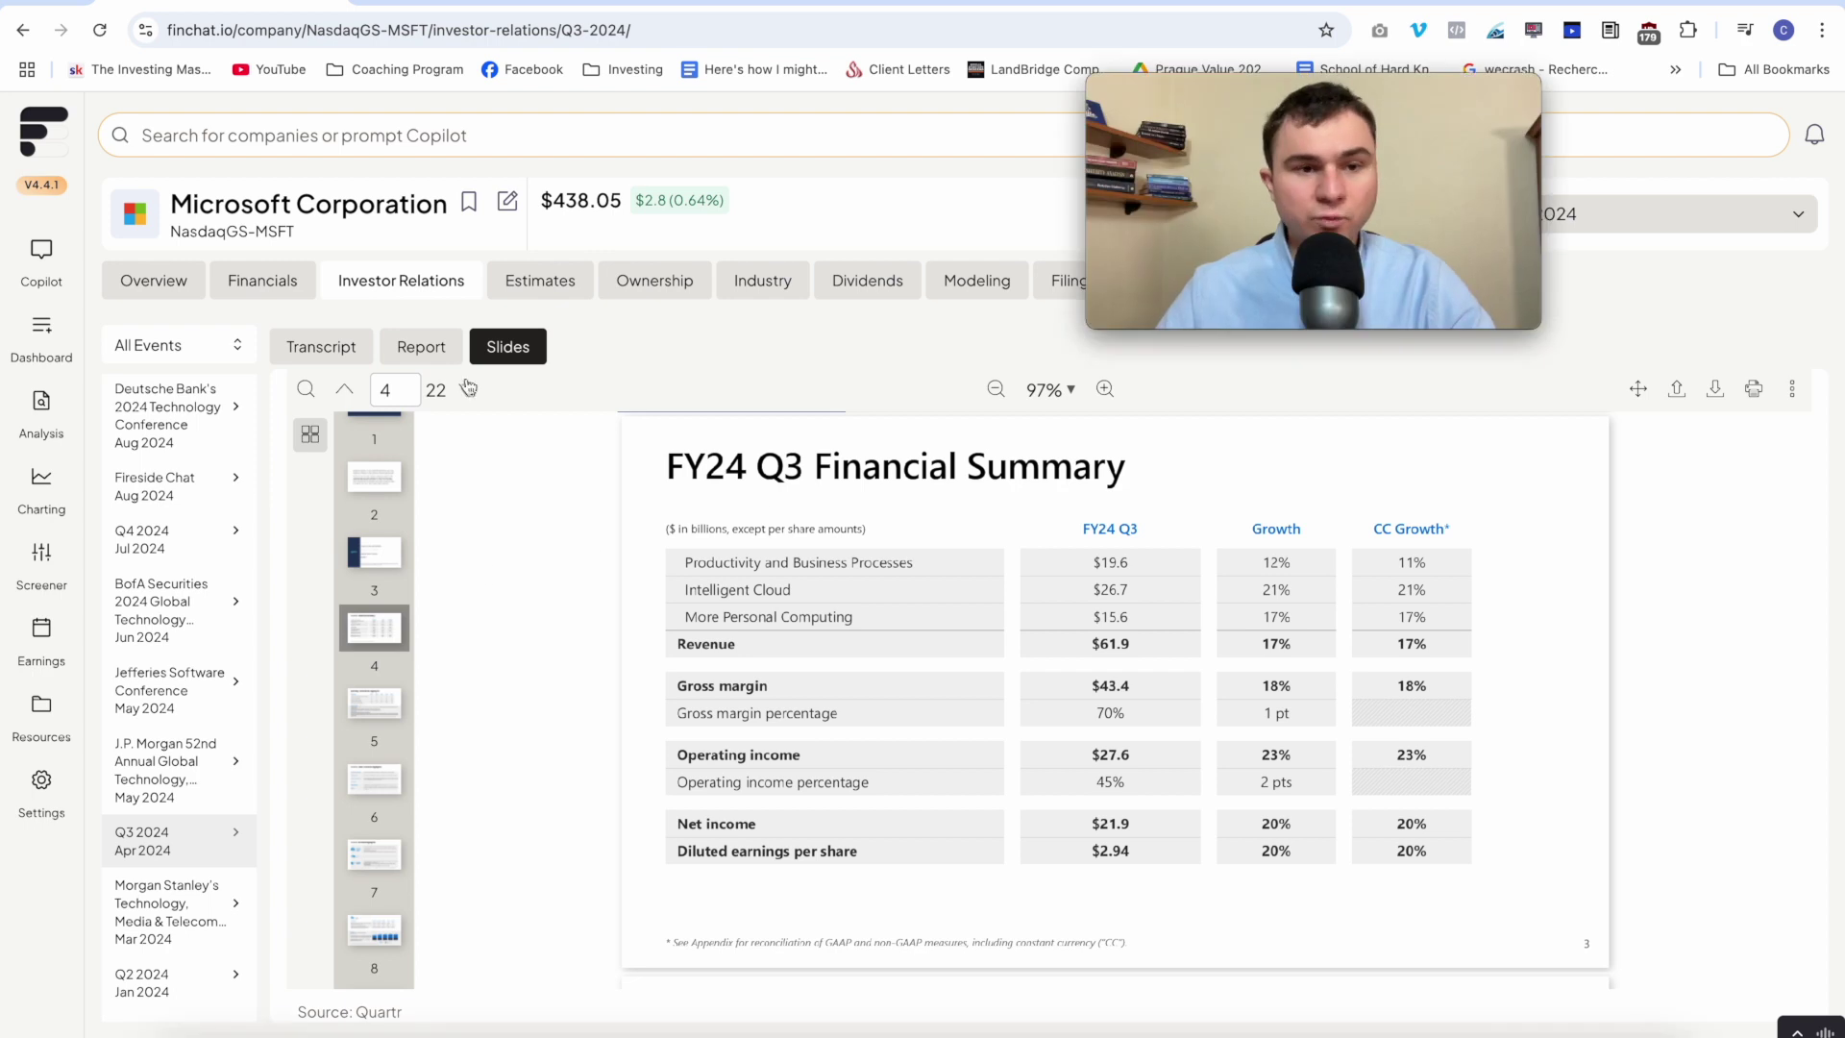
click(321, 346)
drag(1211, 101, 1450, 132)
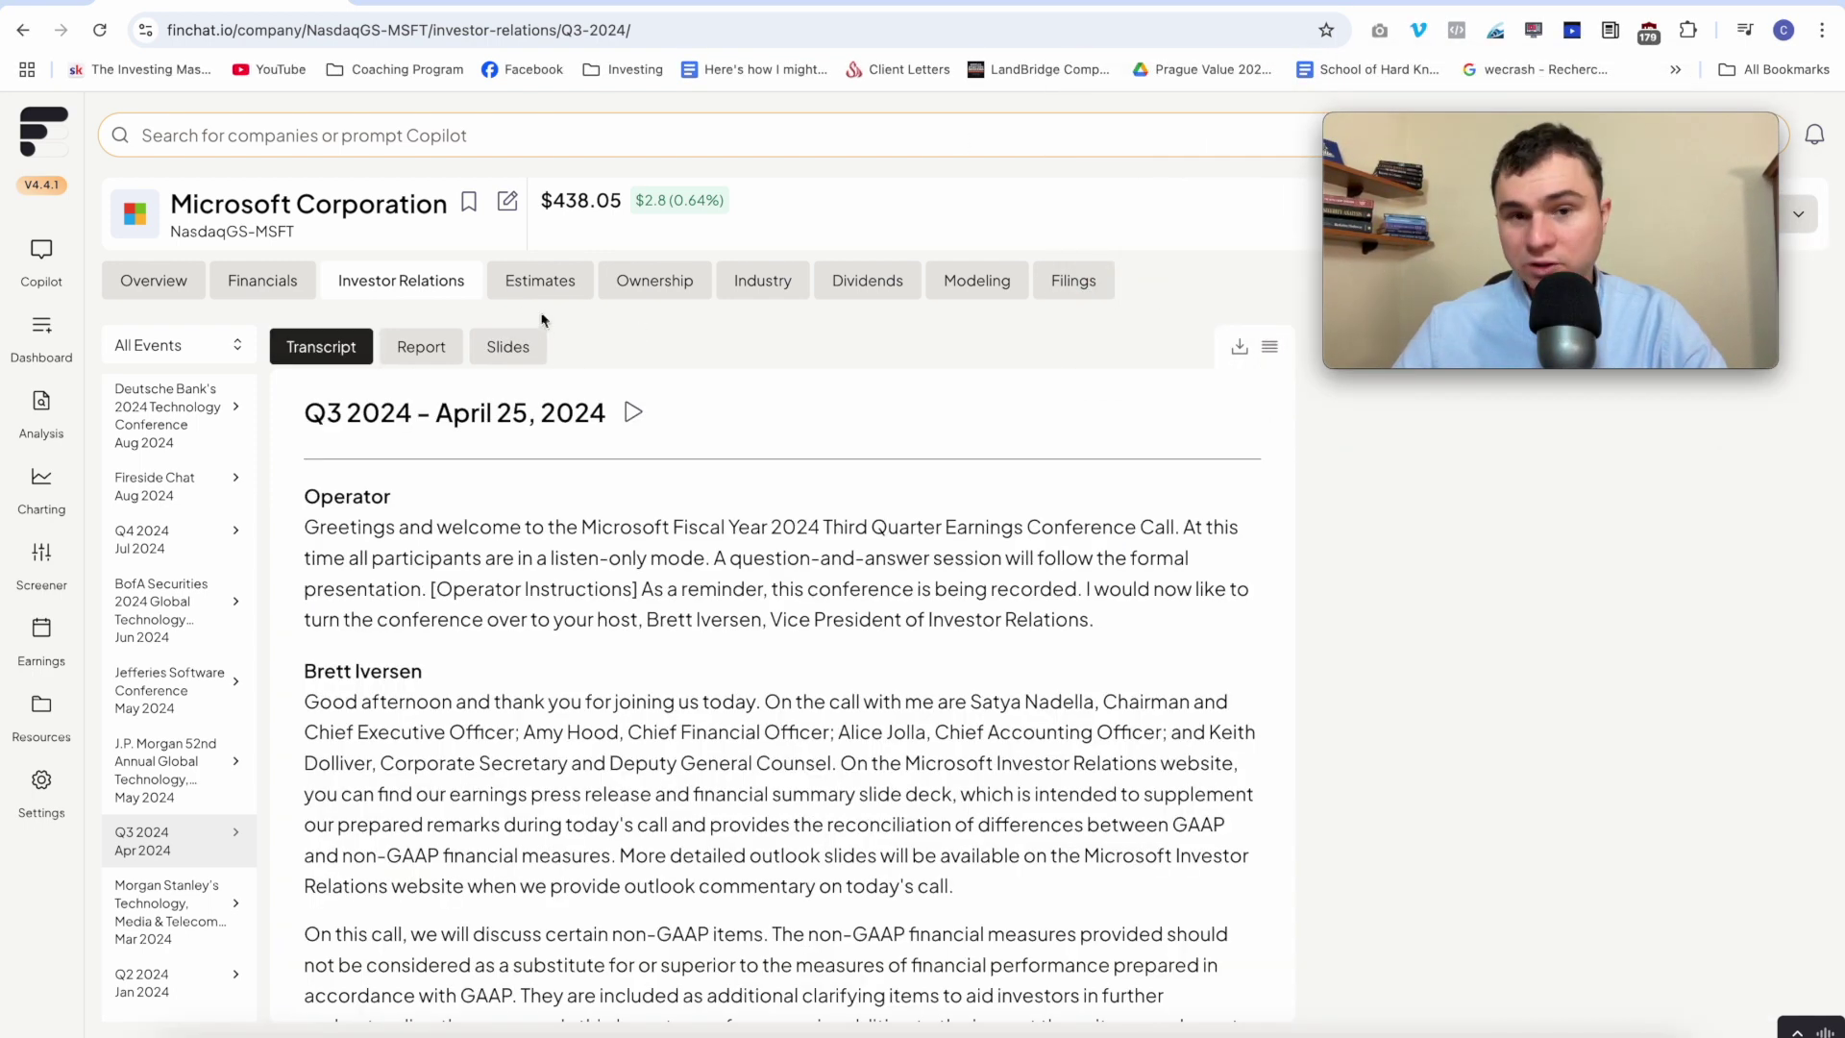
- Open Microsoft's annual revenue estimates with percentage changes enabled and examine the mean growth figures in the estimates table
click(519, 291)
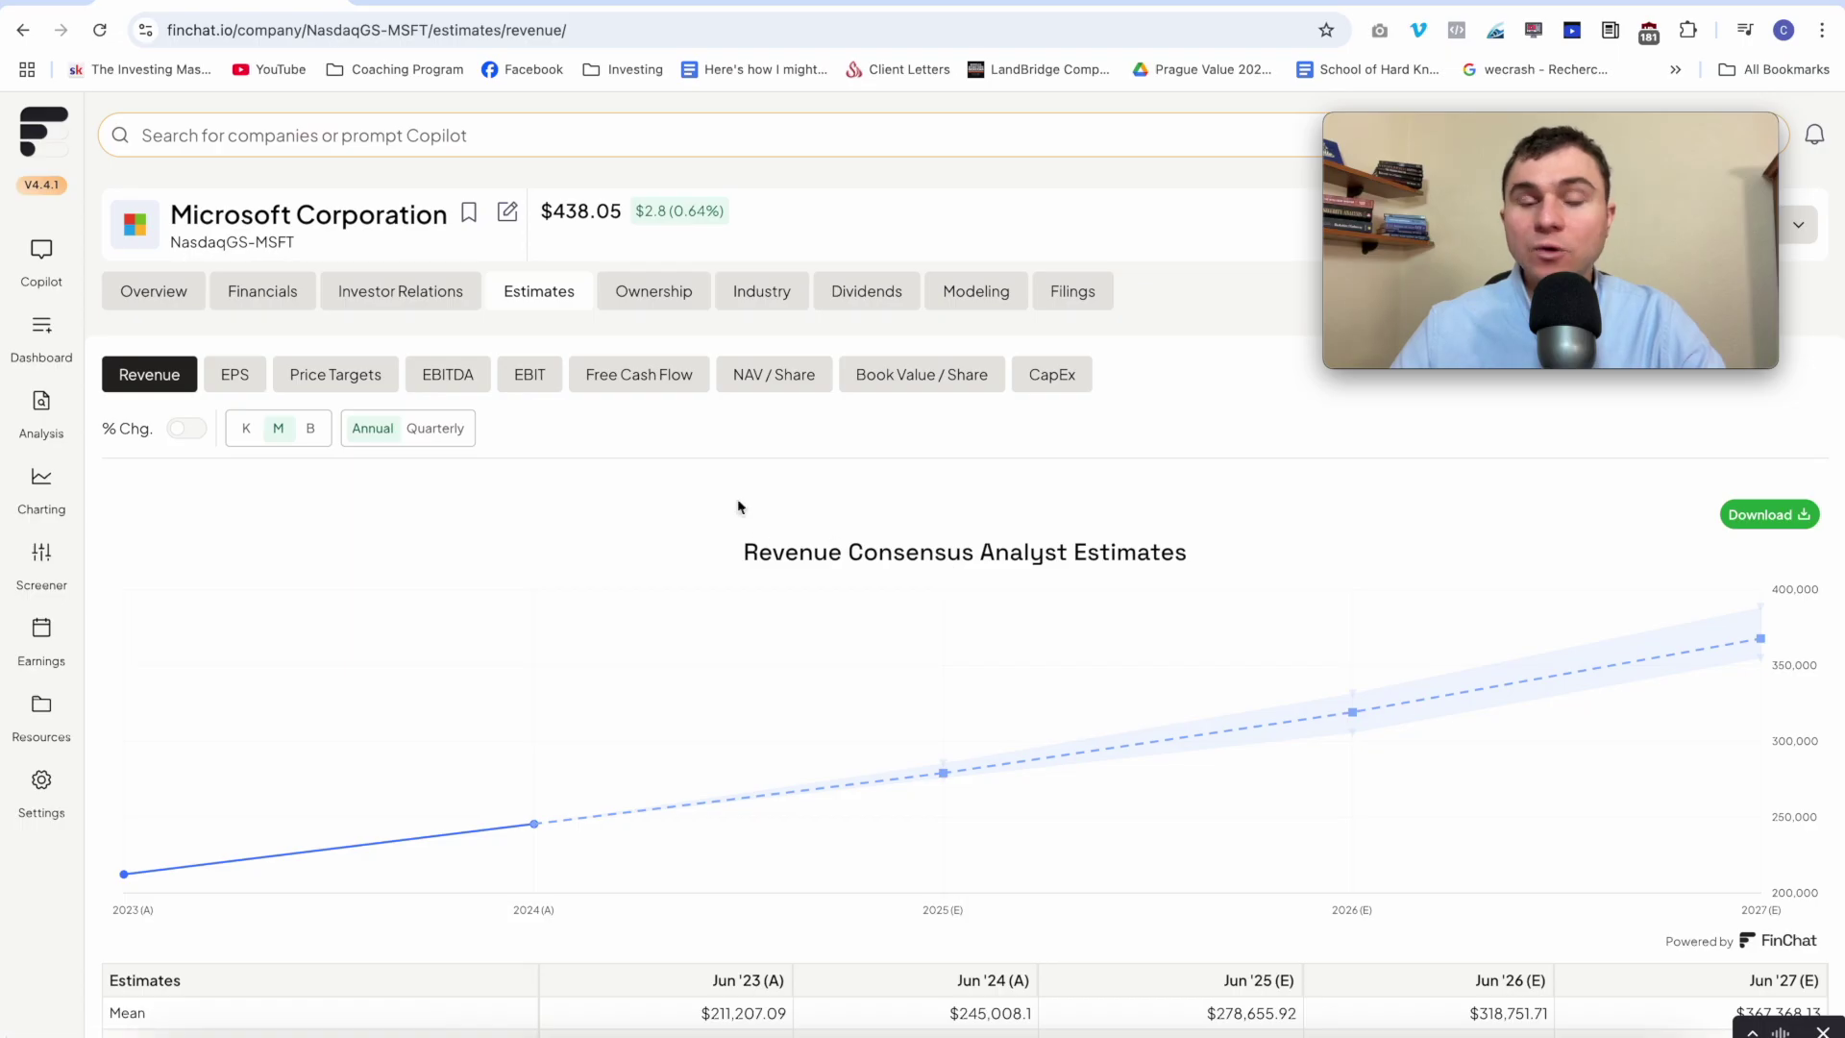
scroll(699, 548, down, 3)
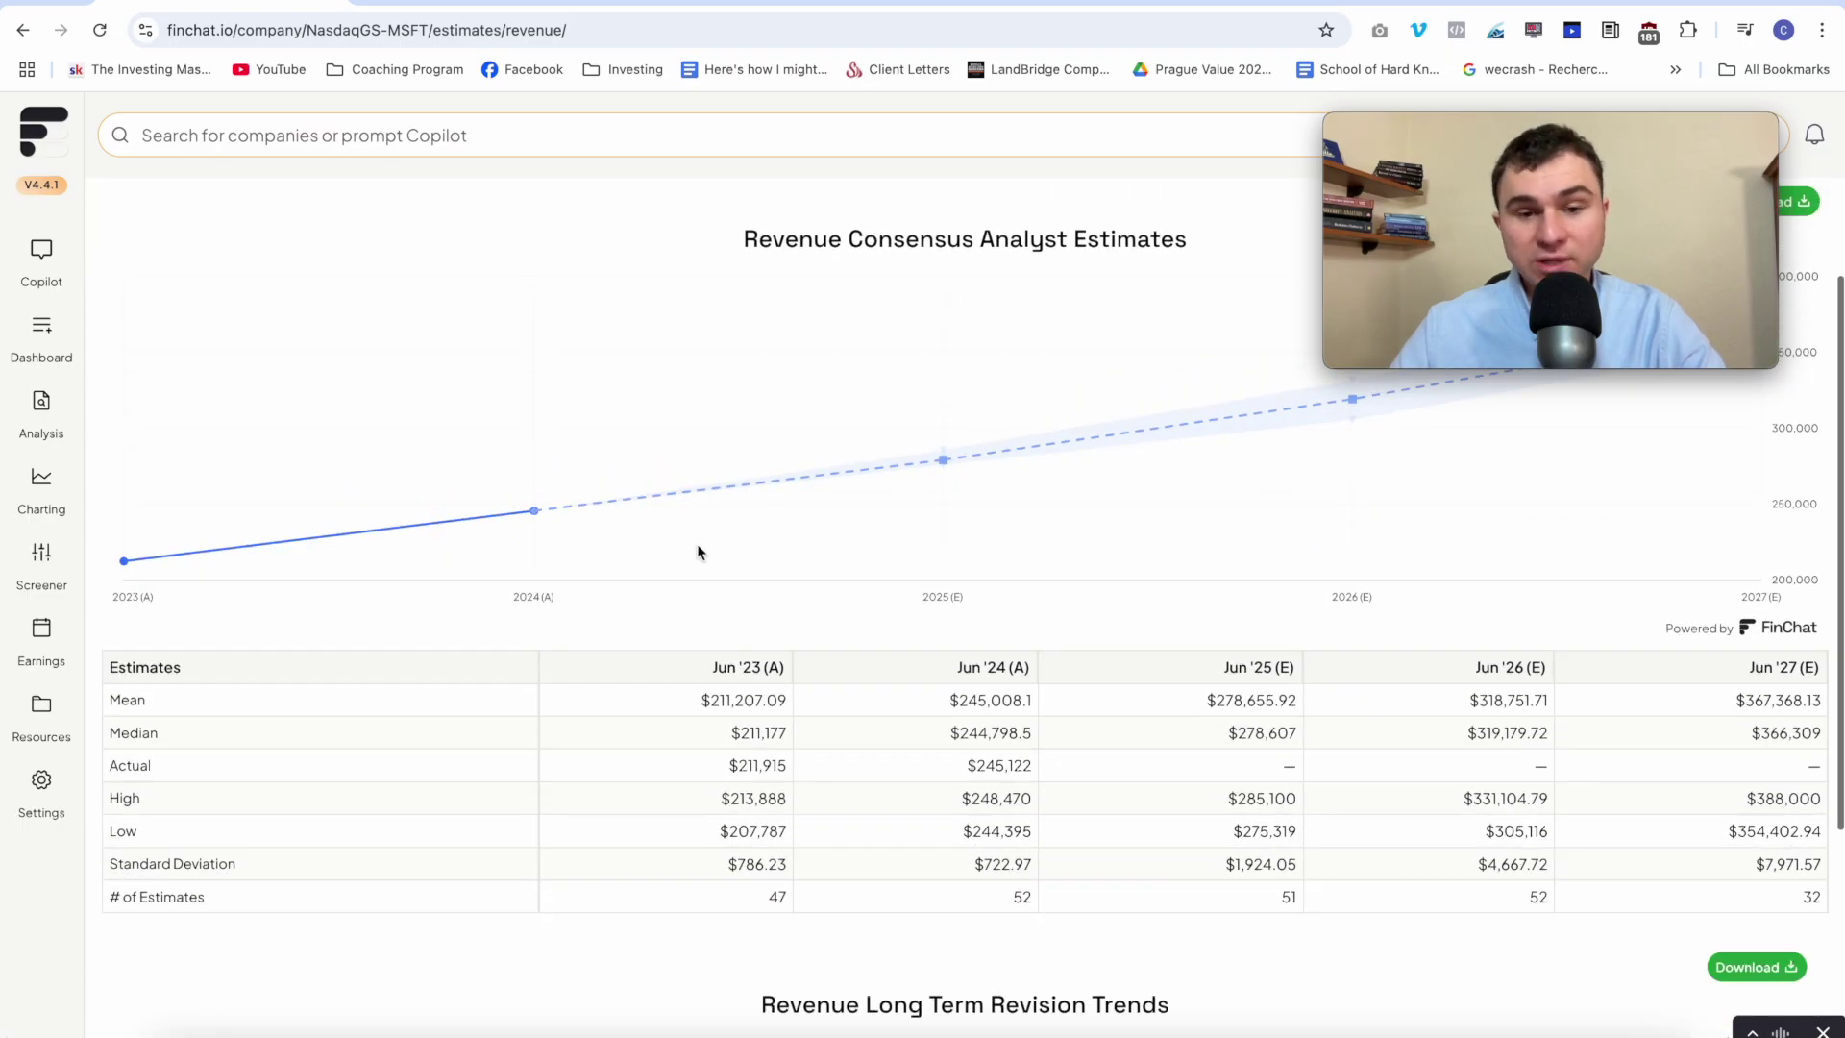
scroll(538, 682, up, 3)
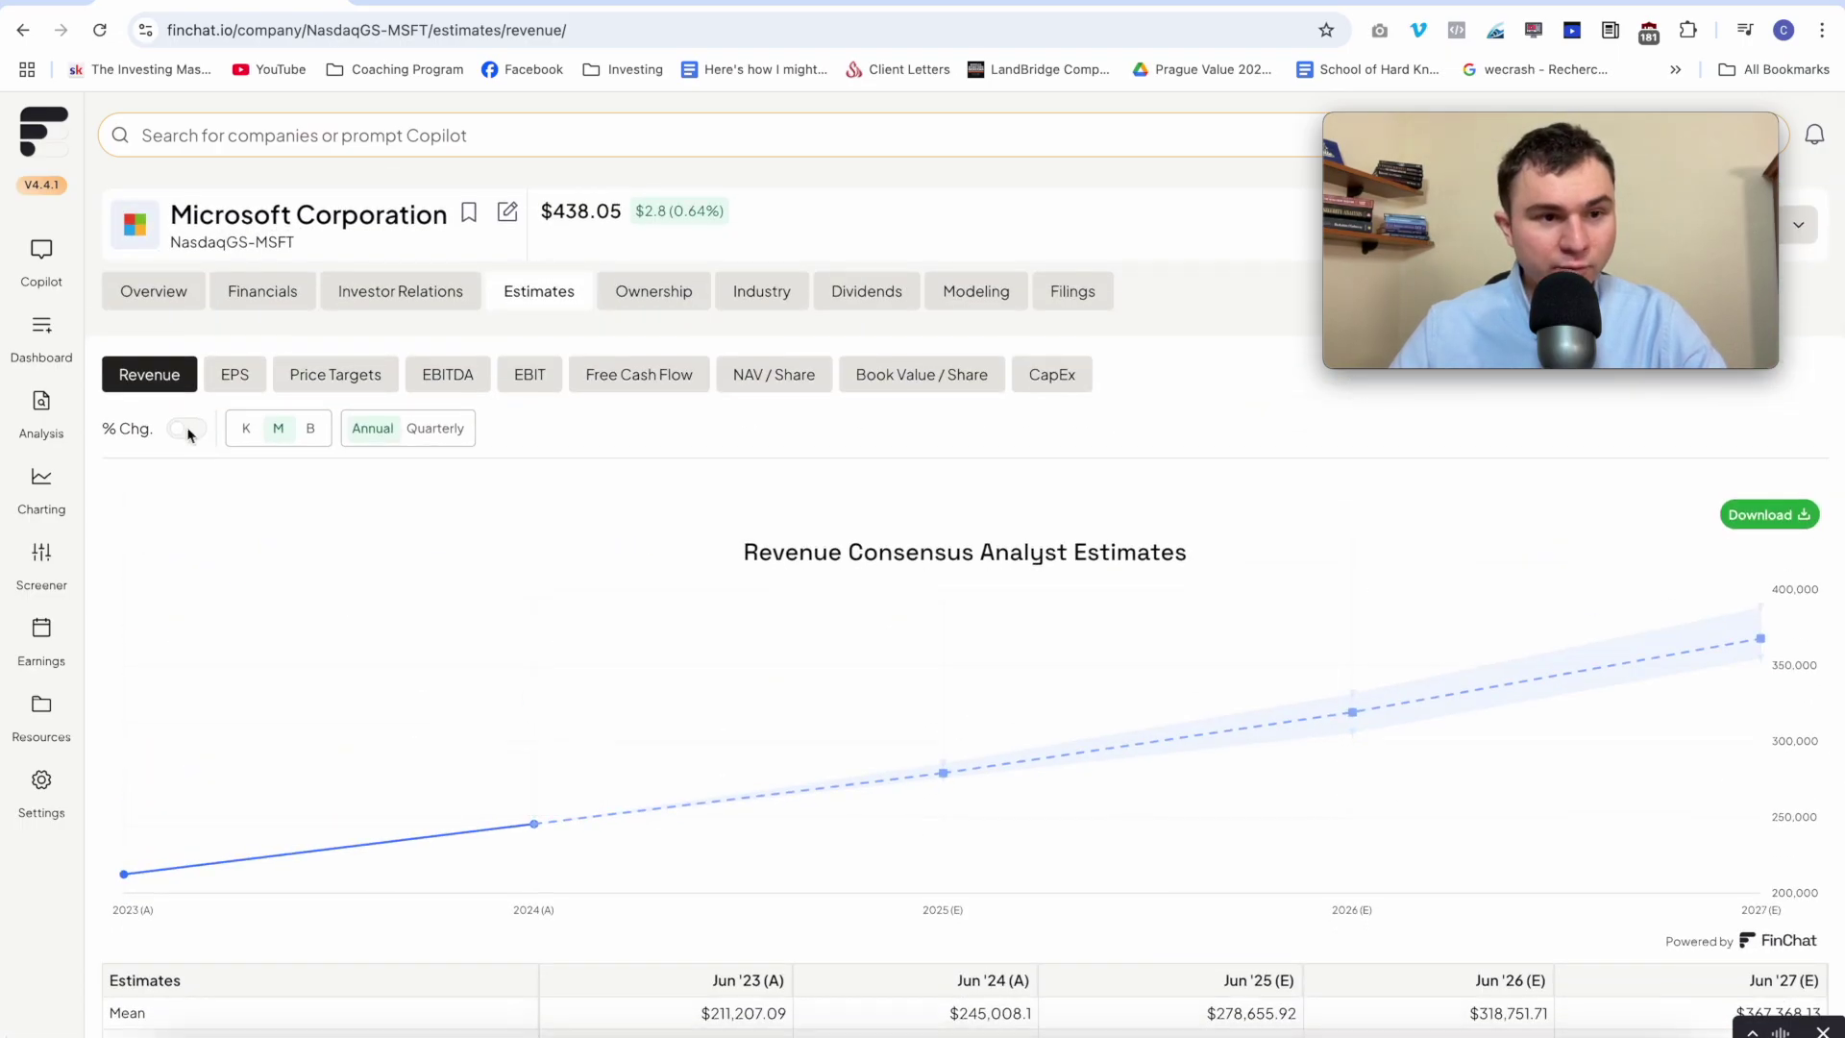
scroll(695, 724, down, 2)
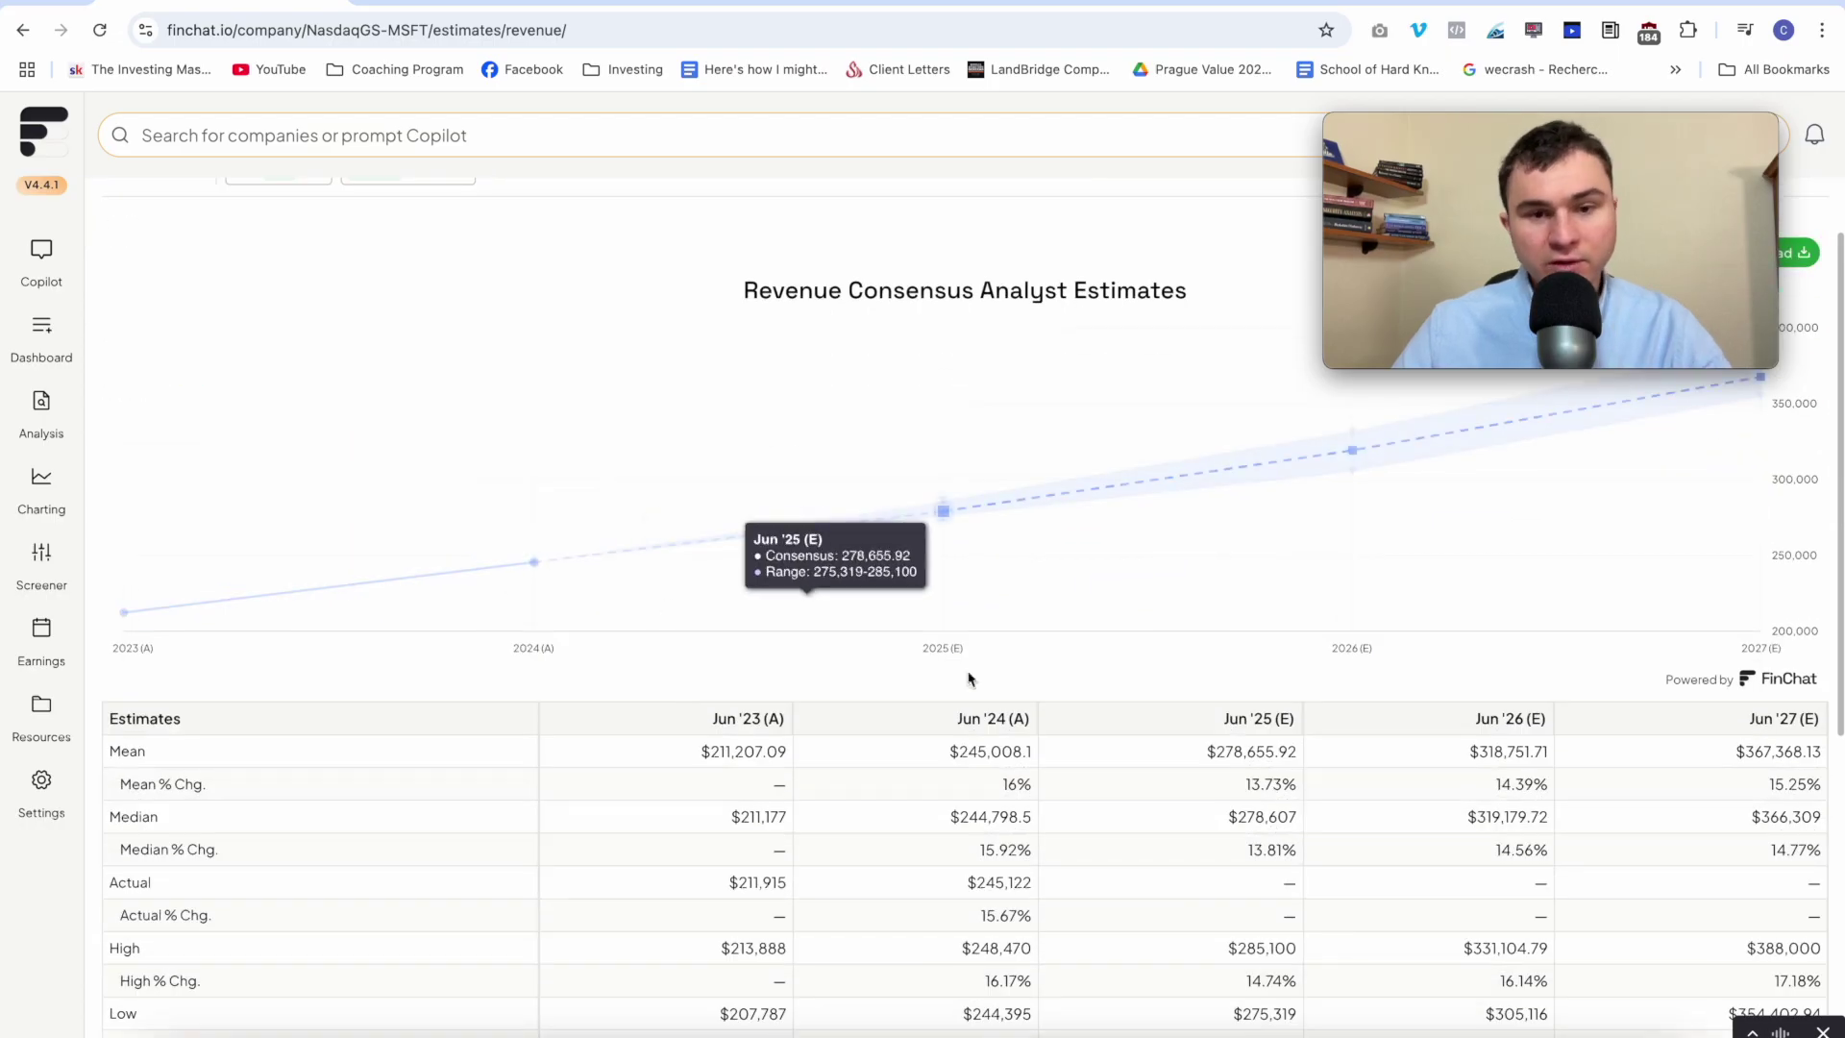
drag(1237, 719, 1249, 784)
click(1267, 778)
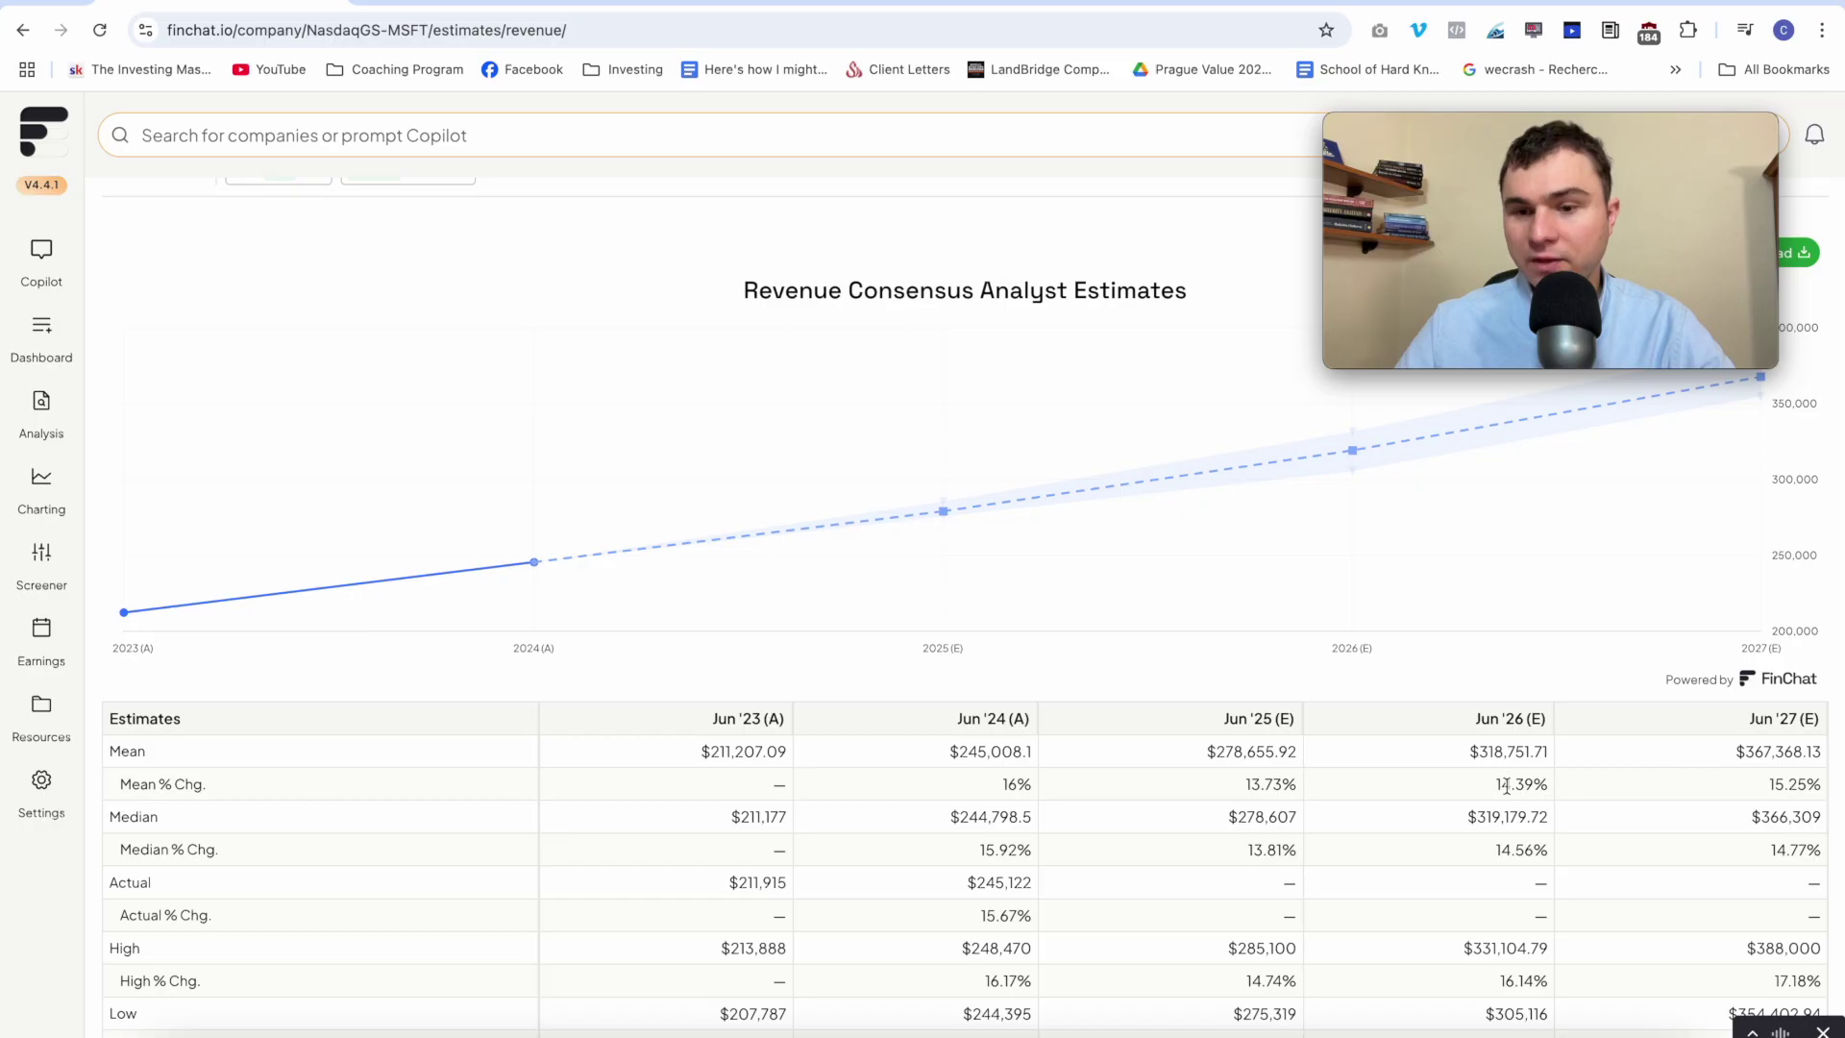
scroll(1776, 775, down, 2)
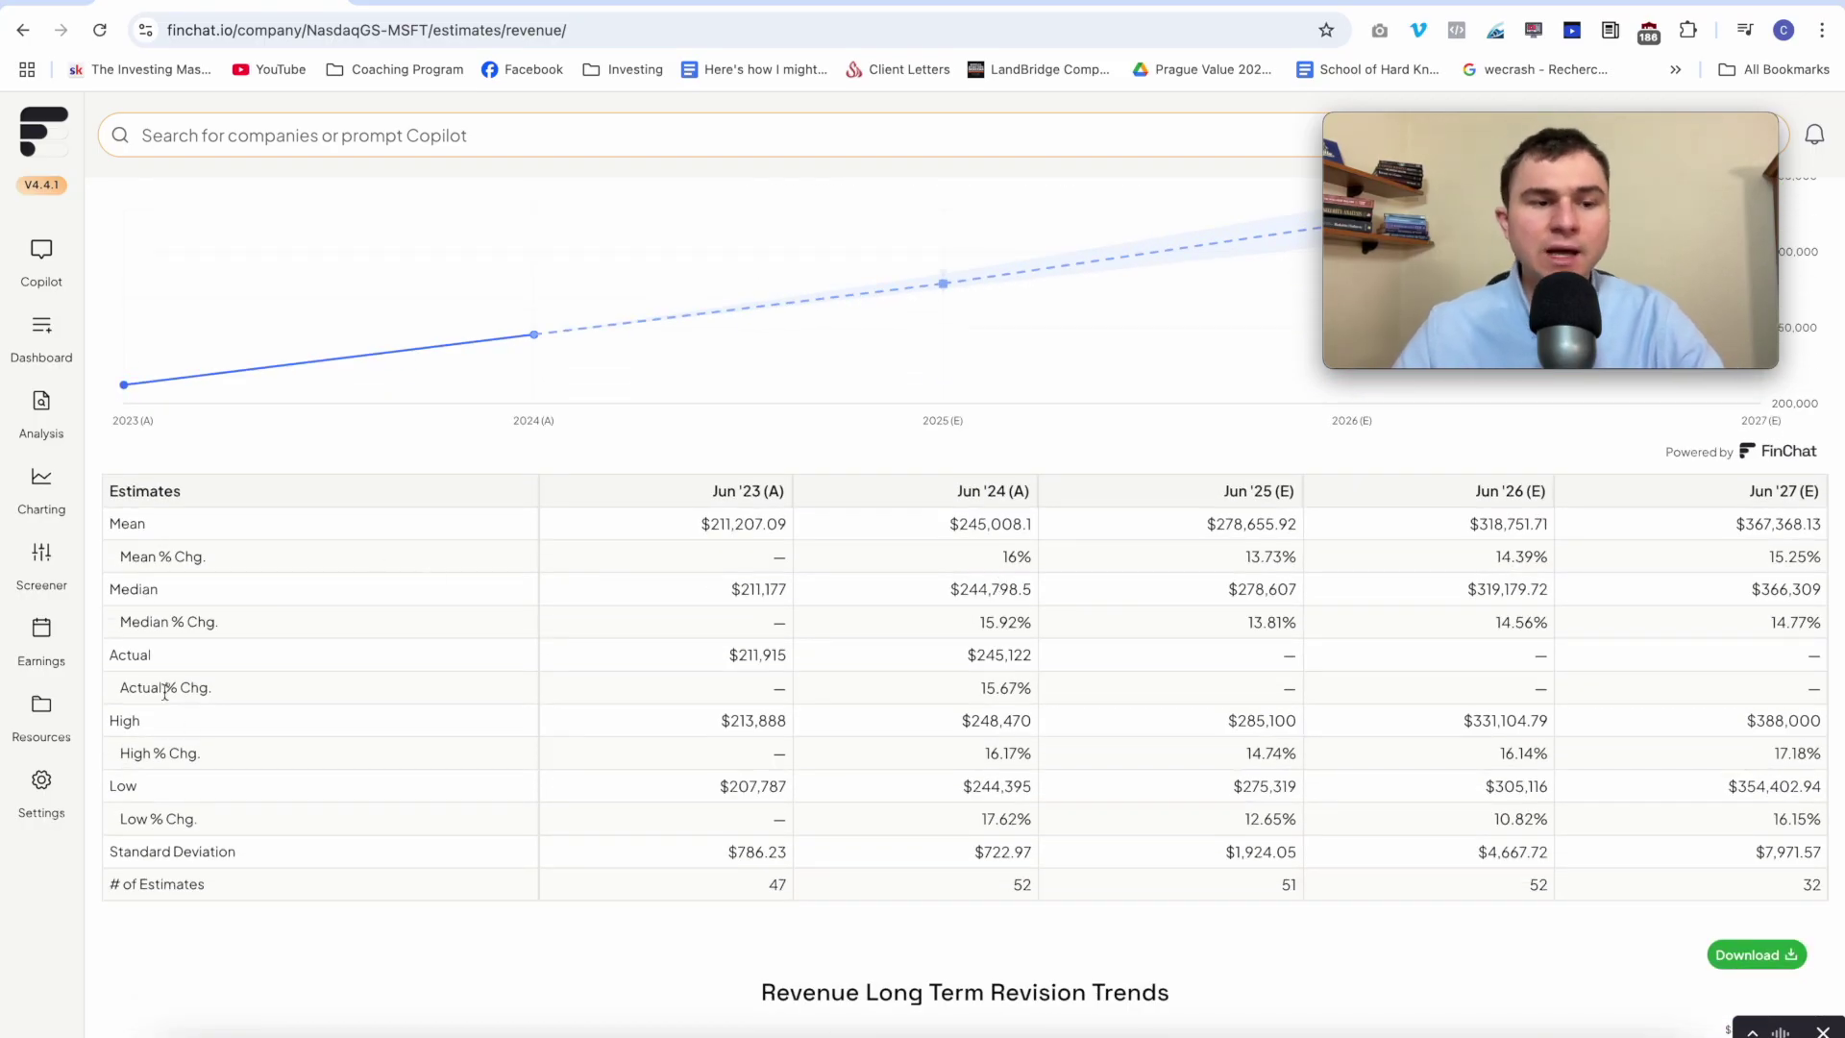
- Switch to the EPS consensus estimates and look over the chart and its table
scroll(165, 690, up, 5)
click(234, 375)
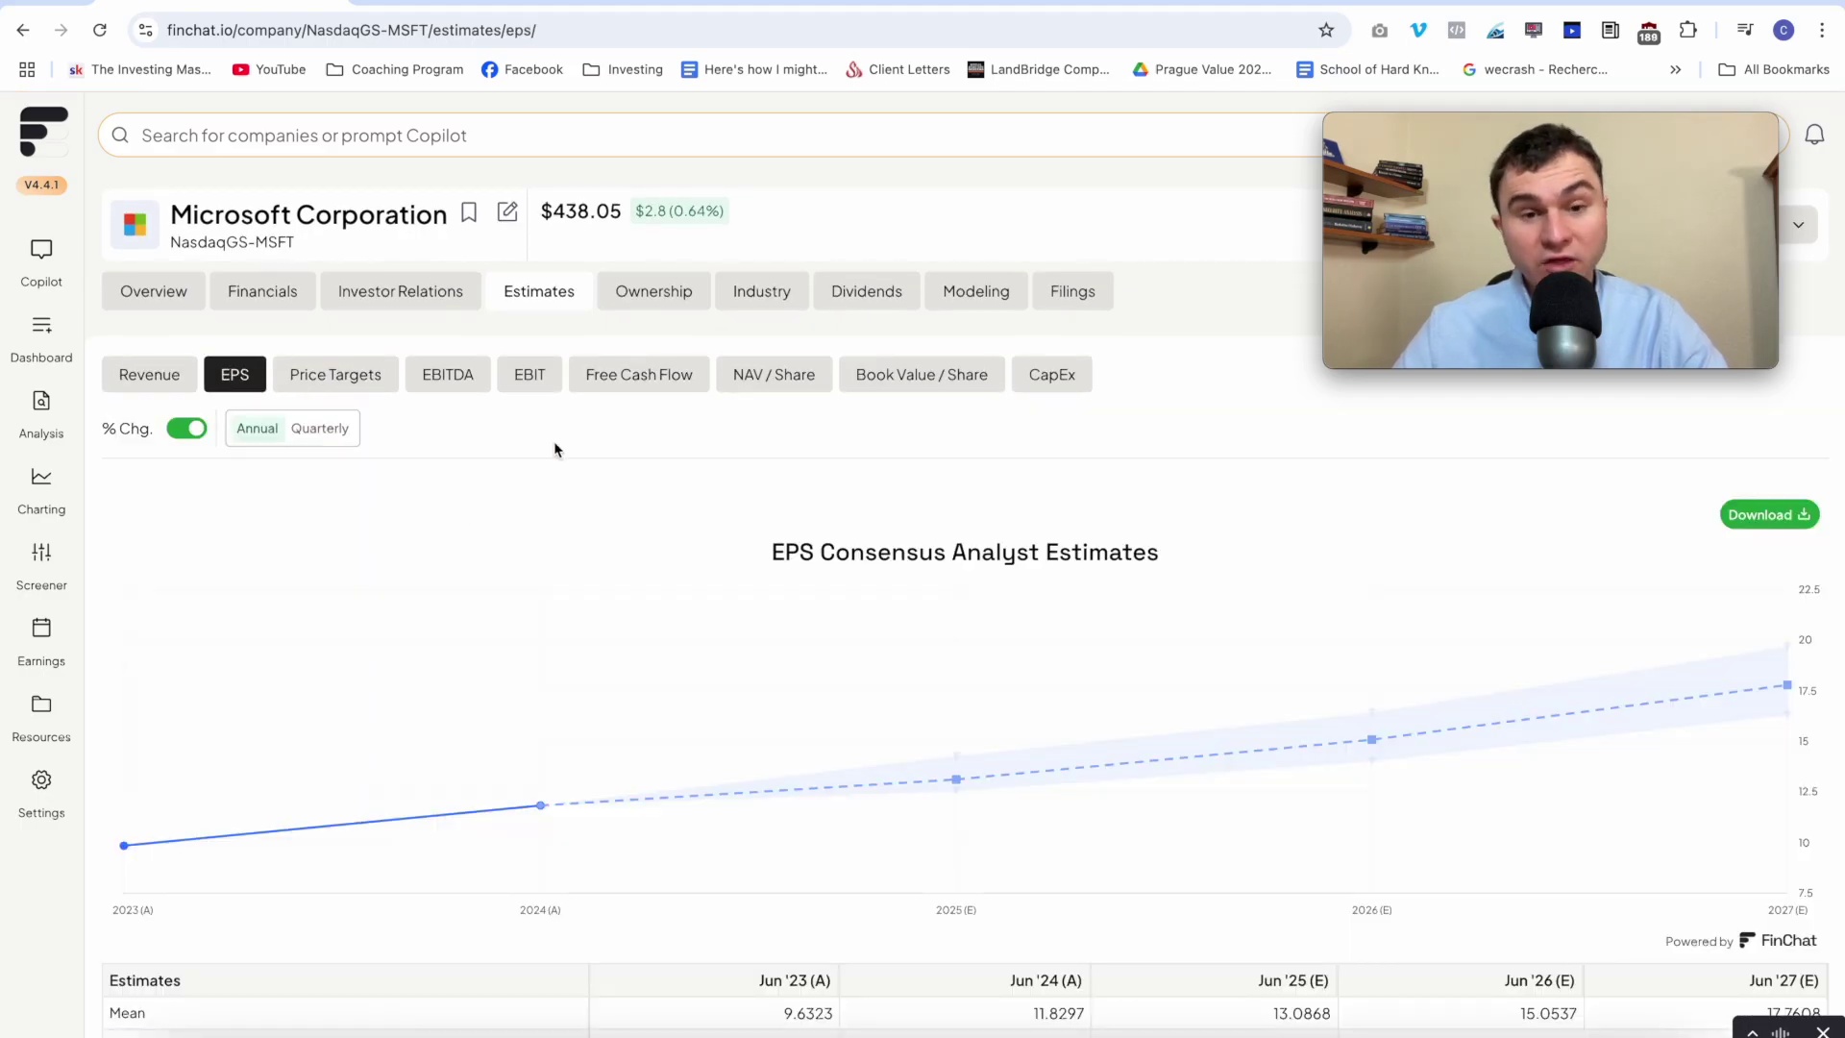
scroll(555, 449, down, 5)
scroll(1409, 516, up, 5)
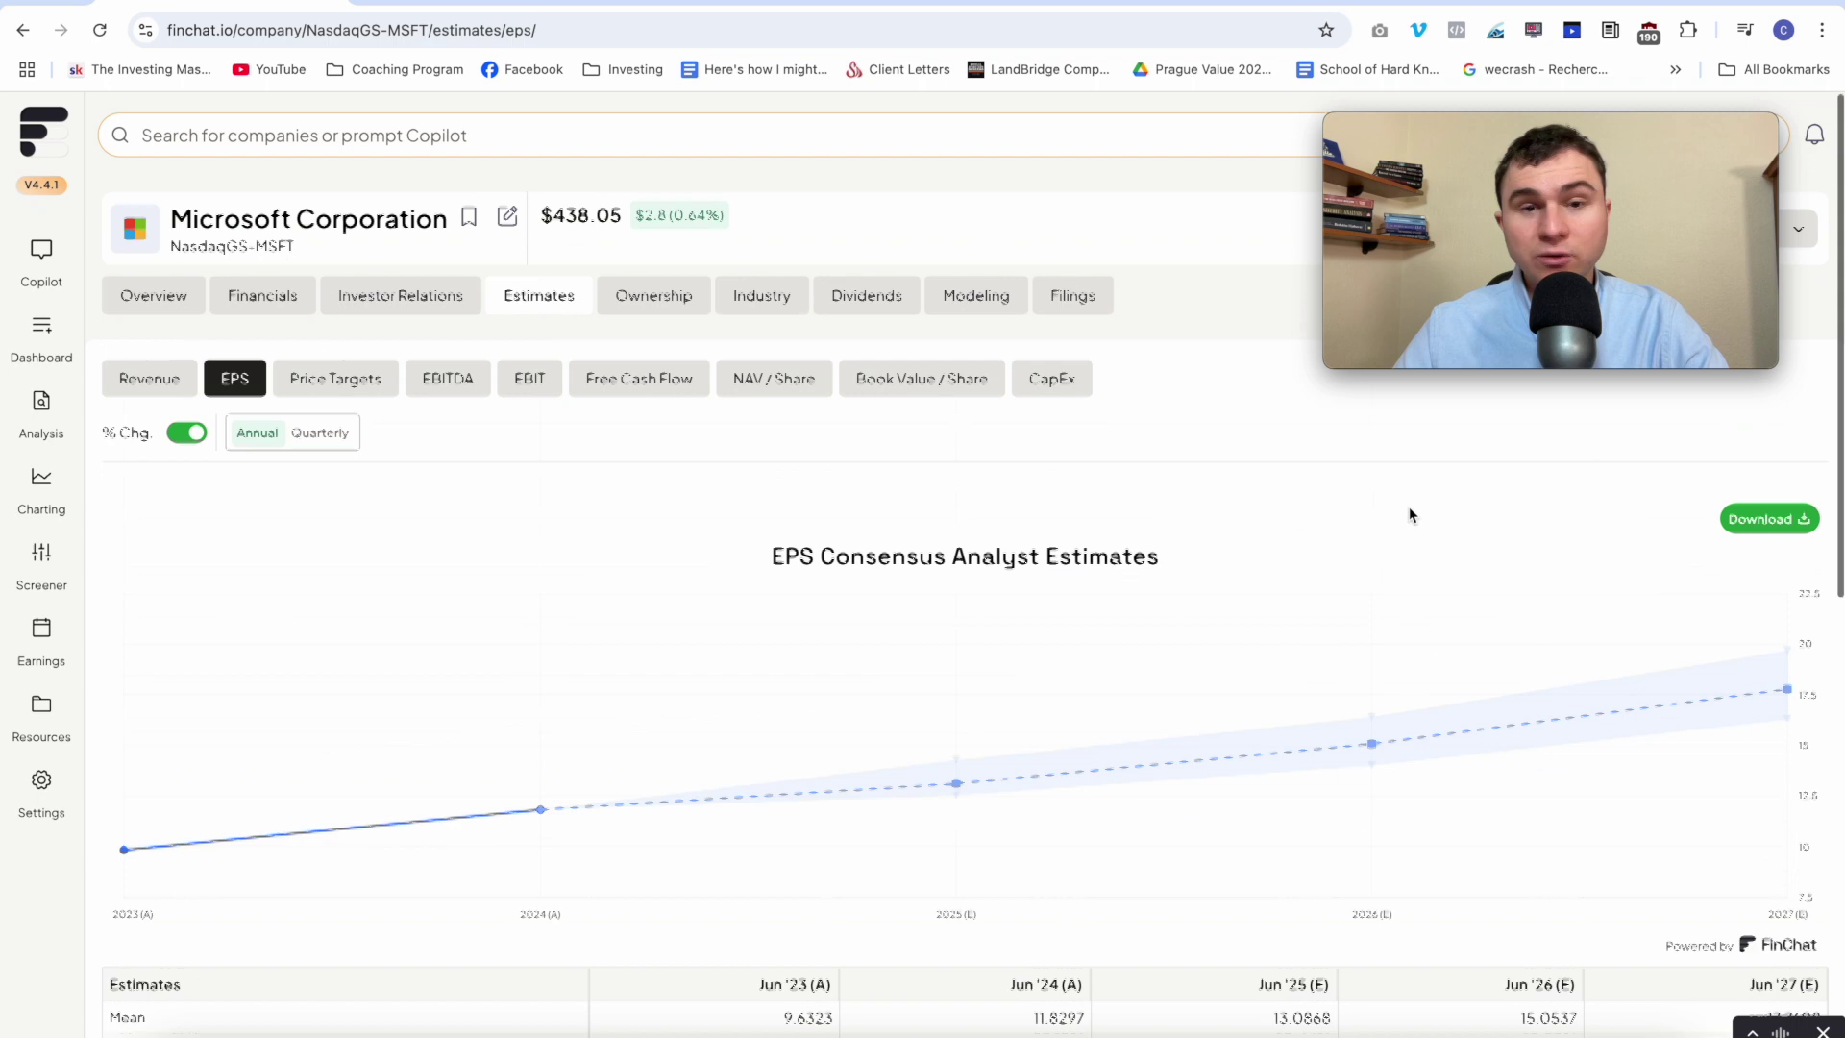
- View the free cash flow estimates, and revisit the EPS and revenue consensus estimates
click(588, 377)
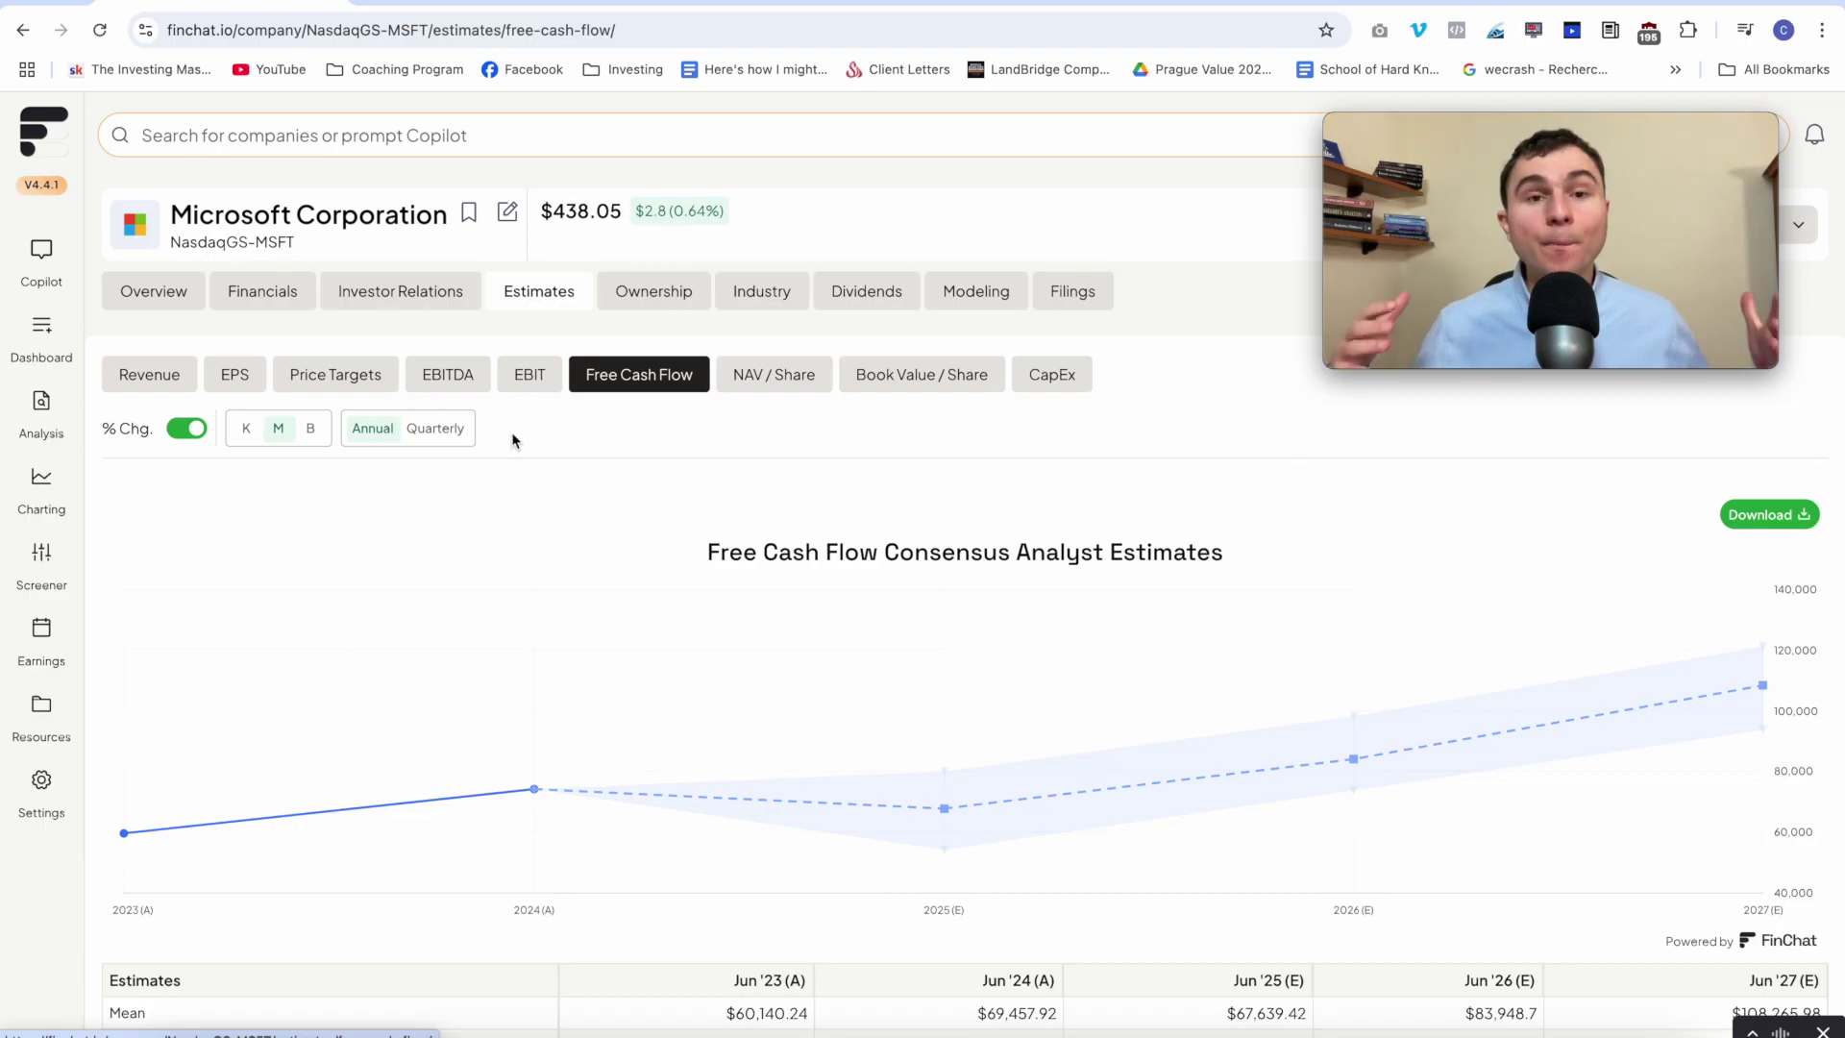
click(236, 377)
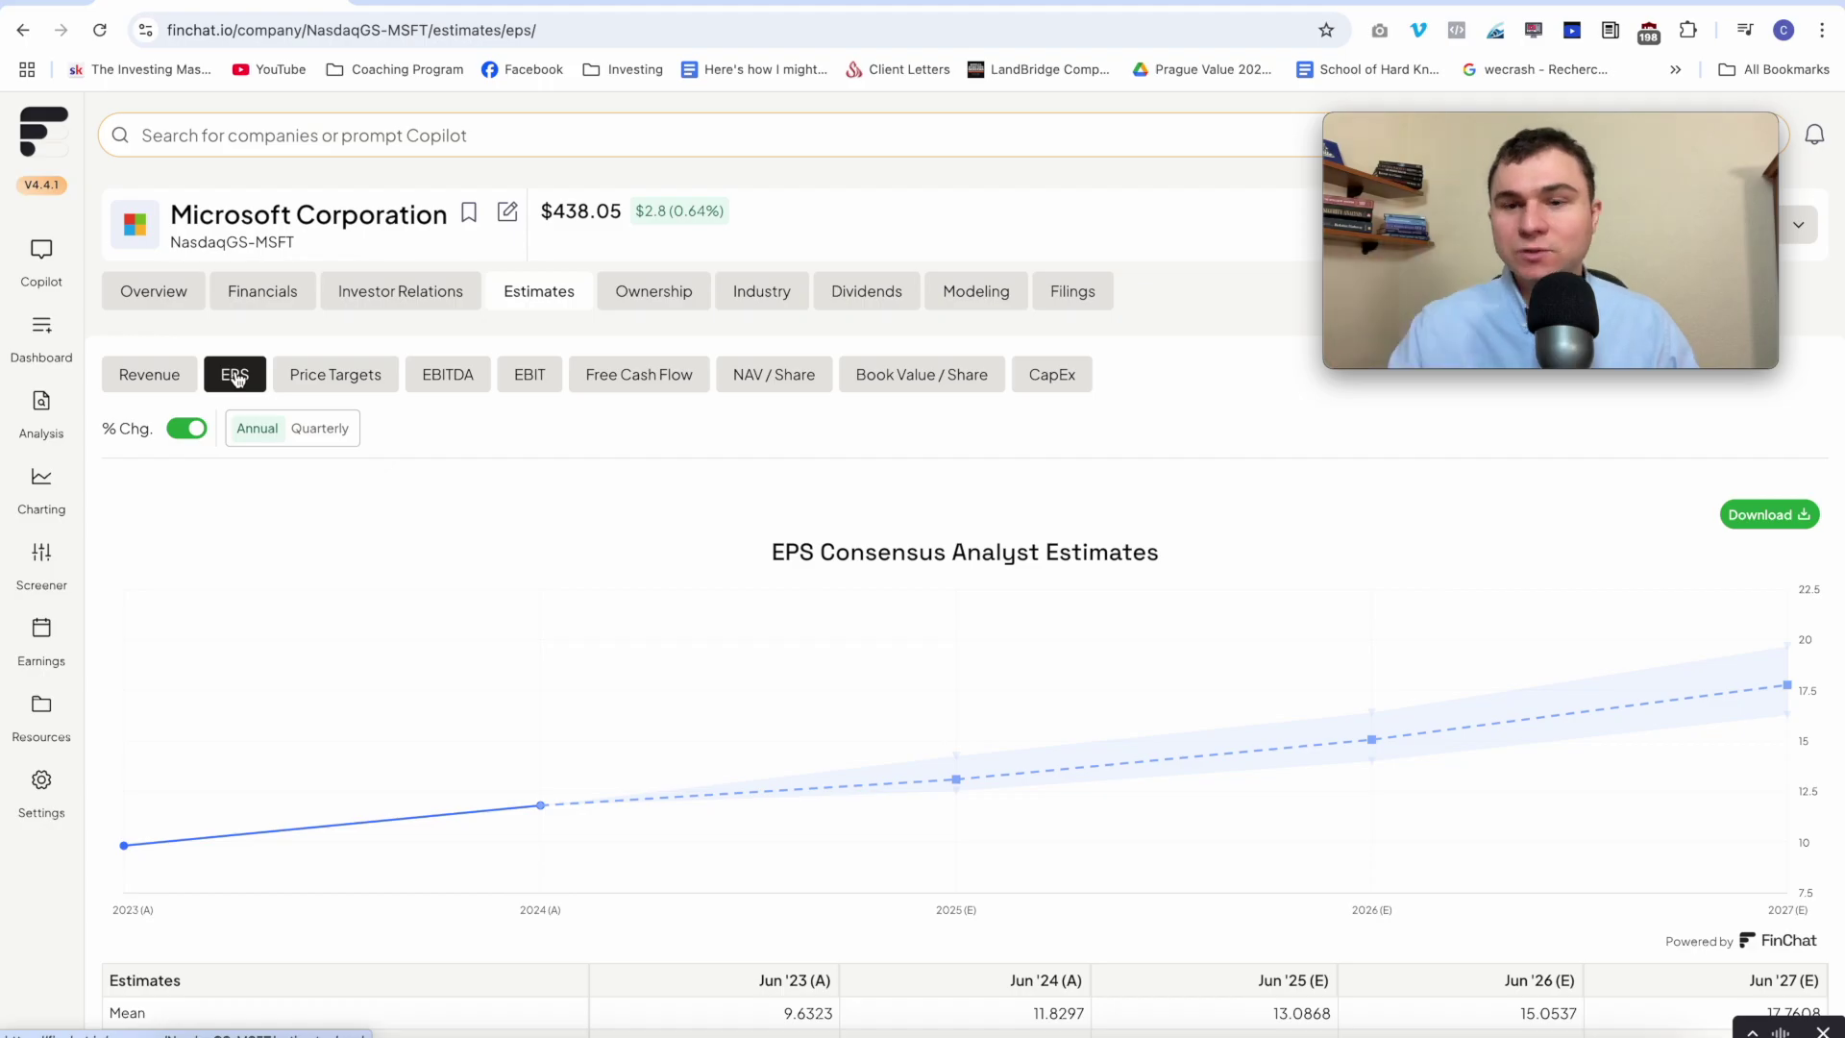
click(171, 380)
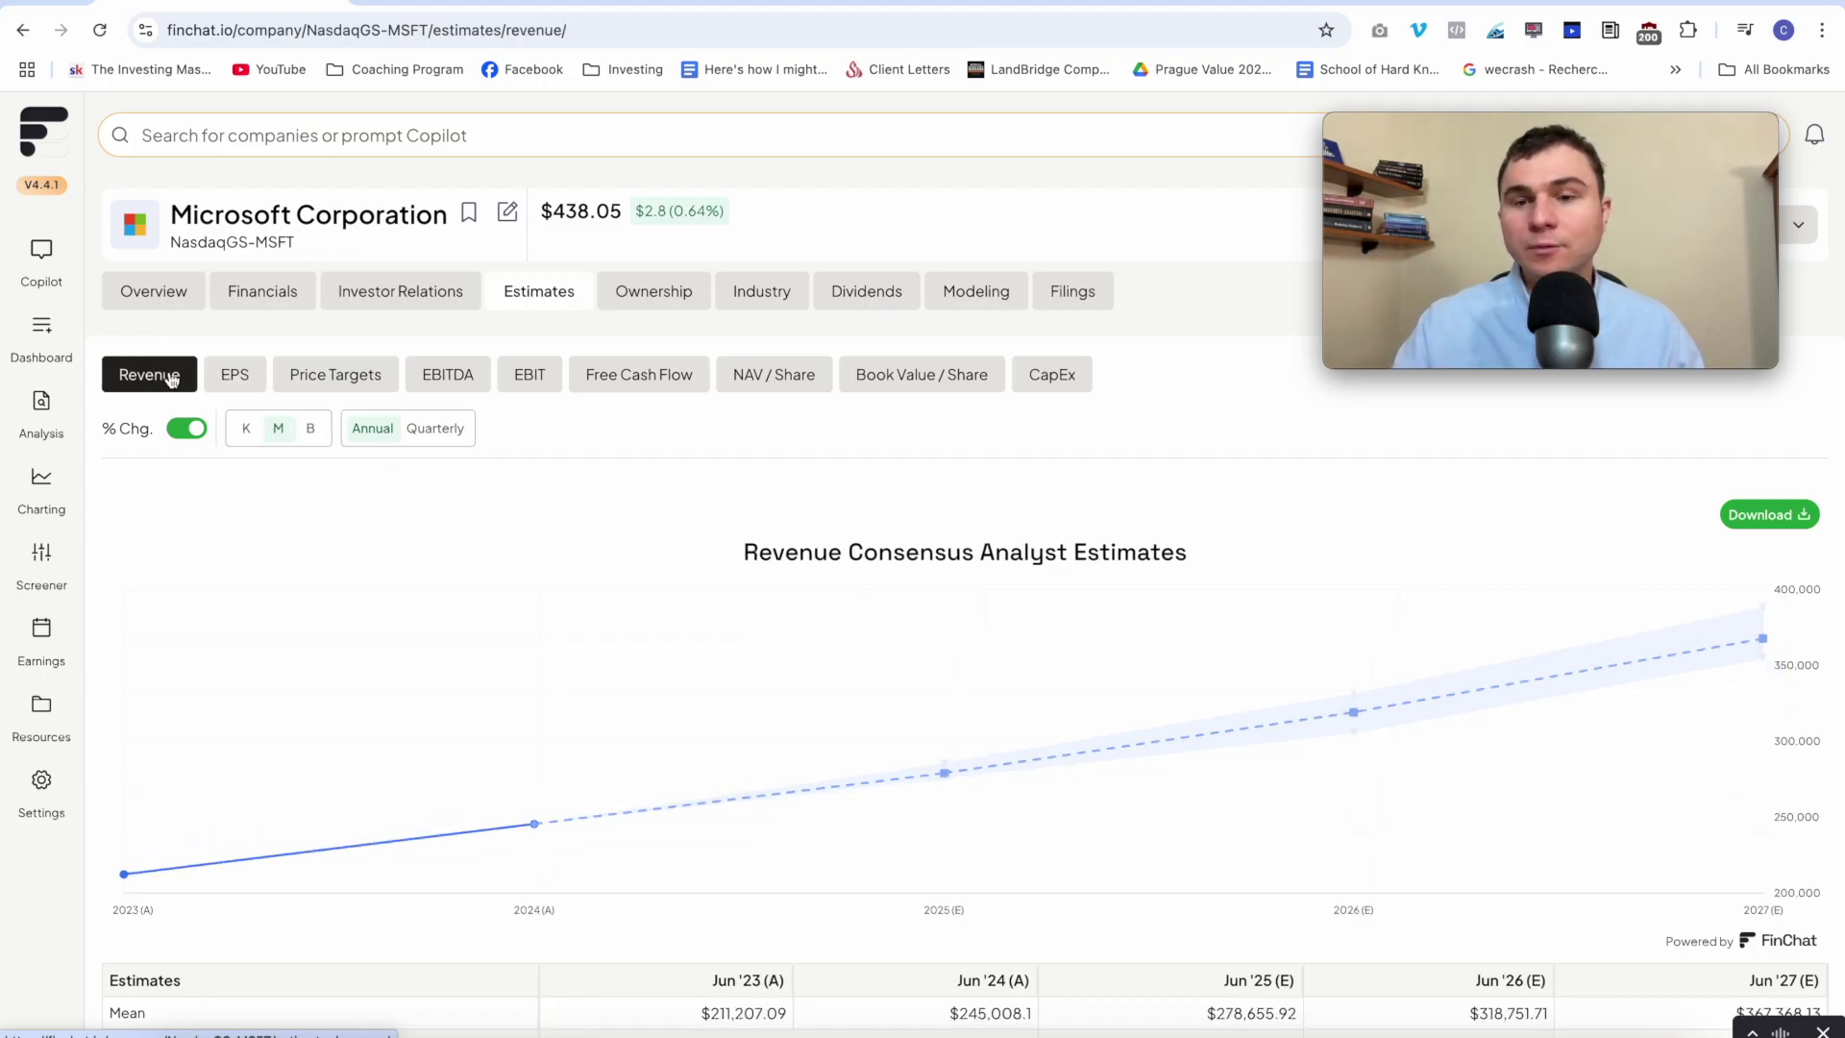
scroll(935, 445, down, 5)
scroll(971, 403, up, 5)
- Open the CapEx consensus estimates and examine the chart and yearly percentage changes
click(1073, 386)
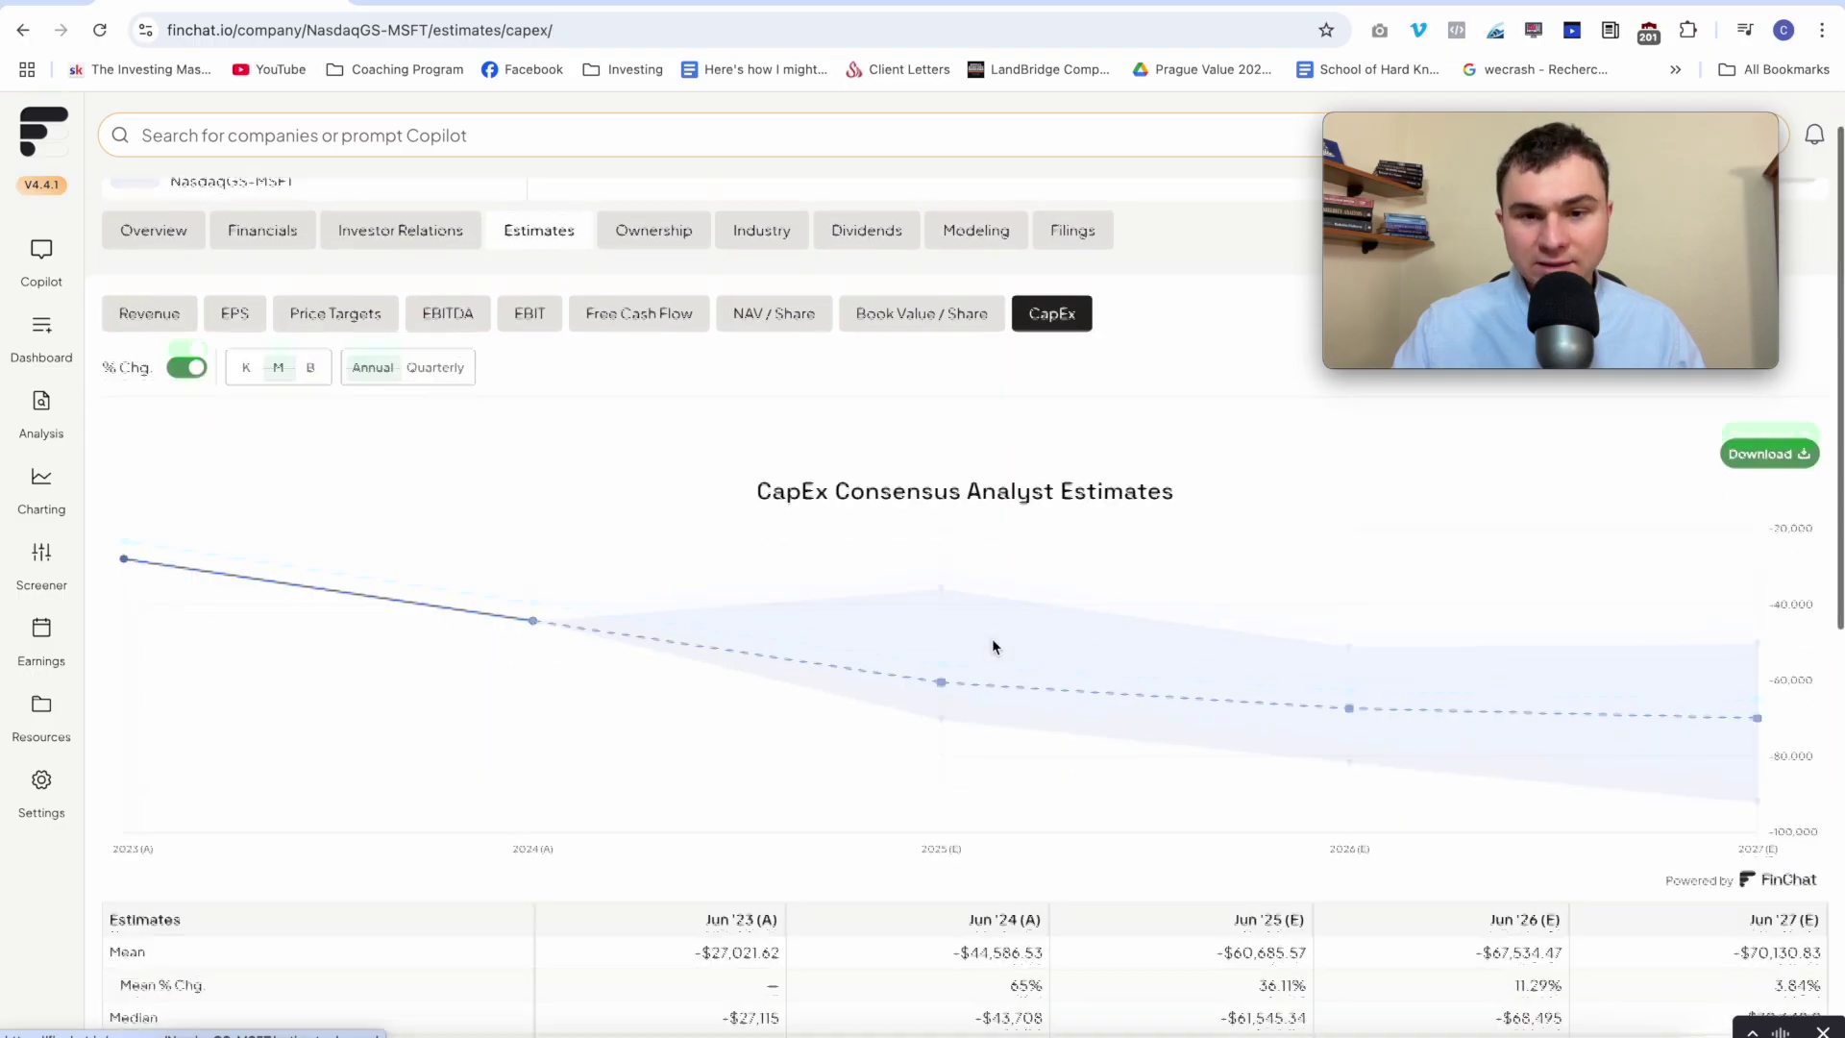
scroll(991, 637, down, 2)
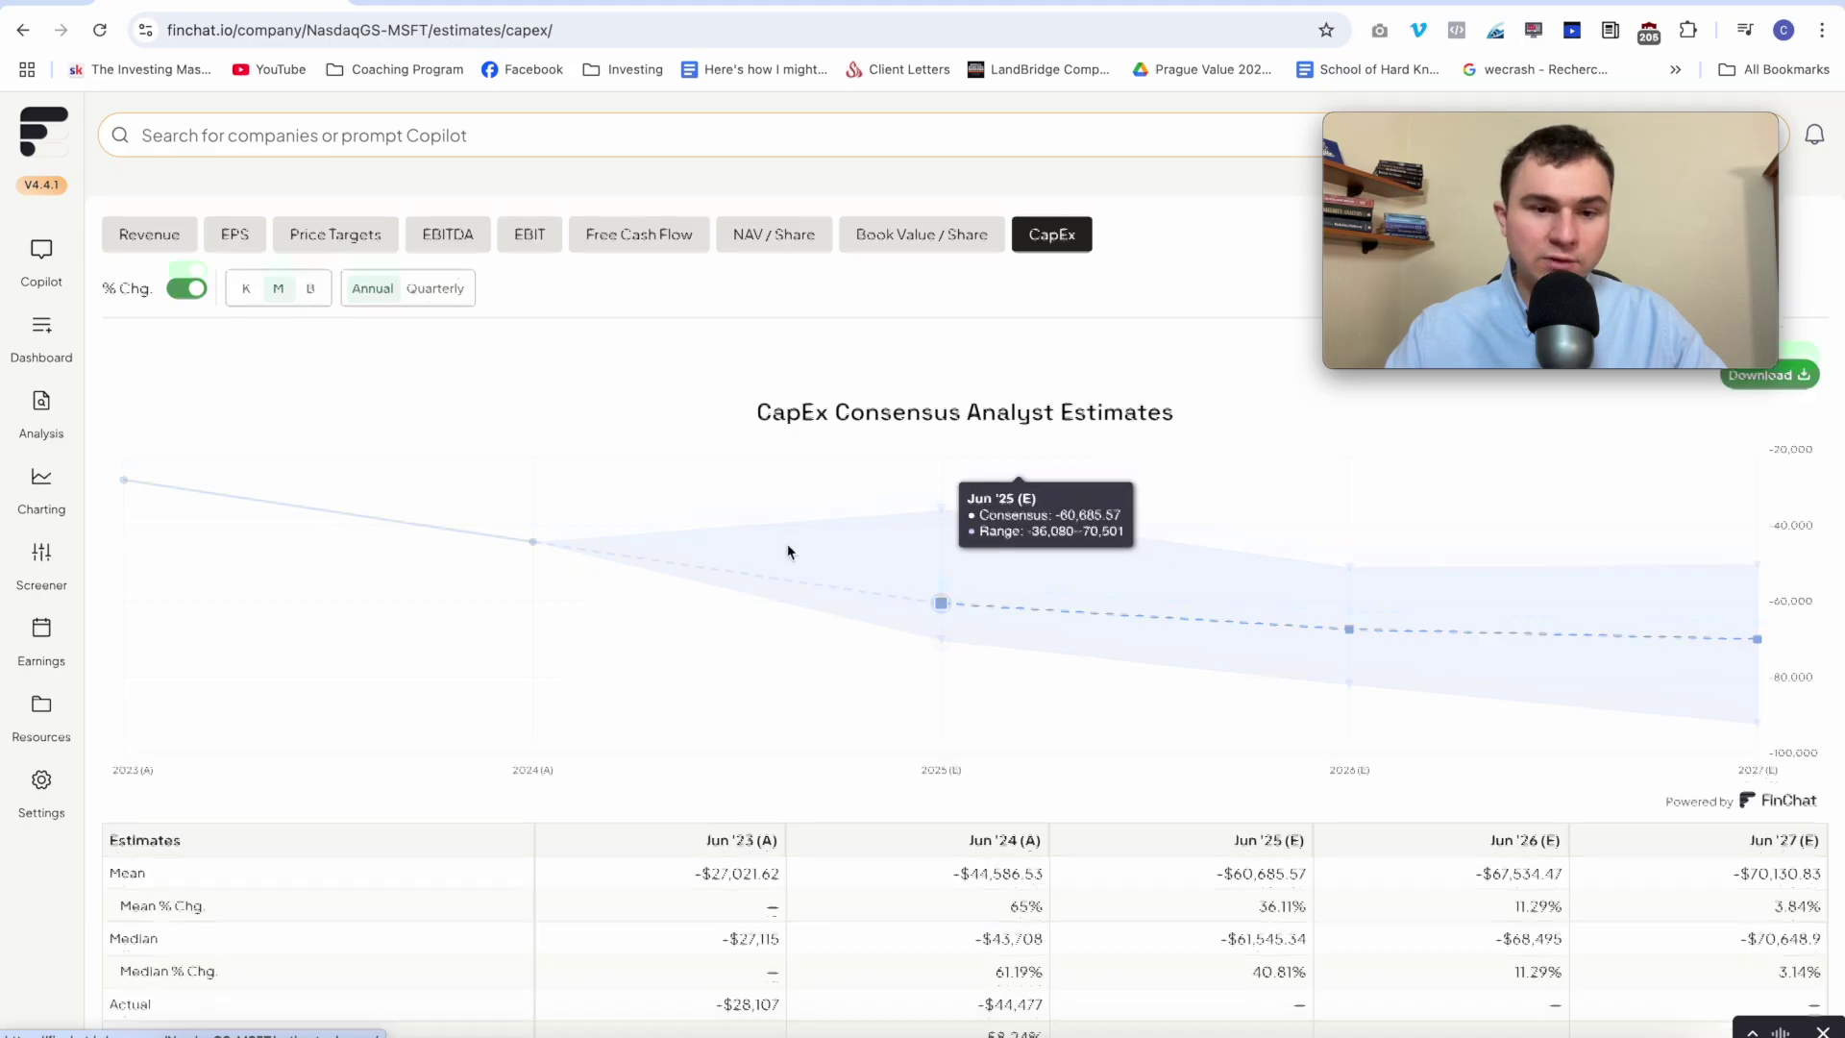
scroll(787, 547, down, 5)
scroll(788, 552, up, 7)
scroll(788, 552, down, 1)
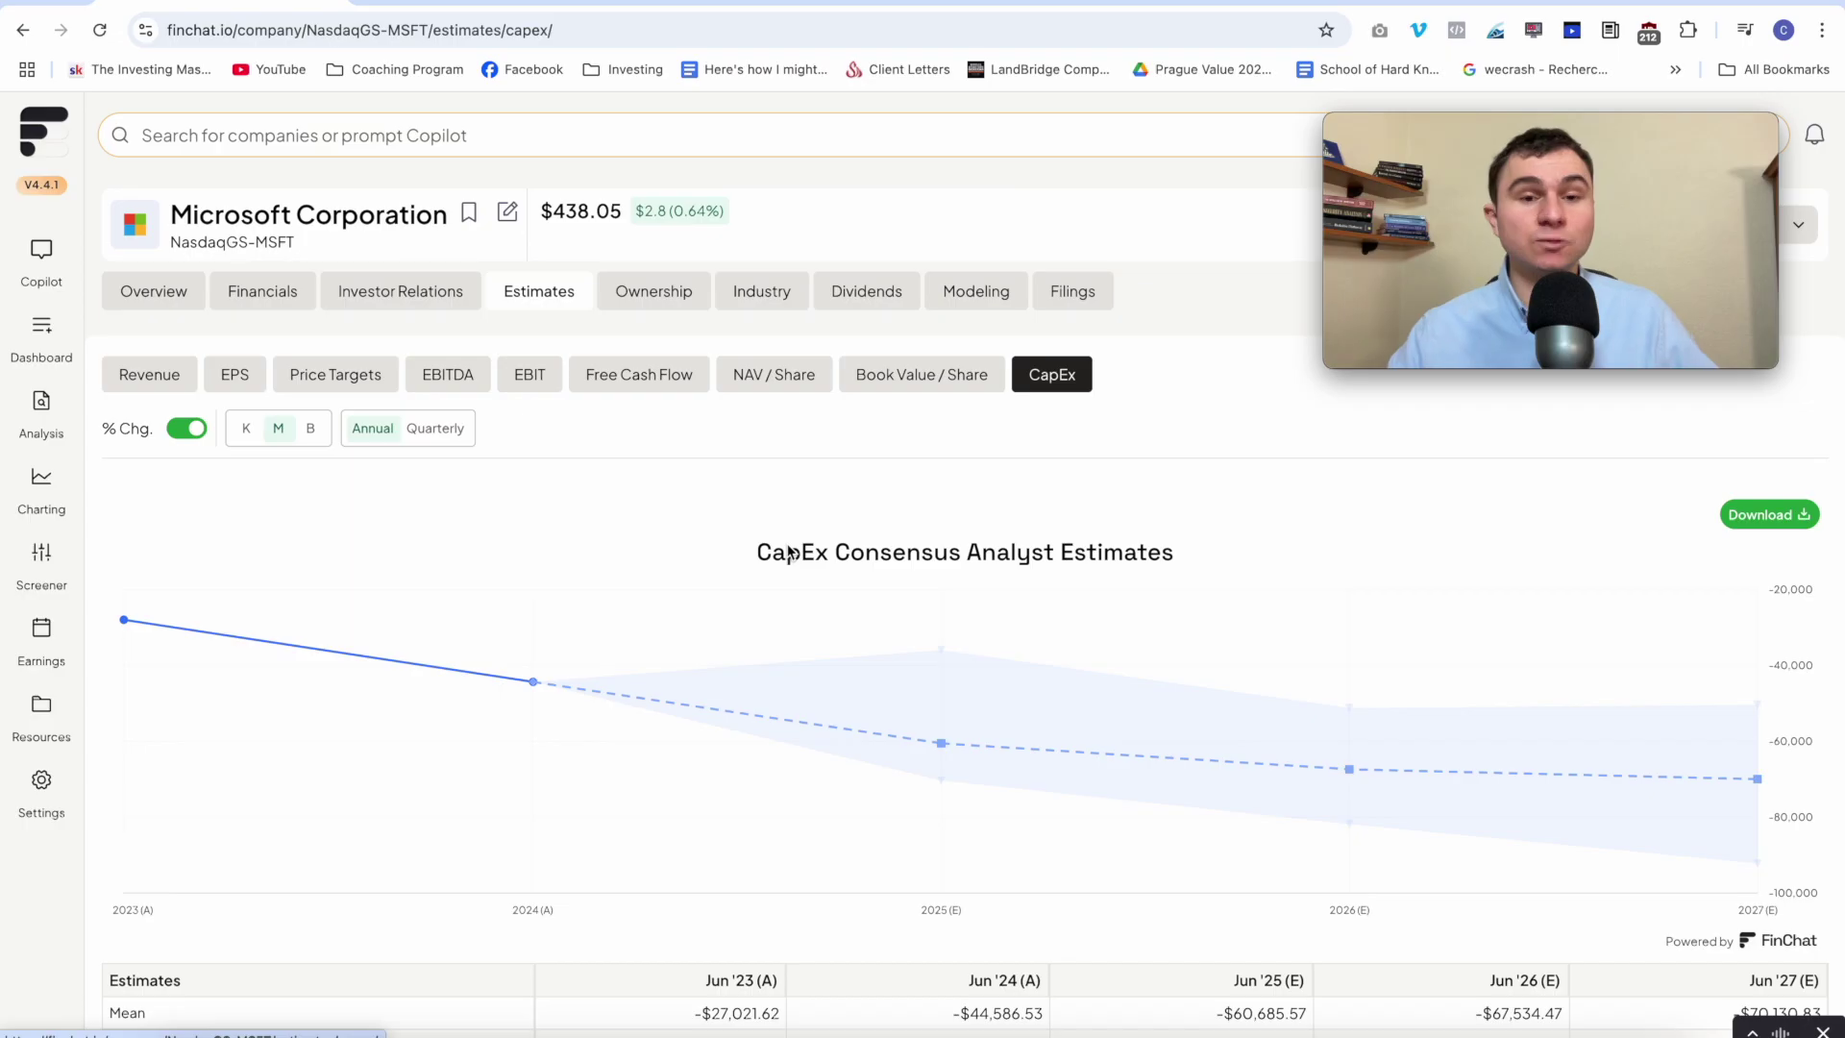
- Return to the revenue consensus estimates and review the projected trend through 2027
click(181, 382)
scroll(917, 620, down, 1)
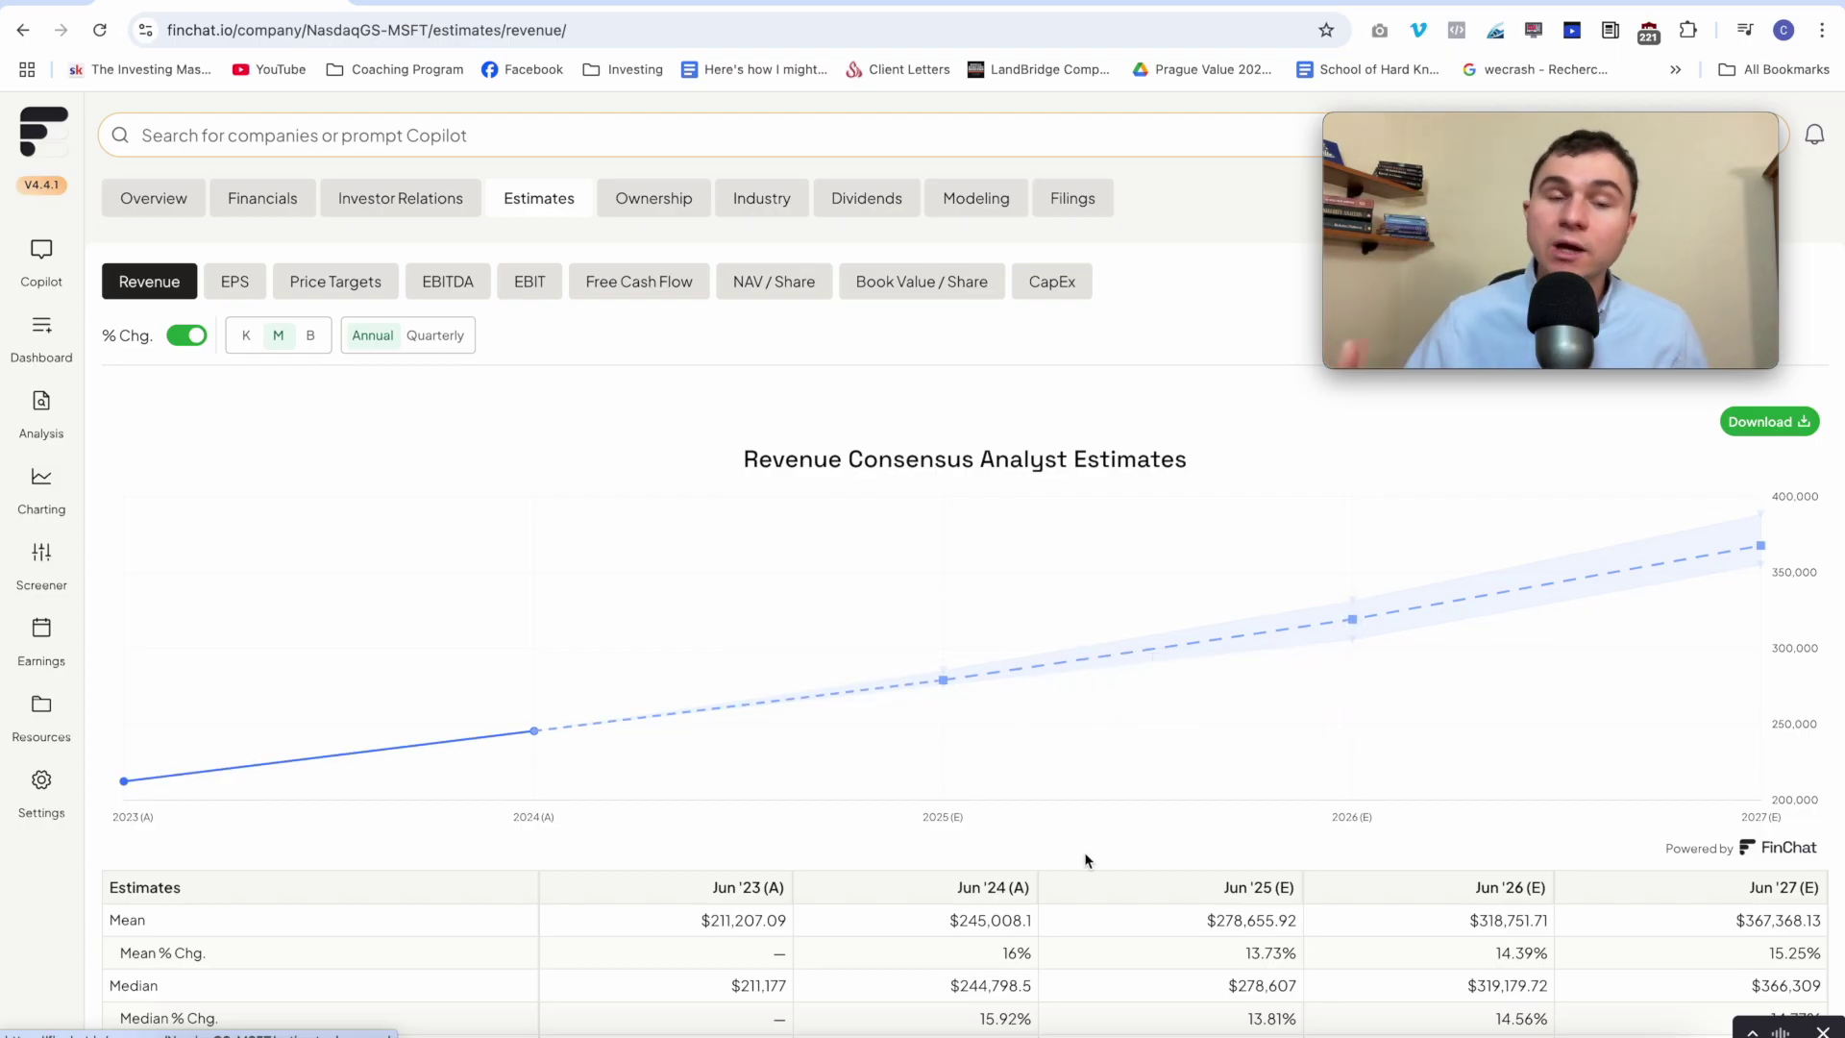
scroll(1167, 624, up, 1)
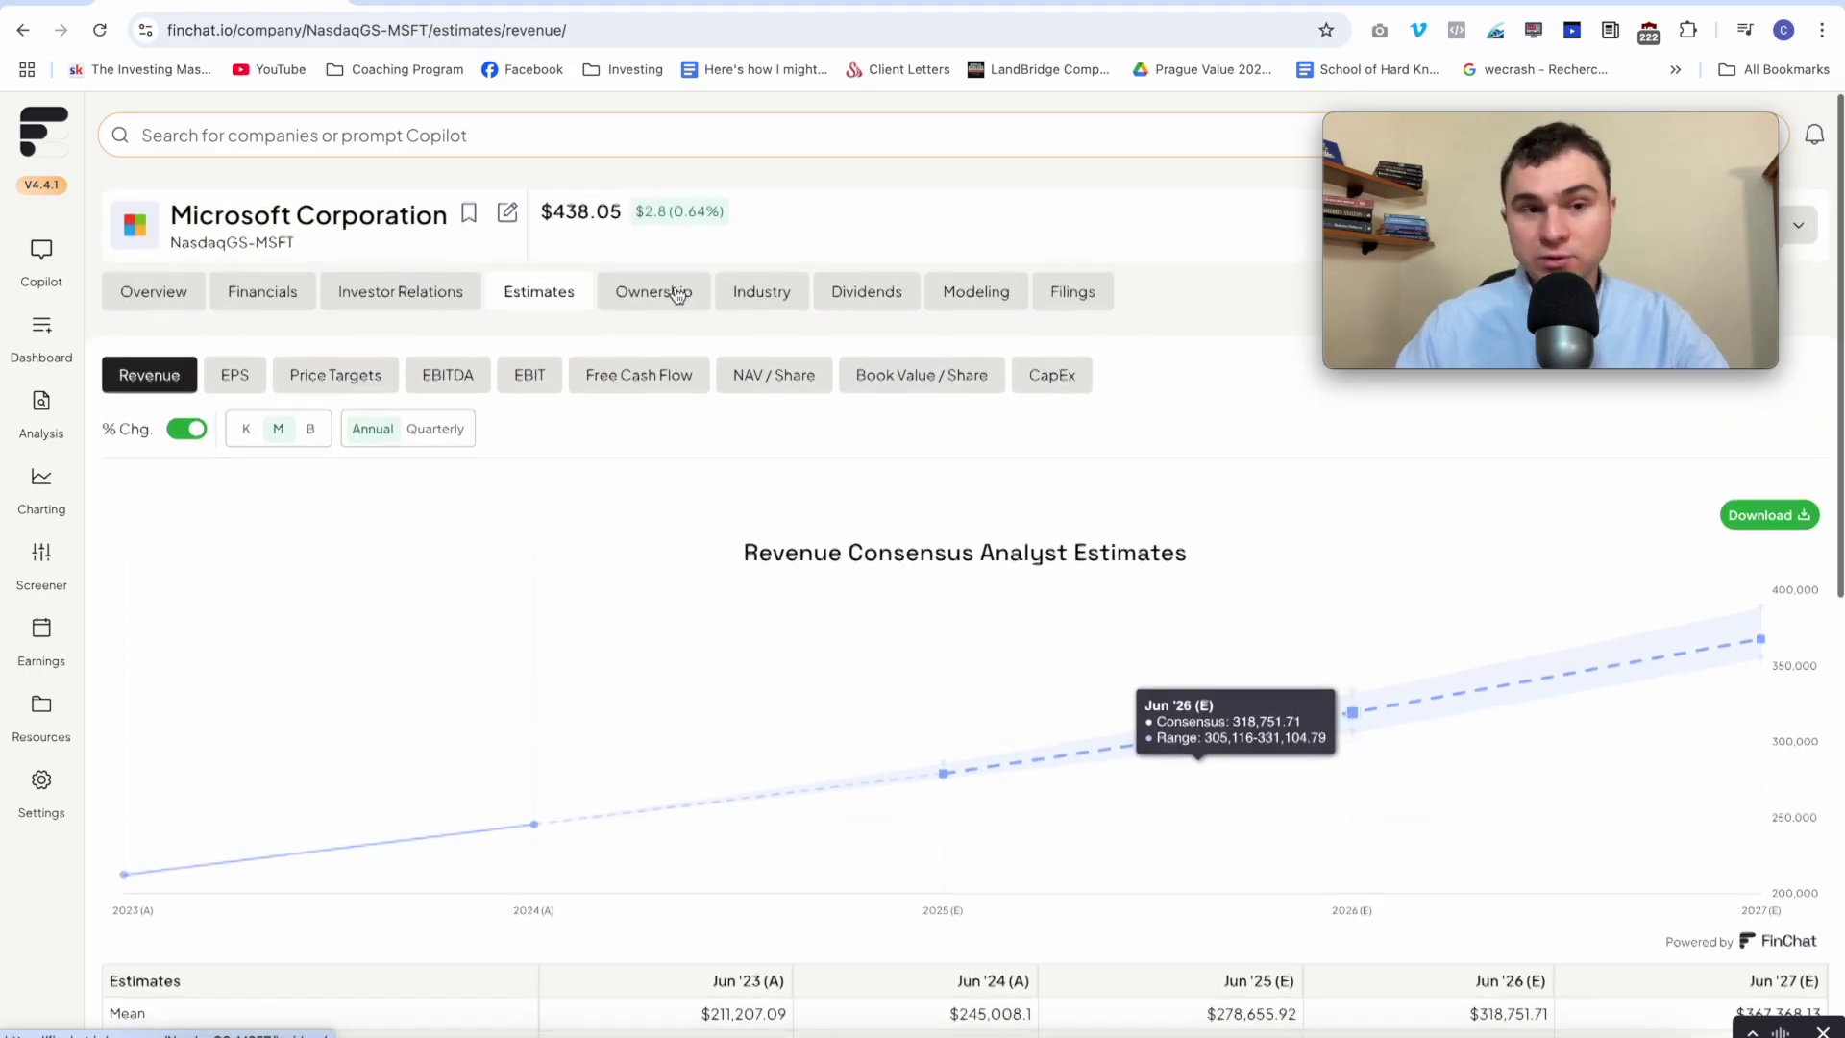
- Open Microsoft's insider ownership, toggle the sorting by % Owned, and view the insider trades
click(643, 304)
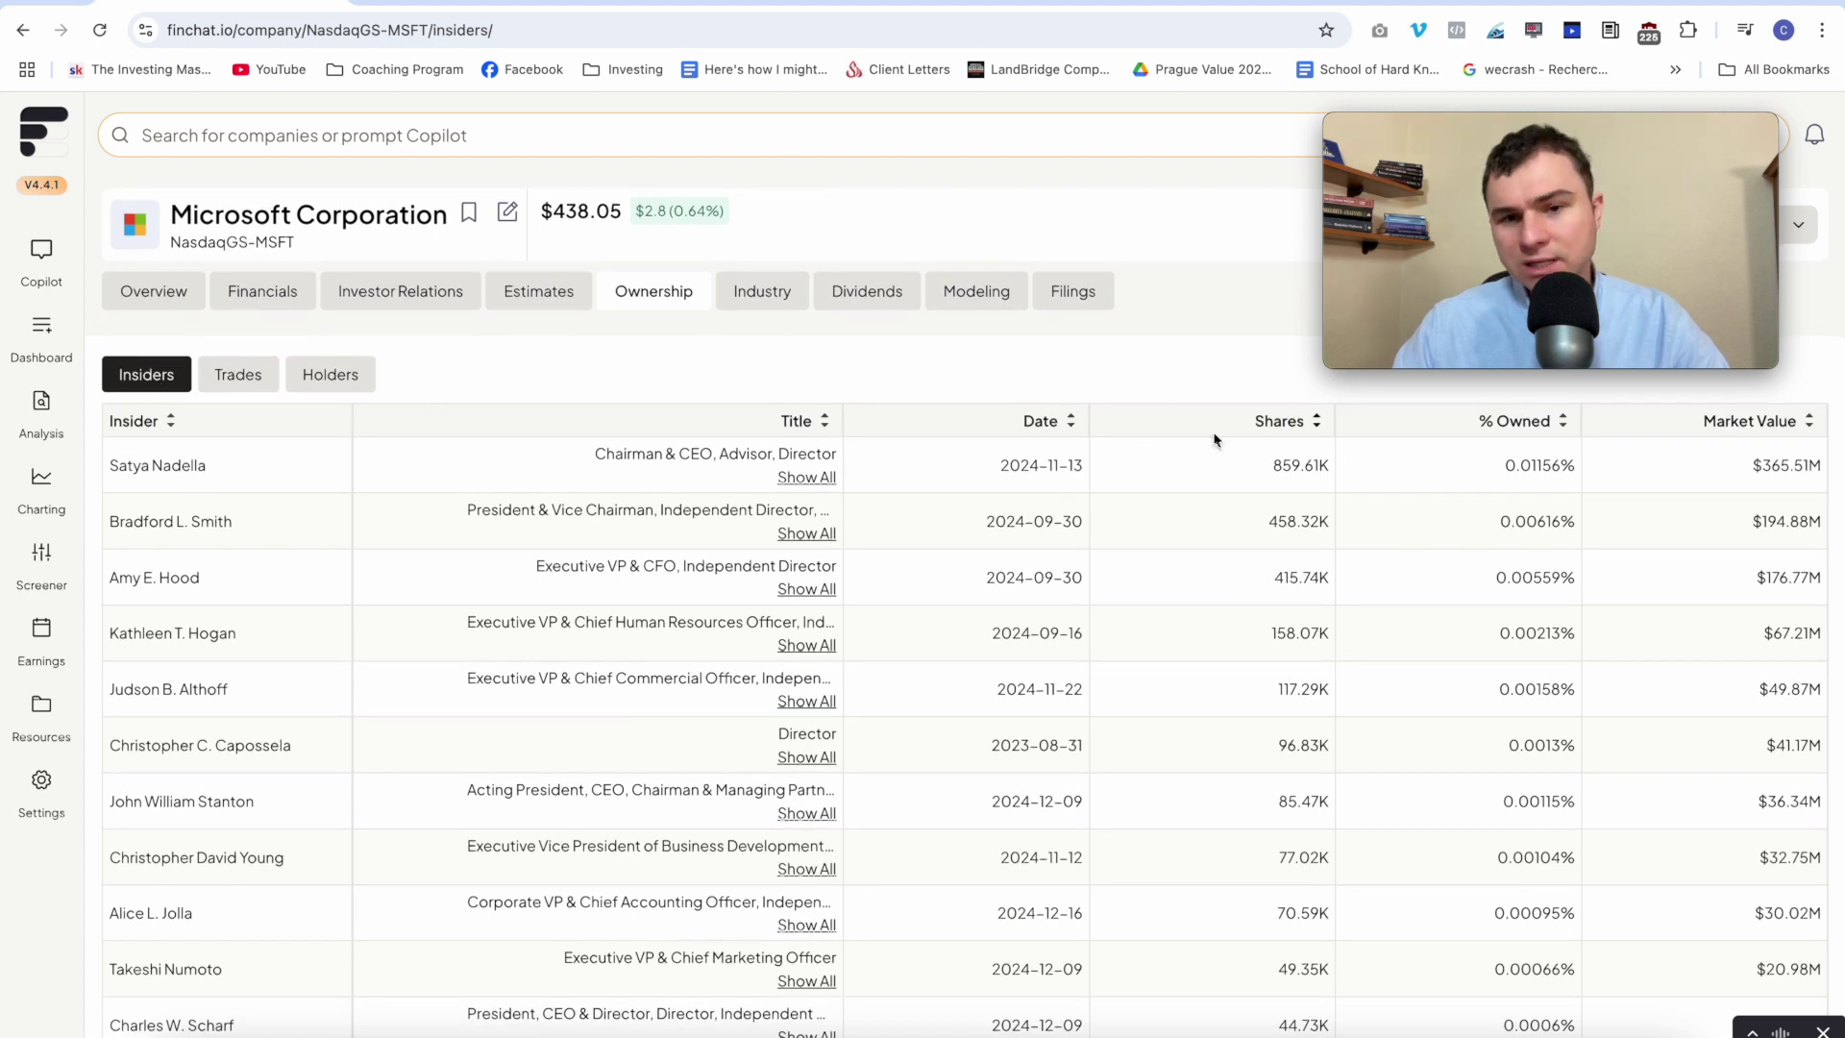
click(1544, 428)
click(1544, 429)
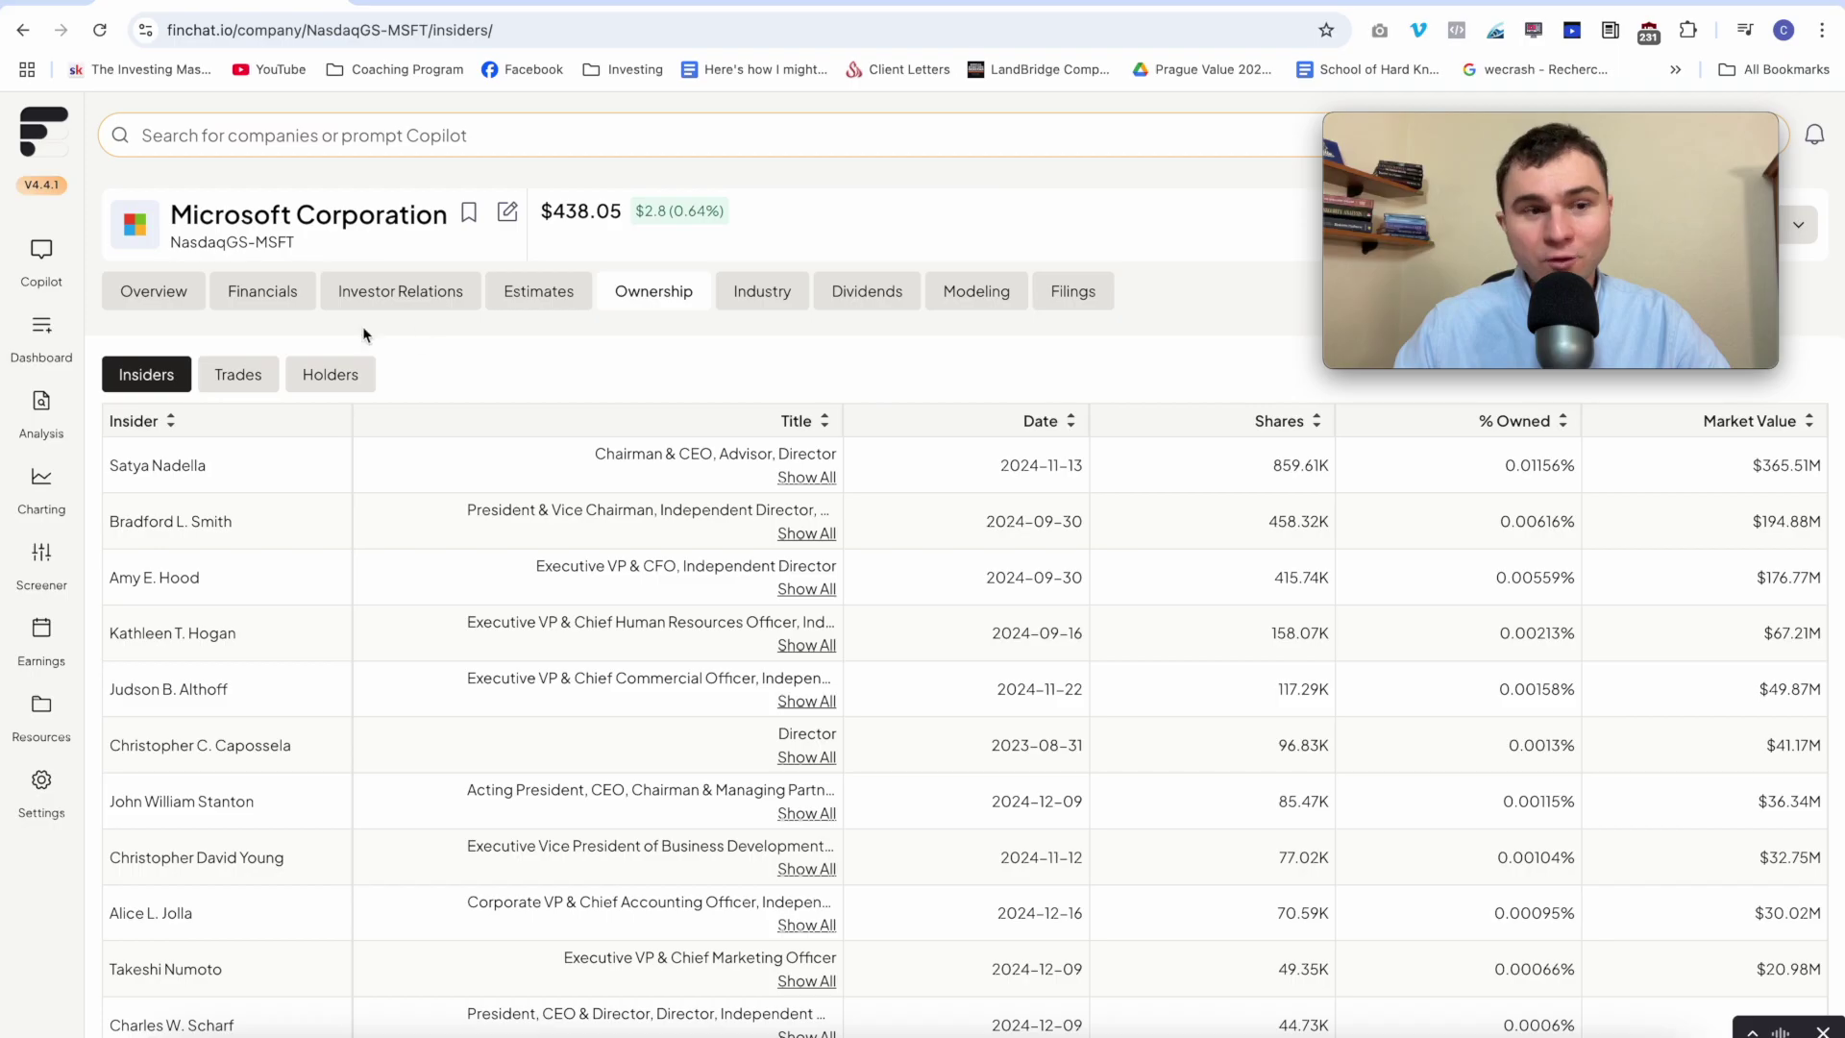
click(239, 374)
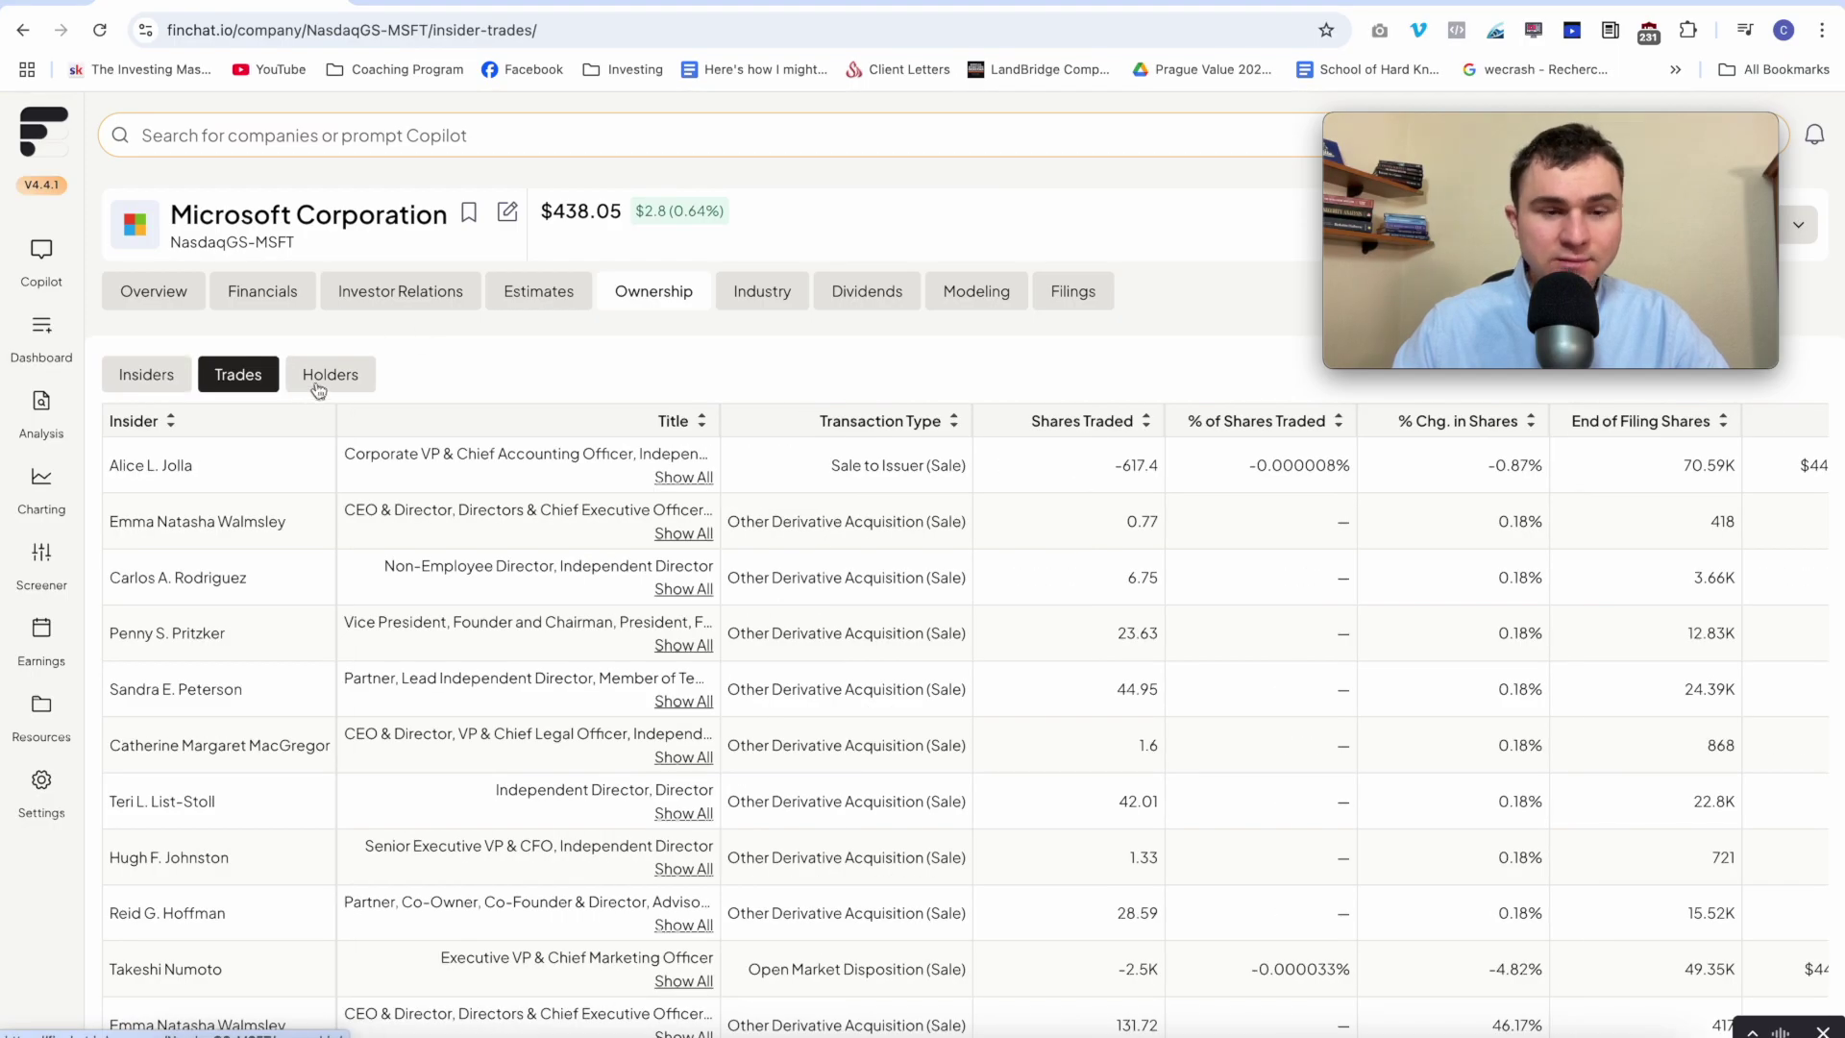
- Open Microsoft's top holders, toggle the sorting by % Owned, and highlight the first rows from Vanguard to State Street
click(318, 385)
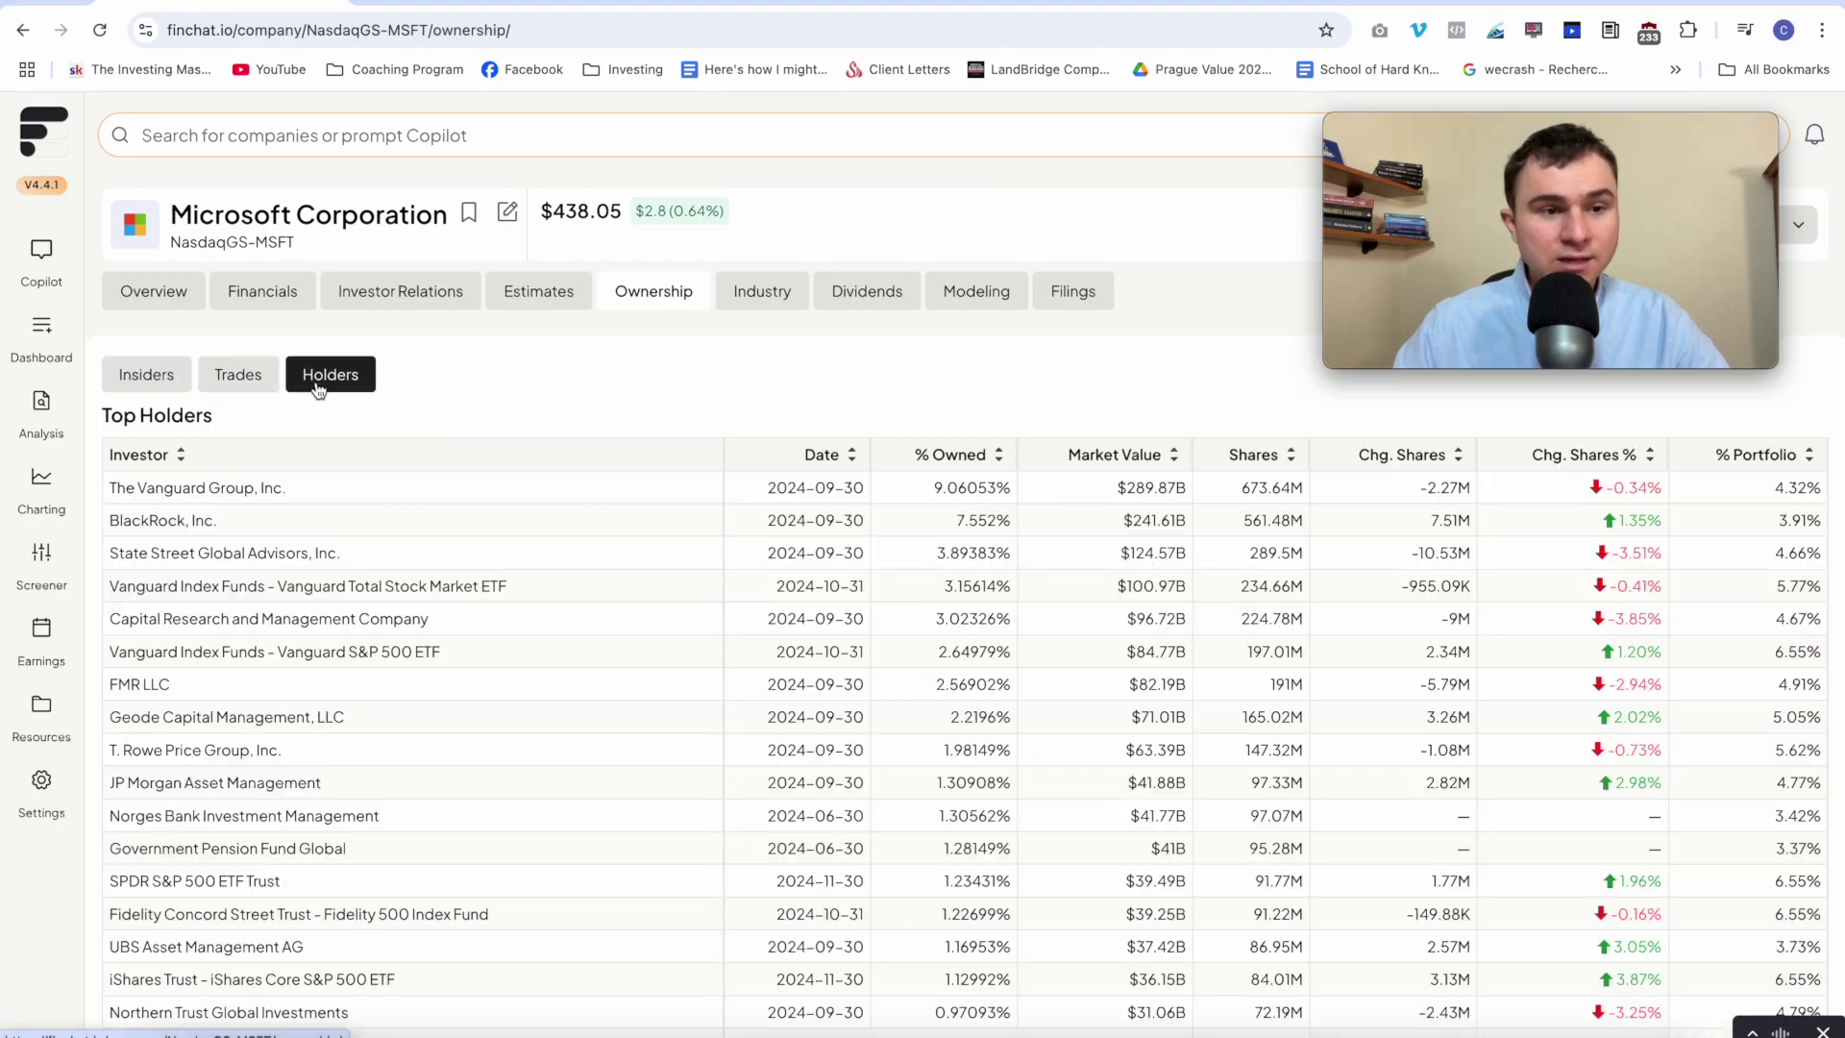
click(963, 458)
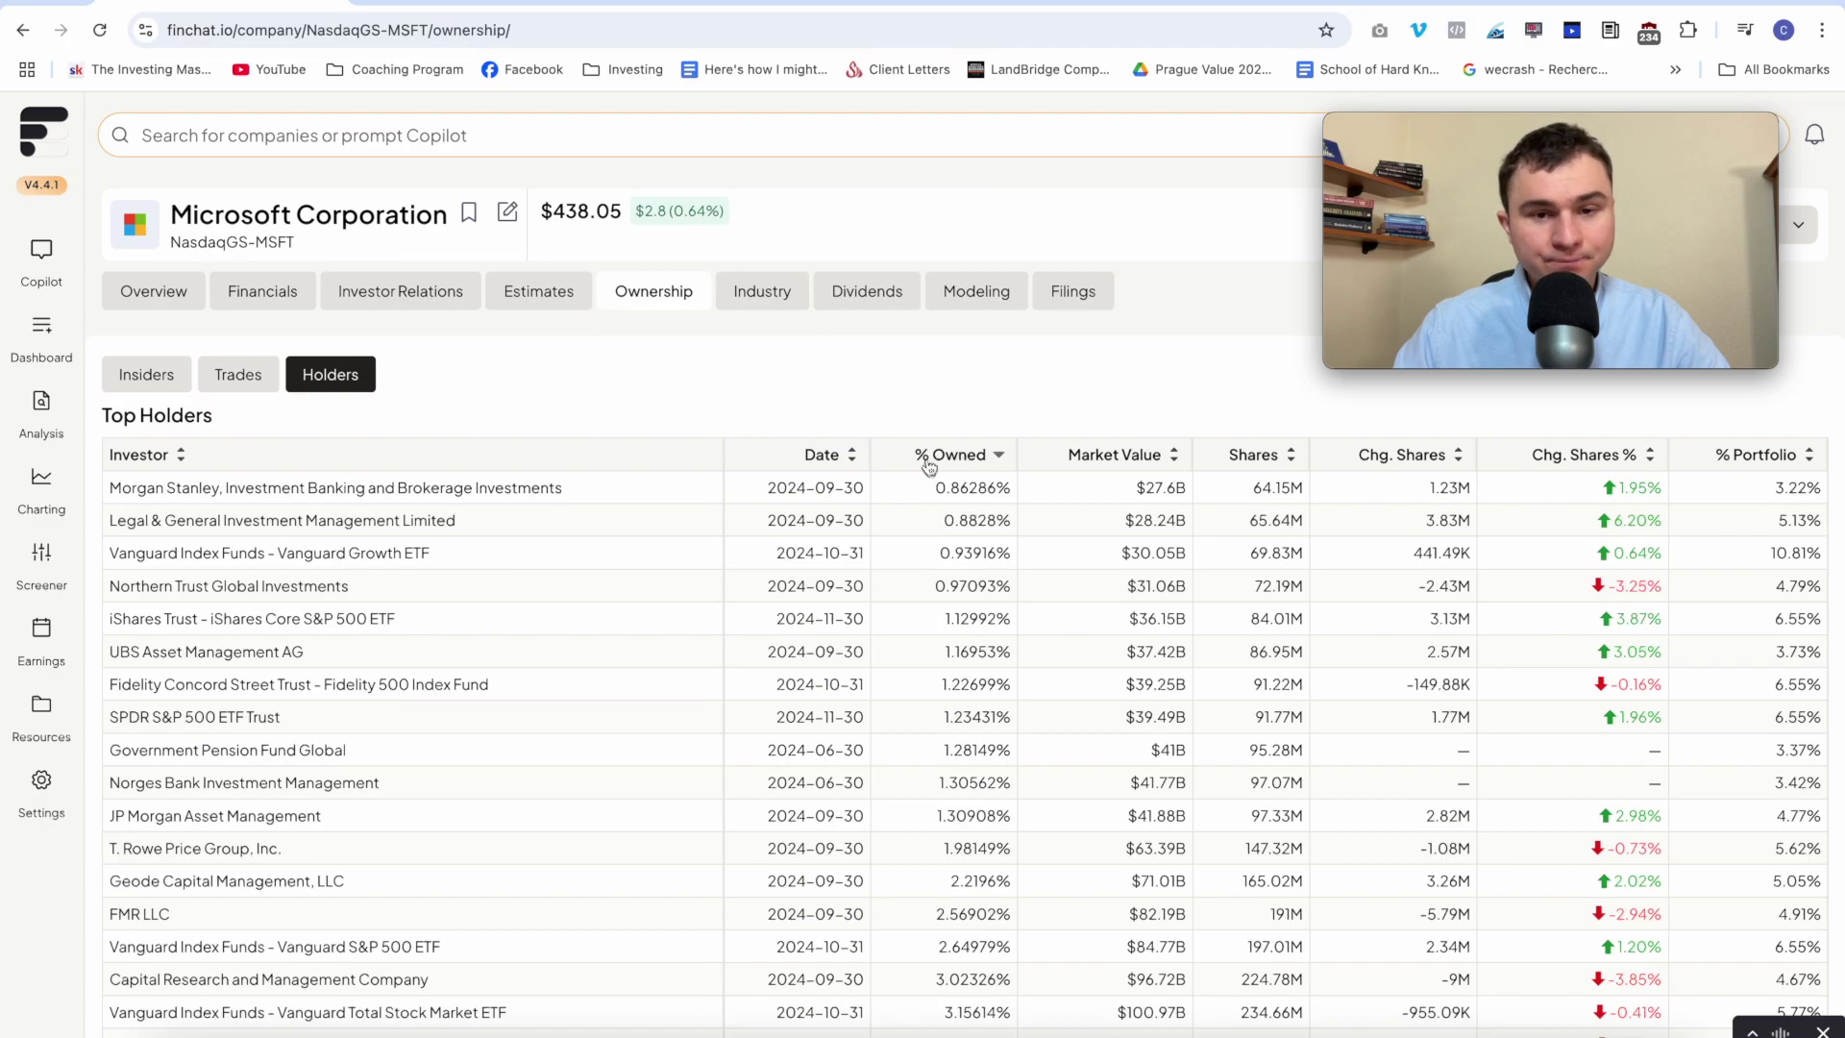
click(955, 459)
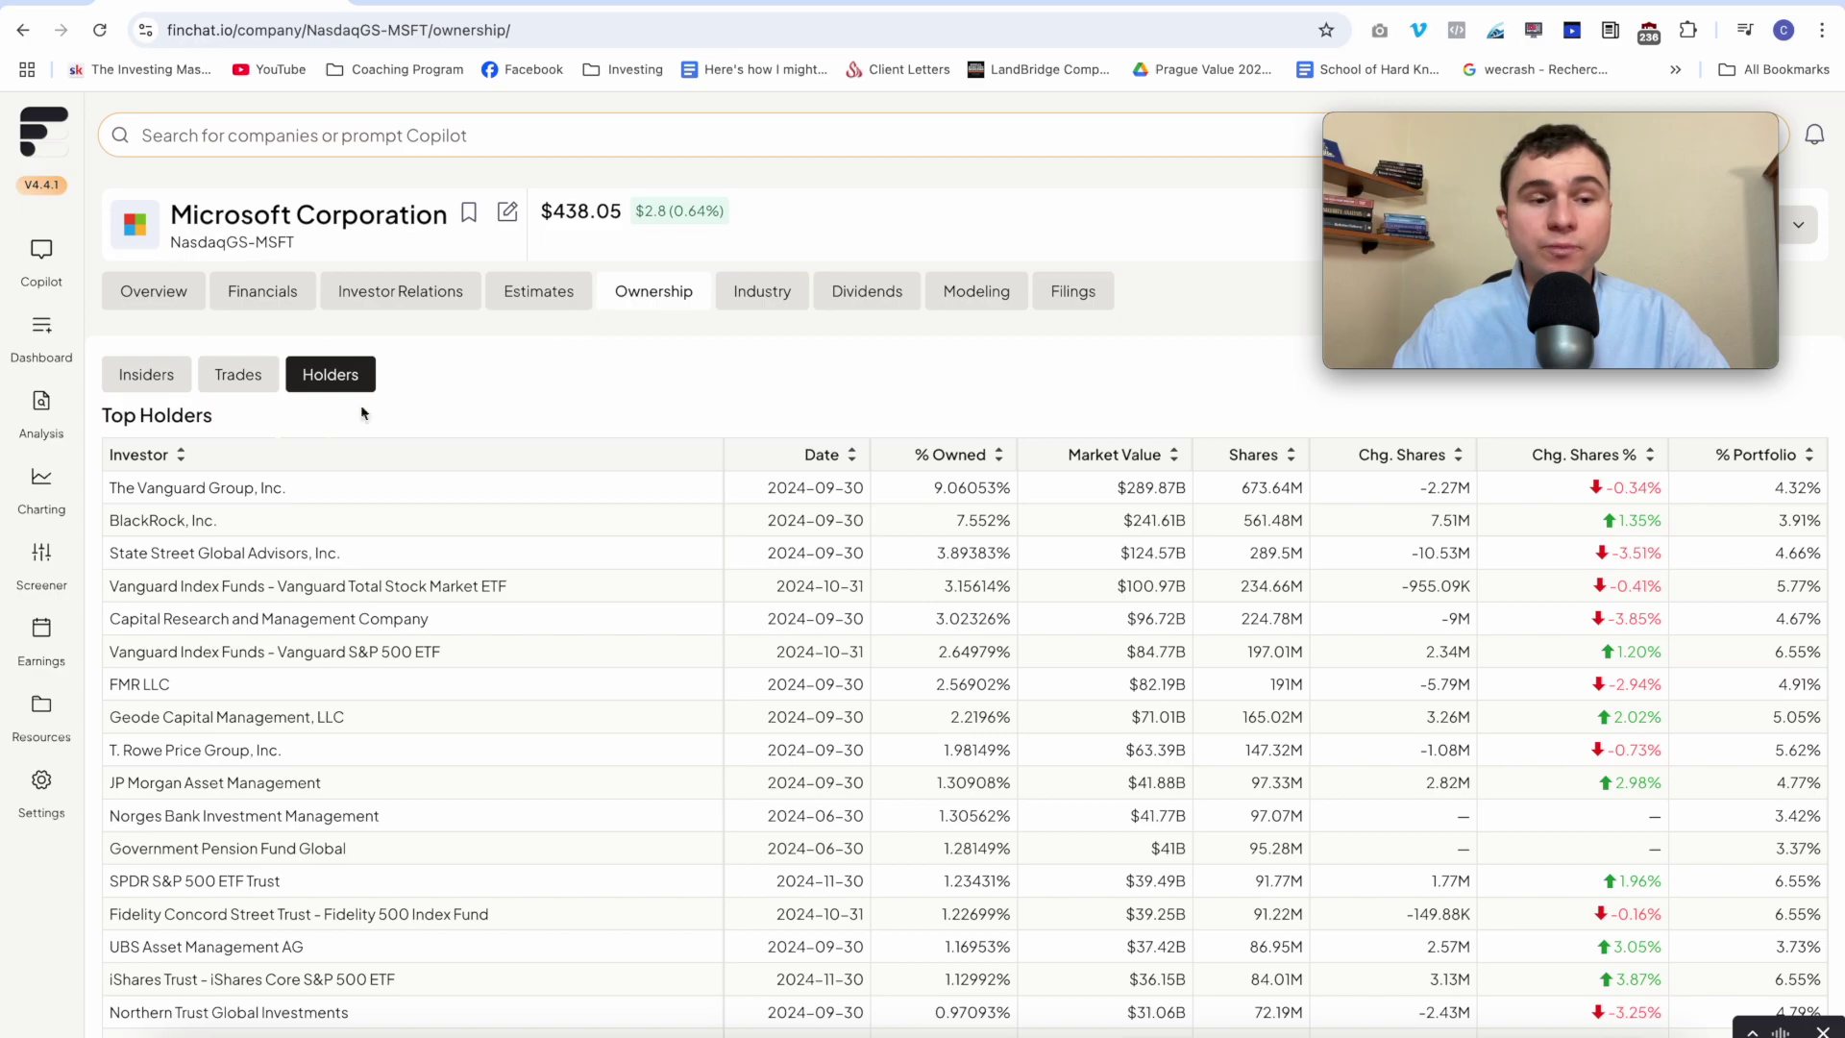
drag(149, 487, 187, 553)
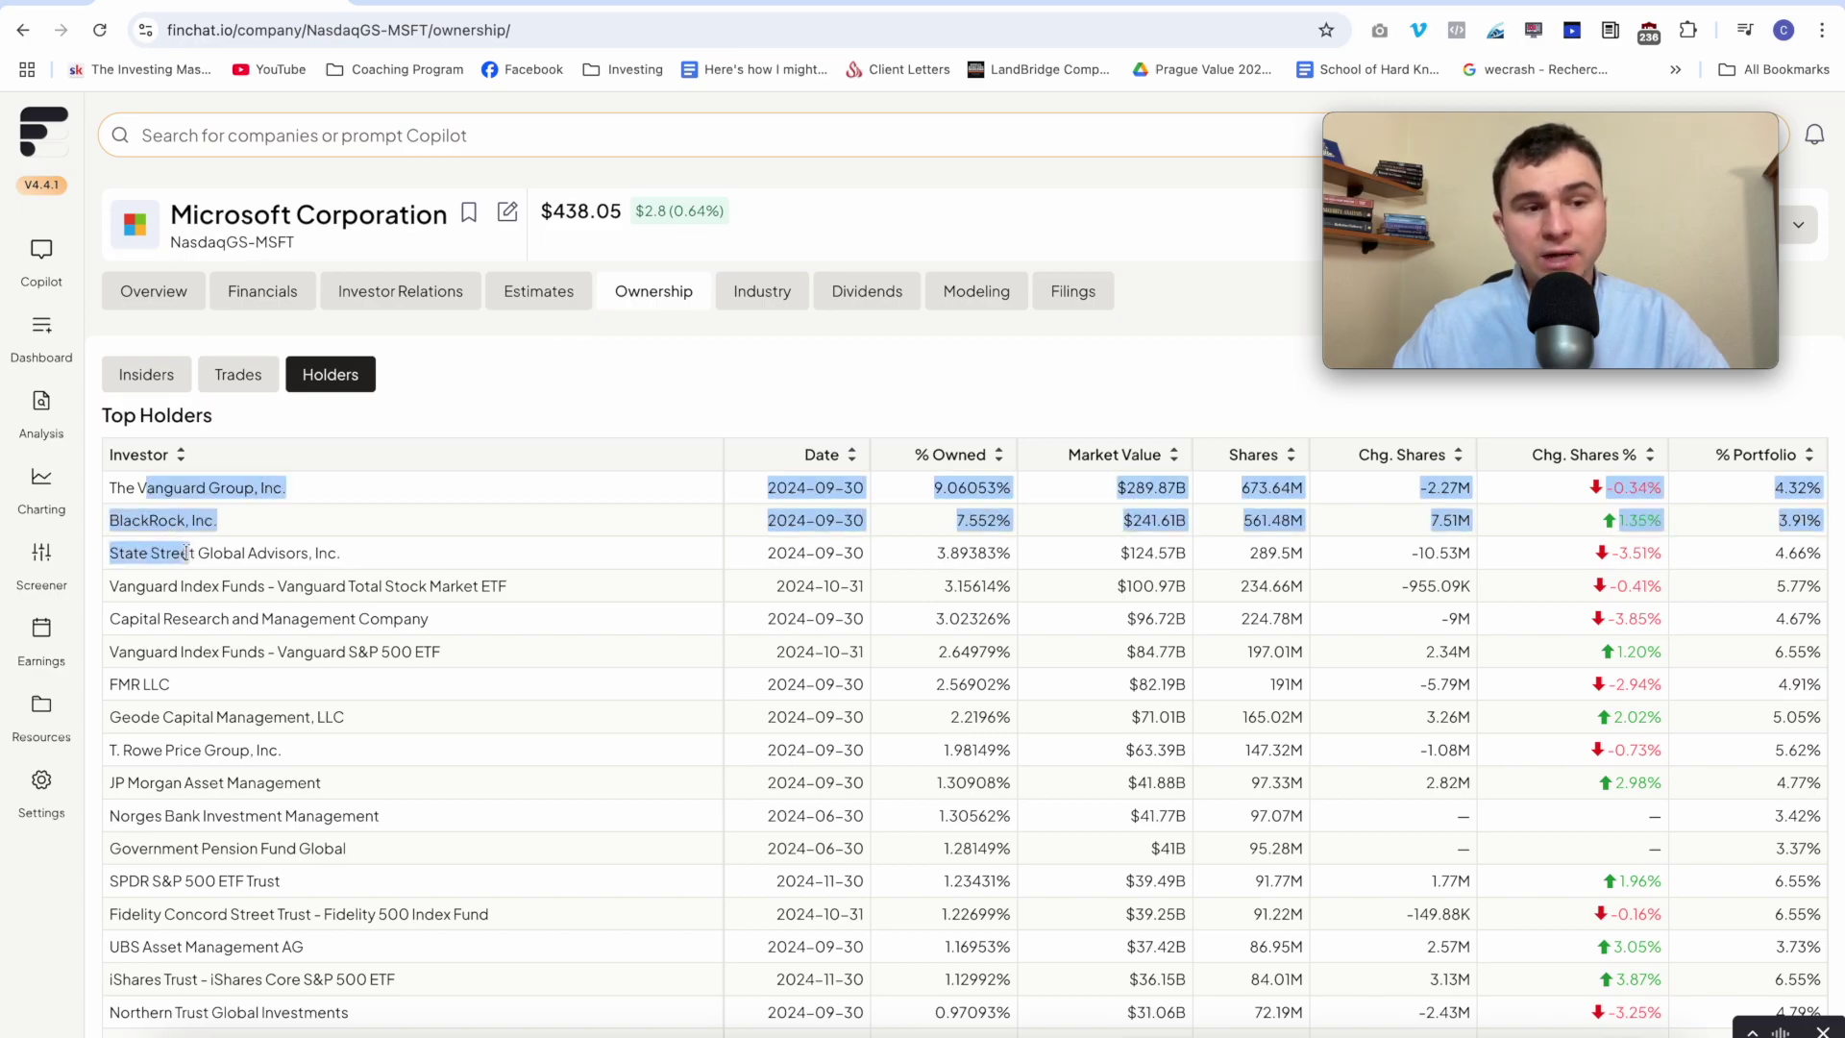
click(237, 561)
- Open Microsoft's industry comparison table of peer companies
click(762, 309)
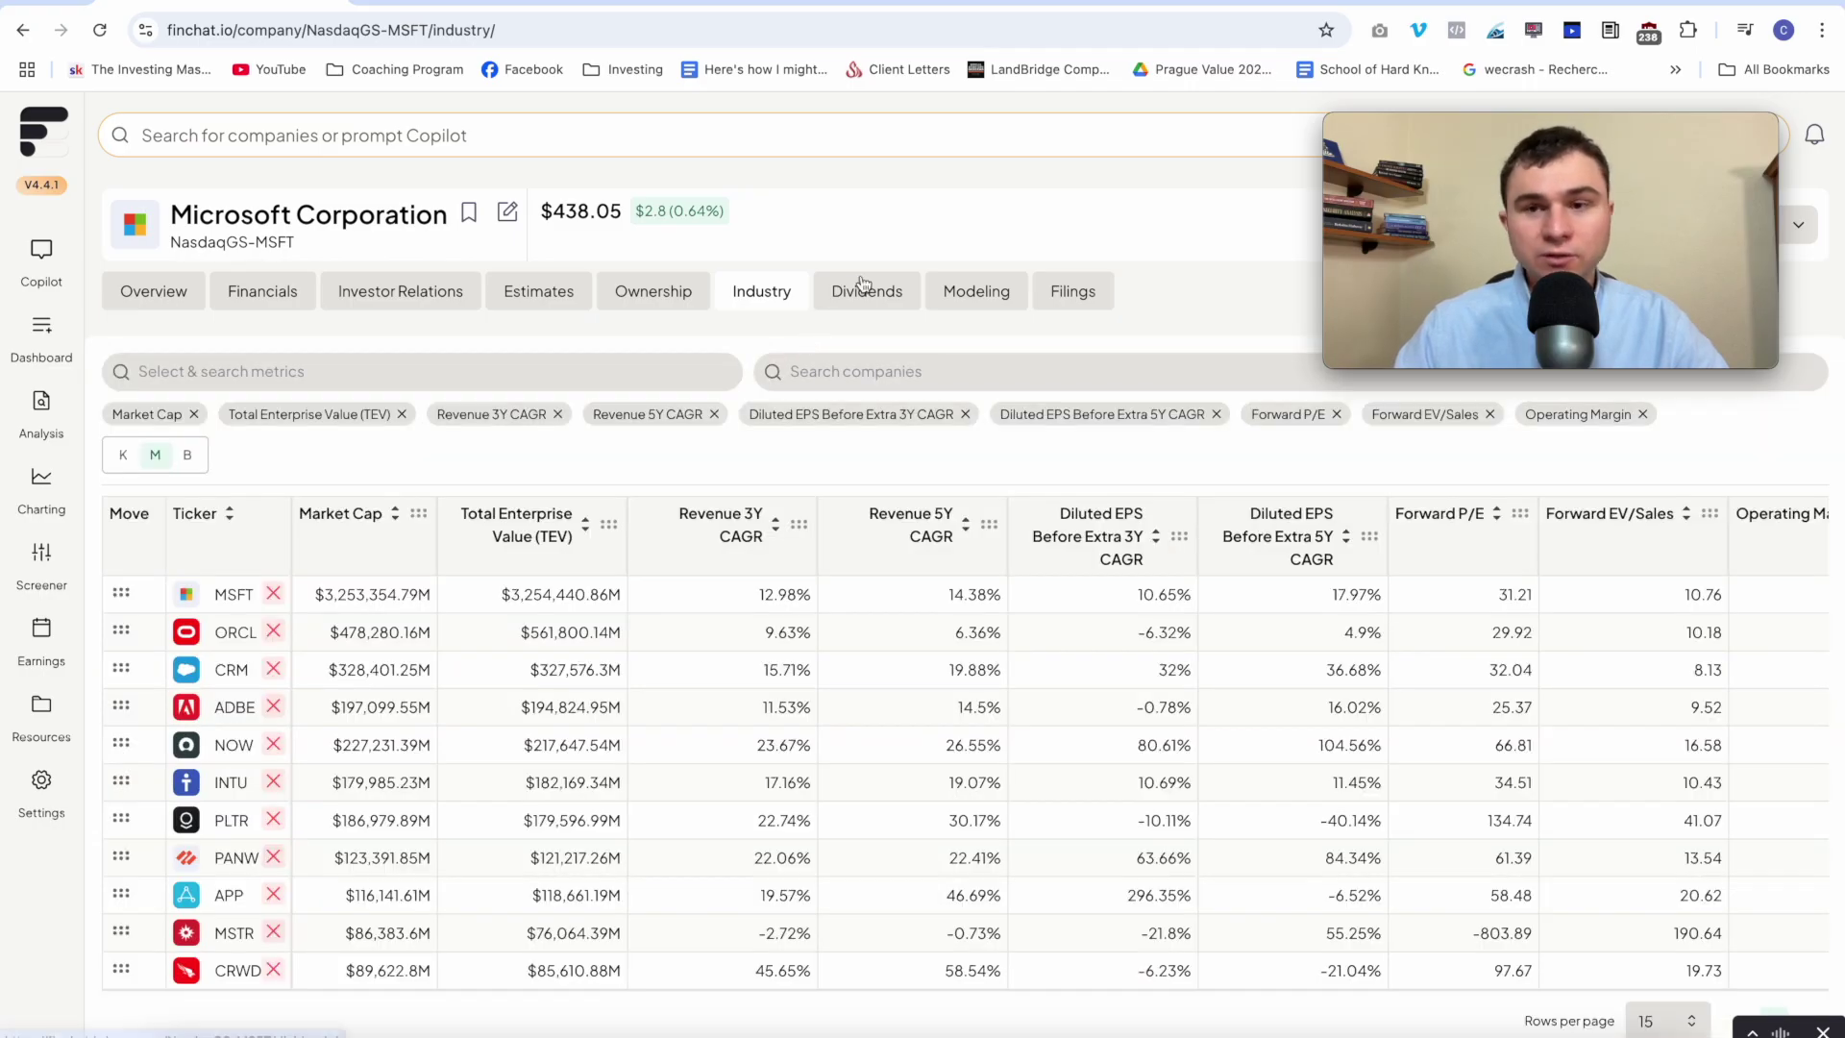
- Open Microsoft's dividends page and the financial model, and examine its free cash flow build-up, WACC inputs and exit-multiple valuation
click(865, 295)
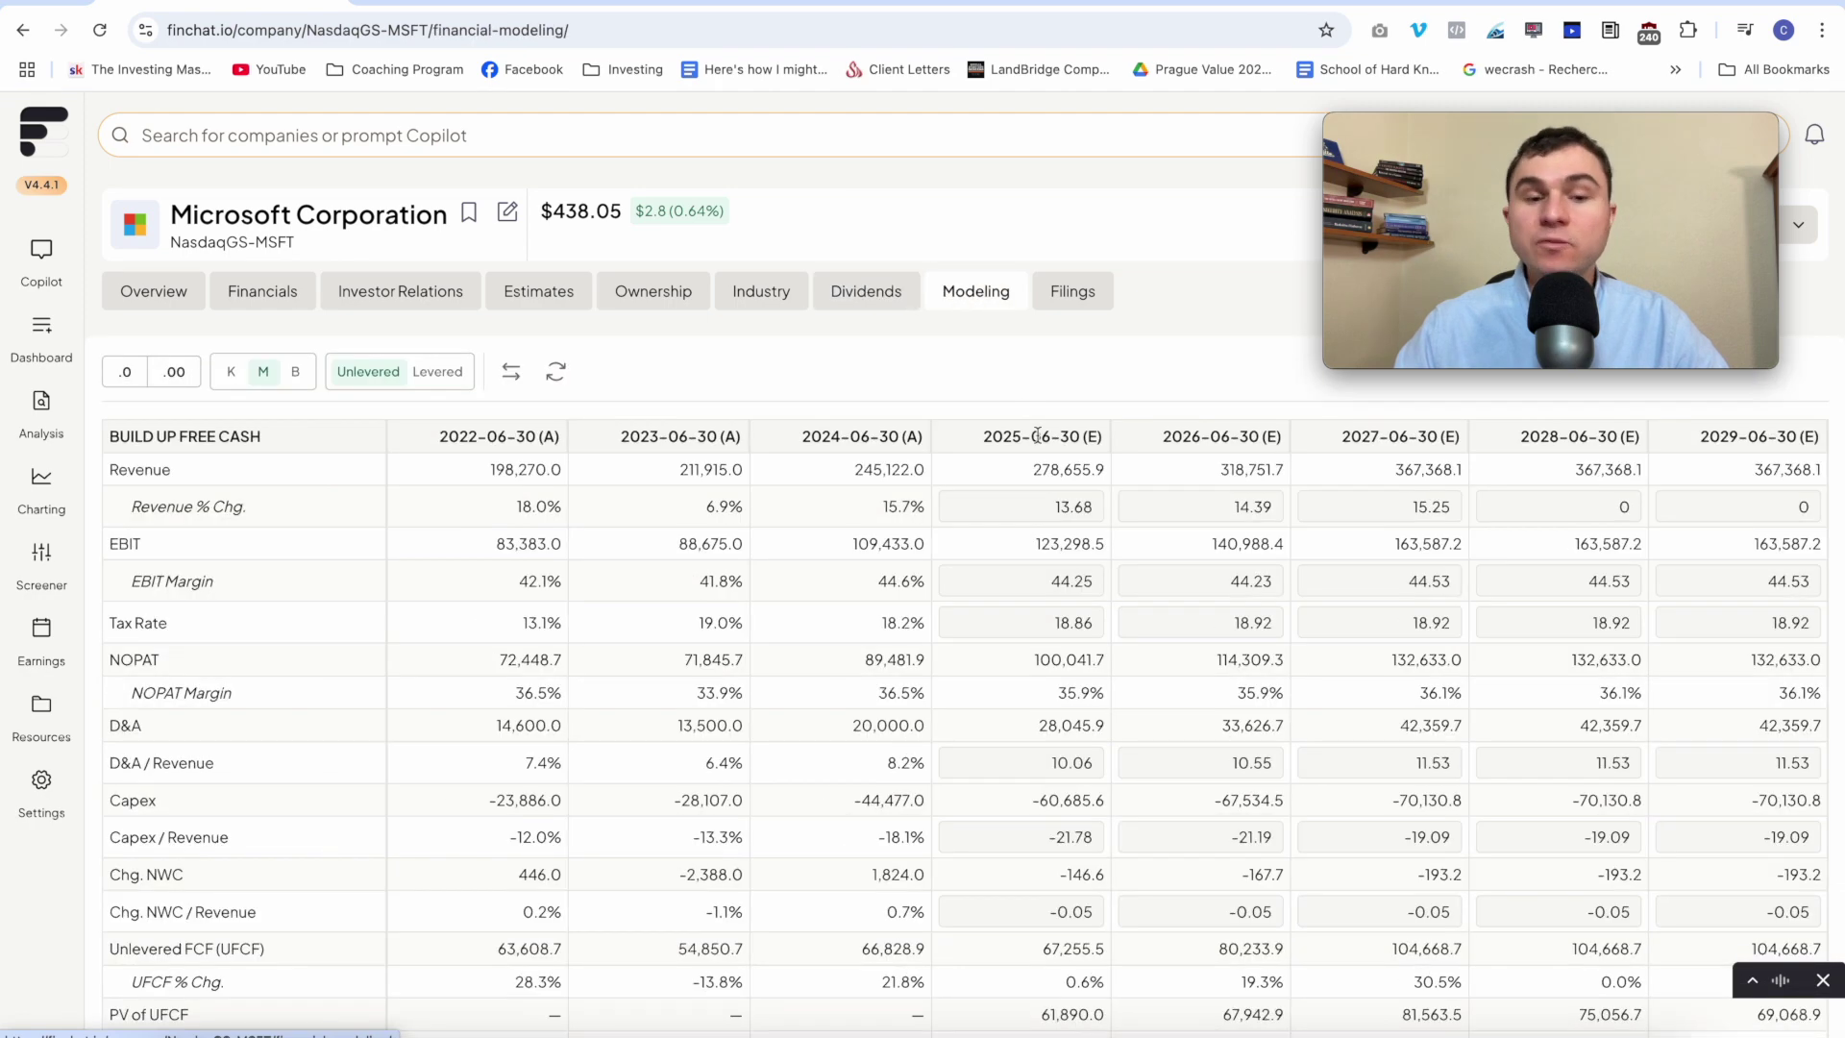
scroll(1159, 548, down, 10)
scroll(1158, 555, down, 3)
scroll(1158, 553, up, 10)
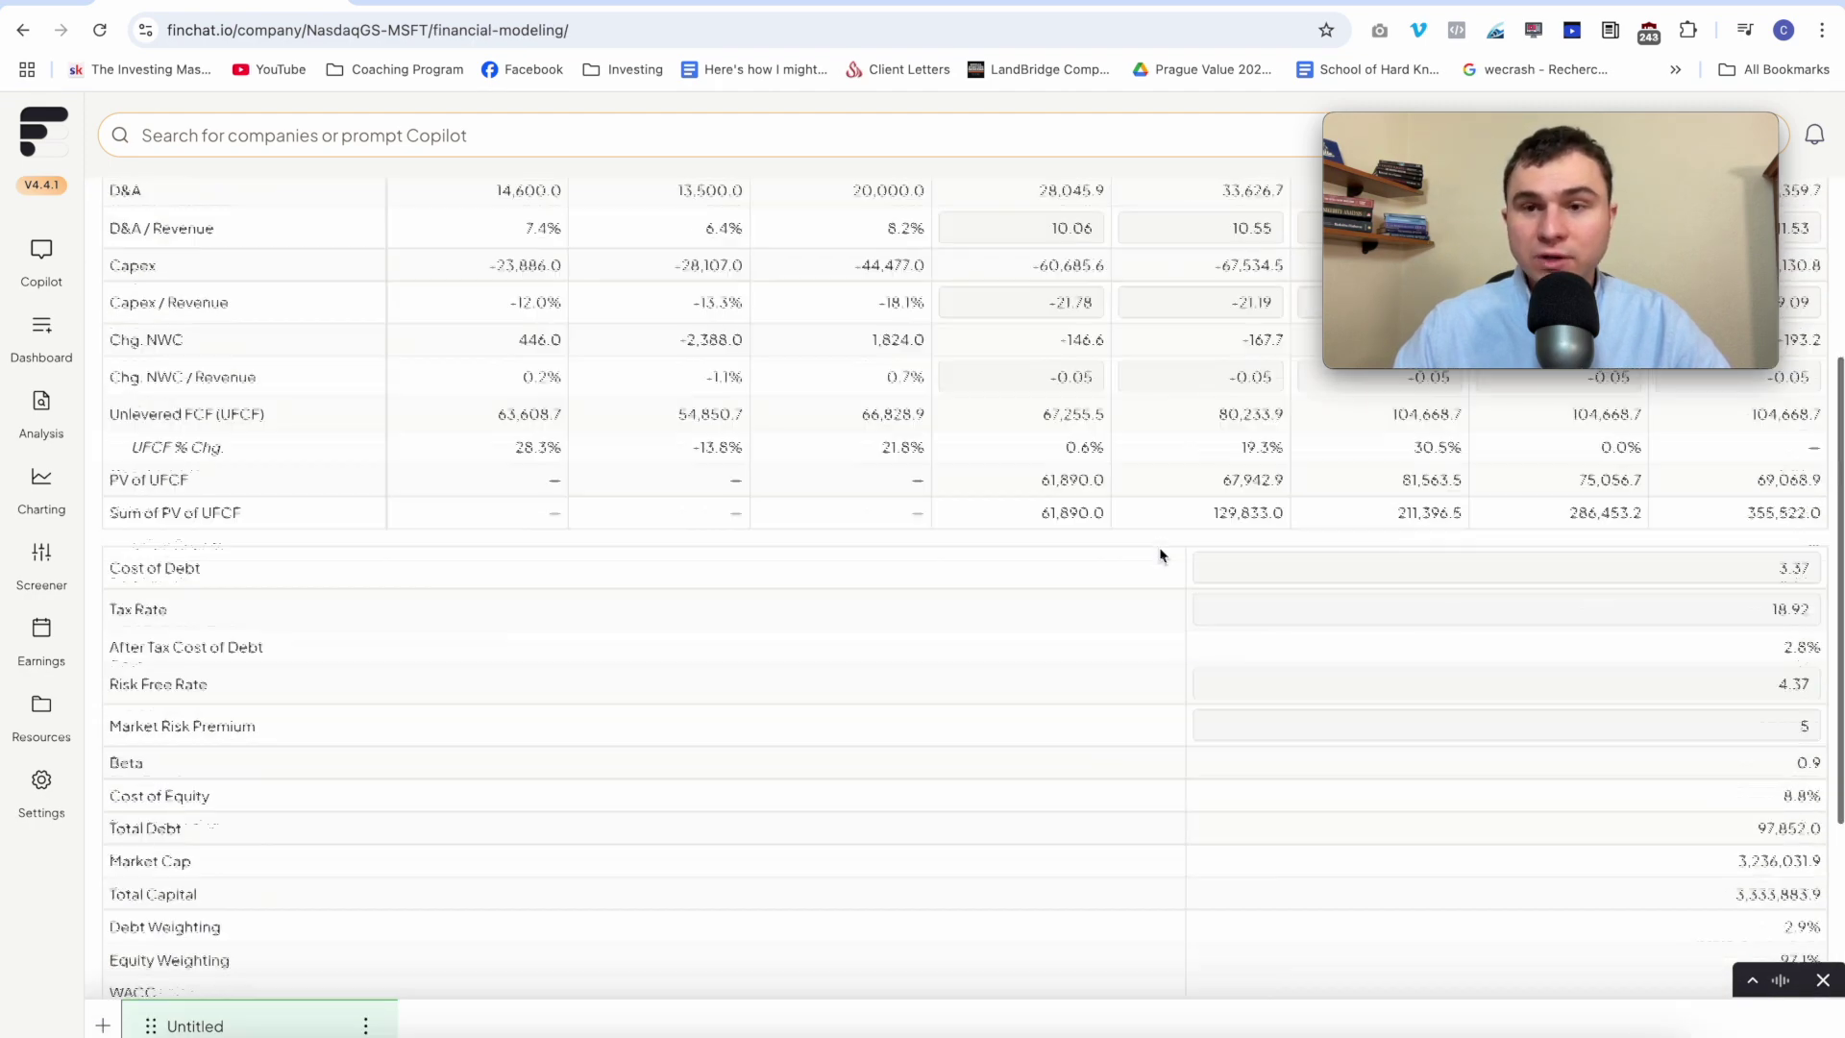
scroll(1066, 490, down, 4)
scroll(1065, 485, down, 5)
scroll(1065, 482, up, 9)
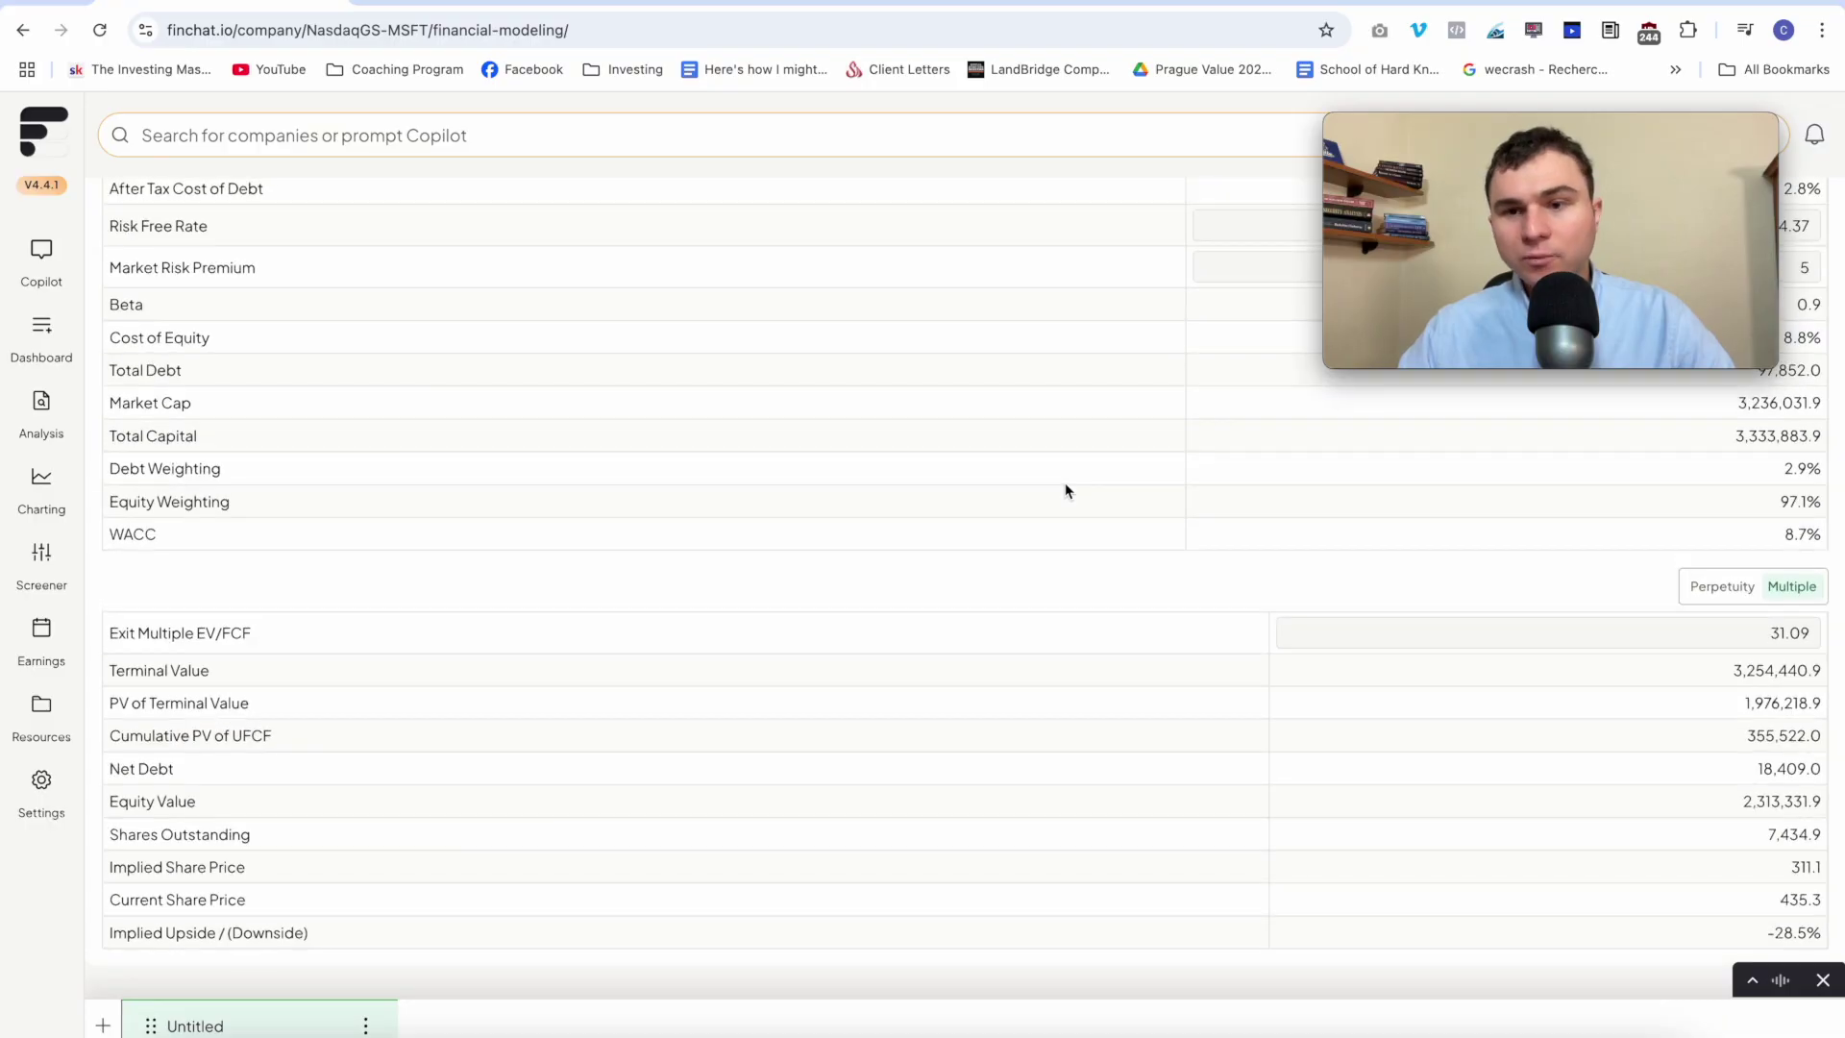
scroll(947, 708, down, 5)
scroll(947, 708, up, 5)
- Open Microsoft's filings, filter them to Annual & Quarterly Reports, and return to the company overview
click(1072, 298)
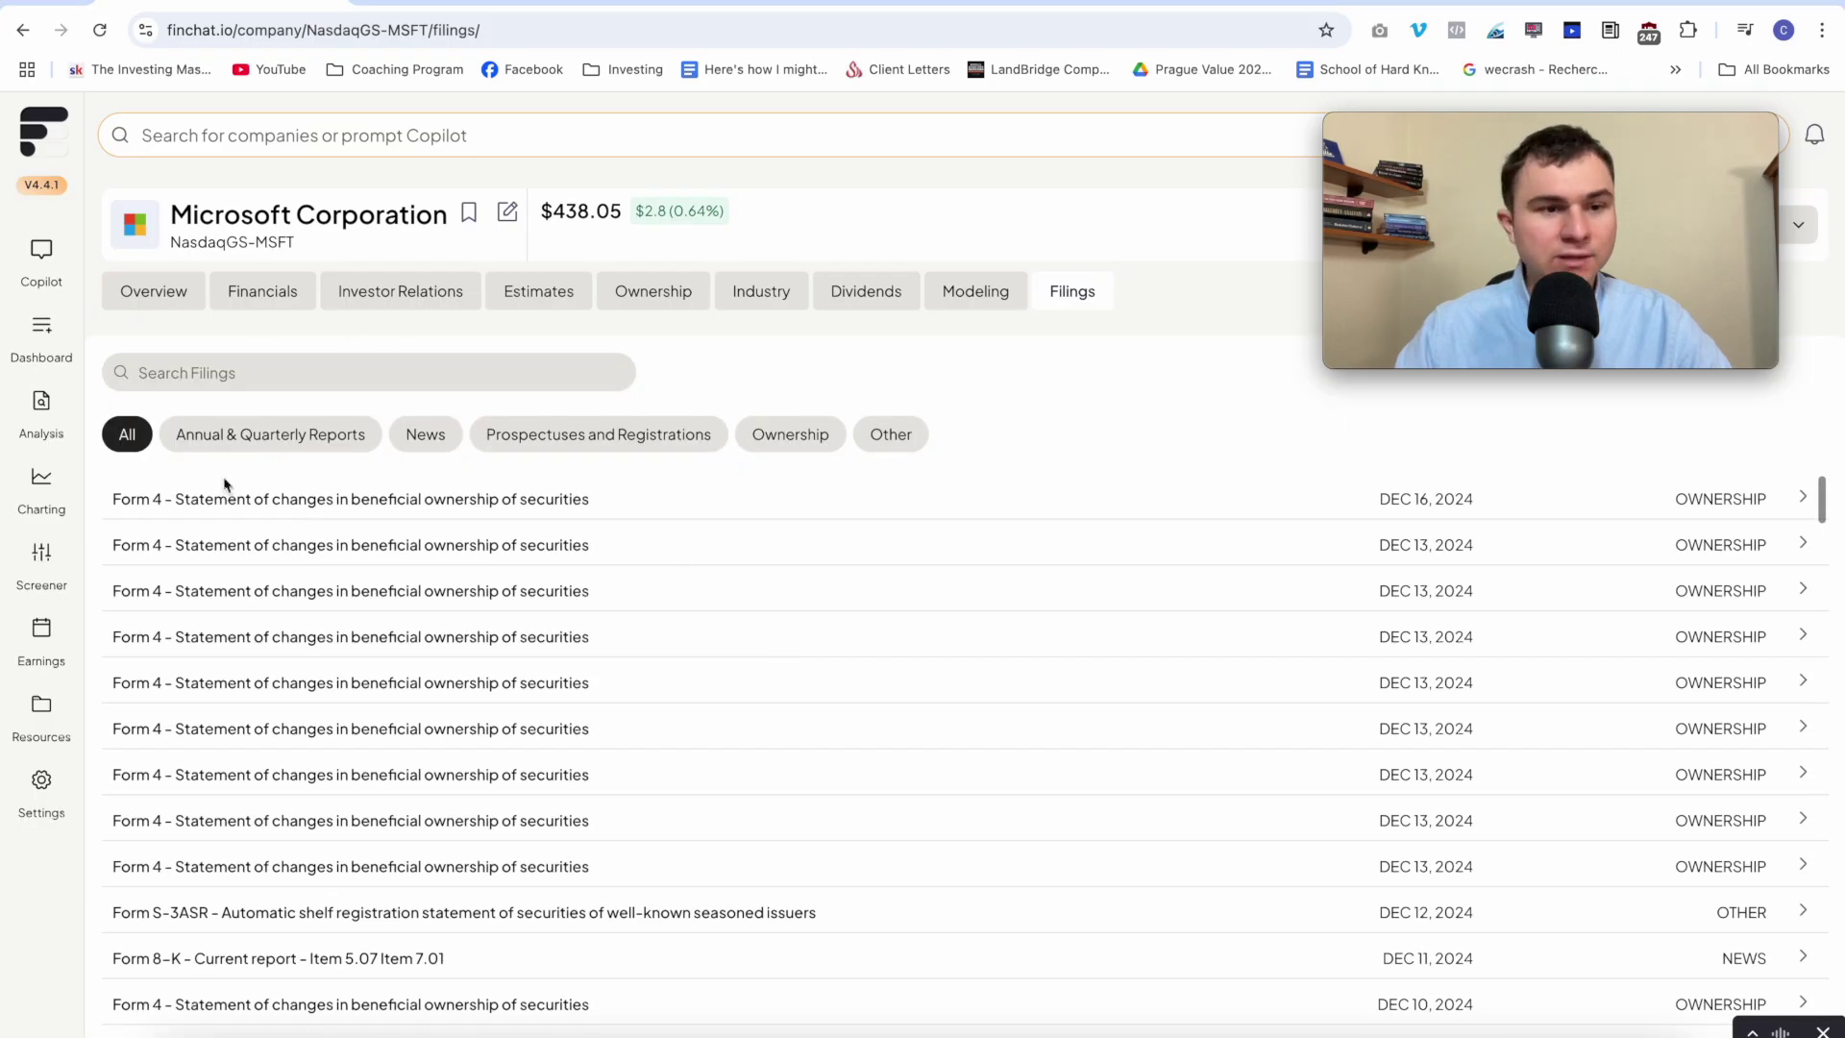
click(227, 438)
click(149, 296)
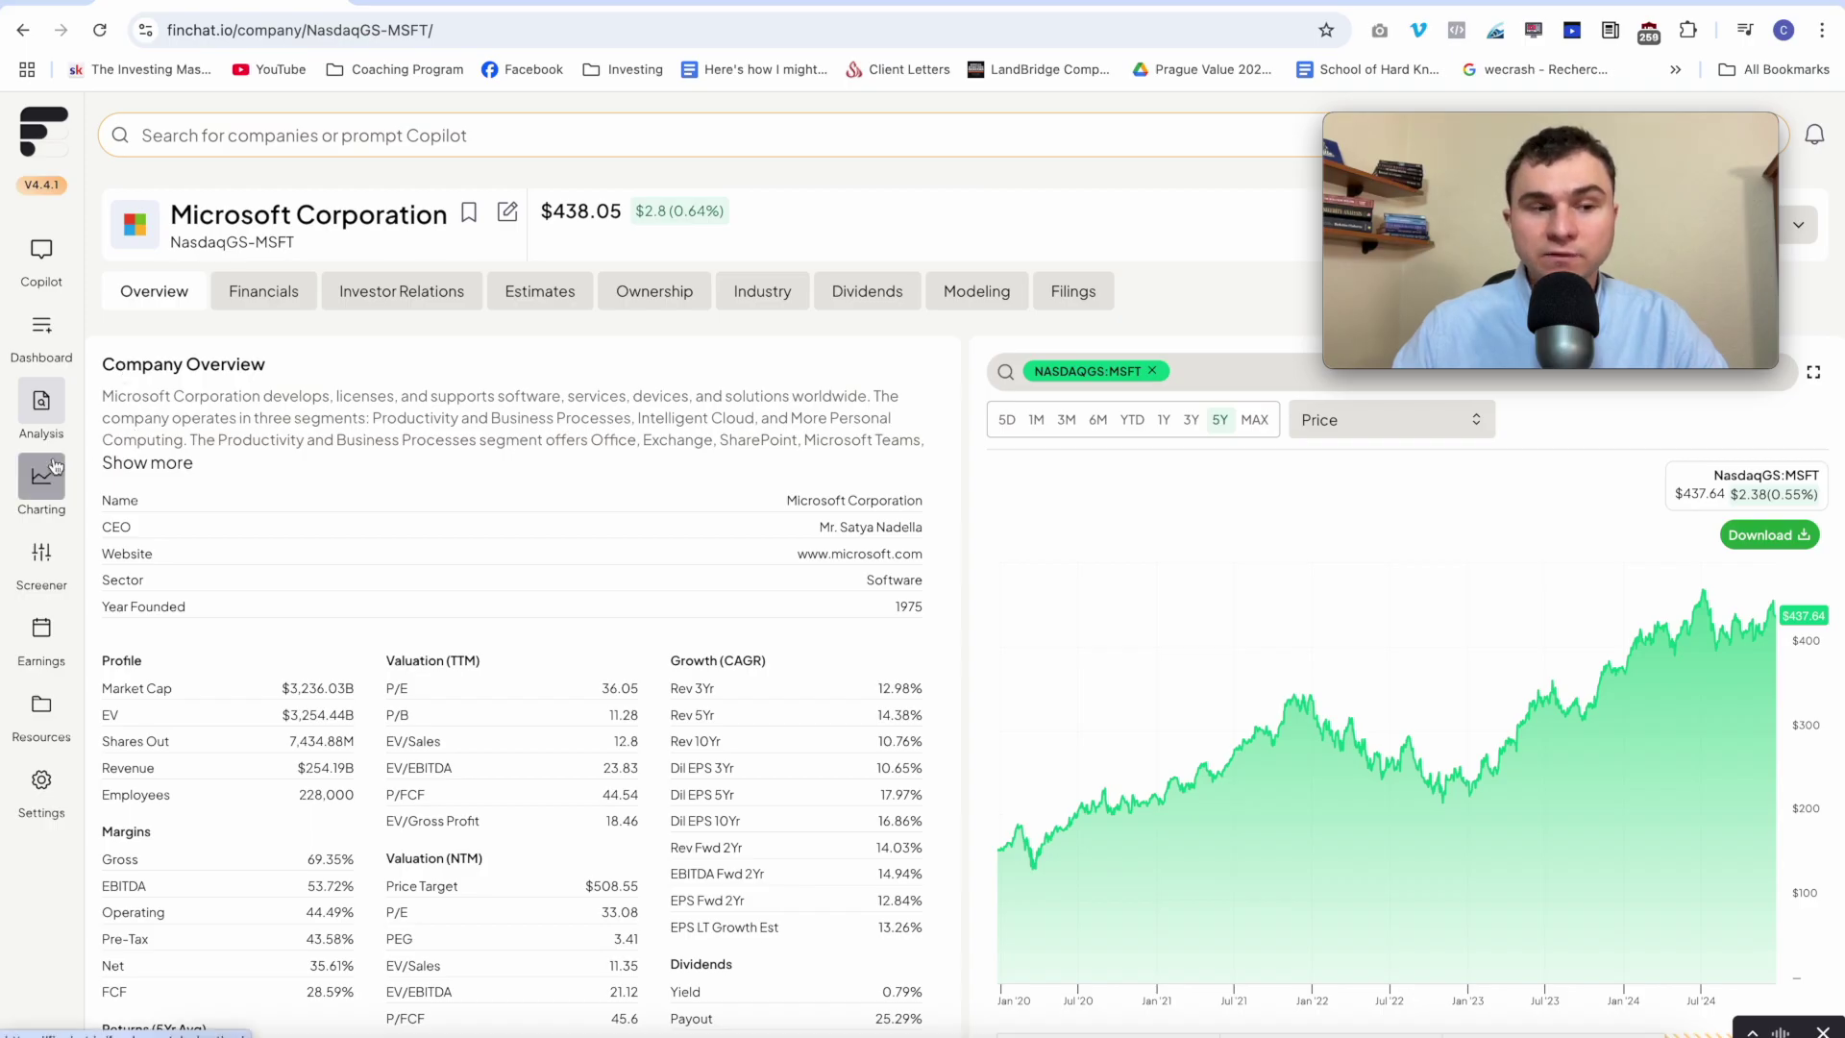
- Open the stock screener and remove the ROIC 10Yr Avg, P/E and Dividend Yield criteria
click(42, 557)
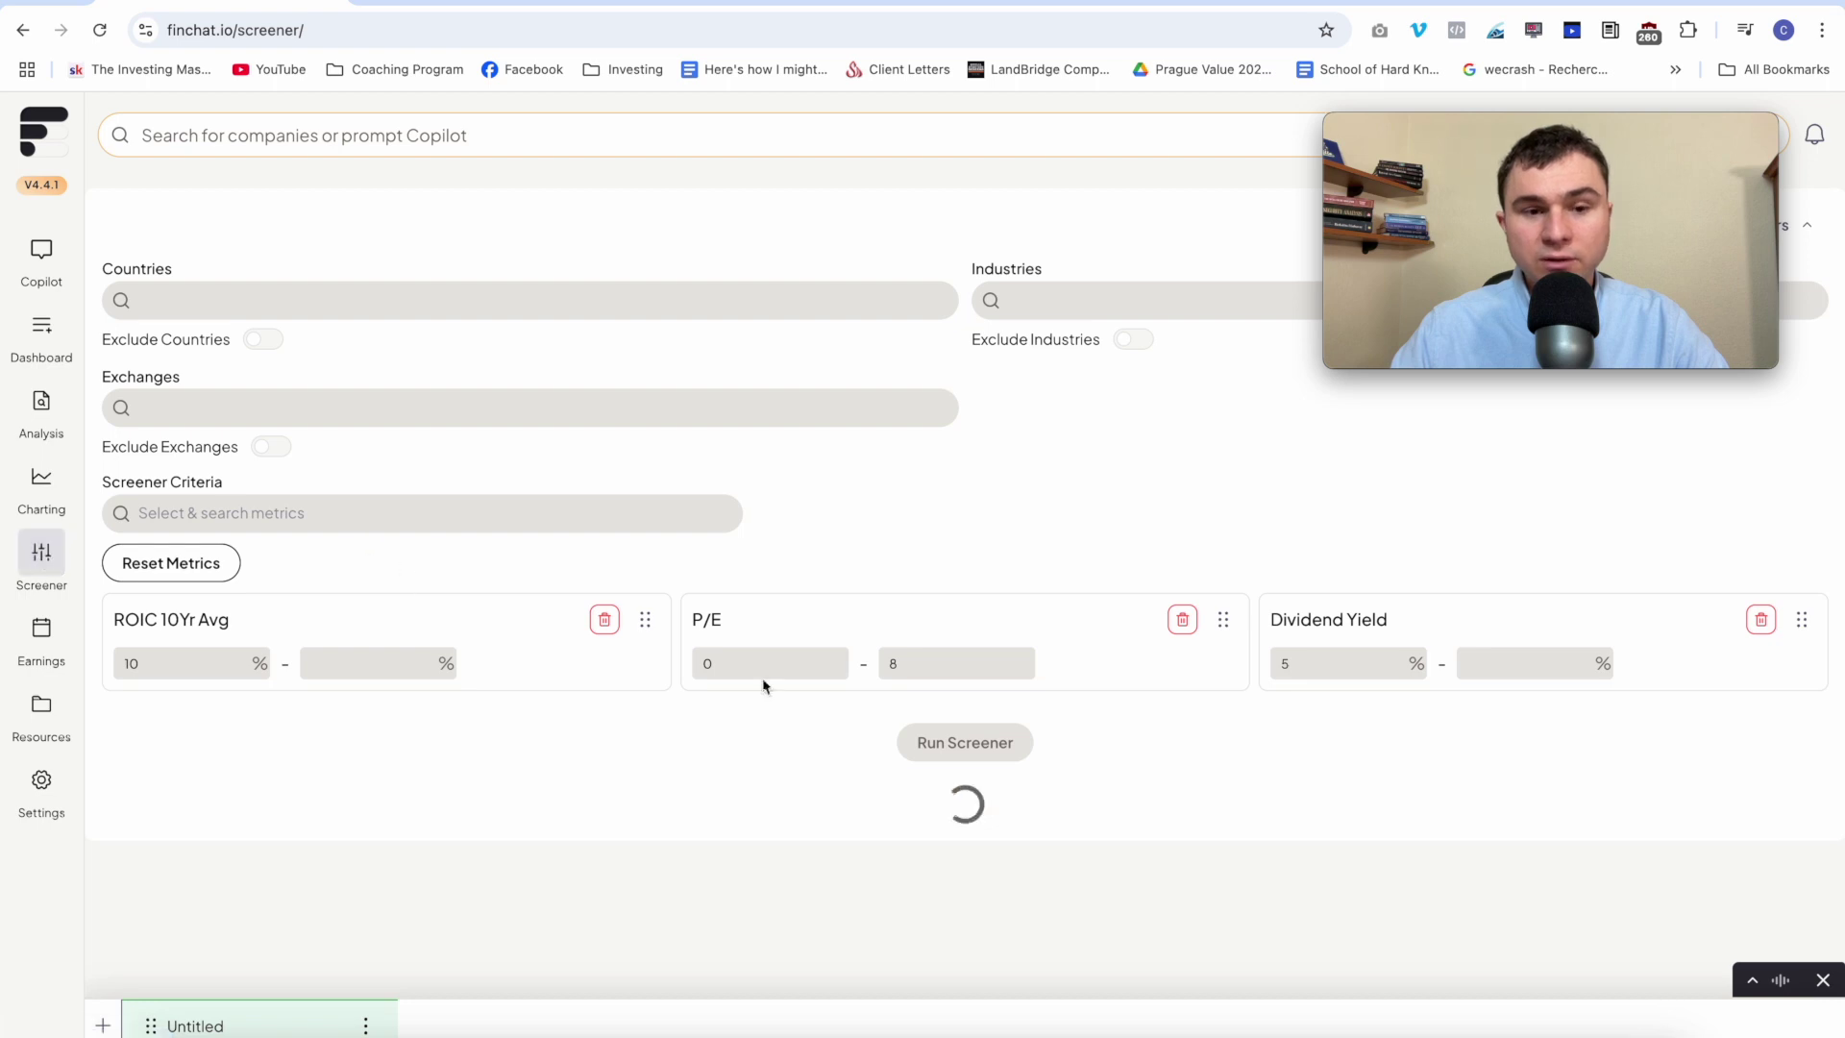
click(604, 620)
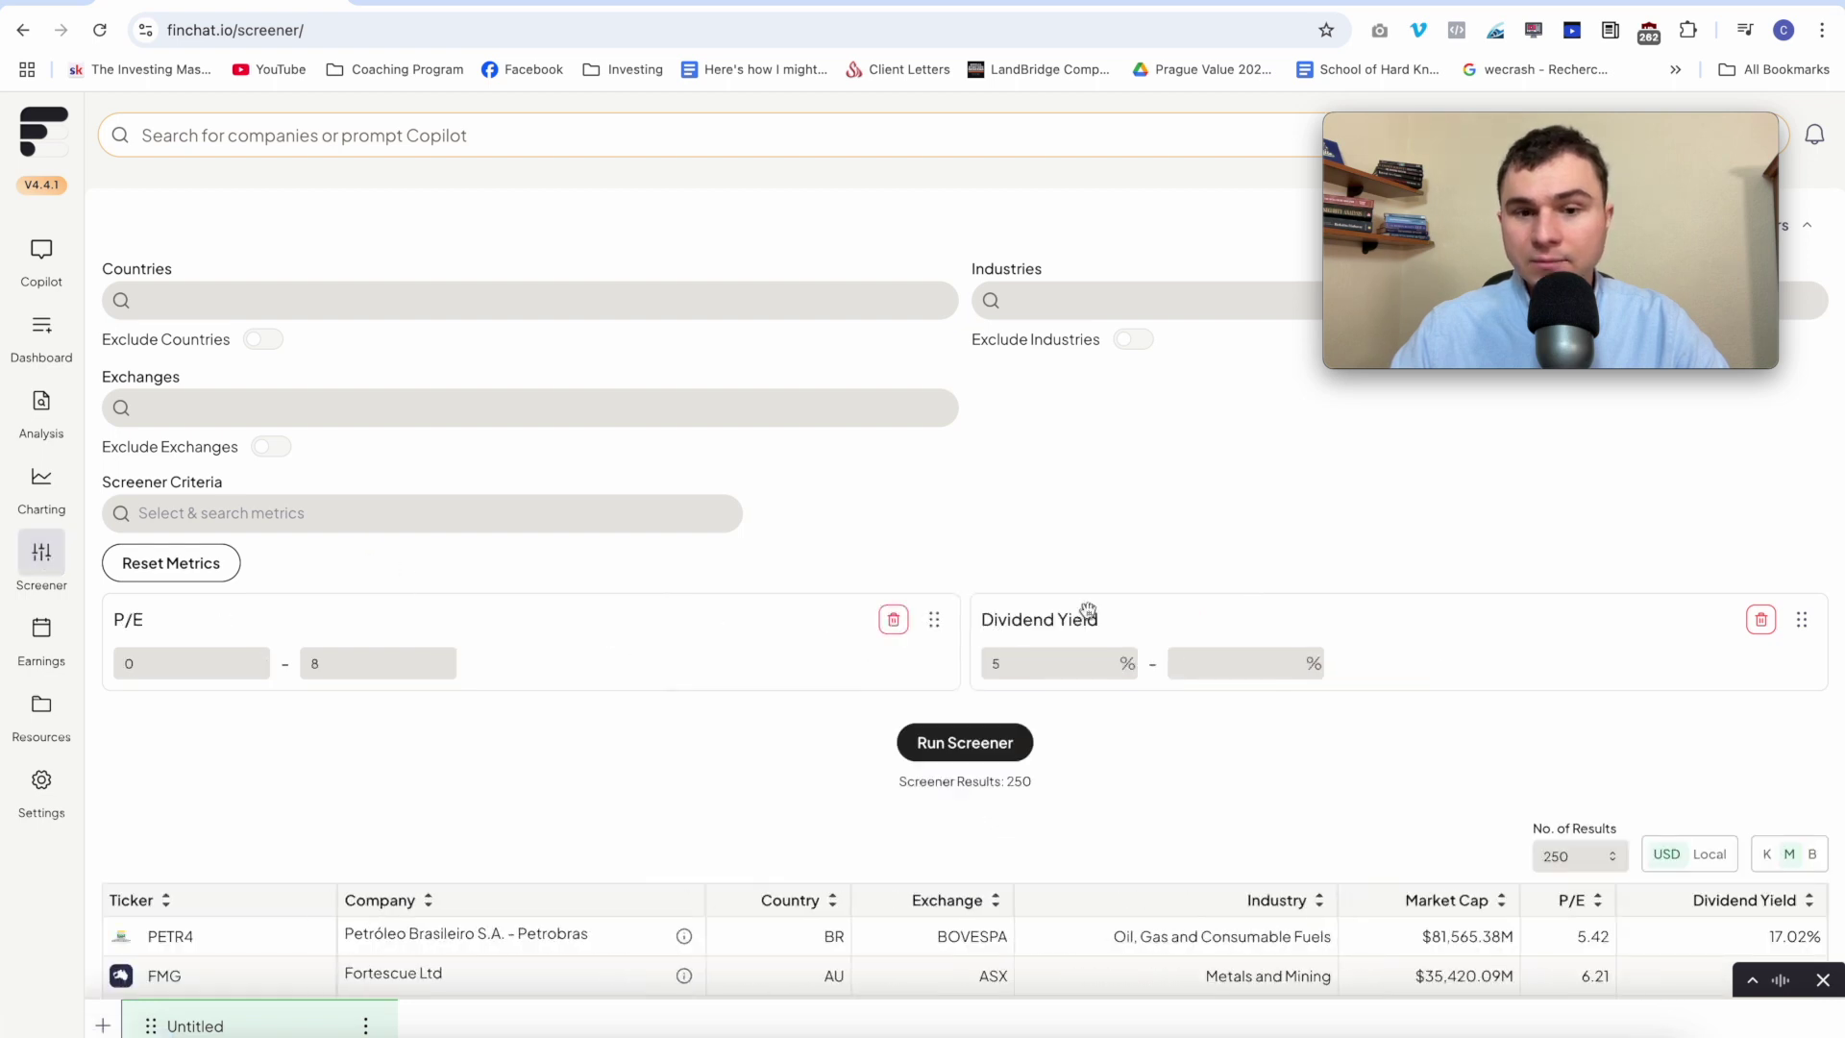
click(892, 621)
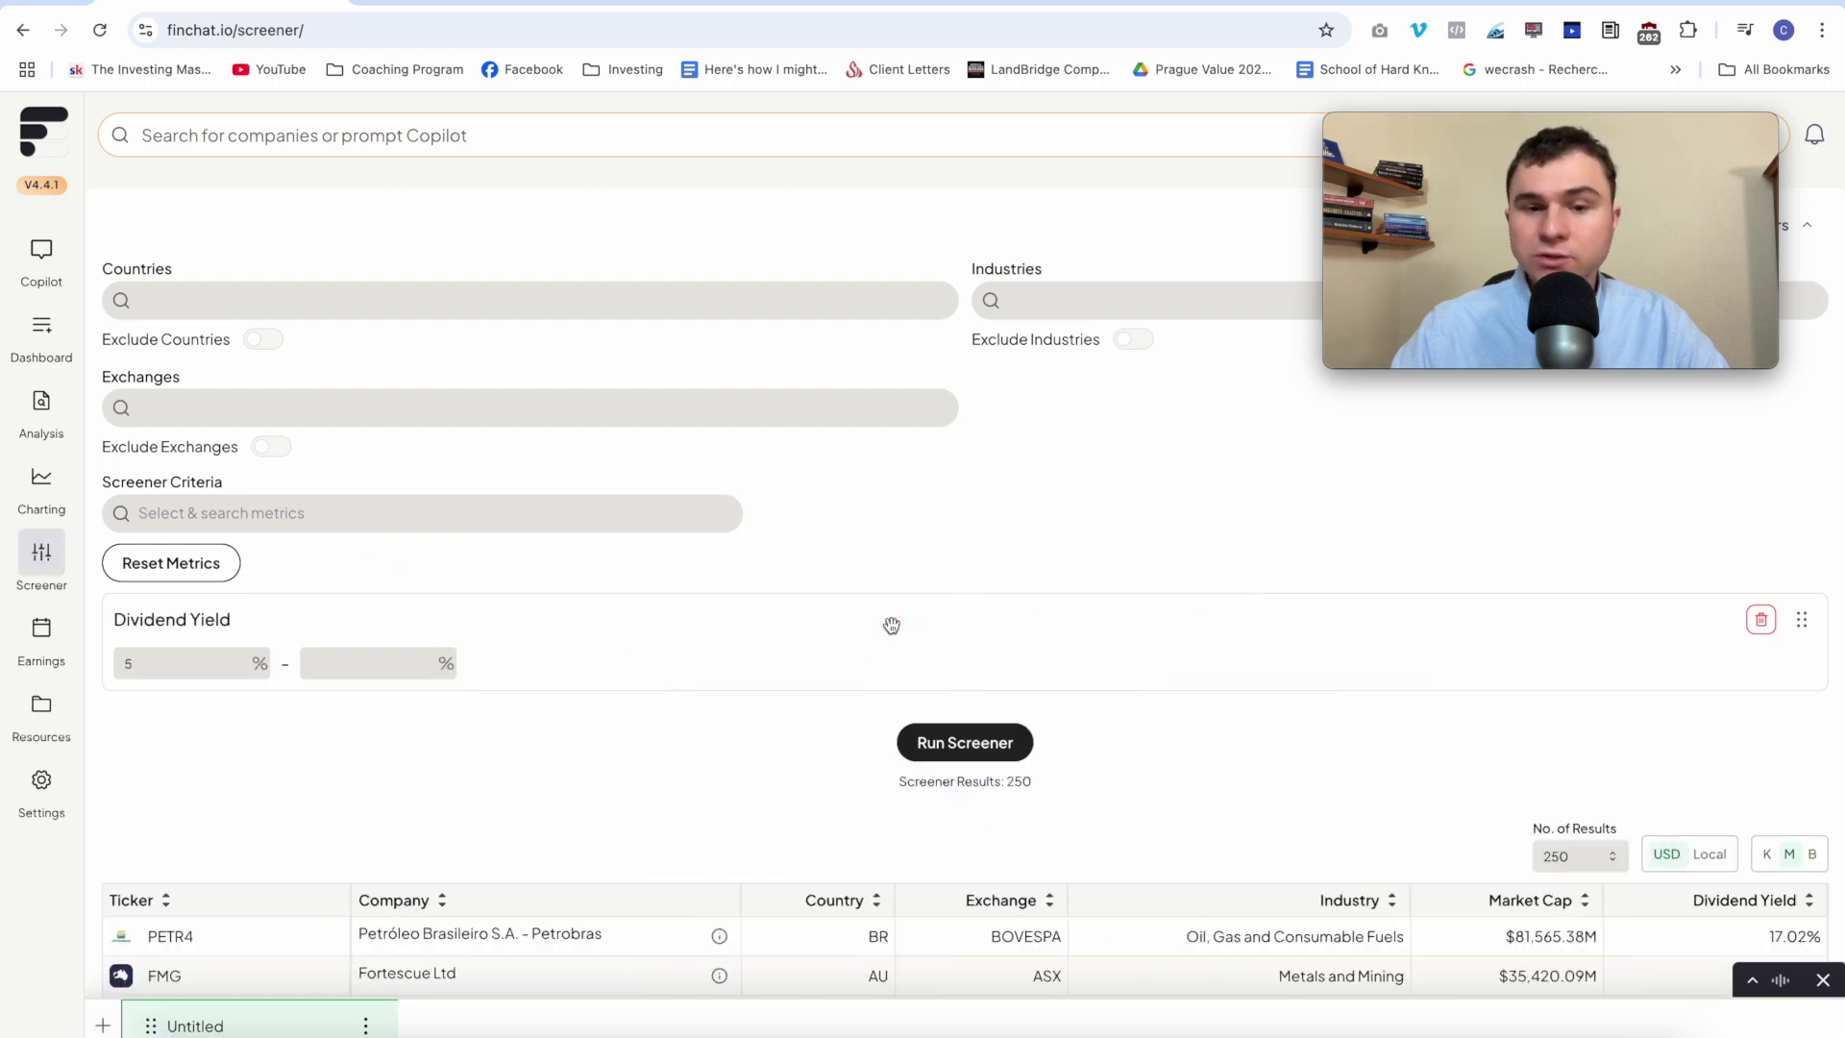
click(1762, 624)
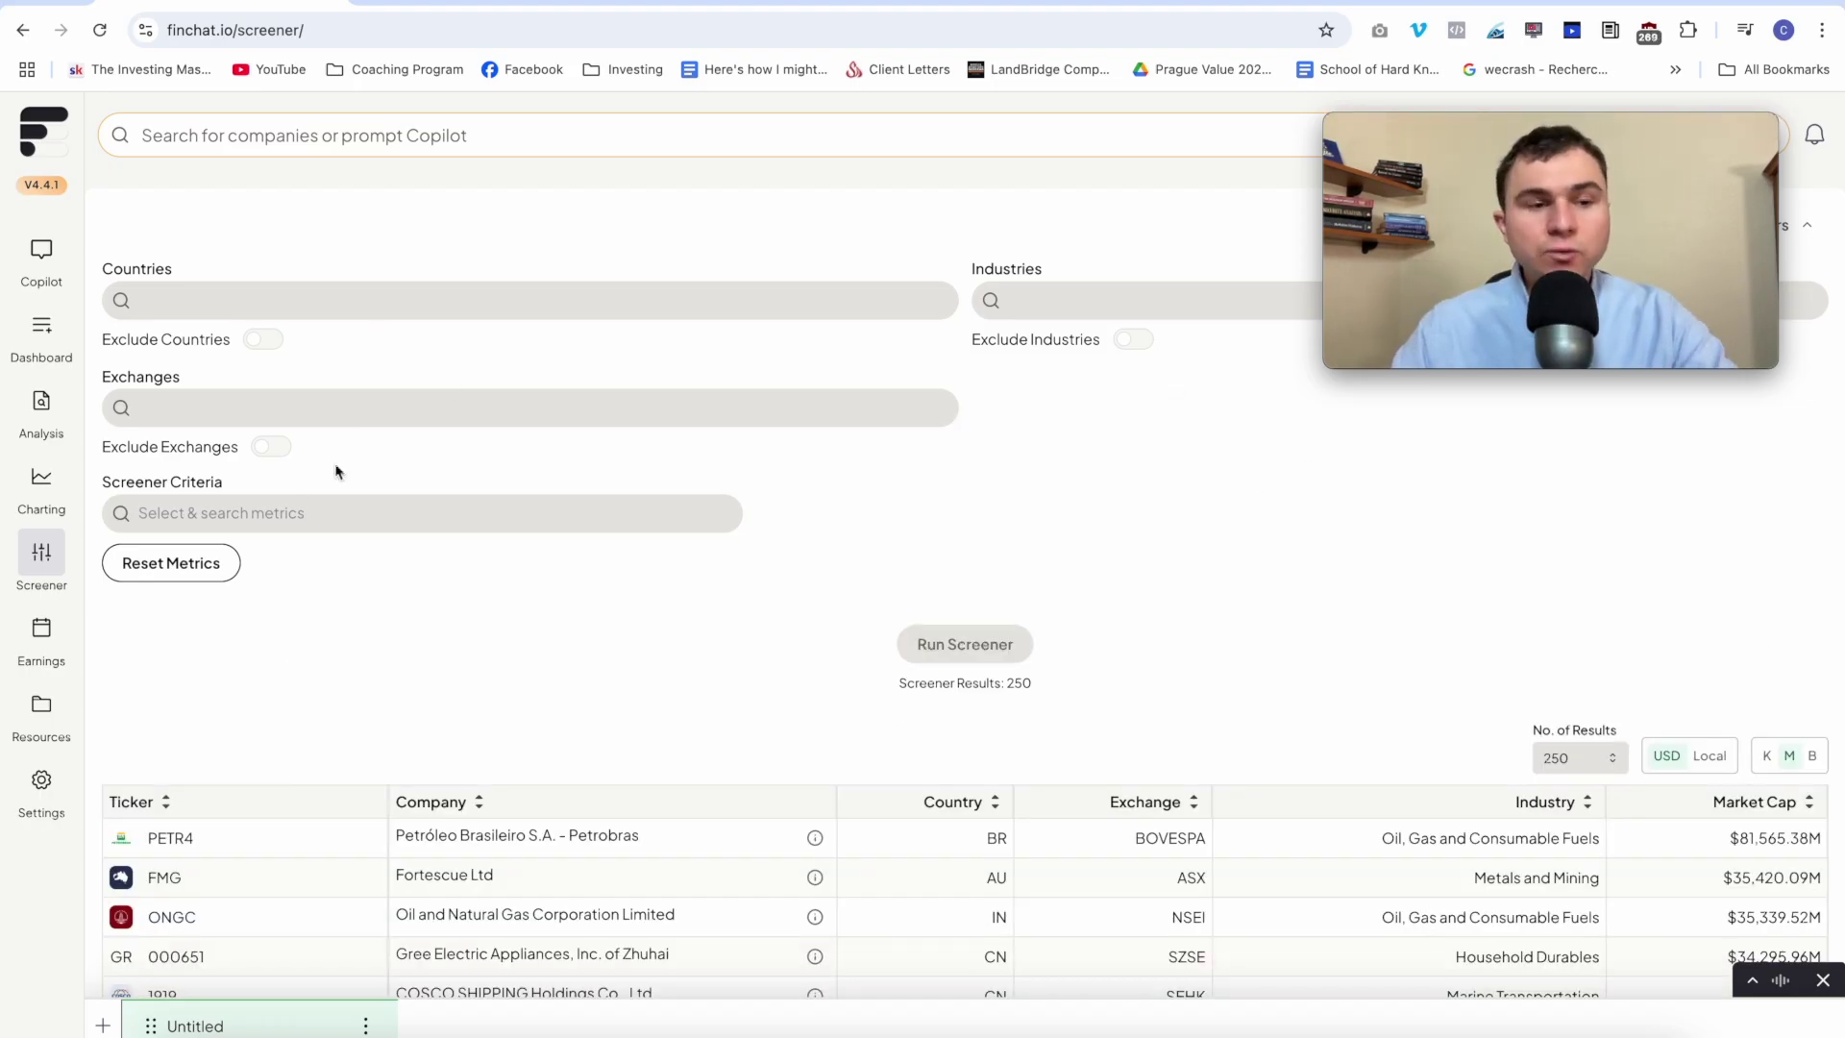
- Browse the available screener metrics and add Diluted EPS 10Y CAGR as a criterion with a 30% minimum
click(304, 518)
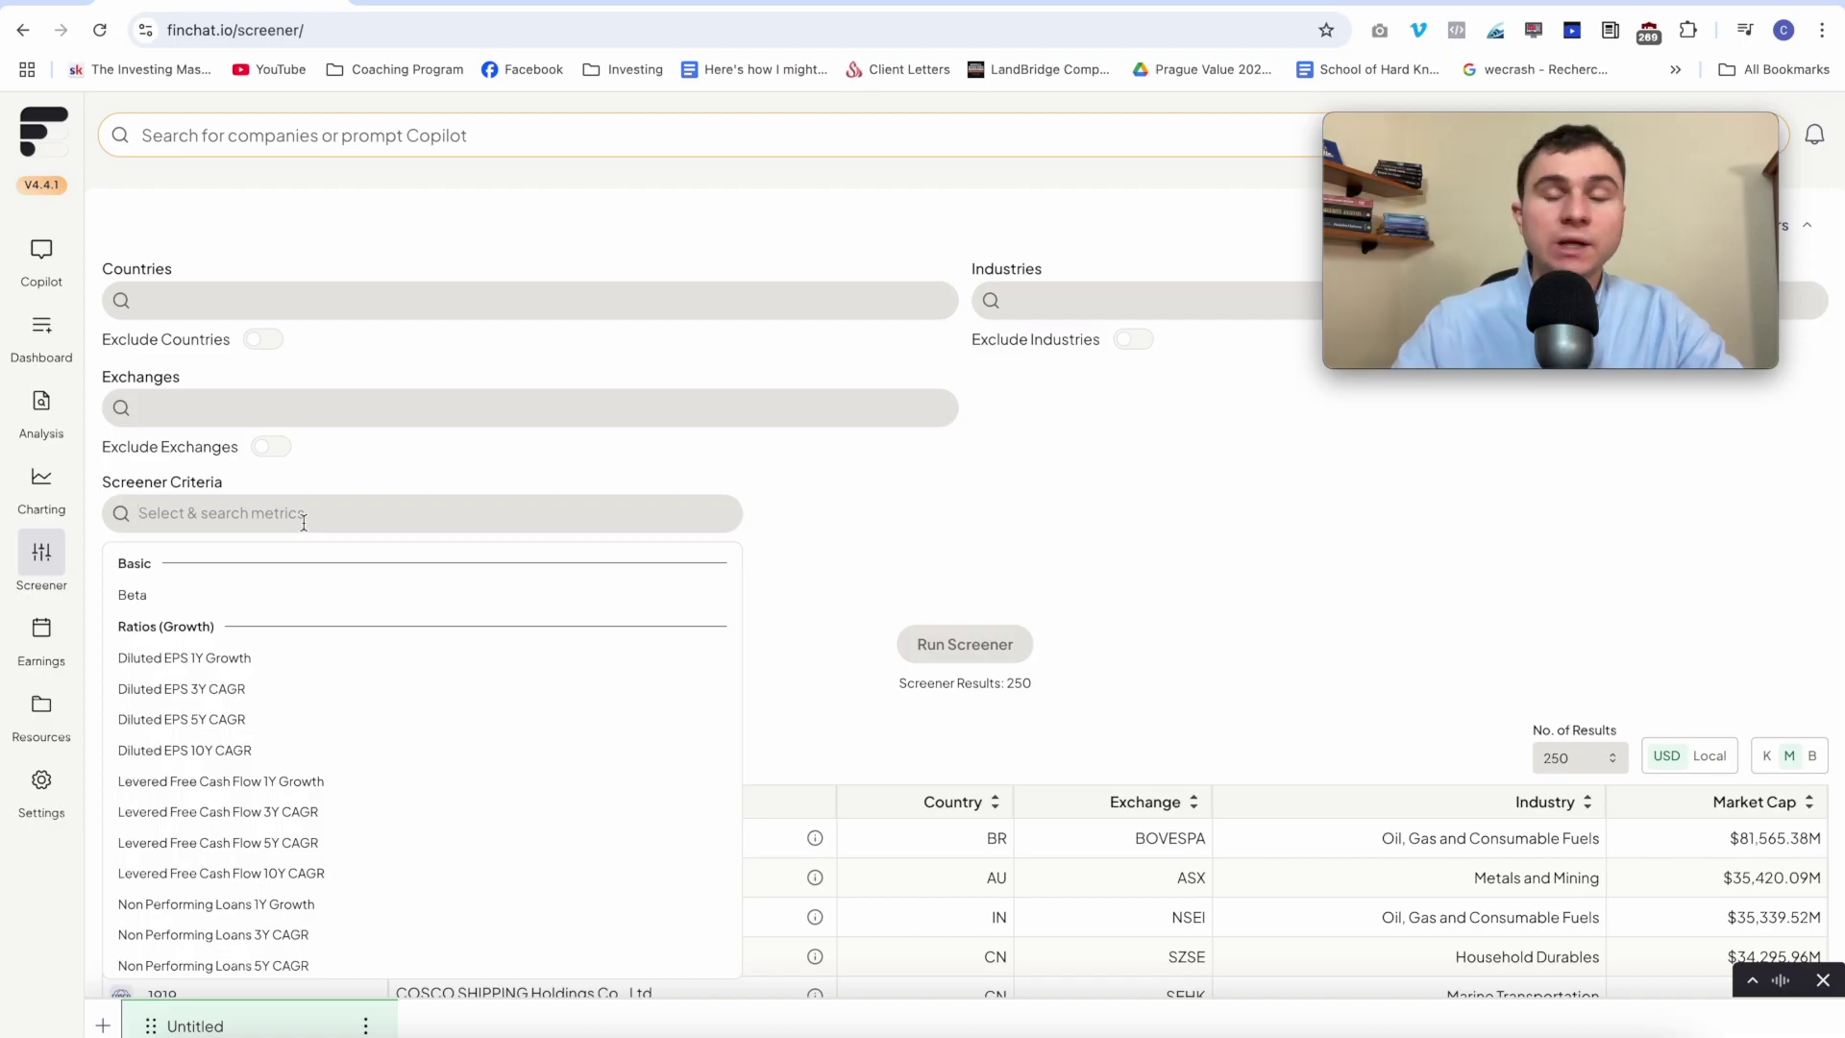
click(984, 494)
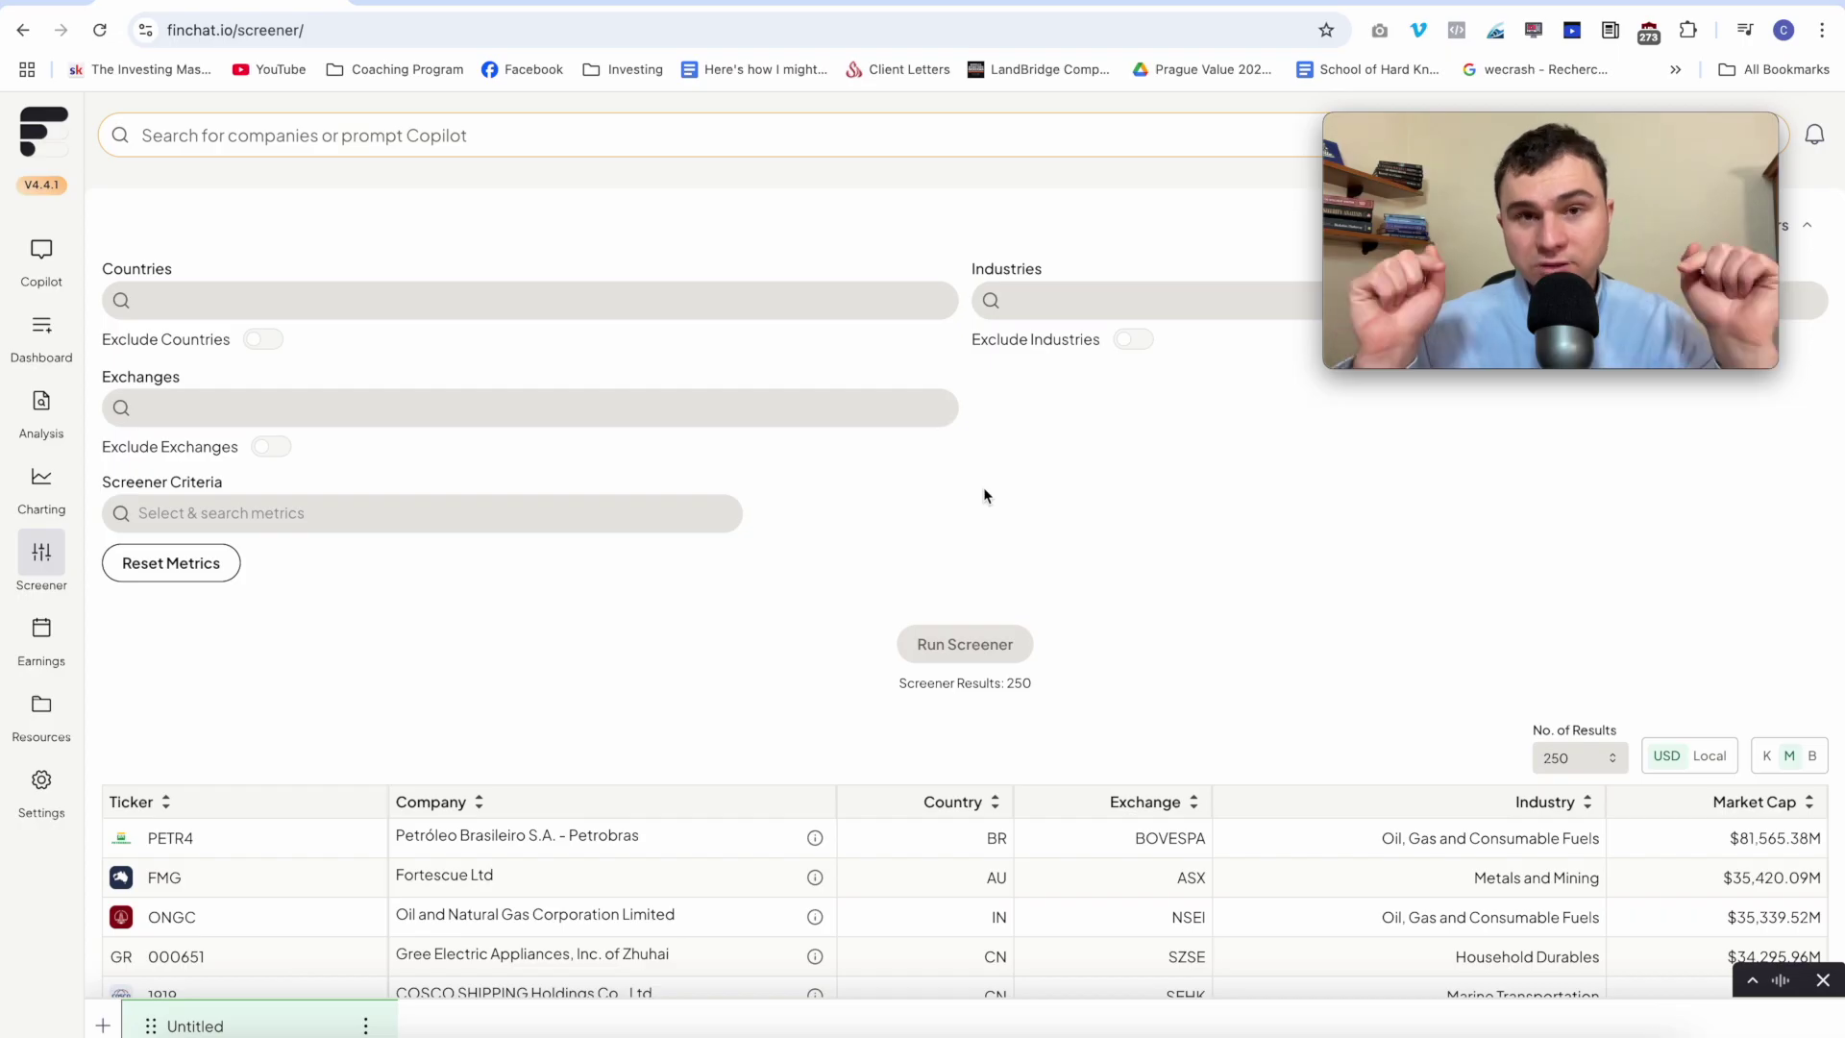
click(638, 511)
text(ep)
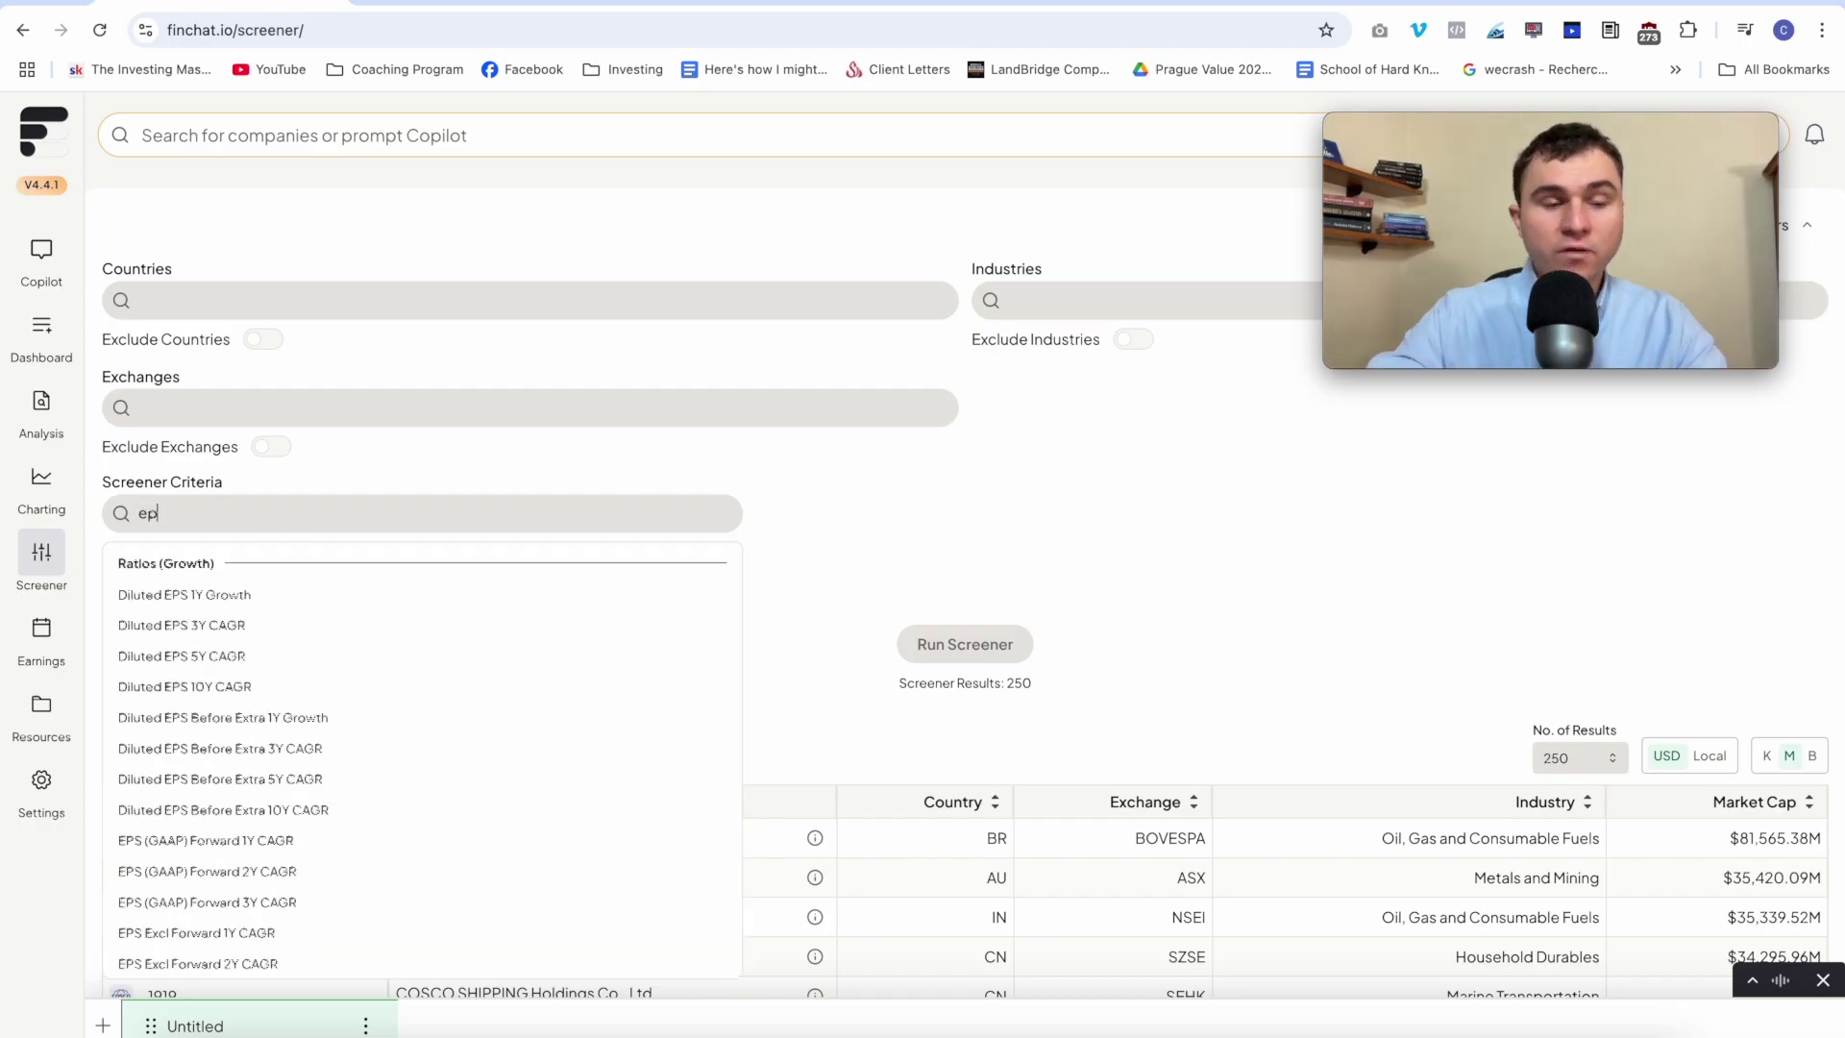
click(420, 688)
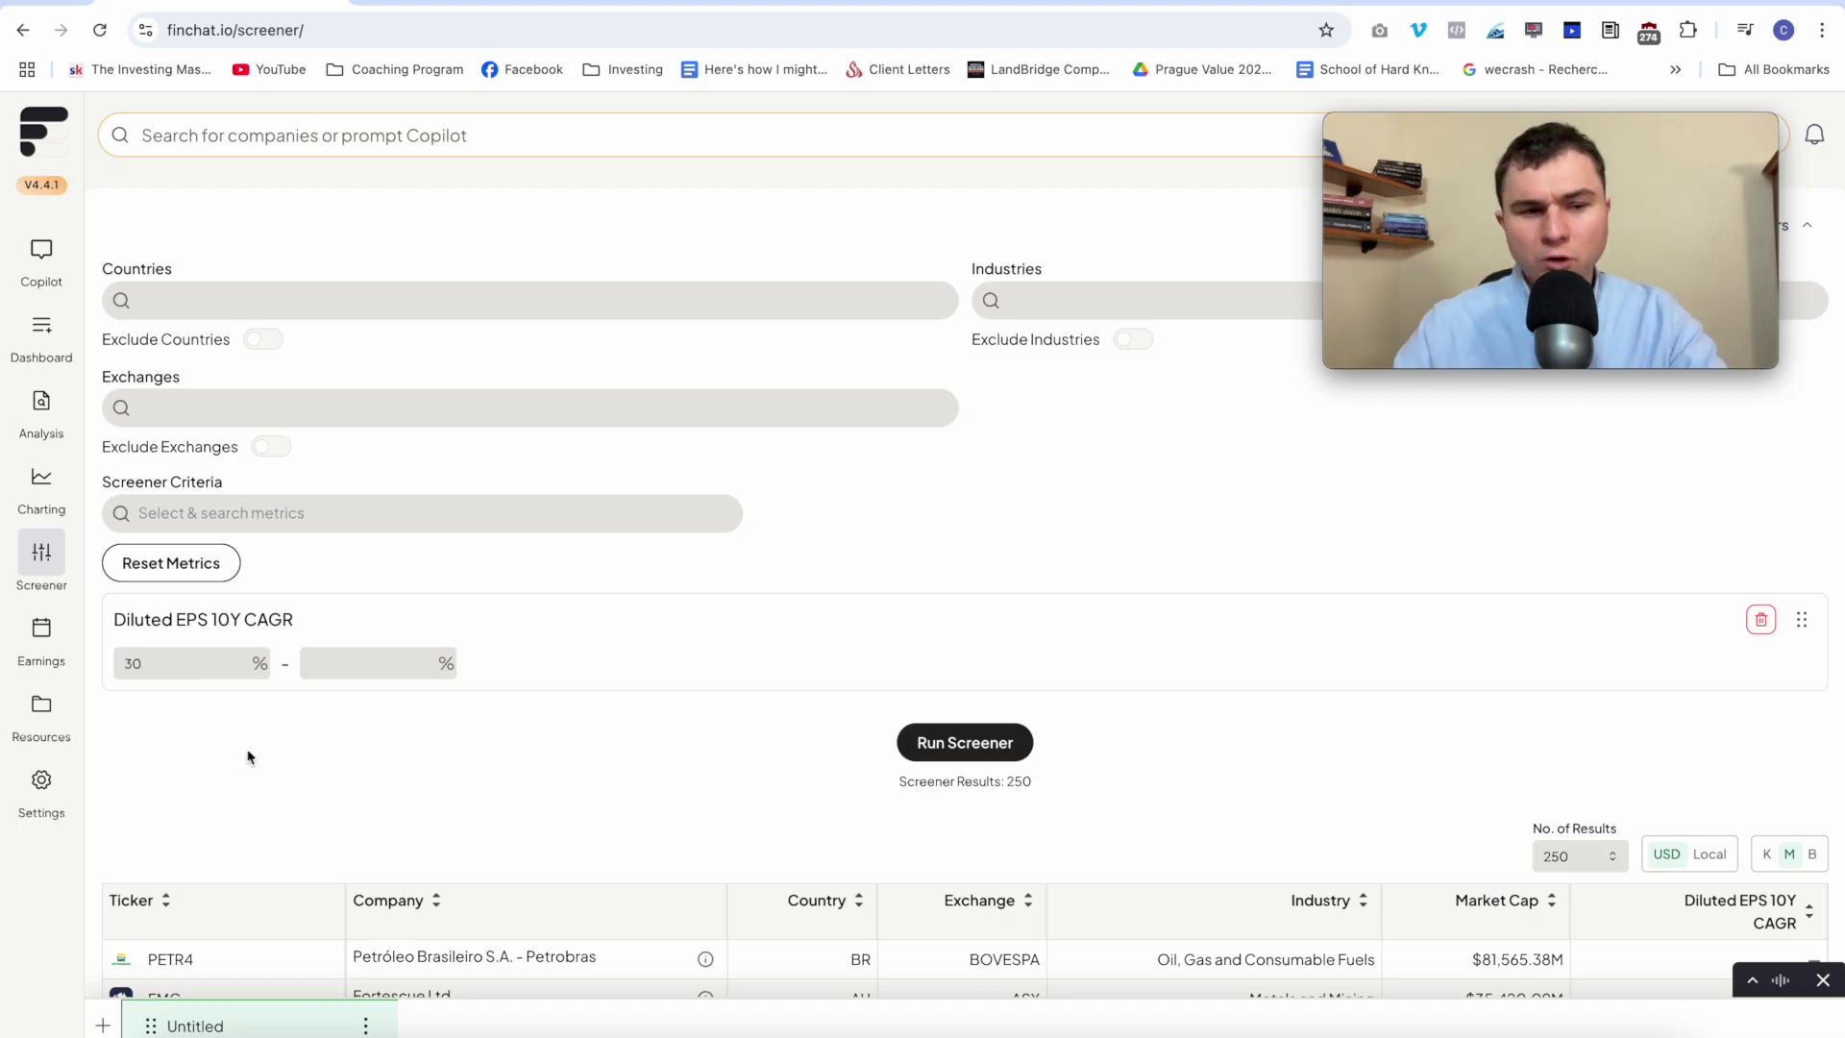
- Add ROIC 10Yr Avg as a second criterion with a 30% minimum and run the screener
scroll(248, 757, down, 1)
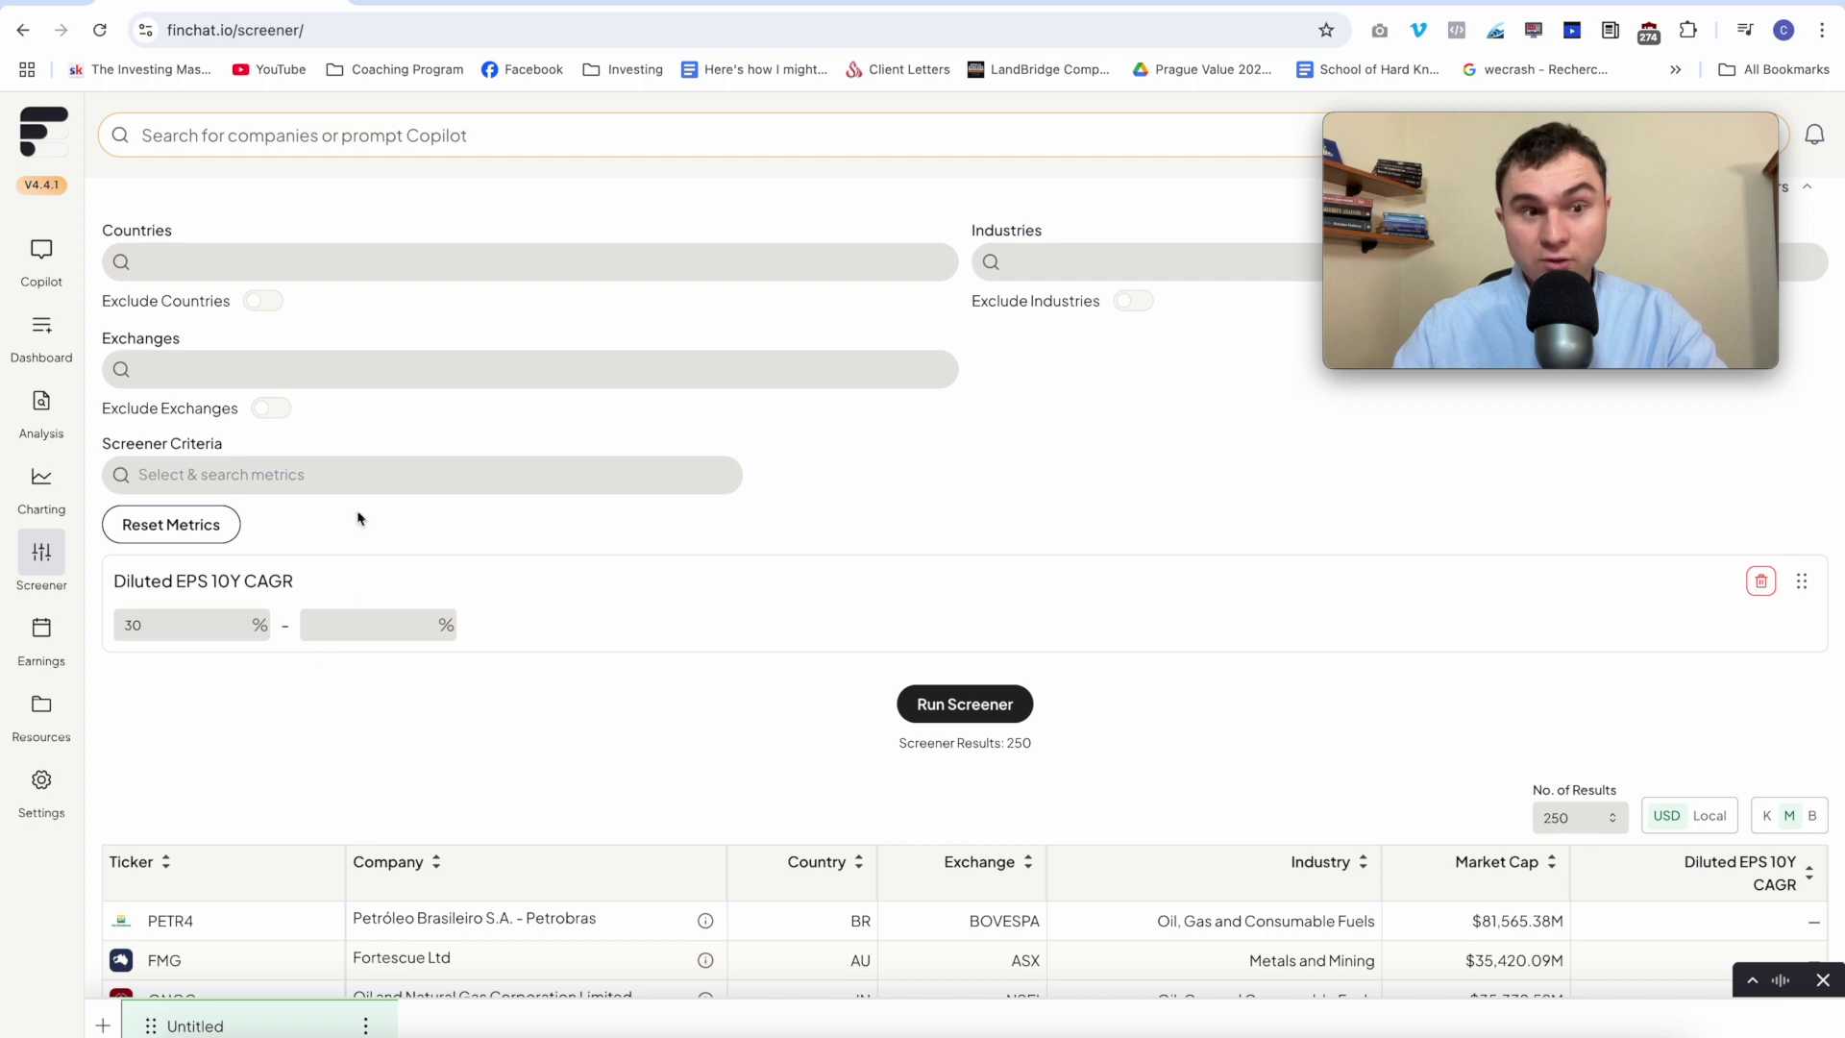
click(348, 481)
text(roic)
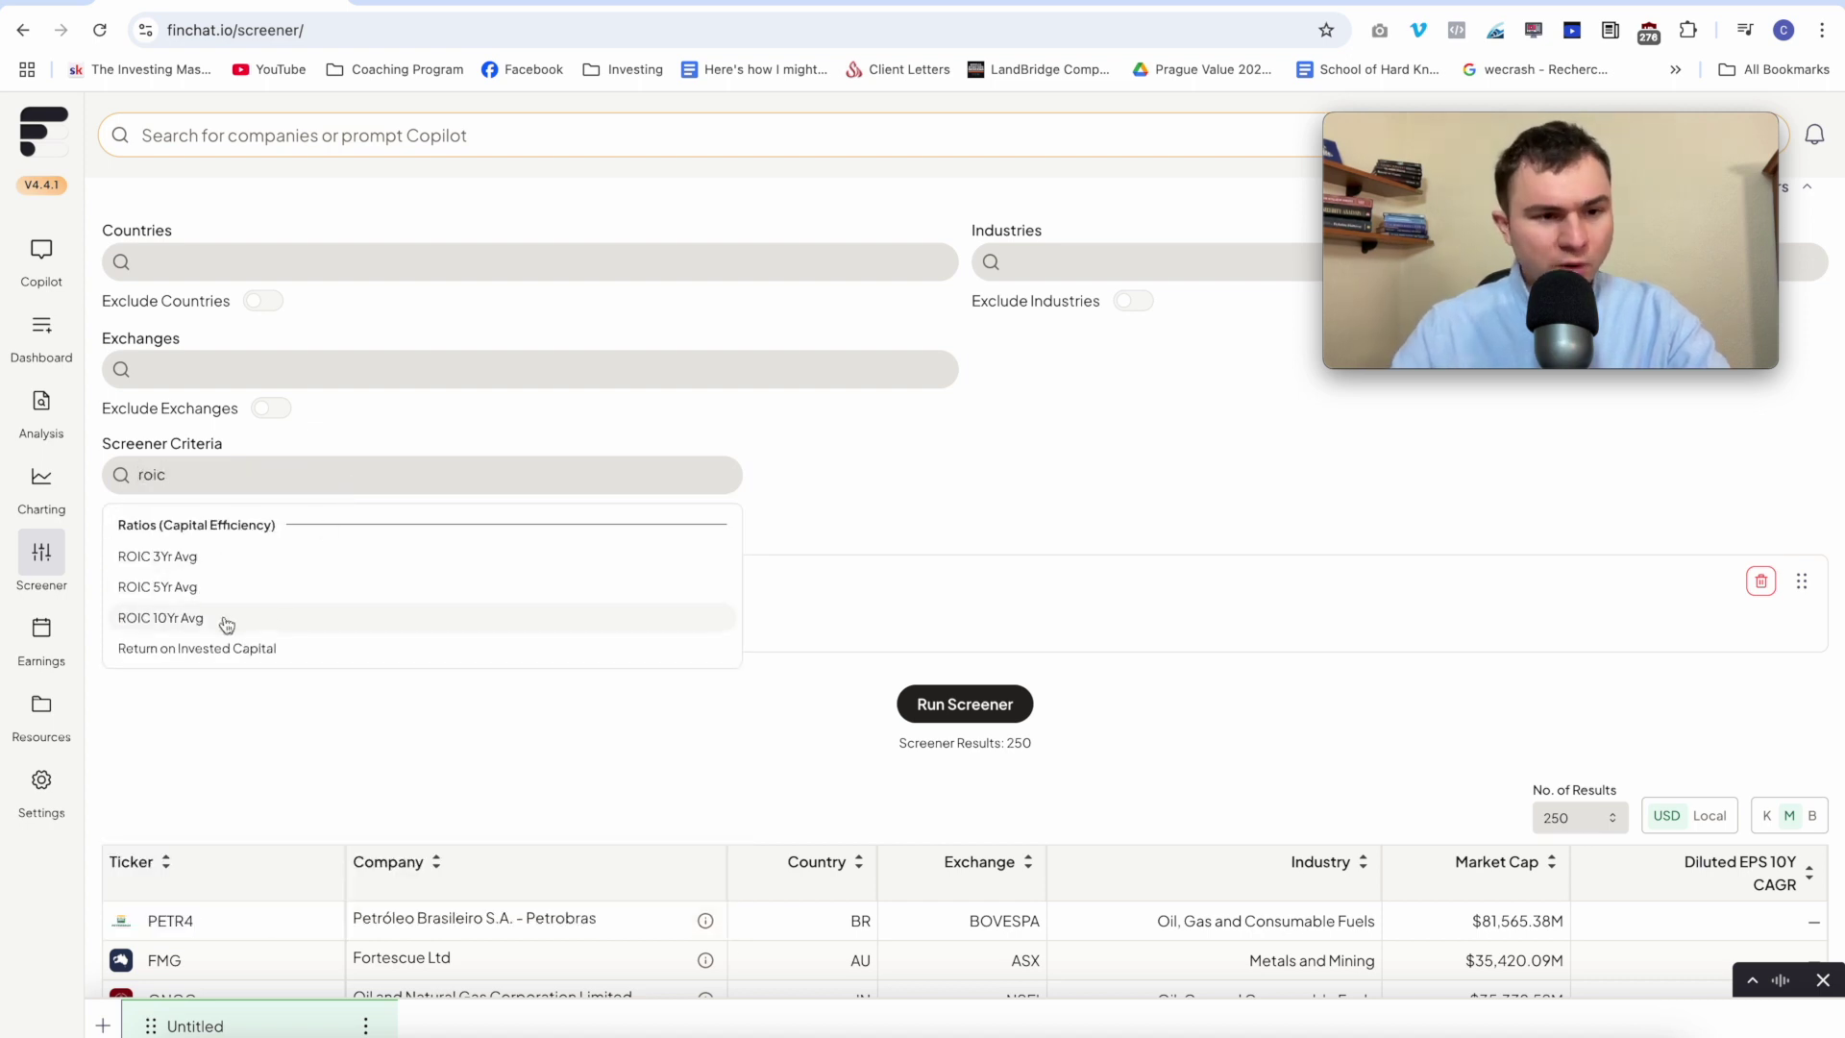
click(226, 622)
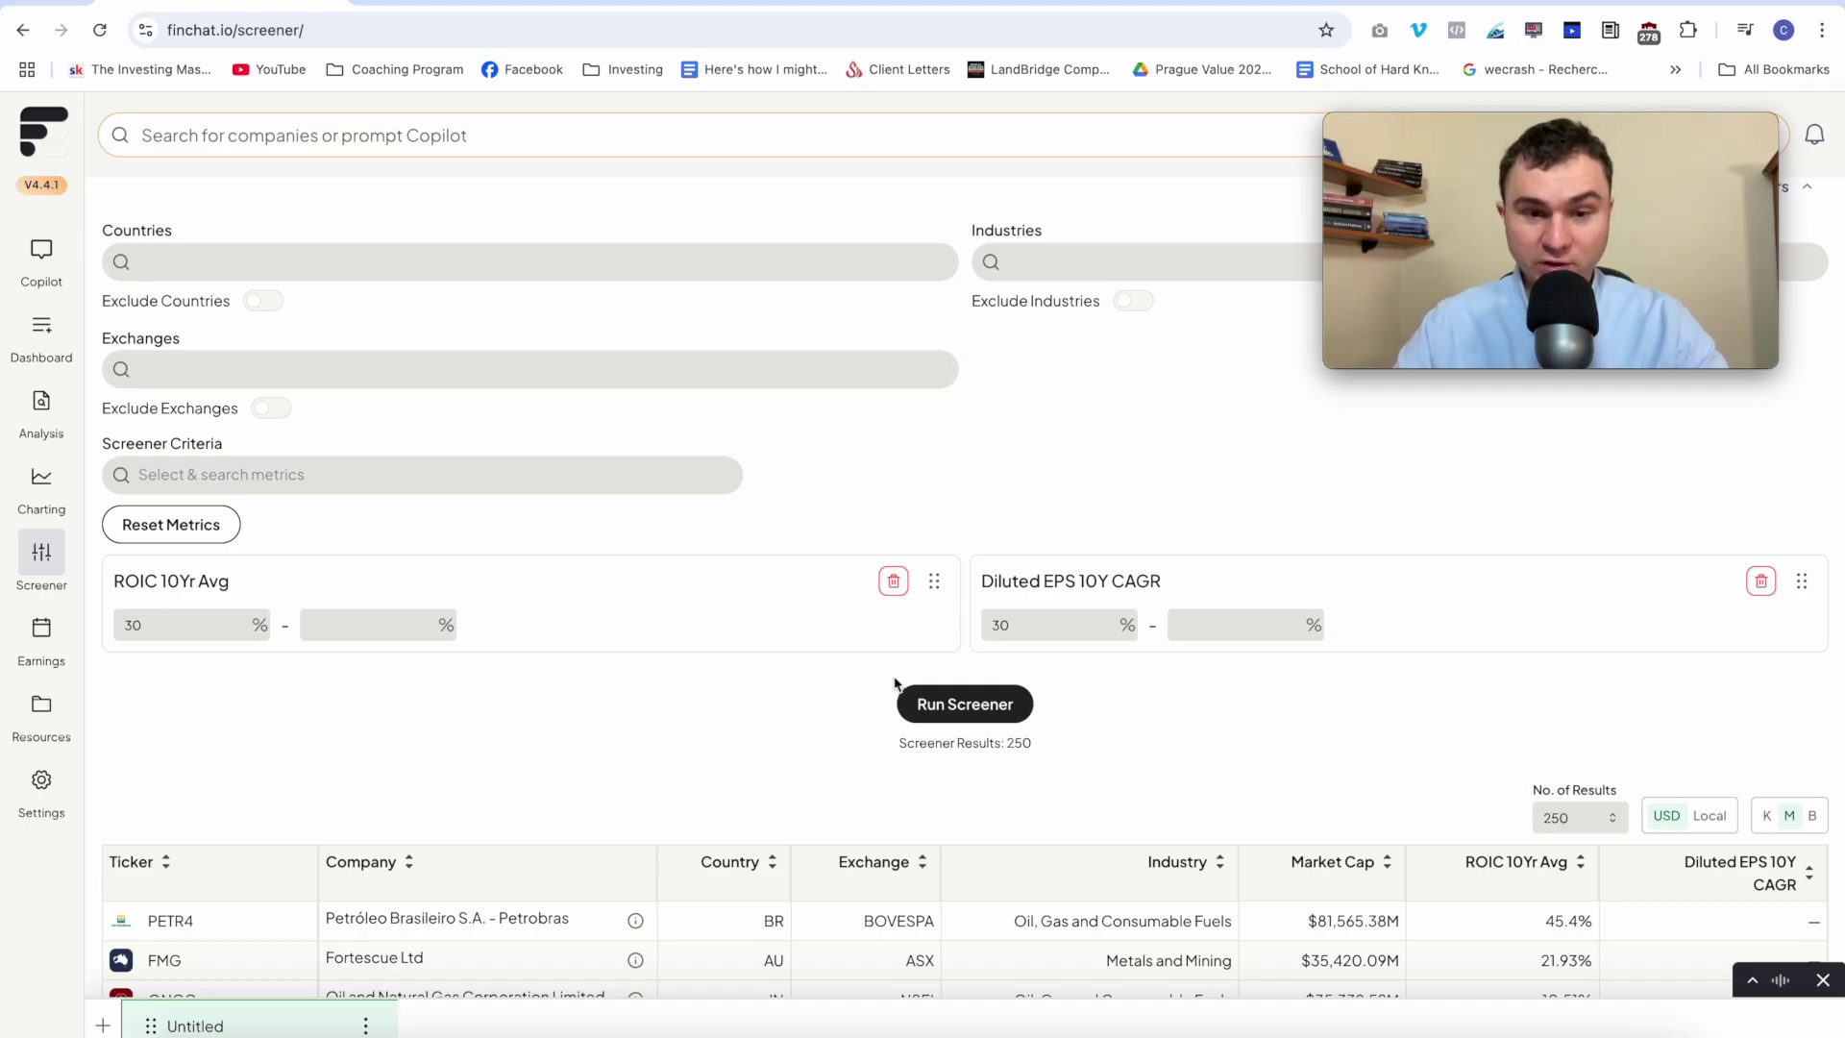
click(923, 705)
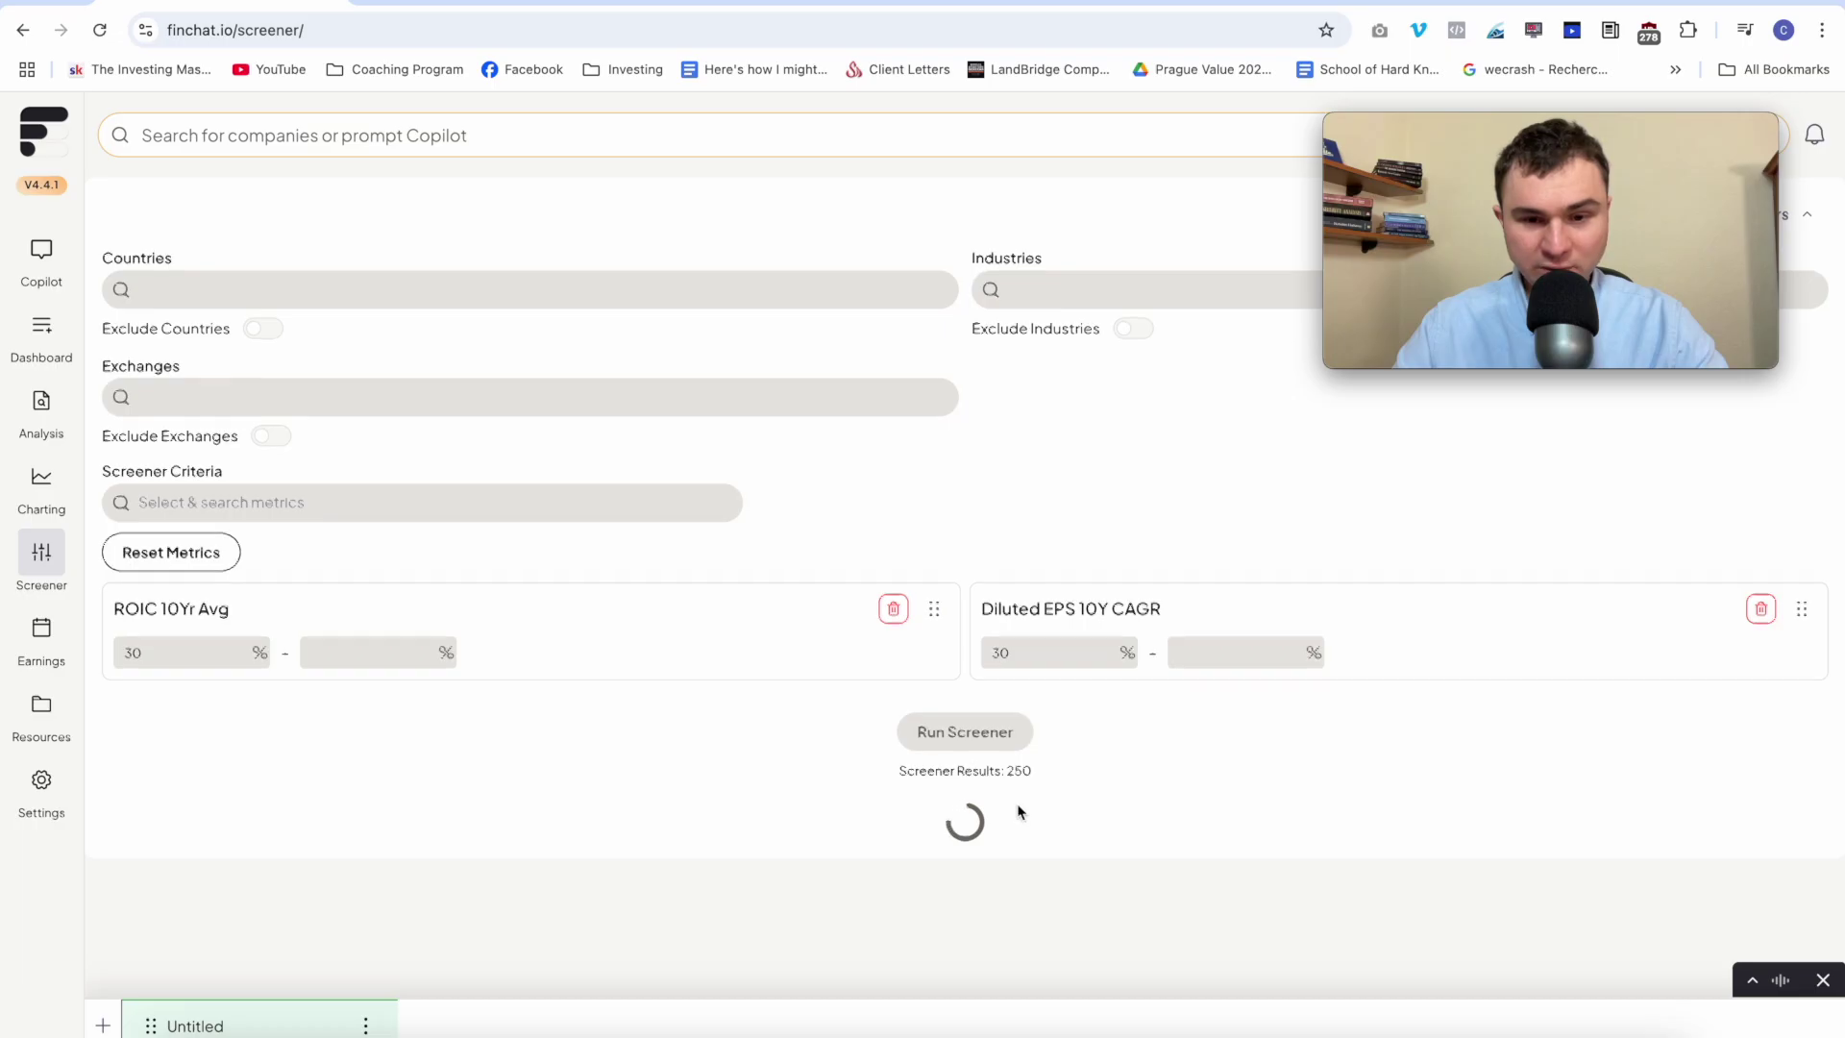
- Review the companies that meet the 30% minimums for ROIC 10Yr Avg and Diluted EPS 10Y CAGR
scroll(1018, 798, down, 2)
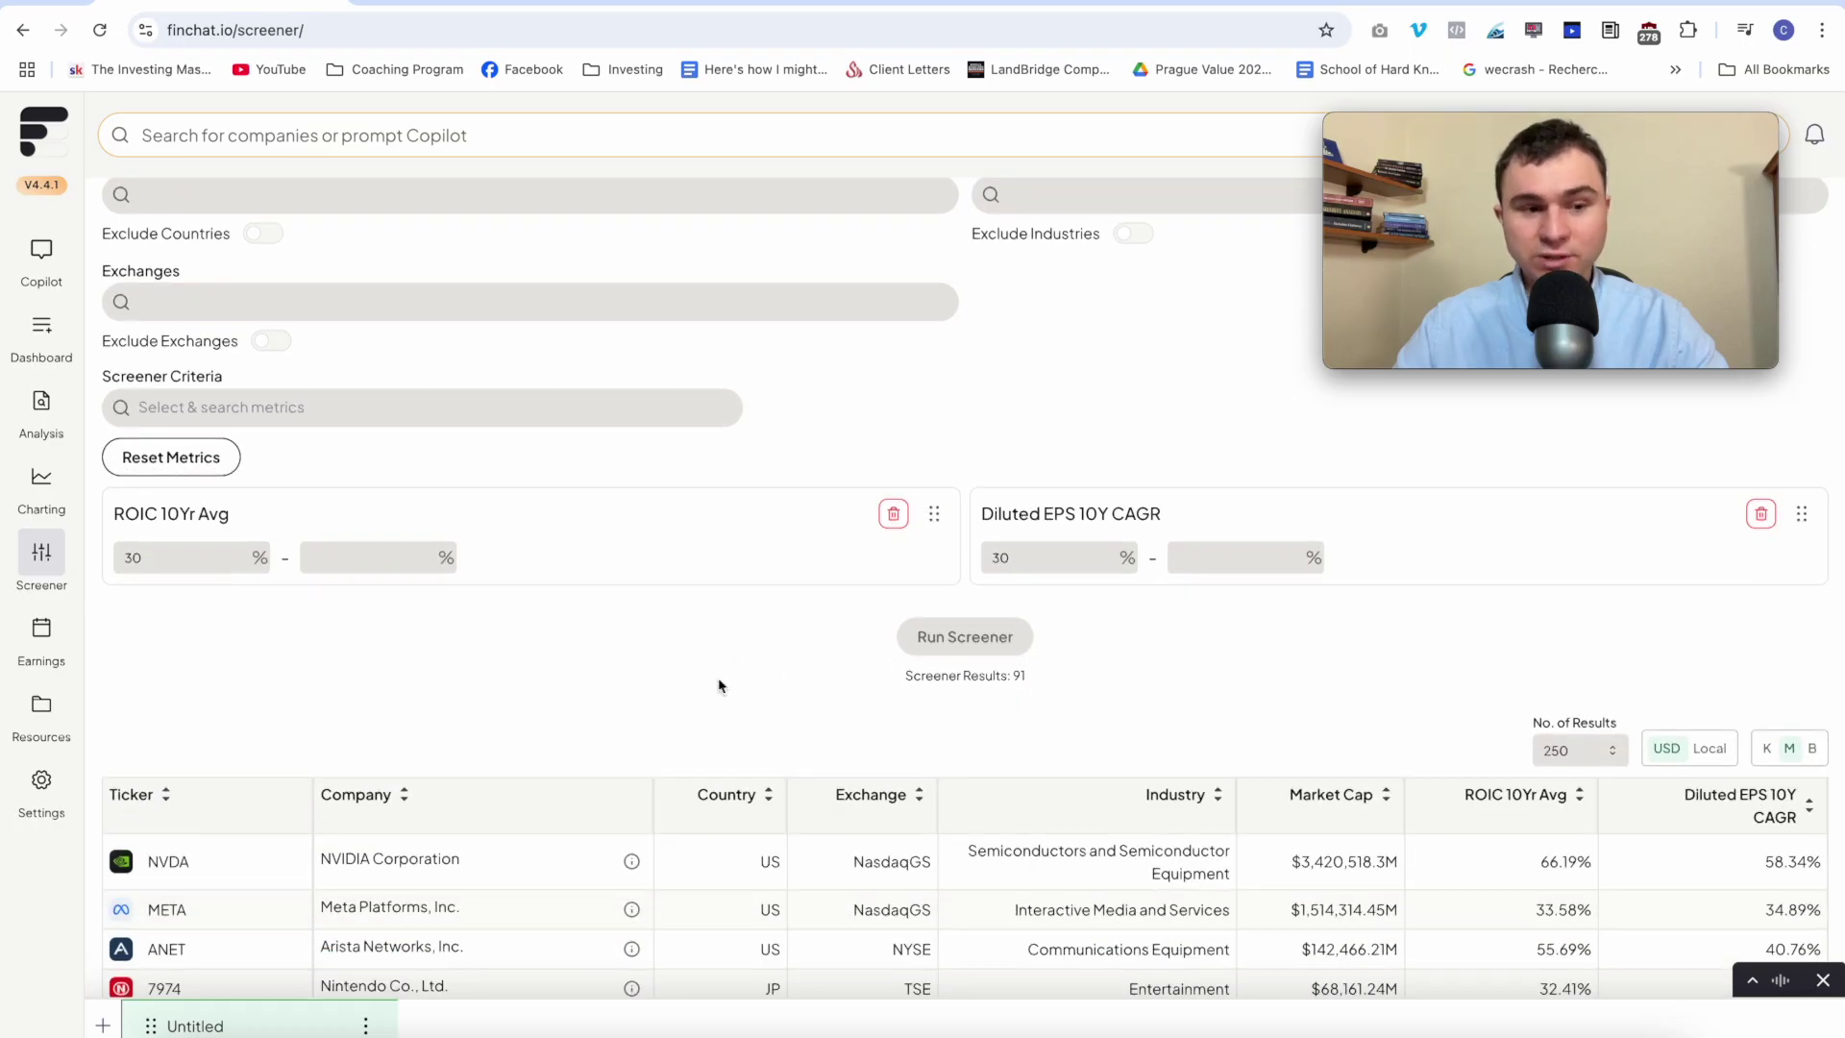
scroll(717, 684, down, 1)
scroll(717, 683, up, 1)
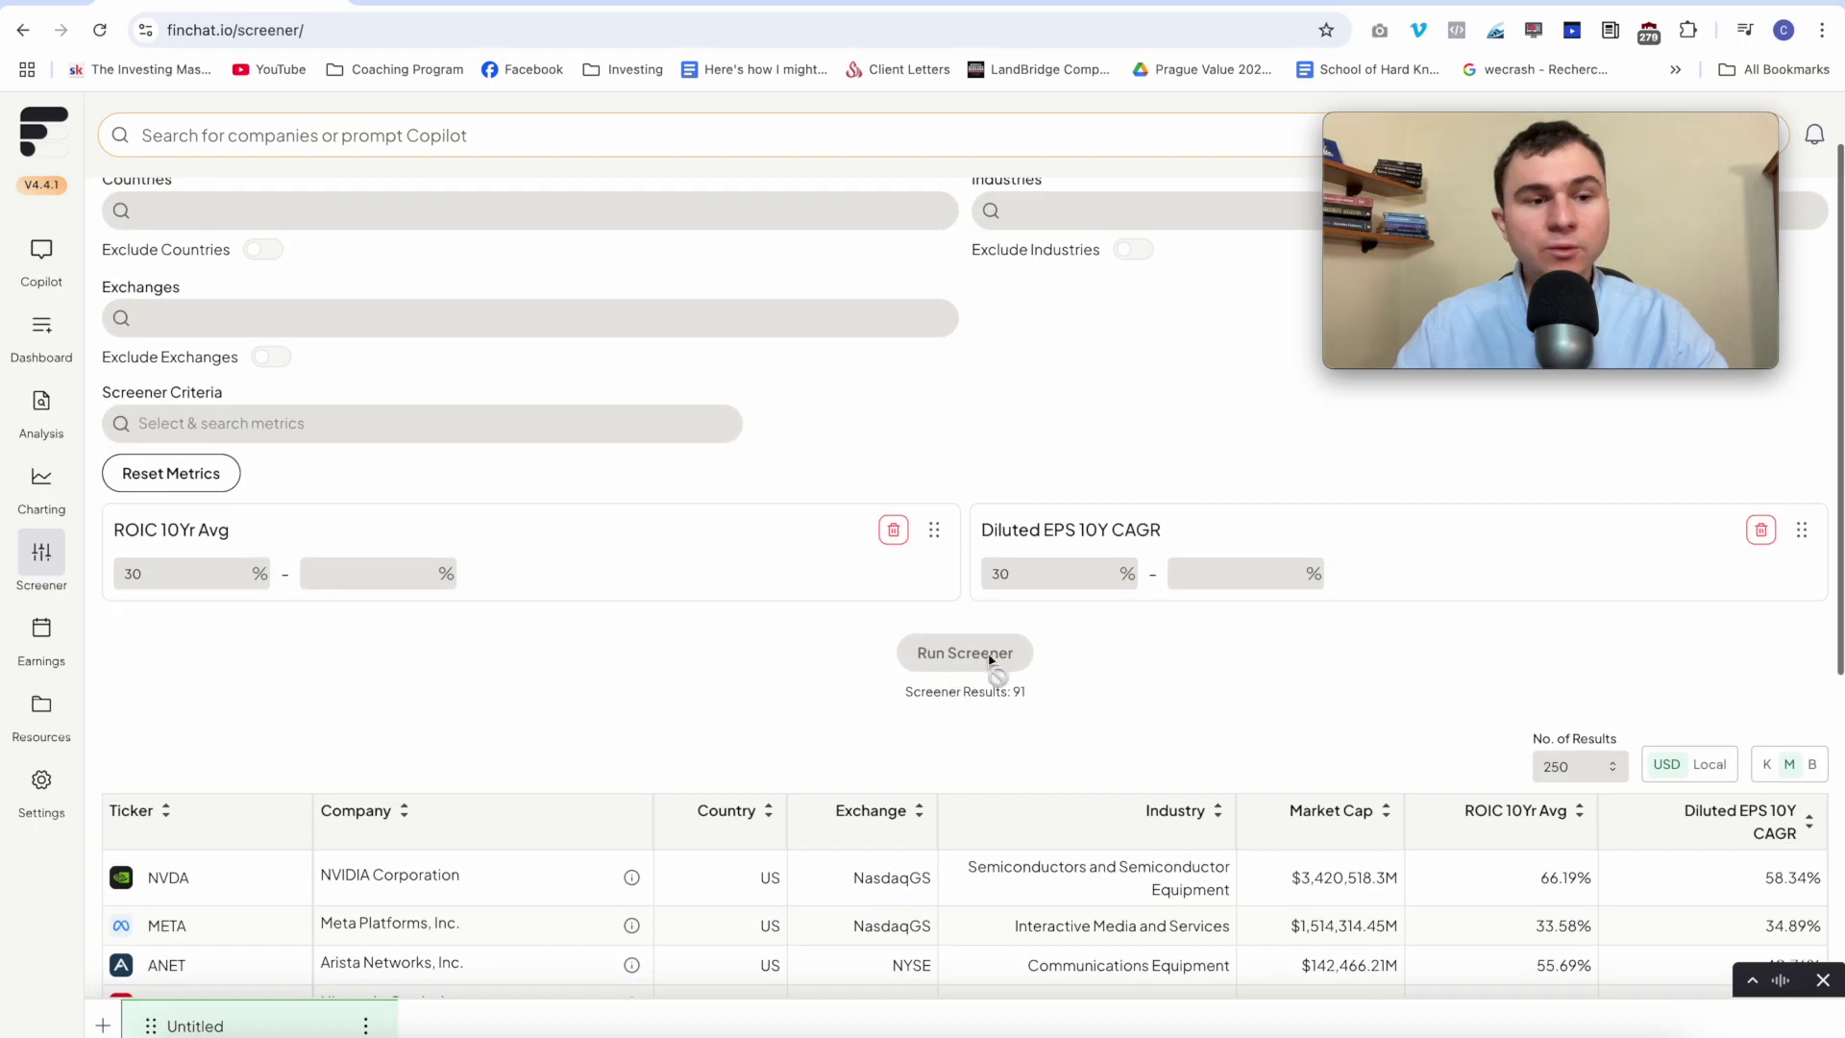
scroll(1085, 672, down, 2)
scroll(1085, 673, down, 1)
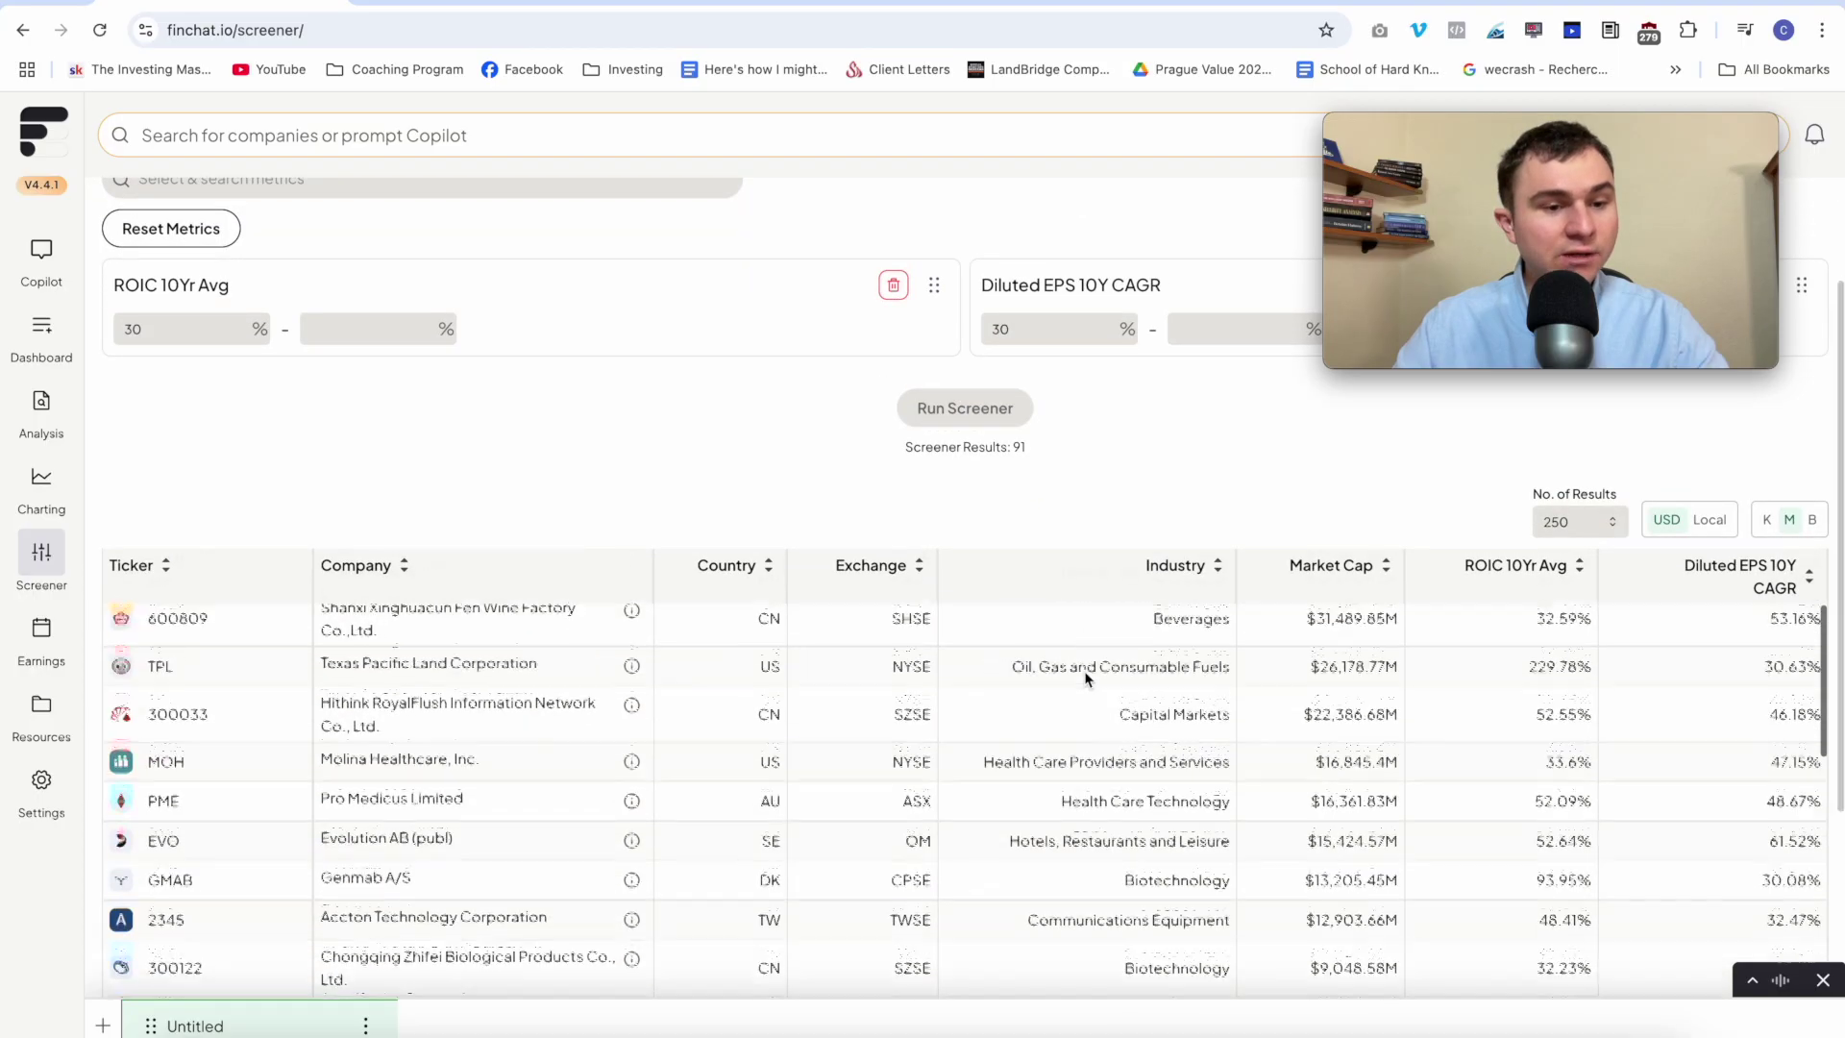
scroll(1099, 522, up, 4)
scroll(1075, 544, down, 1)
scroll(1075, 535, down, 3)
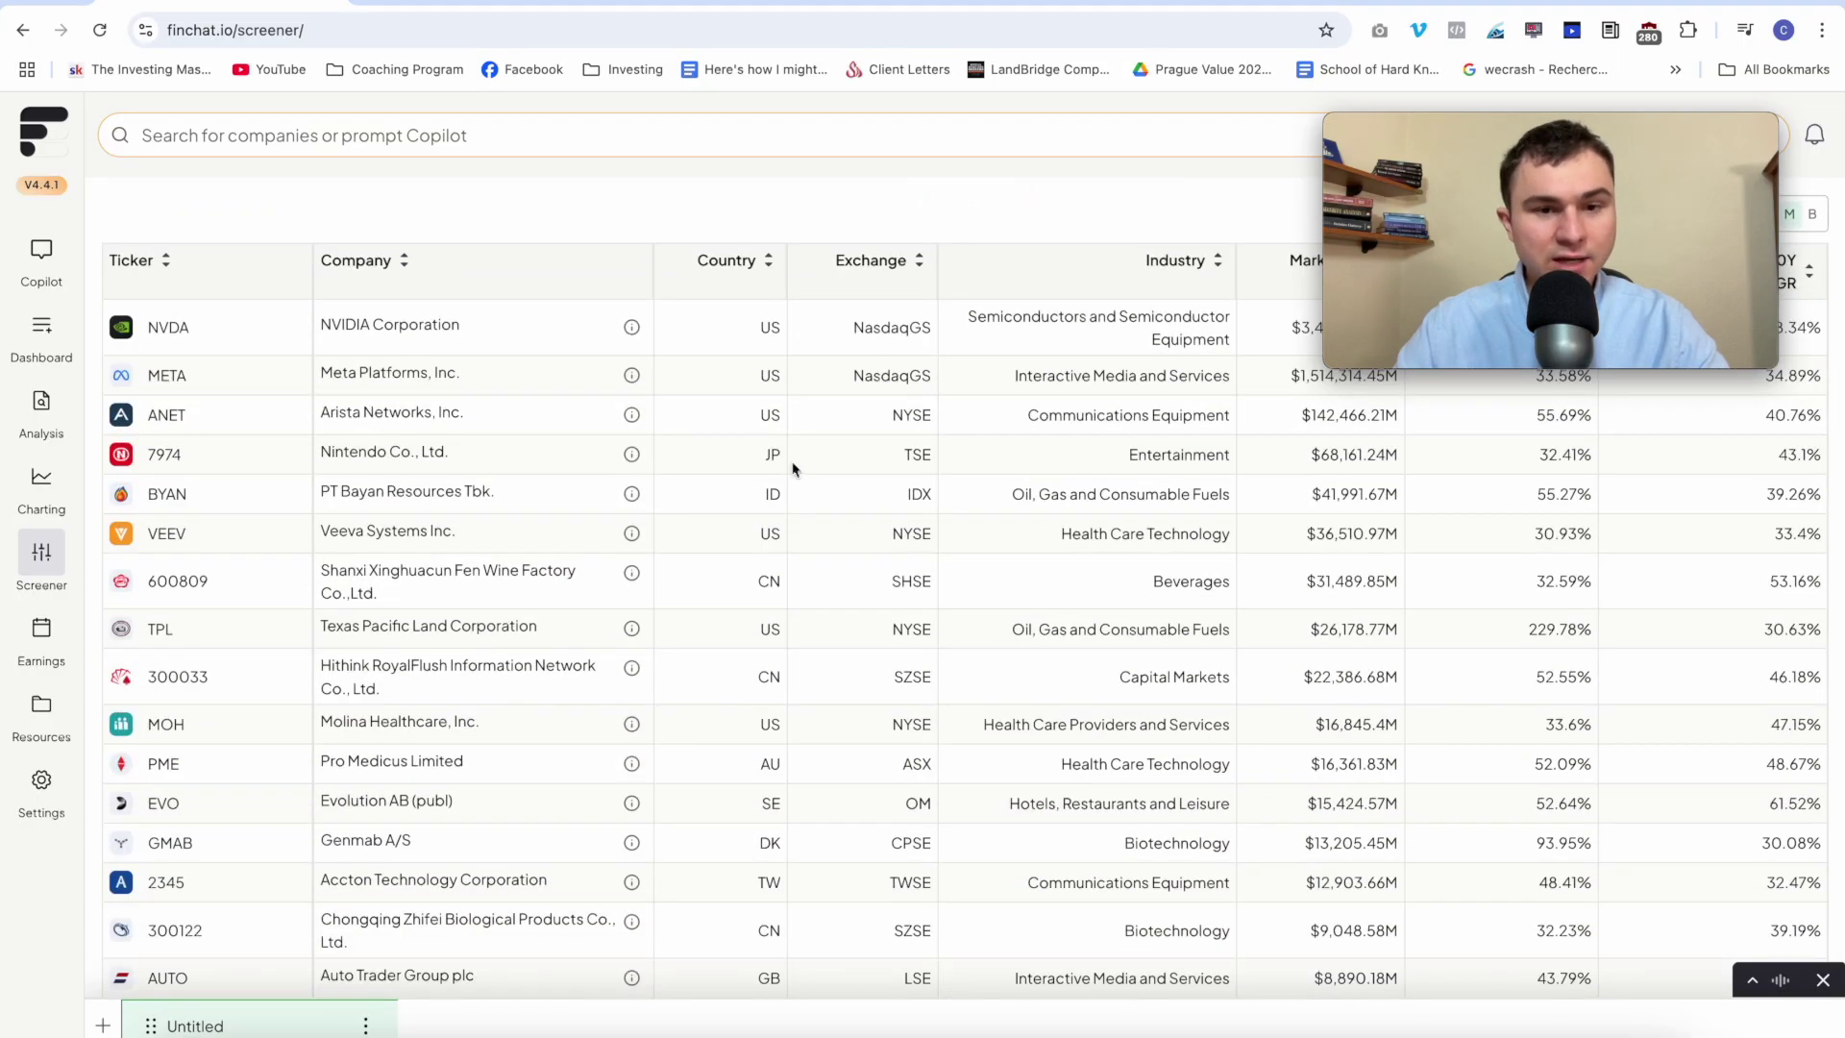
scroll(882, 503, up, 7)
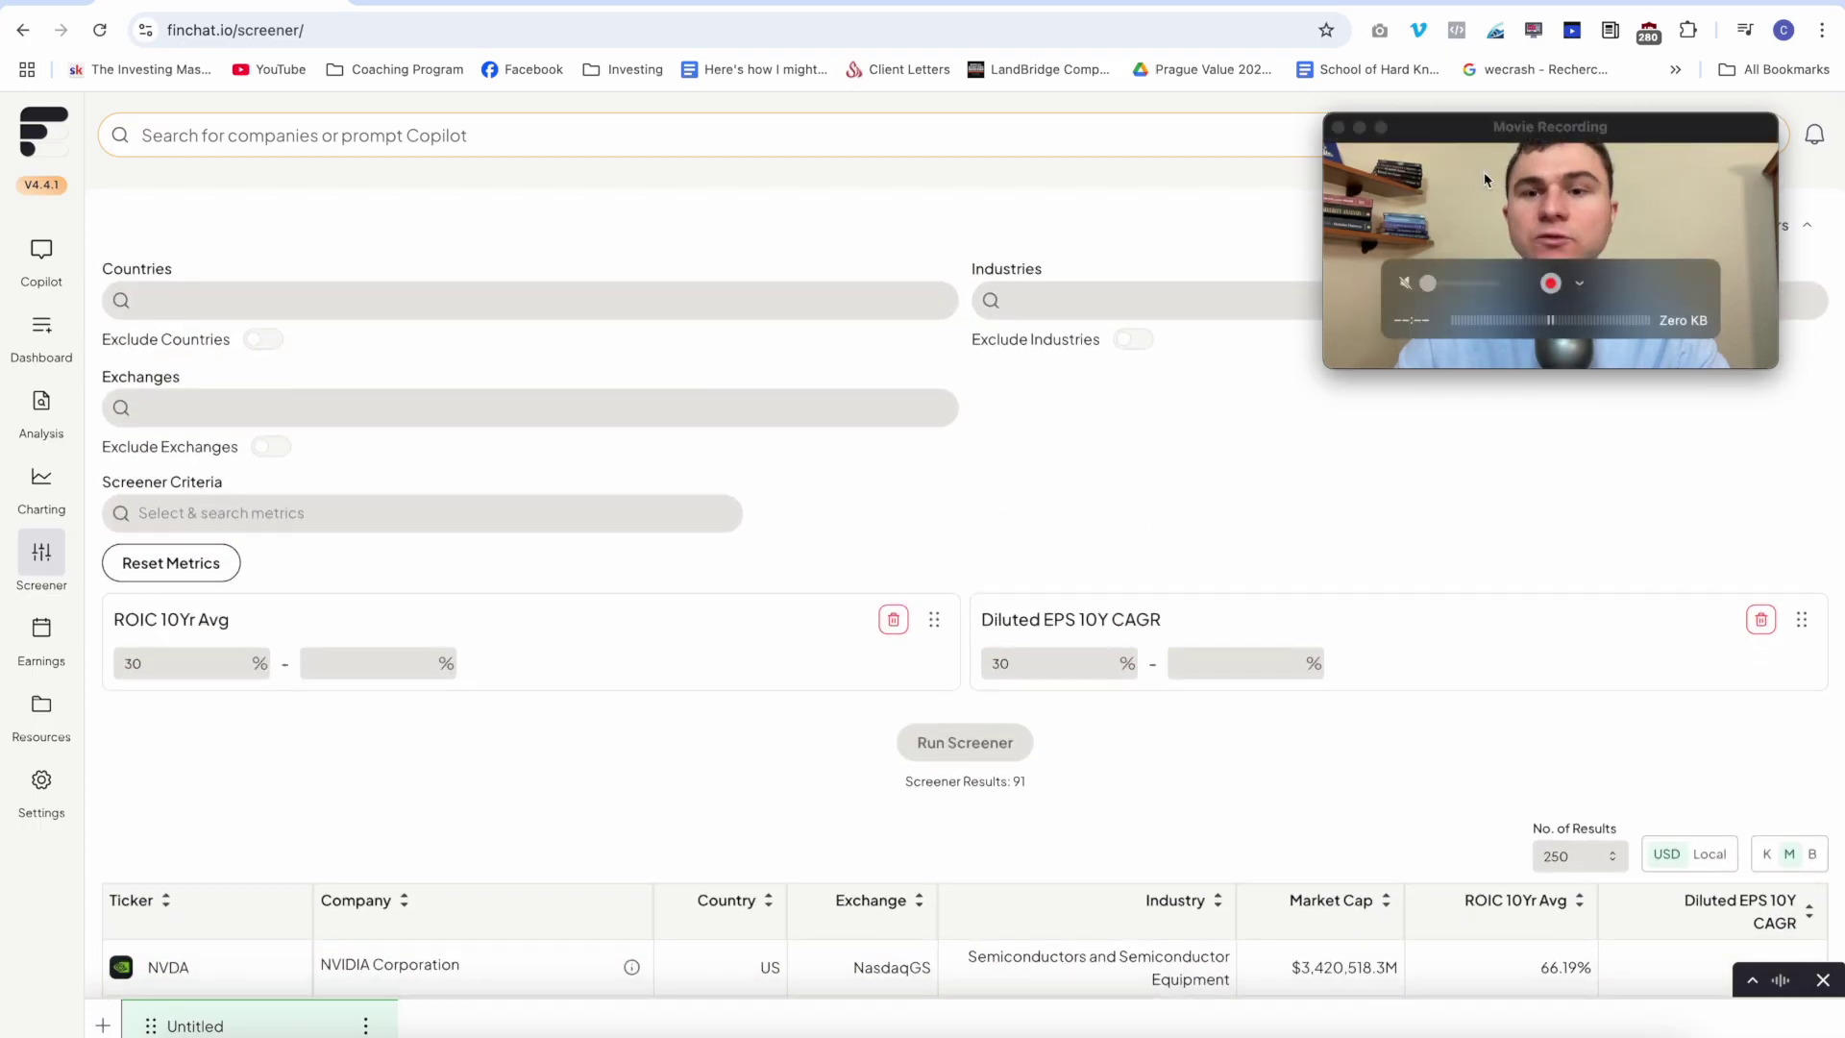
- Exclude the United States from the screened countries and rerun the screener
drag(1484, 171, 1473, 407)
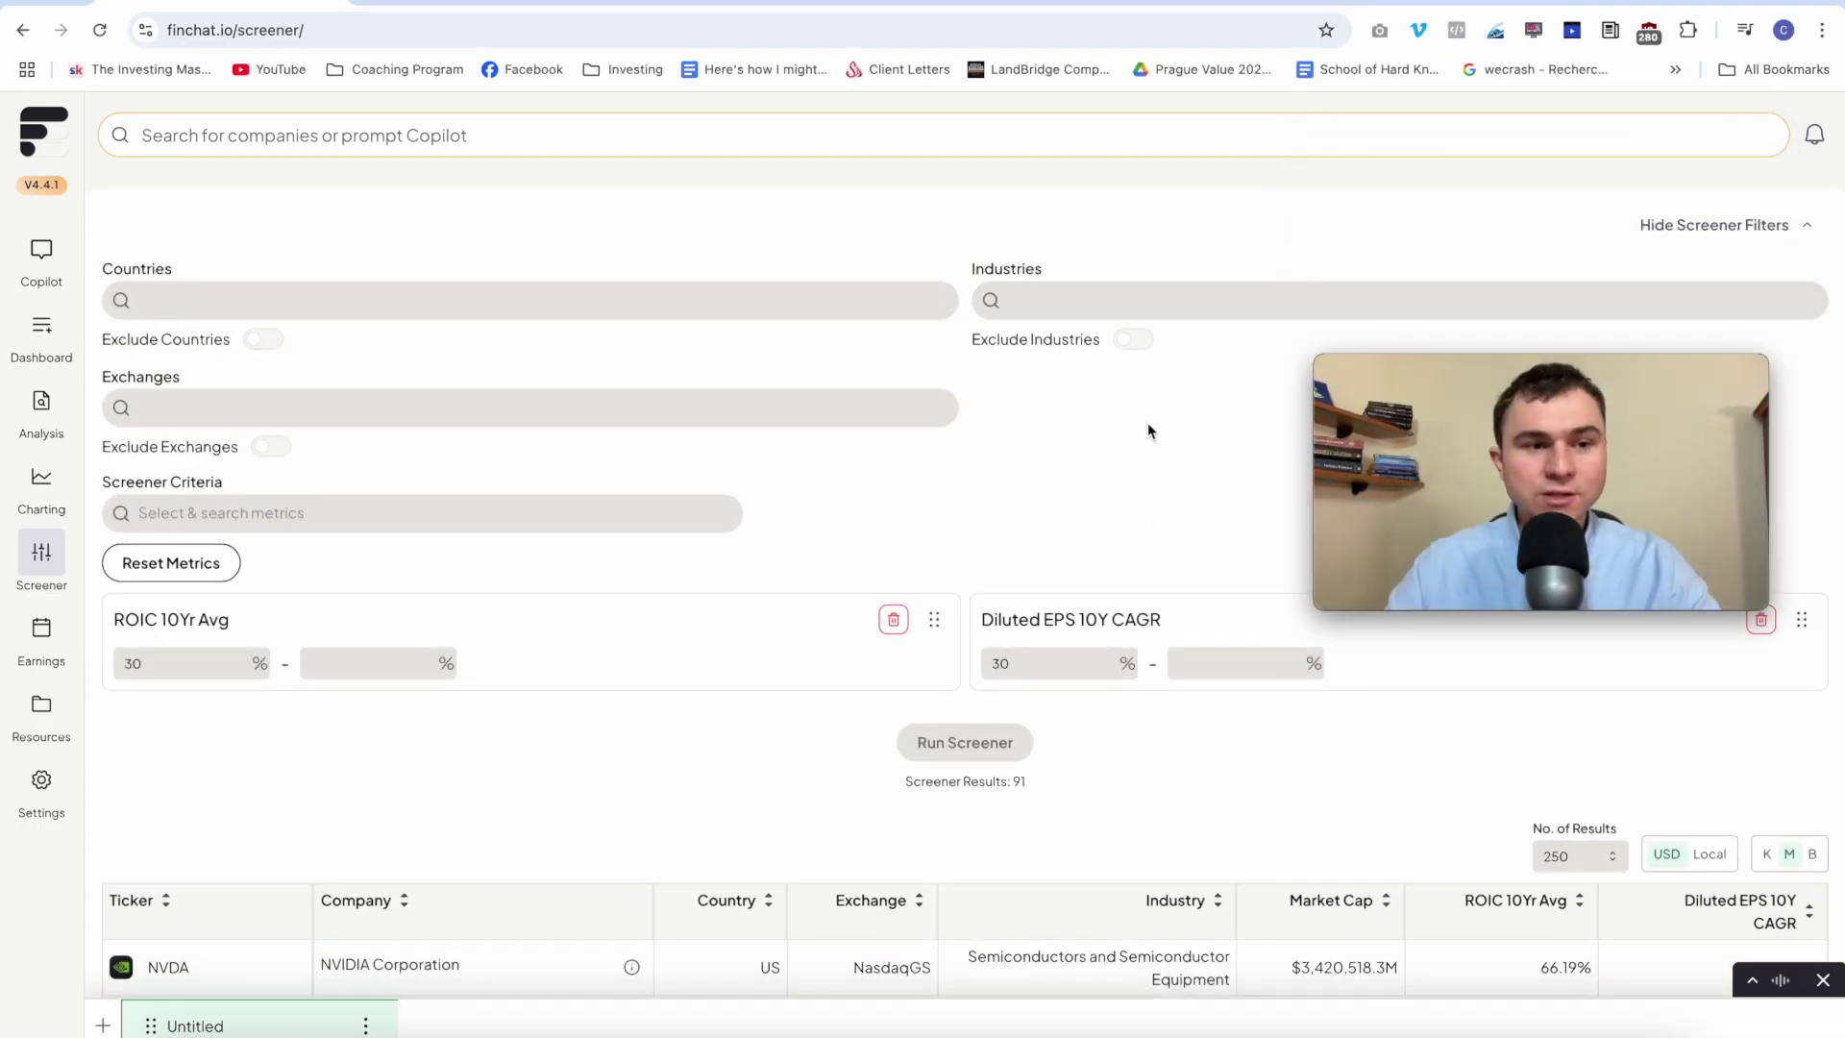
click(257, 309)
text(united)
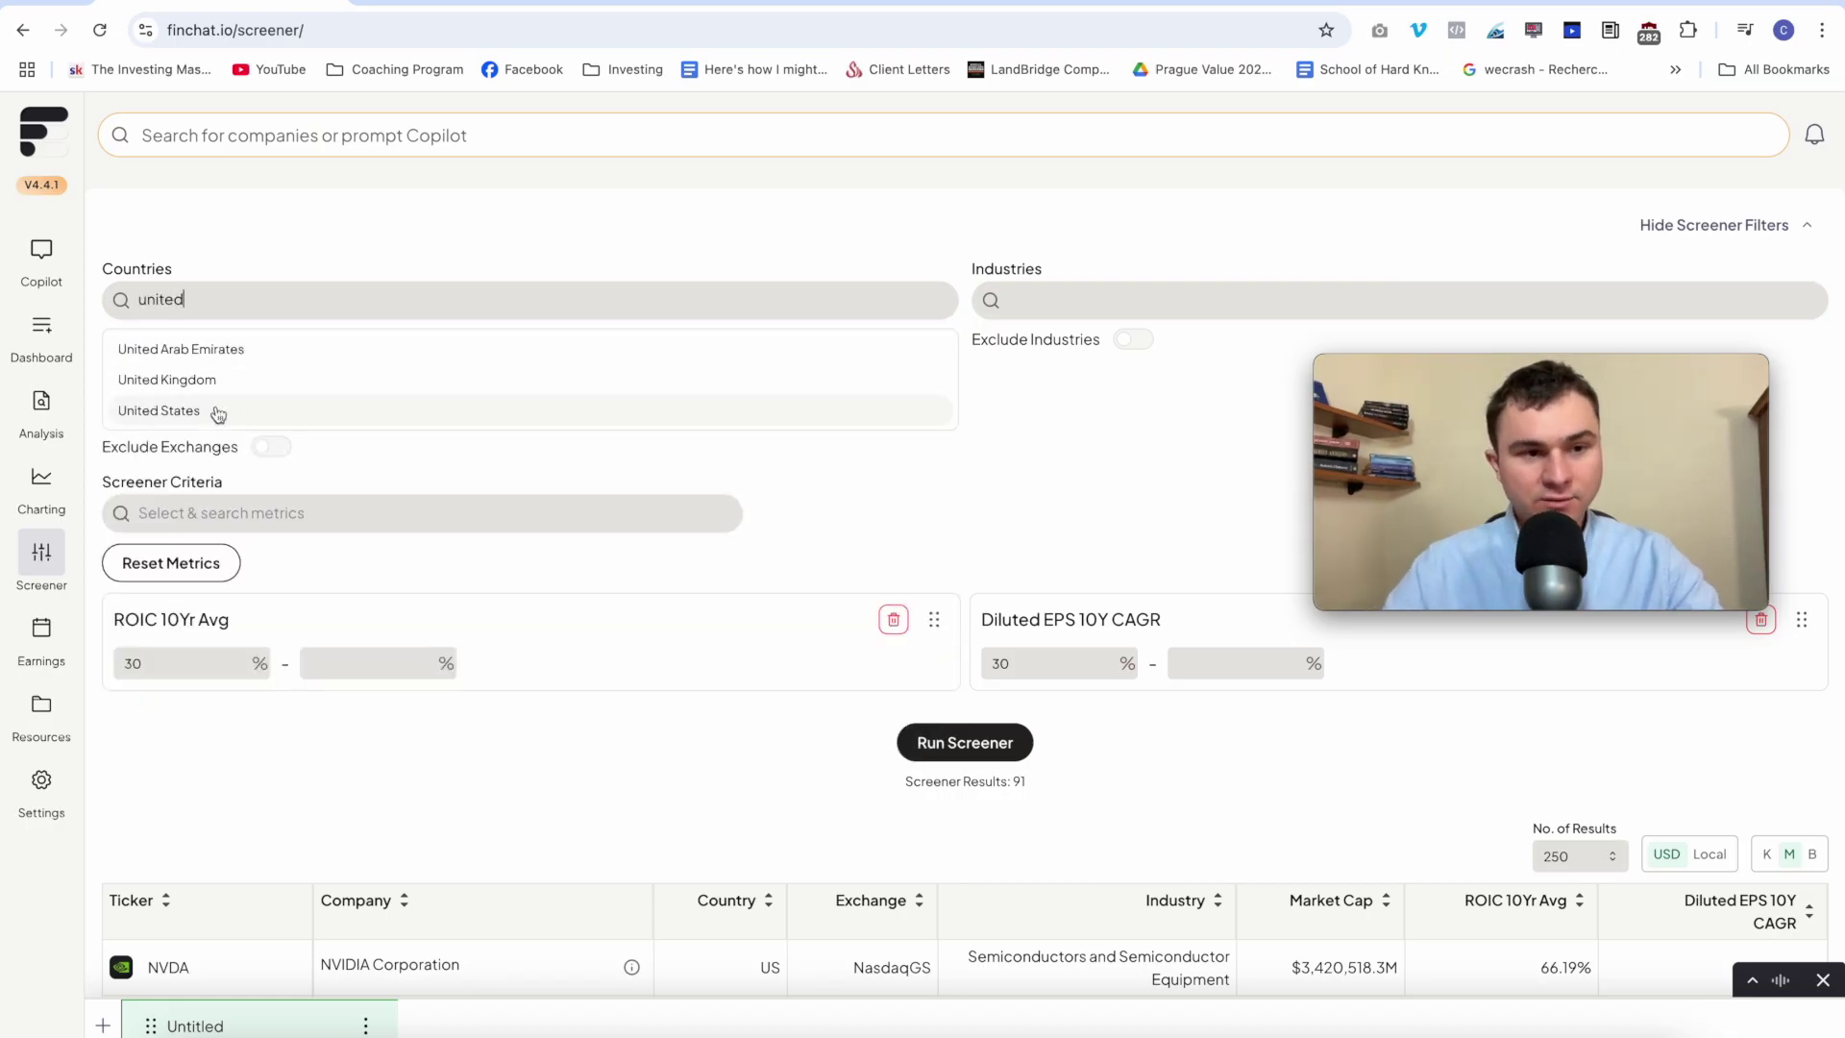
click(218, 414)
click(1109, 759)
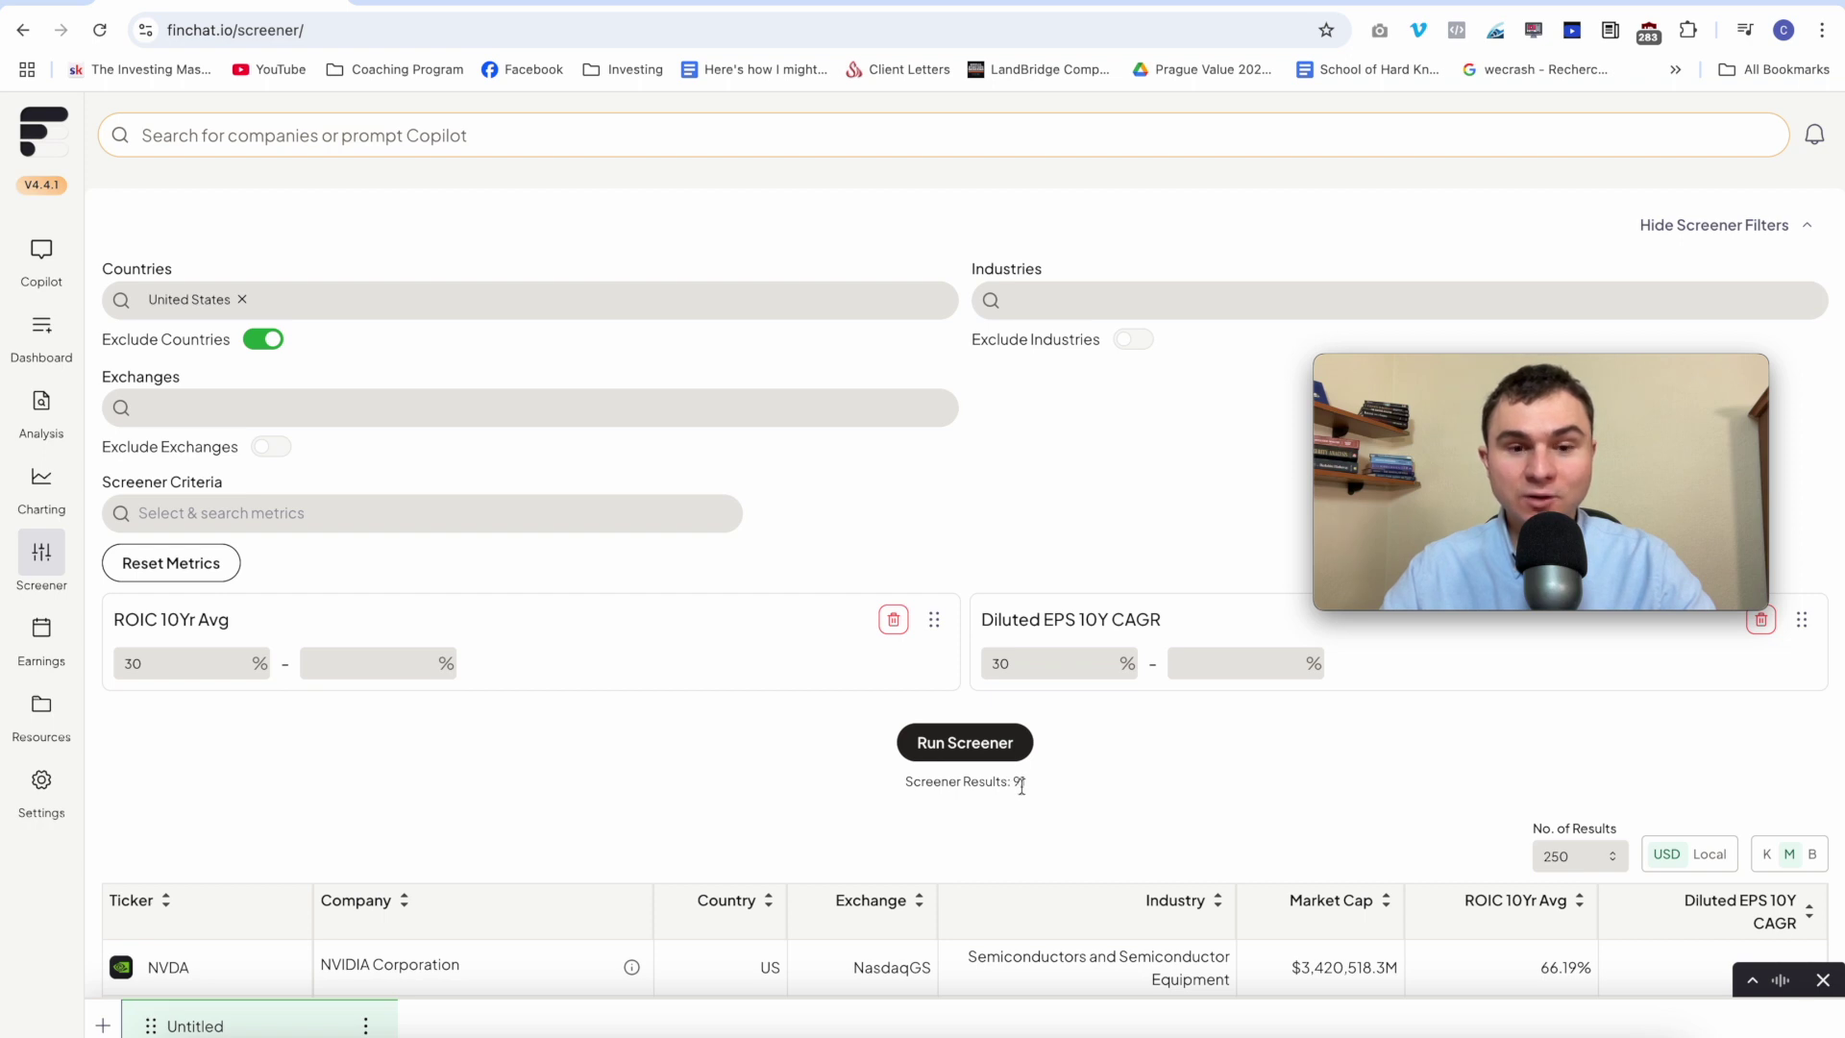
click(974, 749)
- Look at the industry filter options and review the list of matching companies outside the United States
scroll(817, 739, down, 2)
scroll(803, 746, up, 2)
click(1073, 292)
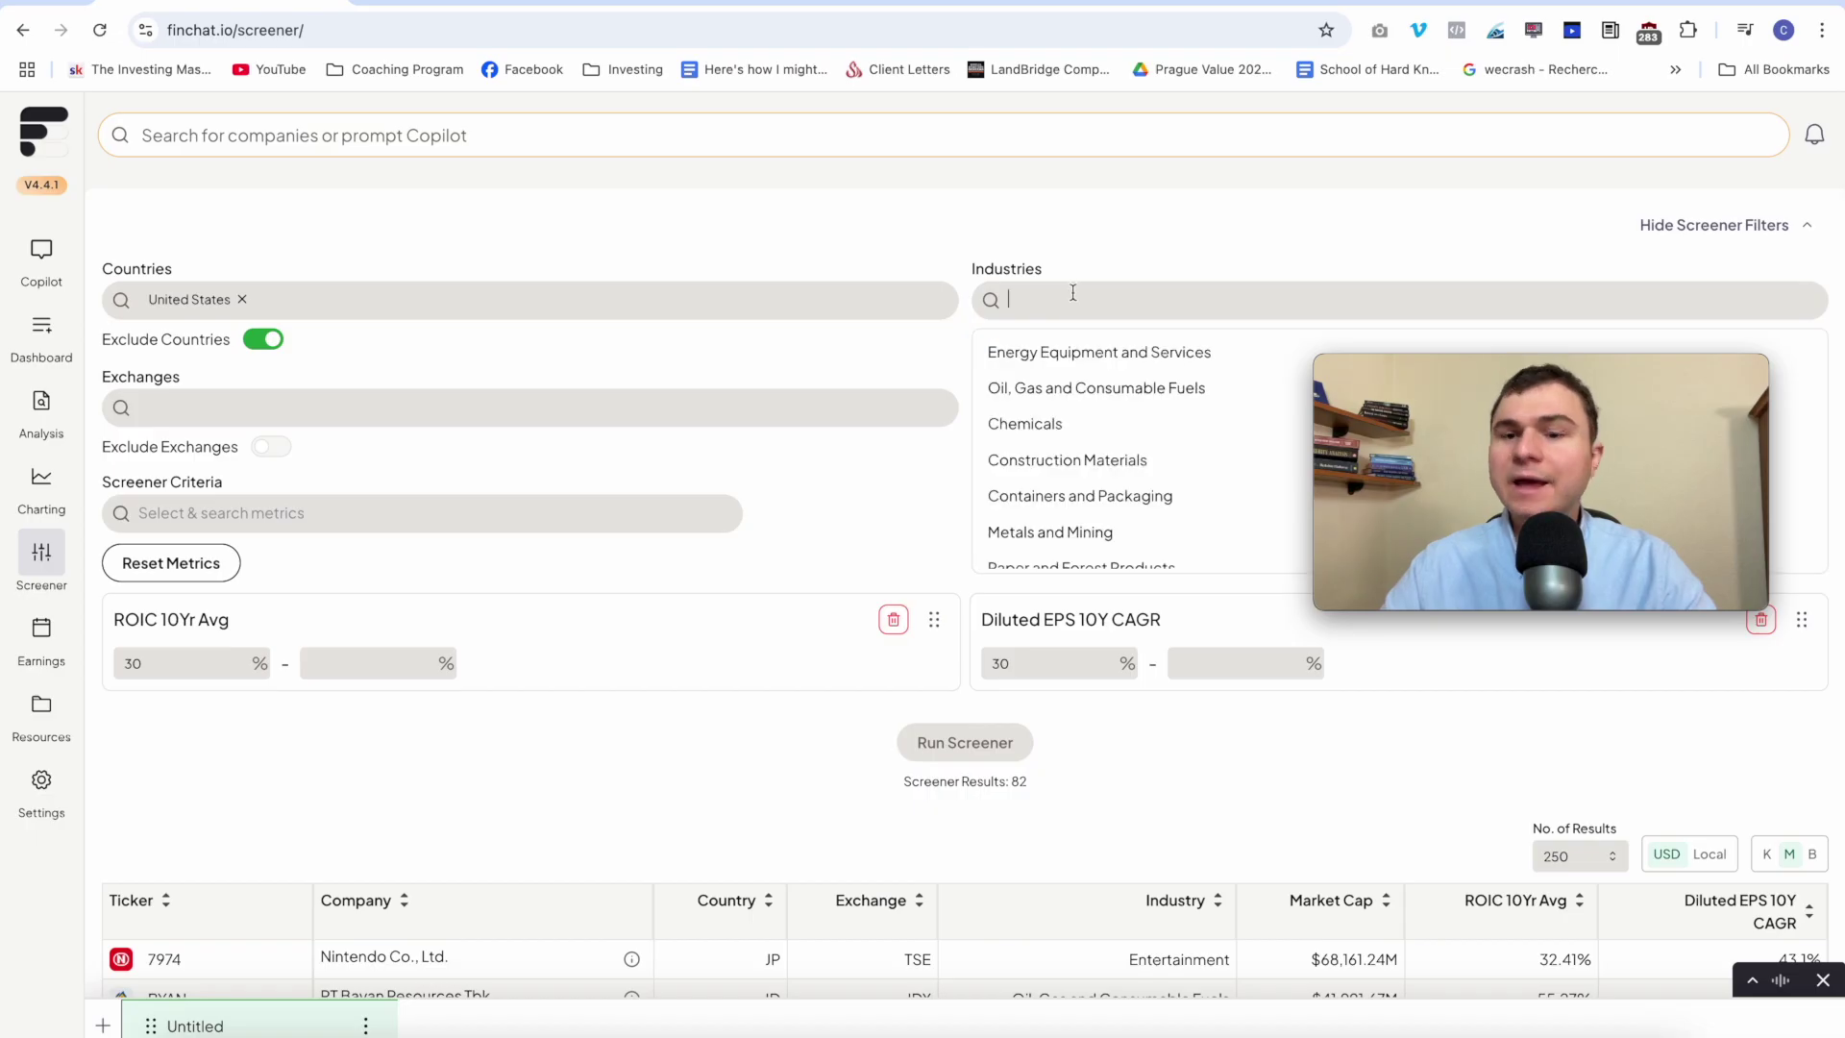
click(991, 248)
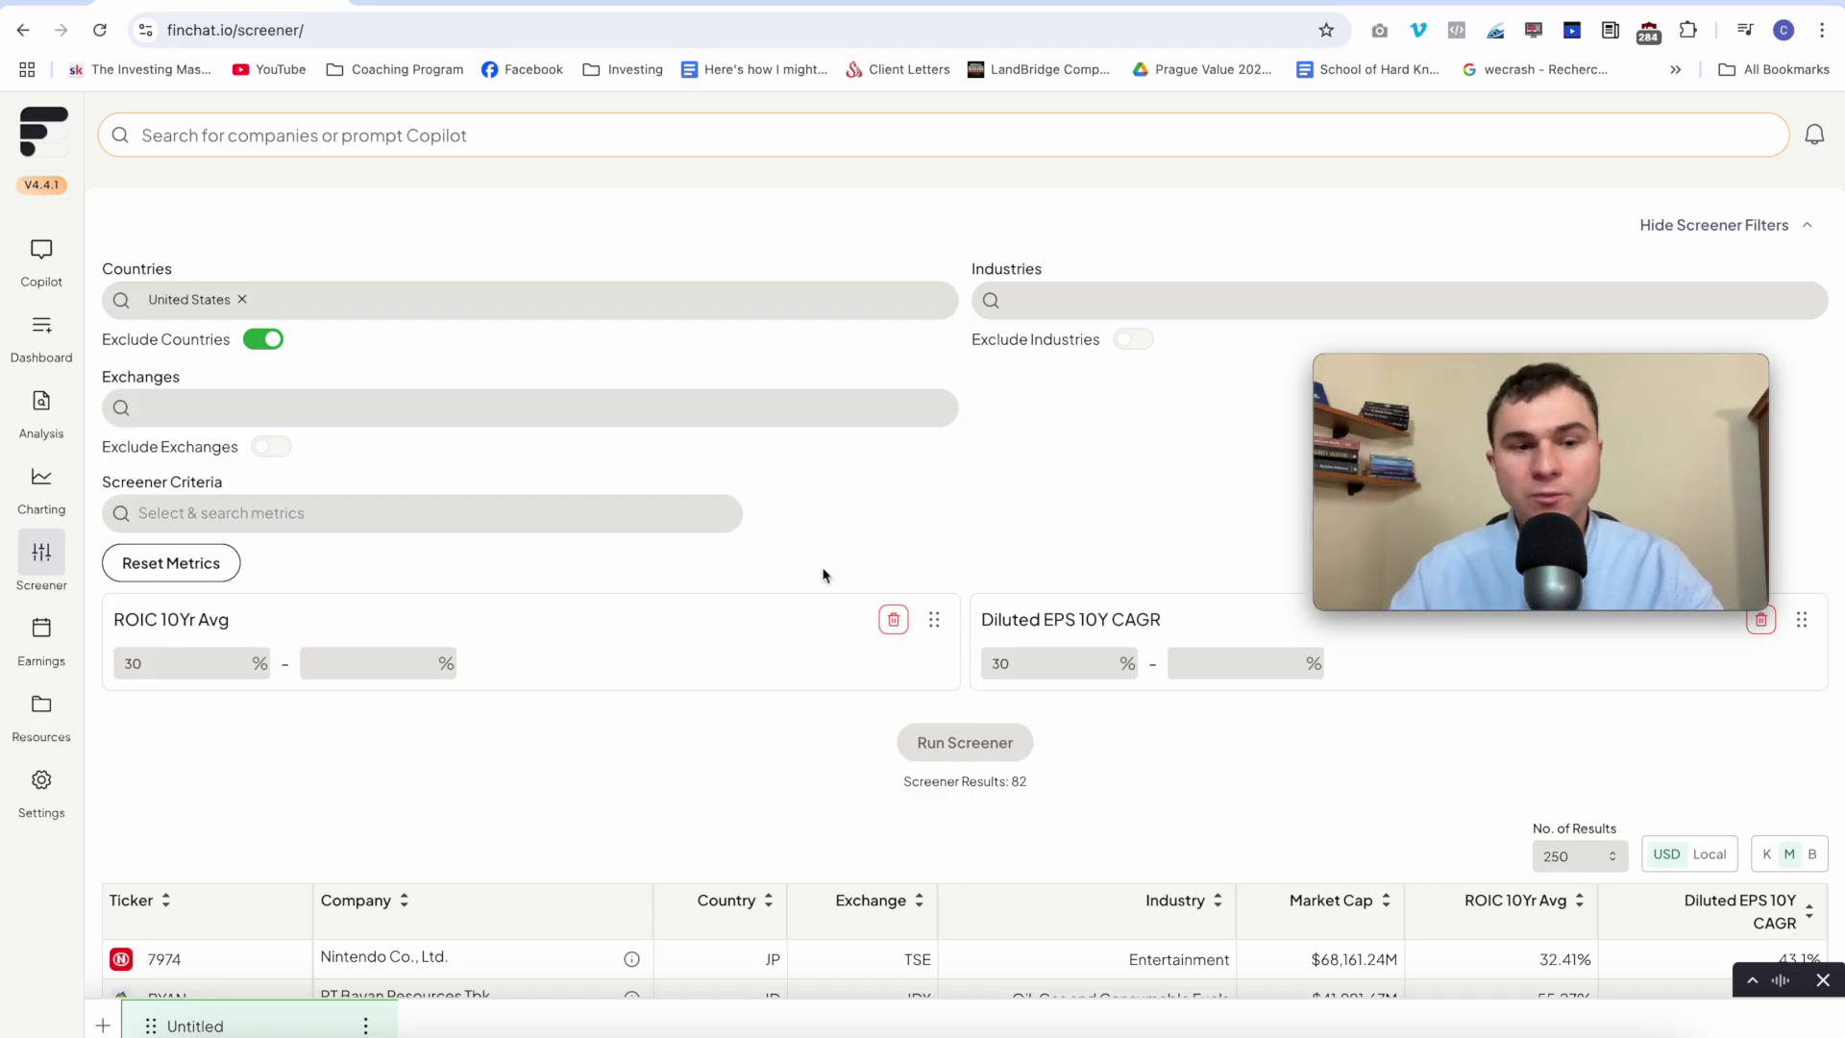
scroll(822, 575, down, 4)
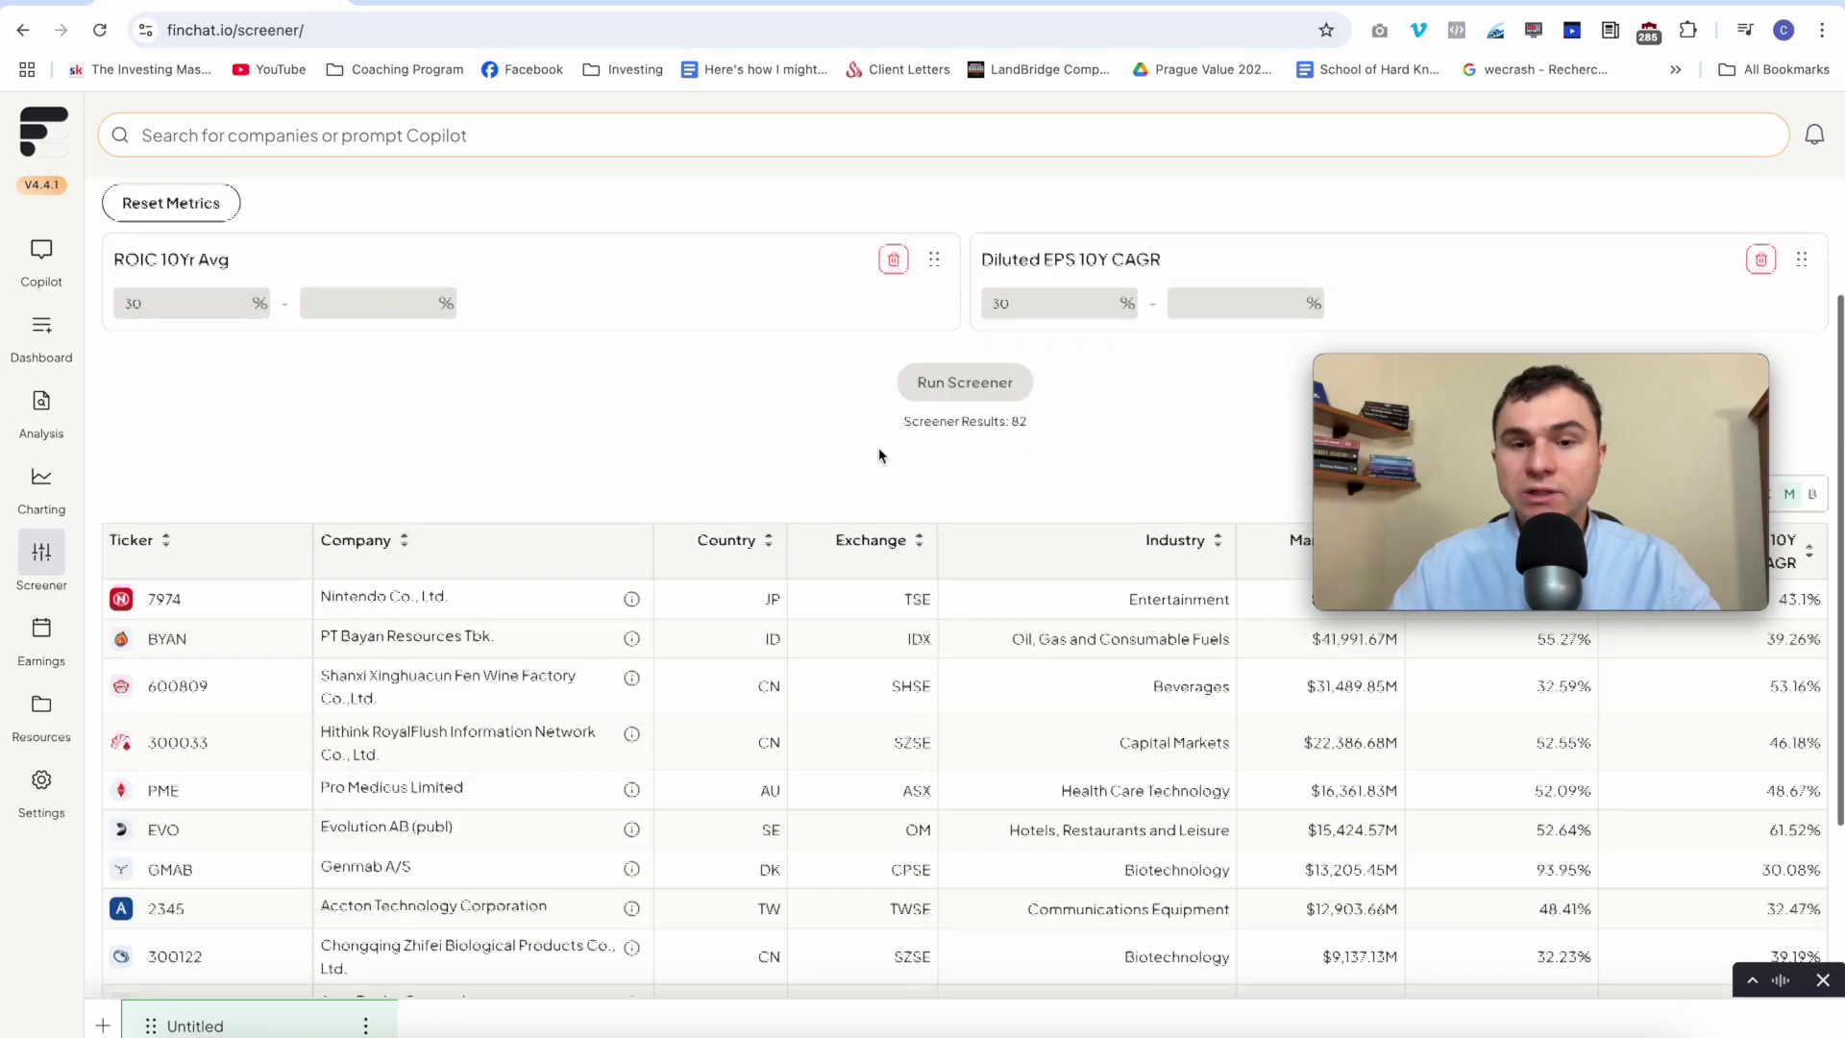
scroll(879, 456, down, 3)
scroll(879, 455, down, 5)
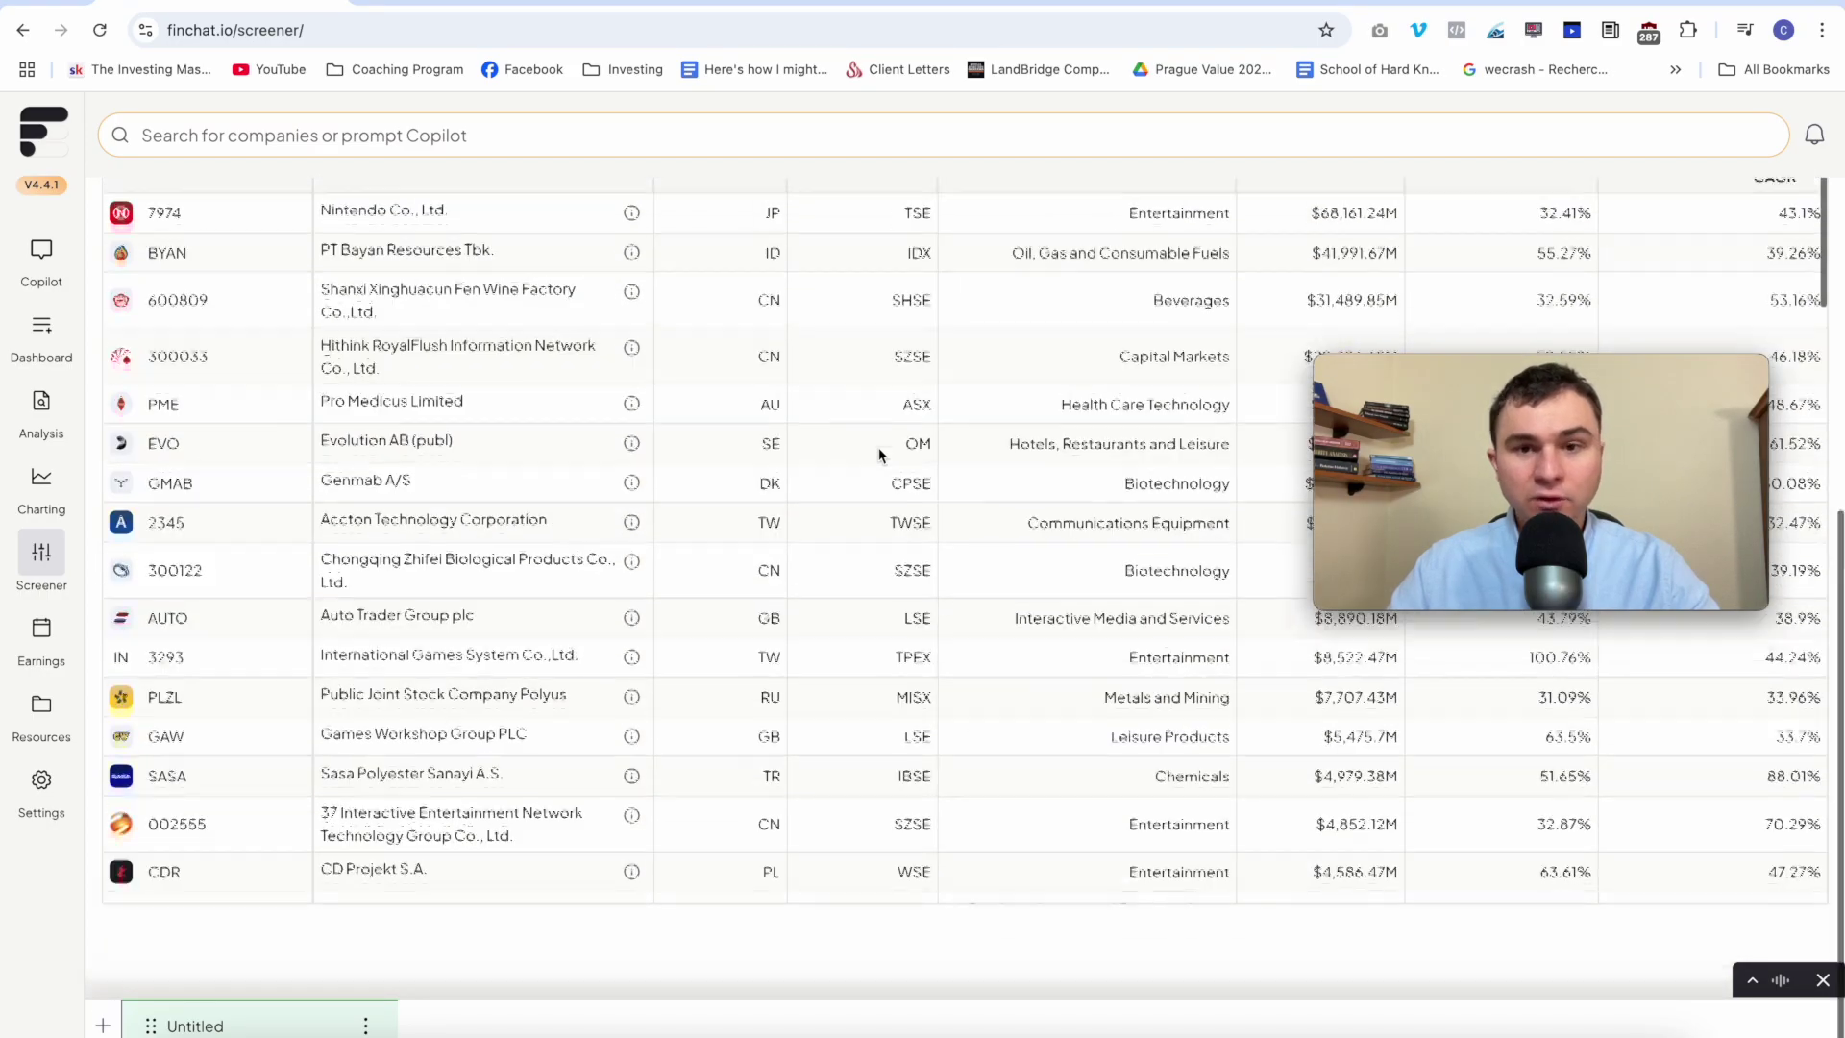
scroll(879, 461, up, 8)
- Add a P/E criterion ranging from 0 to 30 and rerun the screener
click(375, 467)
text(price)
click(191, 829)
click(219, 616)
text(0)
click(393, 616)
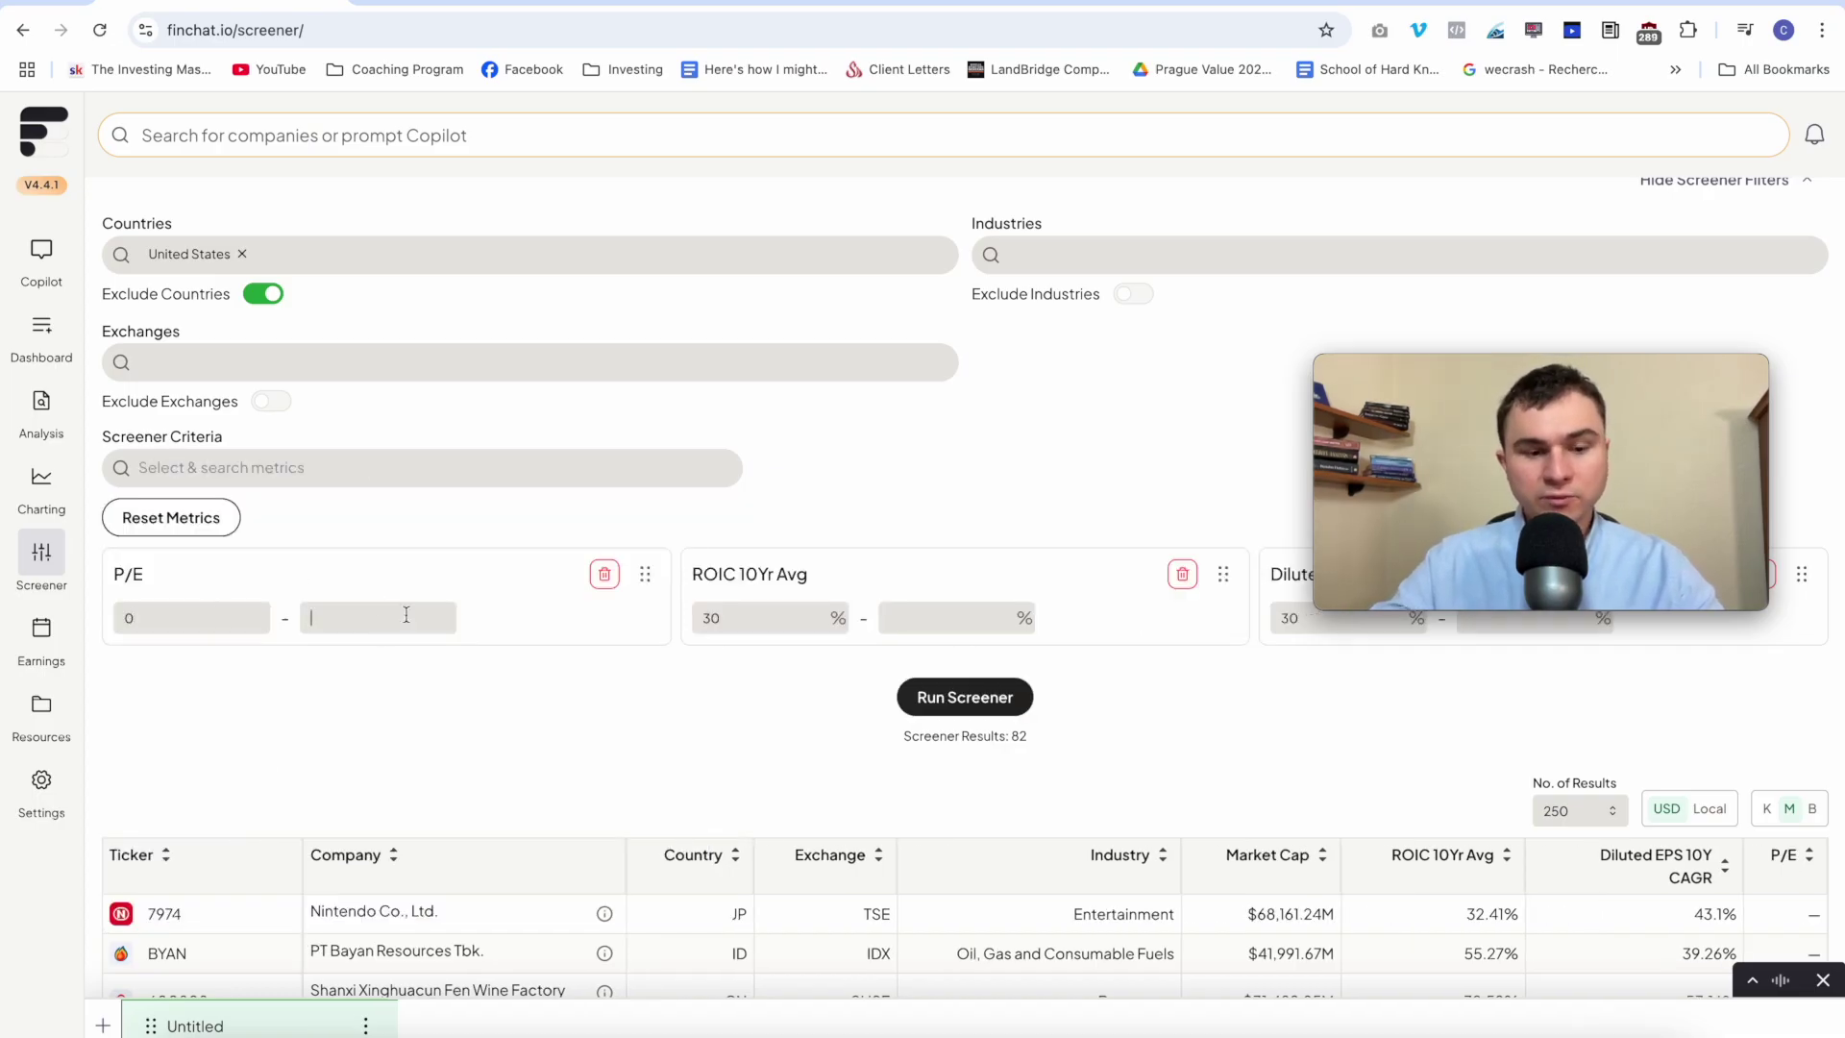
text(30)
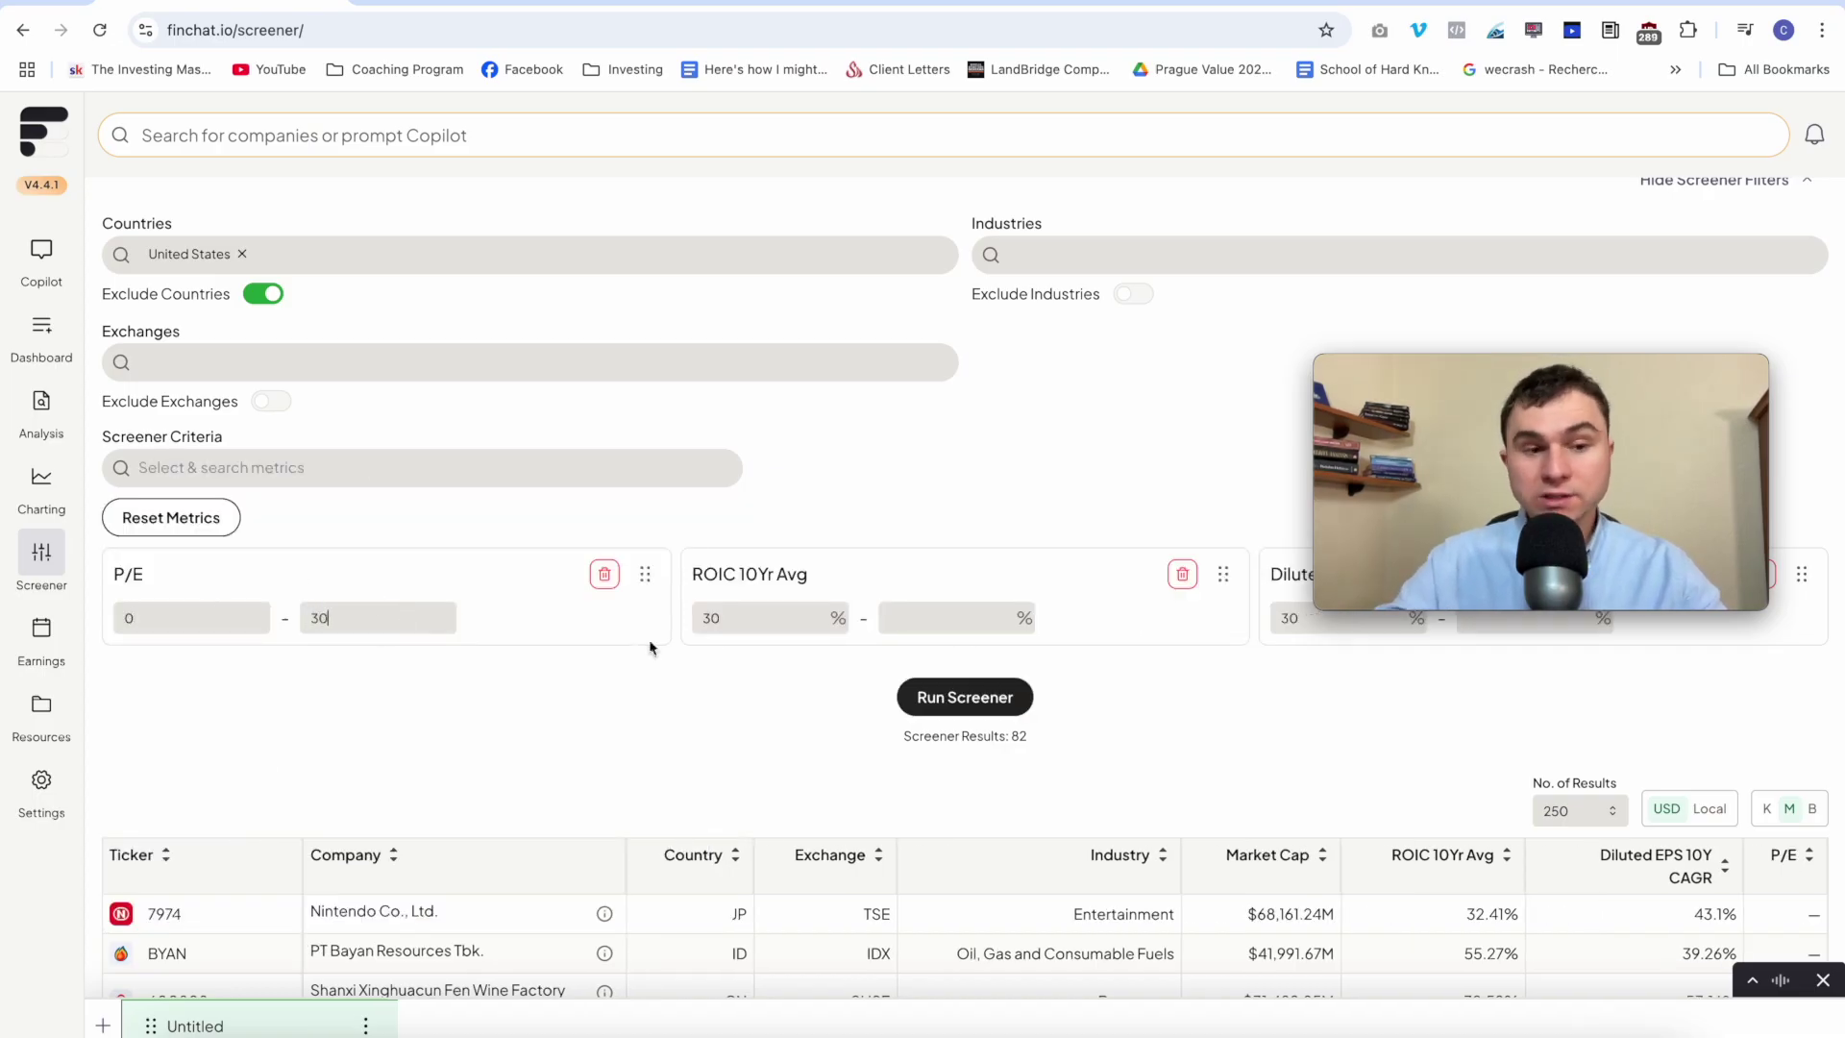
click(943, 713)
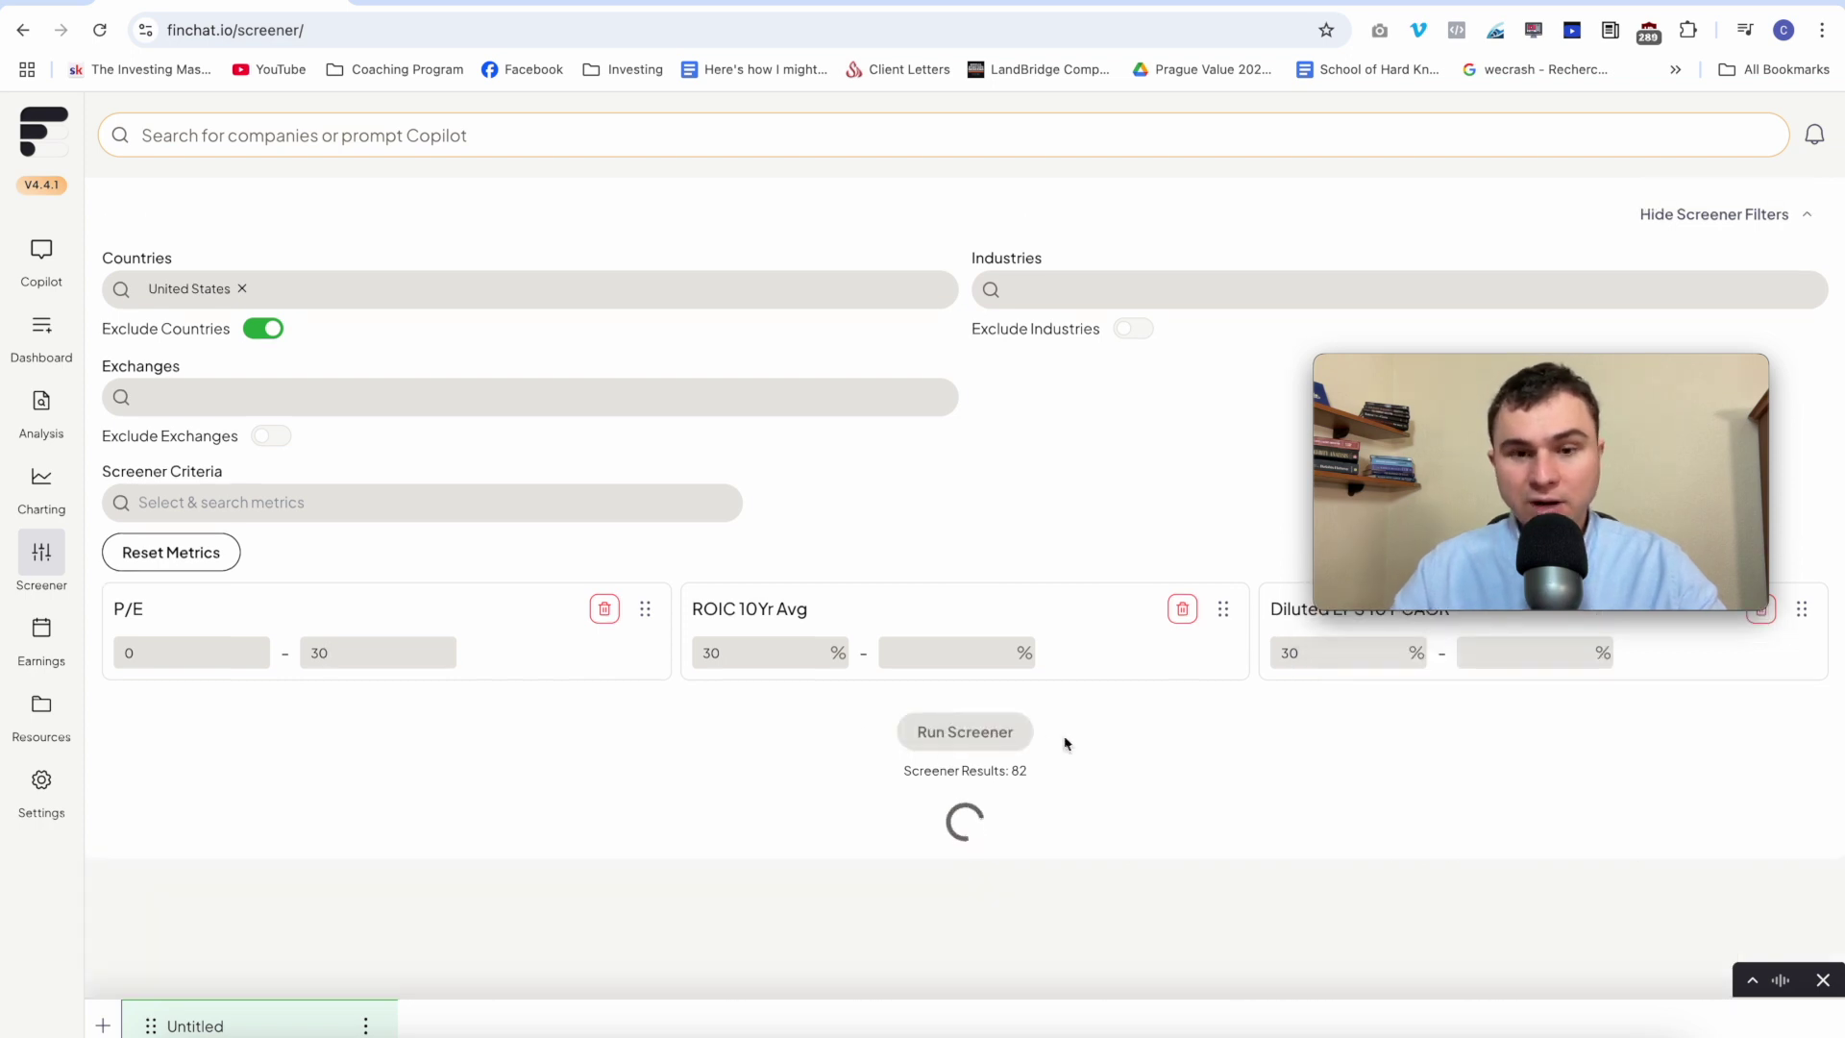
- Set the maximum P/E to 20 and rerun the screener
click(384, 618)
key(BackSpace)
key(BackSpace)
text(20)
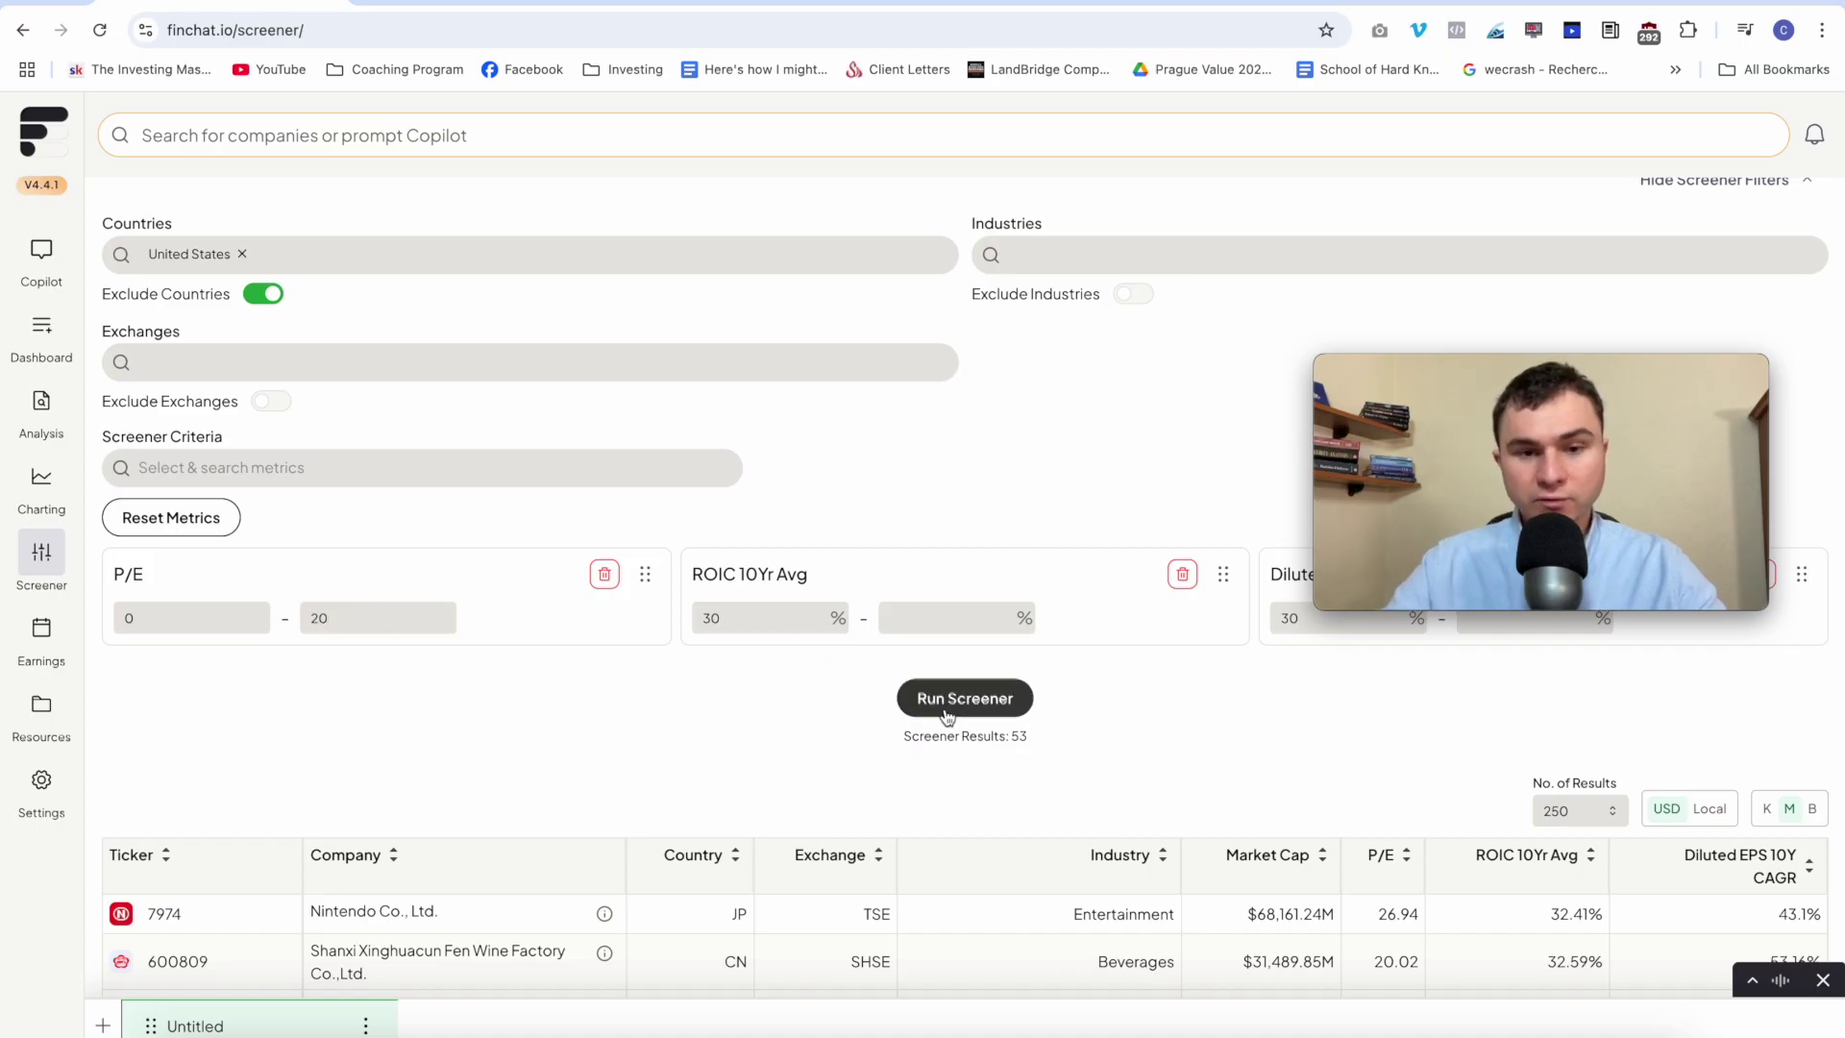
key(Return)
- Set the maximum P/E to 10, rerun the screener and review the matching companies
click(385, 618)
key(BackSpace)
key(BackSpace)
text(10)
click(965, 685)
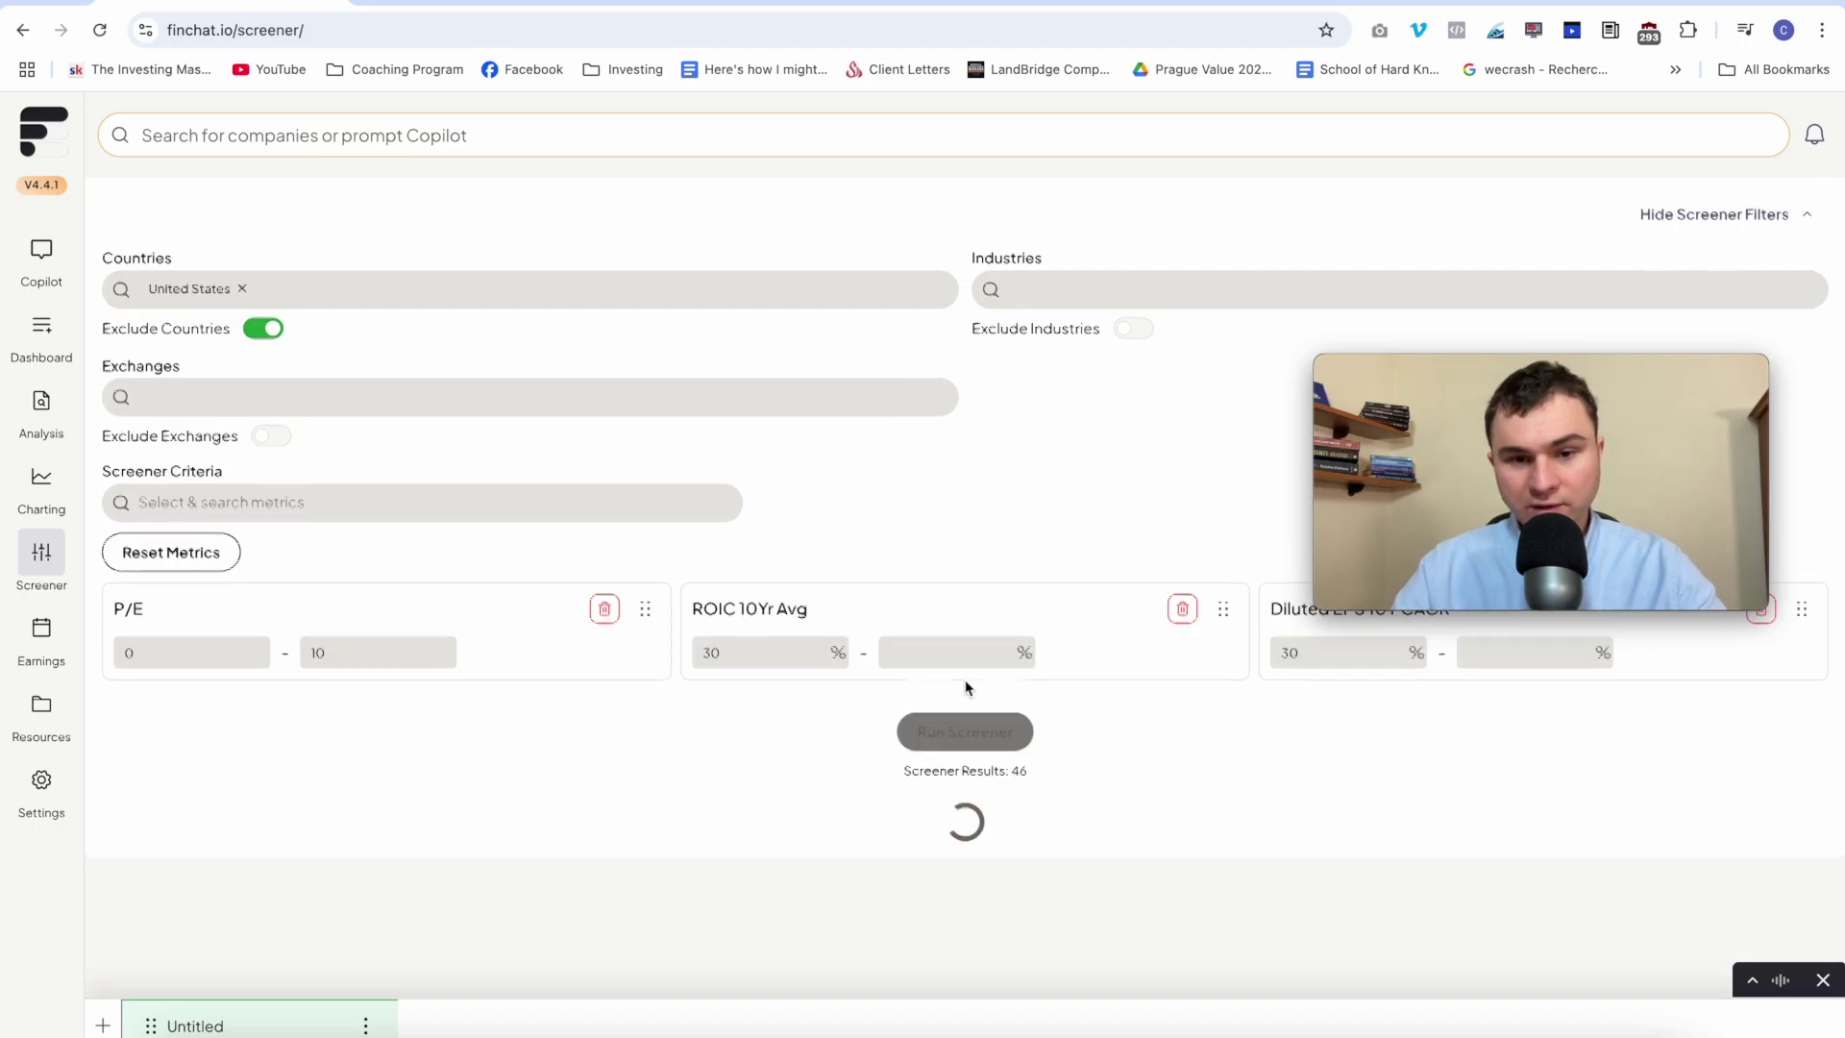
drag(1463, 377, 1414, 185)
scroll(1087, 400, down, 4)
scroll(1089, 398, down, 2)
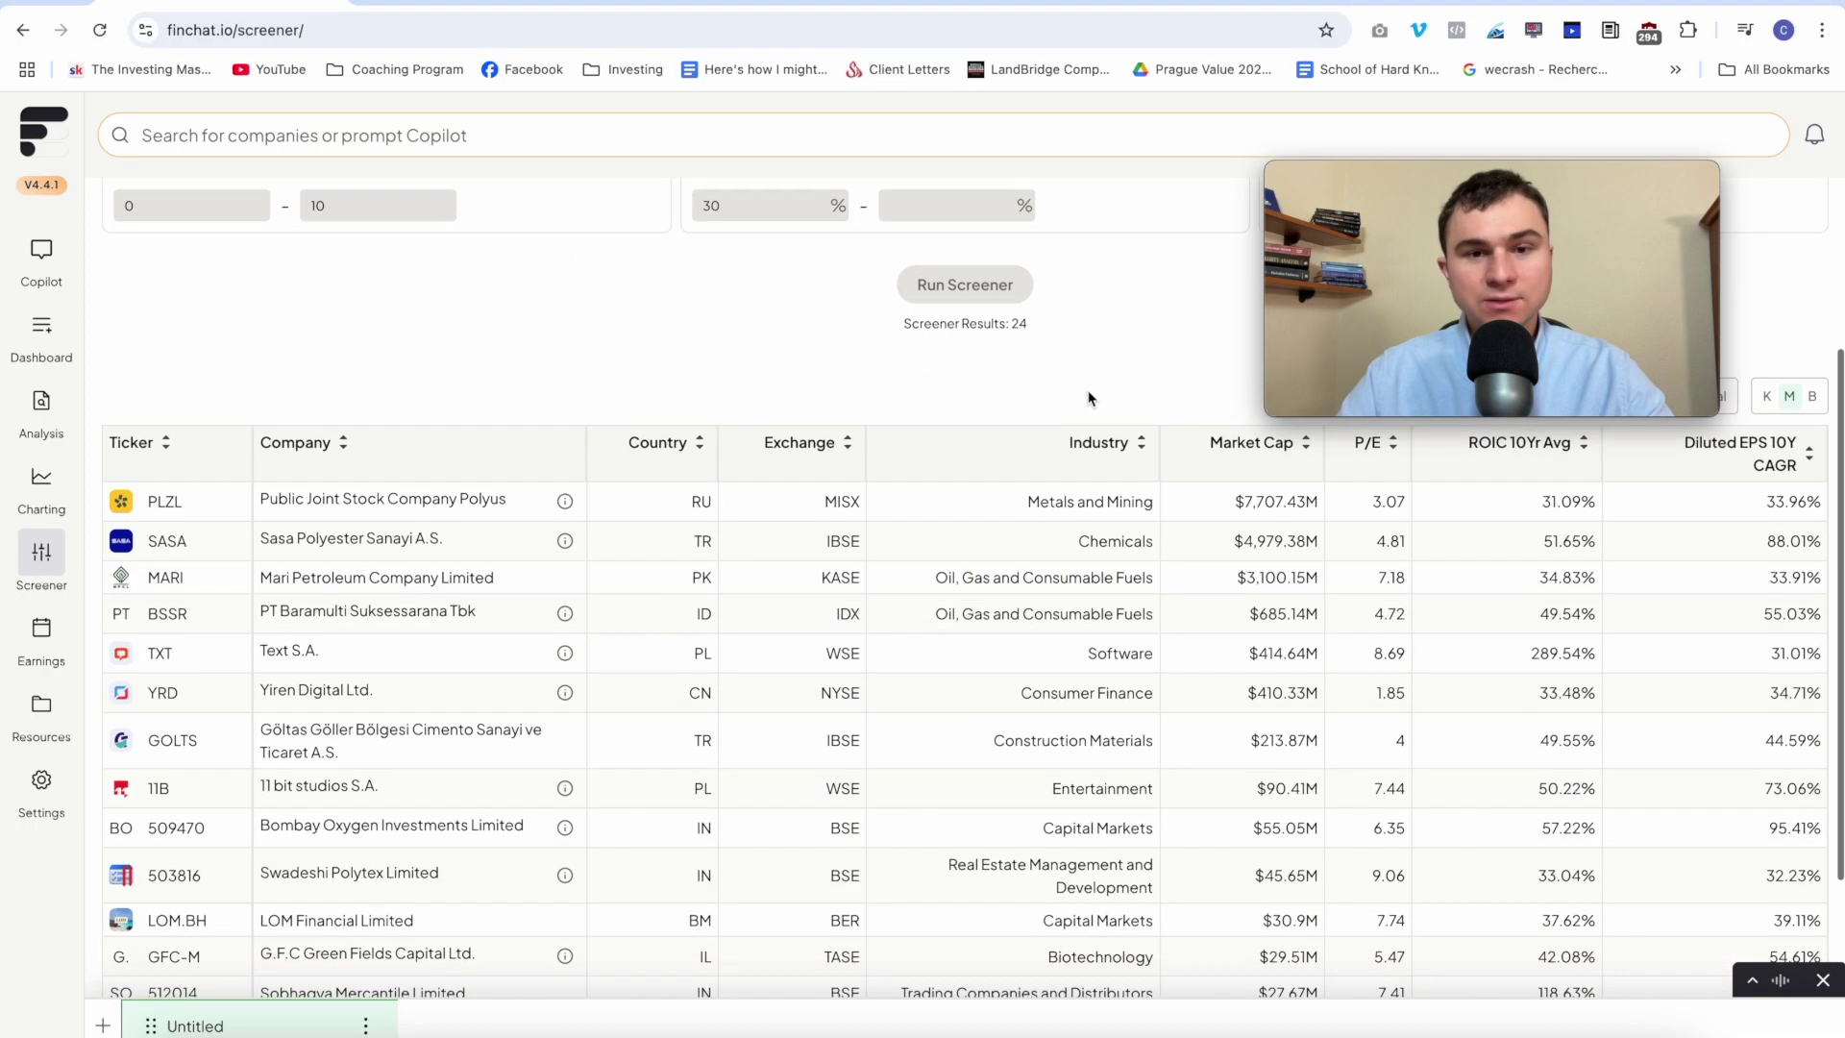
- Look over the P/E, ROIC and EPS growth criteria and read through the complete screener result table
scroll(1088, 398, up, 6)
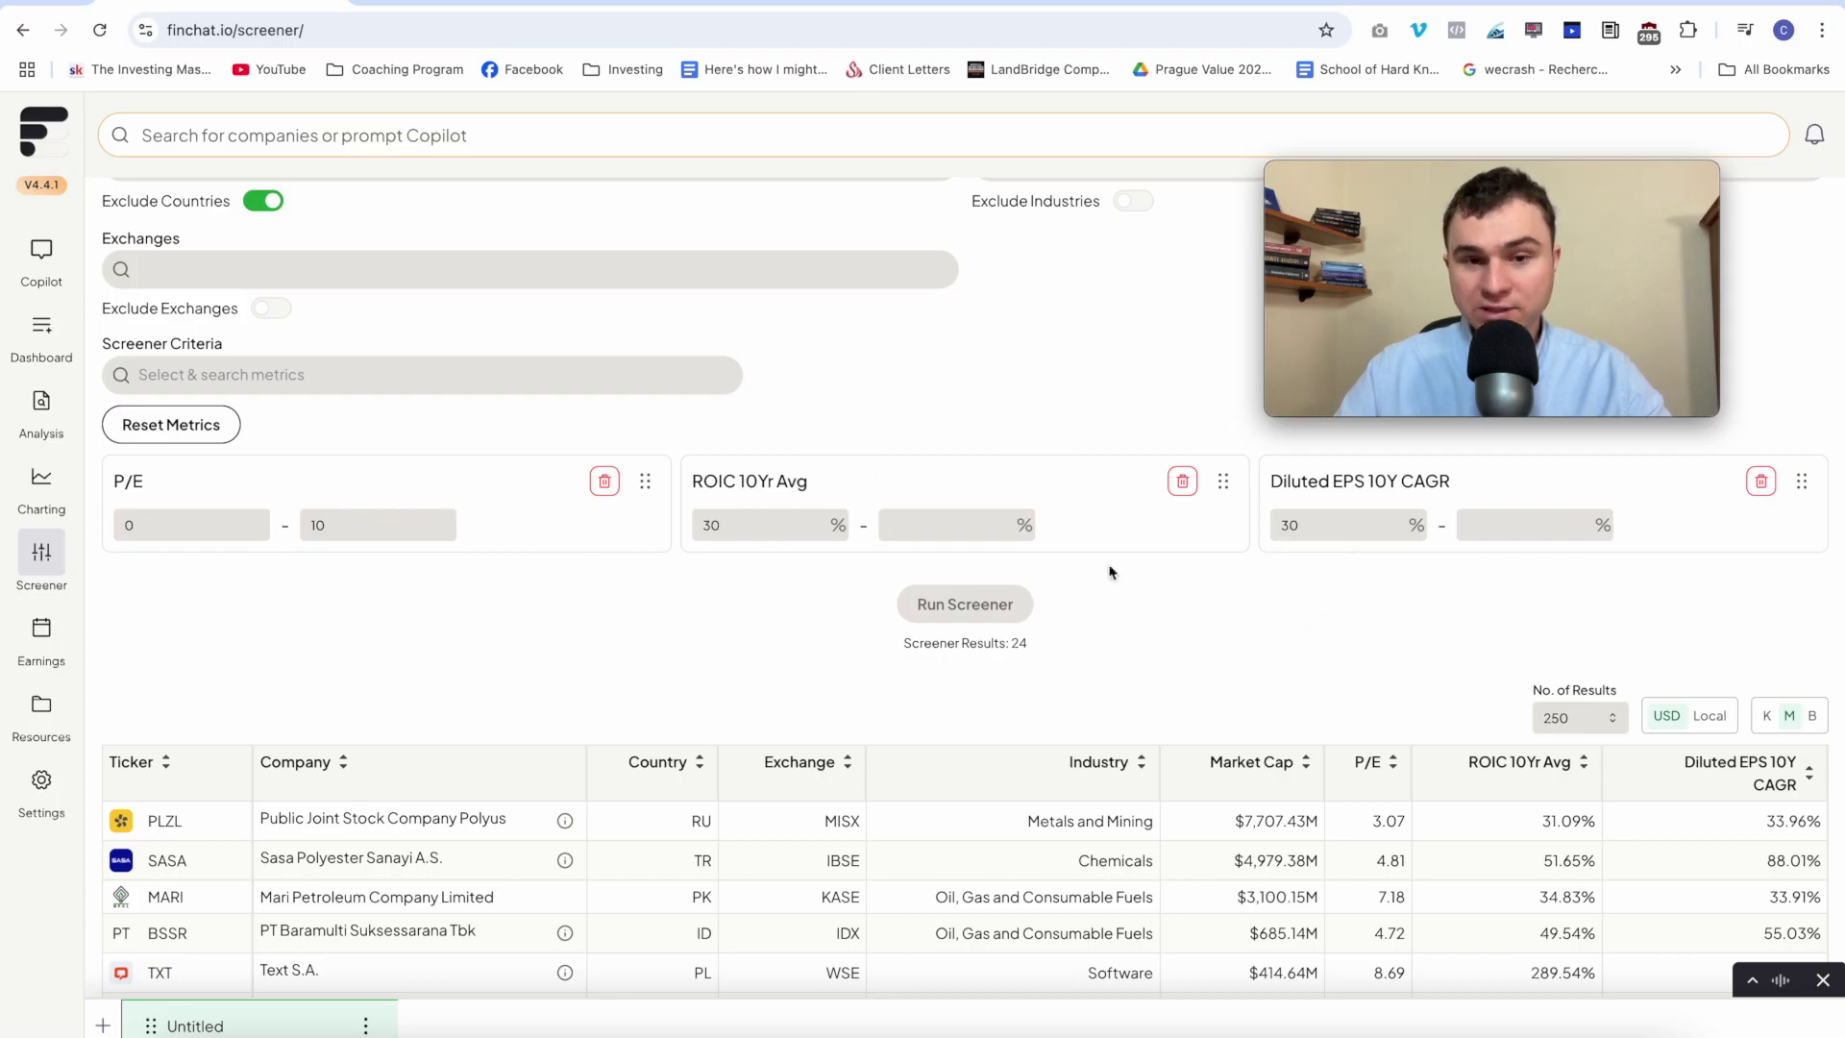
scroll(1189, 625, down, 3)
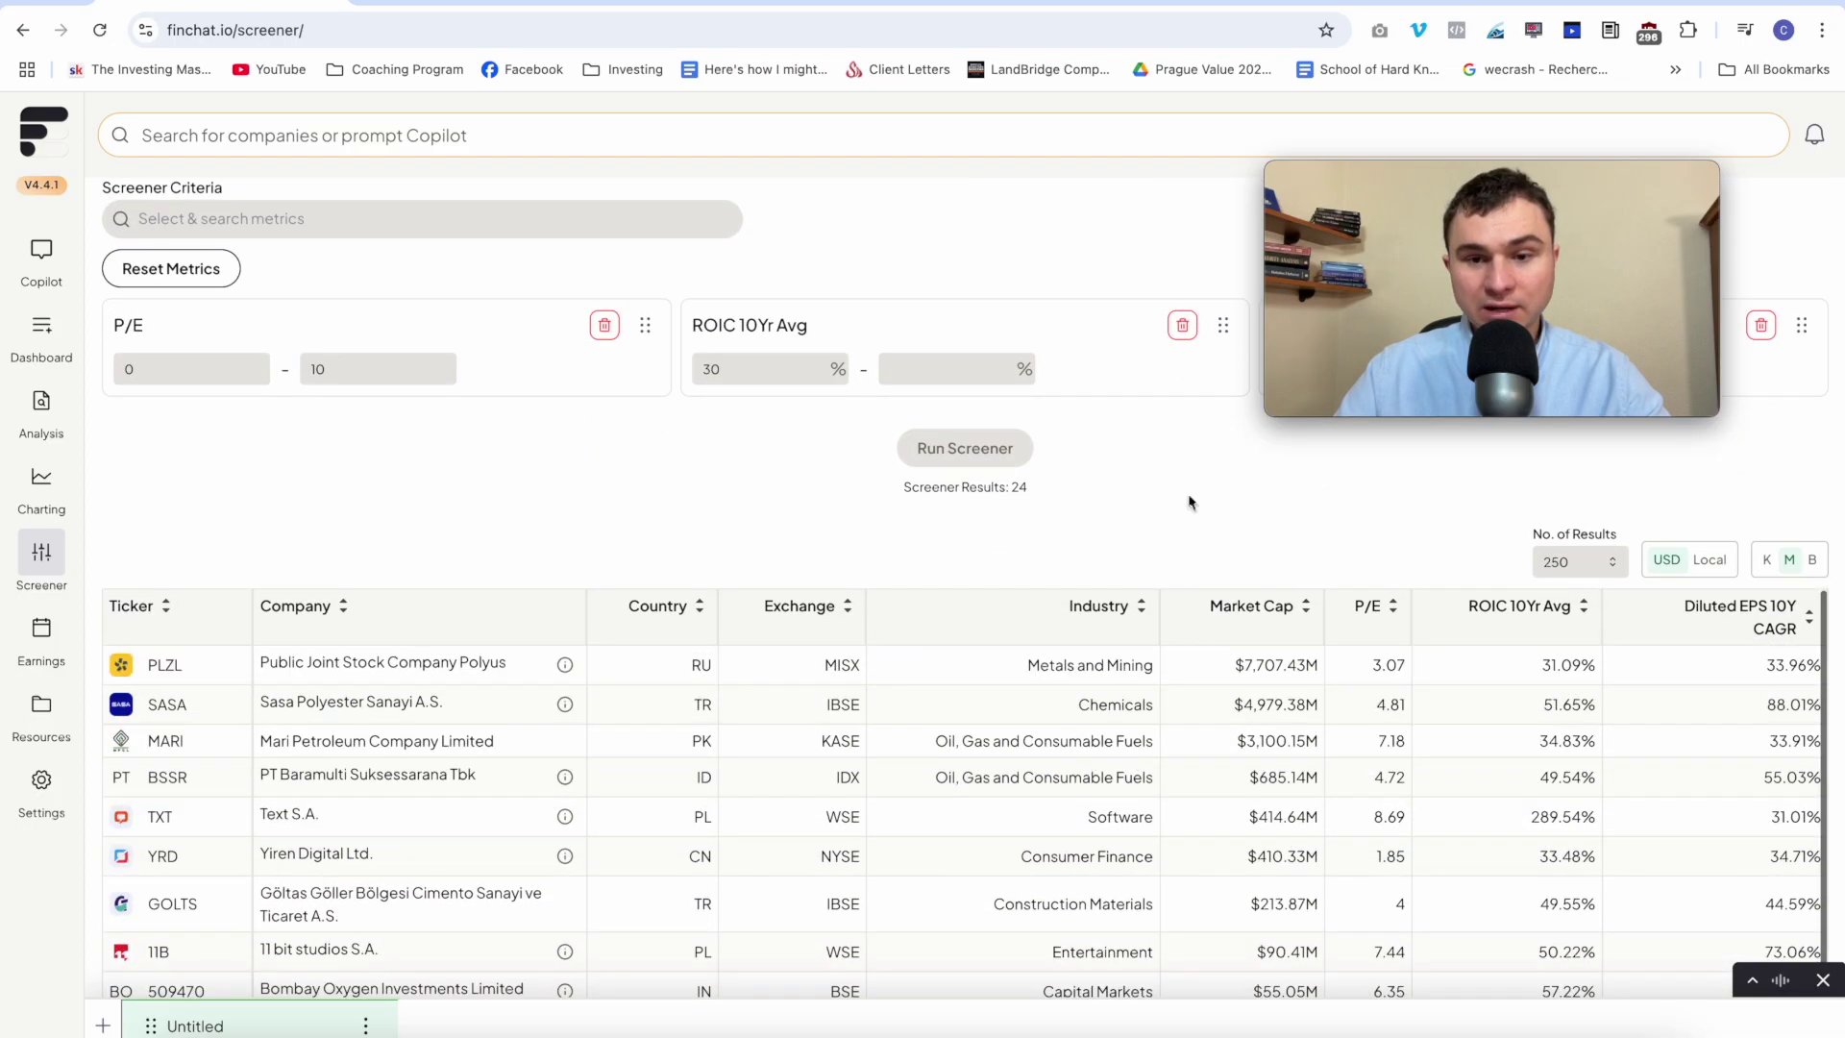
scroll(1188, 492, down, 4)
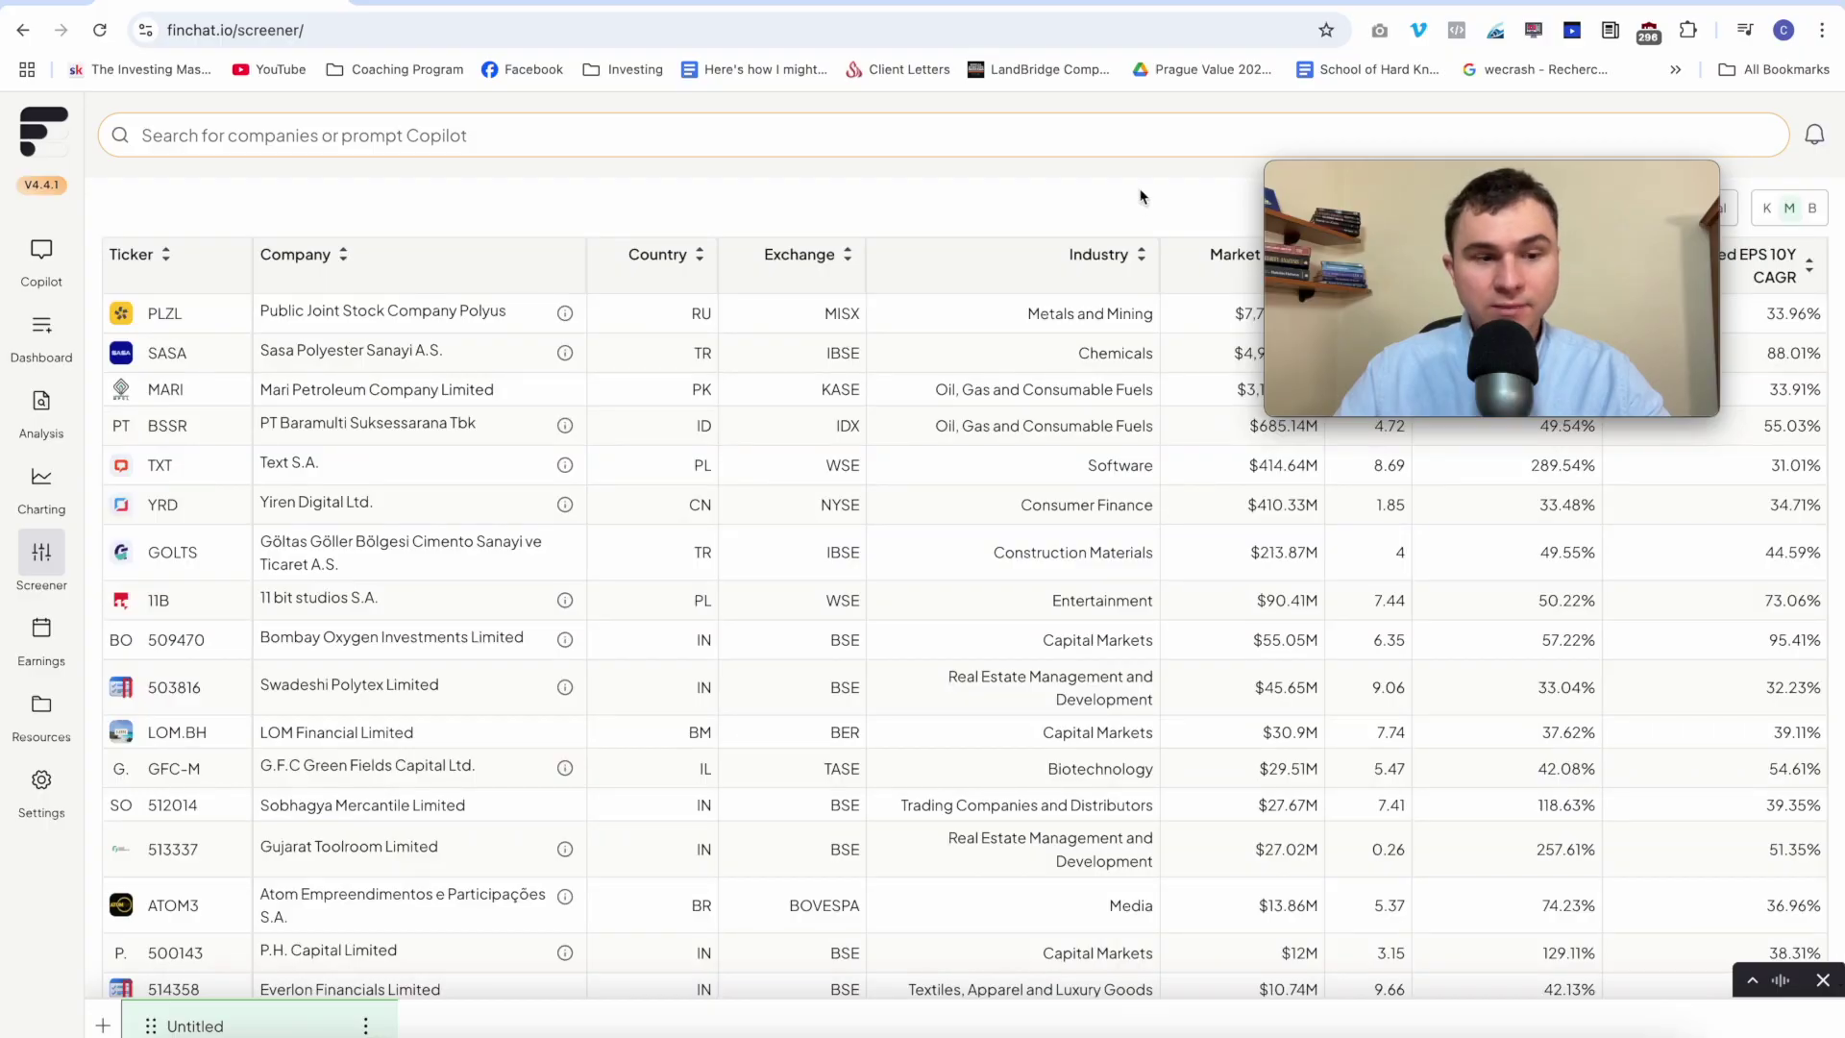
scroll(1124, 394, down, 4)
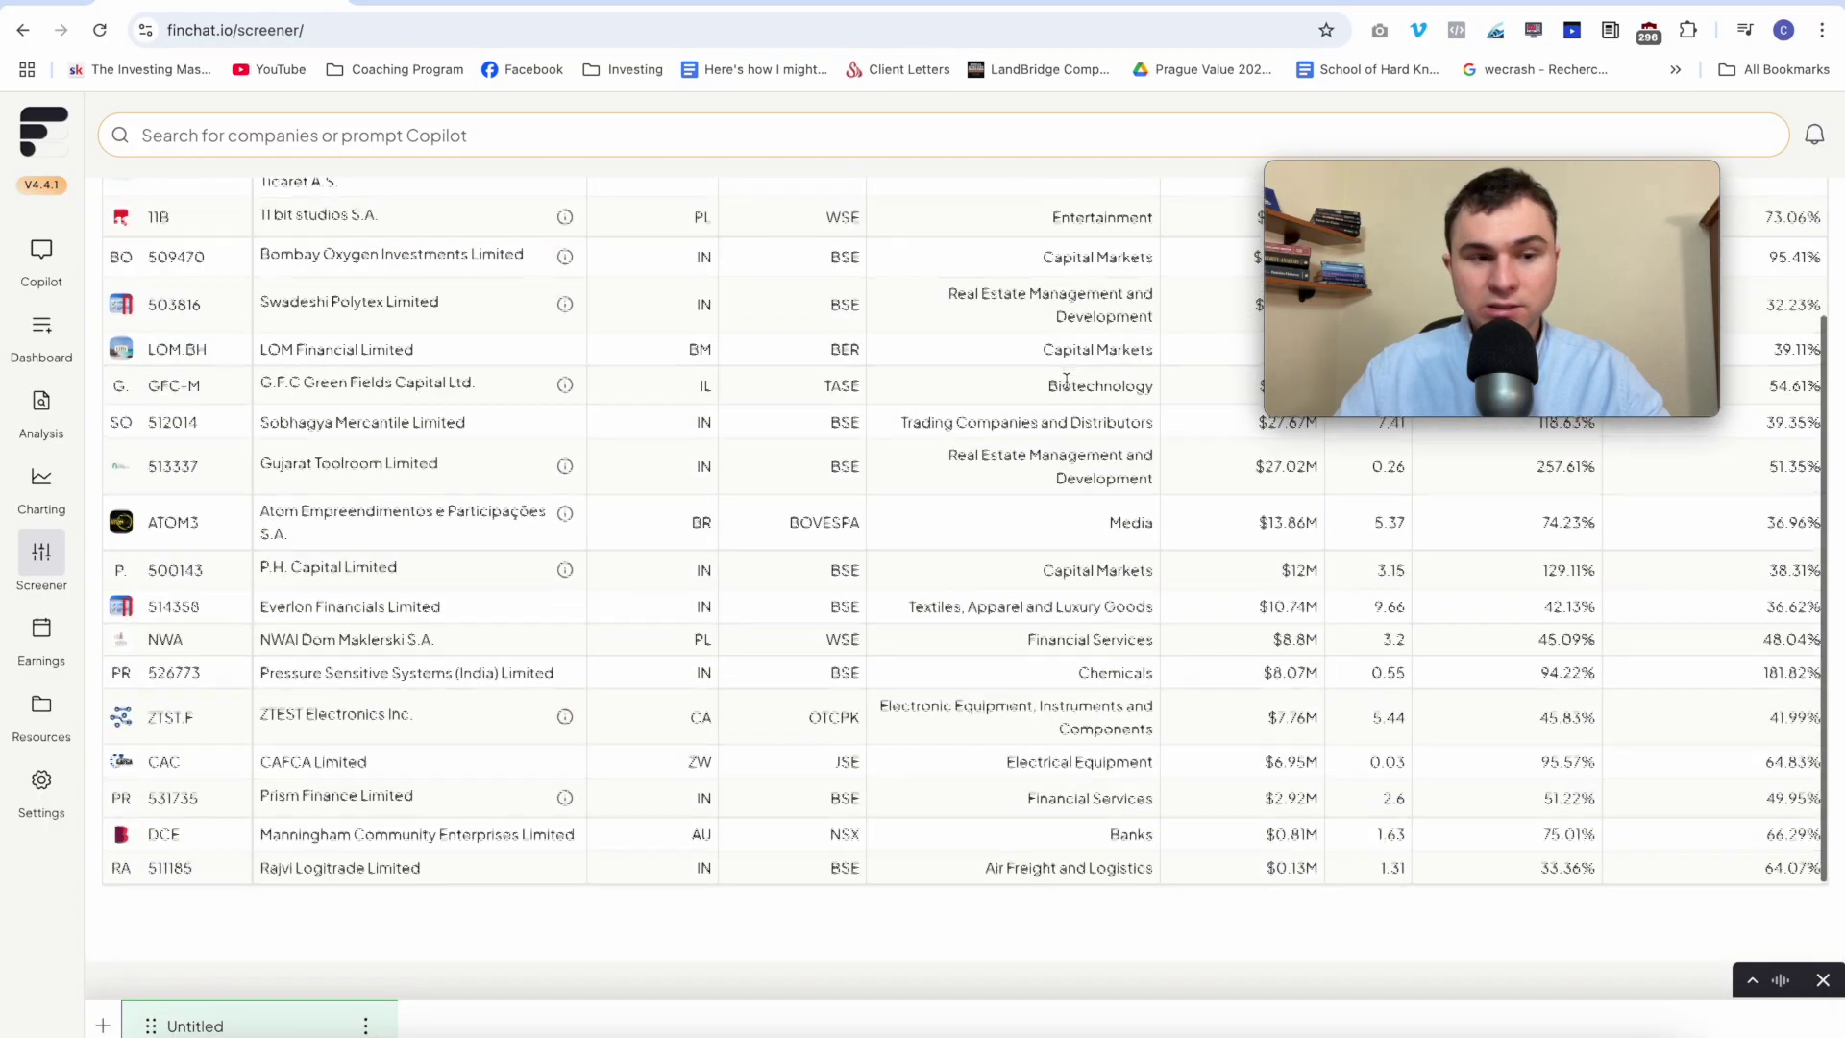
scroll(1067, 379, up, 10)
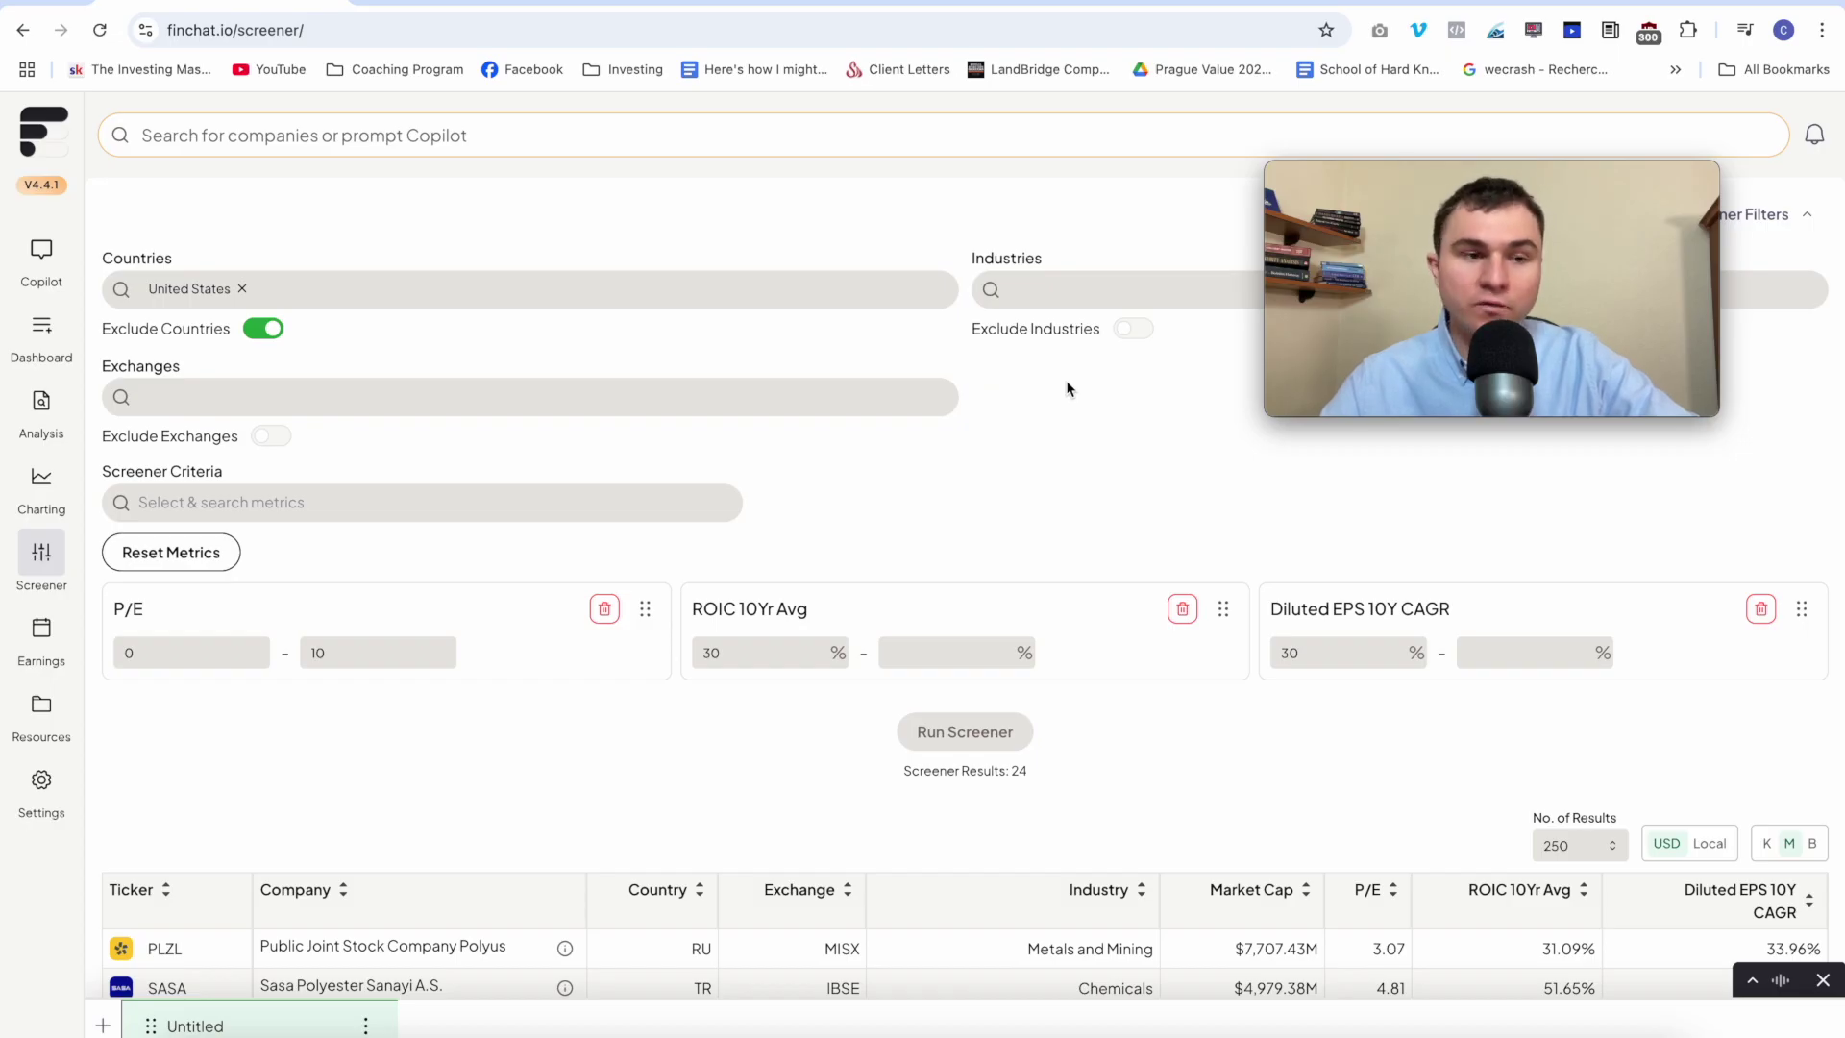
- Open the earnings calendar and look through this week's scheduled company reports
click(53, 623)
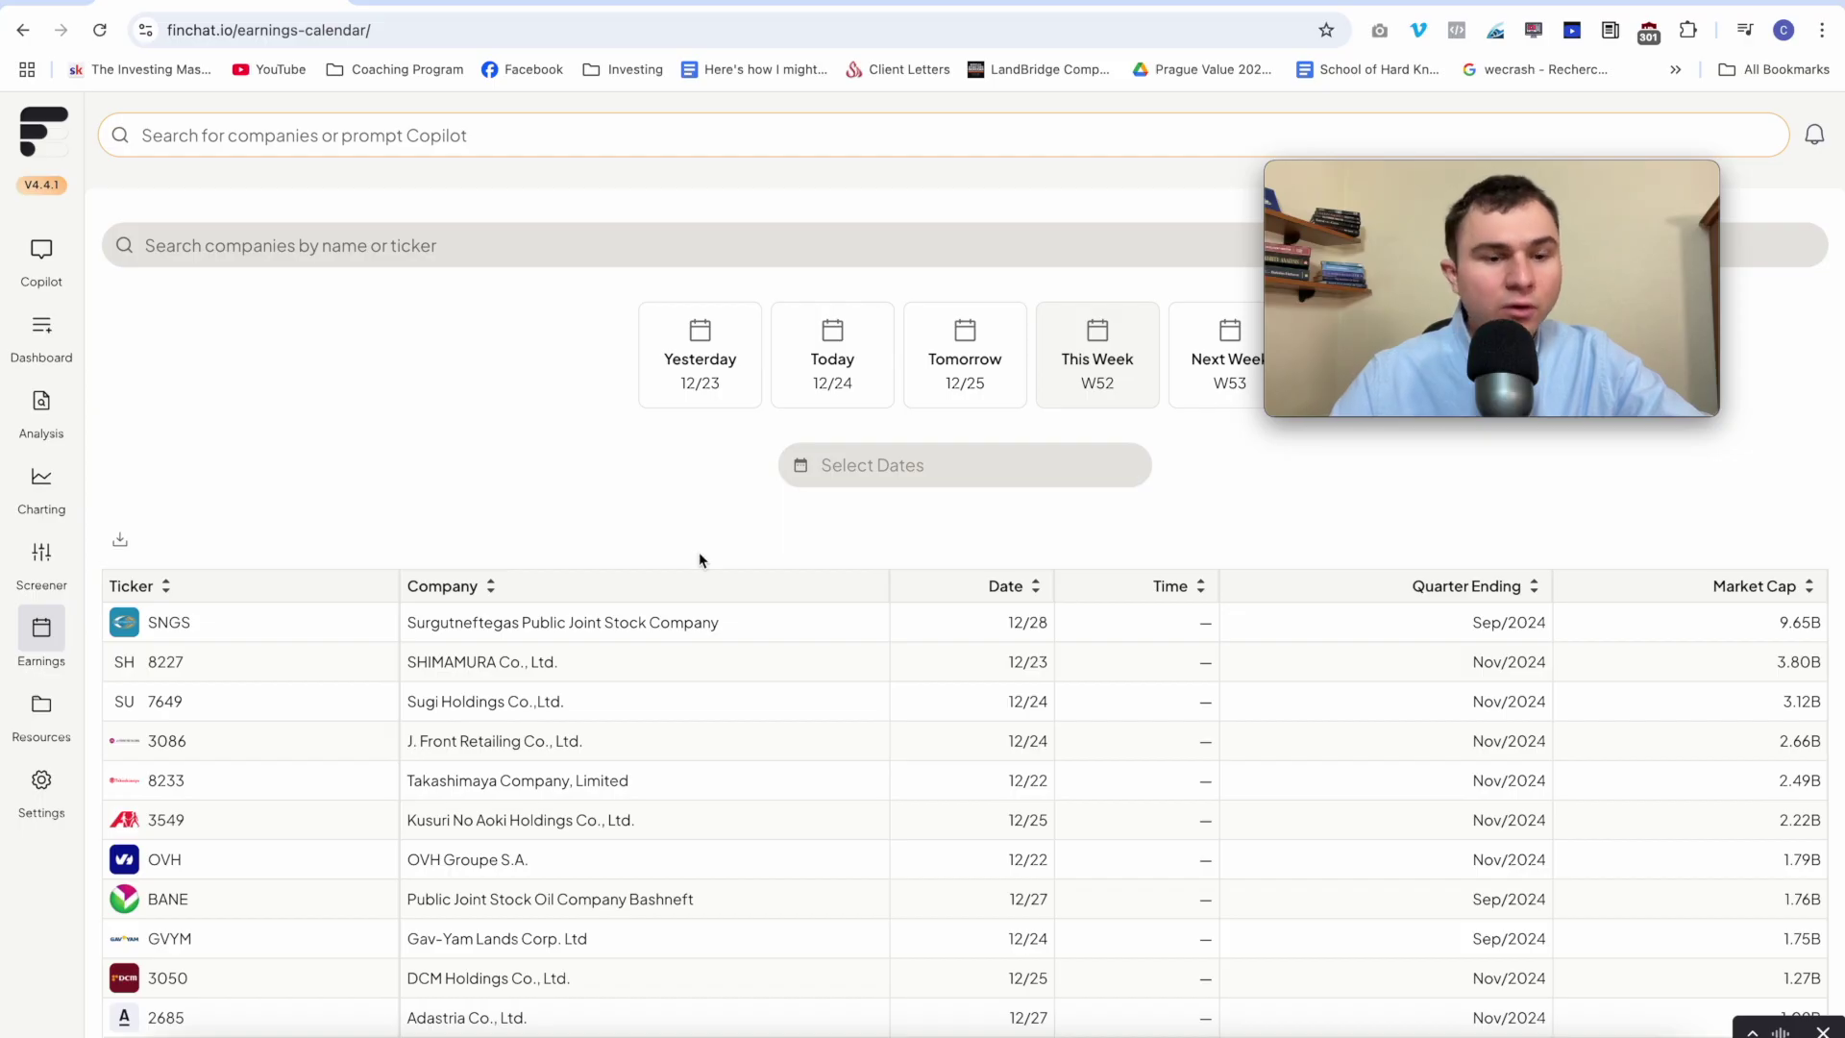
scroll(707, 446, down, 7)
scroll(707, 446, up, 7)
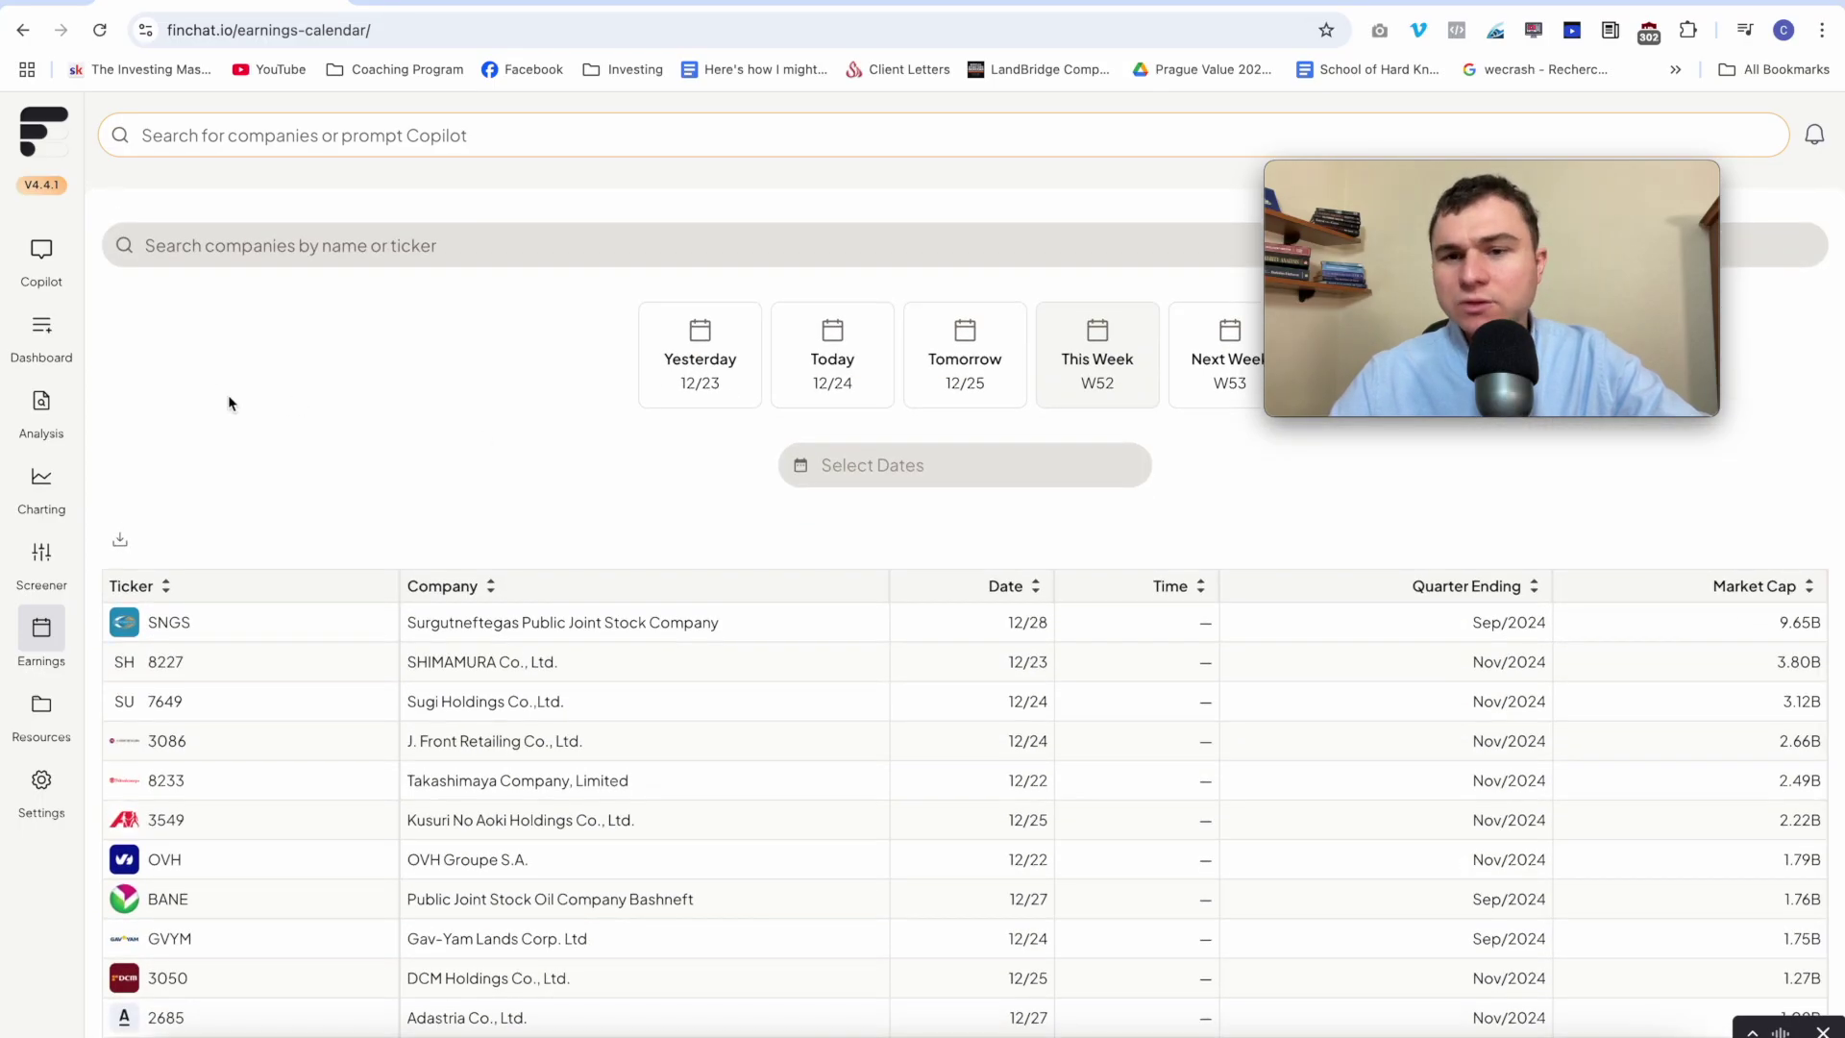
- Revisit the main research sections in order, from Copilot through company analysis and charting to the screener
click(42, 252)
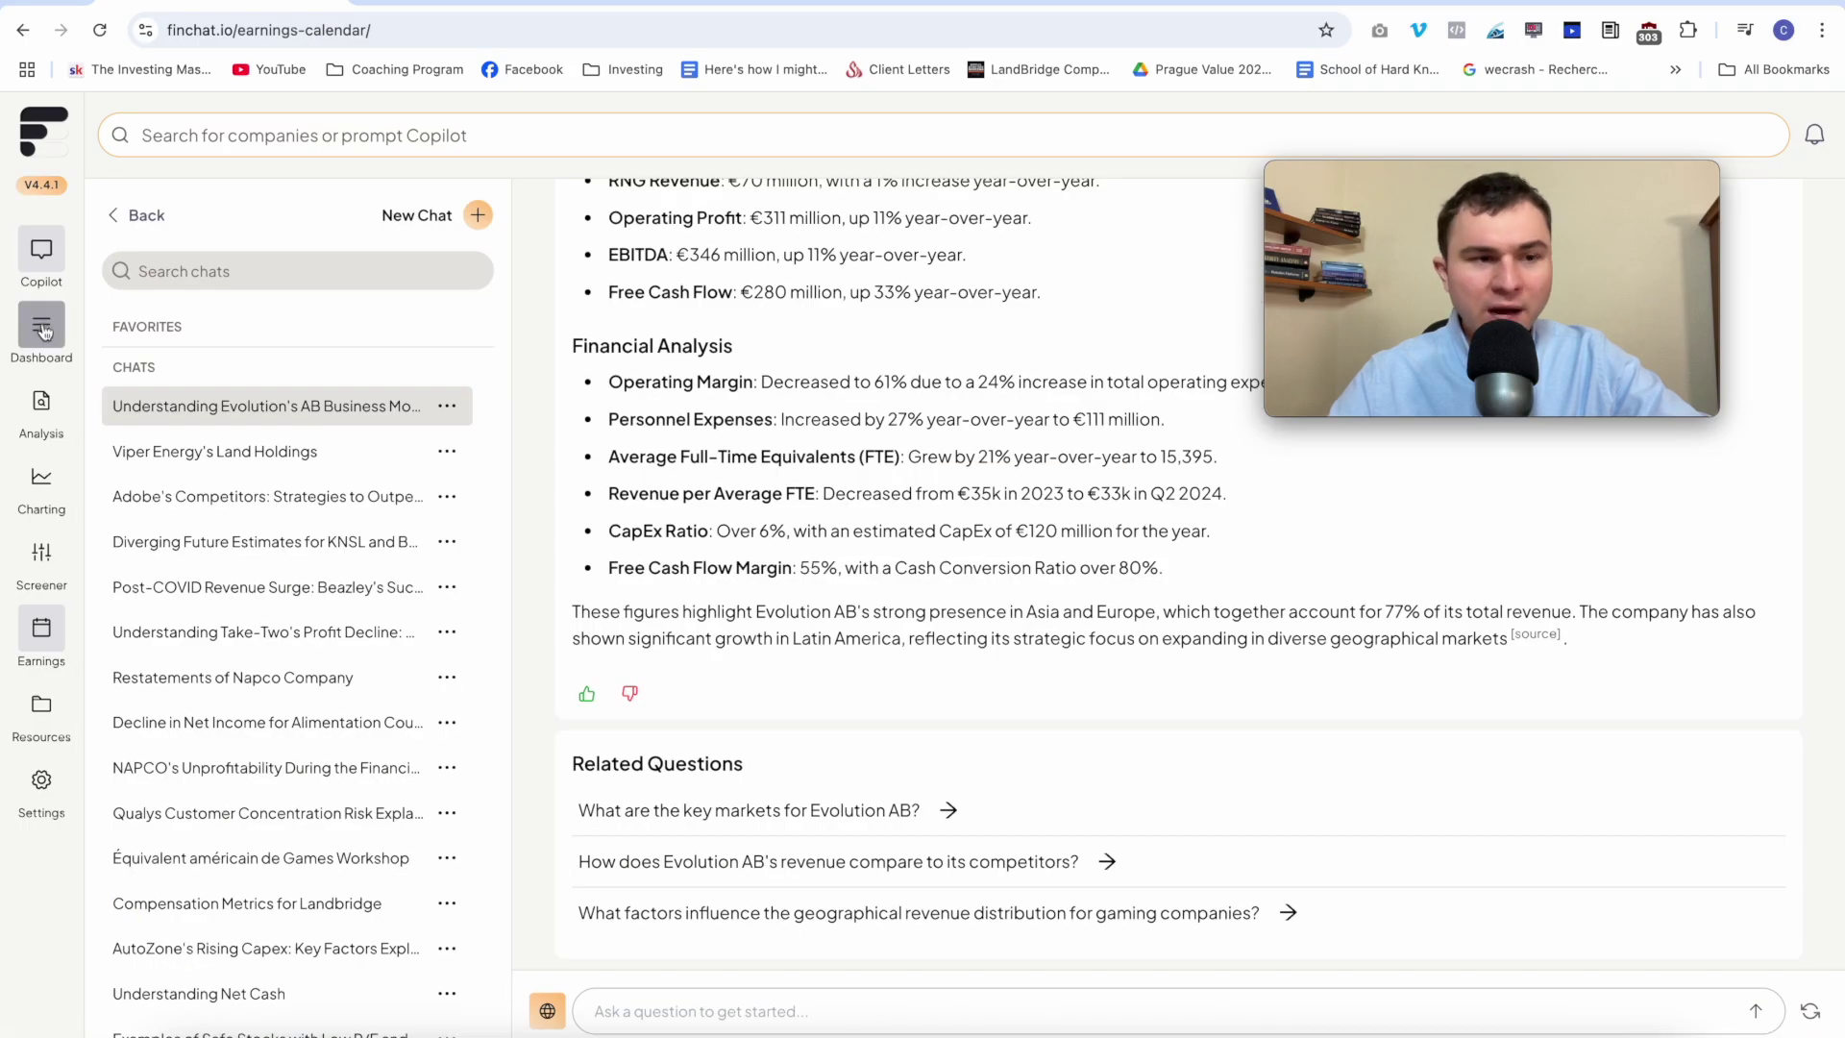
click(41, 408)
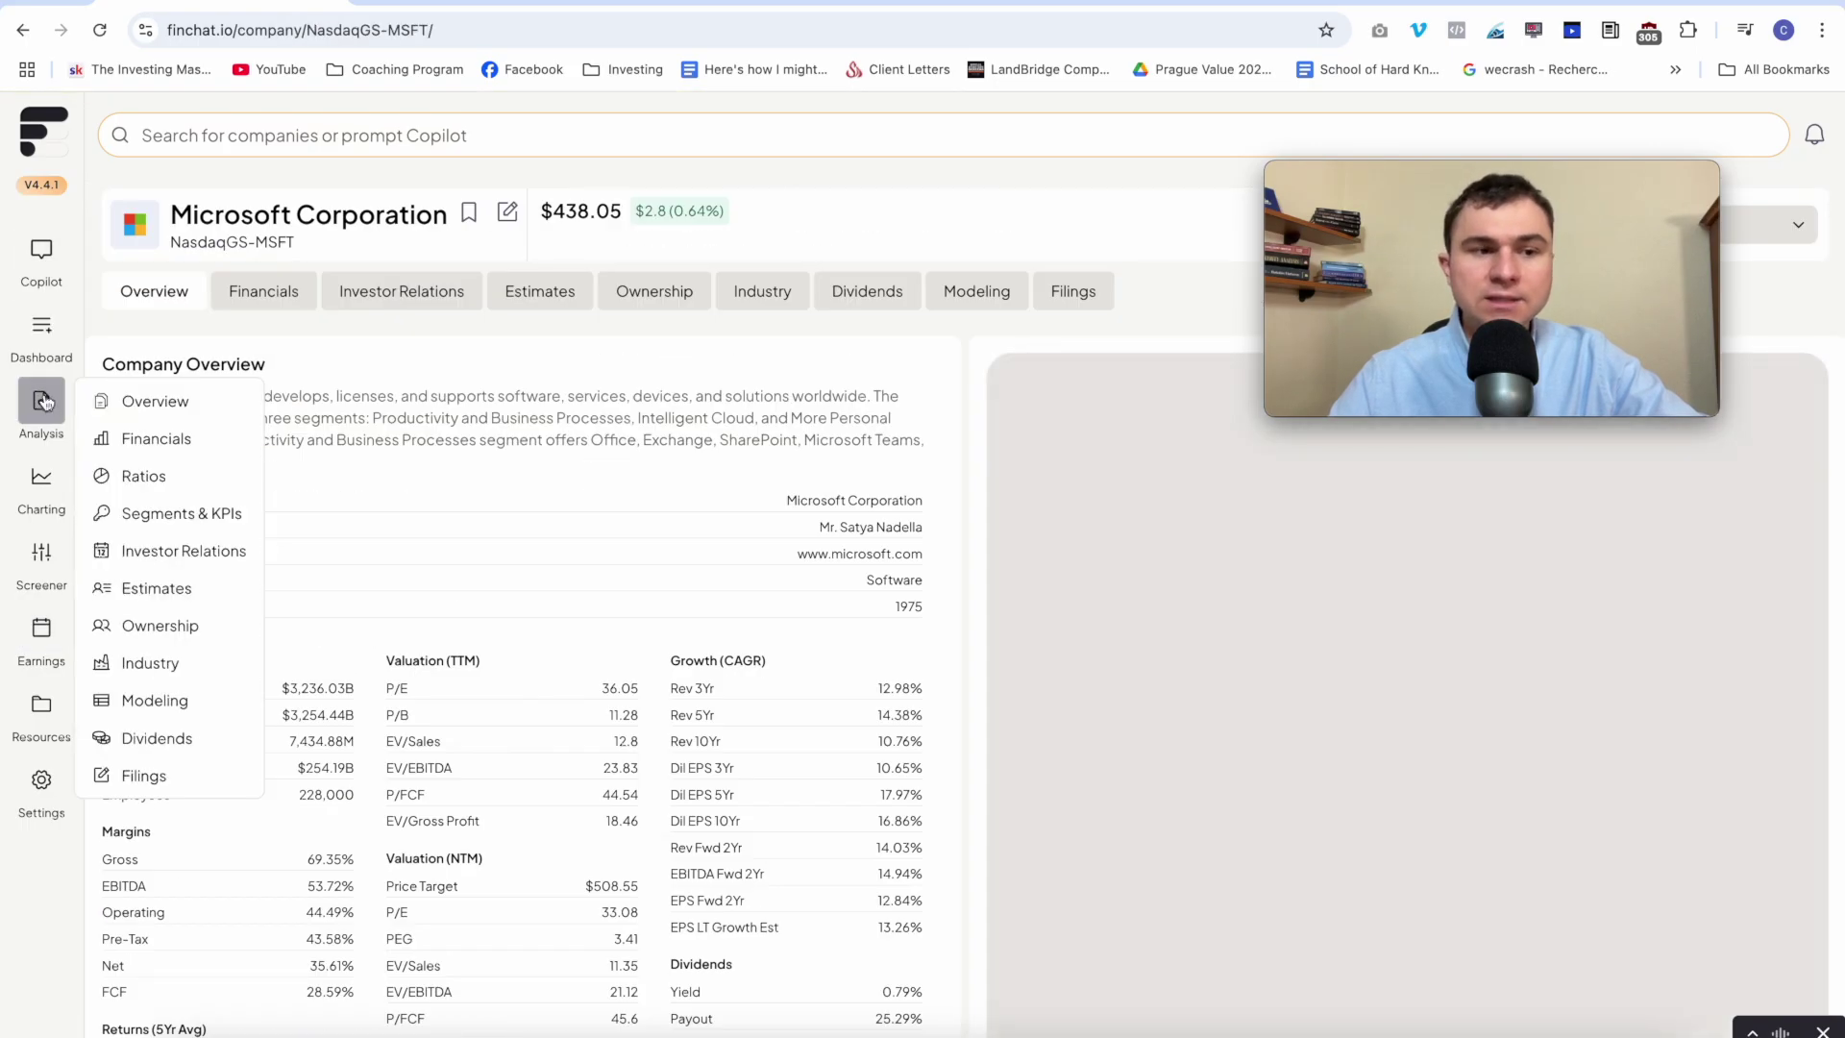
click(40, 479)
click(42, 555)
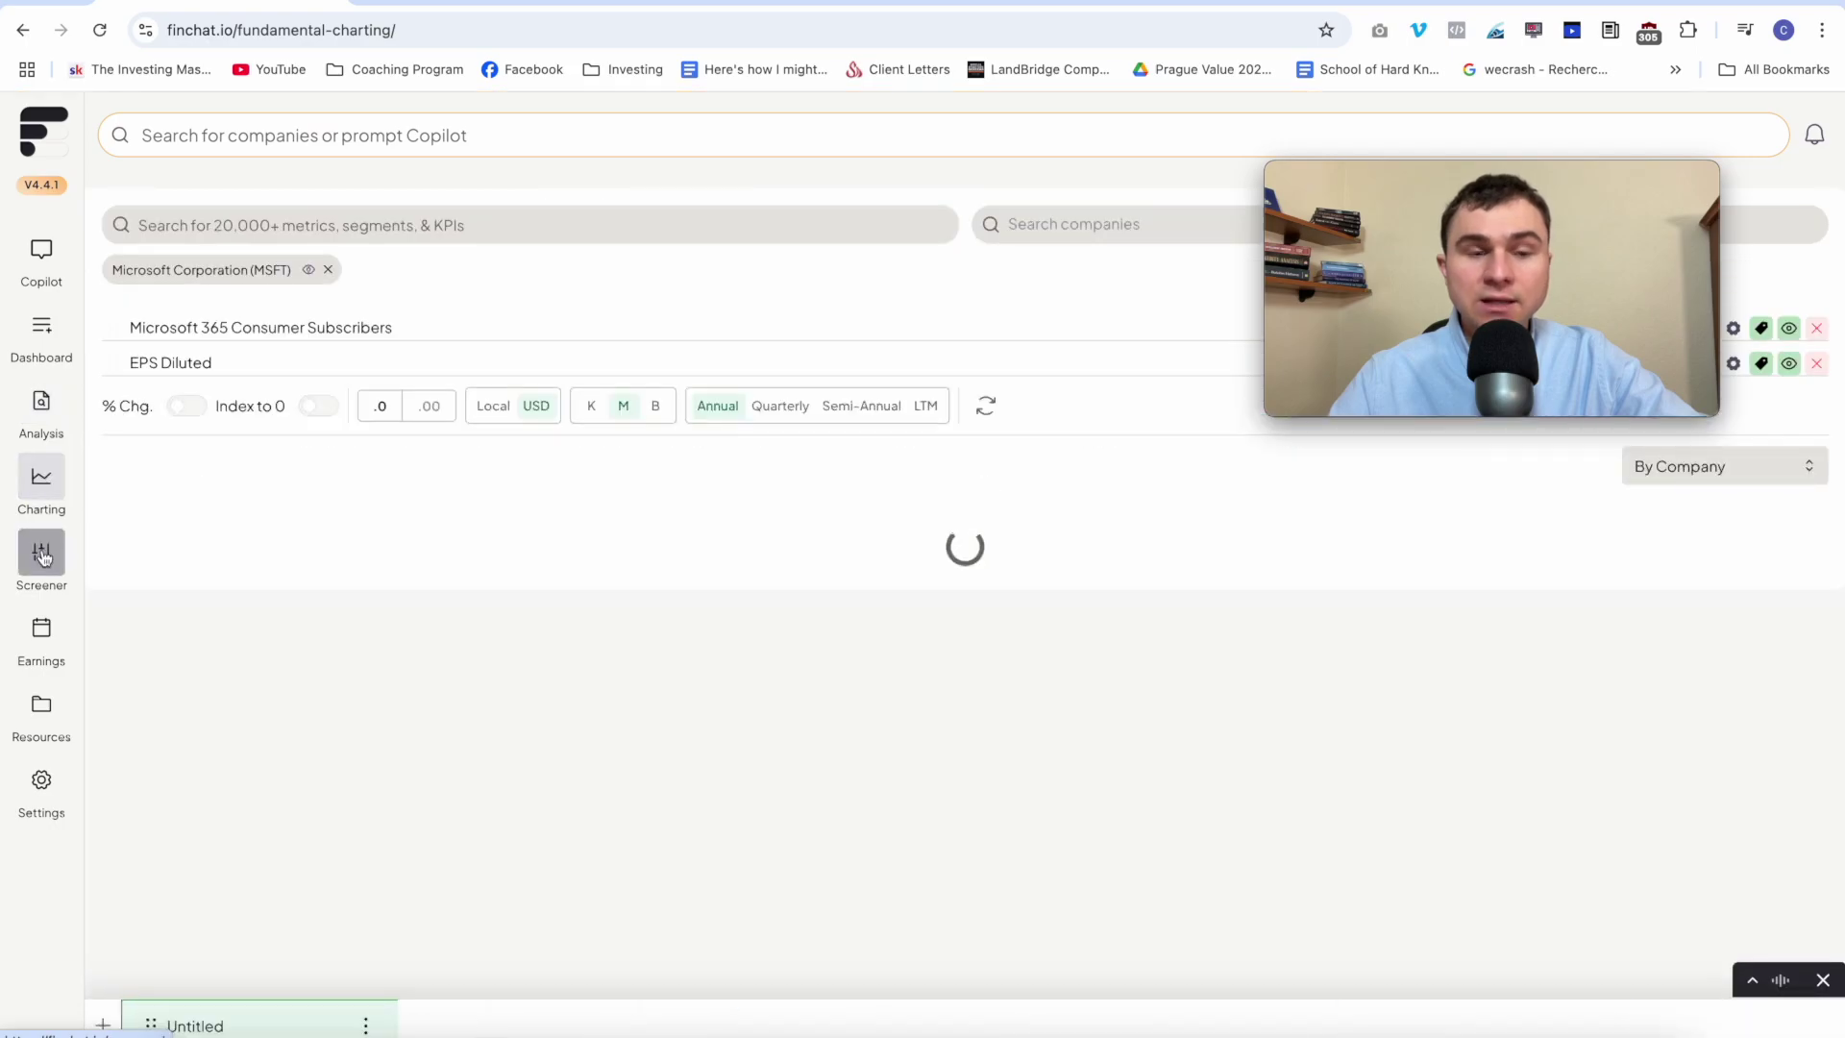